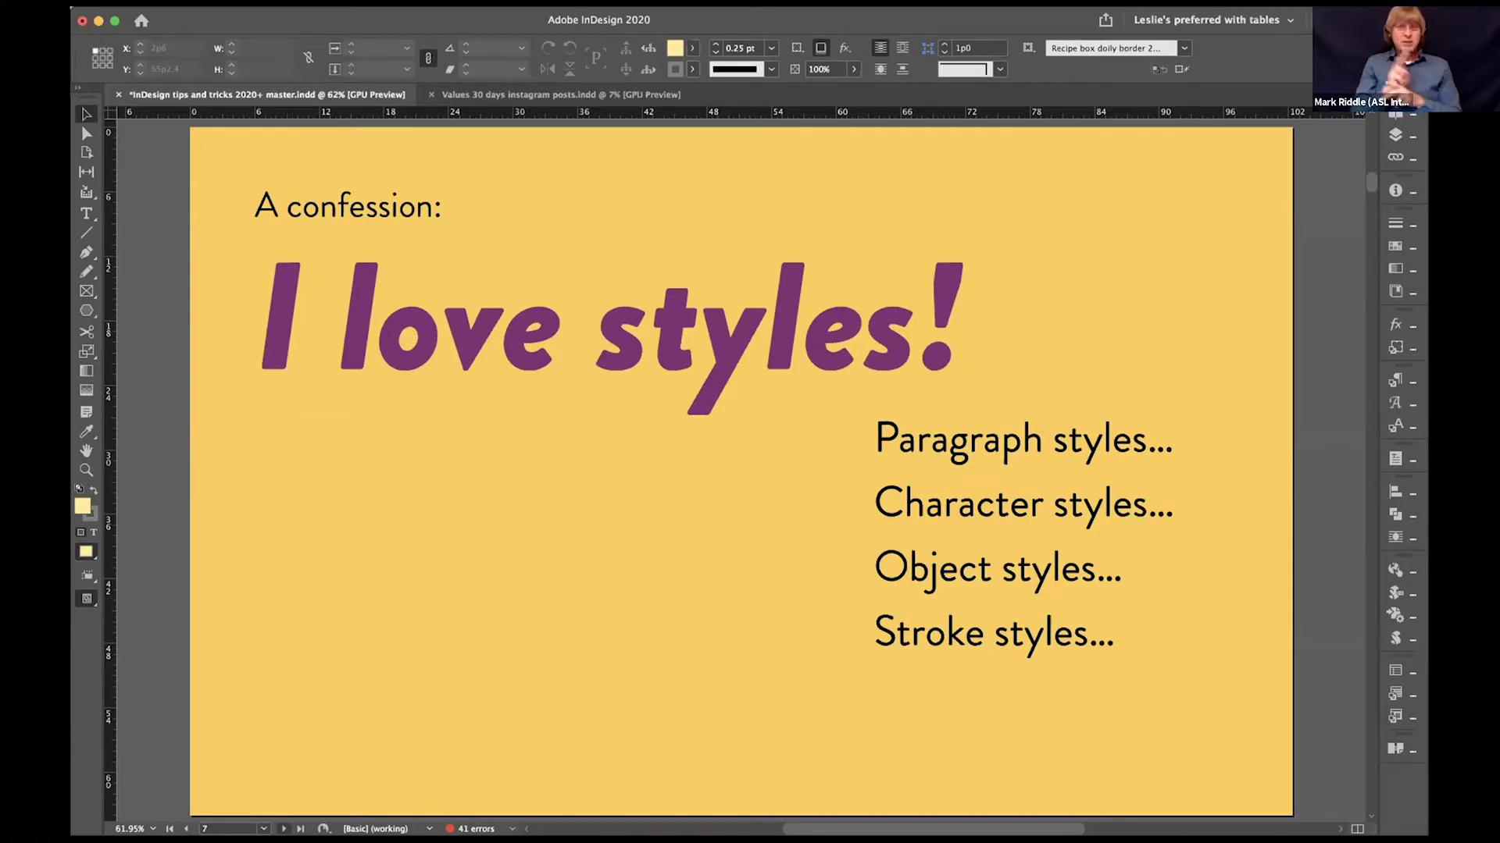
# Step: Advance through the presentation pages from page 7 to page 11, the trick 1 recipe page
pyautogui.hotkey('shift', 'pagedown')
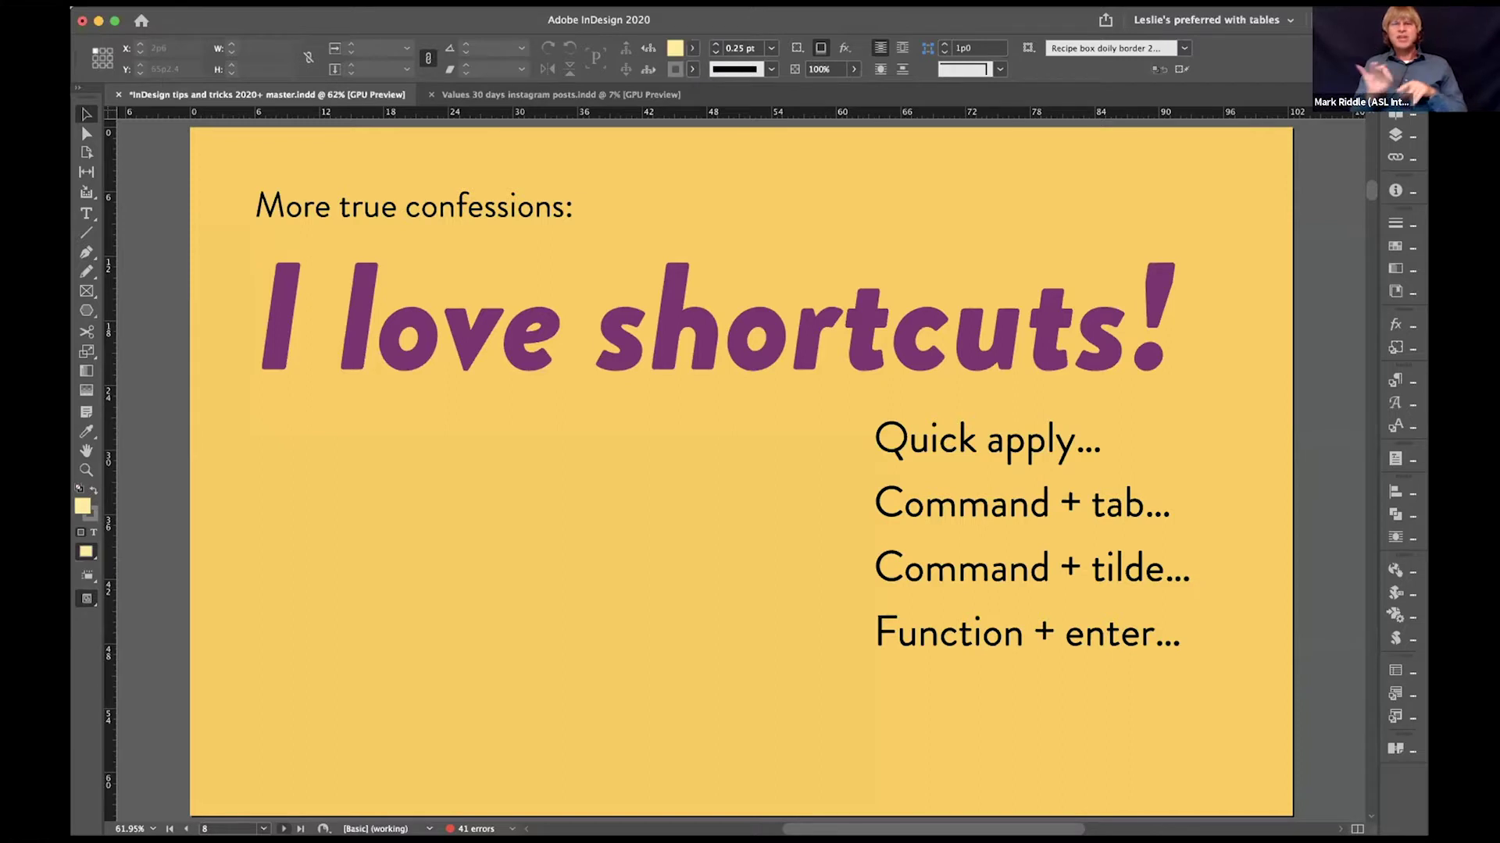
pyautogui.hotkey('shift', 'pagedown')
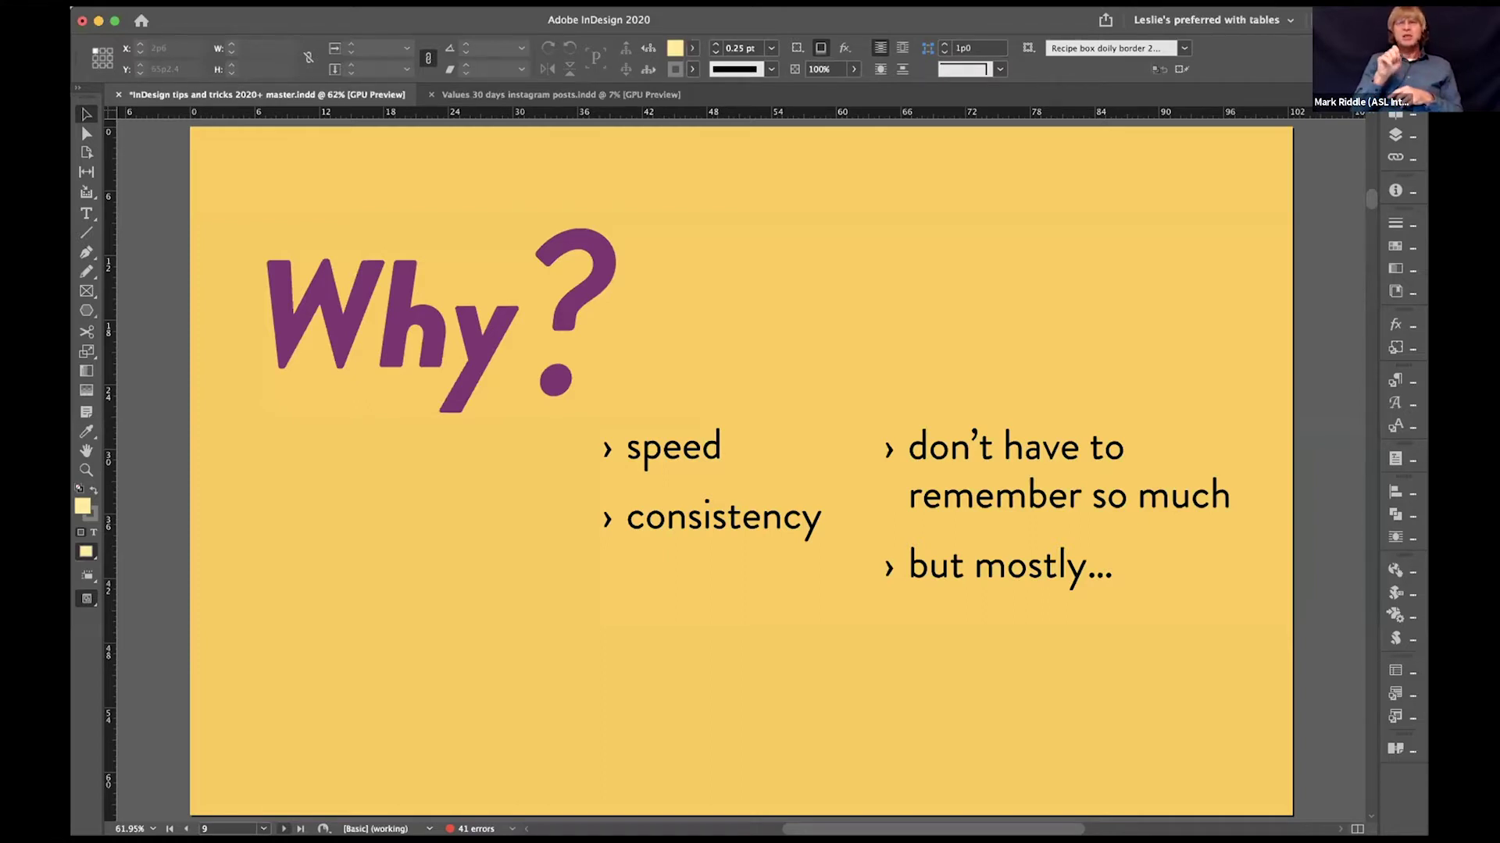
pyautogui.hotkey('shift', 'pagedown')
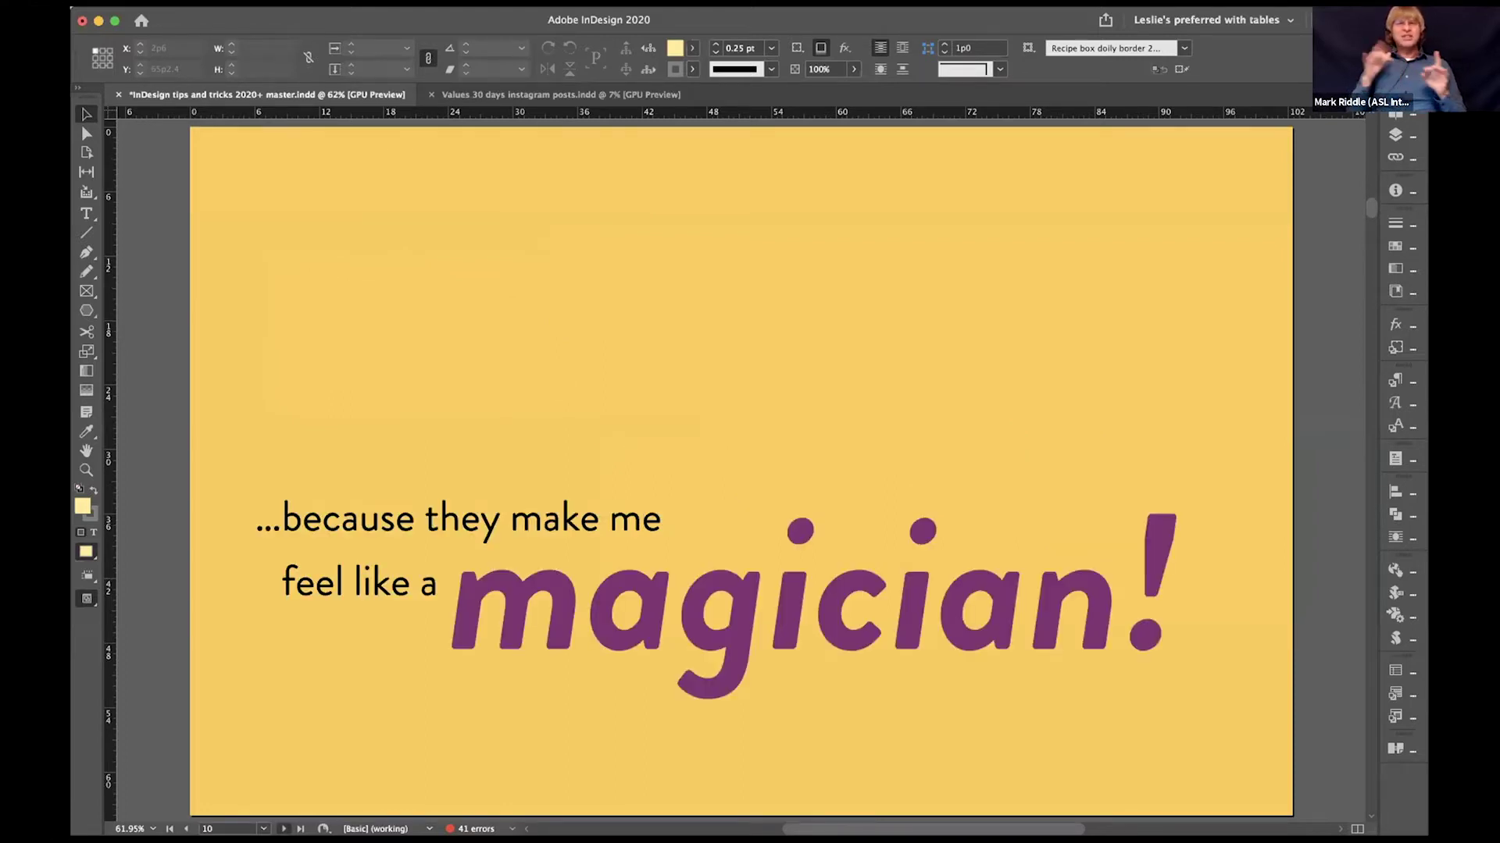
pyautogui.hotkey('shift', 'pagedown')
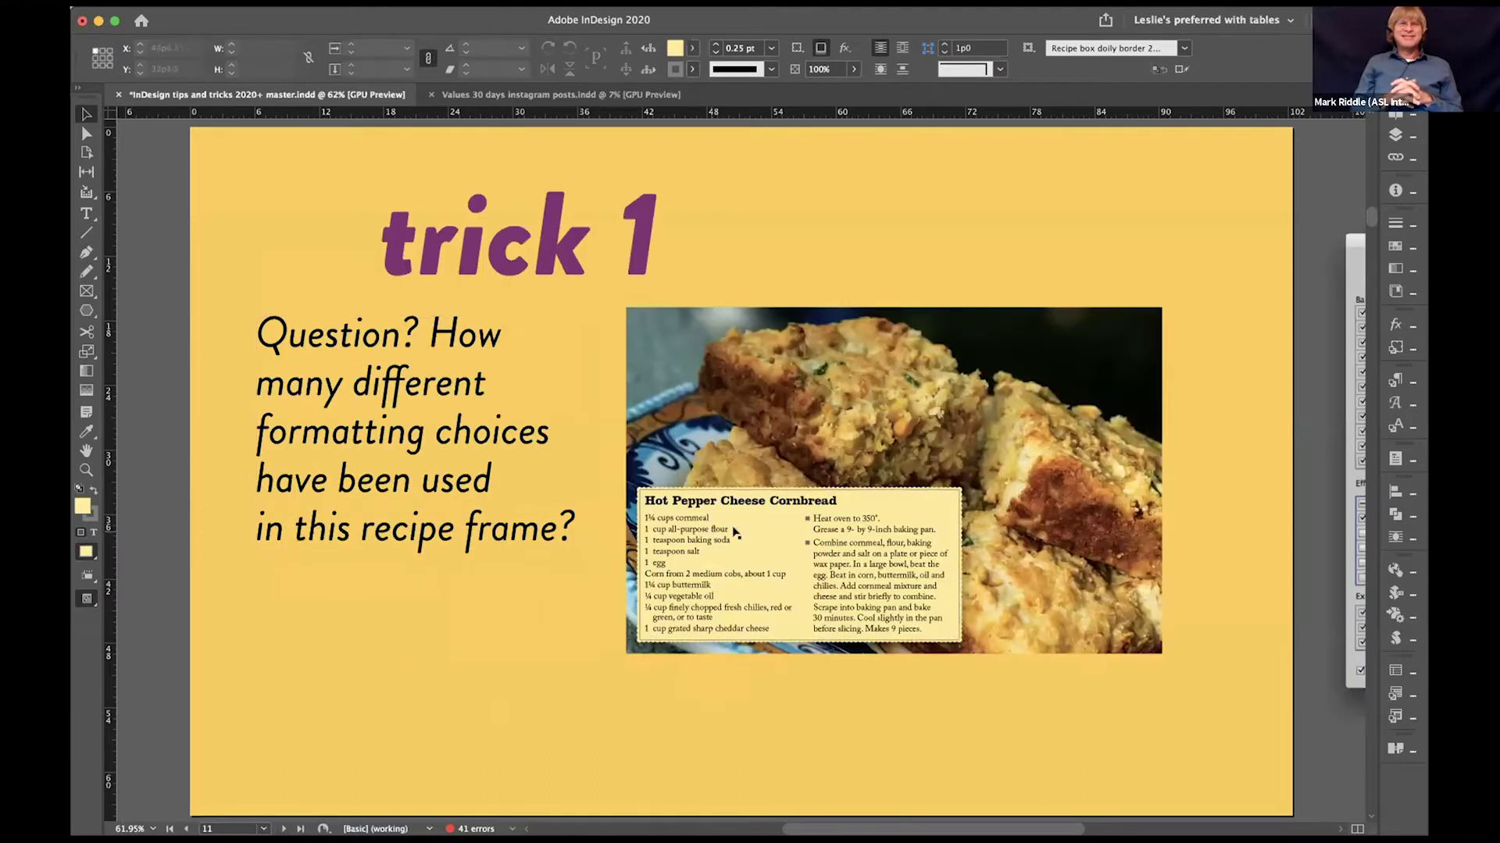
# Step: Select the recipe frame on the cornbread photo, examine its formatting at 125%, and return to the full-page view
pyautogui.click(735, 534)
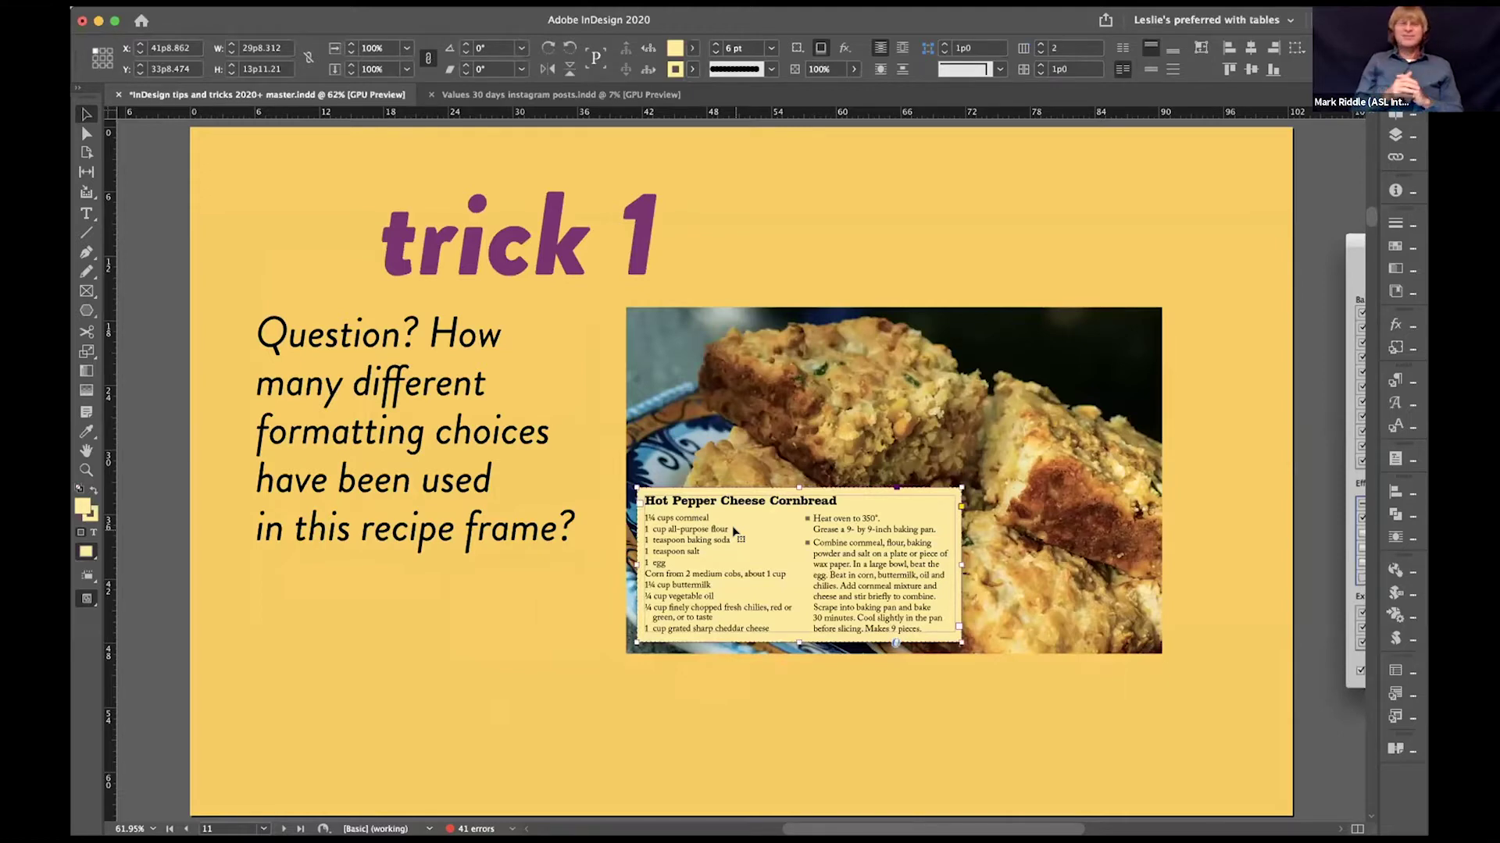
pyautogui.press('super+equal')
pyautogui.press('super+equal')
pyautogui.press('super+equal')
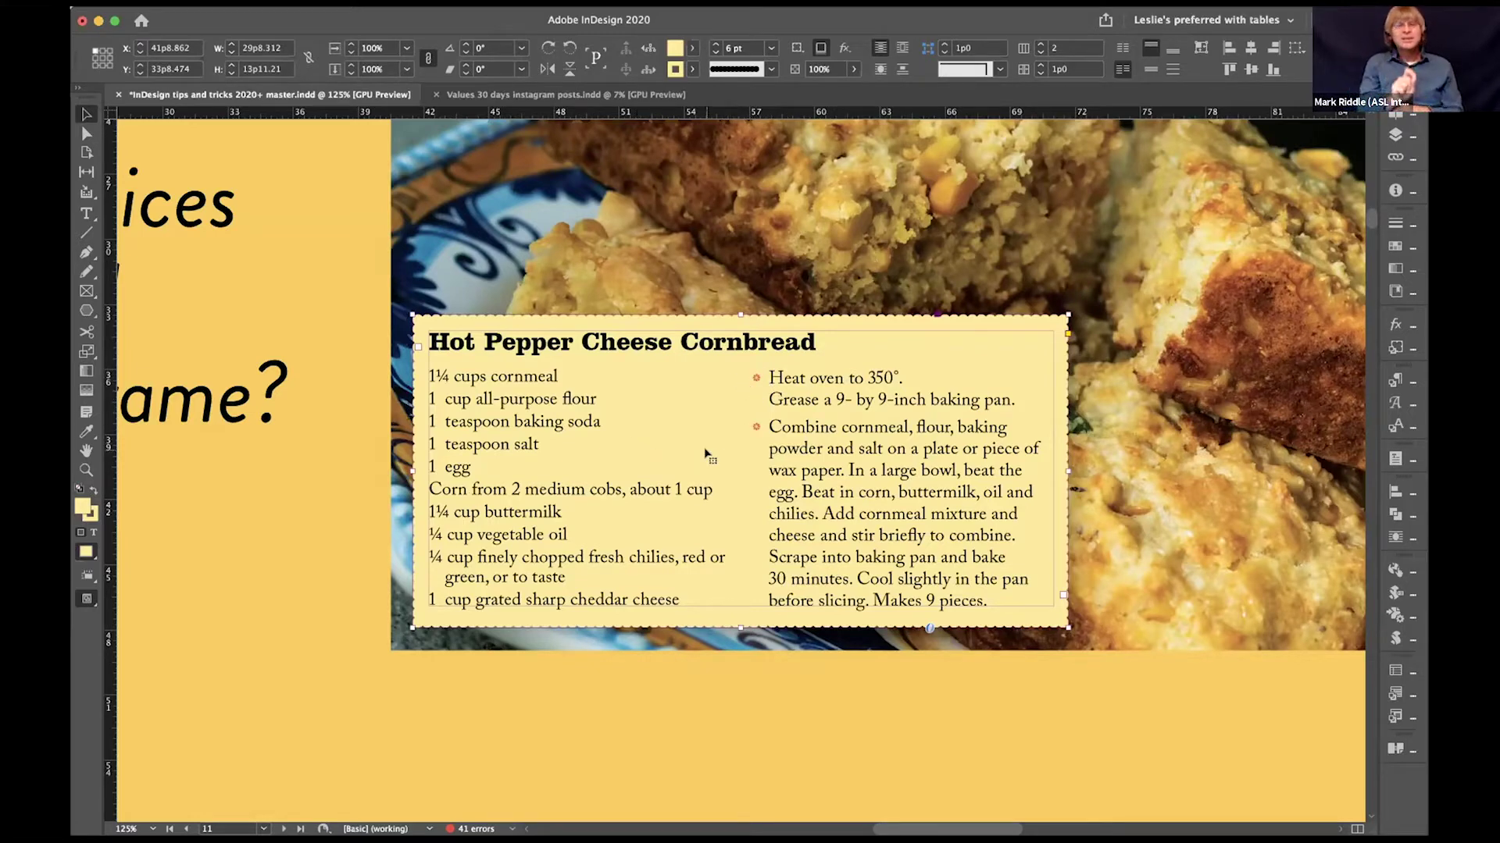
pyautogui.press('super+0')
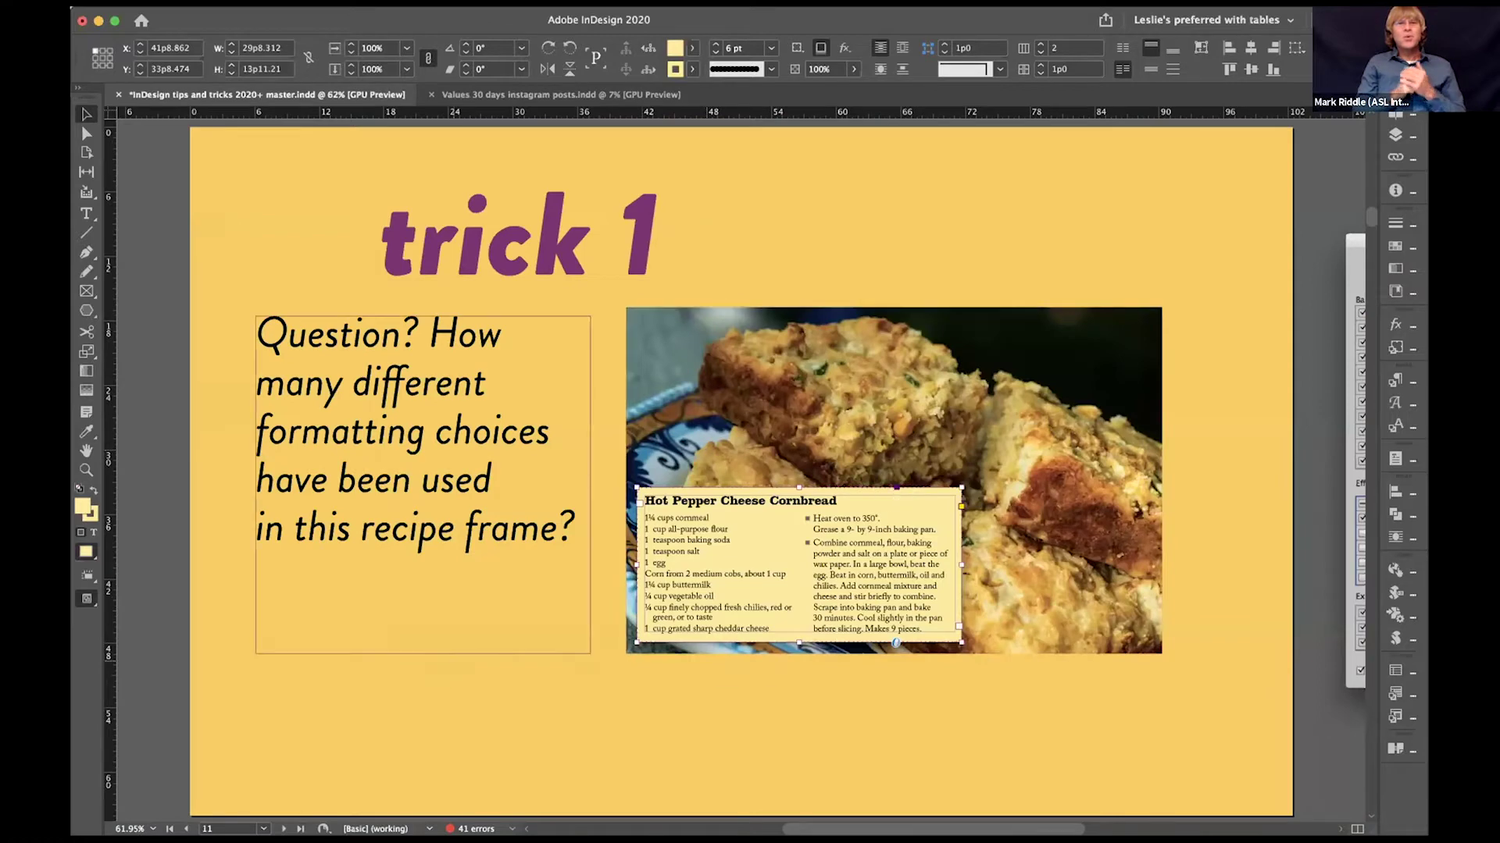
# Step: Go to page 12 and review the list of settings used in the recipe frame
pyautogui.click(283, 829)
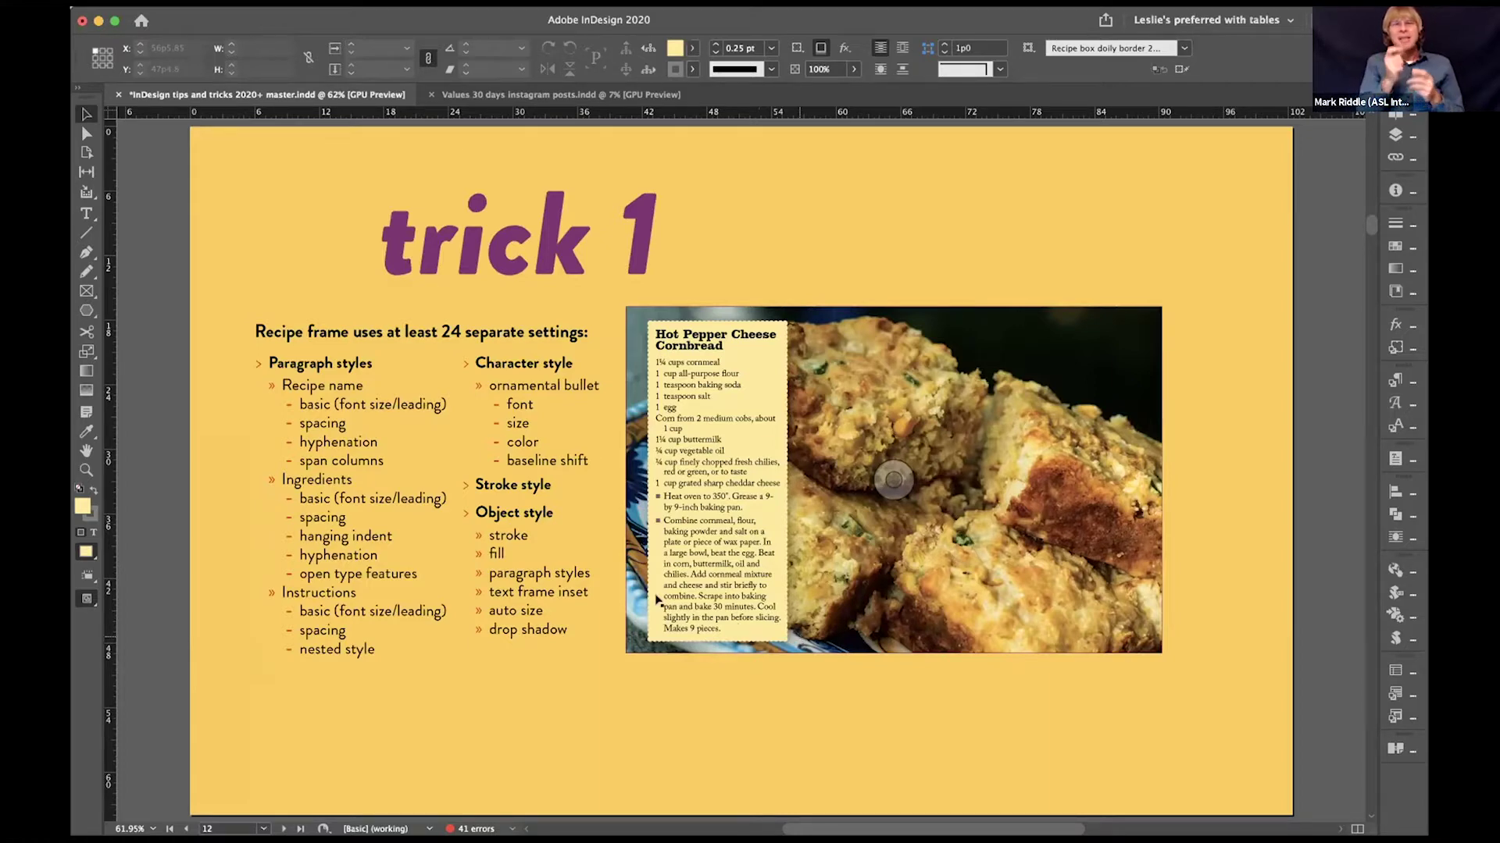
pyautogui.click(548, 570)
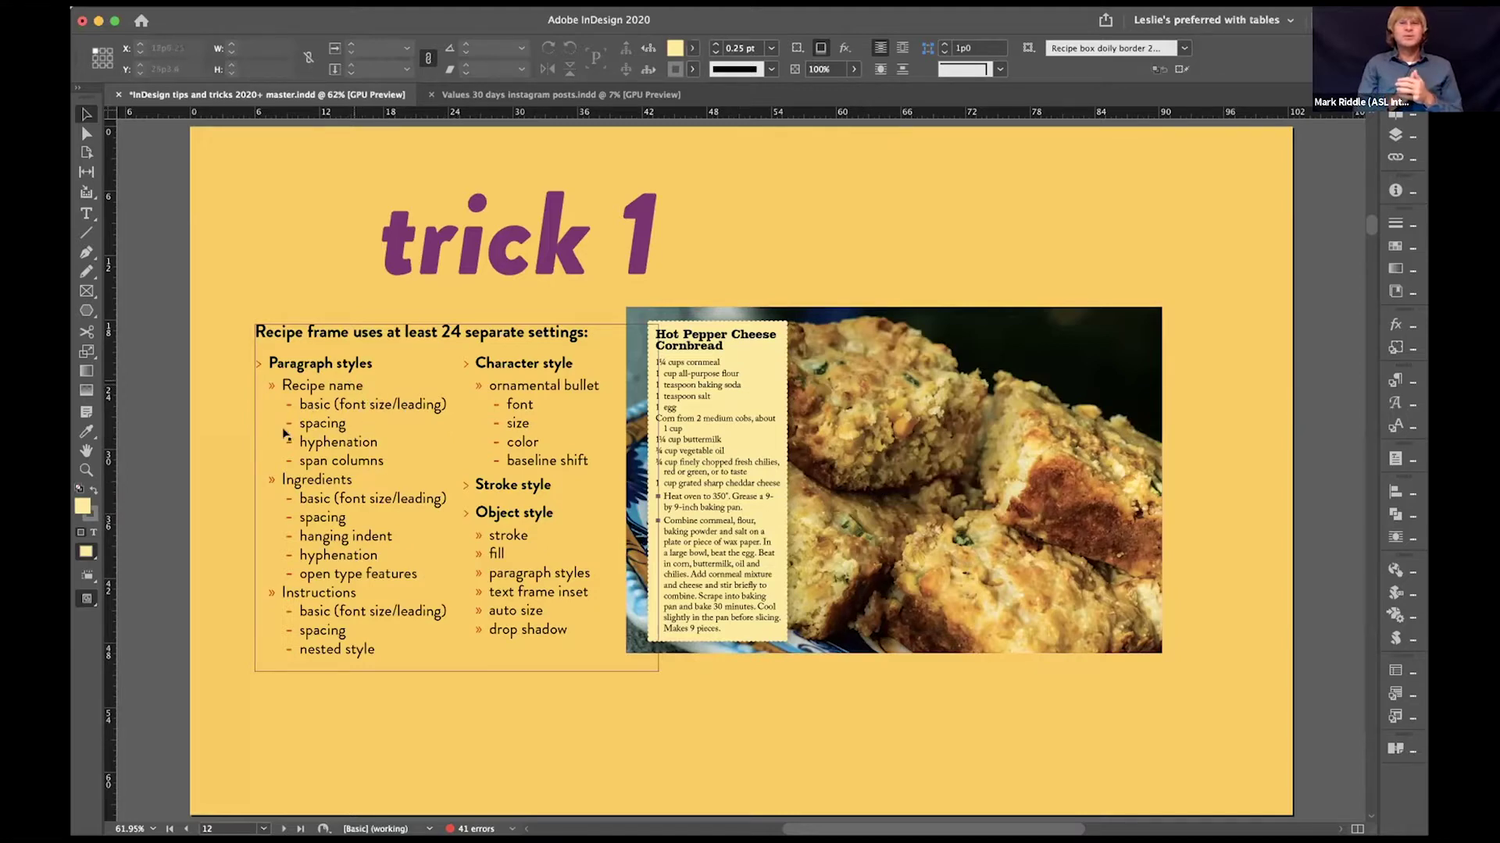
pyautogui.click(656, 425)
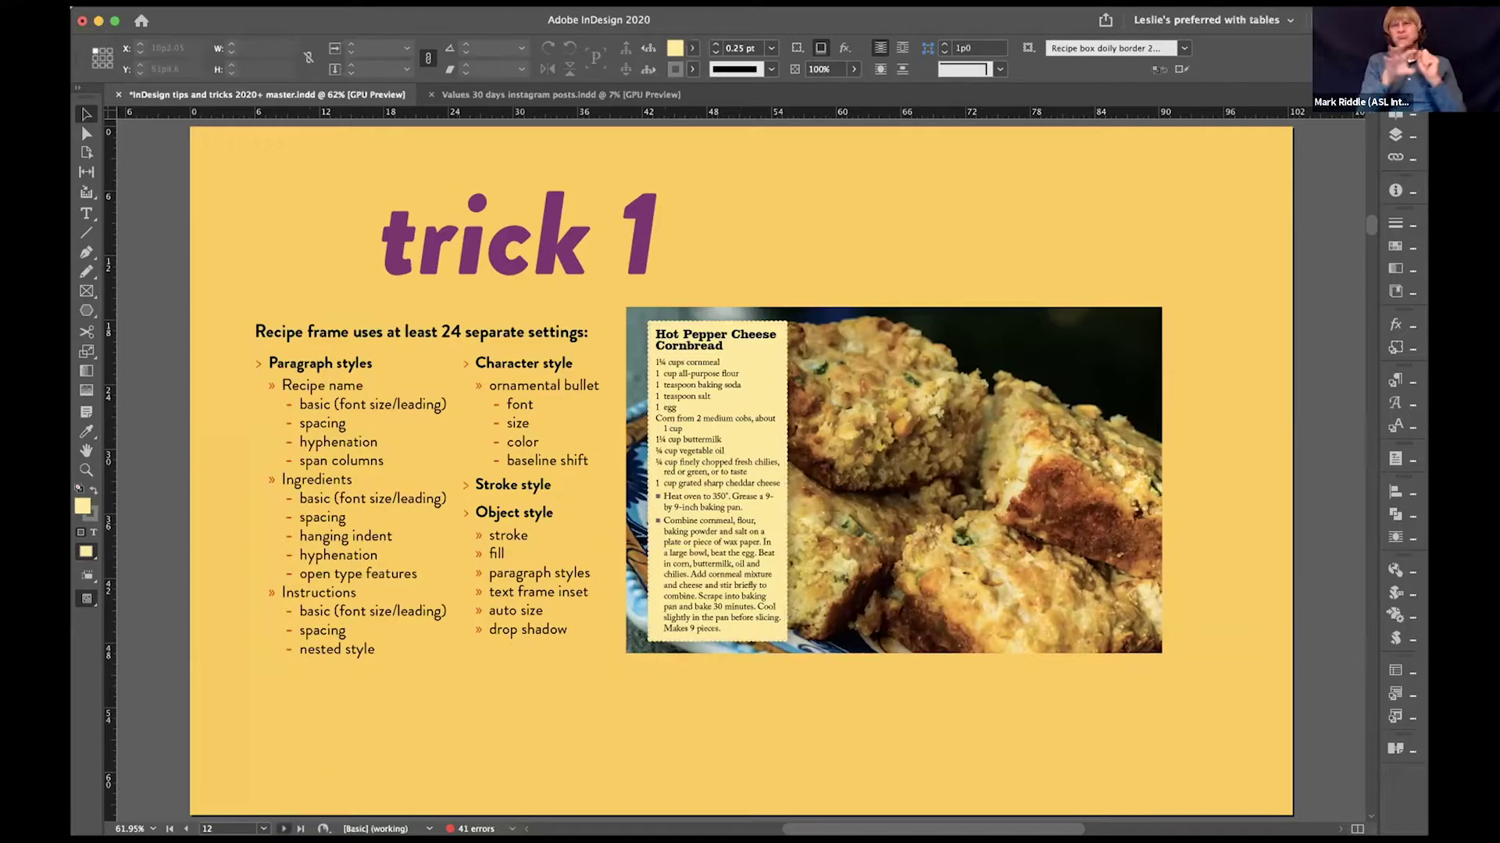
# Step: On page 13, use Quick Apply to give the upper plain recipe text frame the object style Recipe box doily border
pyautogui.click(284, 828)
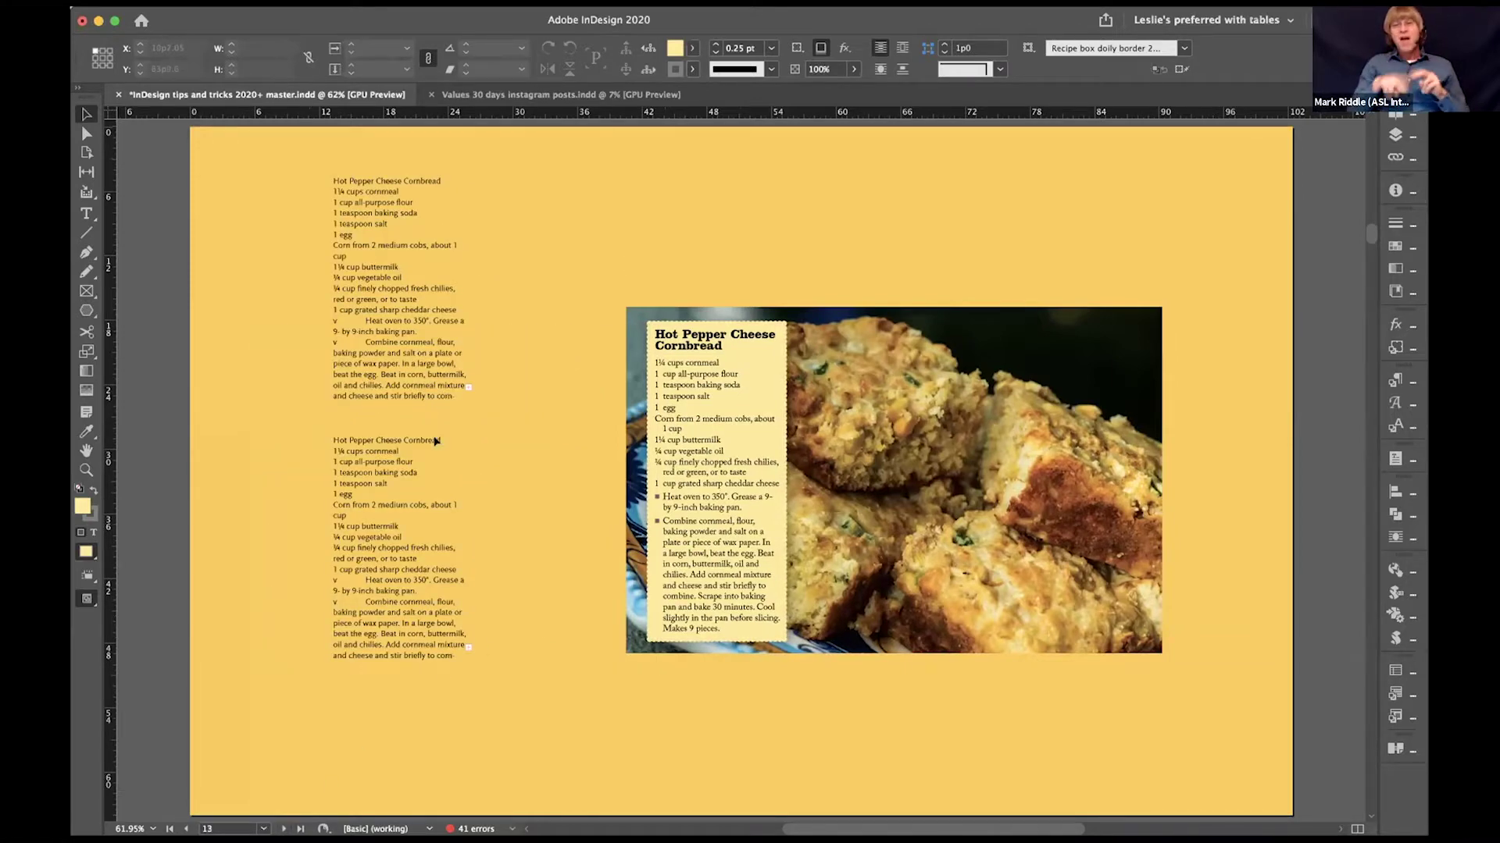
pyautogui.click(420, 391)
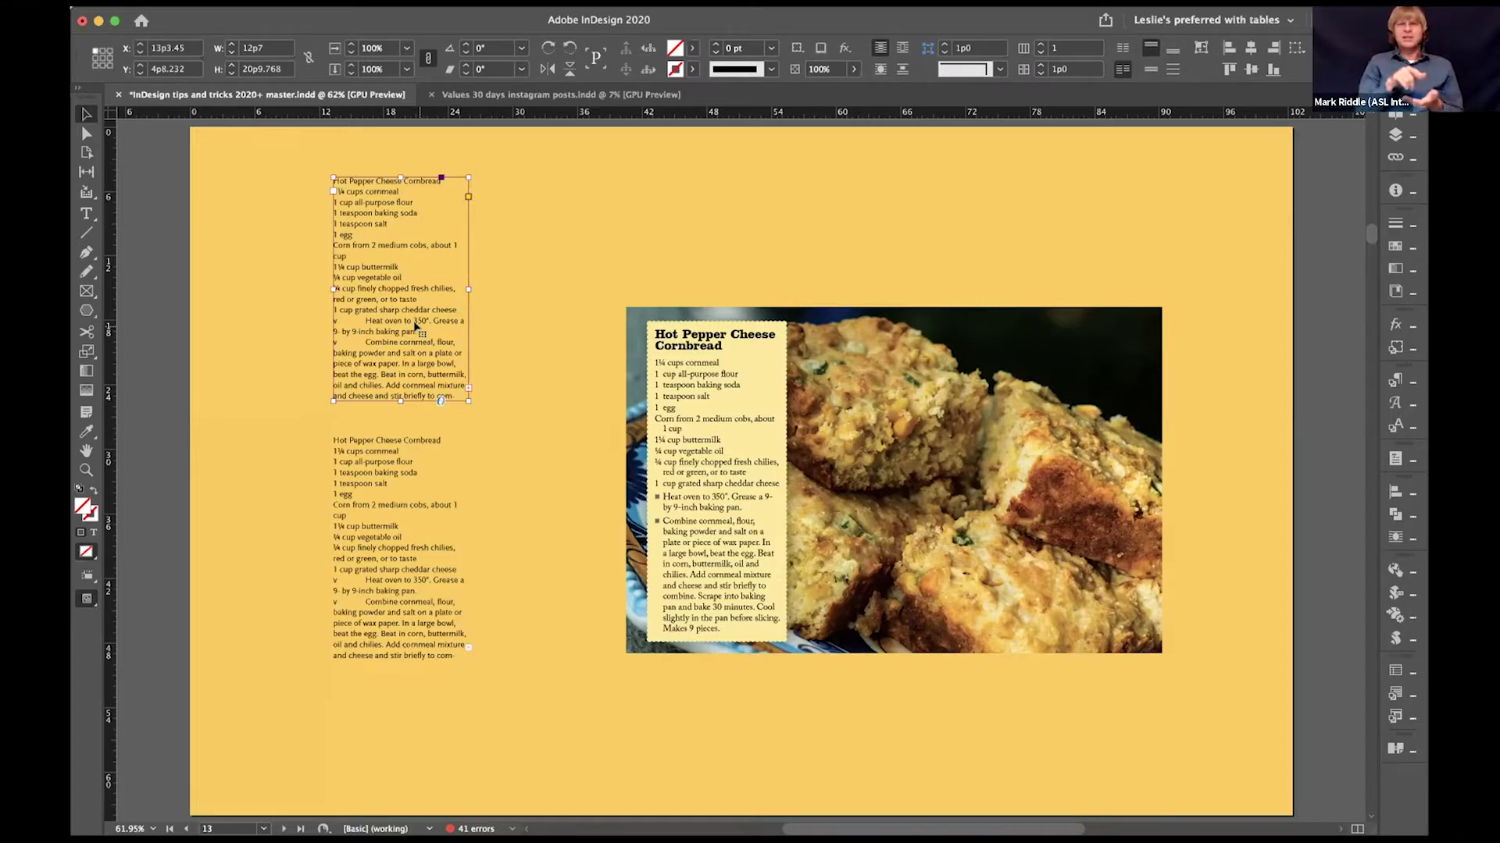
pyautogui.press('super+Return')
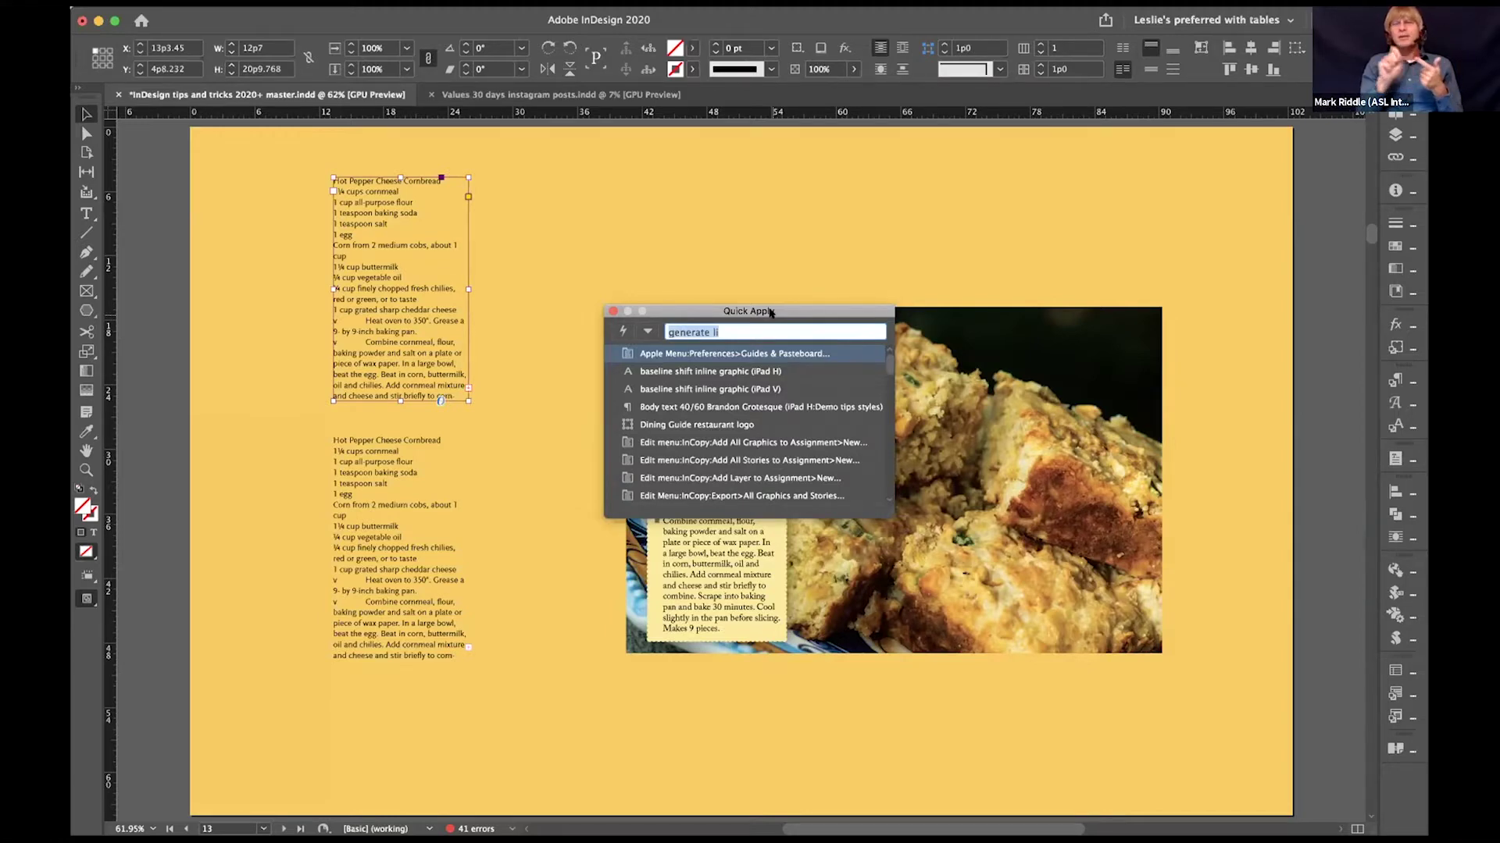
pyautogui.write('recip')
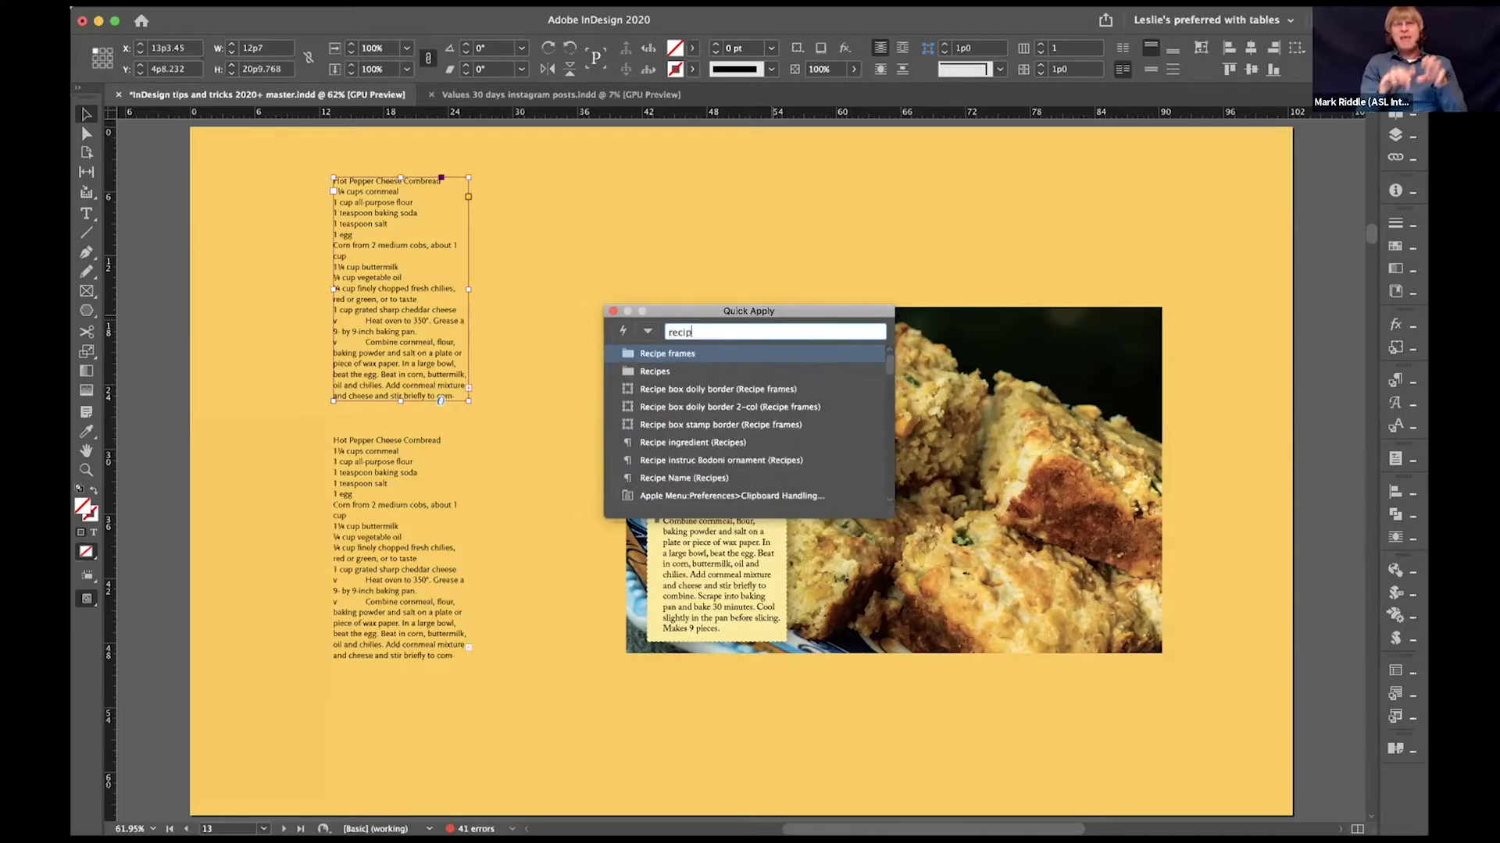
pyautogui.press('Down')
pyautogui.press('Down')
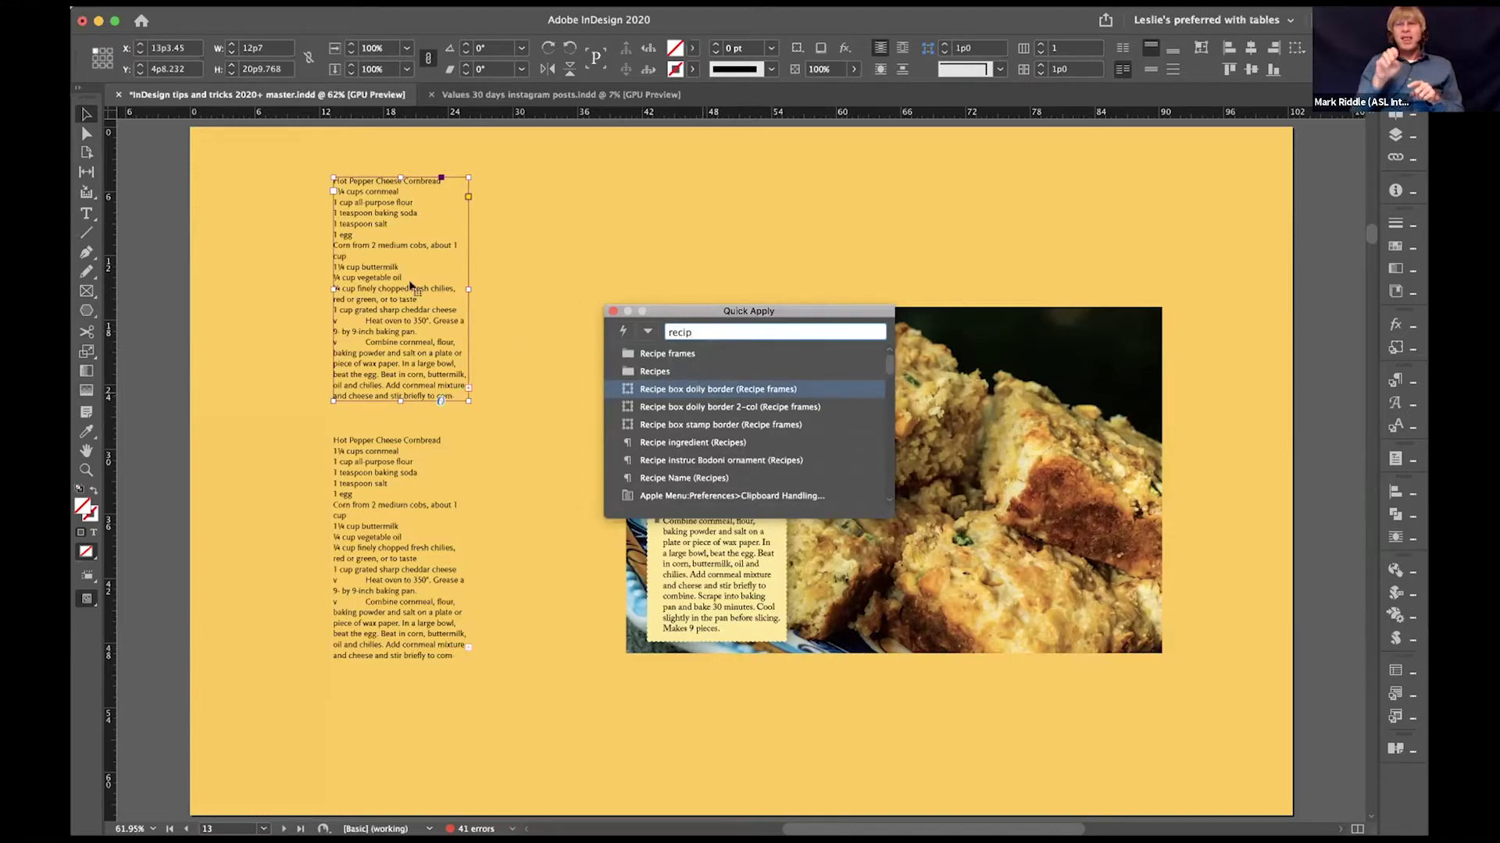
pyautogui.click(684, 388)
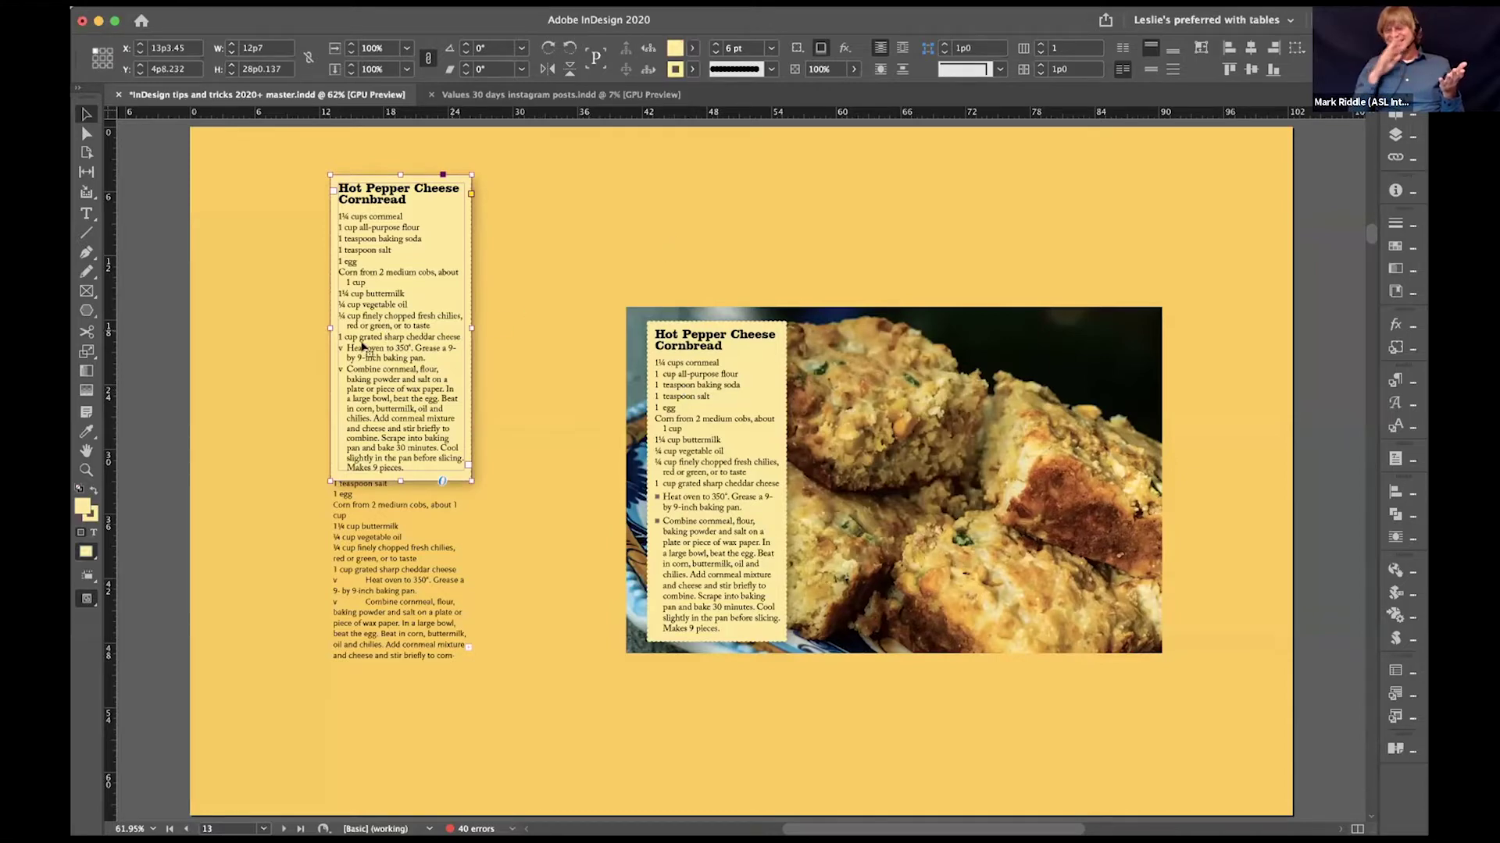
# Step: Move the styled recipe frame toward the page's upper-left area and place the remaining plain recipe frame on the photo
pyautogui.moveTo(442, 334); pyautogui.dragTo(511, 327)
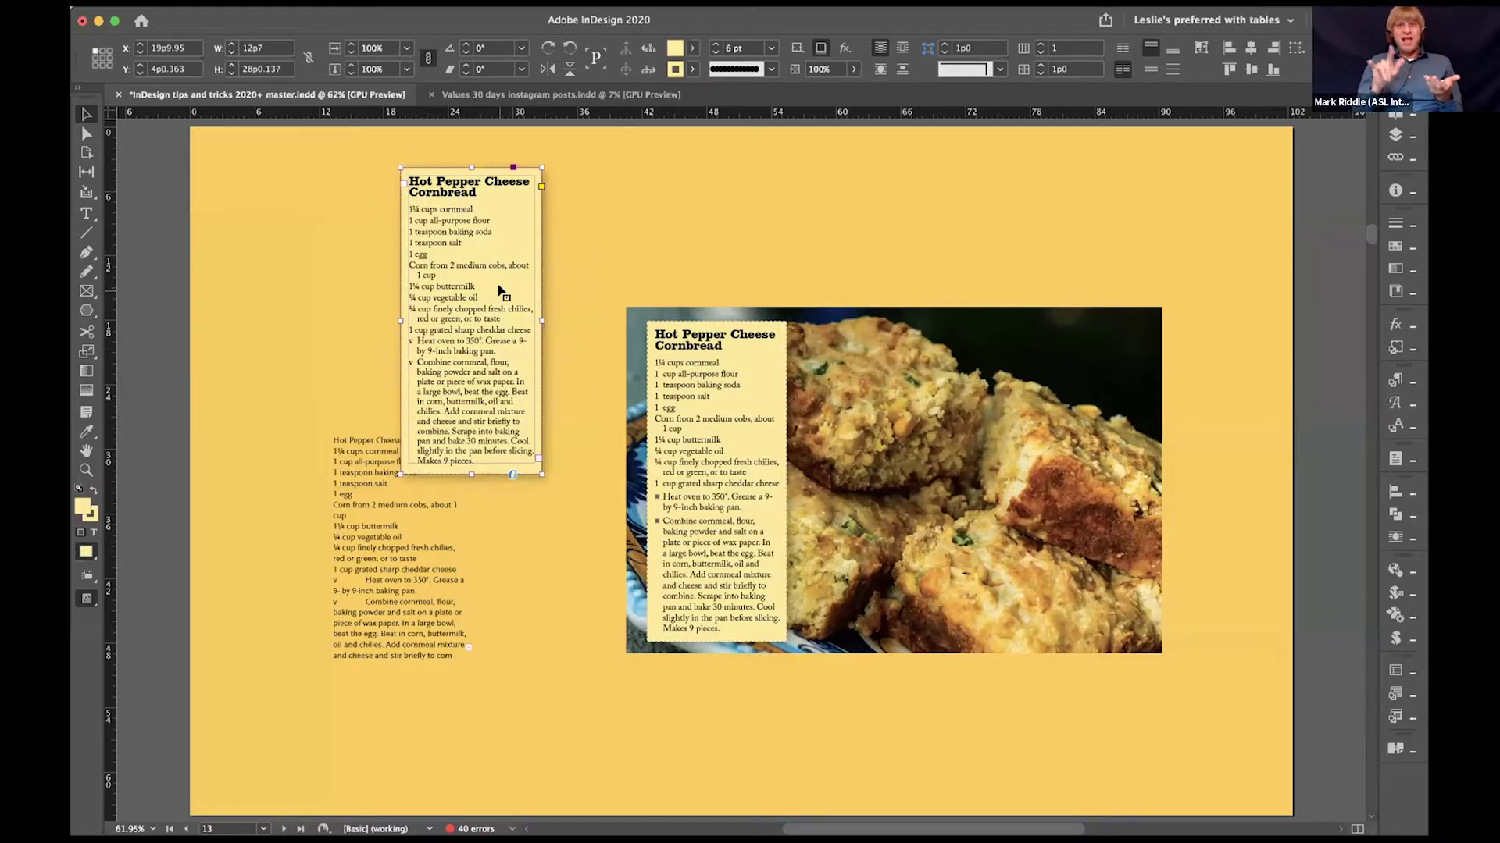
pyautogui.click(368, 569)
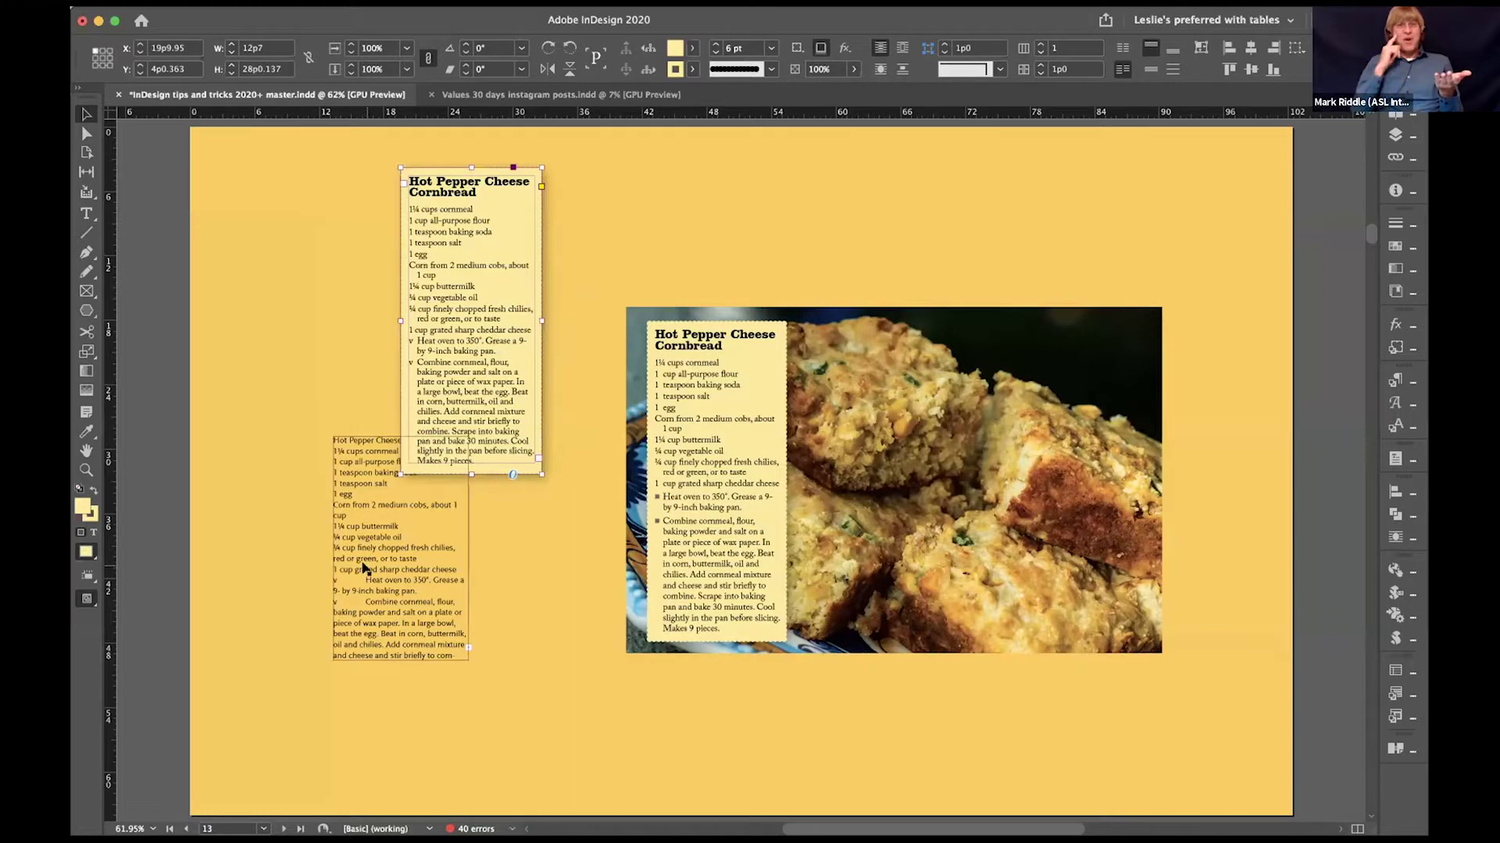
pyautogui.moveTo(388, 238); pyautogui.dragTo(388, 238)
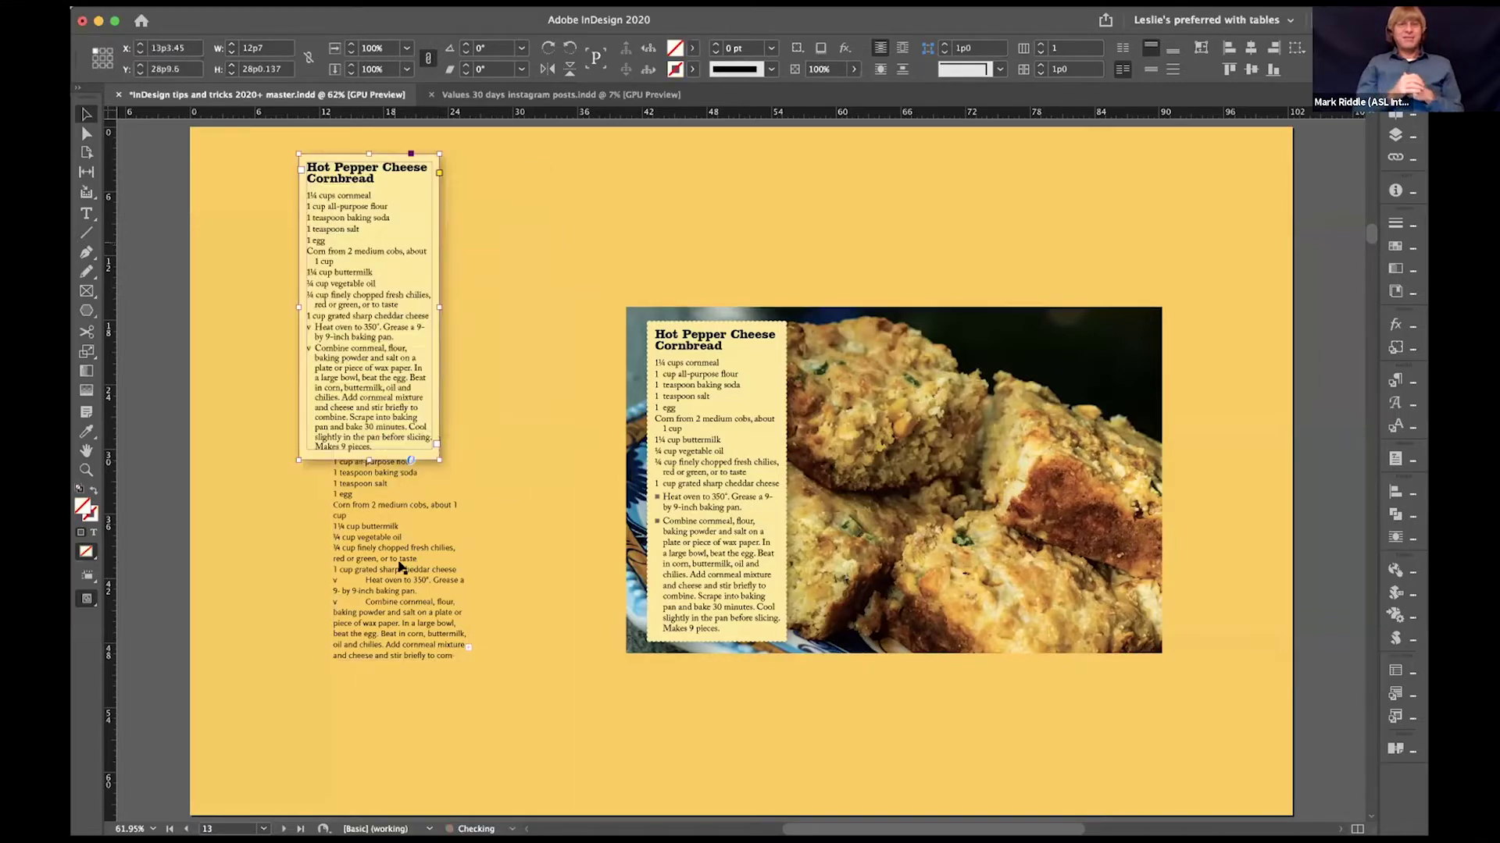
pyautogui.moveTo(391, 557); pyautogui.dragTo(914, 482)
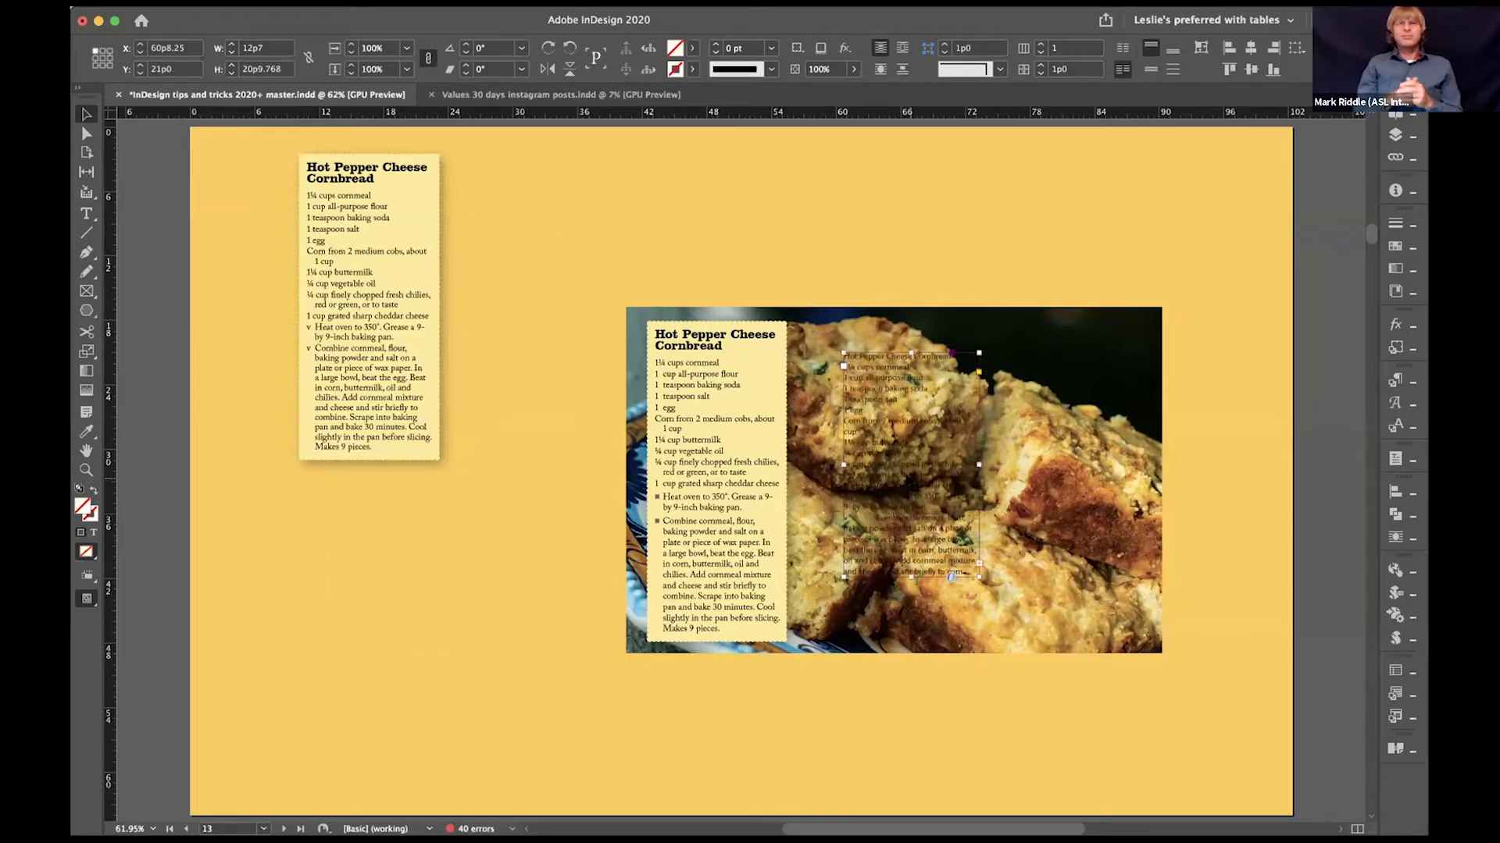
# Step: Apply the object style Recipe box doily border 2-col to the plain recipe frame and position it beside the tall recipe frame on the photo
pyautogui.press('super+Return')
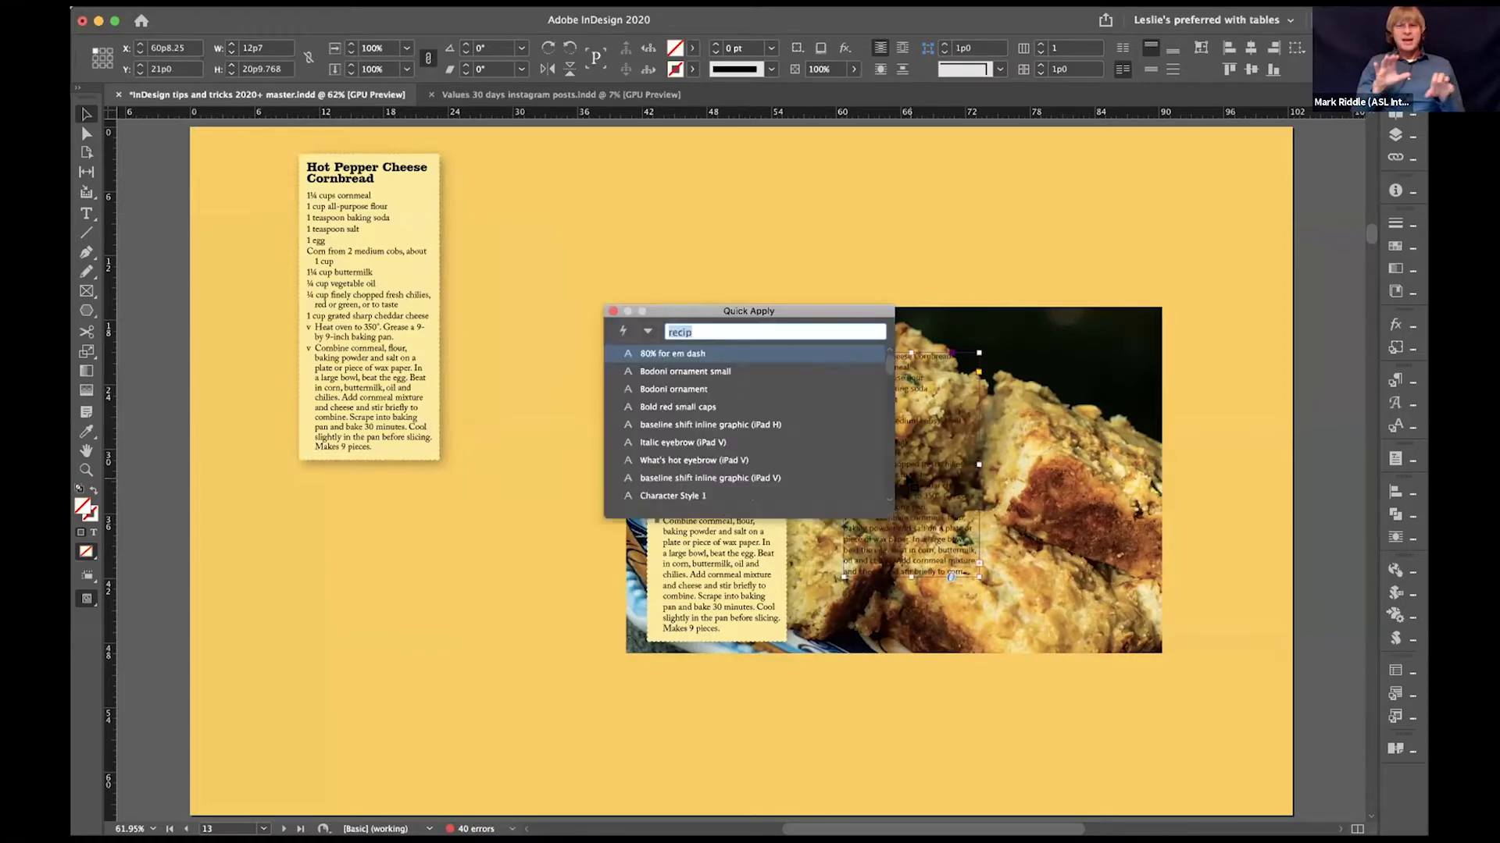
pyautogui.press('Down')
pyautogui.press('Down')
pyautogui.press('Down')
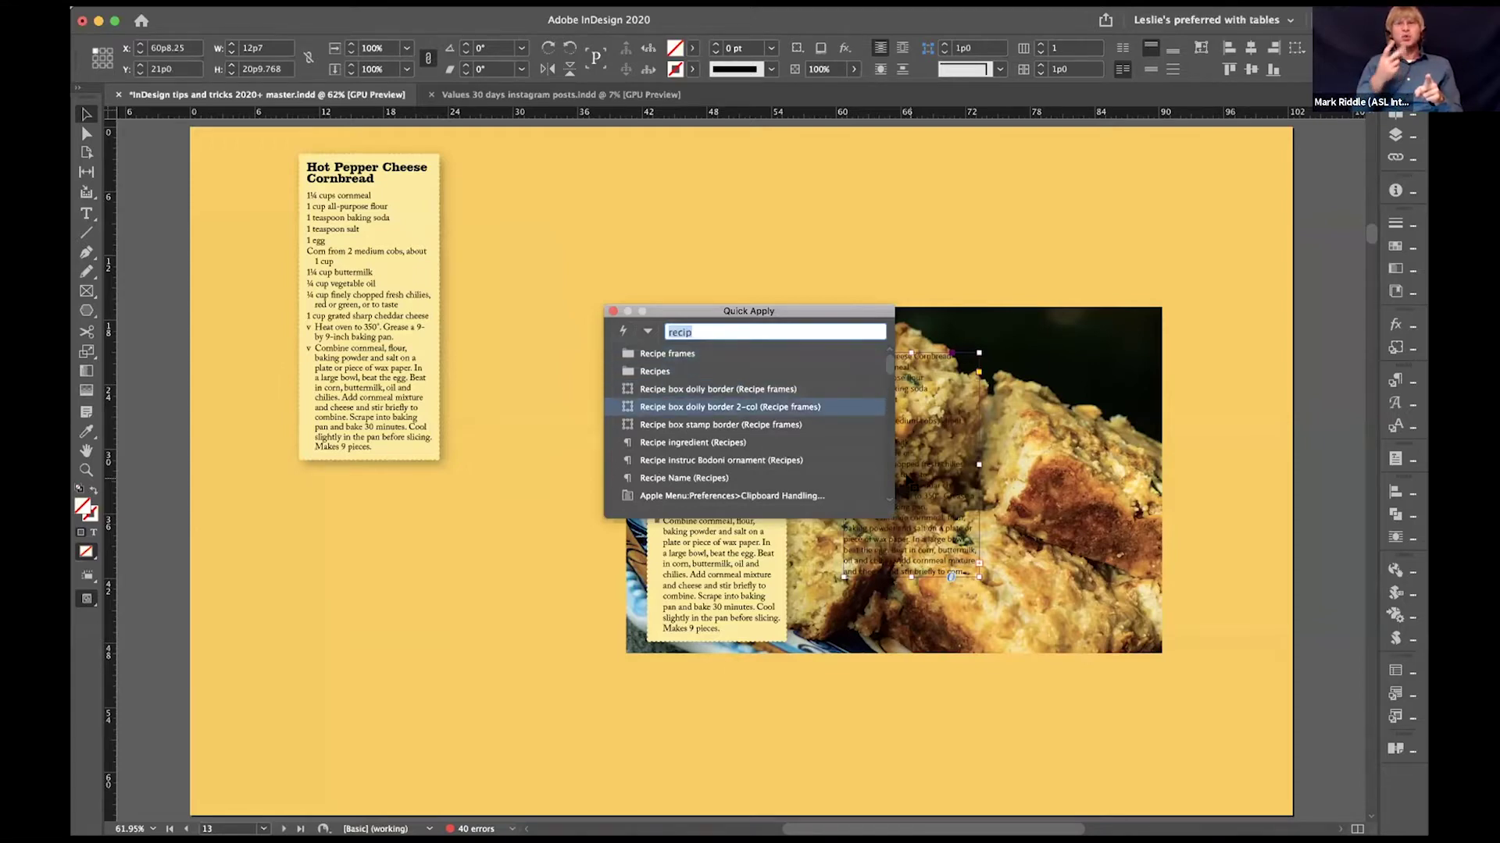
pyautogui.press('Return')
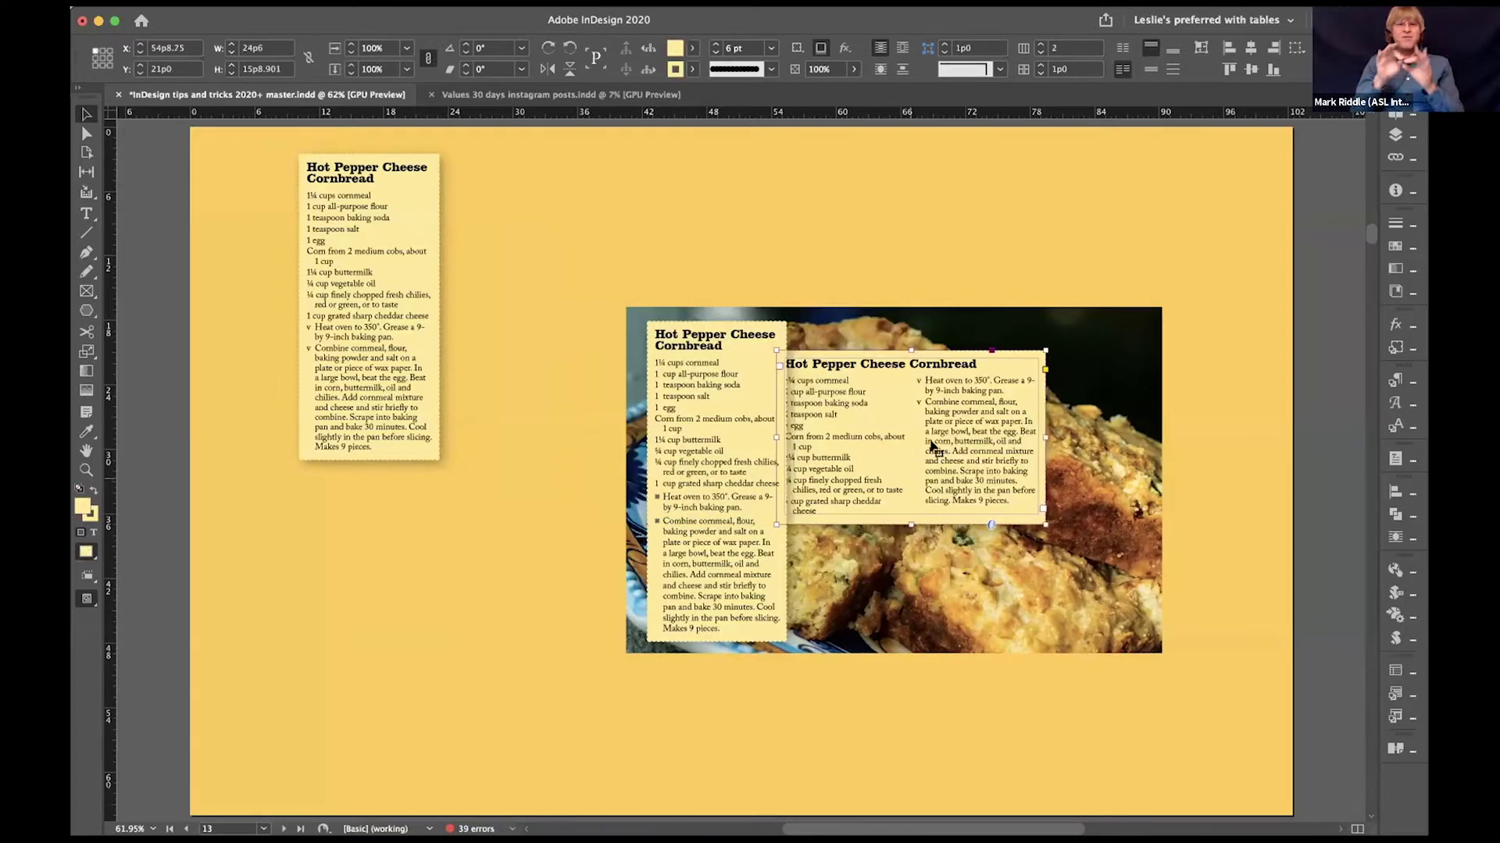
pyautogui.moveTo(910, 441); pyautogui.dragTo(982, 464)
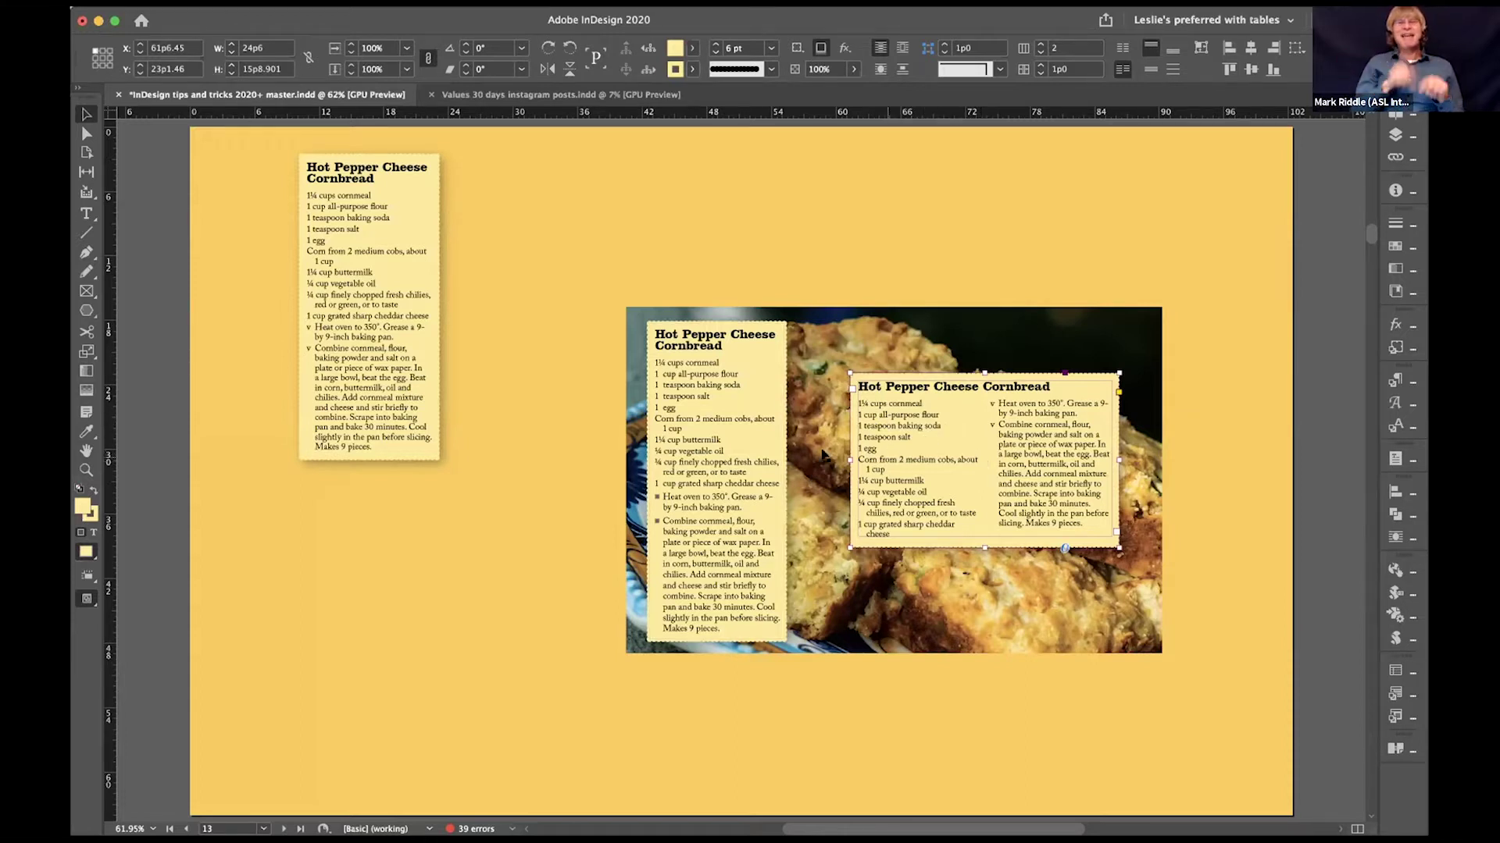
# Step: Apply the paragraph style Recipe instruc Bodoni ornament to the instruction paragraphs in the tall recipe frame on the photo using Quick Apply
pyautogui.click(85, 213)
pyautogui.click(685, 338)
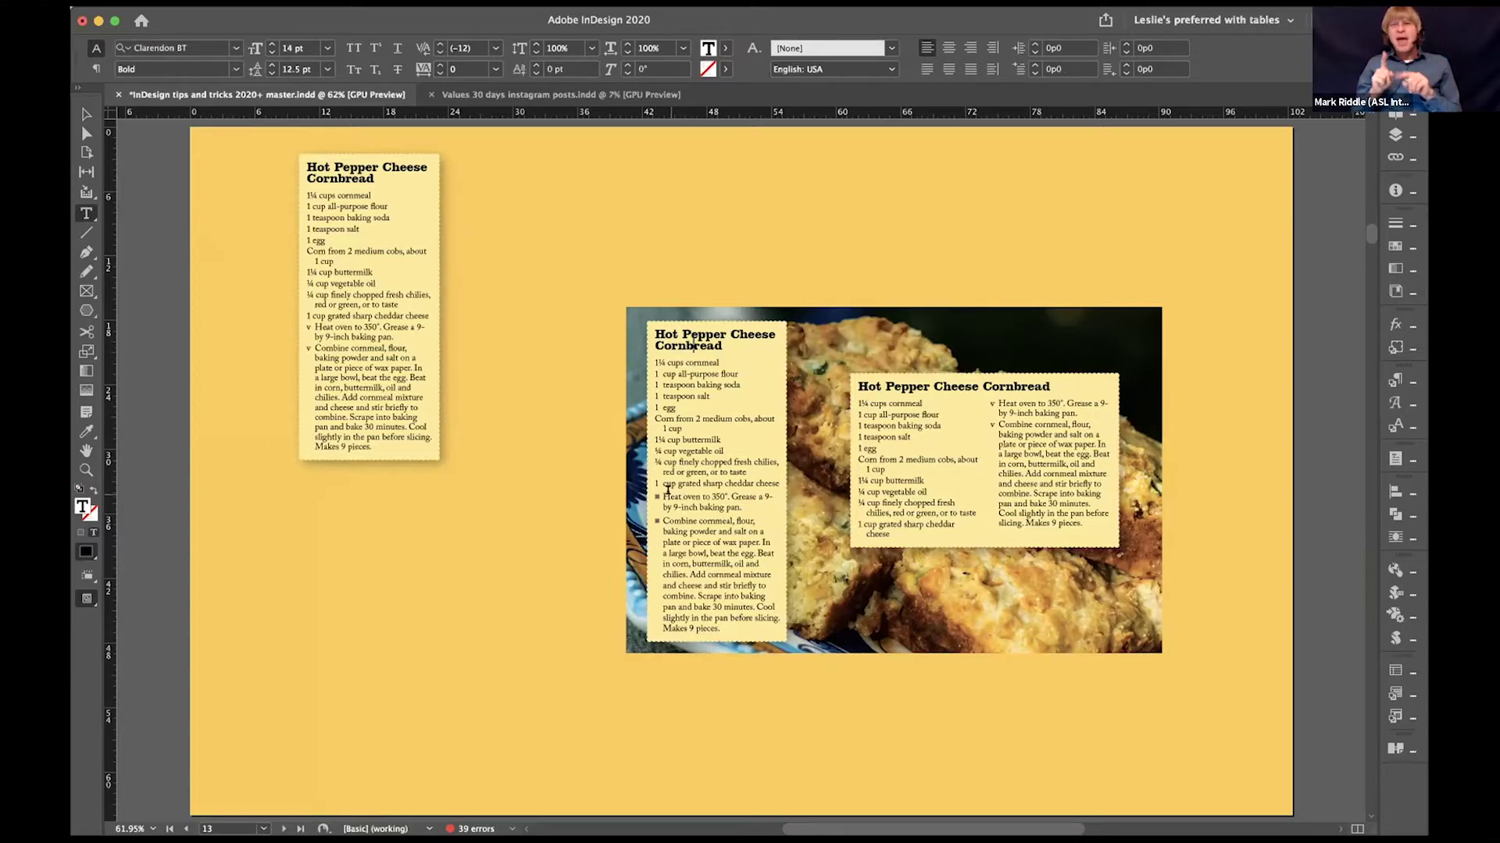
pyautogui.moveTo(669, 497); pyautogui.dragTo(695, 585)
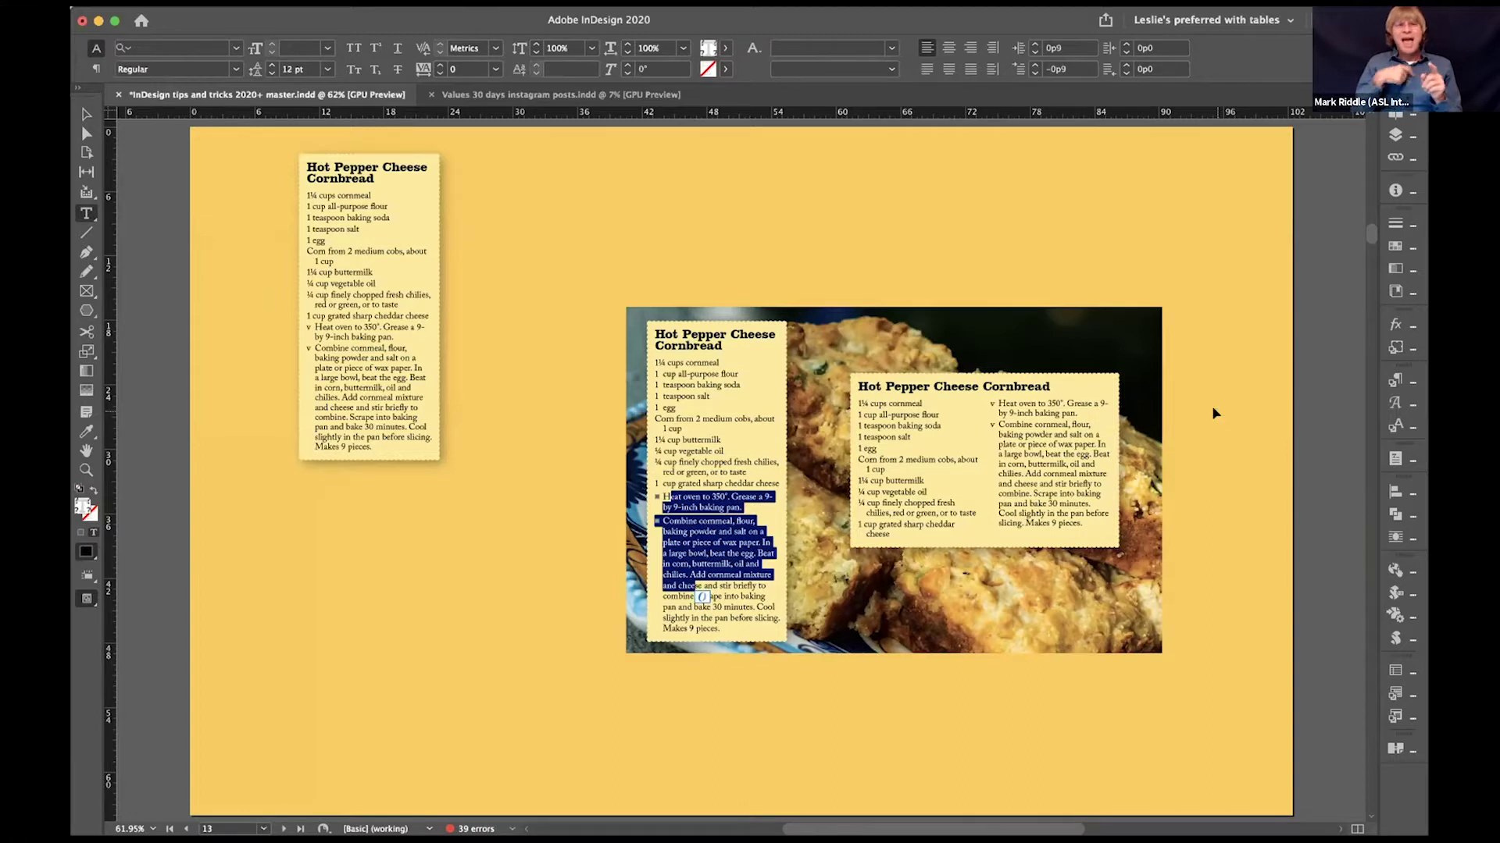
pyautogui.press('super+Return')
pyautogui.write('bod')
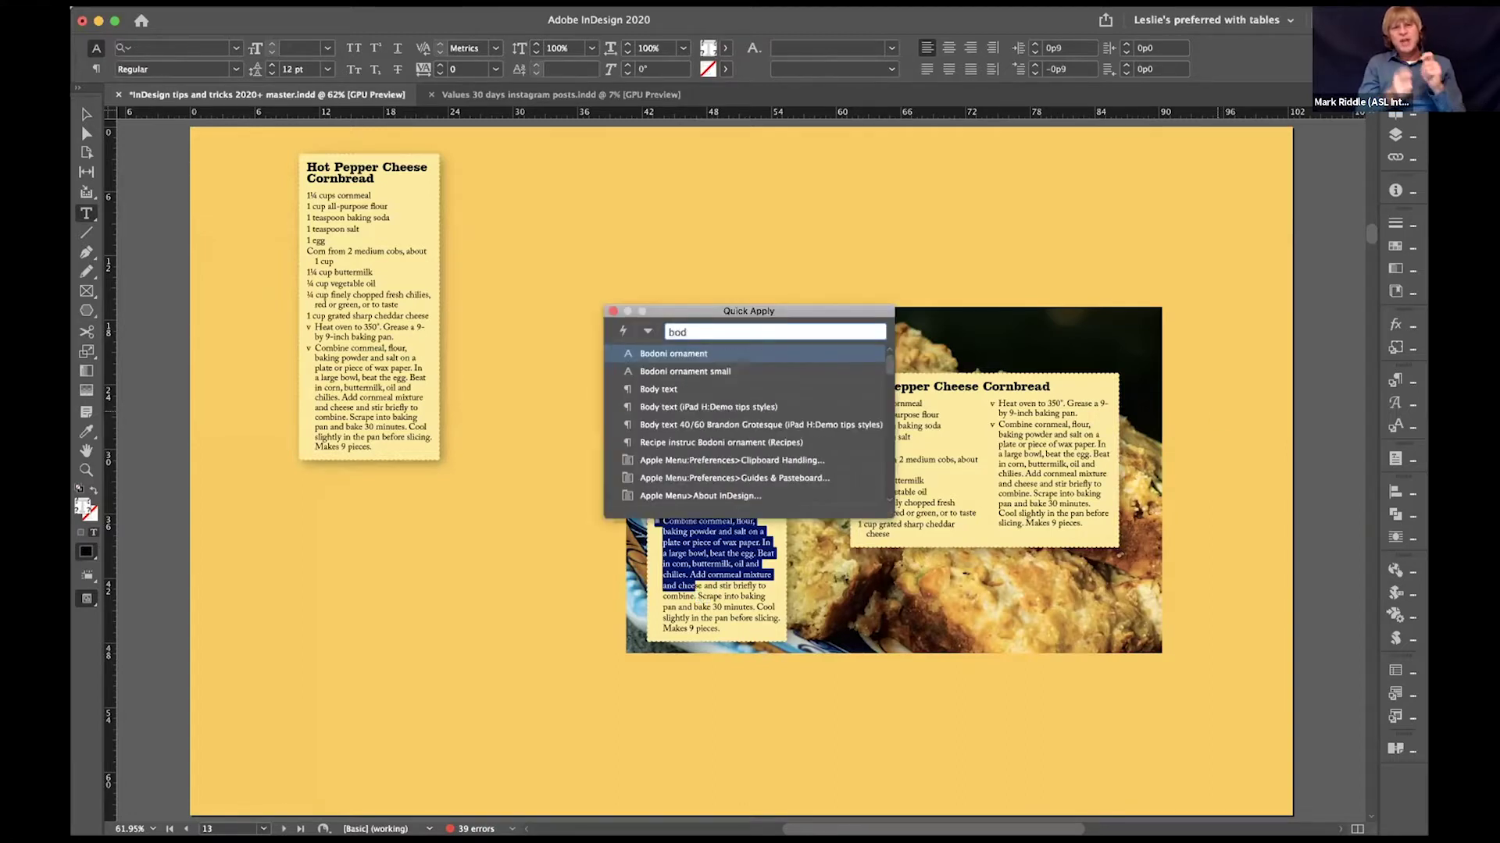
pyautogui.press('BackSpace')
pyautogui.press('BackSpace')
pyautogui.press('BackSpace')
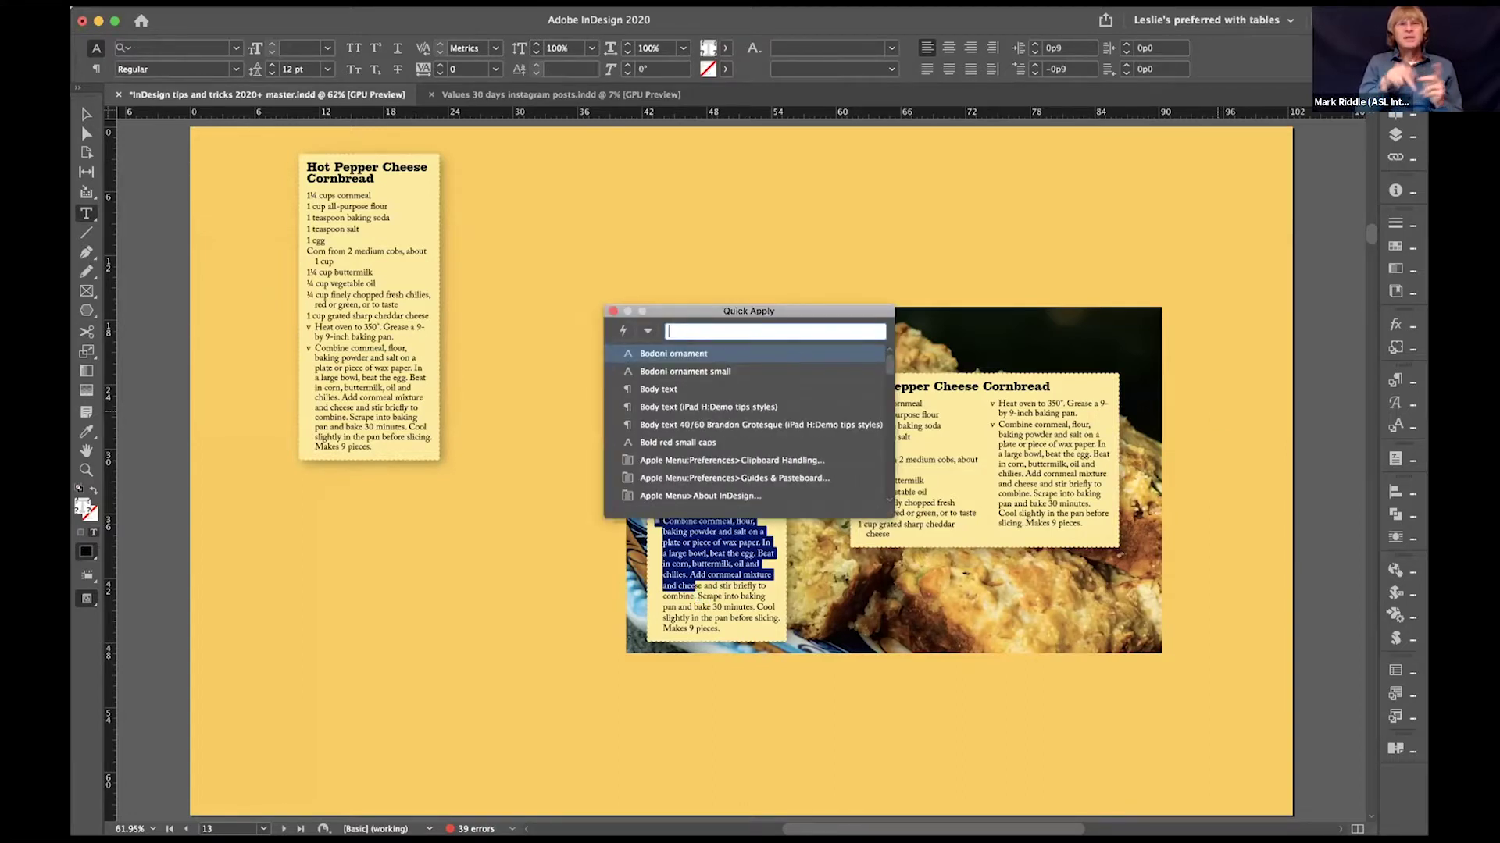
pyautogui.write('recip')
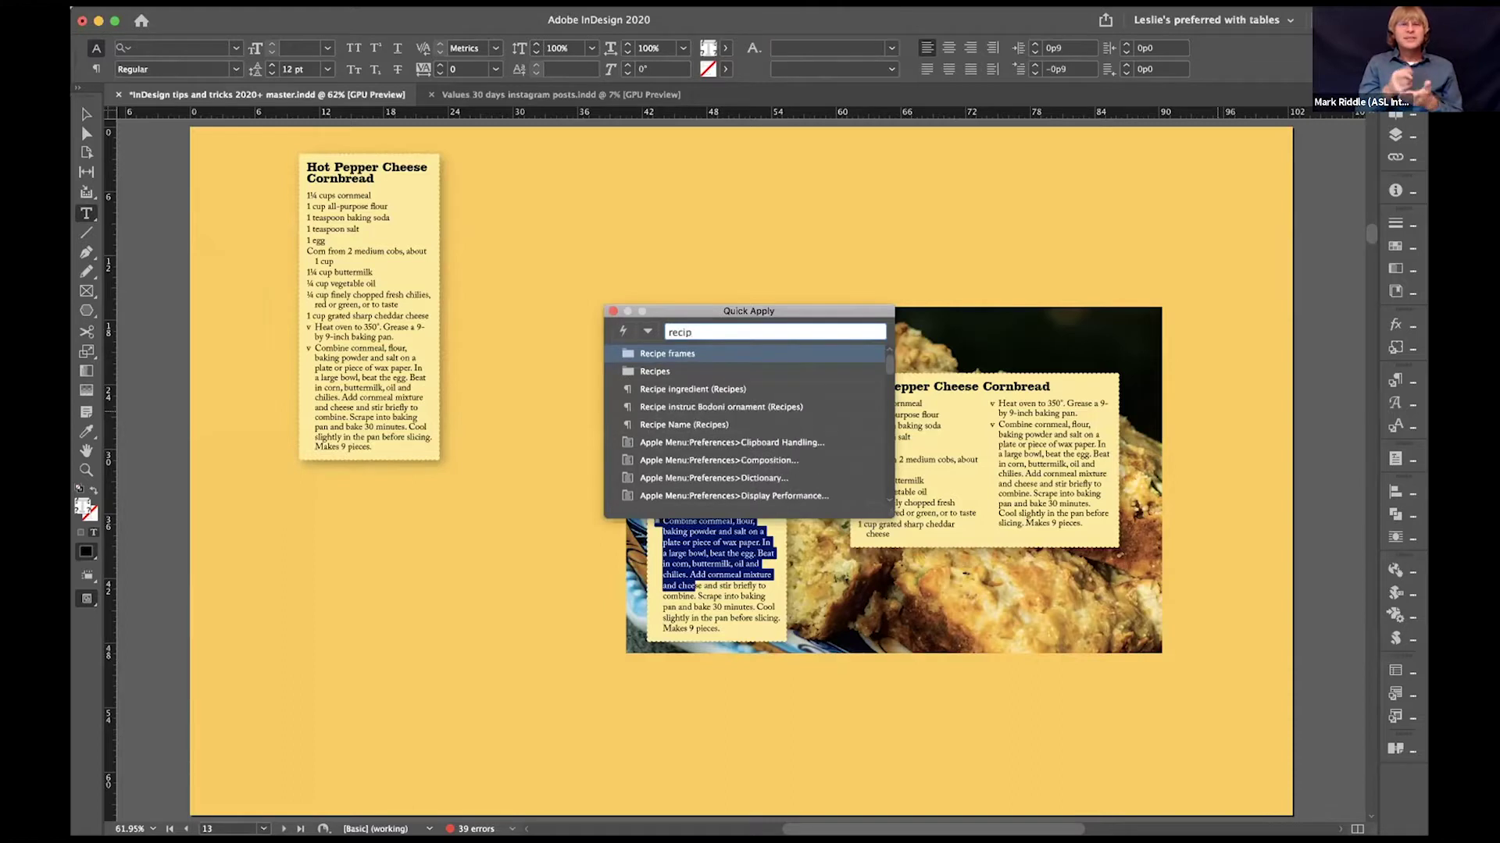
pyautogui.press('Down')
pyautogui.press('Down')
pyautogui.press('Down')
pyautogui.press('Return')
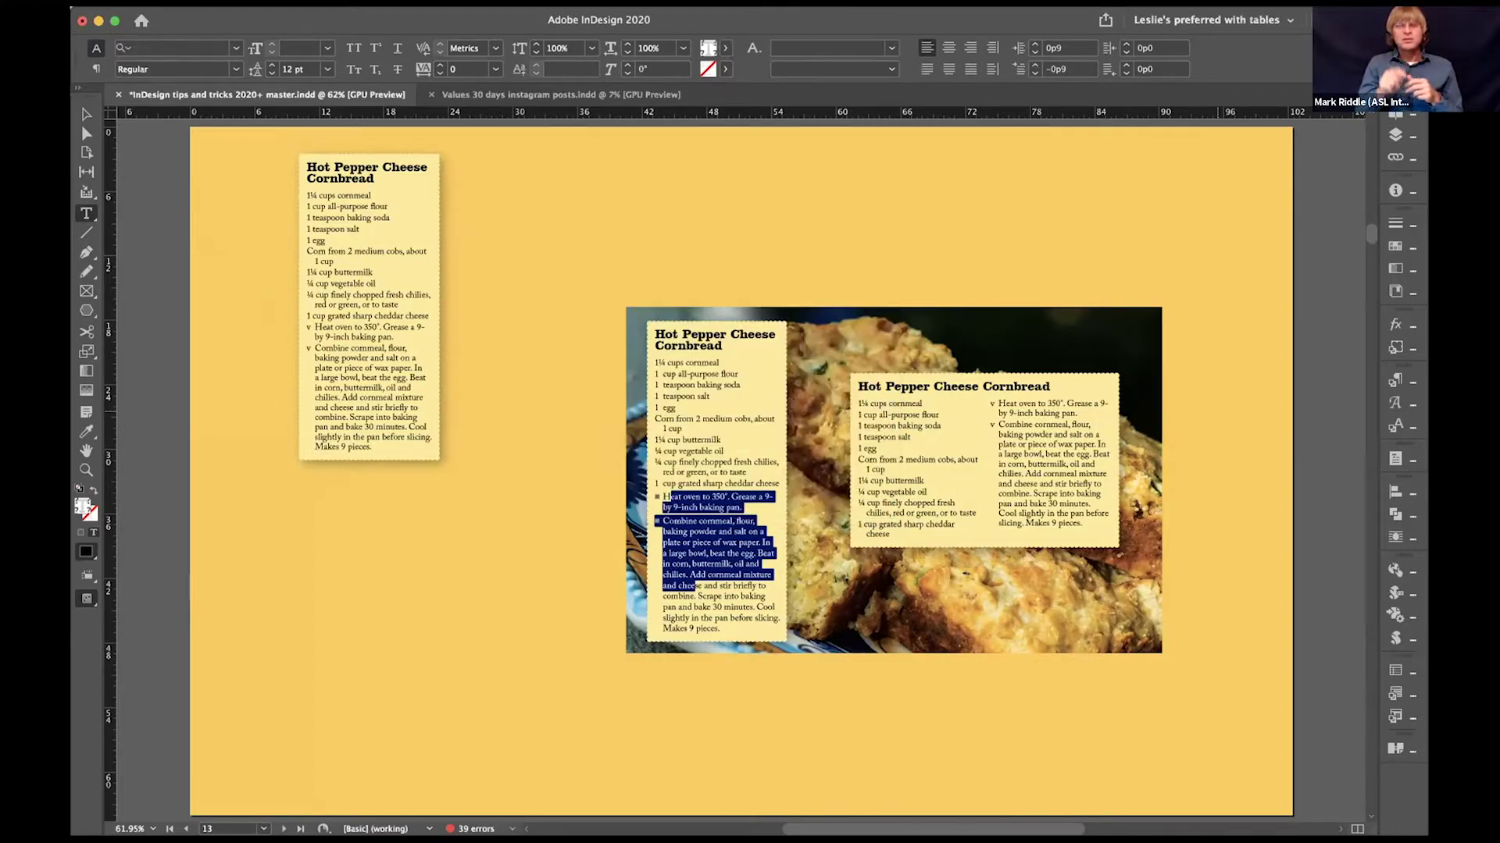
# Step: Inspect the ornamental bullets of the instruction paragraphs at 200% and return to the full-page view
pyautogui.click(693, 518)
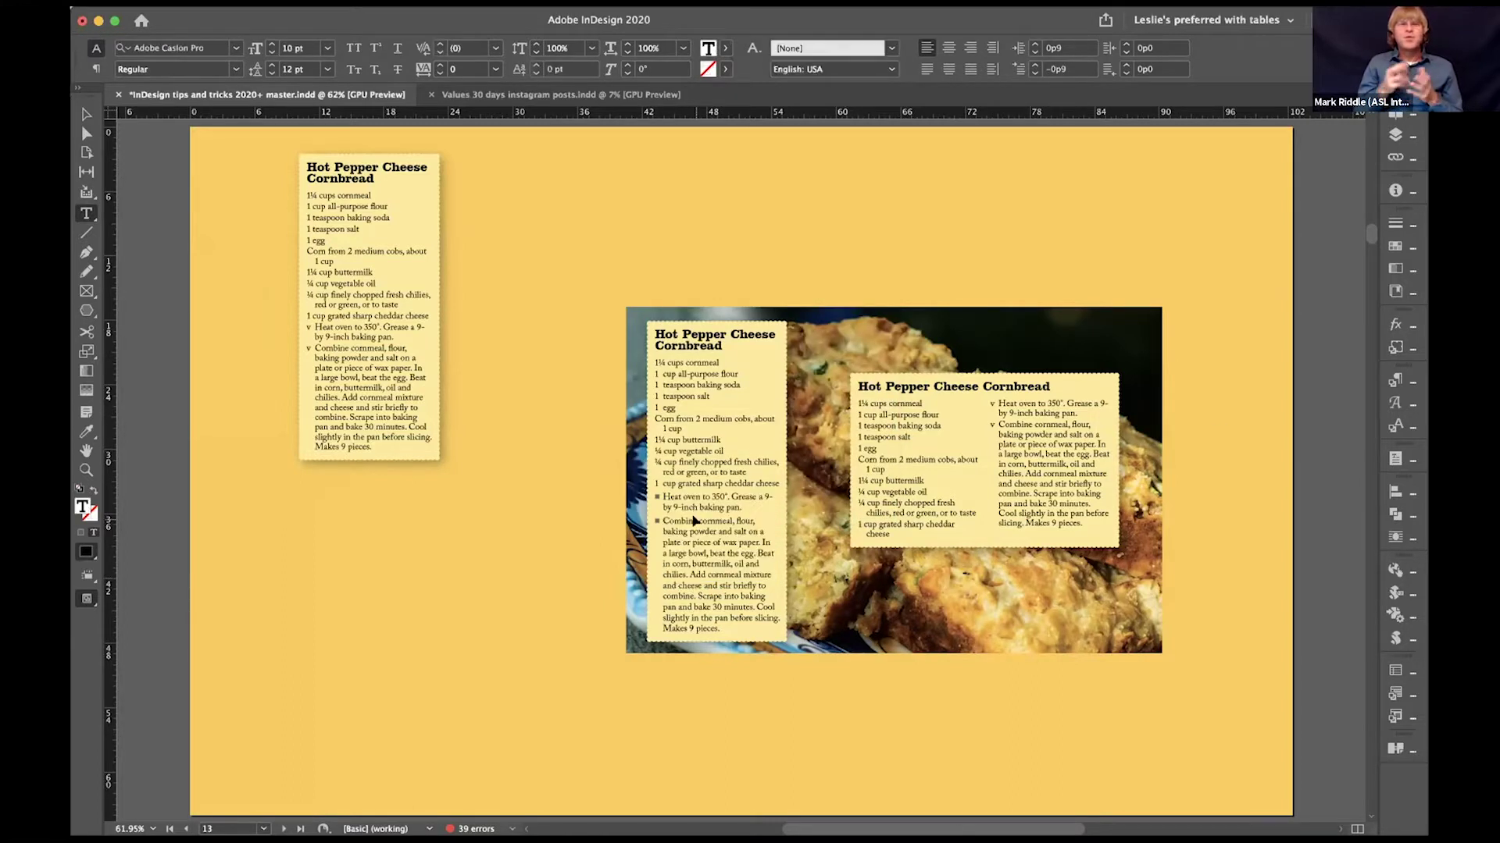
pyautogui.press('super+2')
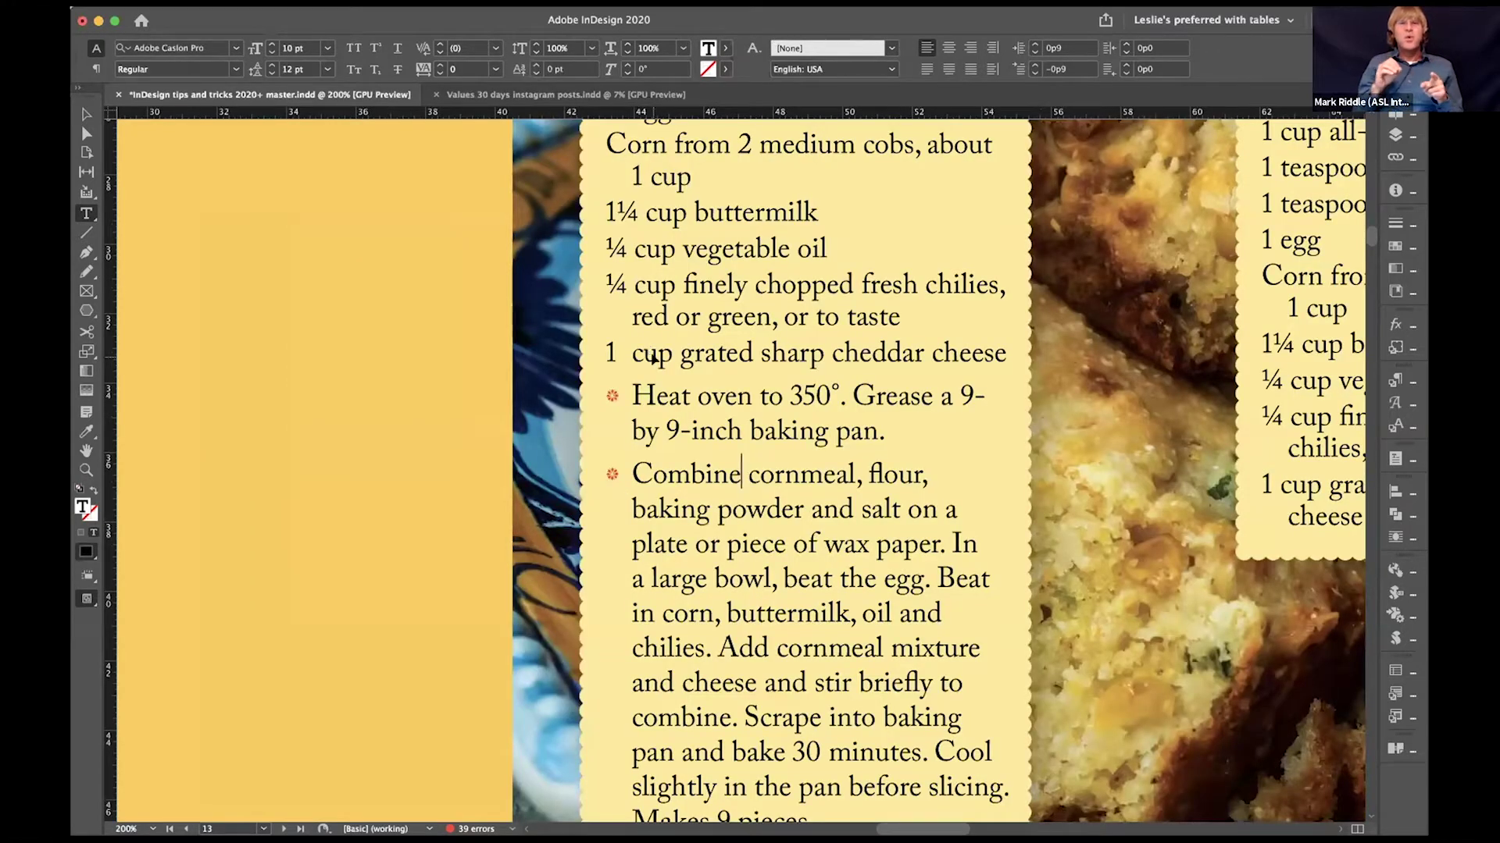
pyautogui.press('super+0')
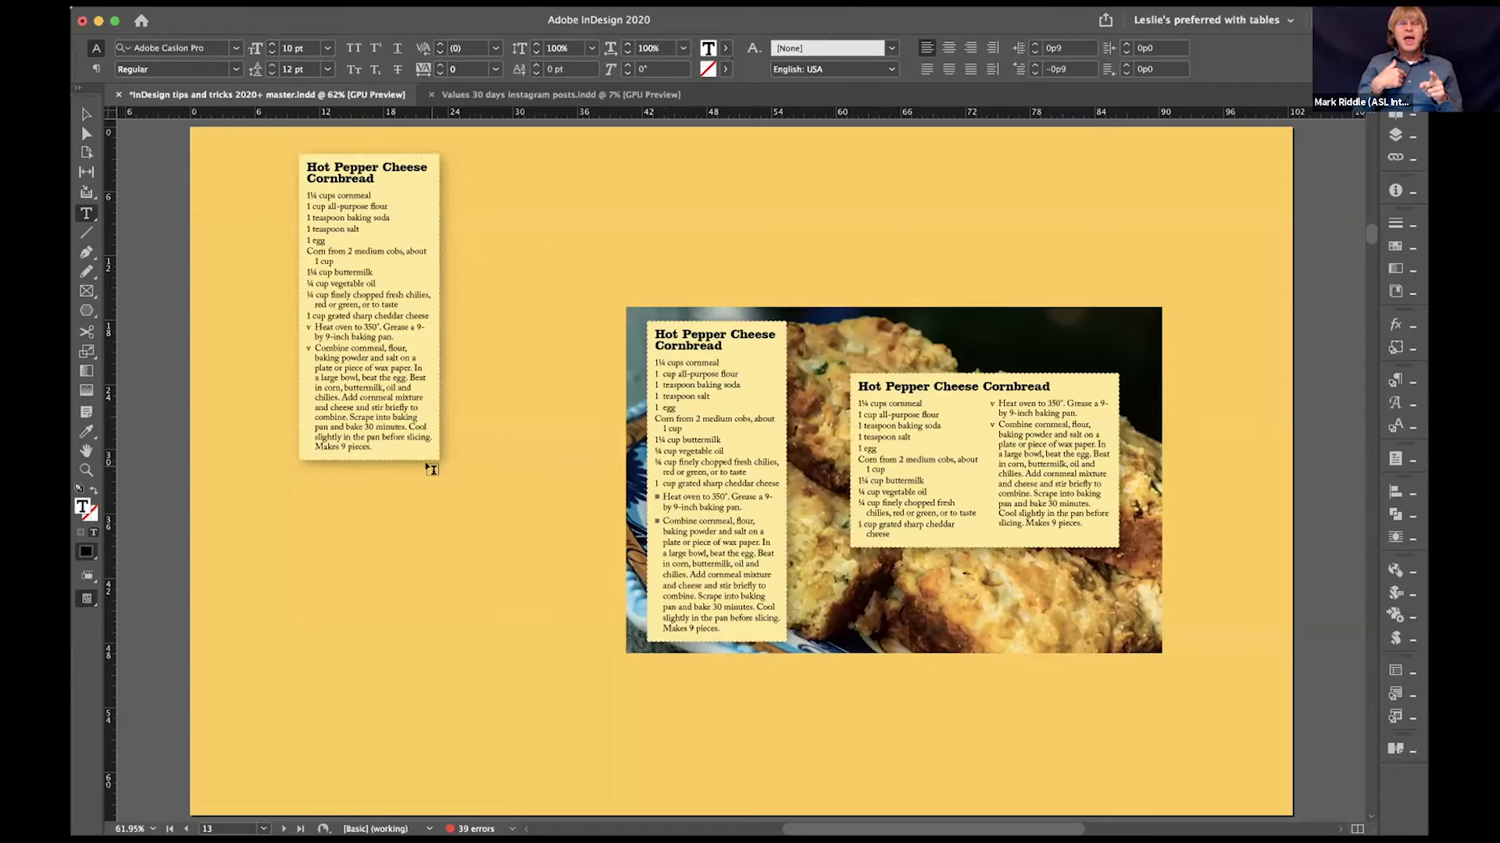
# Step: Advance through the Quick Apply summary page to page 15
pyautogui.click(283, 829)
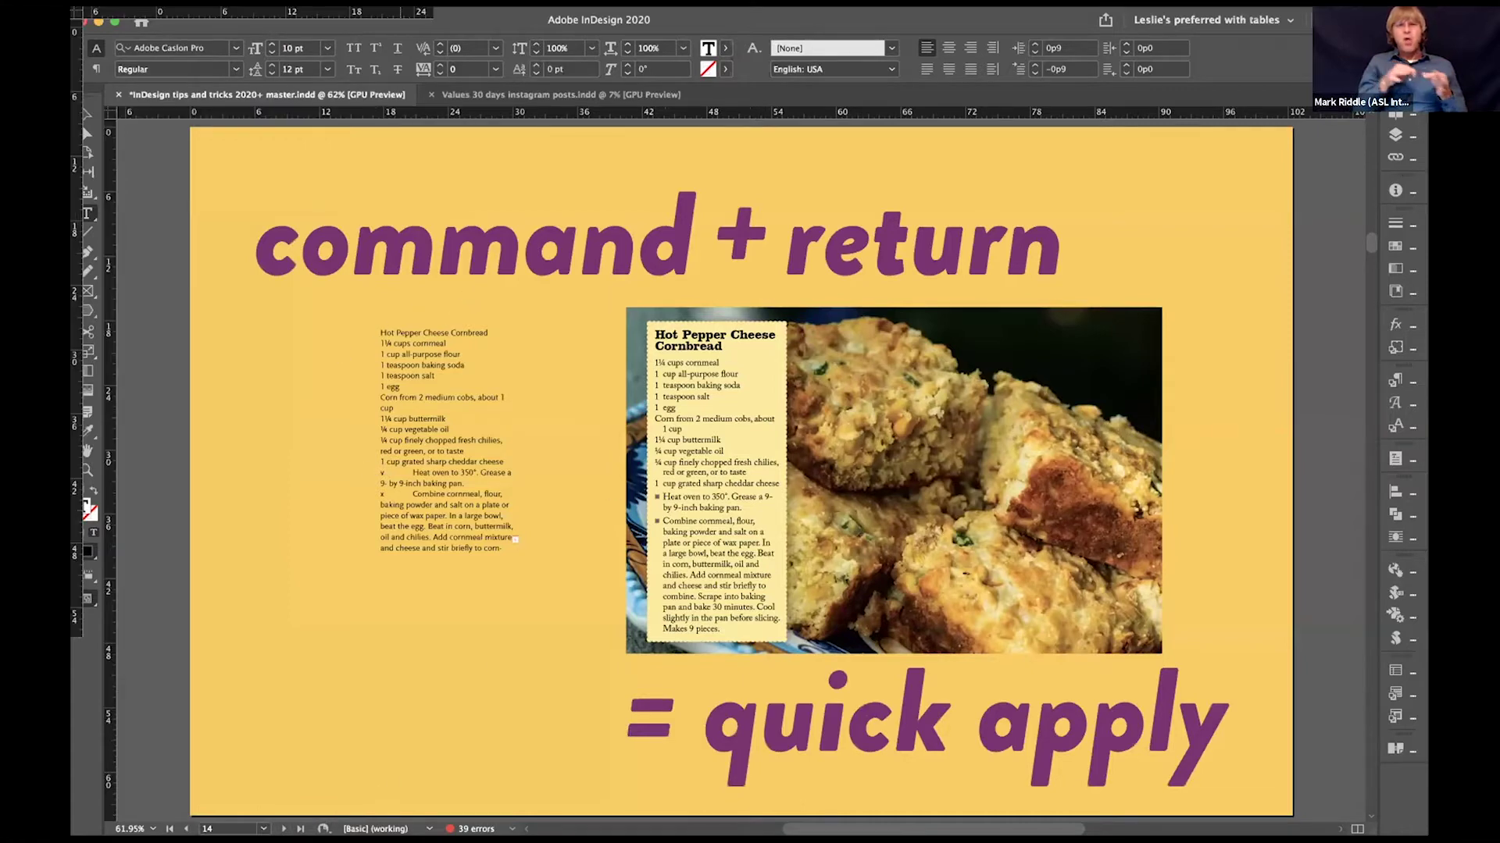
pyautogui.click(284, 829)
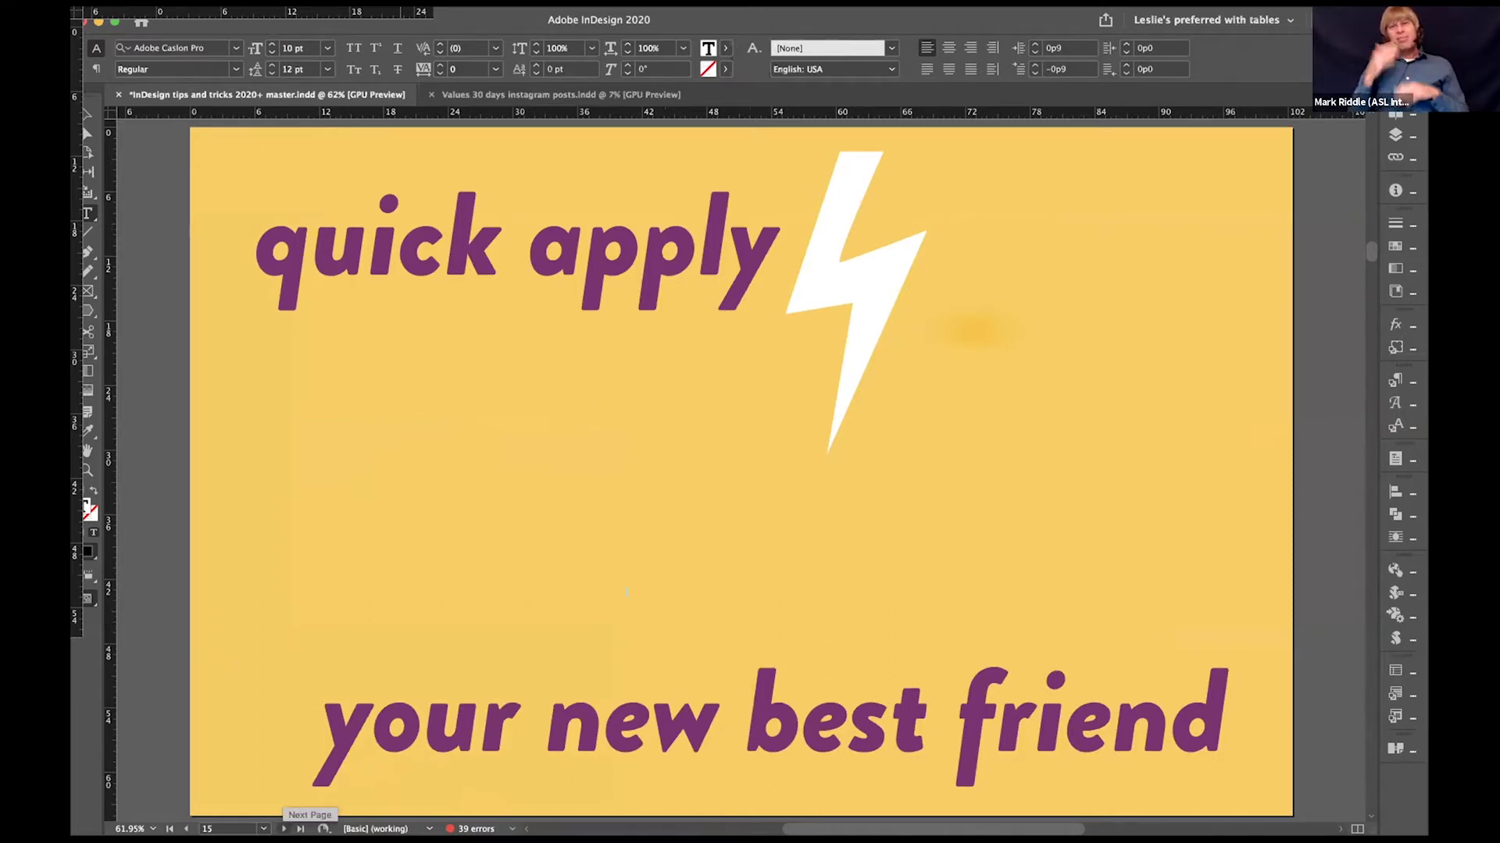
# Step: Advance through the Quick Apply summary page to the escape page, page 17
pyautogui.click(283, 829)
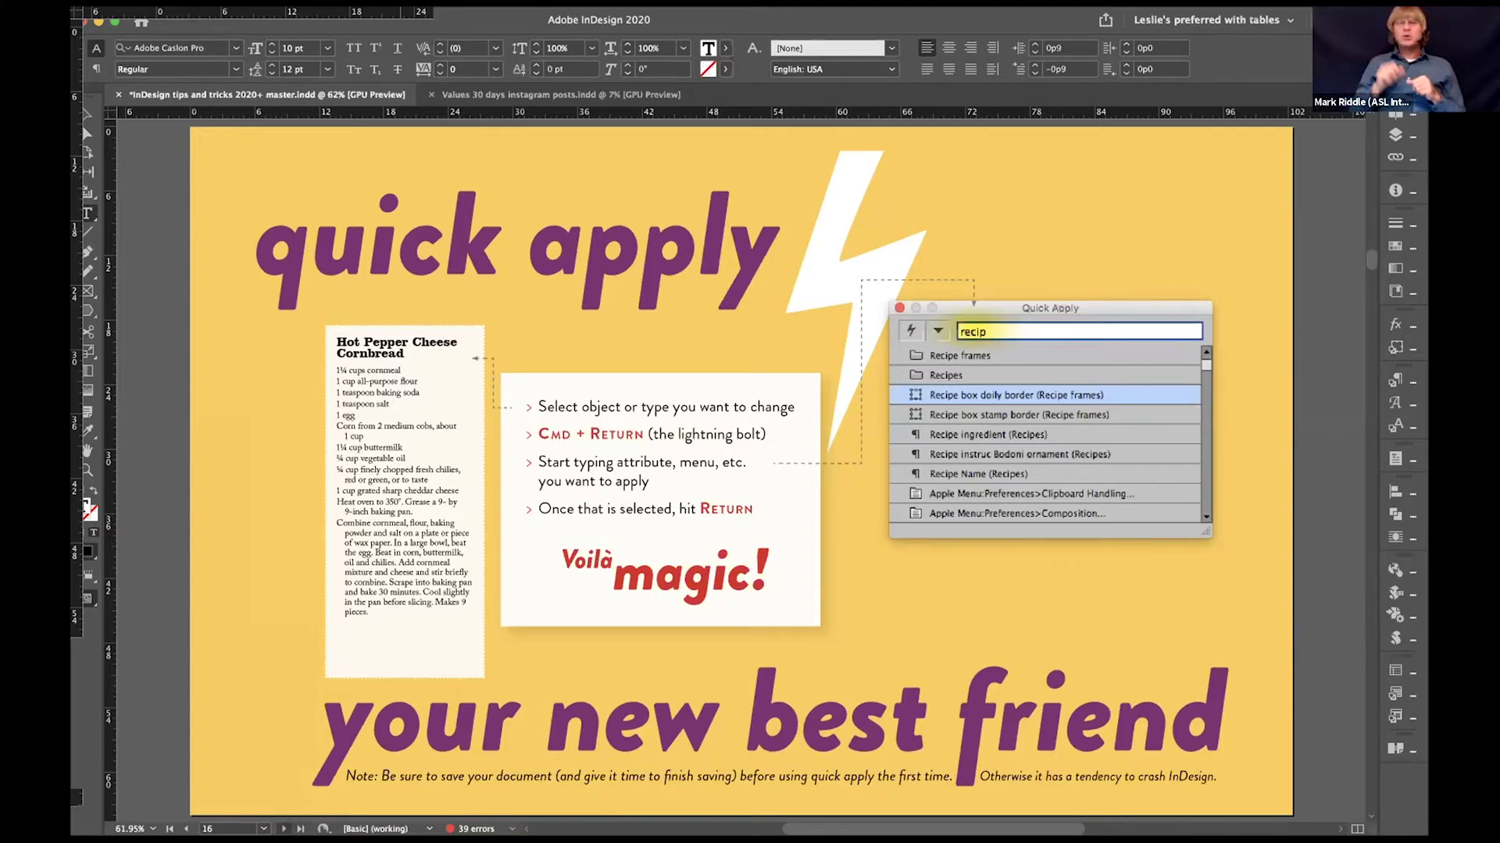
pyautogui.press('Escape')
pyautogui.hotkey('shift', 'pagedown')
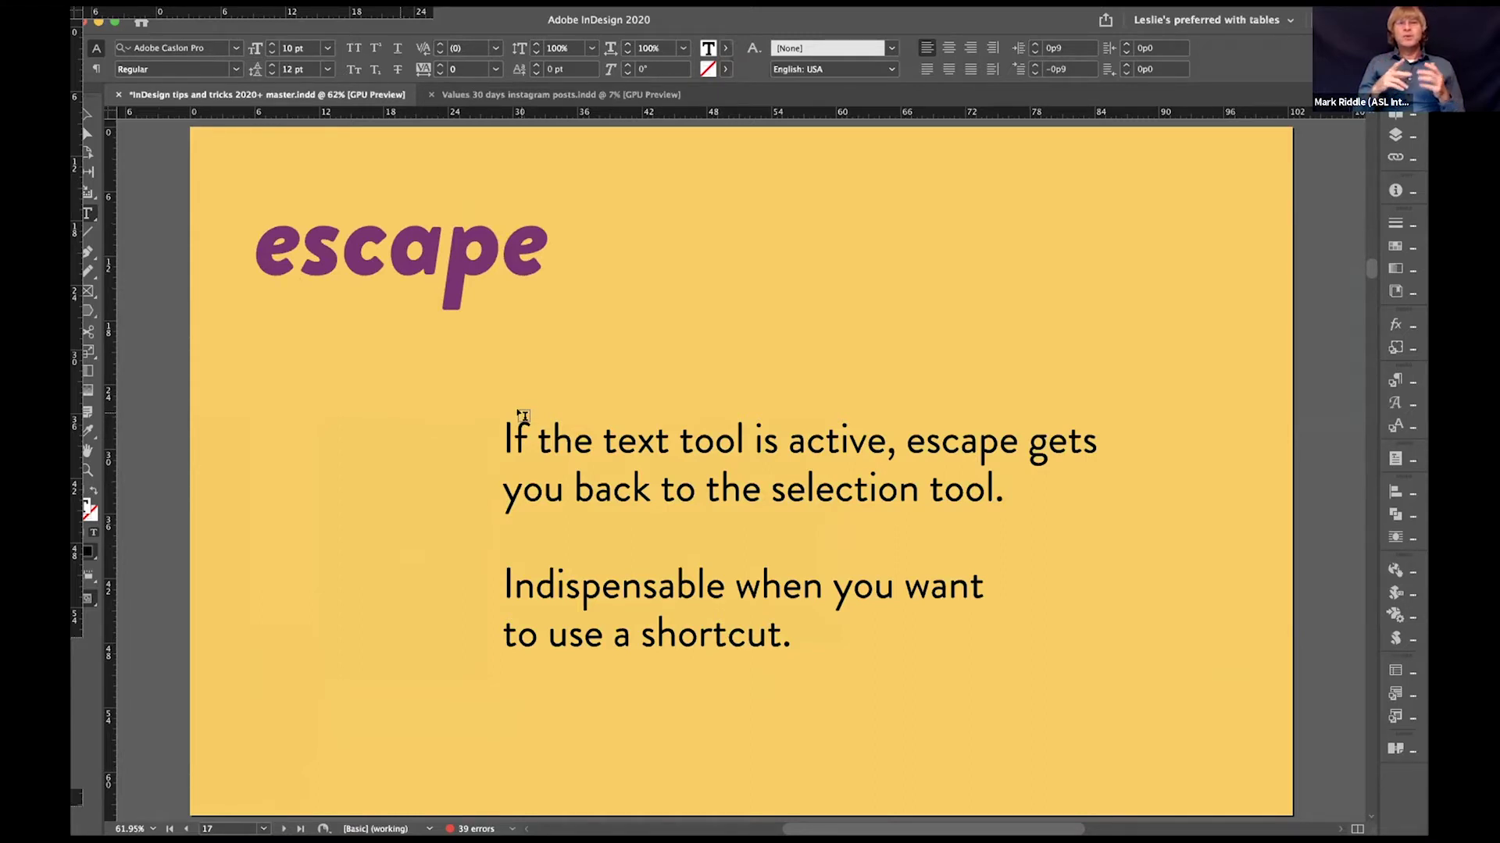
# Step: Try inserting a W before "text" in the escape paragraph, remove it, and leave text editing for the Selection tool
pyautogui.click(674, 451)
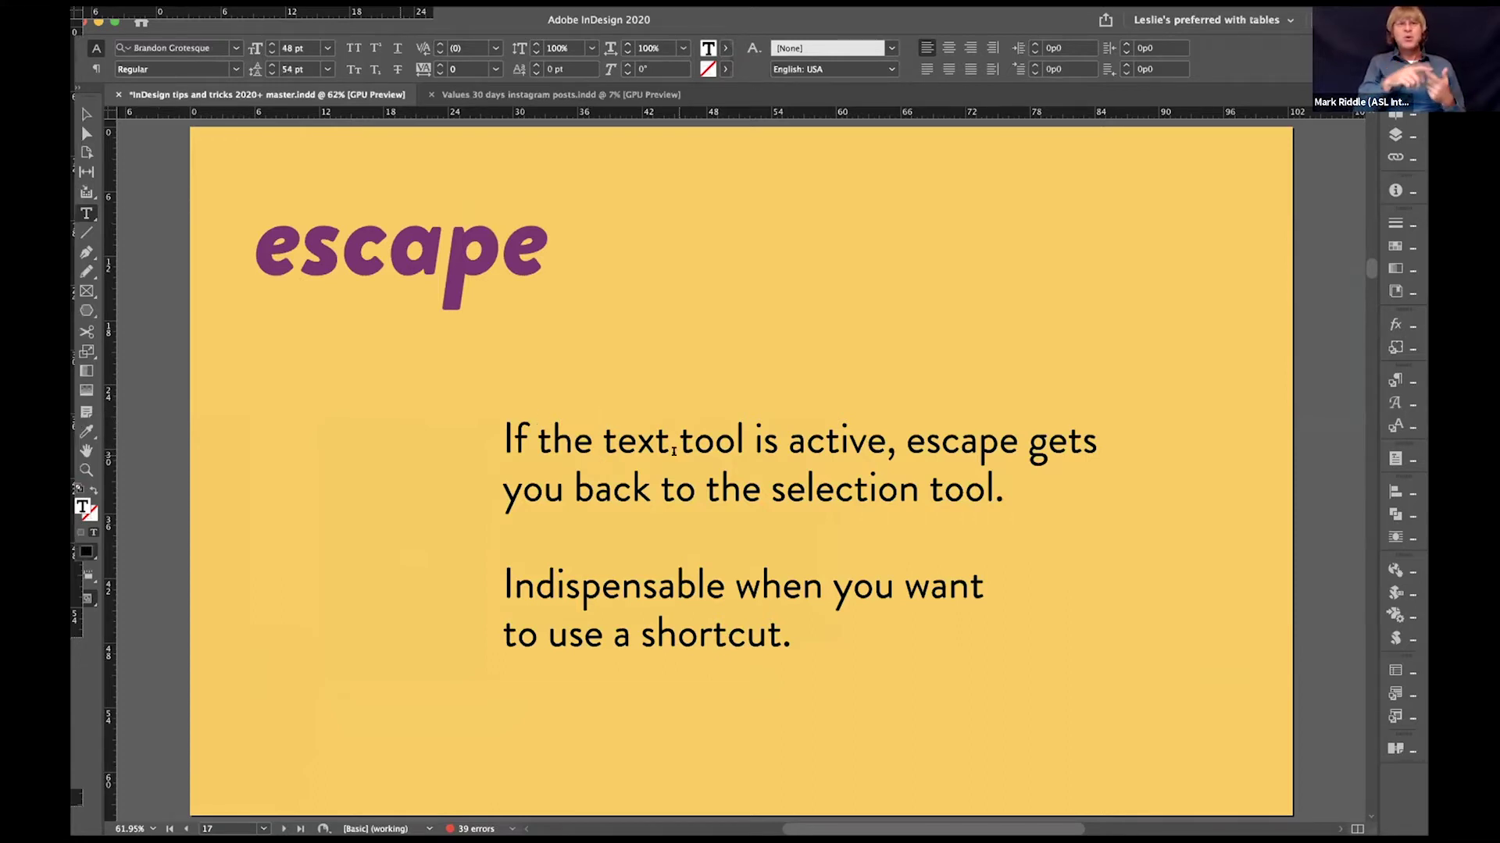
pyautogui.write('W')
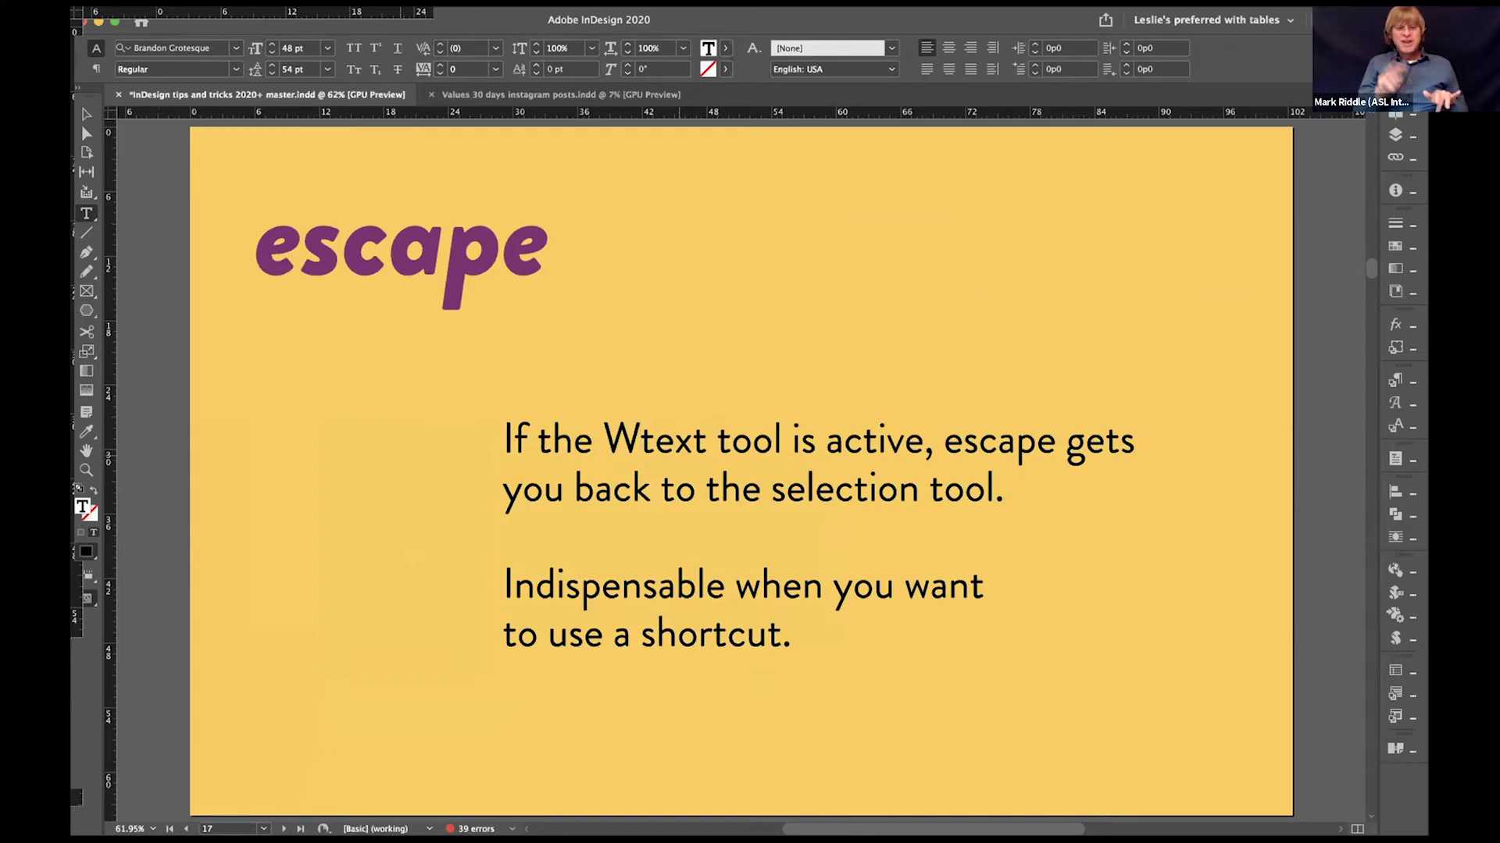
pyautogui.press('BackSpace')
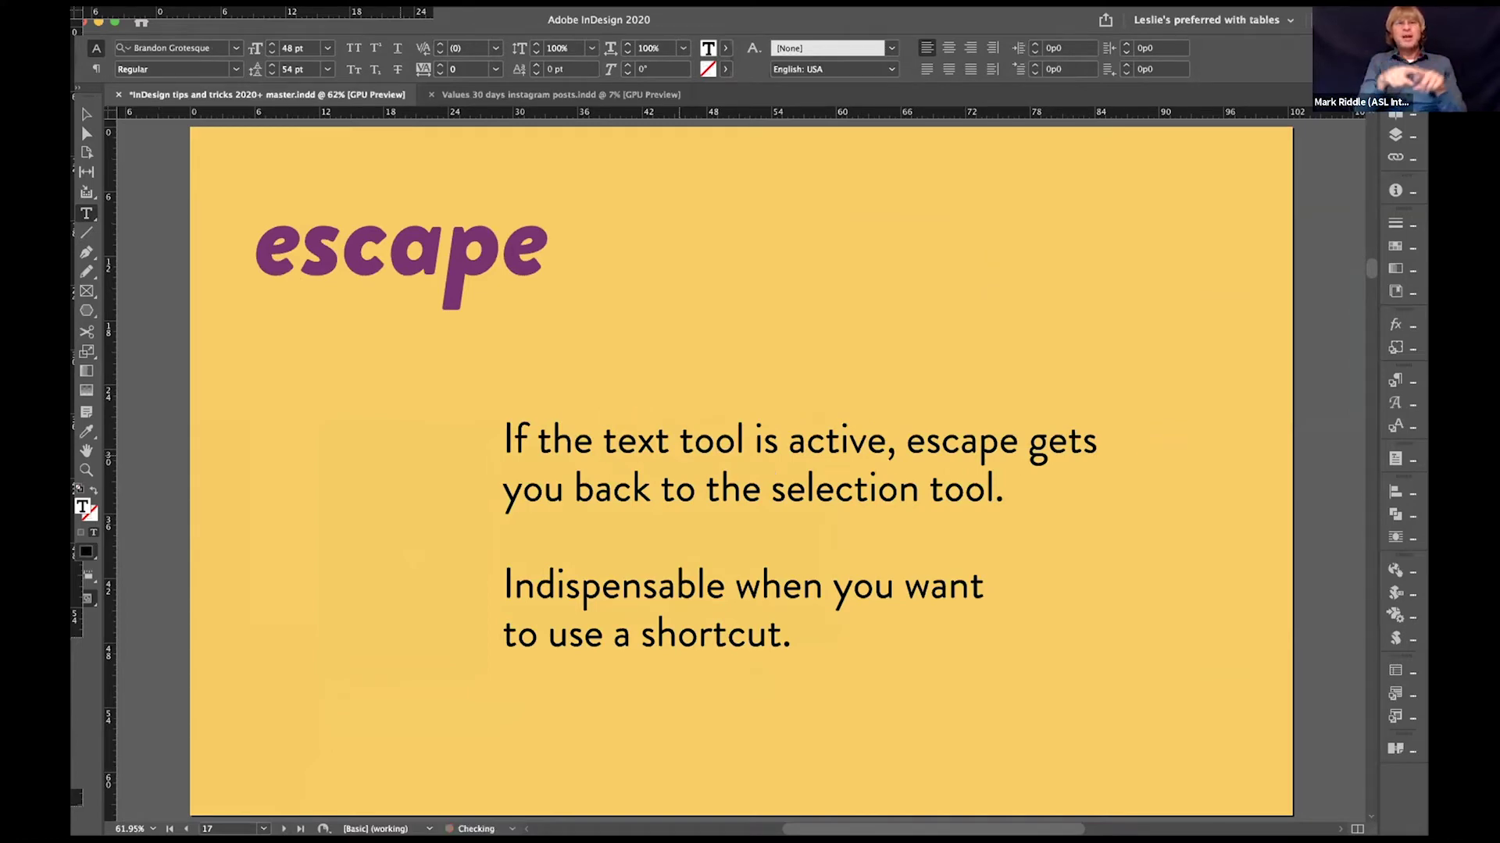
pyautogui.press('Escape')
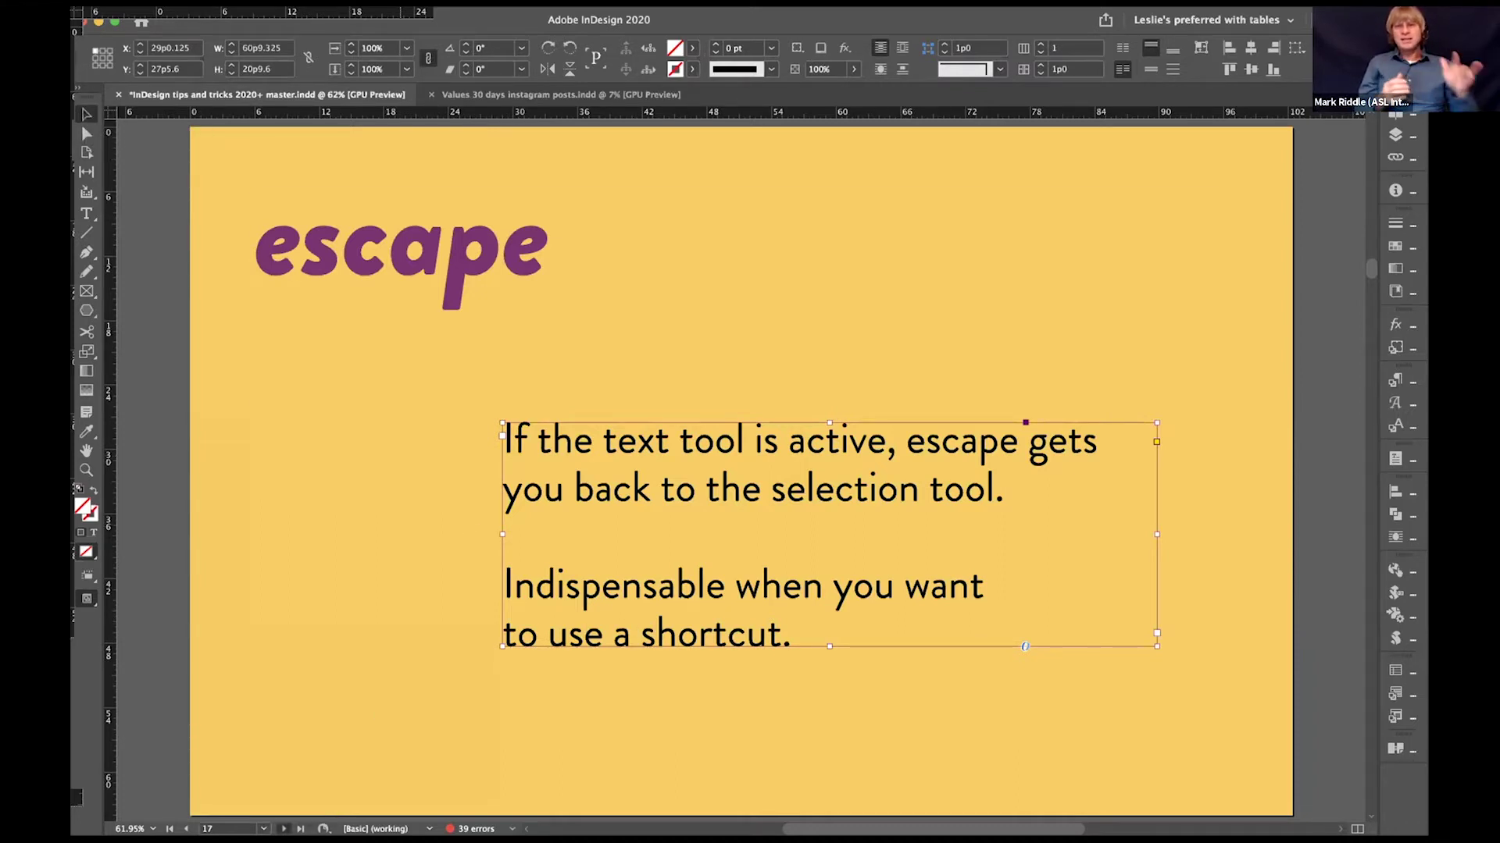
# Step: Advance past the Styles and Paragraph styles pages to the Character styles page, page 20
pyautogui.hotkey('shift', 'pagedown')
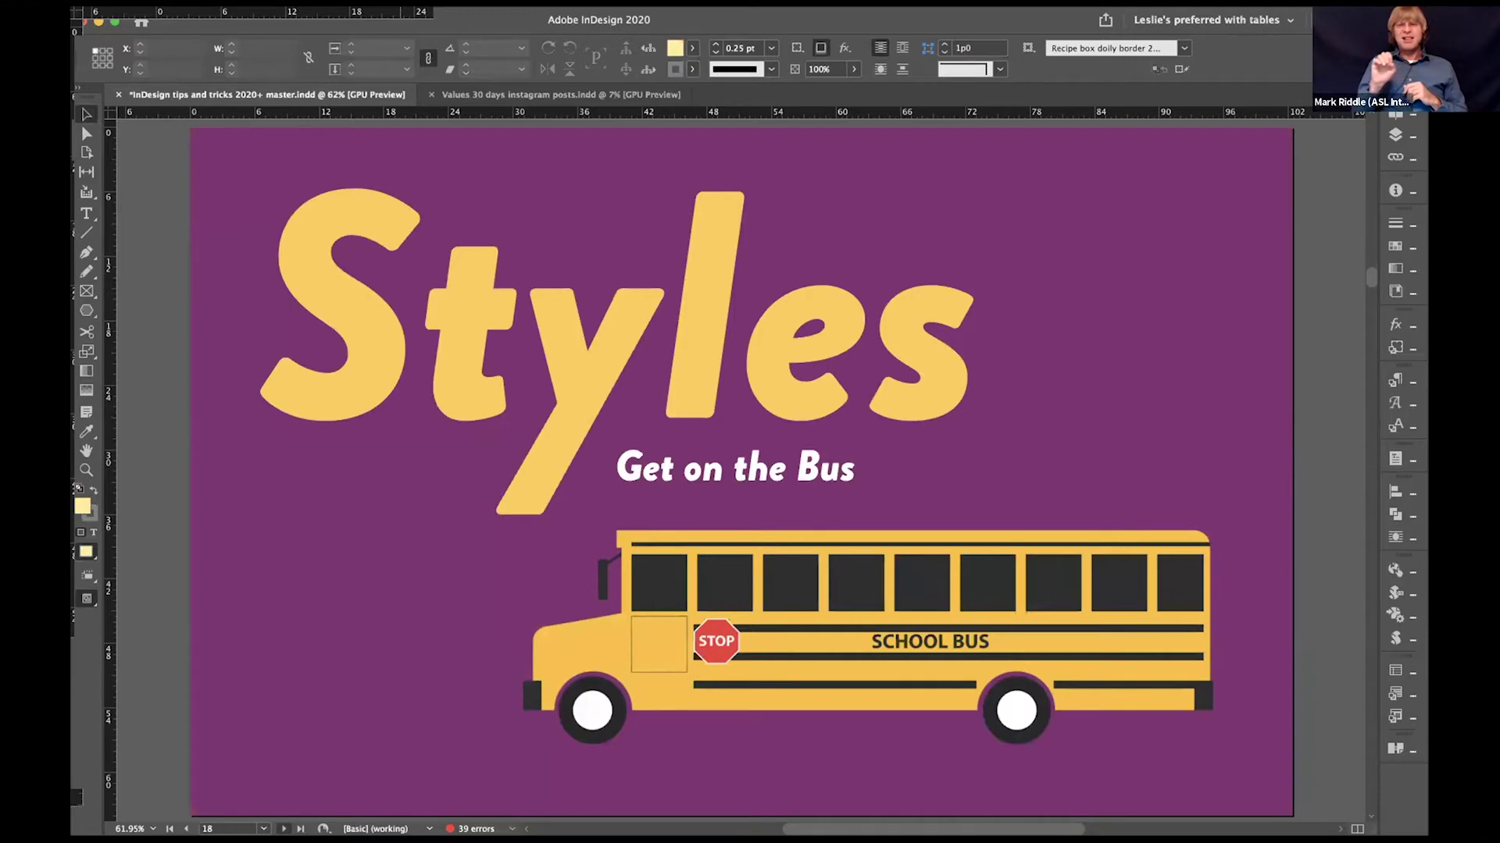
pyautogui.hotkey('shift', 'pagedown')
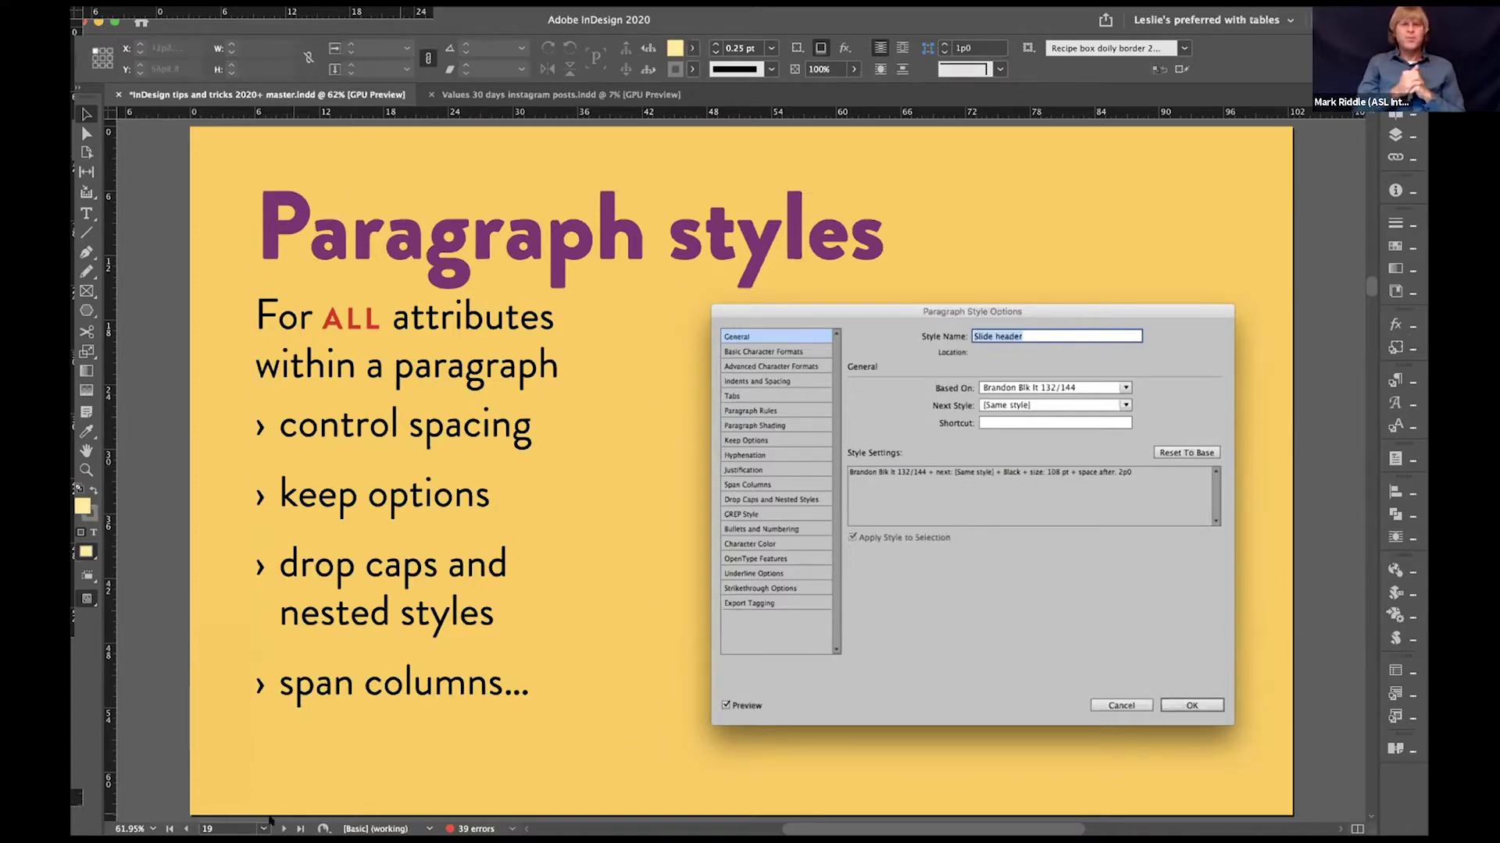
pyautogui.hotkey('shift', 'pagedown')
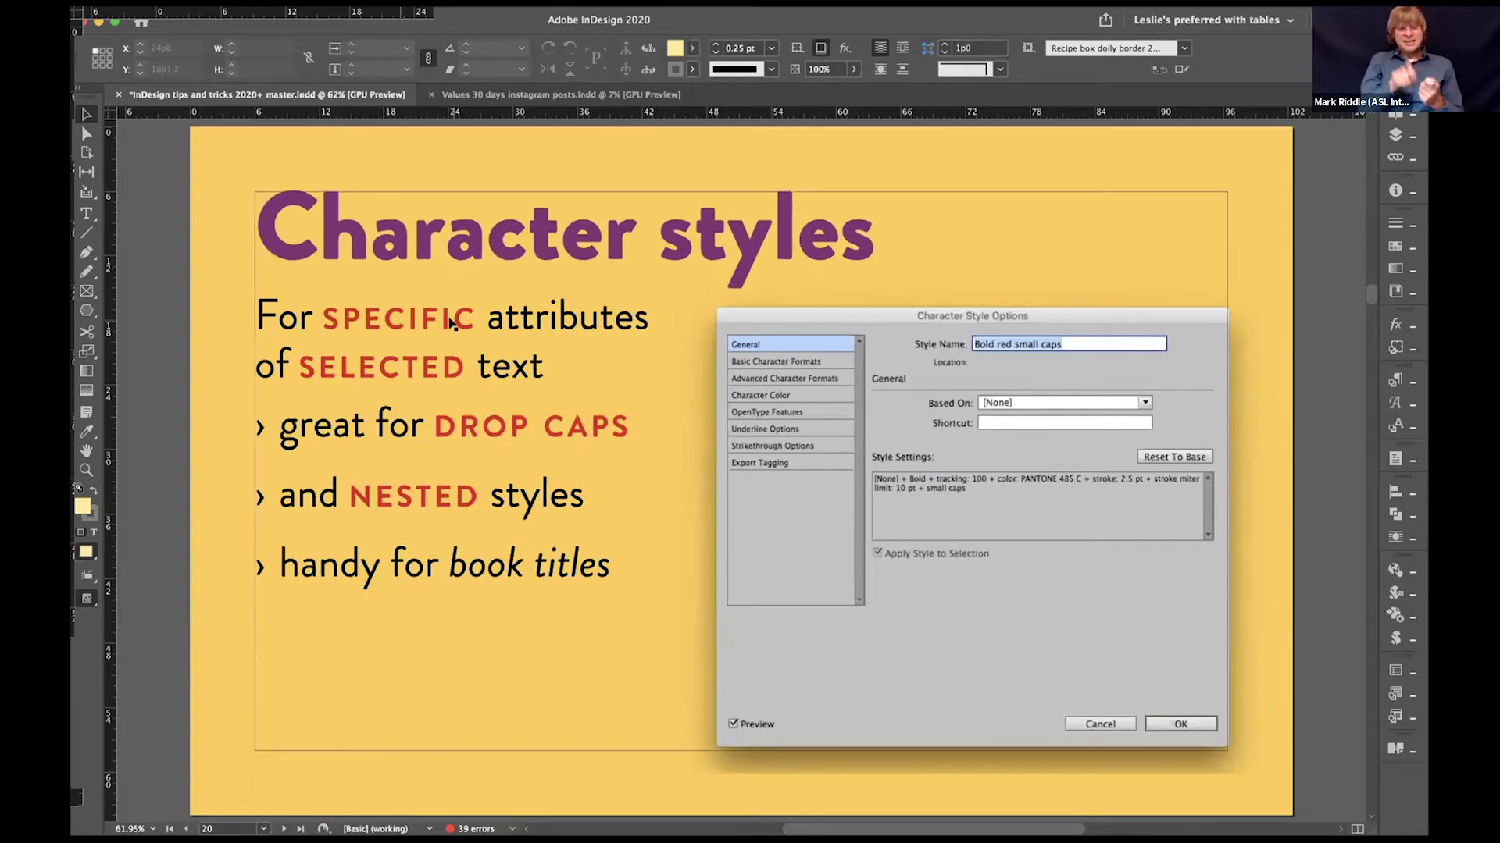
# Step: Try the character style Bold red small caps on the letters "bu" in "attributes" using Quick Apply, and undo it
pyautogui.click(218, 319)
pyautogui.press('t')
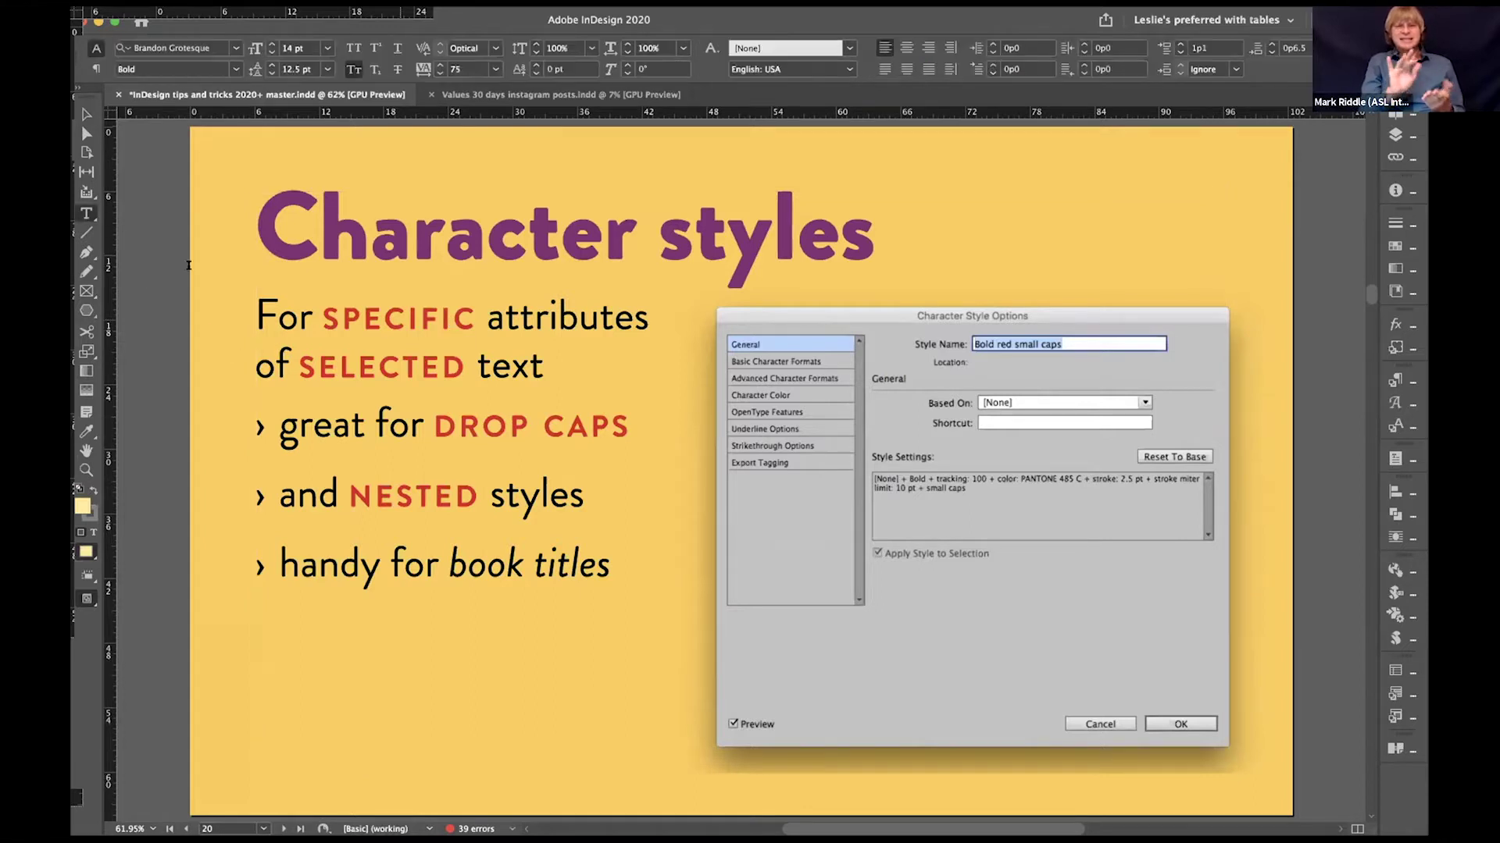
pyautogui.doubleClick(562, 311)
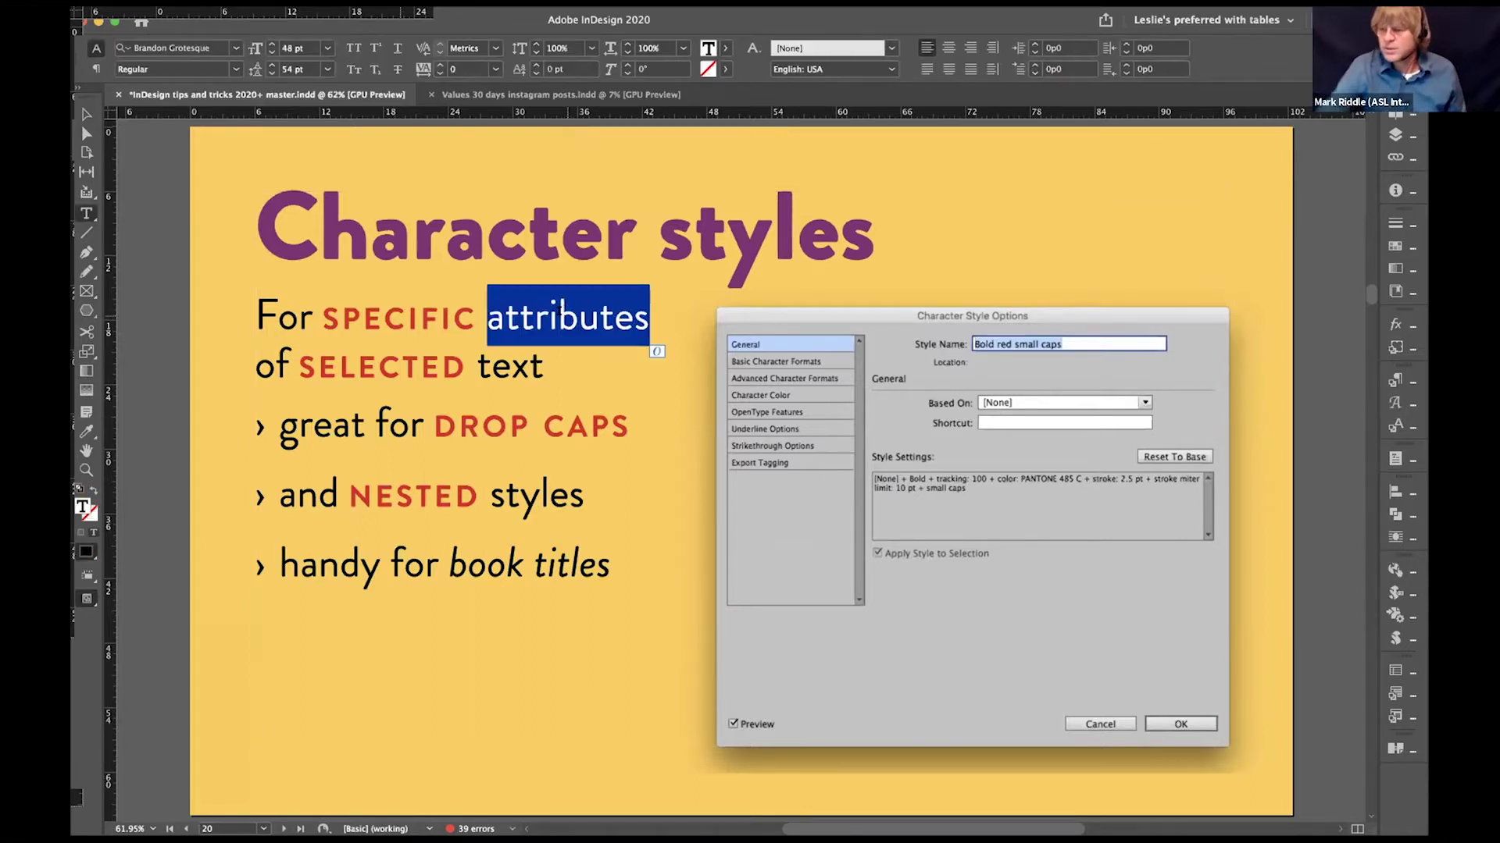
pyautogui.moveTo(559, 313); pyautogui.dragTo(599, 317)
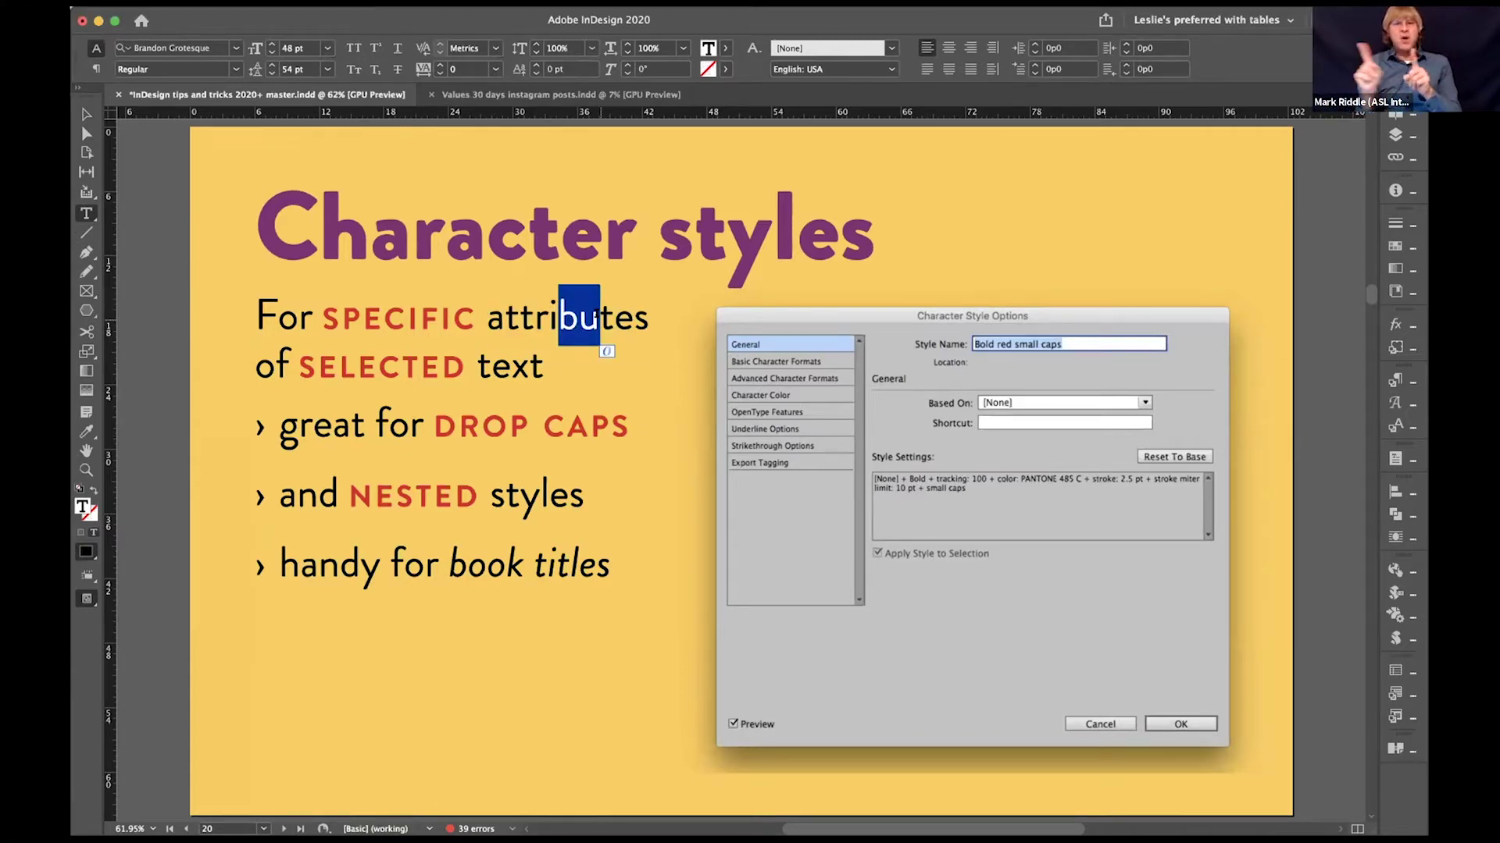
pyautogui.write('bol')
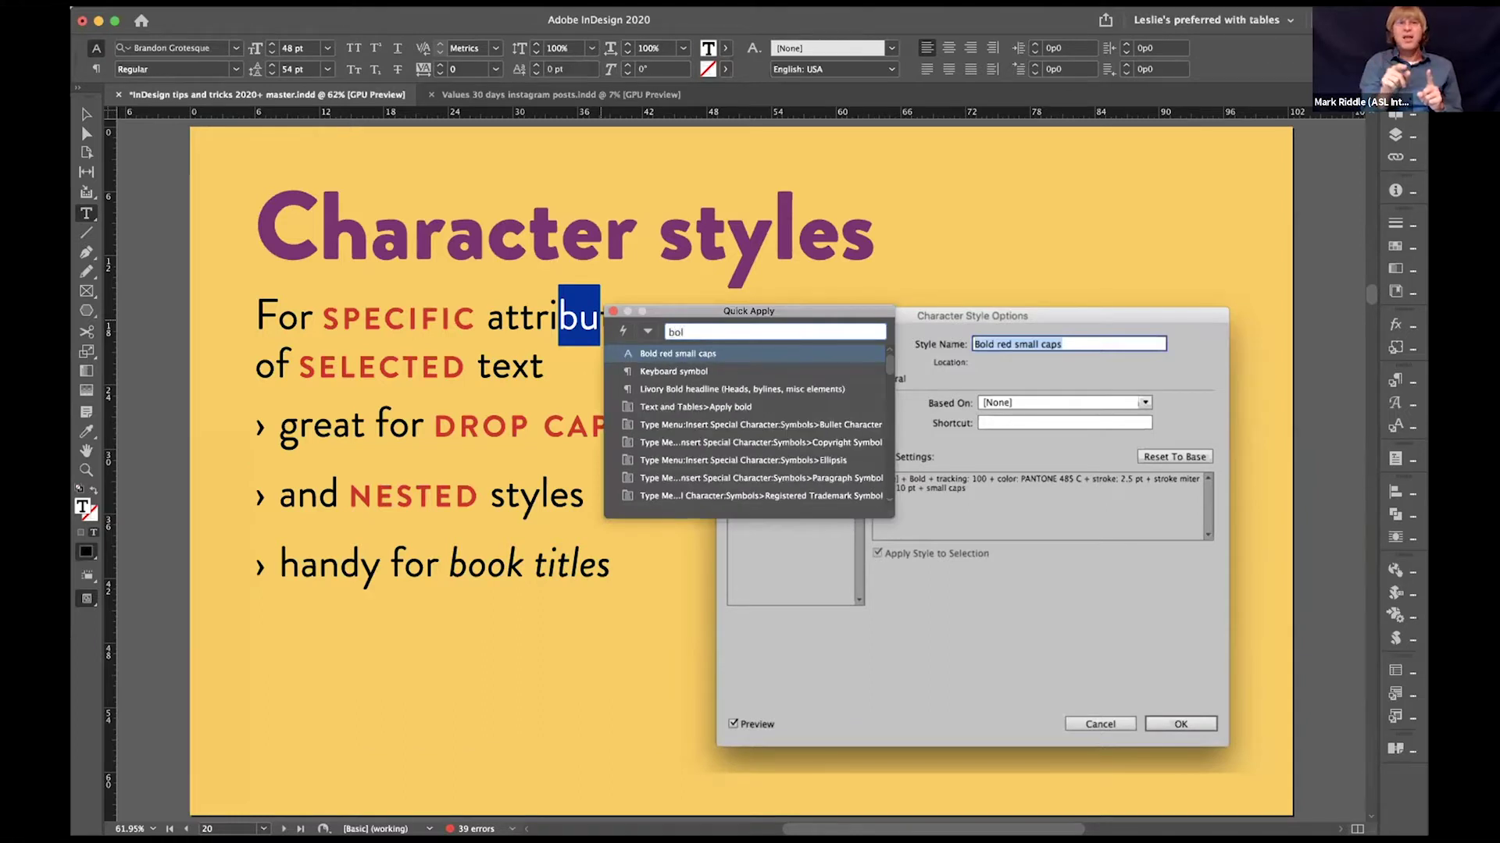
pyautogui.press('Return')
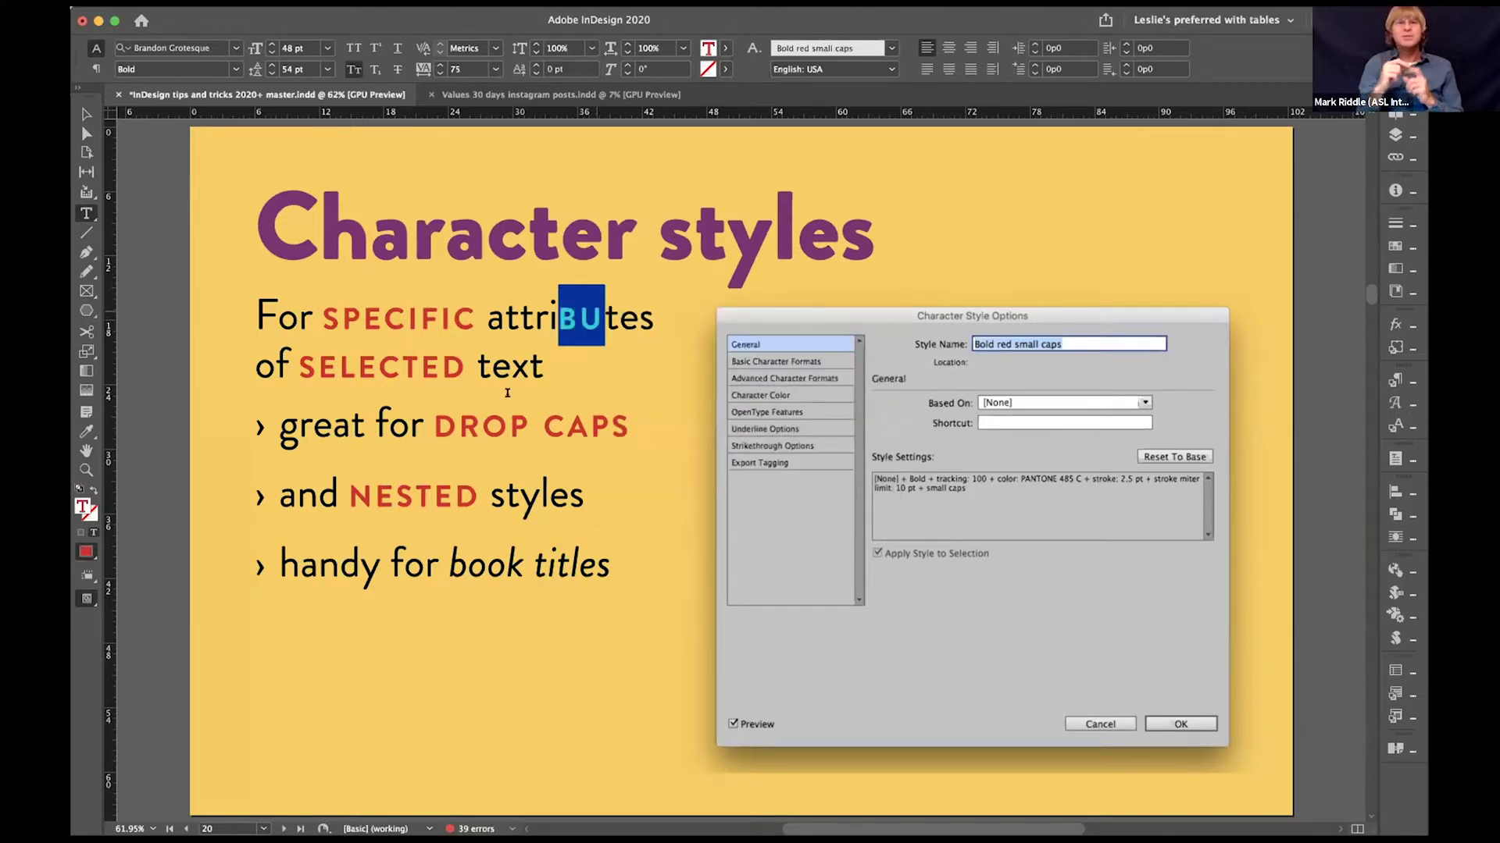
pyautogui.click(505, 316)
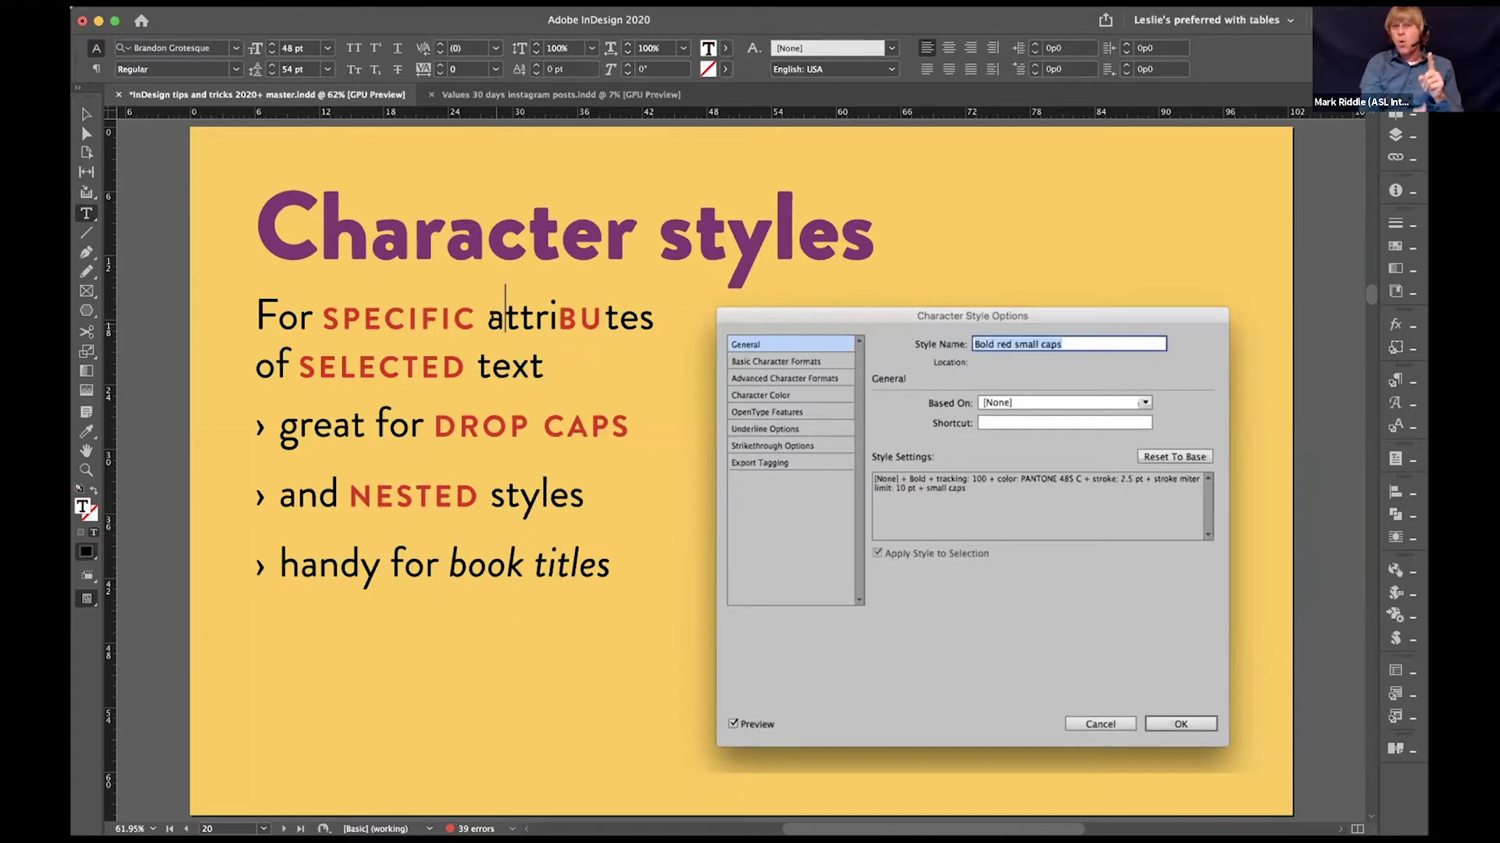
pyautogui.press('super+z')
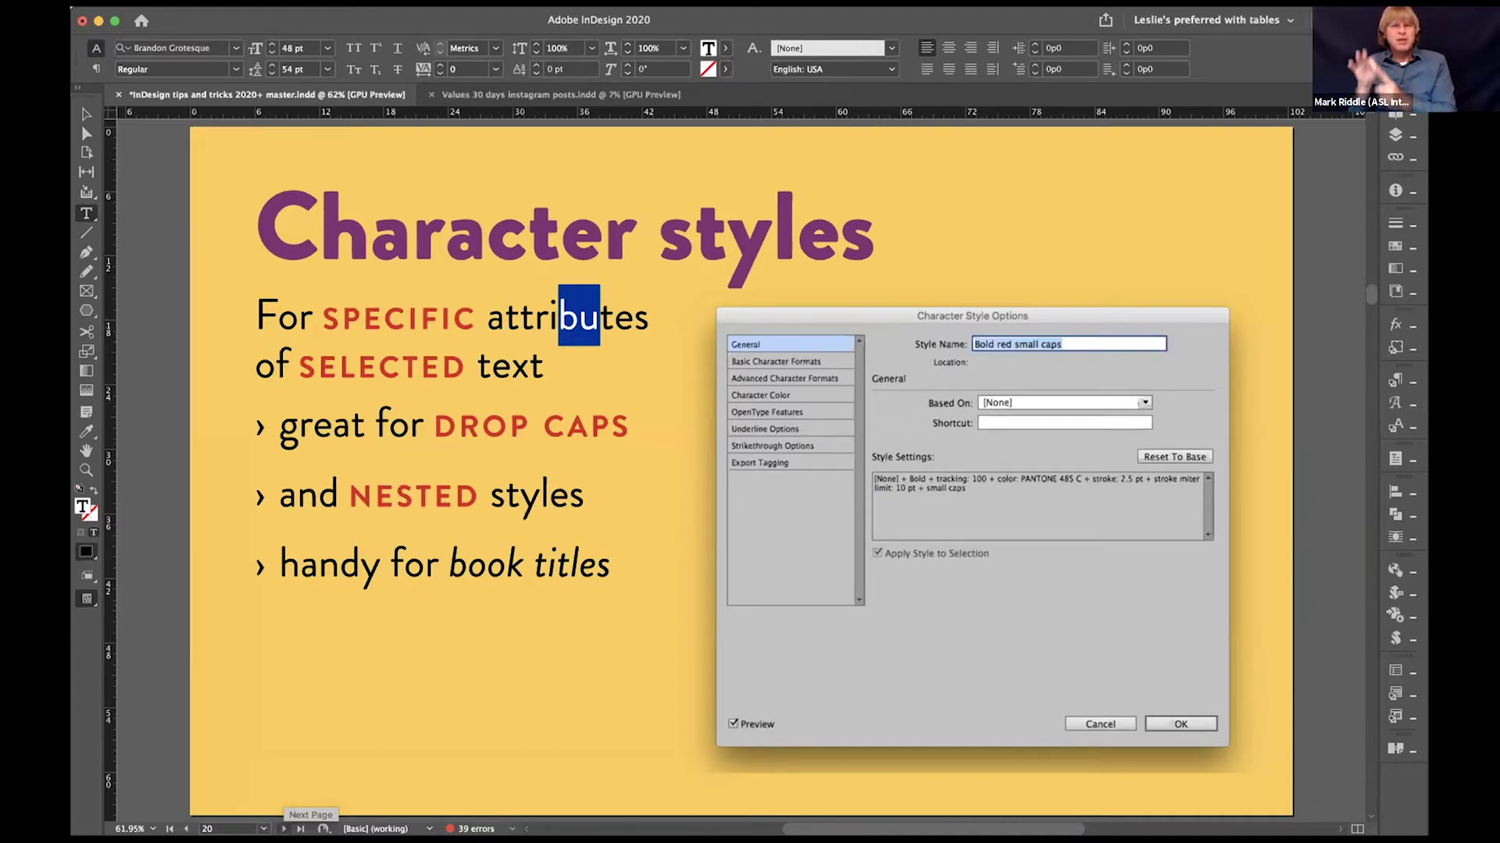
# Step: Go to the Control Spacing page, page 21, select the article frame and show hidden characters
pyautogui.click(284, 828)
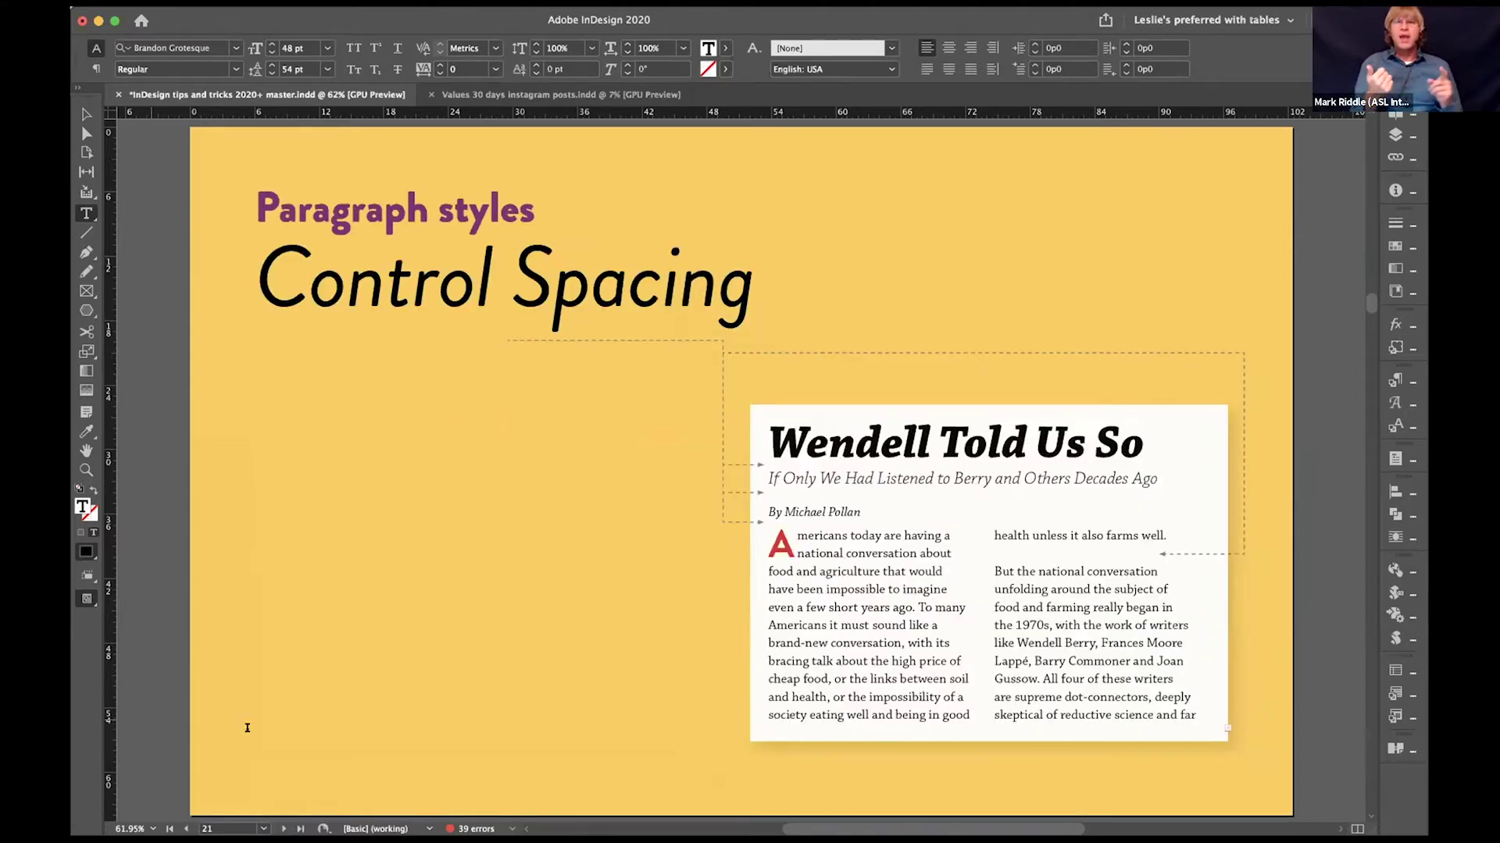
pyautogui.click(622, 625)
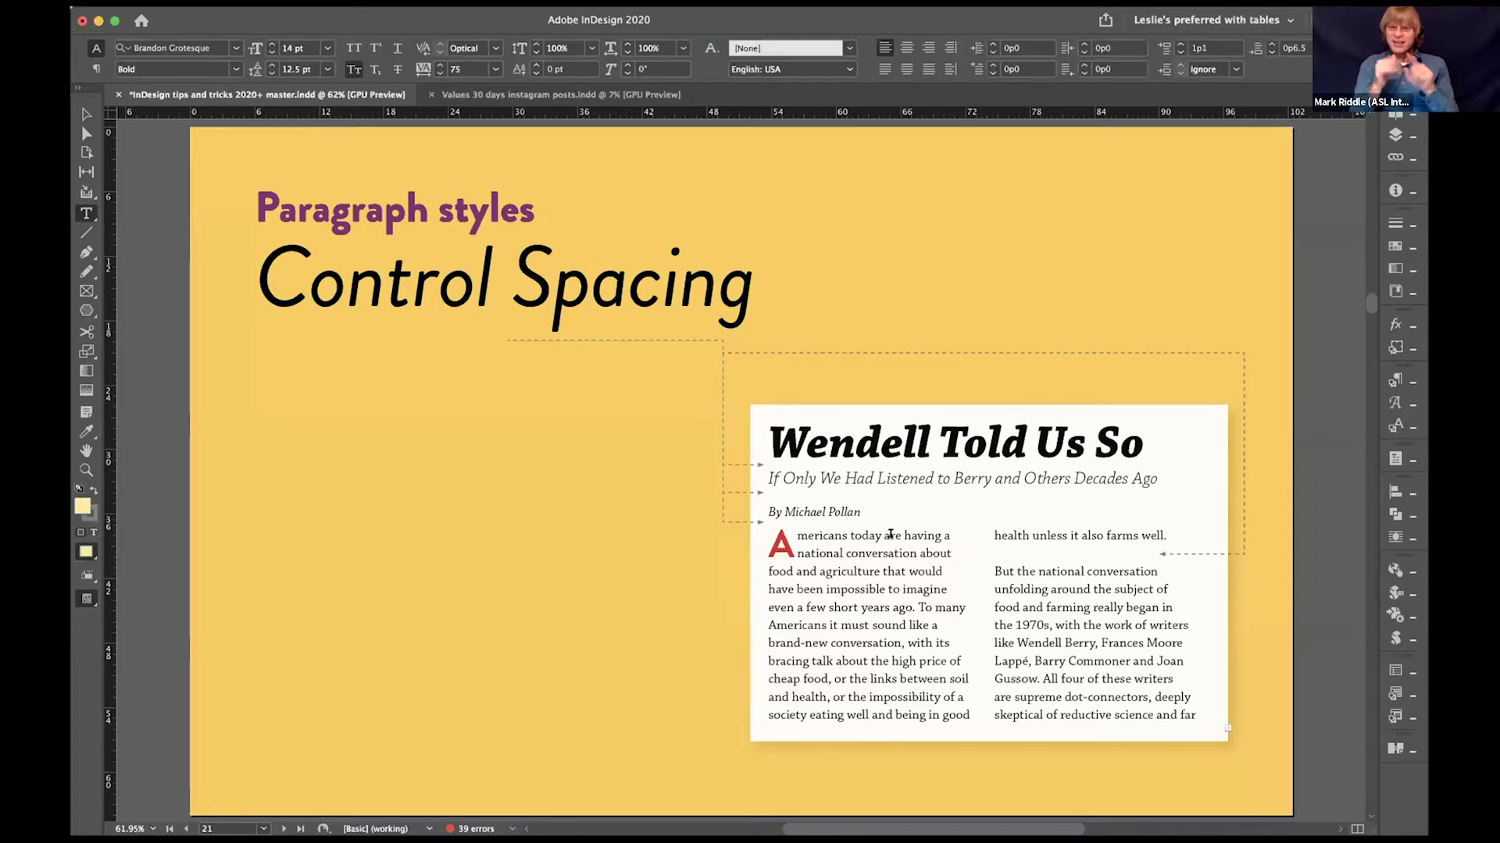
pyautogui.click(87, 115)
pyautogui.click(954, 606)
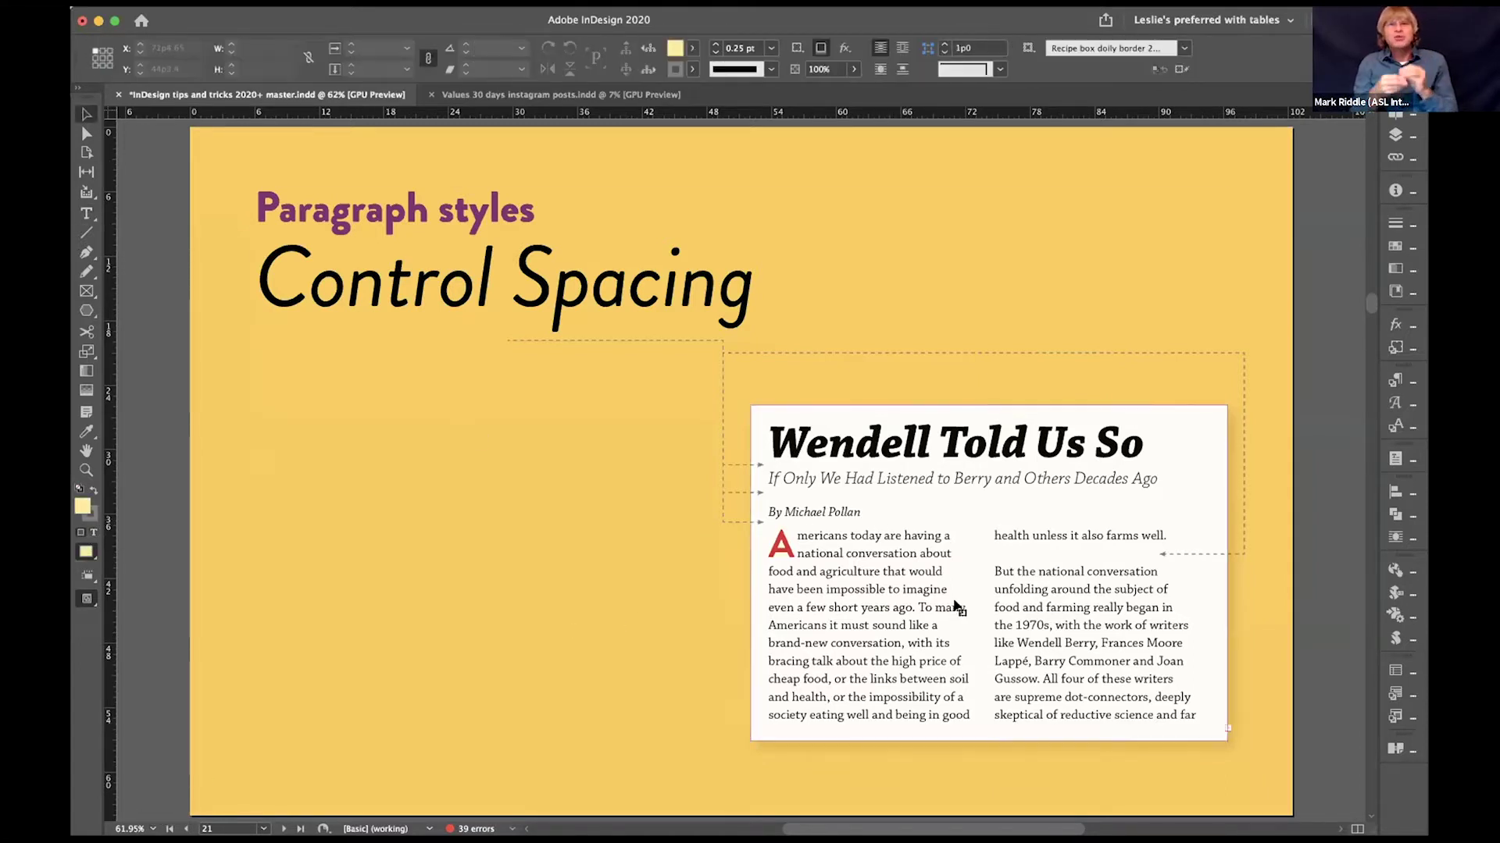
pyautogui.press('super+alt+i')
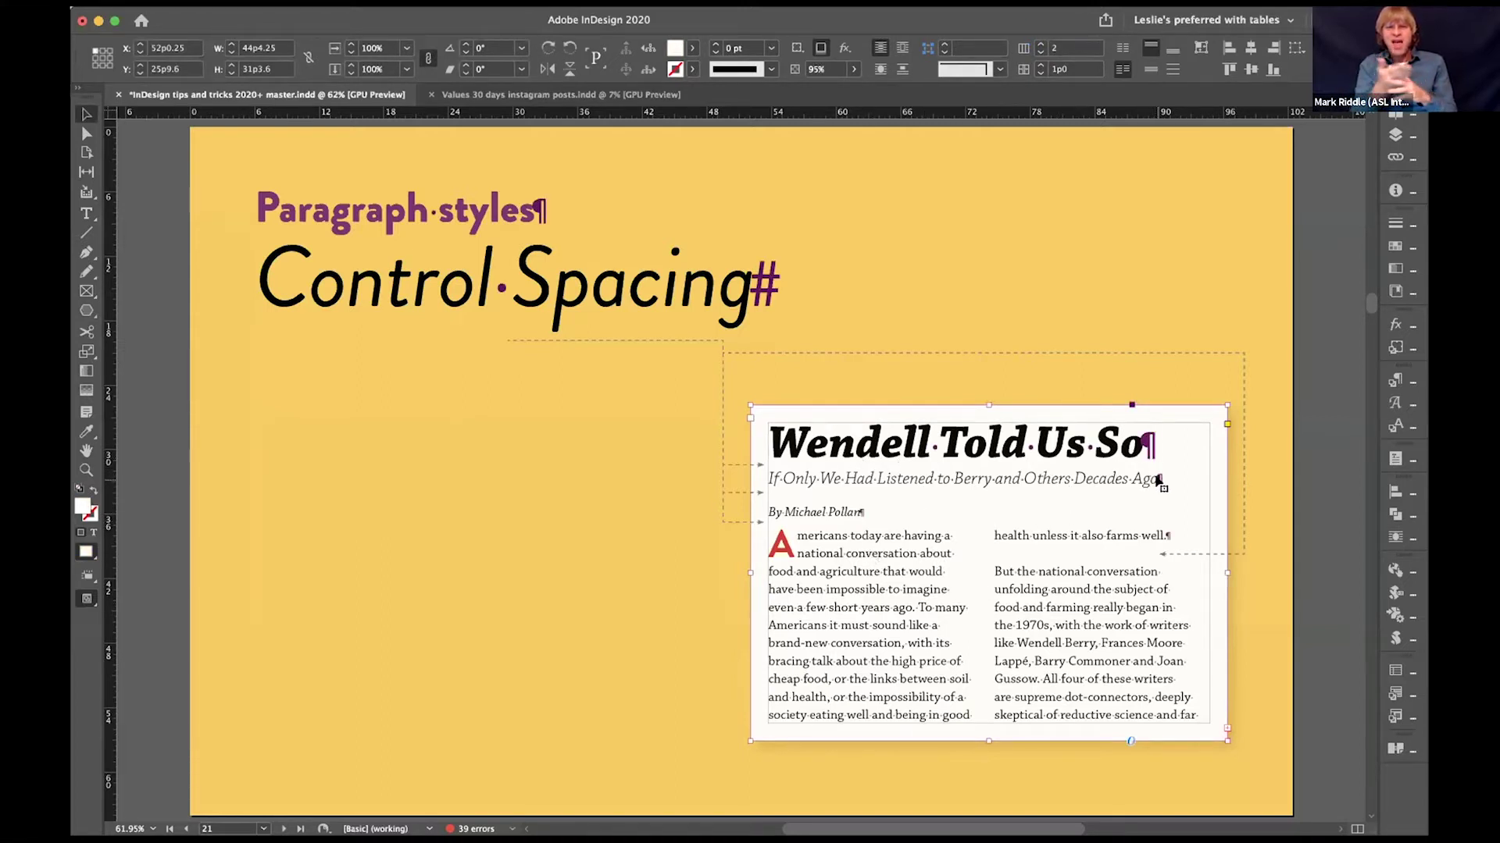
# Step: Try adding an extra paragraph return at the end of the article's subtitle and delete it
pyautogui.press('t')
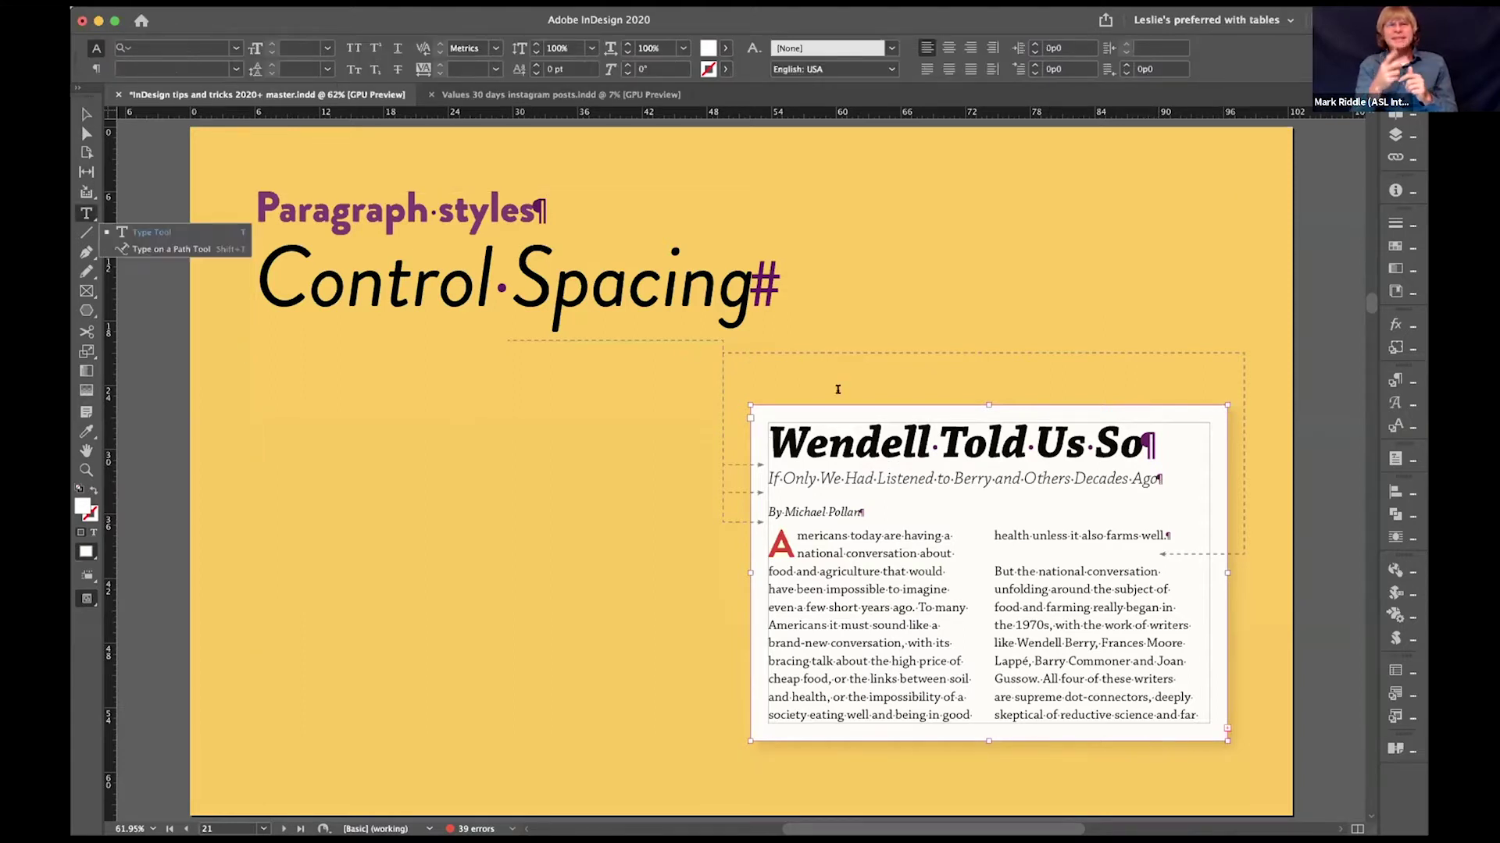
pyautogui.click(1152, 473)
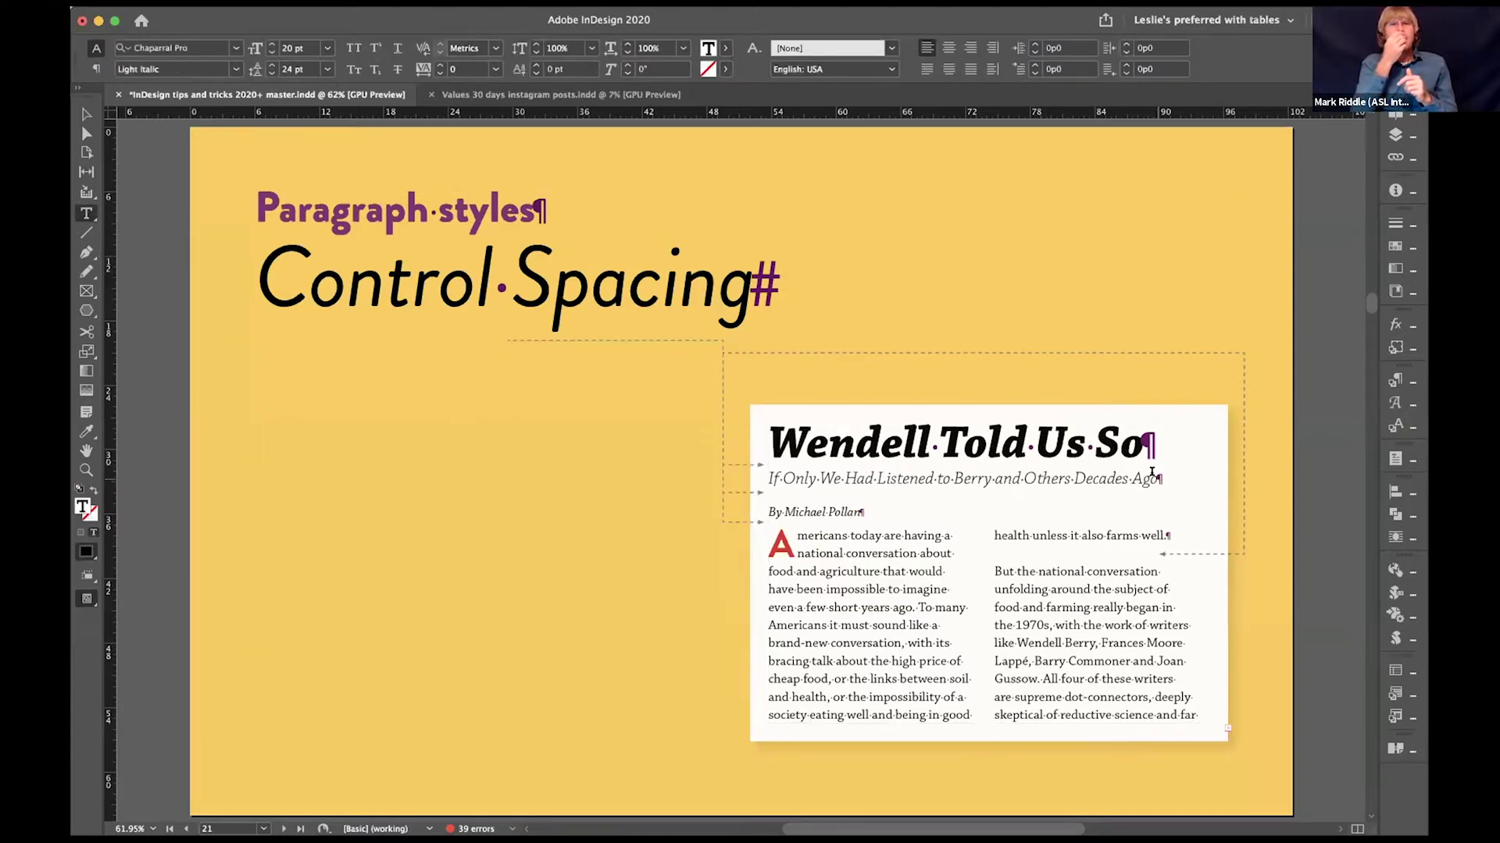
pyautogui.press('Return')
pyautogui.press('BackSpace')
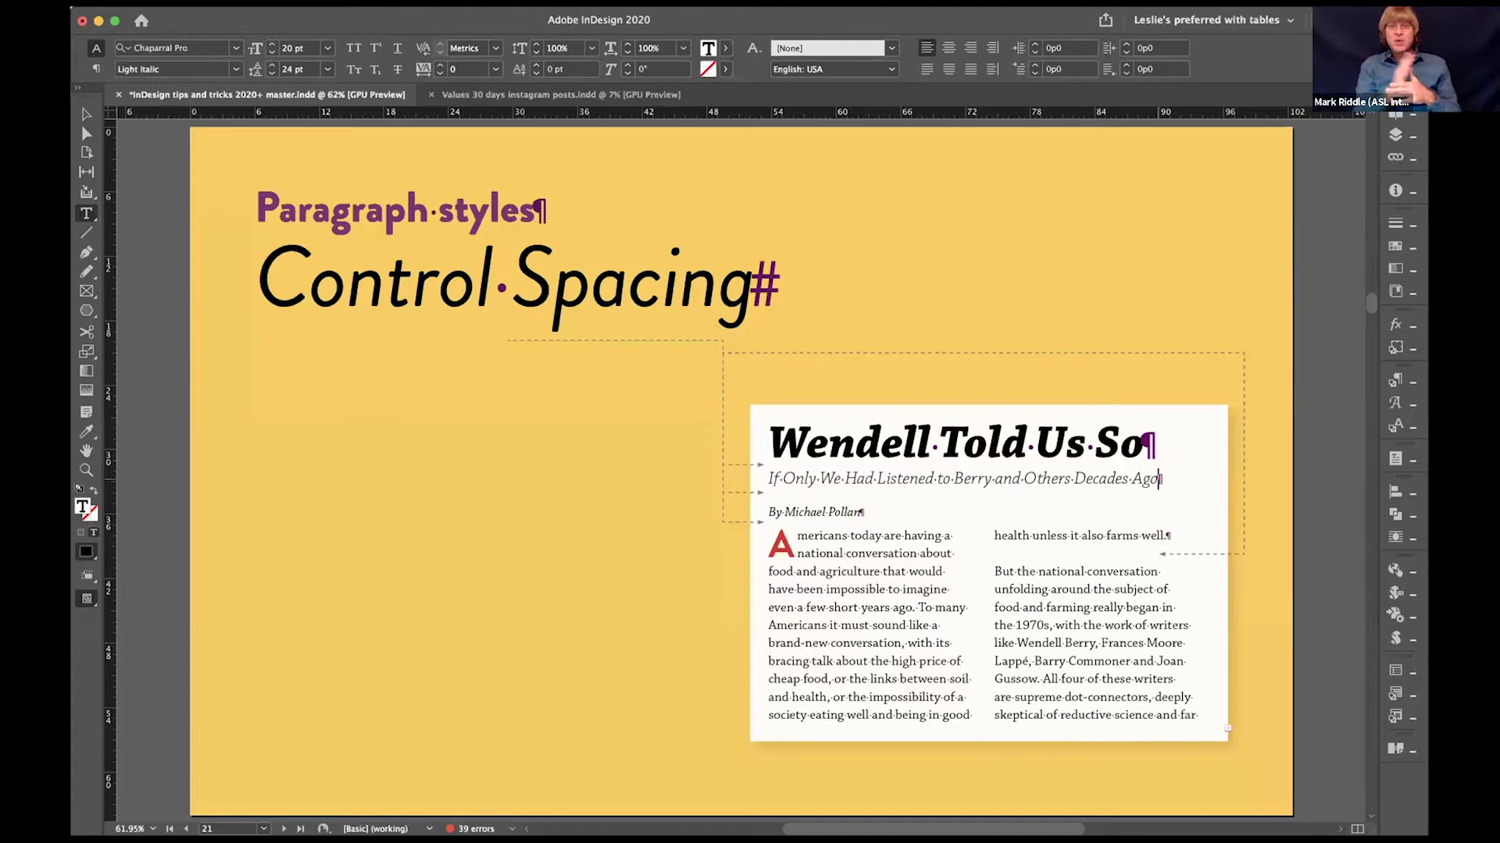
# Step: Try inserting two empty paragraphs before "But the national conversation" in the article's second column, and remove them
pyautogui.click(1017, 545)
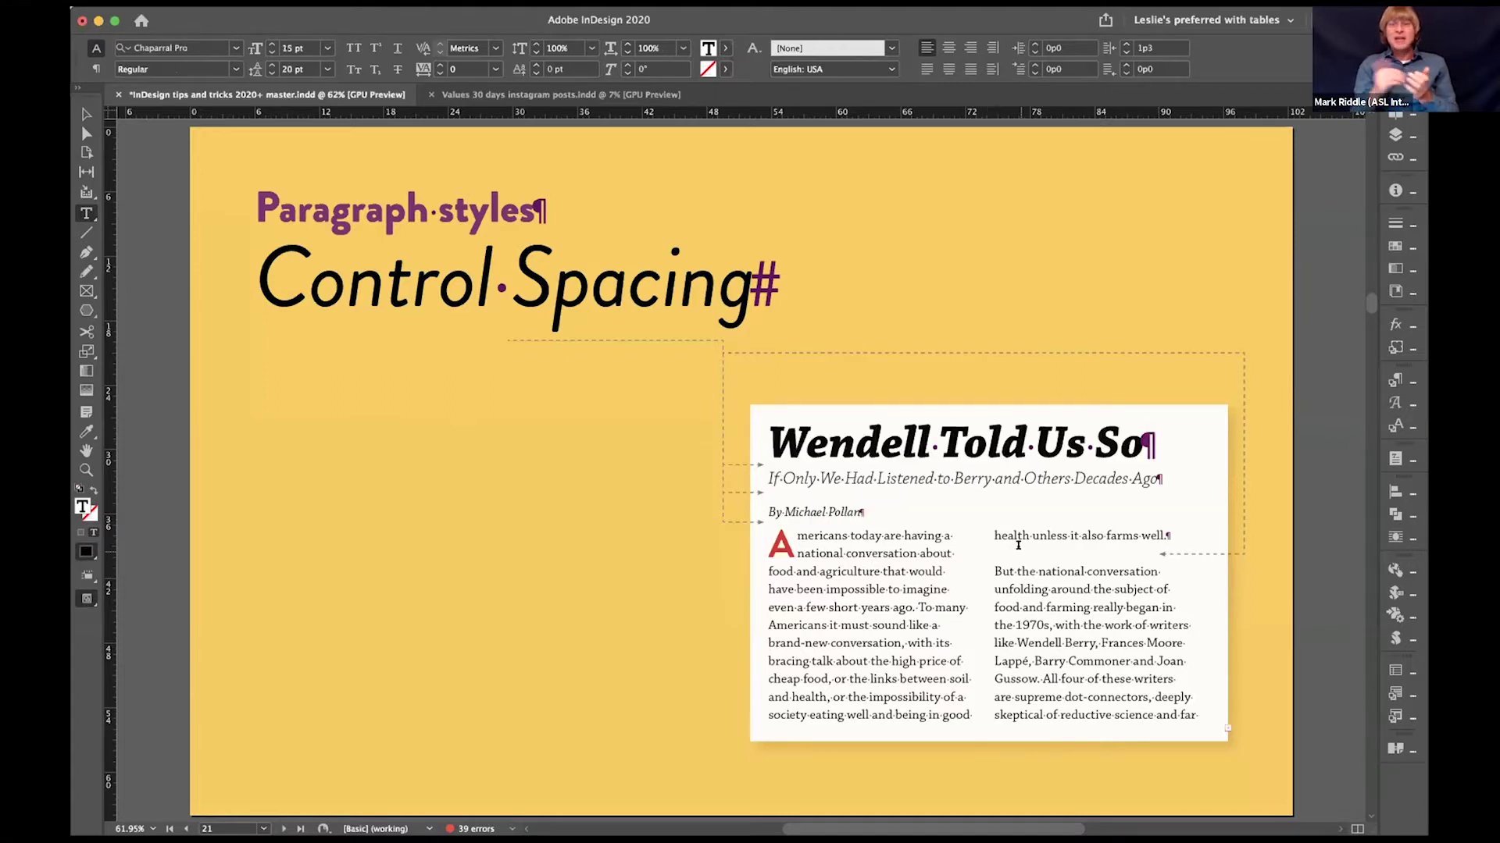
pyautogui.doubleClick(1018, 541)
pyautogui.click(993, 569)
pyautogui.press('Return')
pyautogui.press('Return')
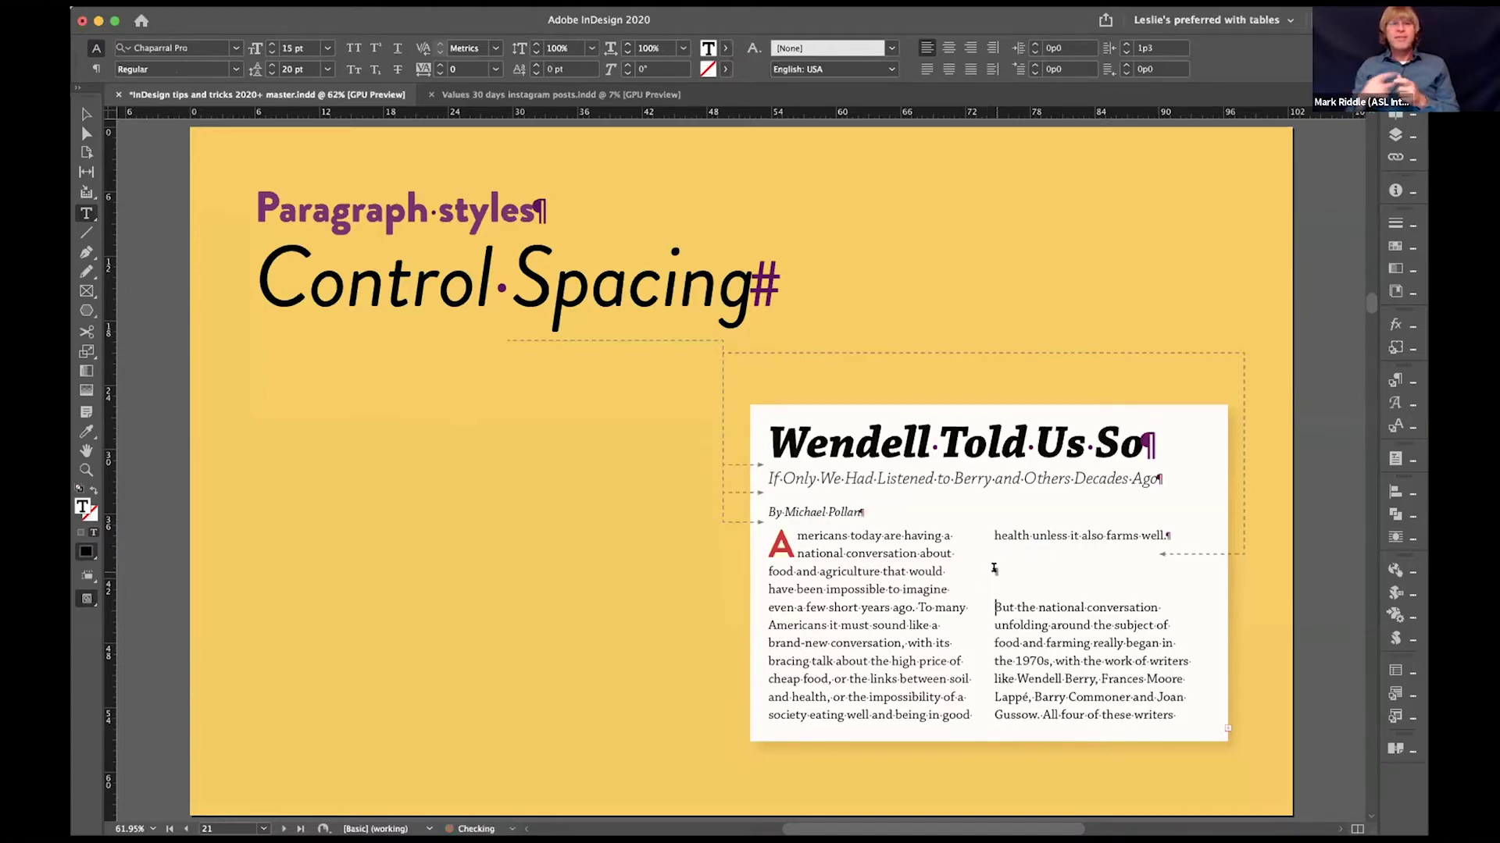
pyautogui.press('BackSpace')
pyautogui.press('BackSpace')
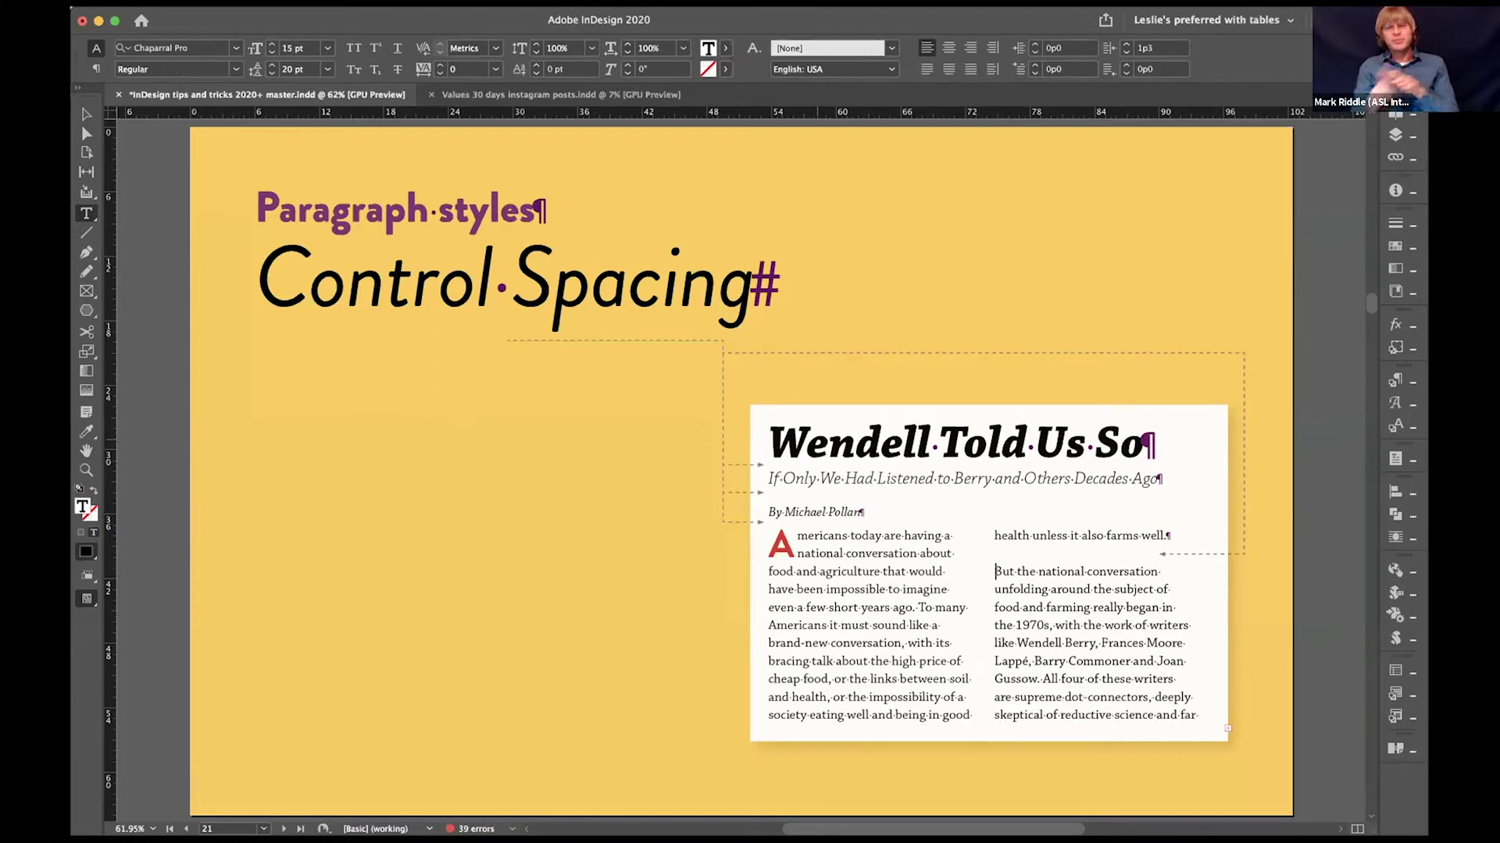
# Step: Return to the Selection tool, hide the hidden characters, and advance to page 22
pyautogui.click(86, 115)
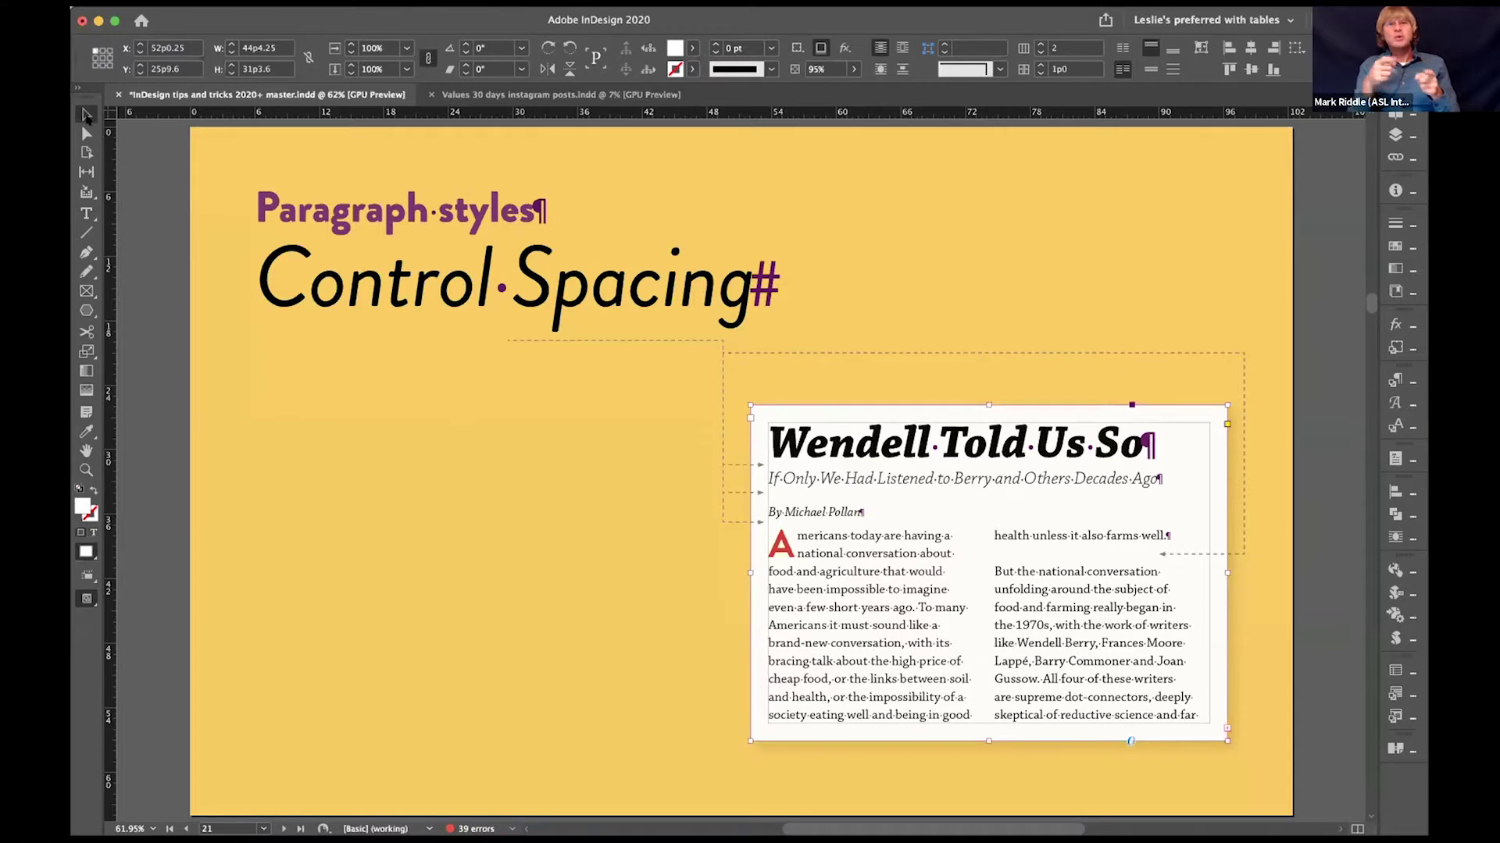
pyautogui.press('super+alt+i')
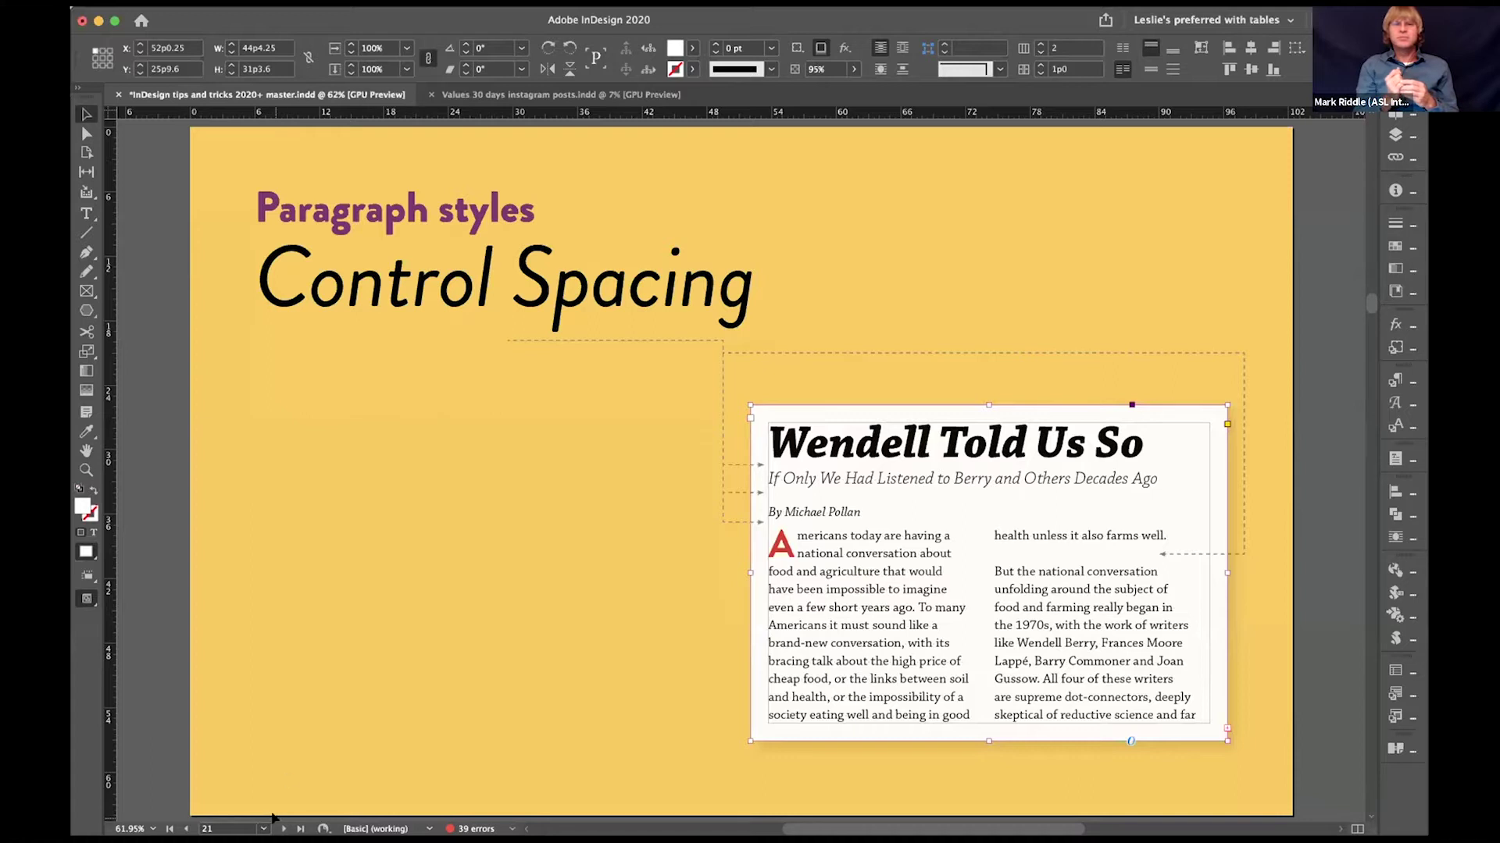
pyautogui.press('pagedown')
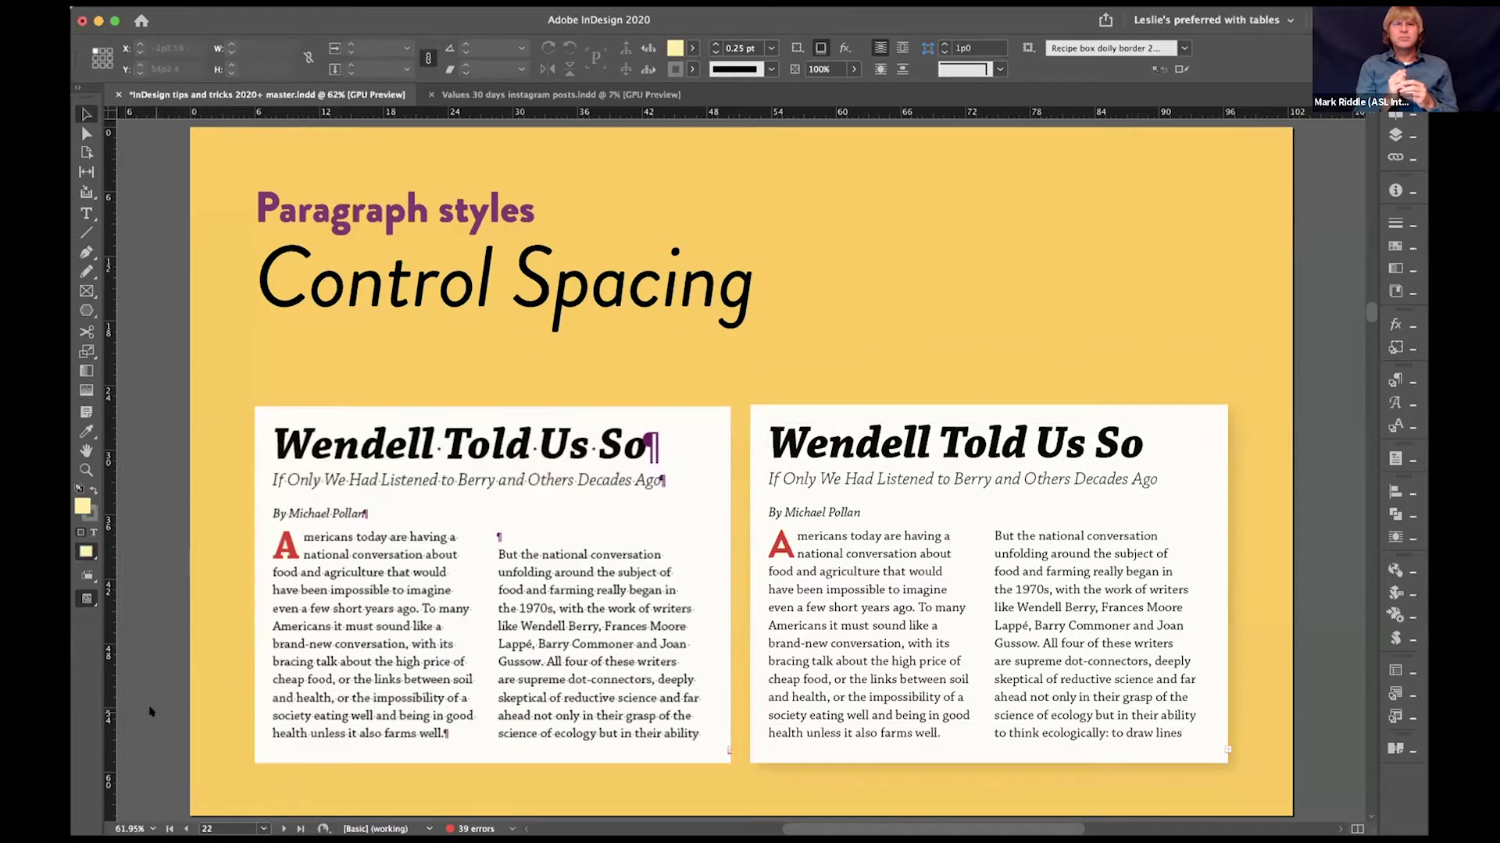
# Step: Resize the second article frame's height to about 29p1, lengthen it to about 31p5, and extend it back to about 33p4
pyautogui.click(492, 584)
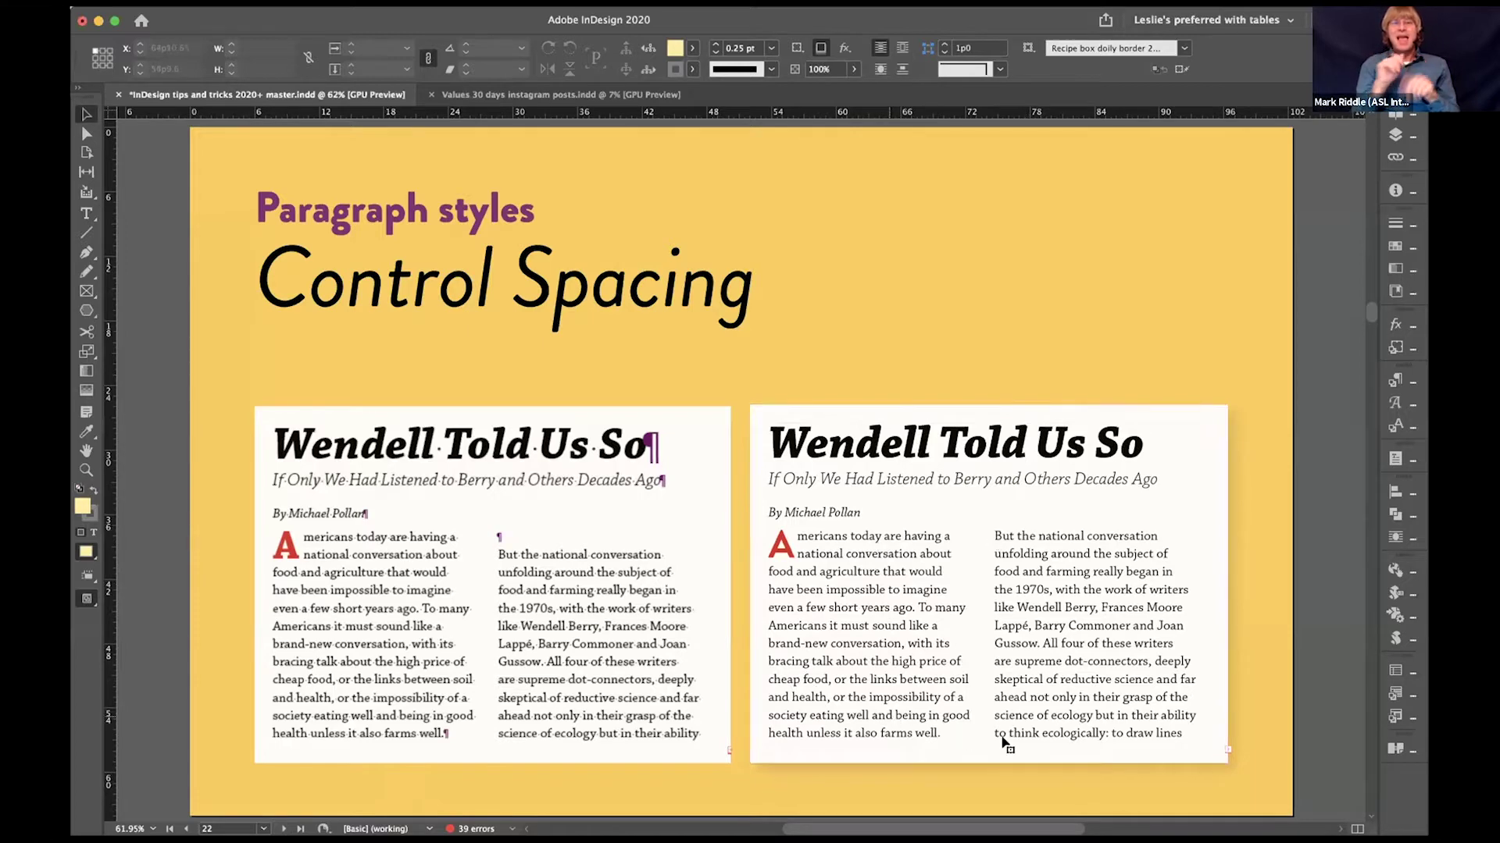
pyautogui.click(990, 762)
pyautogui.moveTo(990, 761); pyautogui.dragTo(981, 718)
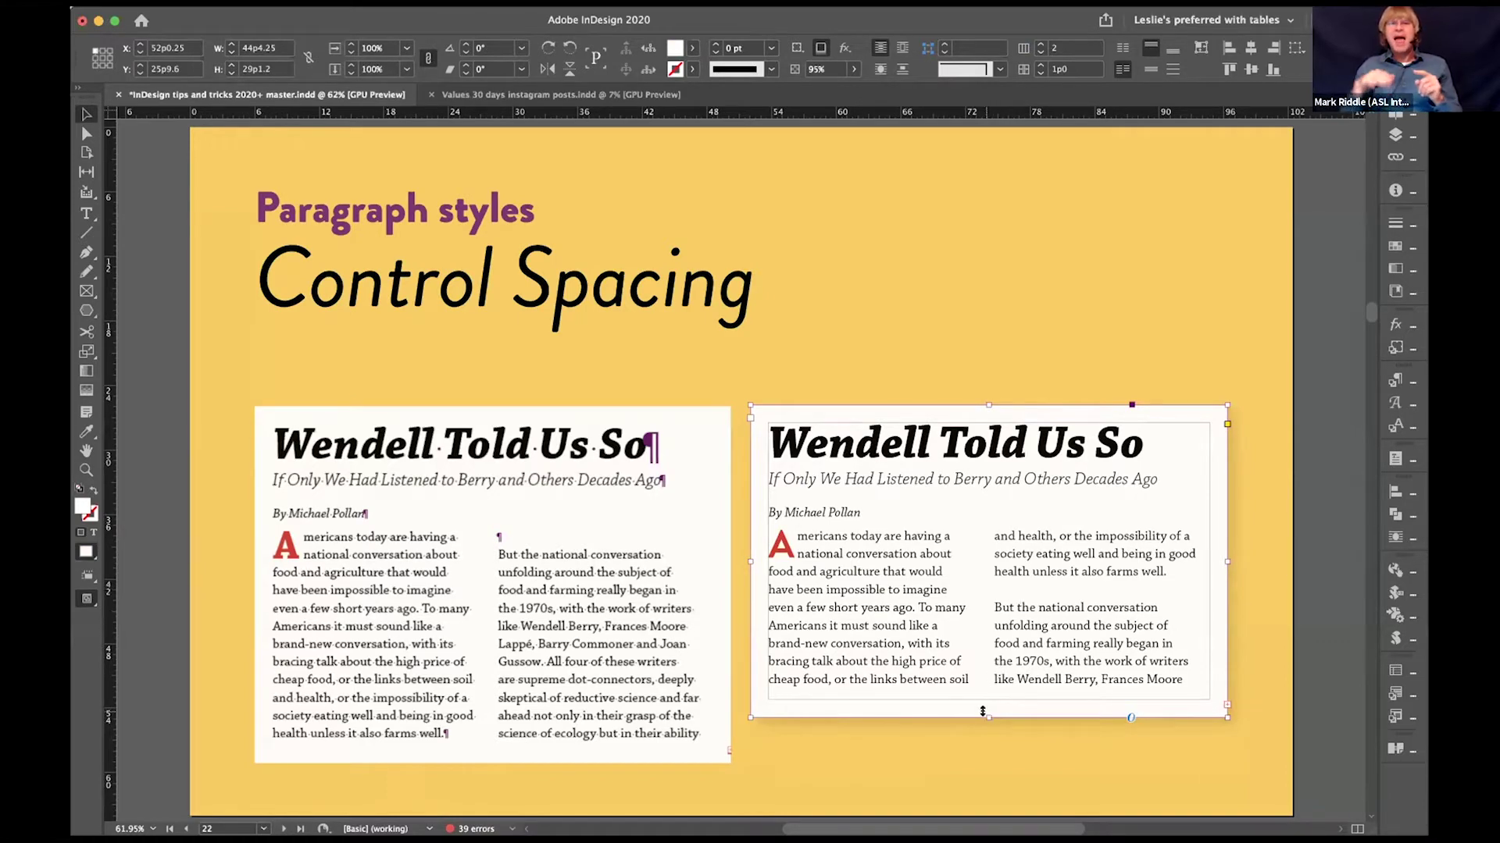
pyautogui.moveTo(981, 717); pyautogui.dragTo(982, 742)
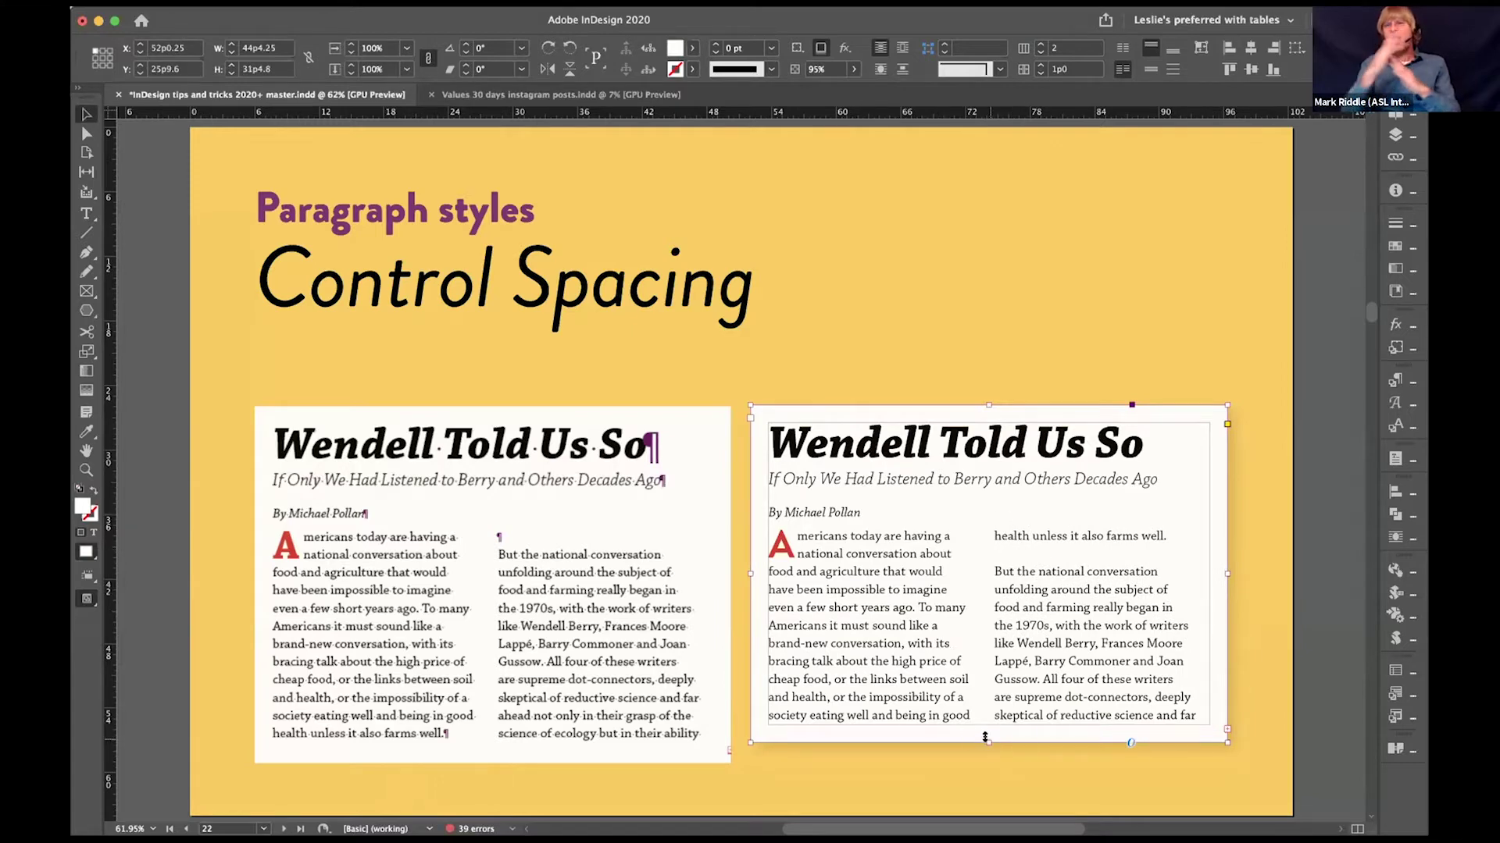
pyautogui.moveTo(986, 743); pyautogui.dragTo(984, 763)
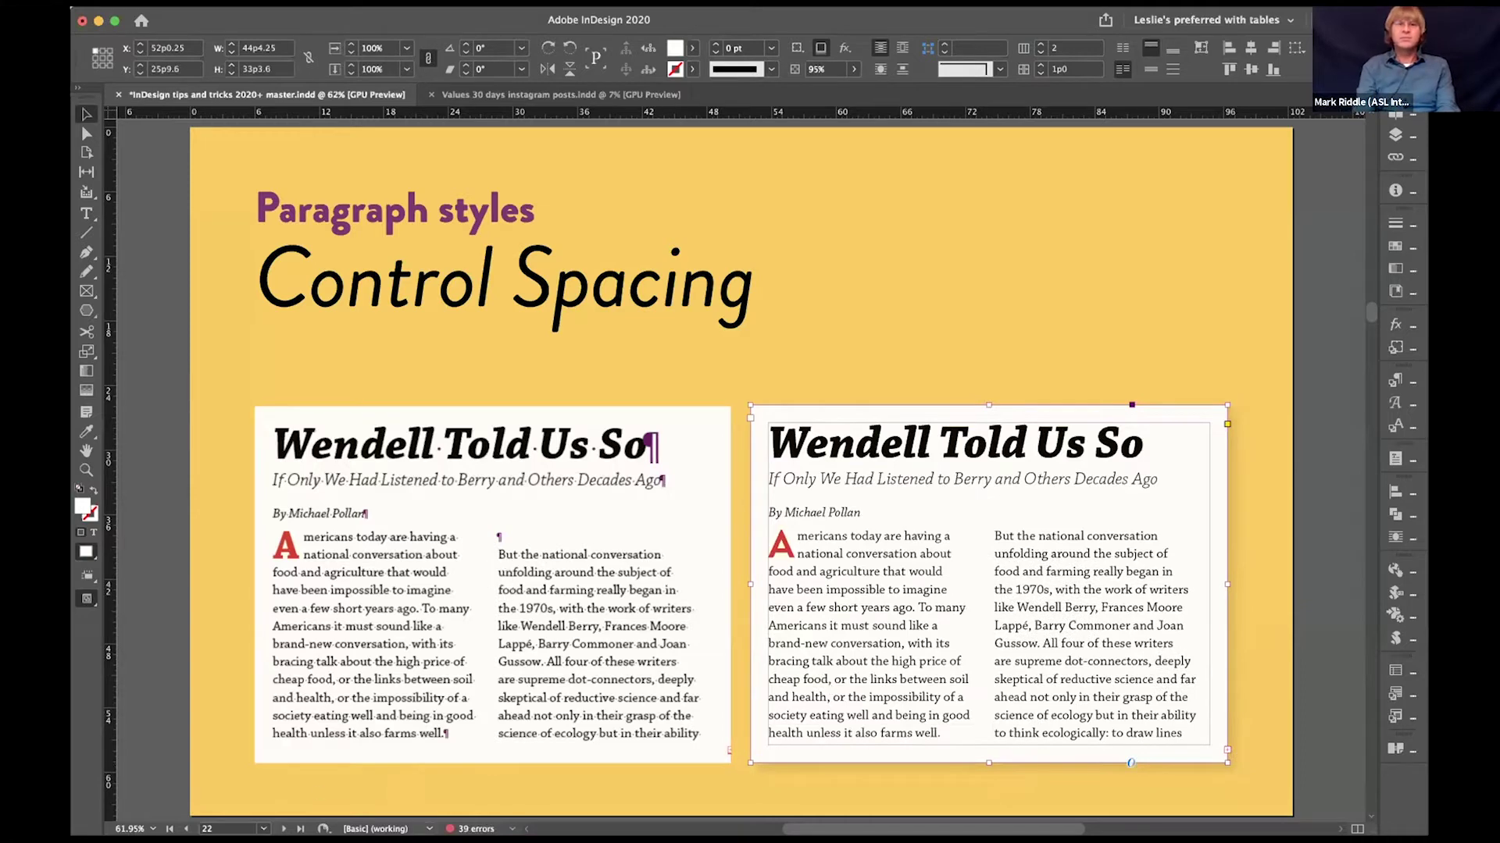
# Step: Advance to page 23 and examine which paragraph style is applied to the article's opening paragraph
pyautogui.hotkey('shift', 'pagedown')
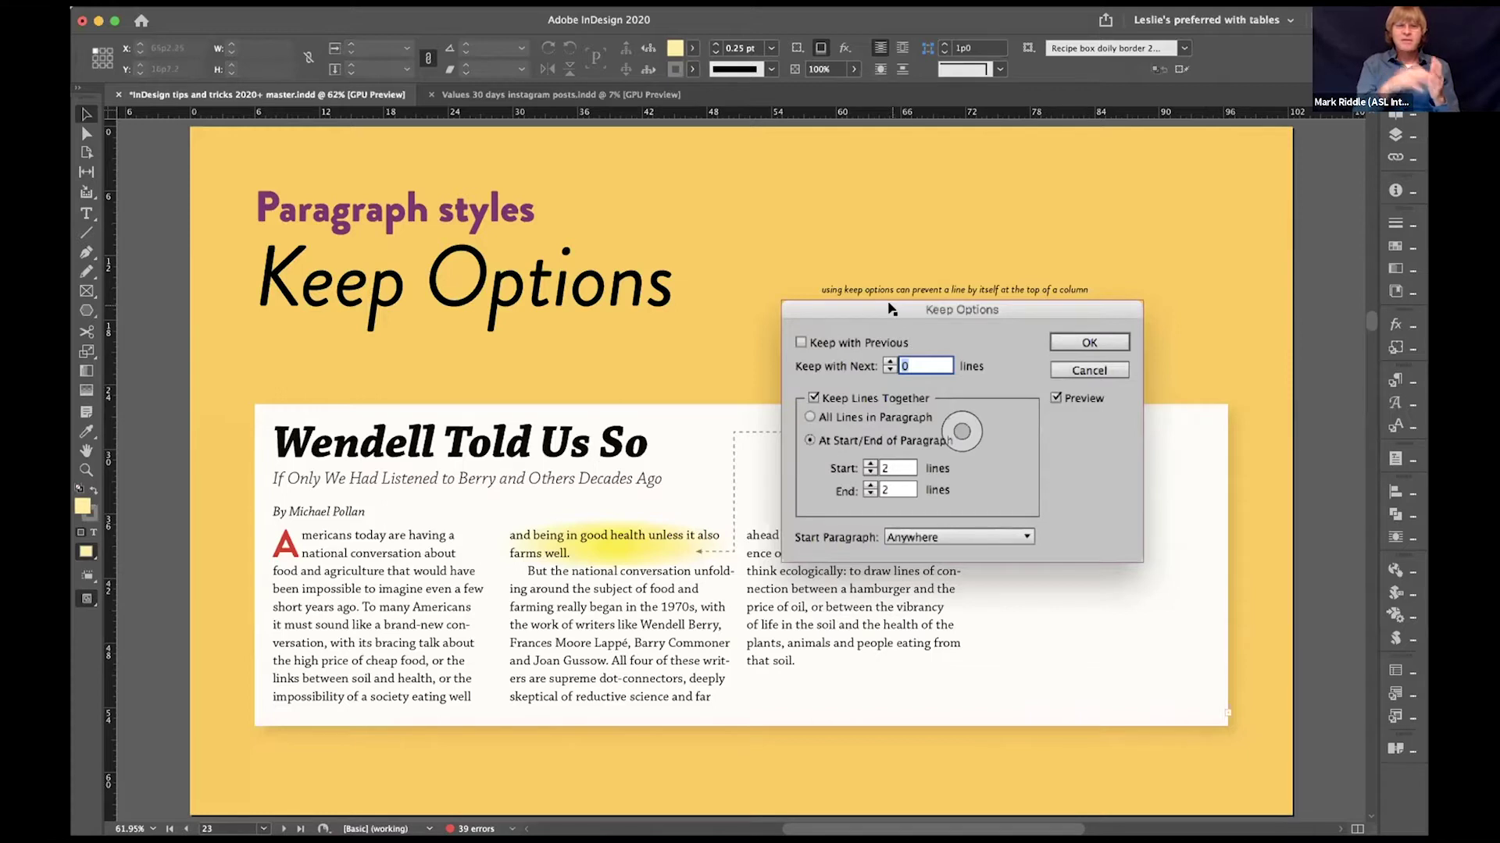
pyautogui.doubleClick(480, 582)
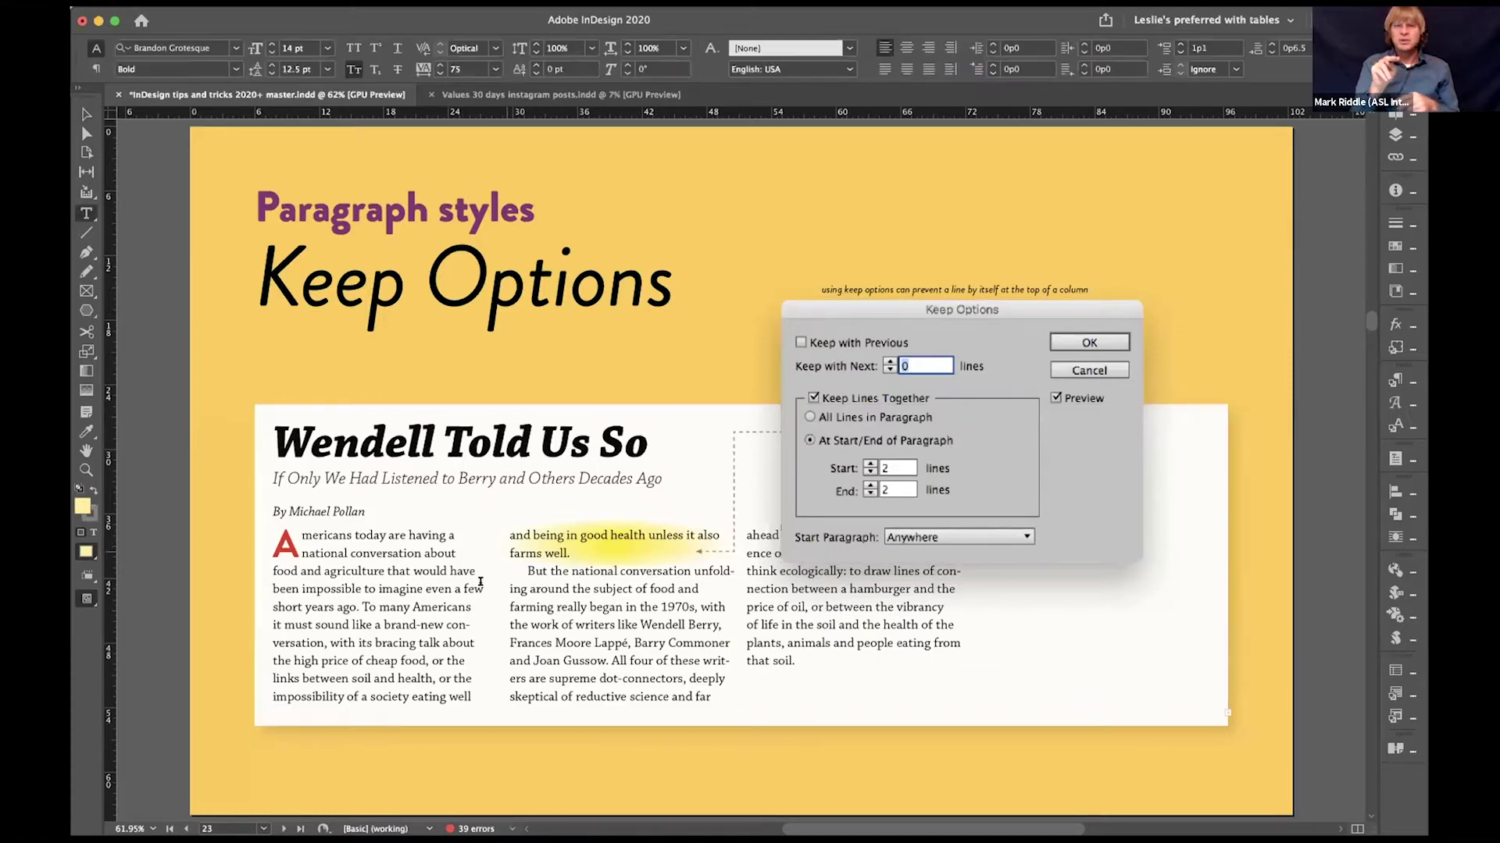
pyautogui.click(530, 535)
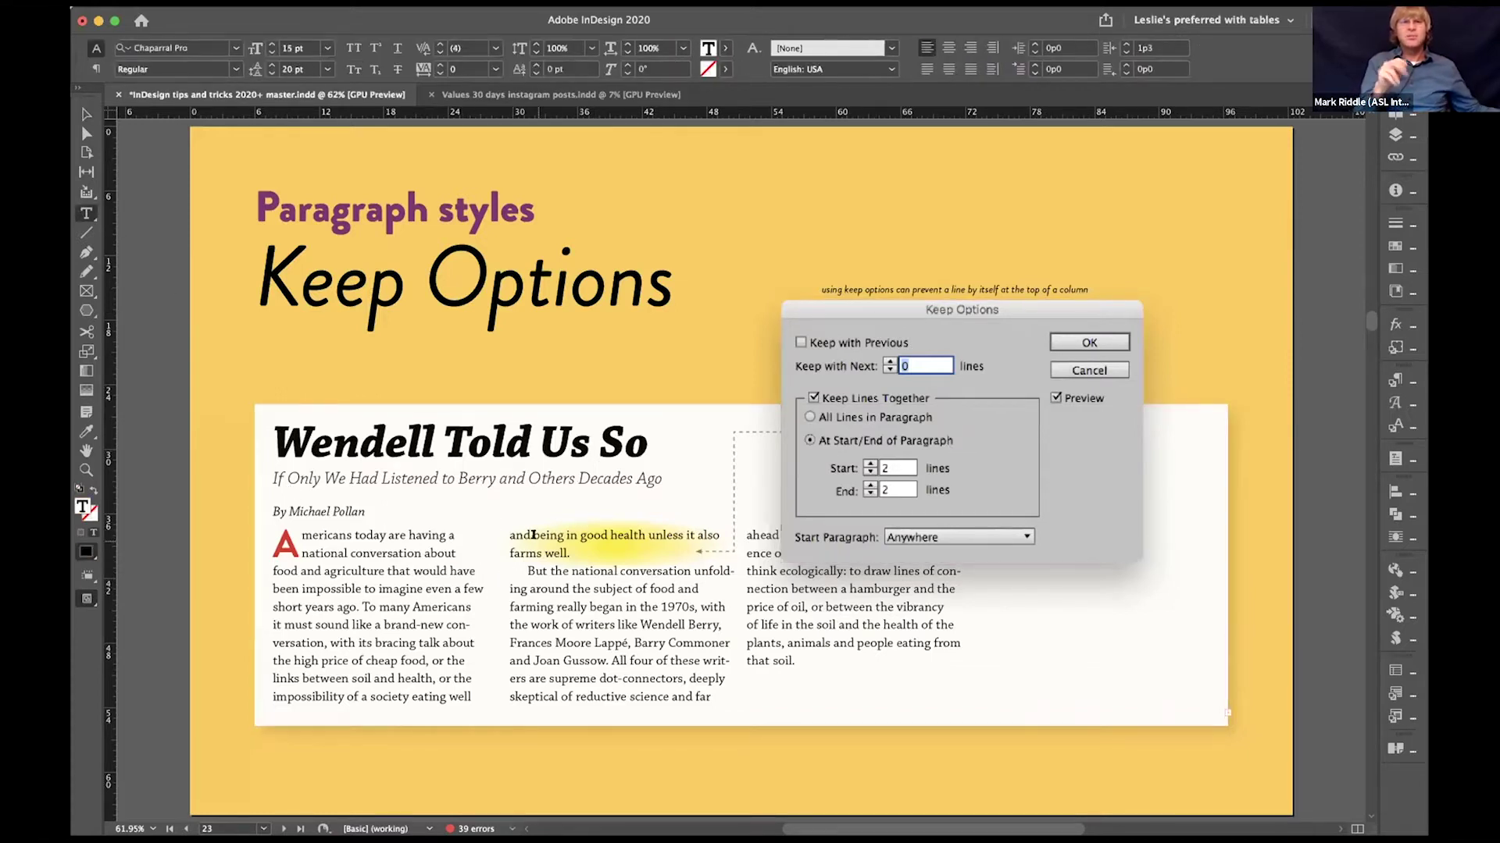
pyautogui.click(1396, 379)
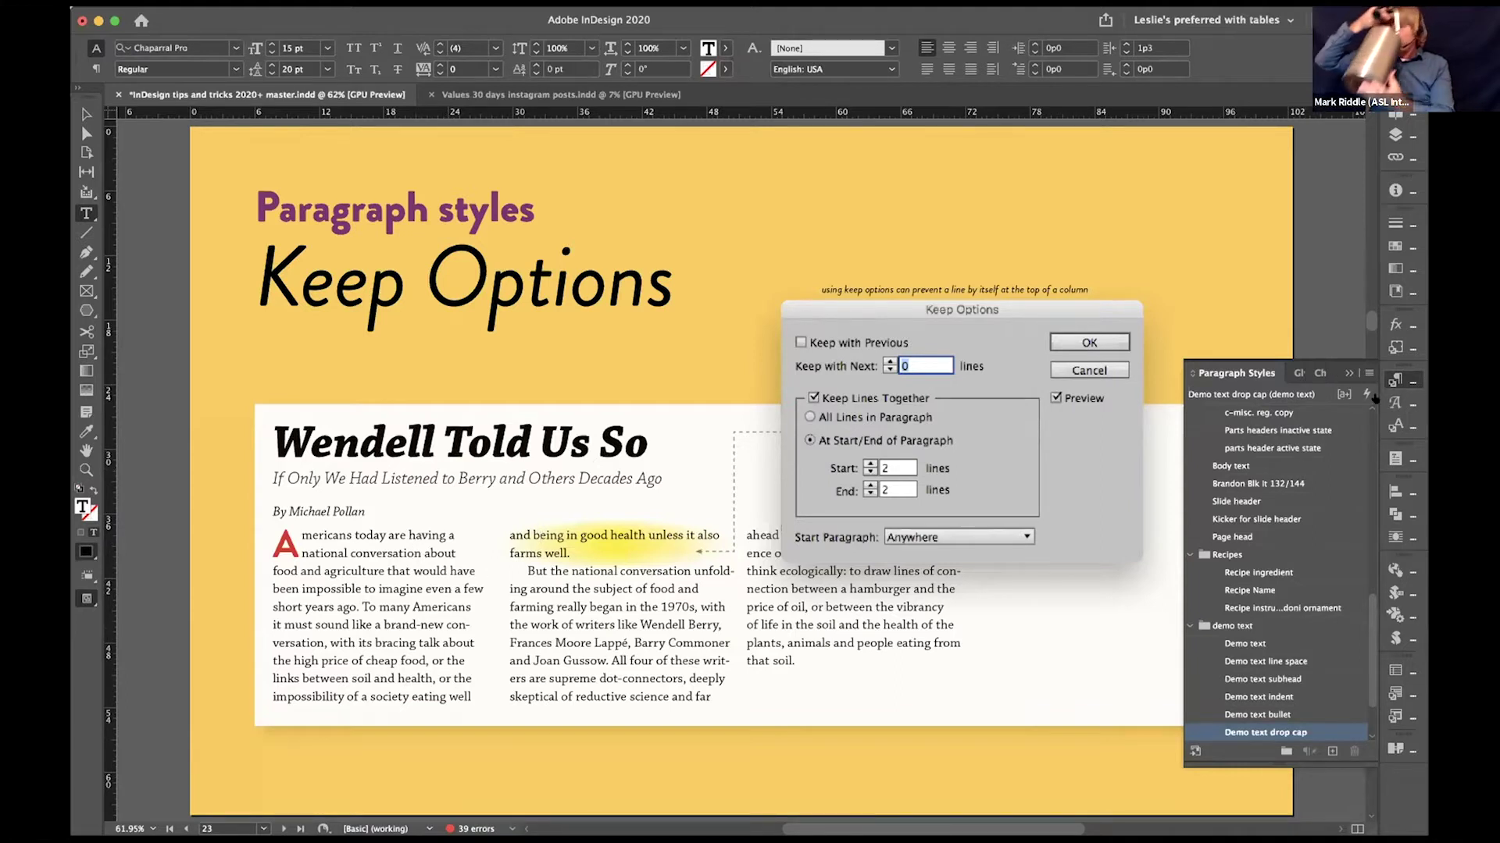
pyautogui.moveTo(1370, 590); pyautogui.dragTo(1359, 452)
pyautogui.scroll(-5, 1360, 452)
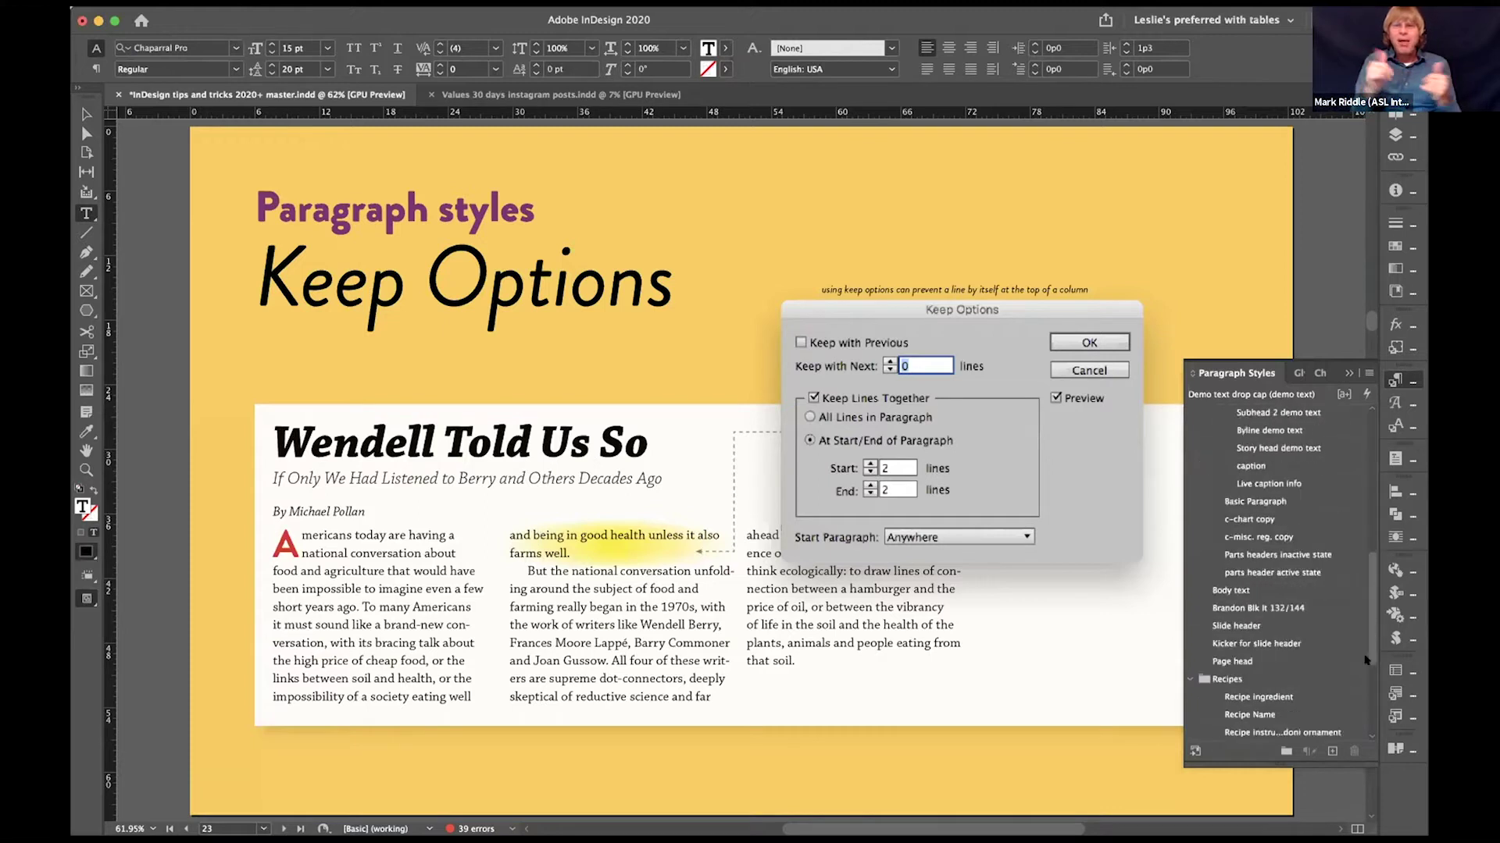
pyautogui.doubleClick(399, 571)
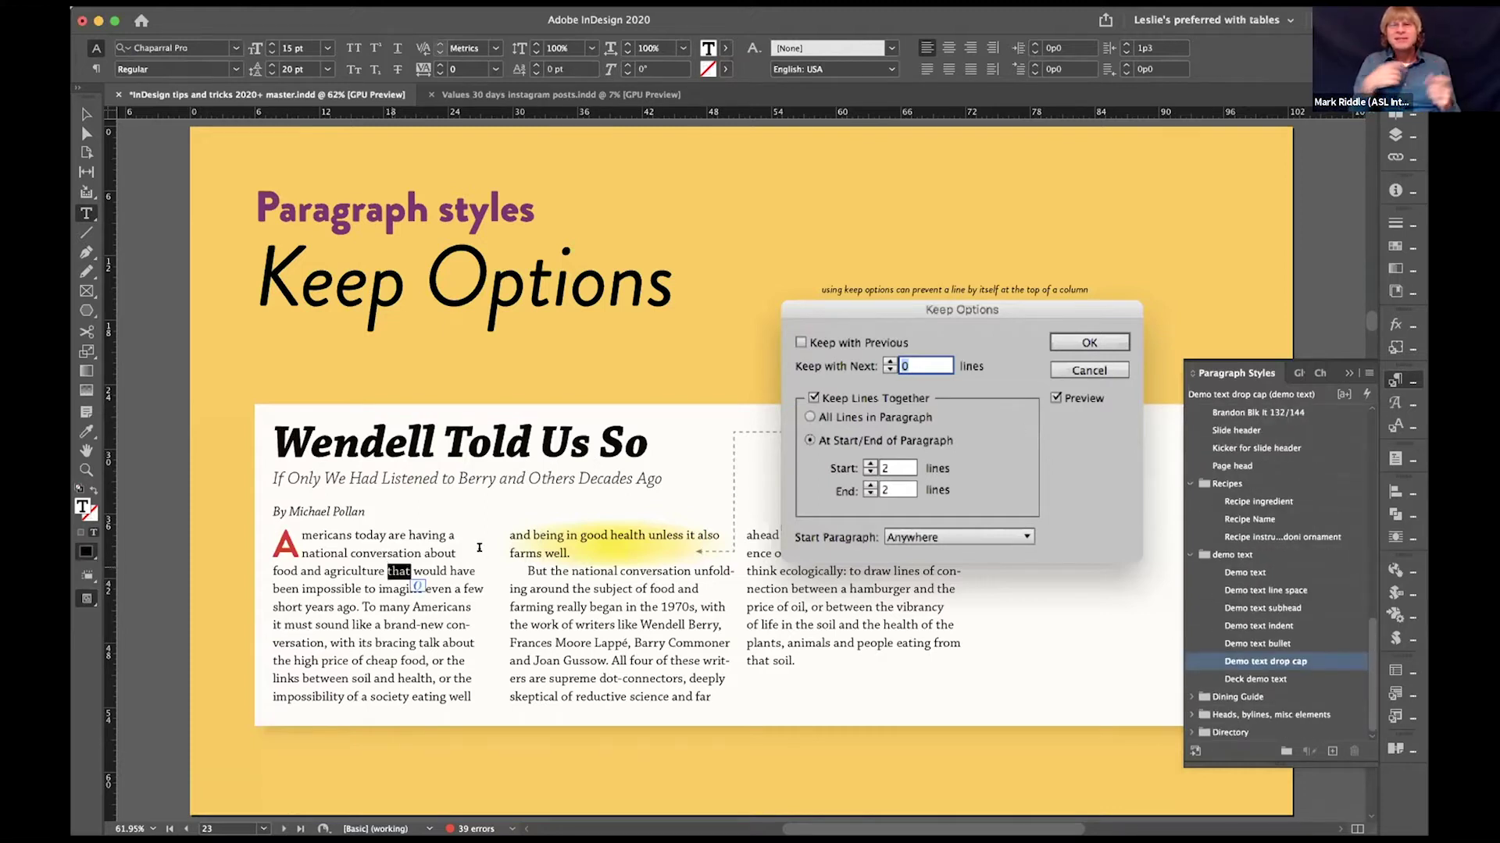
pyautogui.click(1345, 373)
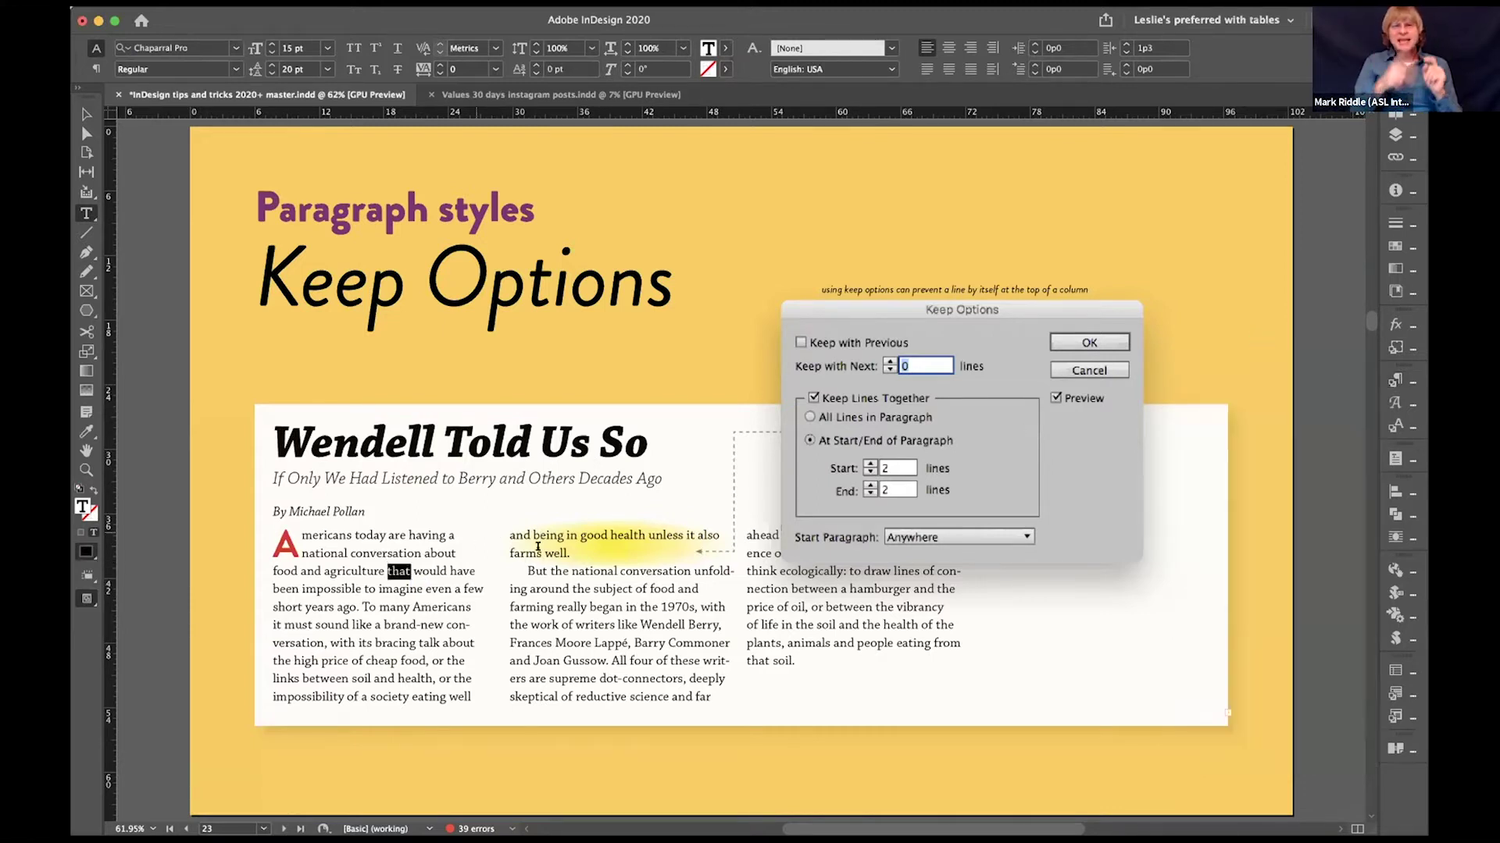
pyautogui.tripleClick(570, 551)
pyautogui.click(611, 539)
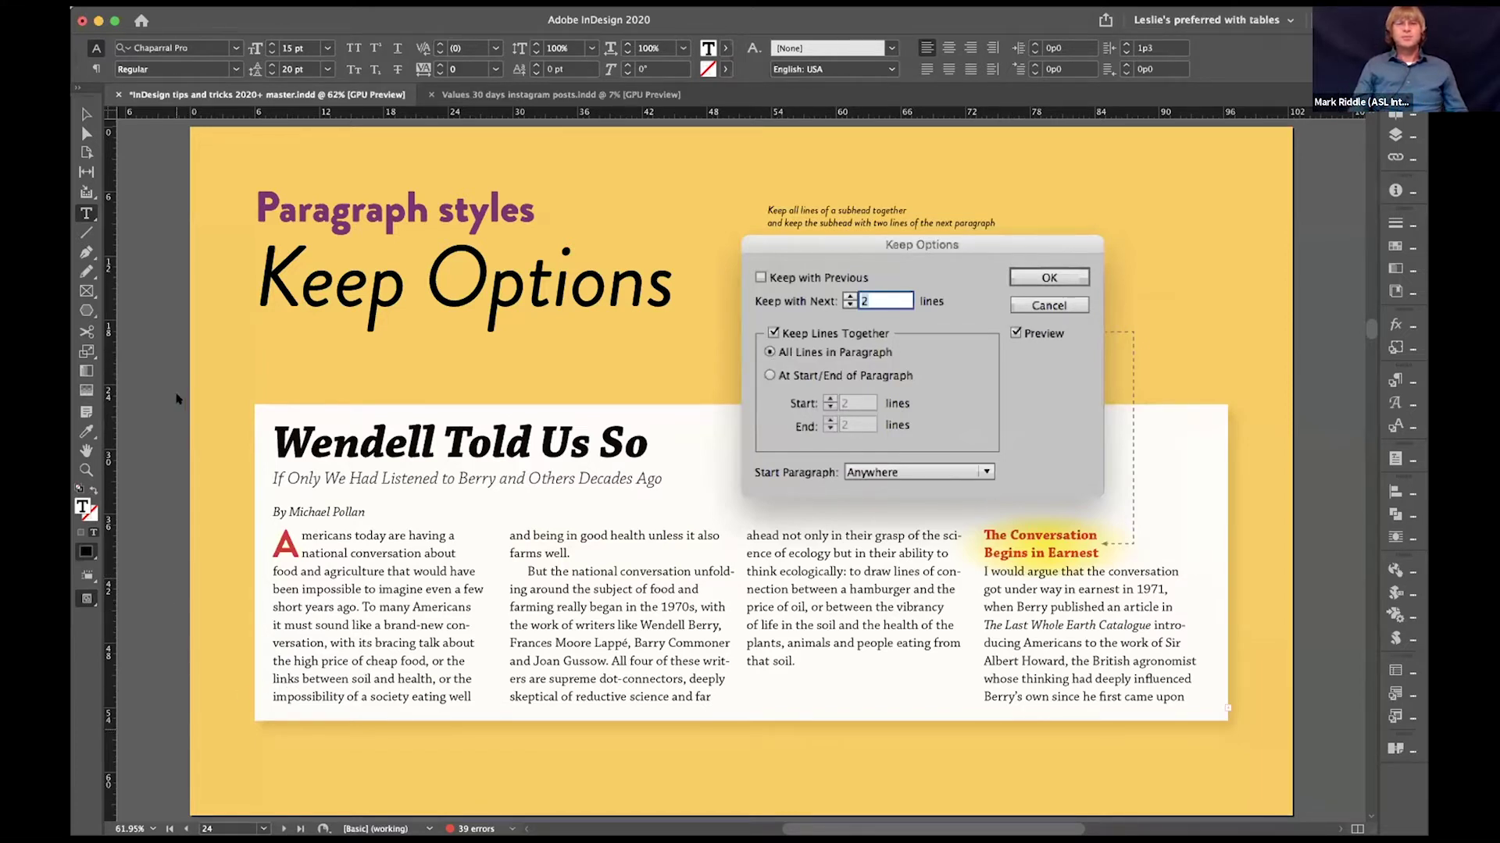
# Step: Resize the page 24 article frame's height repeatedly, to about 32p11, 29p2 and 32p2, and finish at 30p0
pyautogui.click(86, 114)
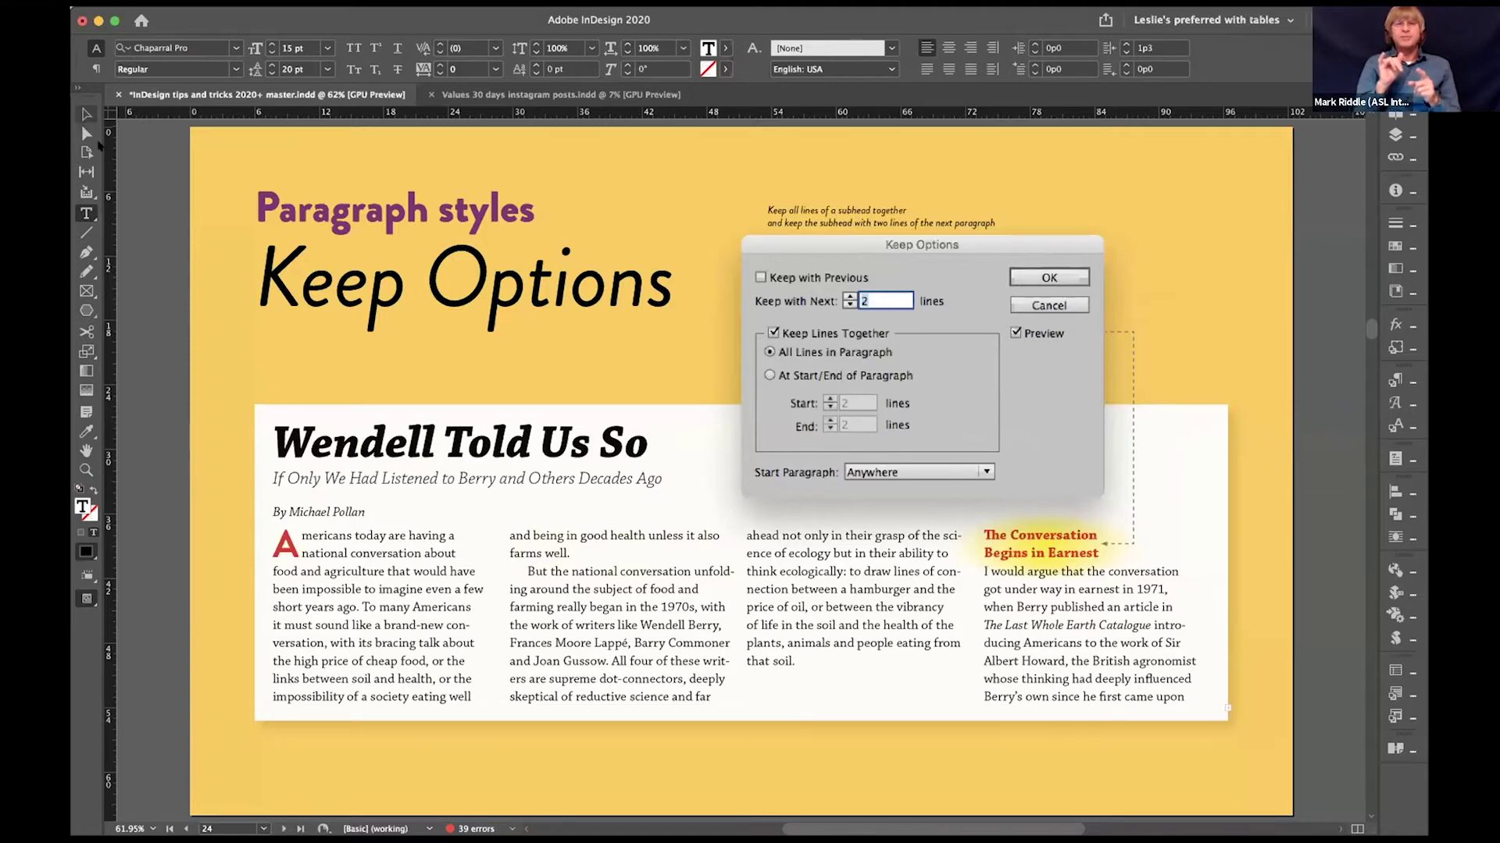
pyautogui.moveTo(735, 713); pyautogui.dragTo(737, 757)
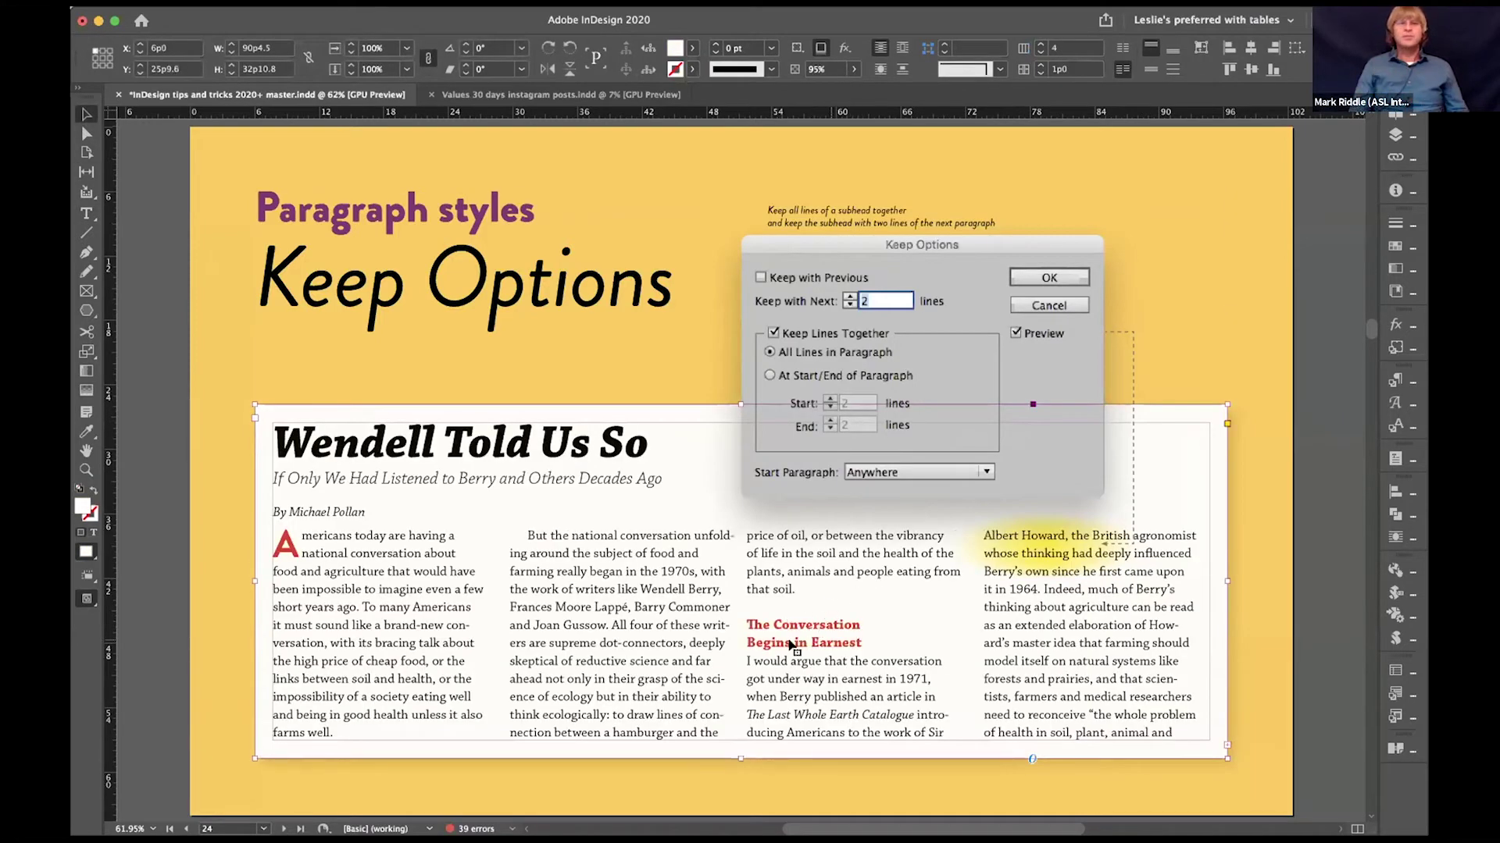
pyautogui.moveTo(737, 752); pyautogui.dragTo(738, 718)
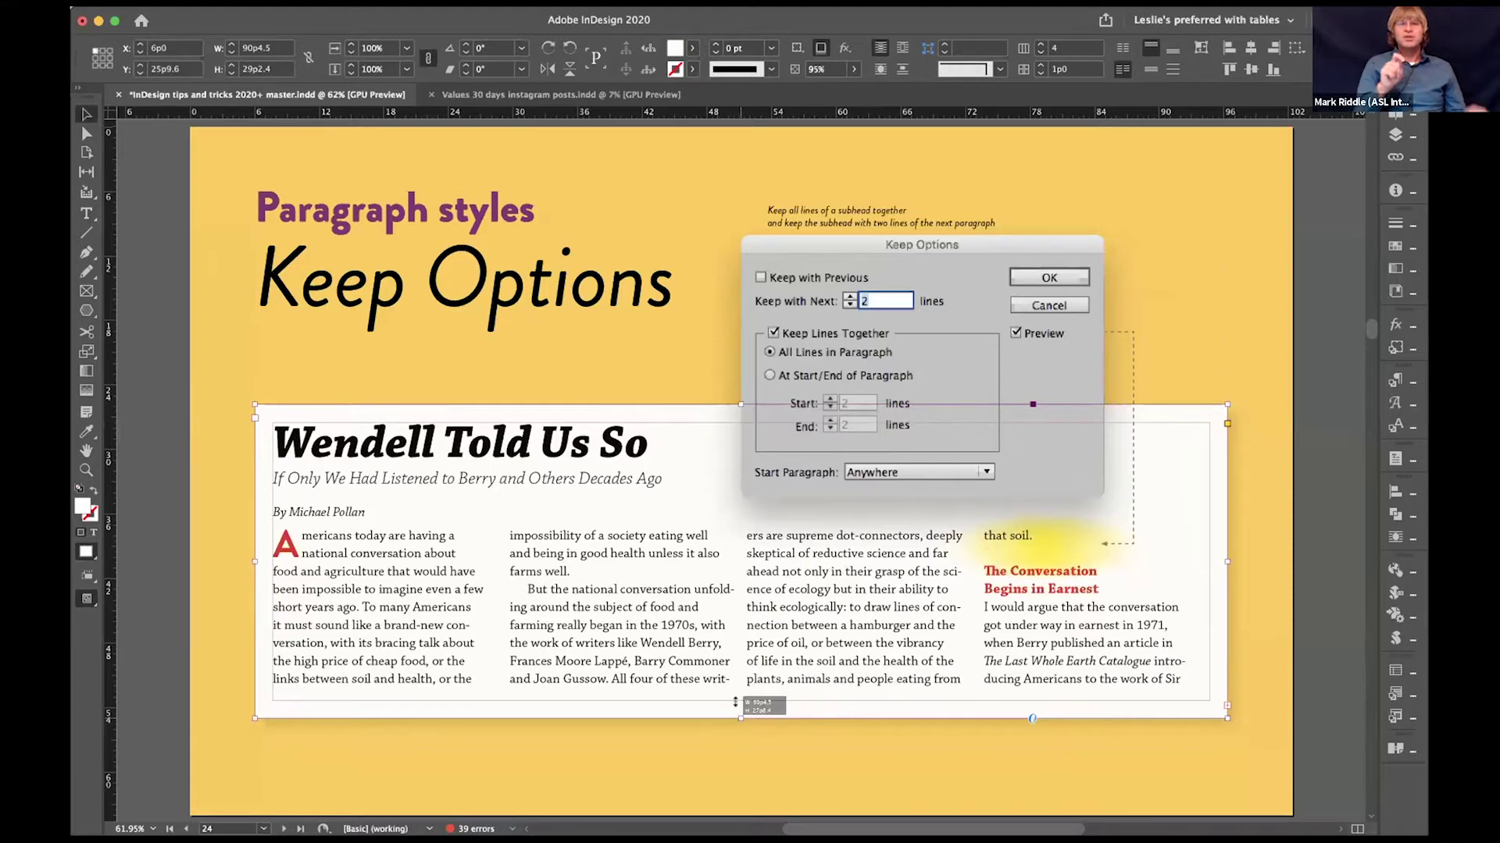
pyautogui.moveTo(738, 719); pyautogui.dragTo(736, 751)
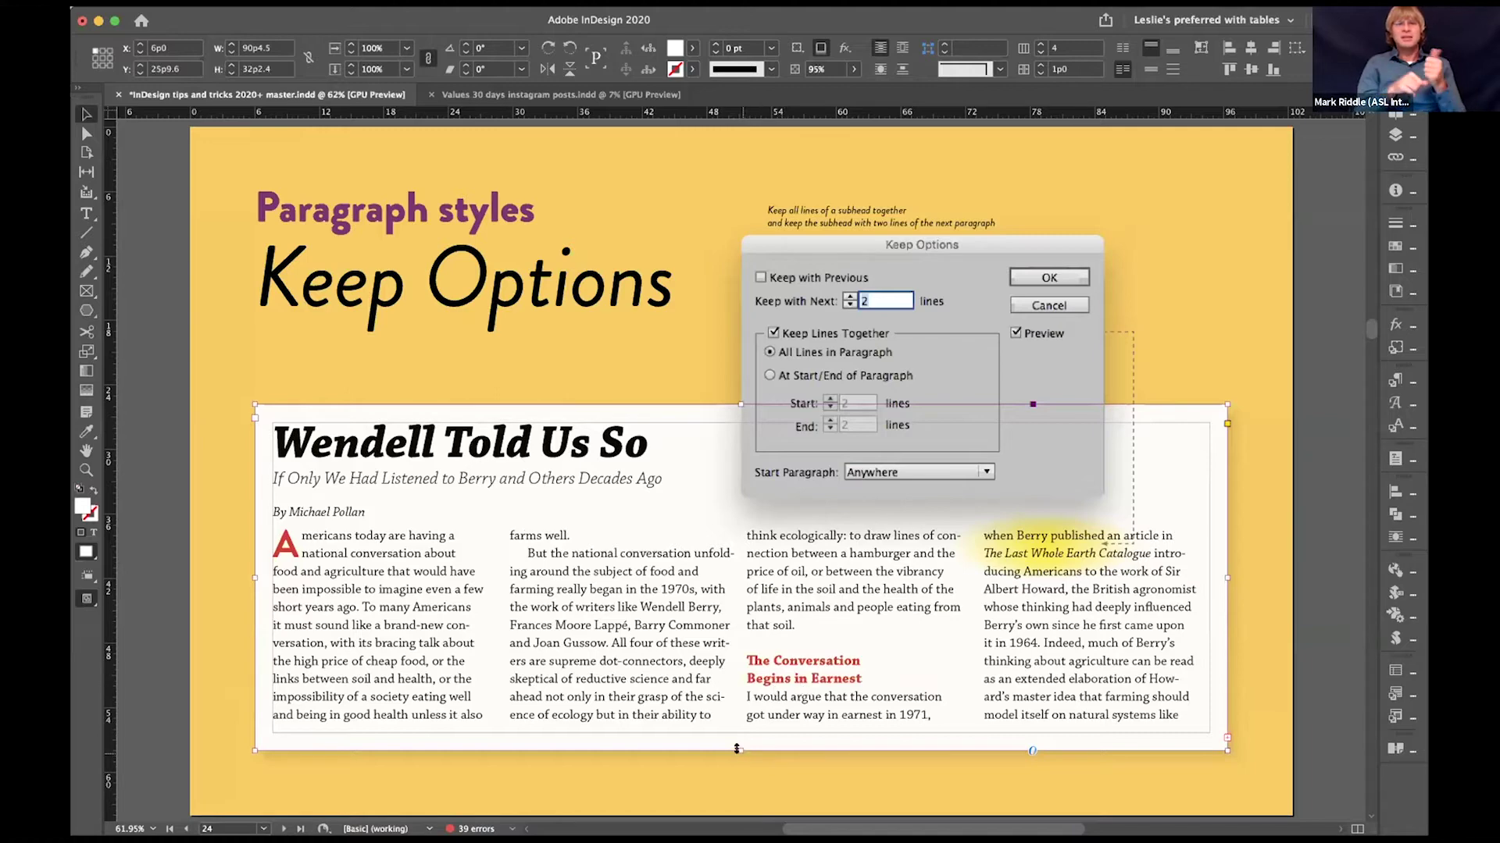
pyautogui.moveTo(735, 749)
pyautogui.mouseDown()
pyautogui.moveTo(736, 765)
pyautogui.moveTo(734, 723)
pyautogui.mouseUp()
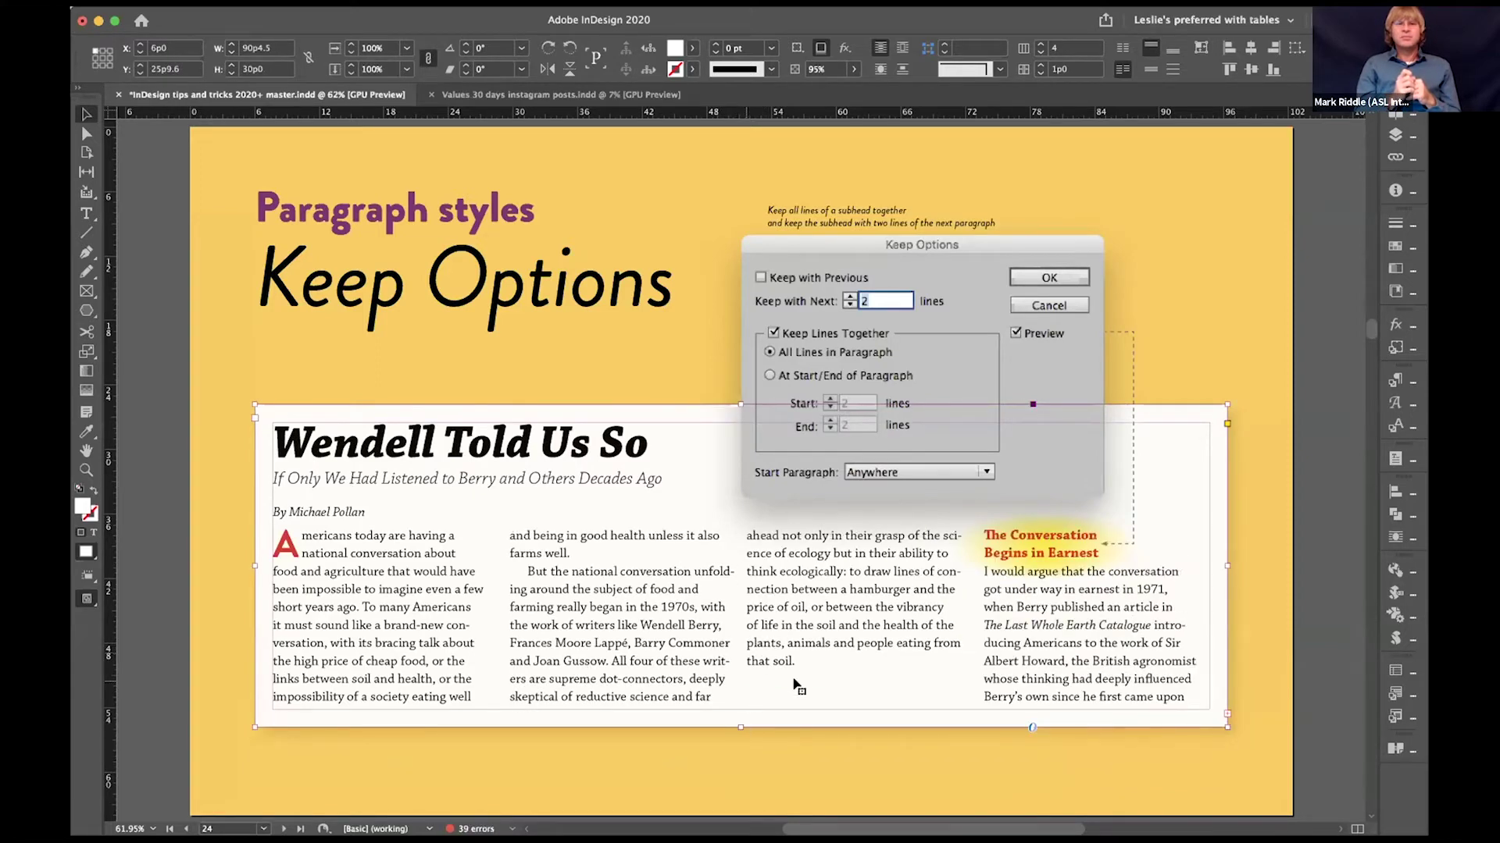
# Step: On page 25, move the Span Columns dialog image from above the article to the page's upper-left corner
pyautogui.click(786, 361)
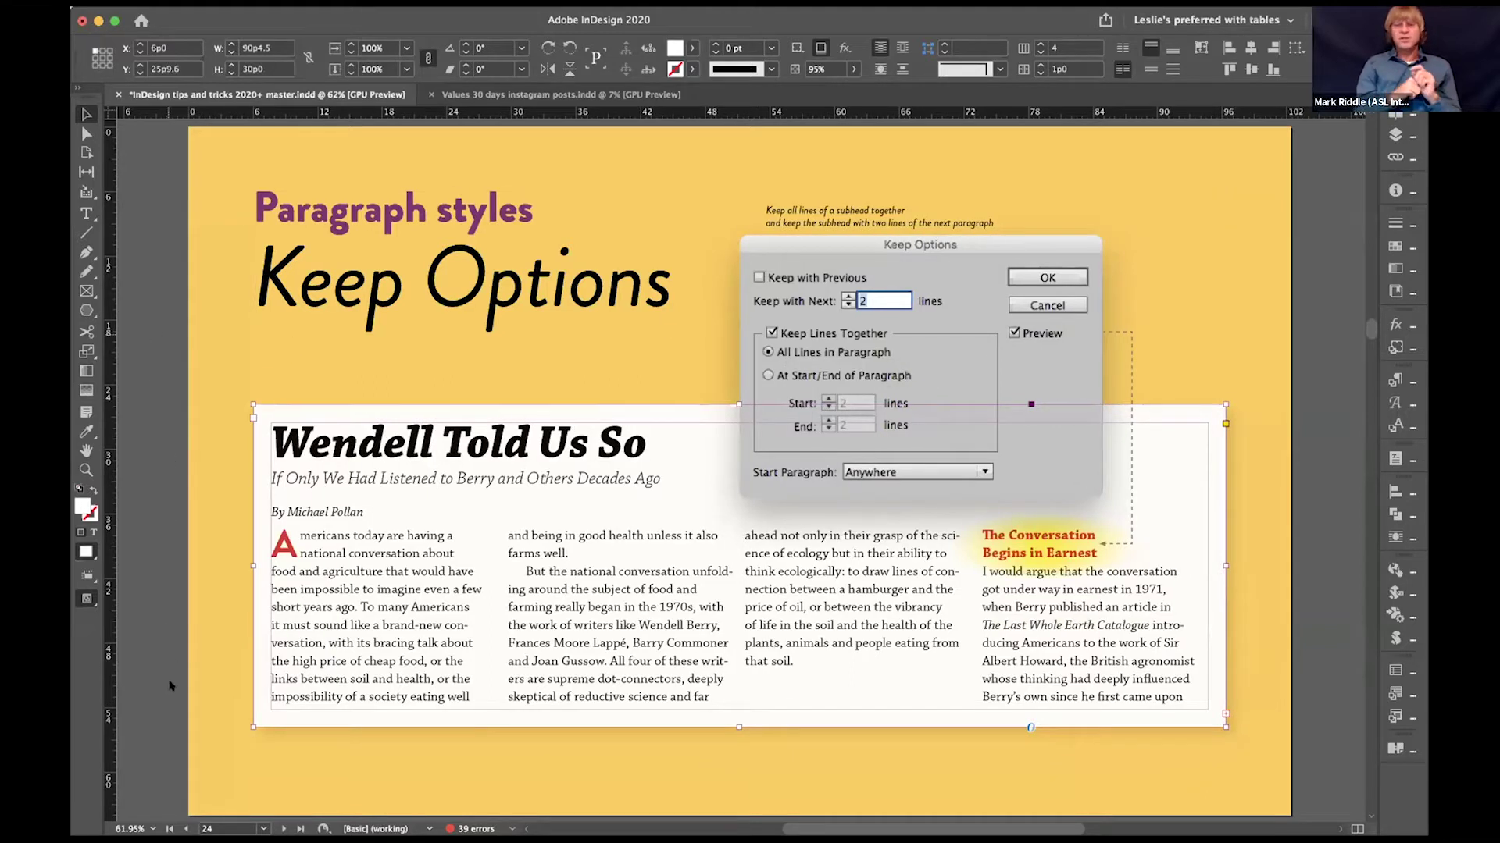
pyautogui.click(921, 368)
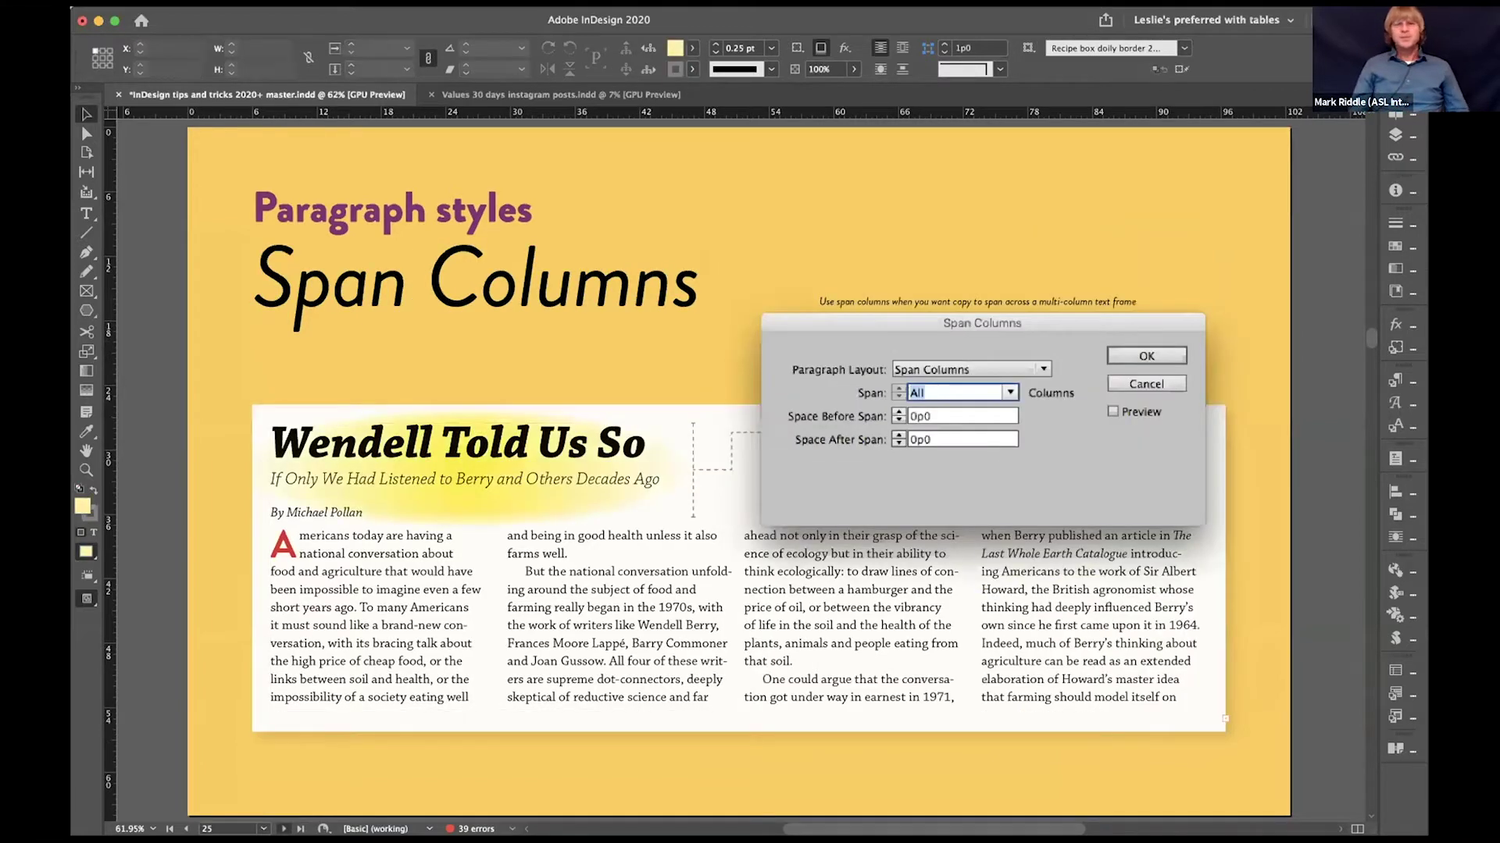
pyautogui.moveTo(981, 437); pyautogui.dragTo(334, 130)
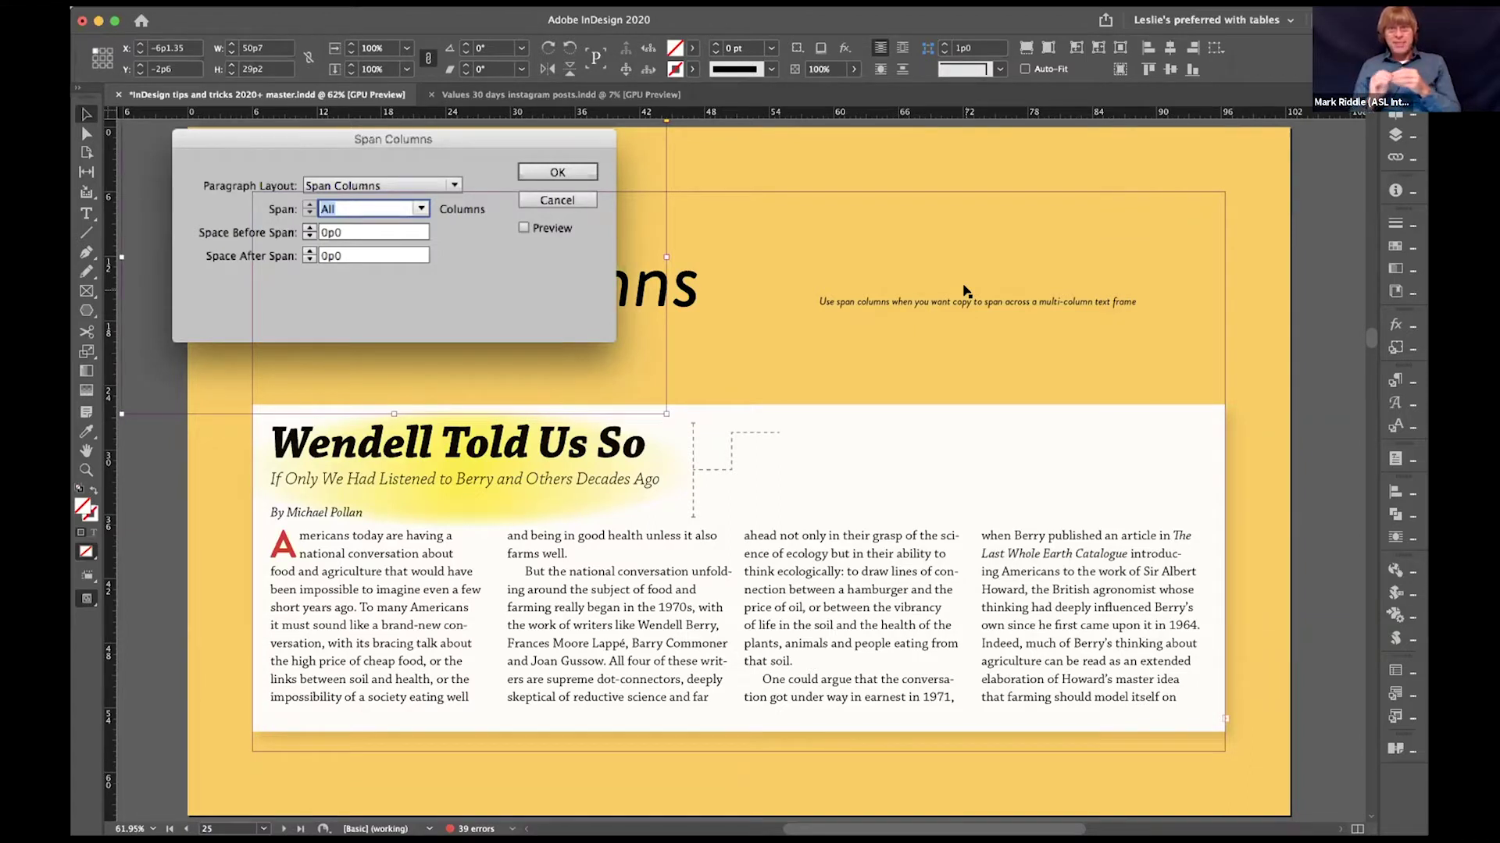
# Step: On page 24, select the subhead "The Conversation Begins in Earnest" and open its Keep Options through a Quick Apply search for "keep"
pyautogui.click(86, 213)
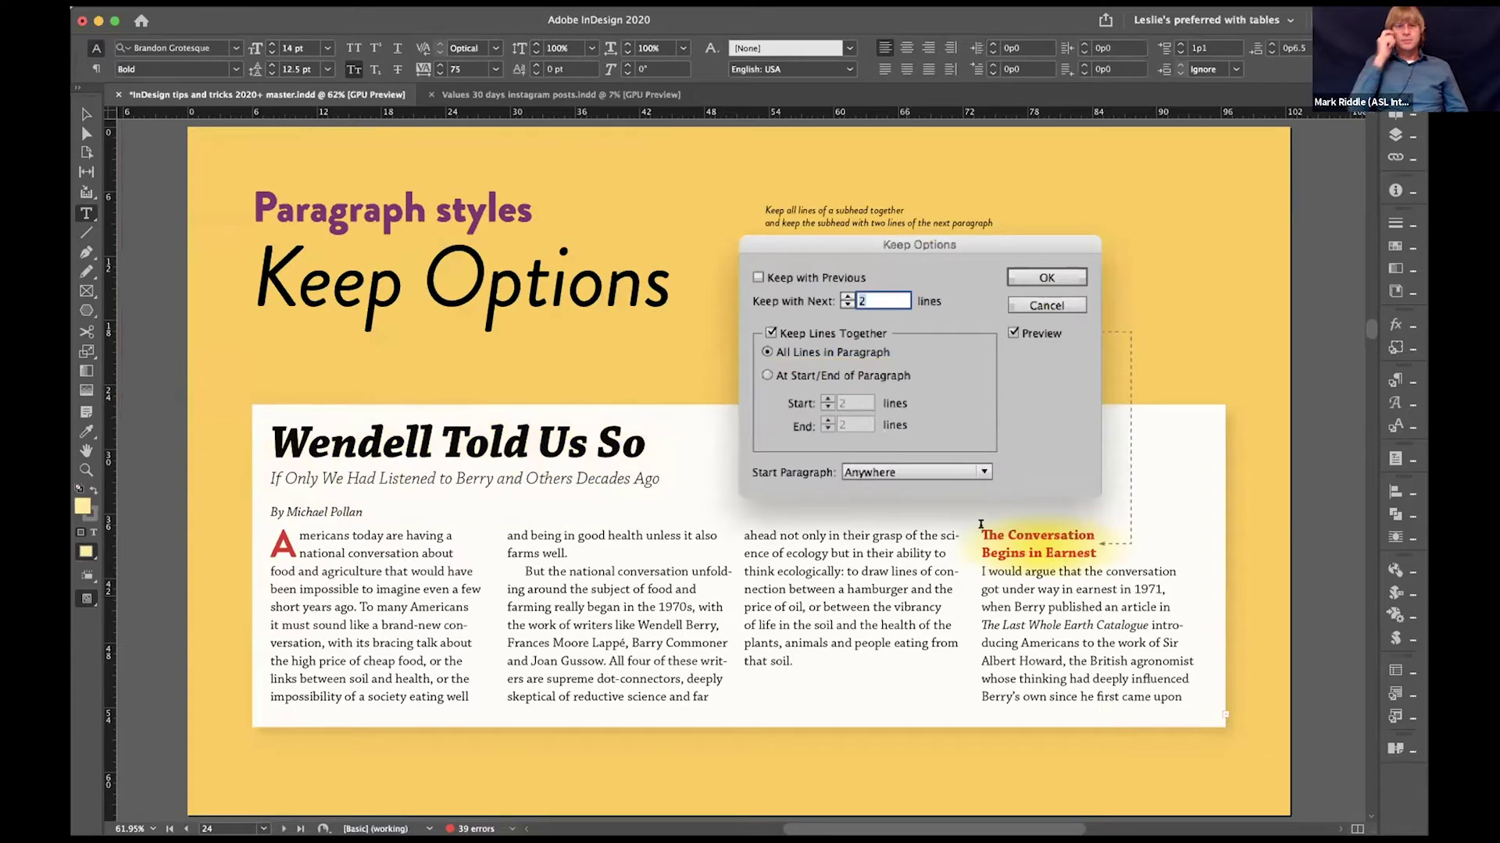
pyautogui.doubleClick(1041, 608)
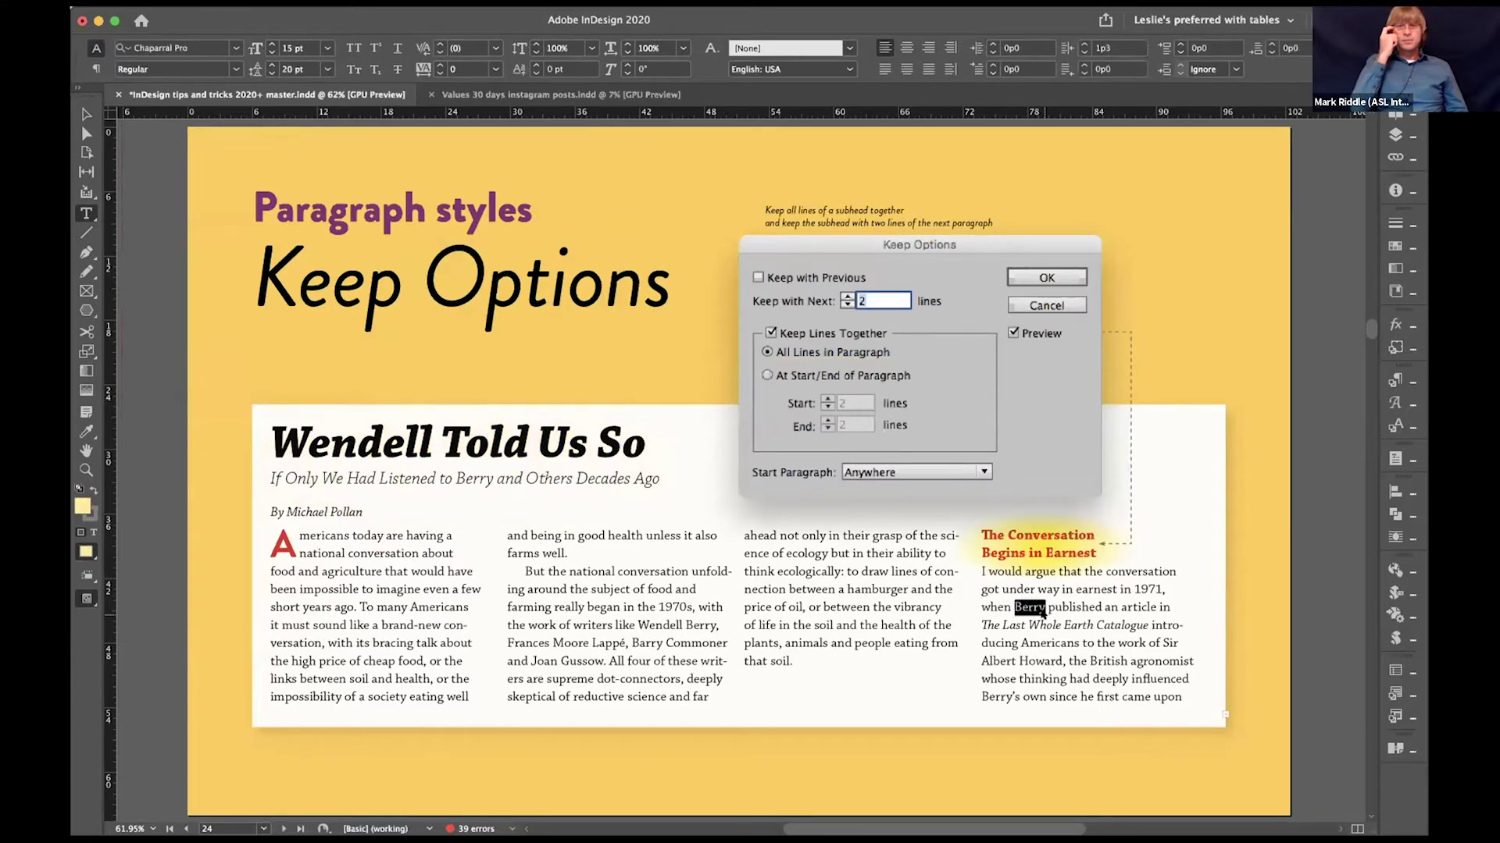
pyautogui.tripleClick(1020, 537)
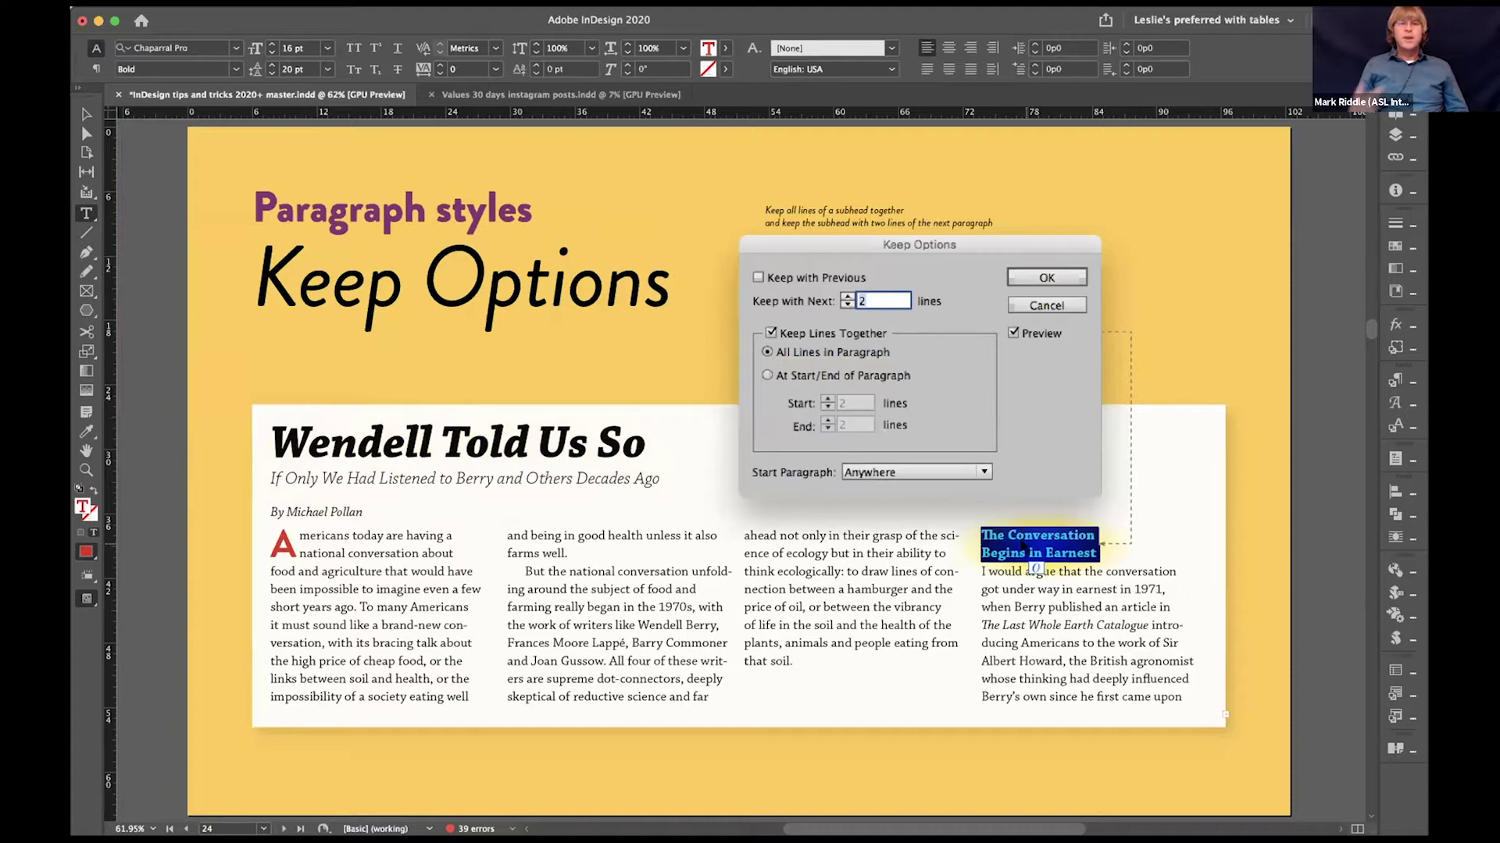
pyautogui.press('super+Return')
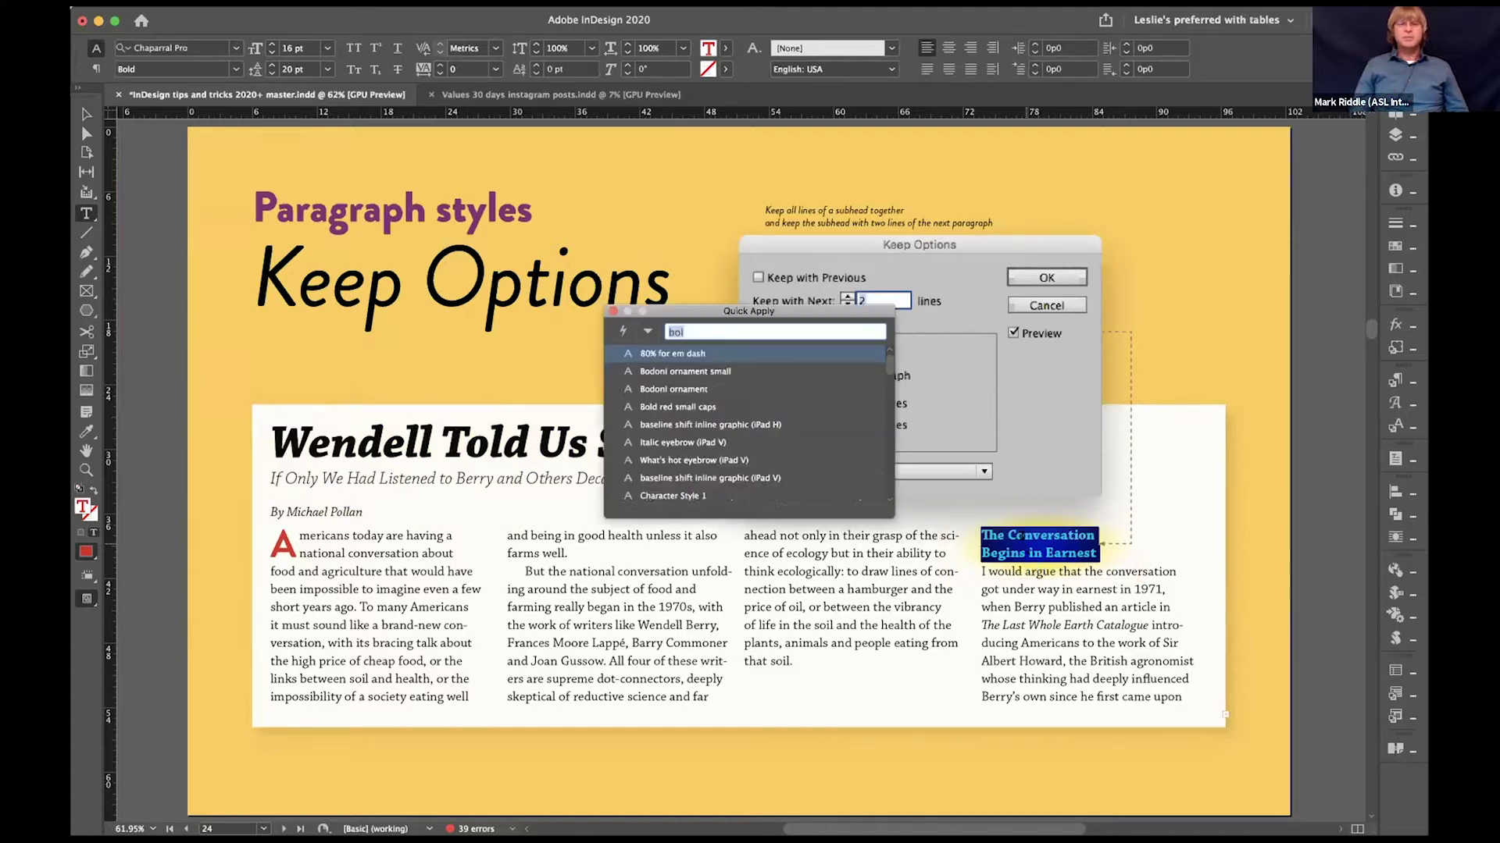
pyautogui.write('keep')
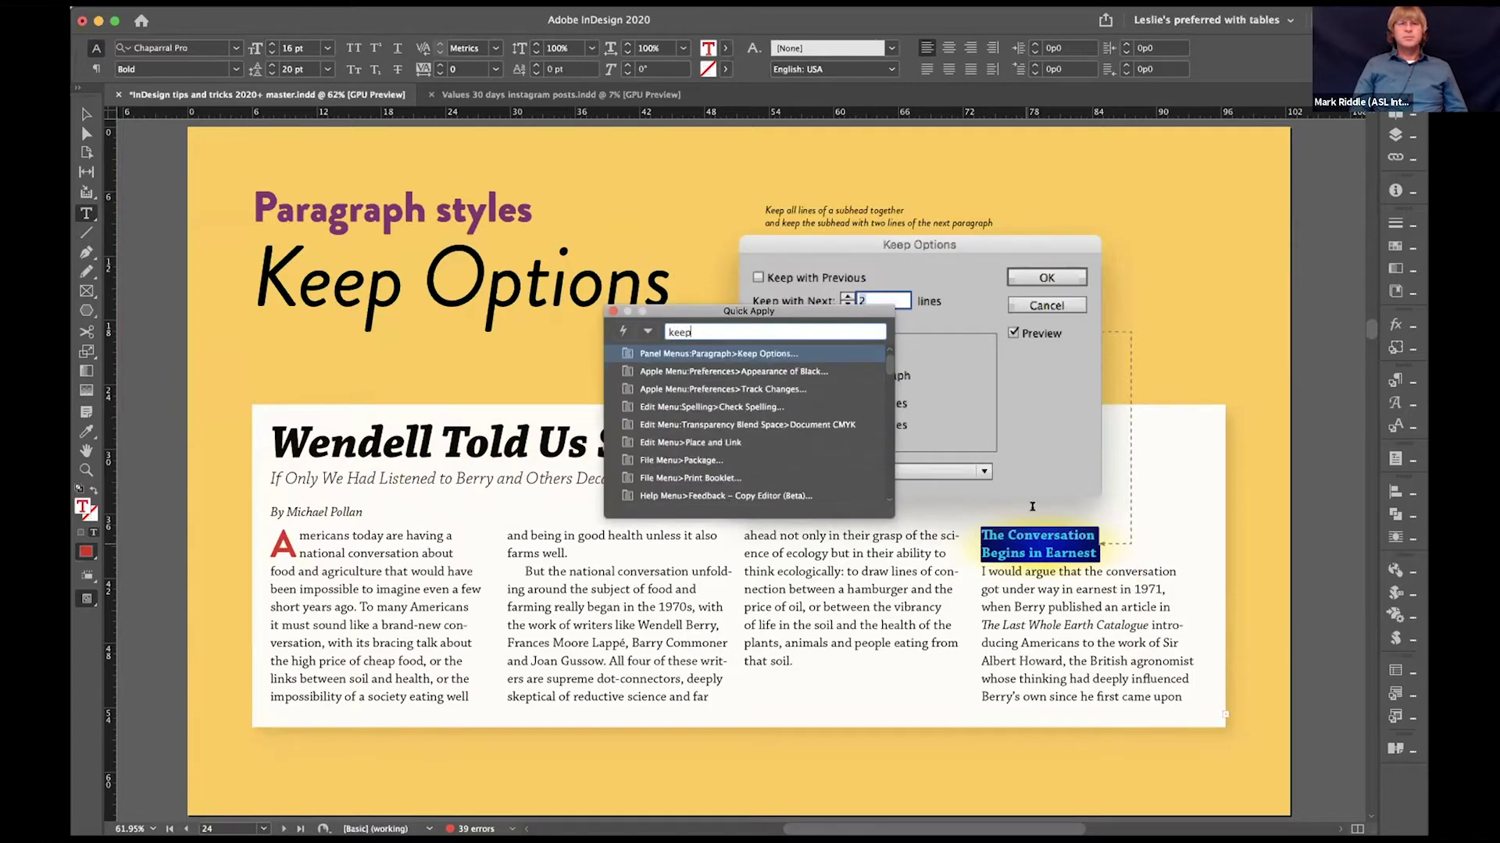
pyautogui.press('Return')
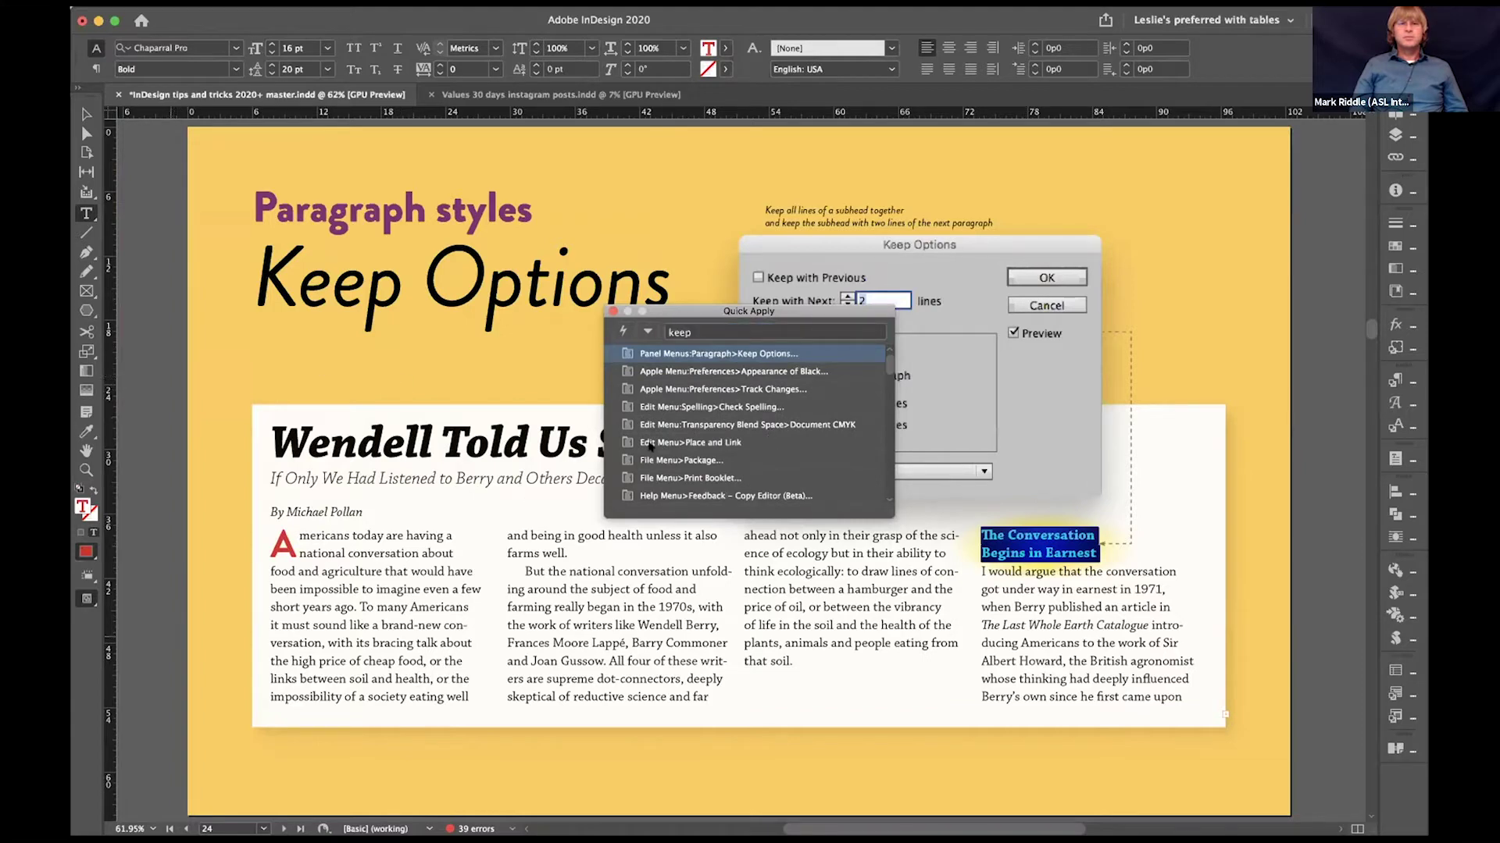
pyautogui.click(773, 353)
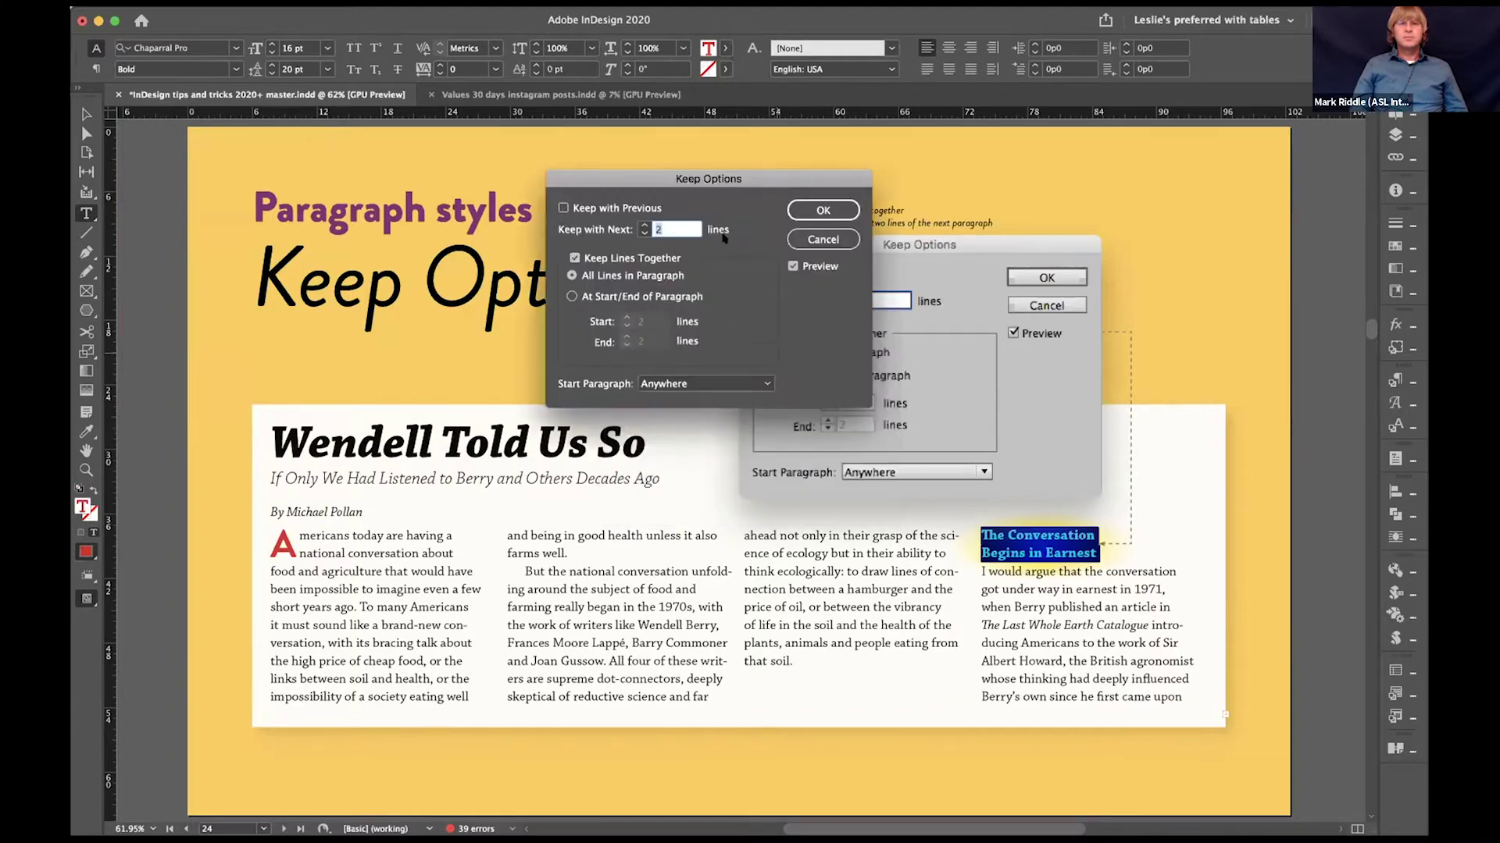
# Step: Try Keep with Previous and At Start/End of Paragraph on the subhead with the preview on, and cancel the changes
pyautogui.moveTo(759, 178); pyautogui.dragTo(840, 163)
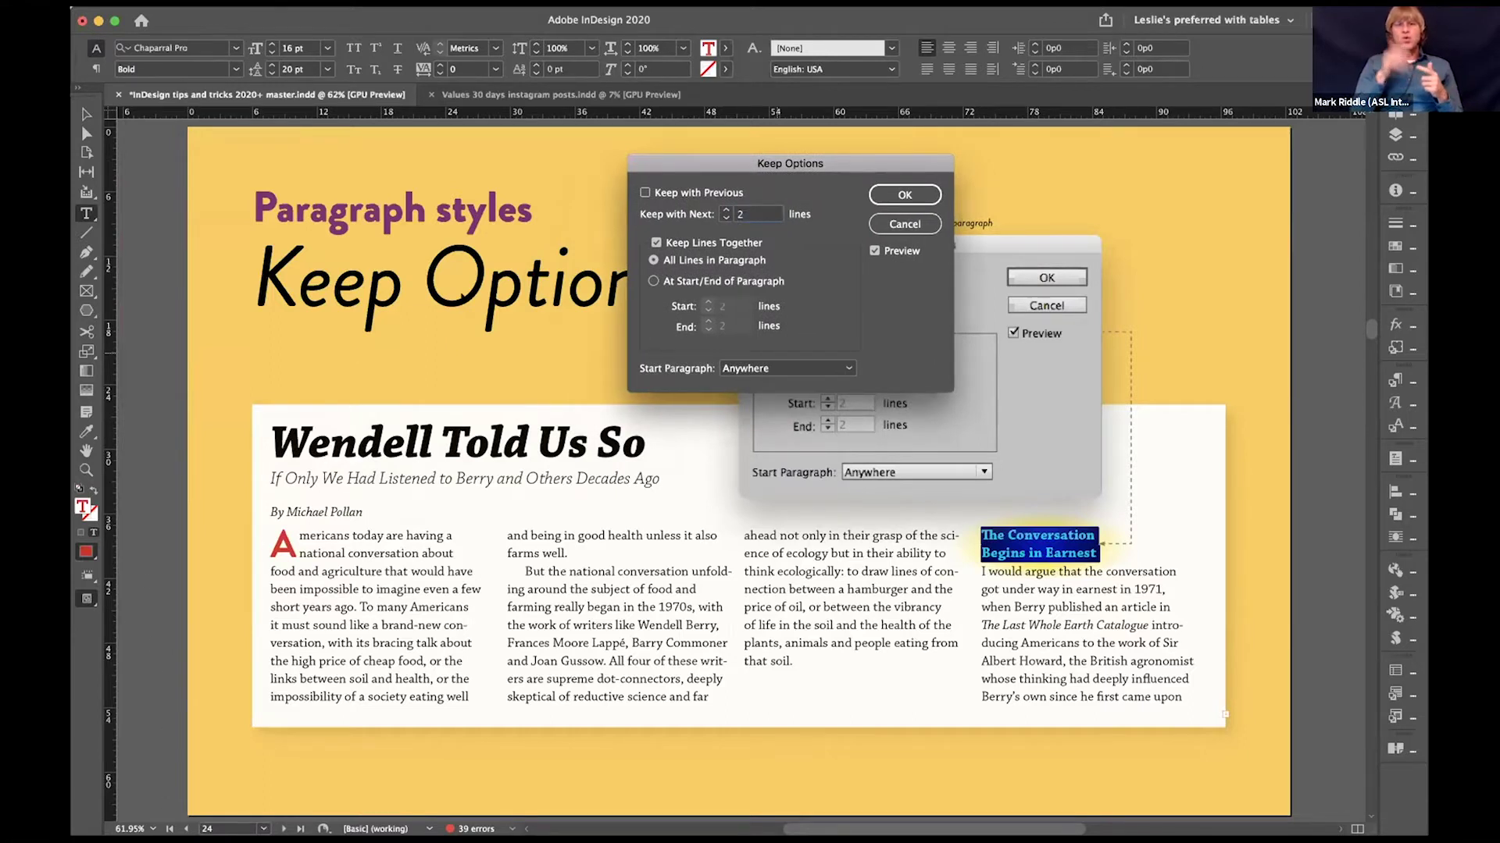
pyautogui.click(644, 193)
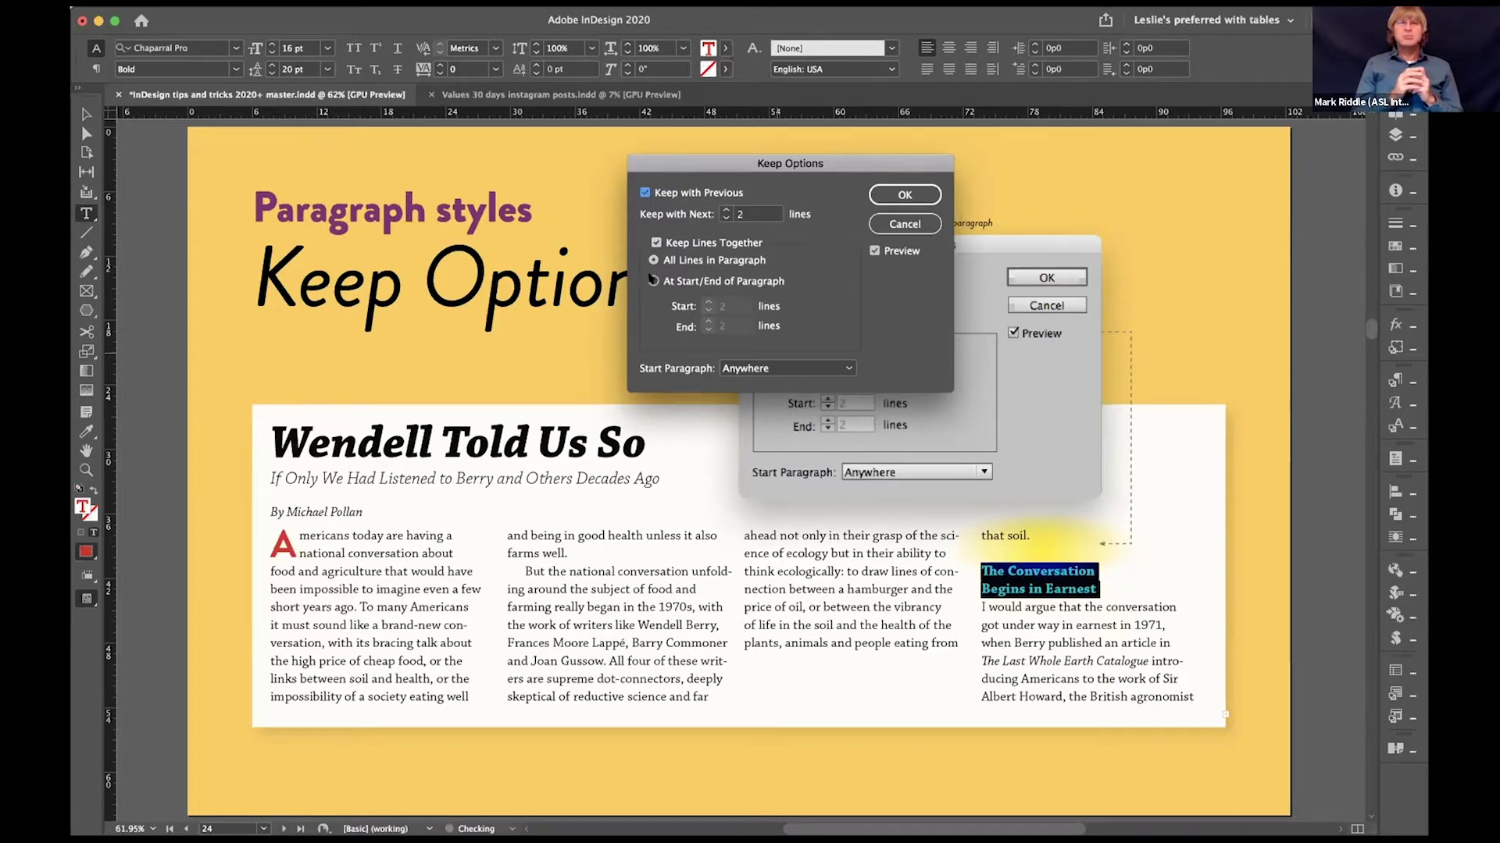
pyautogui.click(653, 279)
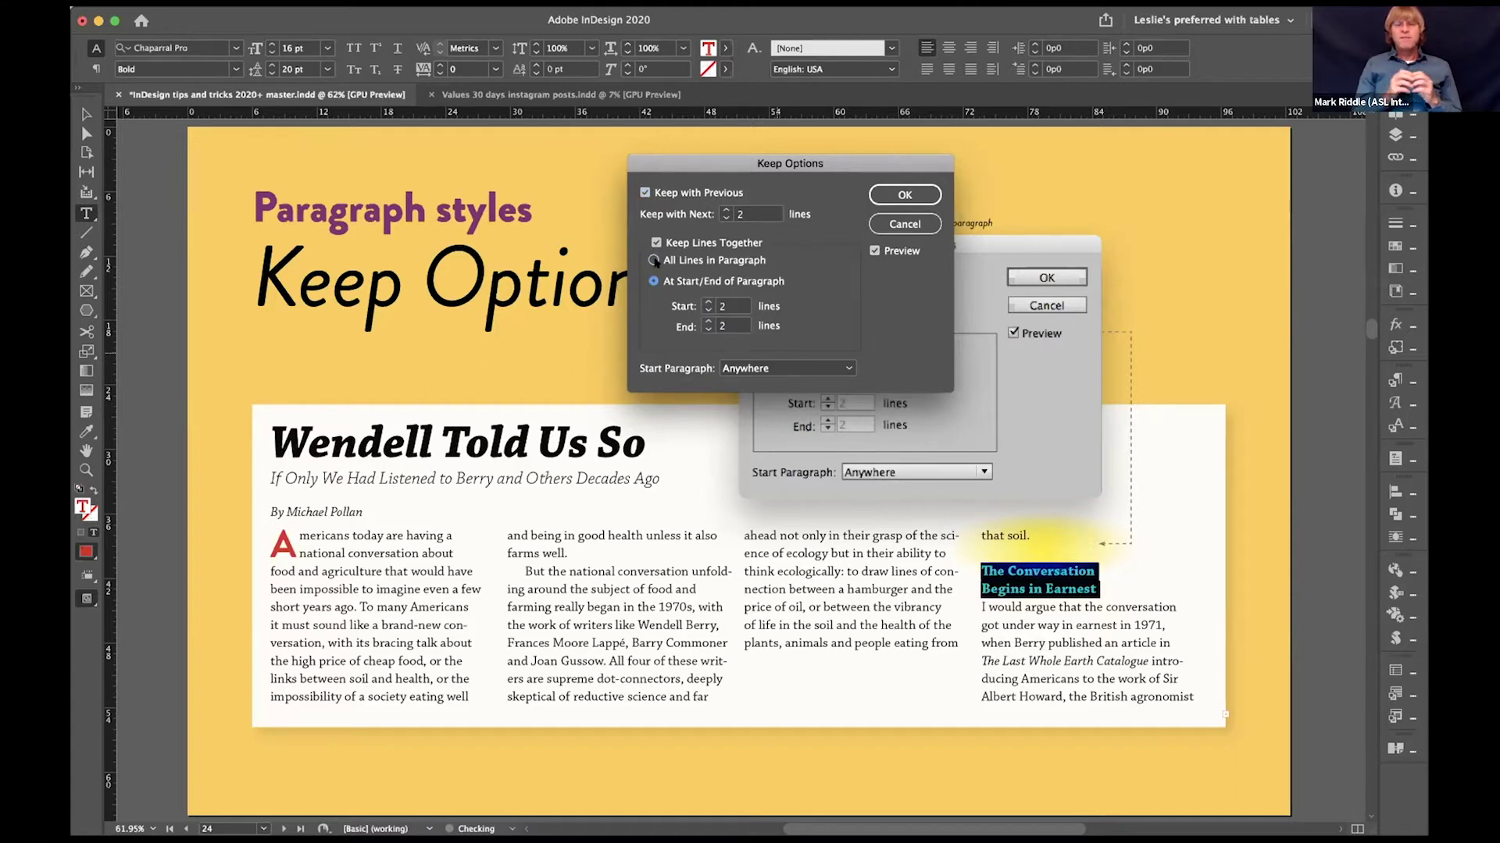
pyautogui.click(905, 225)
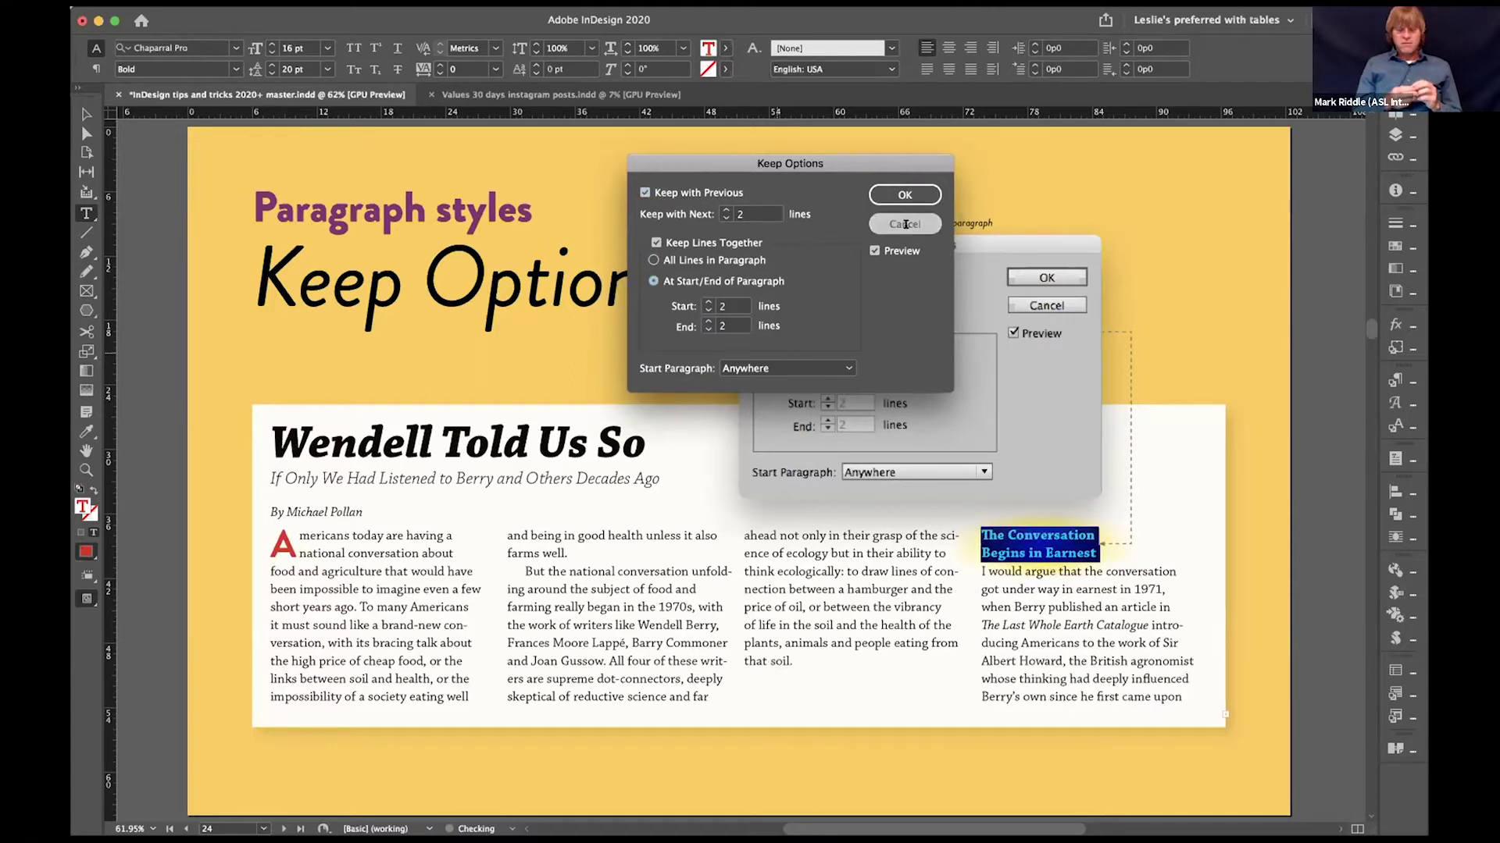
# Step: Leave text editing for the Selection tool and advance to page 25
pyautogui.click(970, 571)
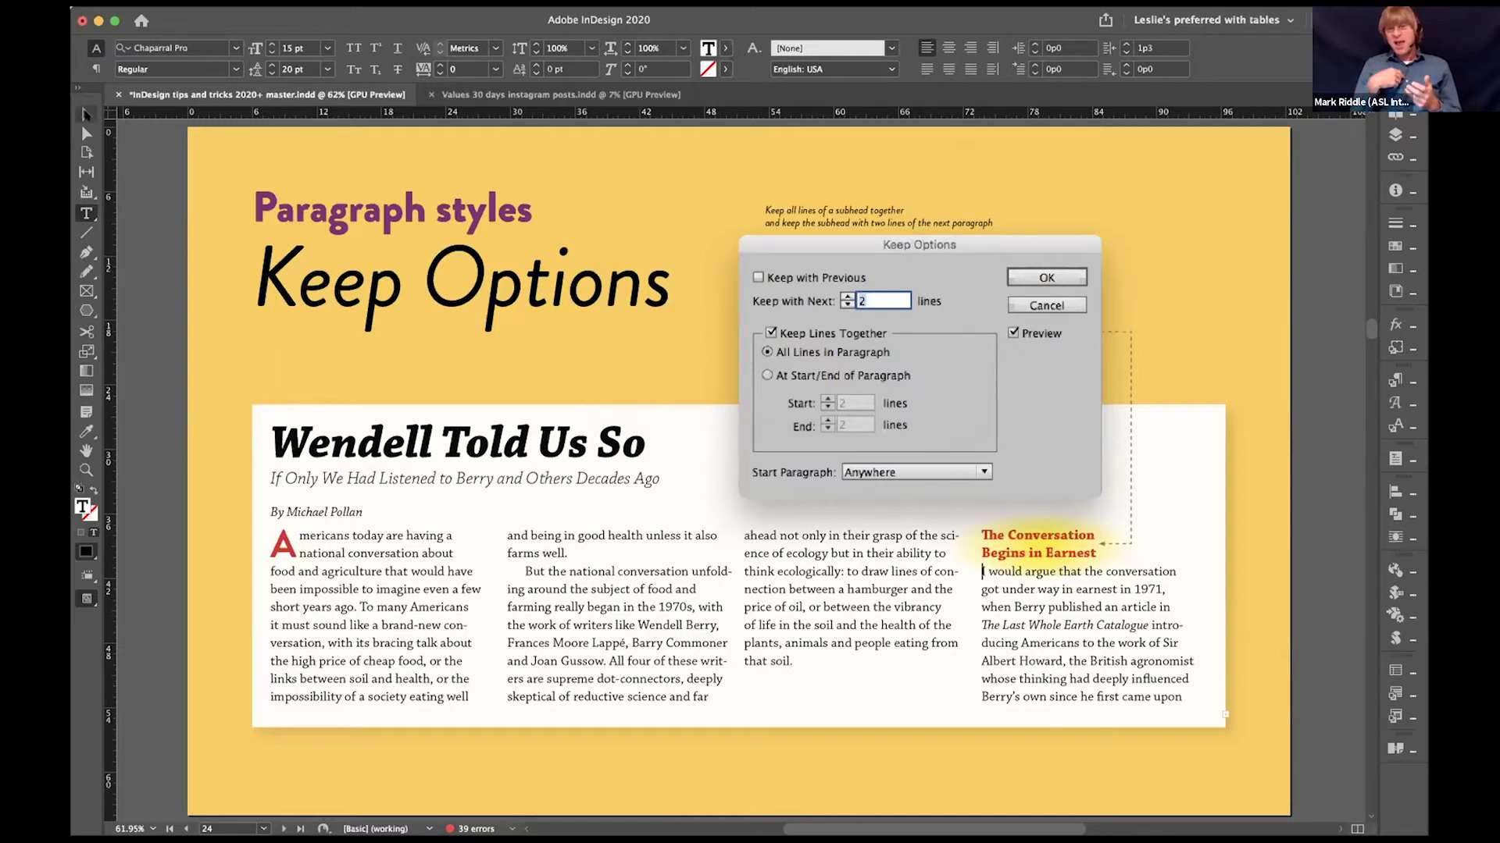
pyautogui.press('Escape')
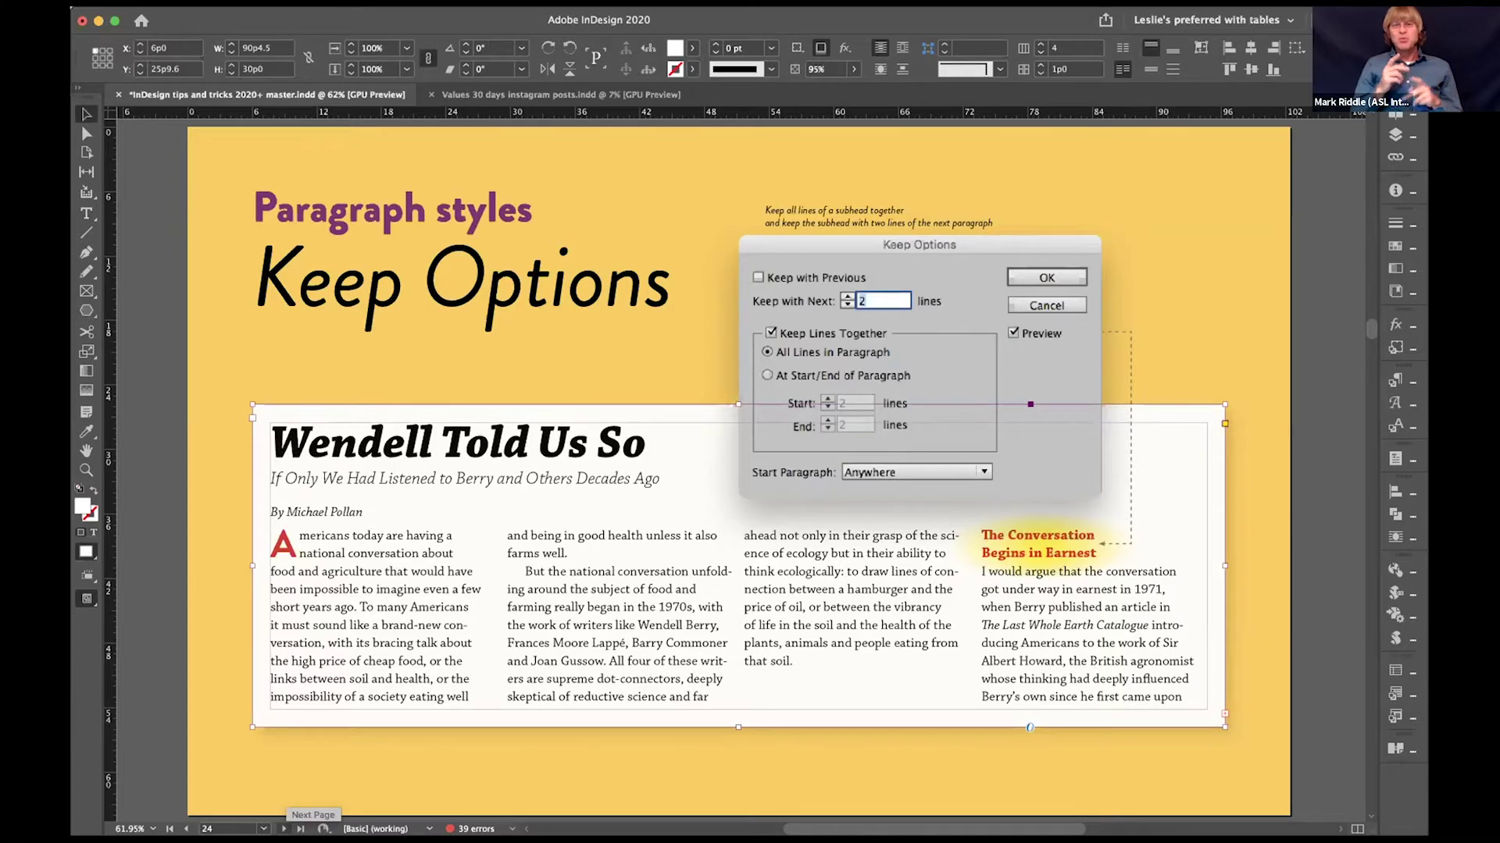
pyautogui.click(284, 829)
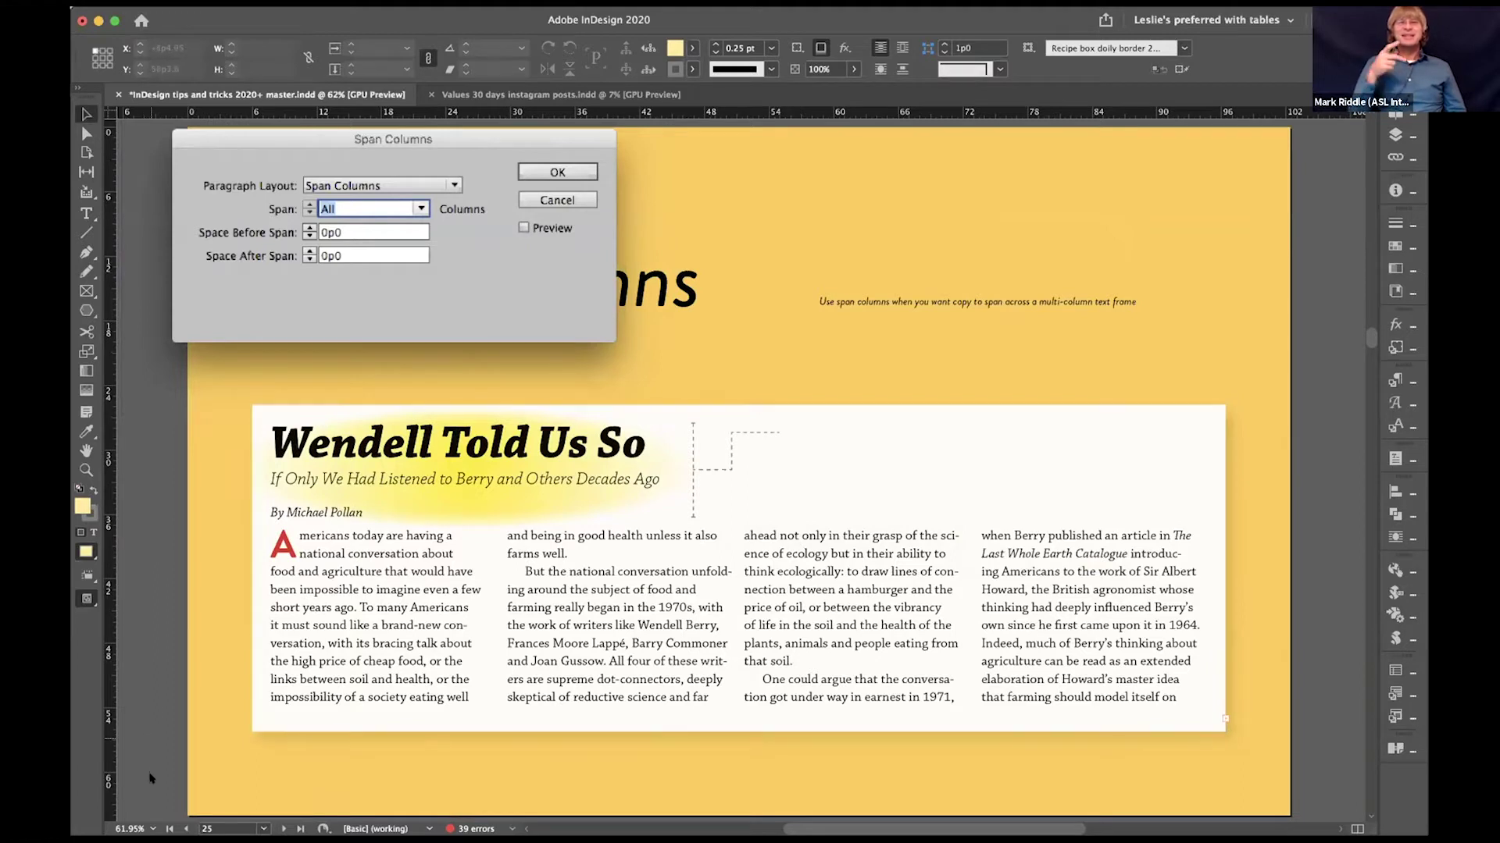
# Step: Select the article's byline on page 25, try Span 3 on it, and set it back to Span All
pyautogui.click(515, 562)
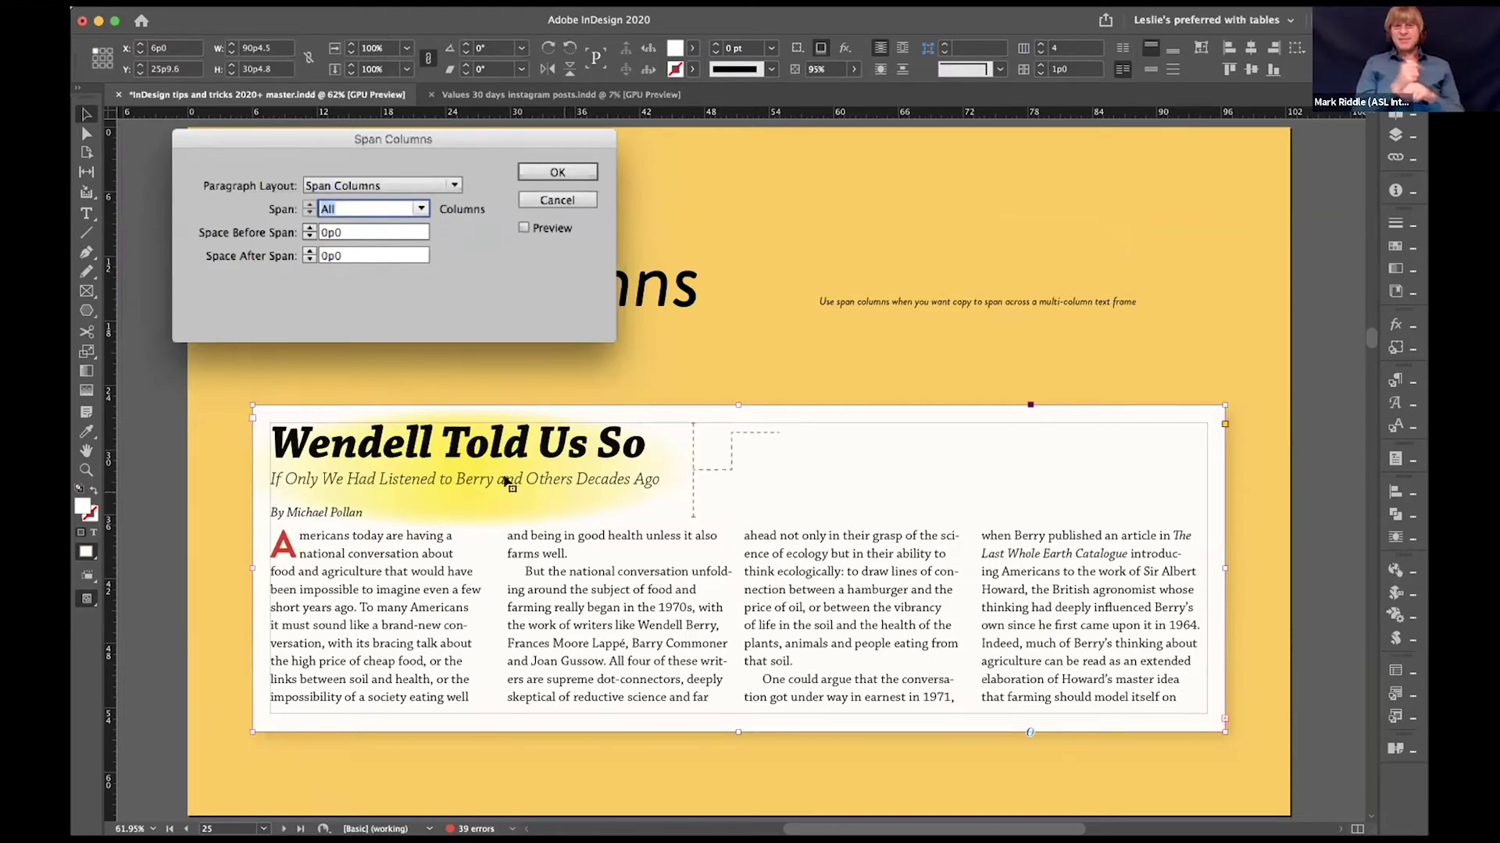
pyautogui.click(86, 213)
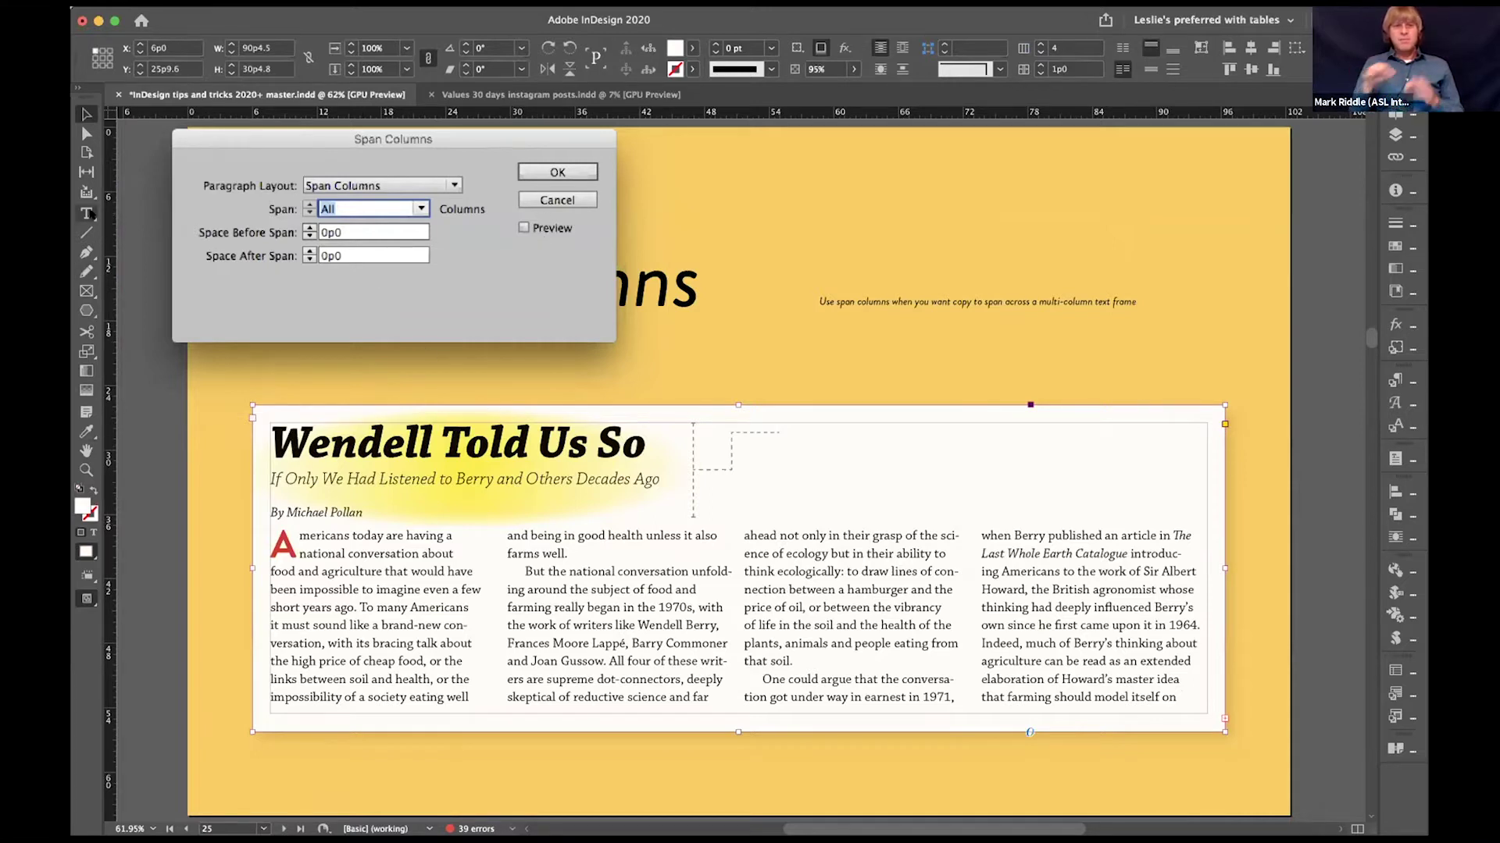
pyautogui.moveTo(273, 443); pyautogui.dragTo(685, 508)
pyautogui.tripleClick(325, 525)
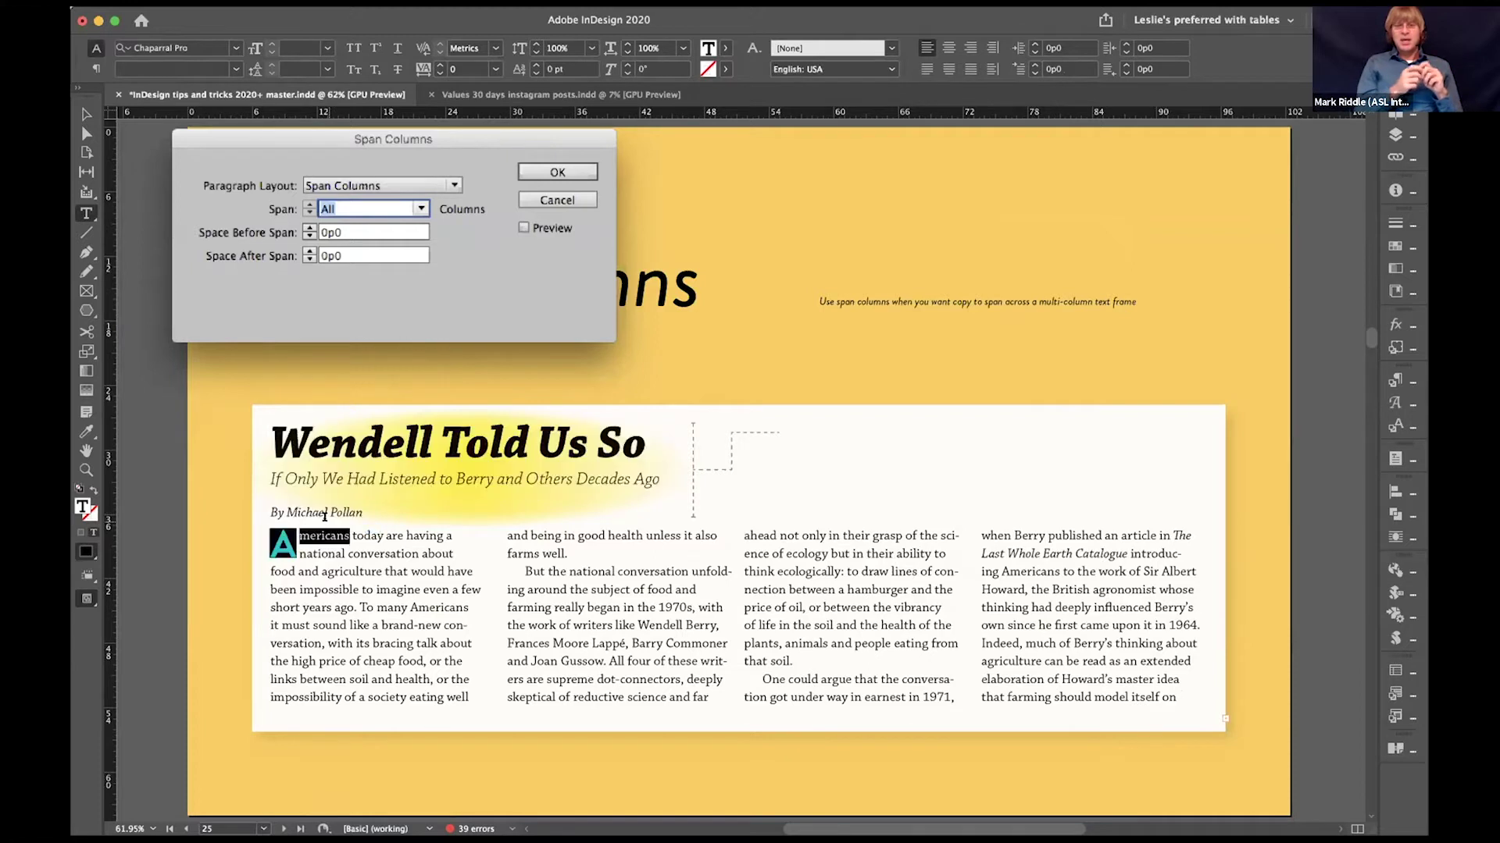
pyautogui.tripleClick(325, 509)
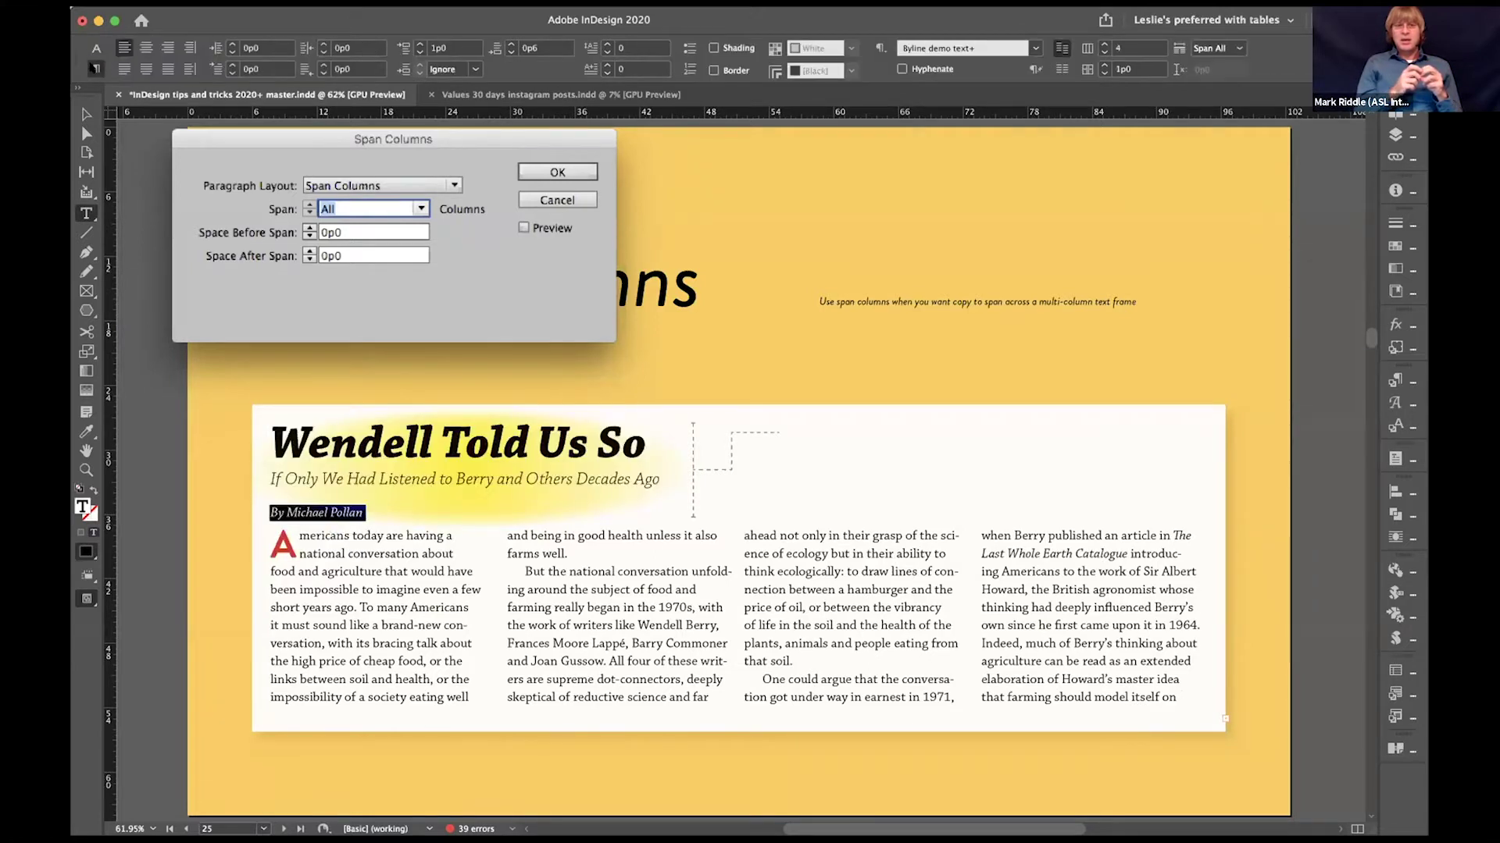
pyautogui.click(1231, 50)
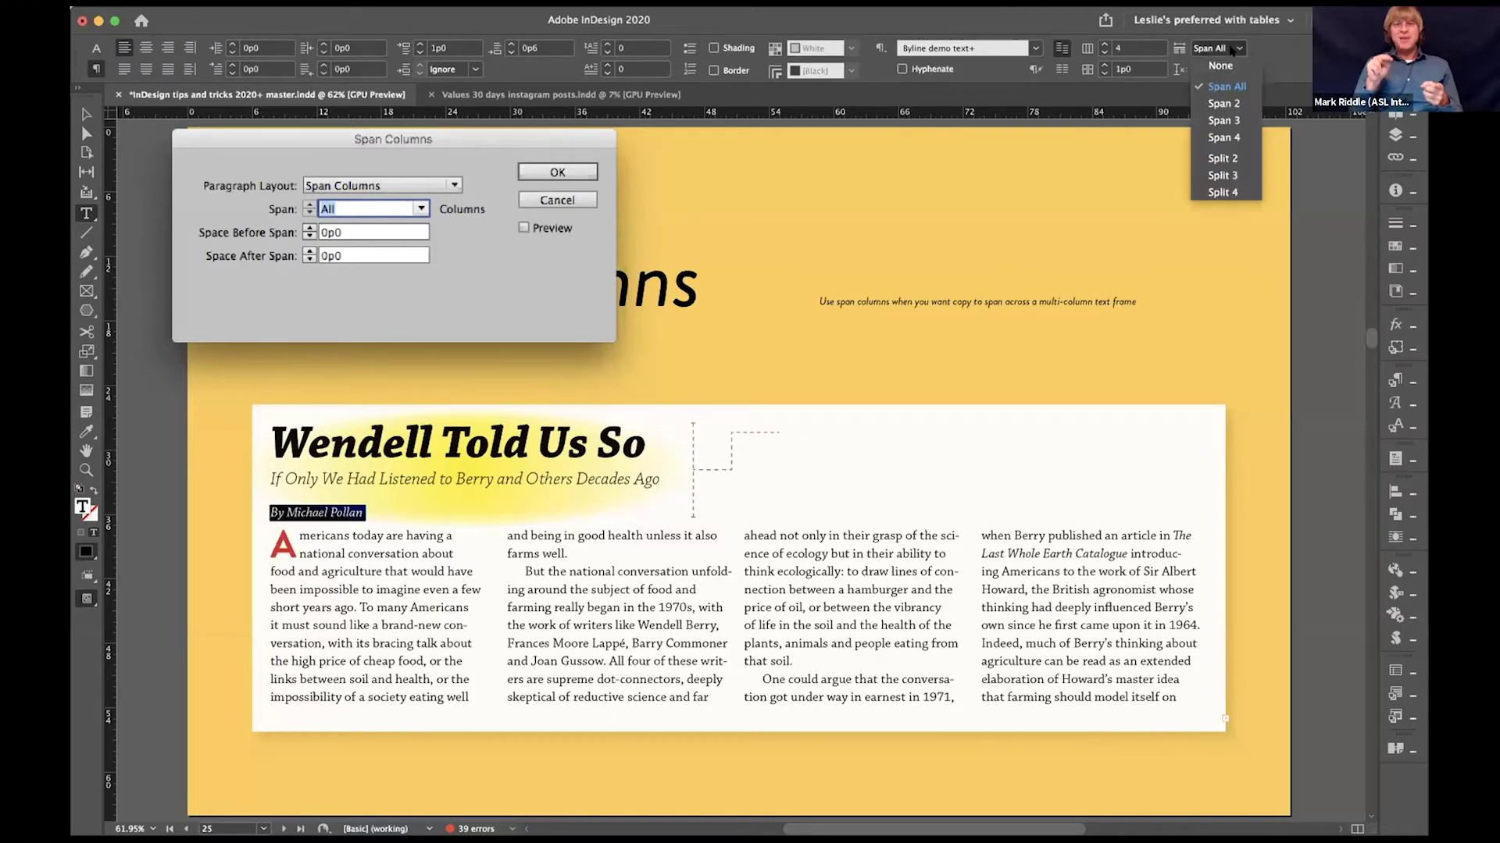
pyautogui.click(1230, 128)
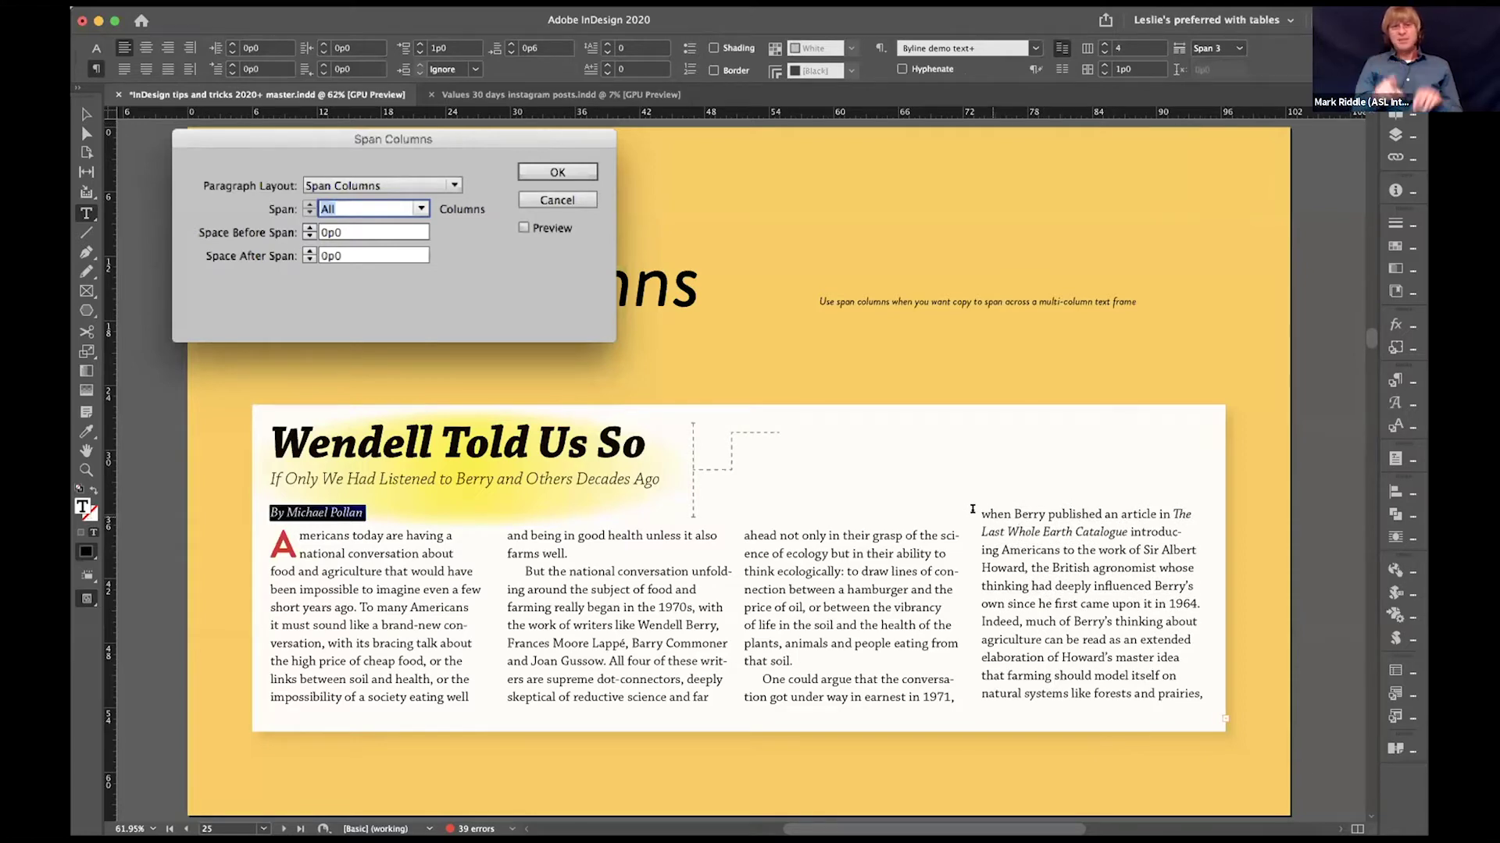
pyautogui.click(1237, 50)
pyautogui.click(1207, 88)
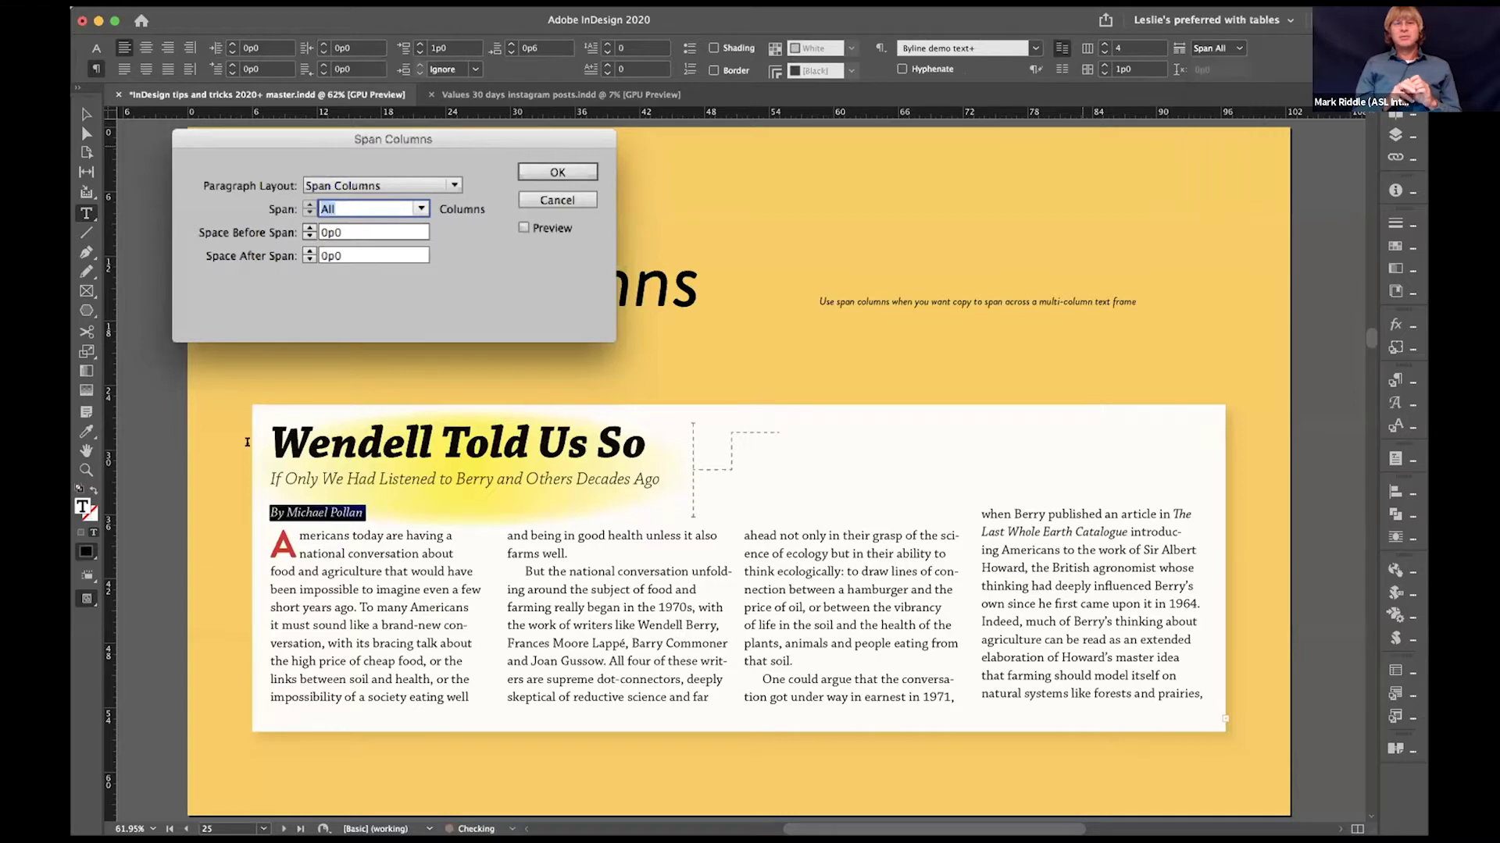
# Step: Set the headline "Wendell Told Us So", its subhead and the byline to Span 2, and return to the Selection tool
pyautogui.moveTo(269, 435); pyautogui.dragTo(520, 508)
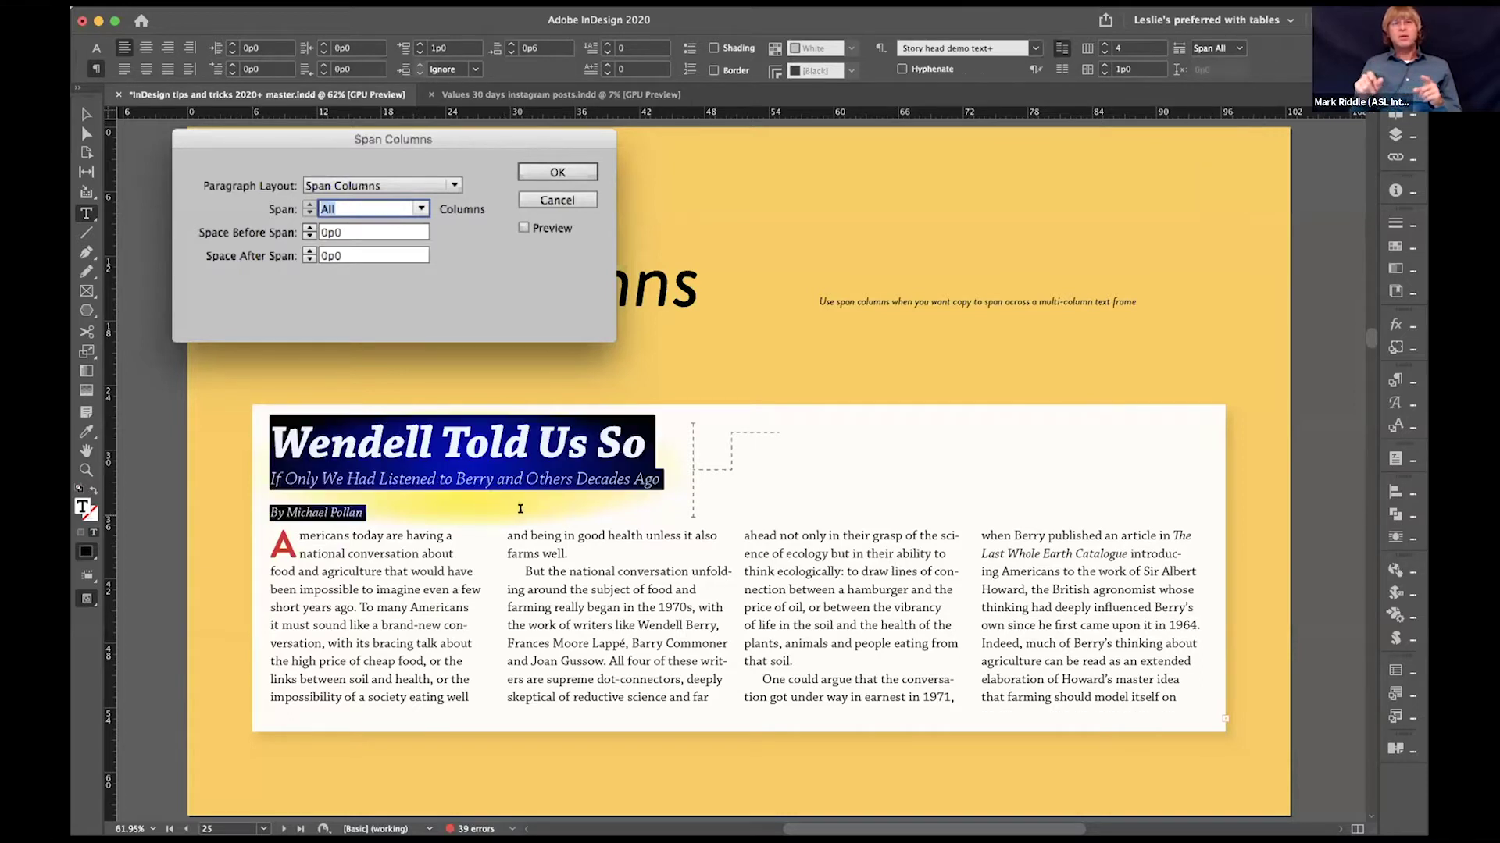
pyautogui.click(1238, 49)
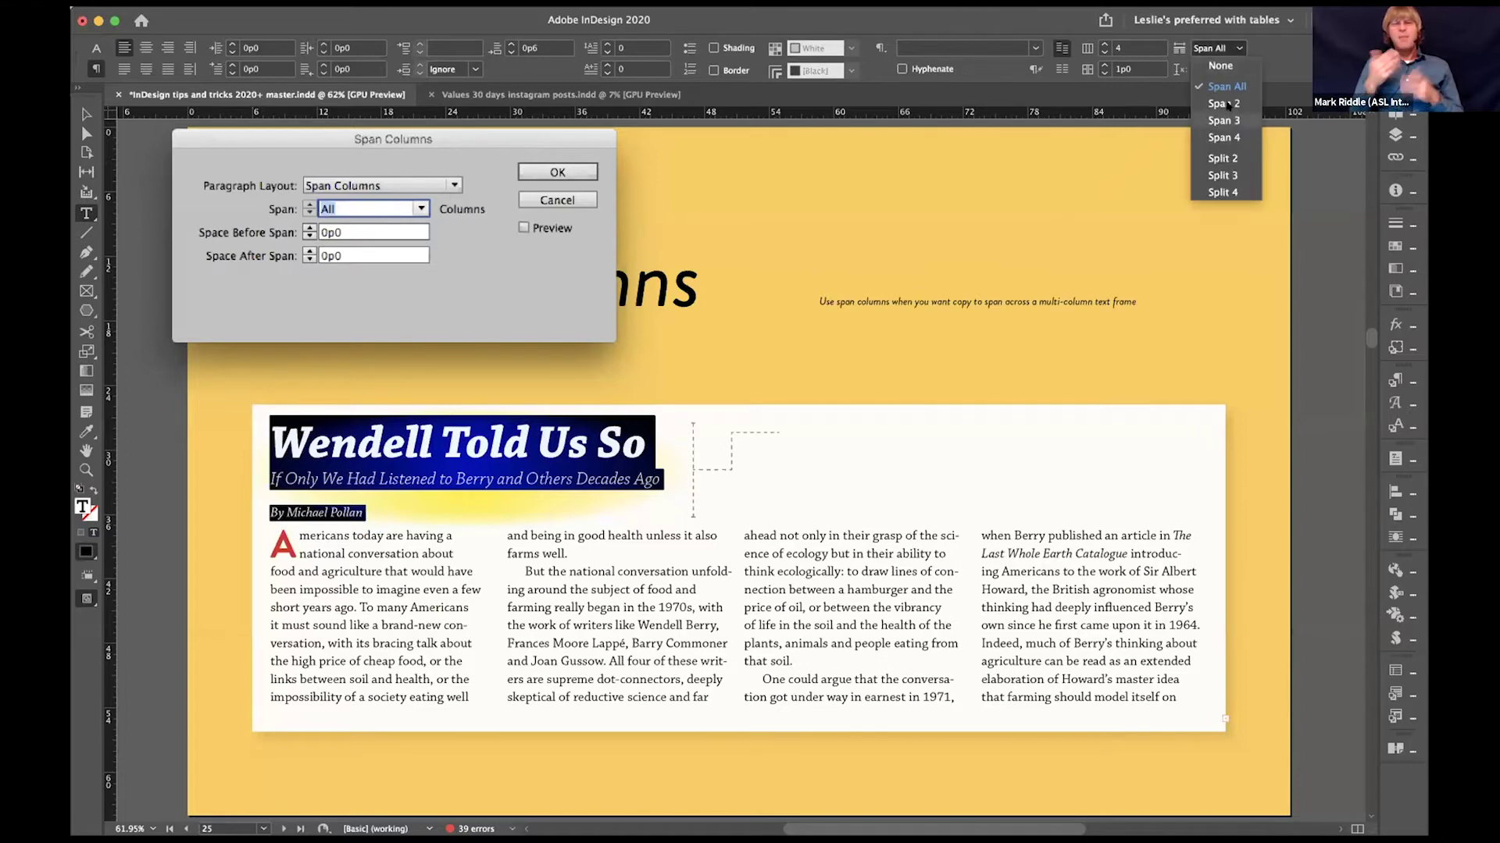
pyautogui.click(1225, 104)
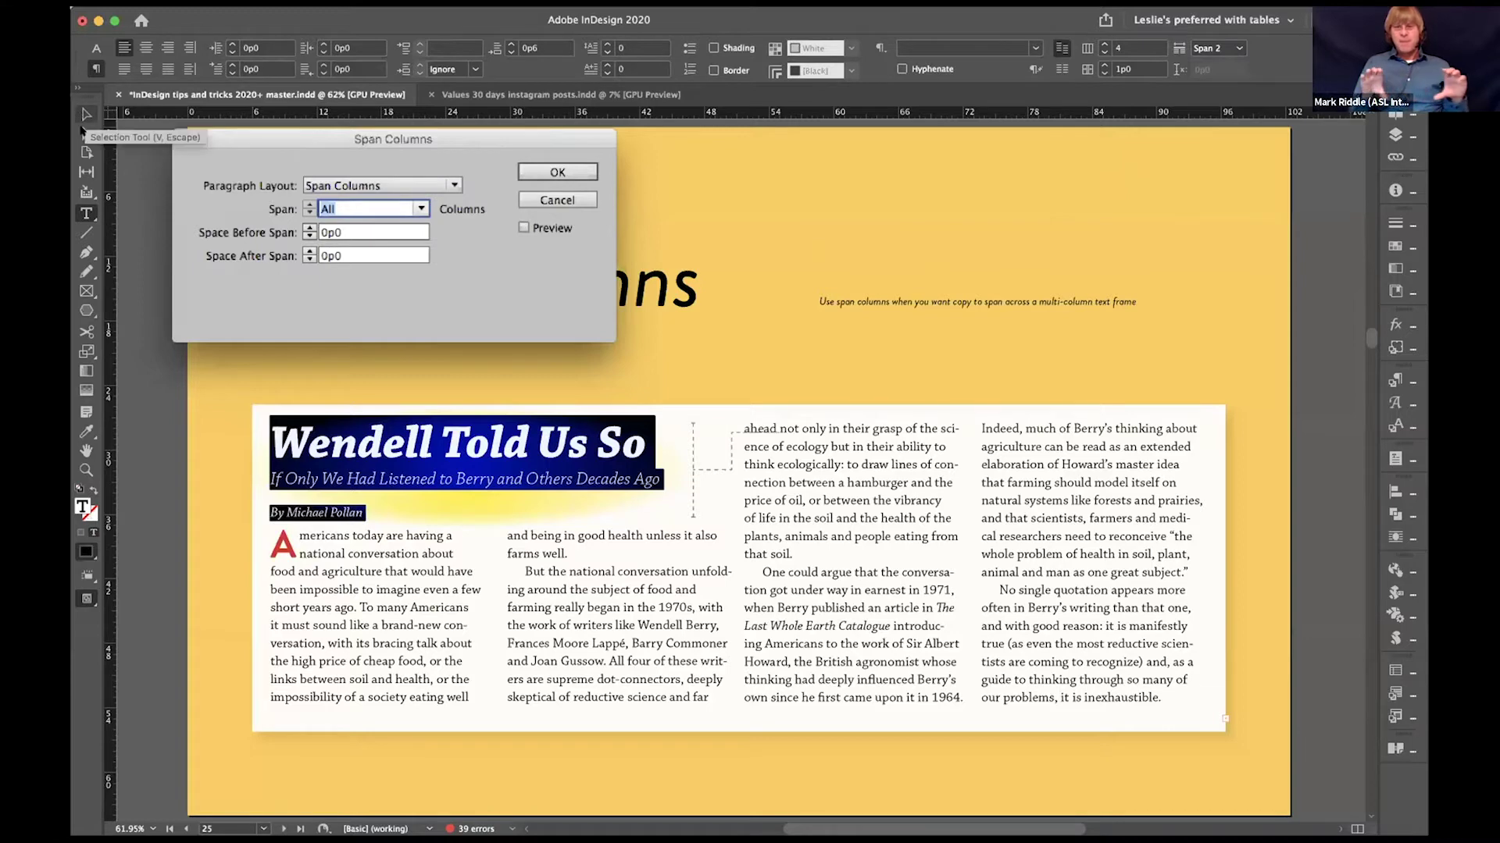
pyautogui.click(86, 114)
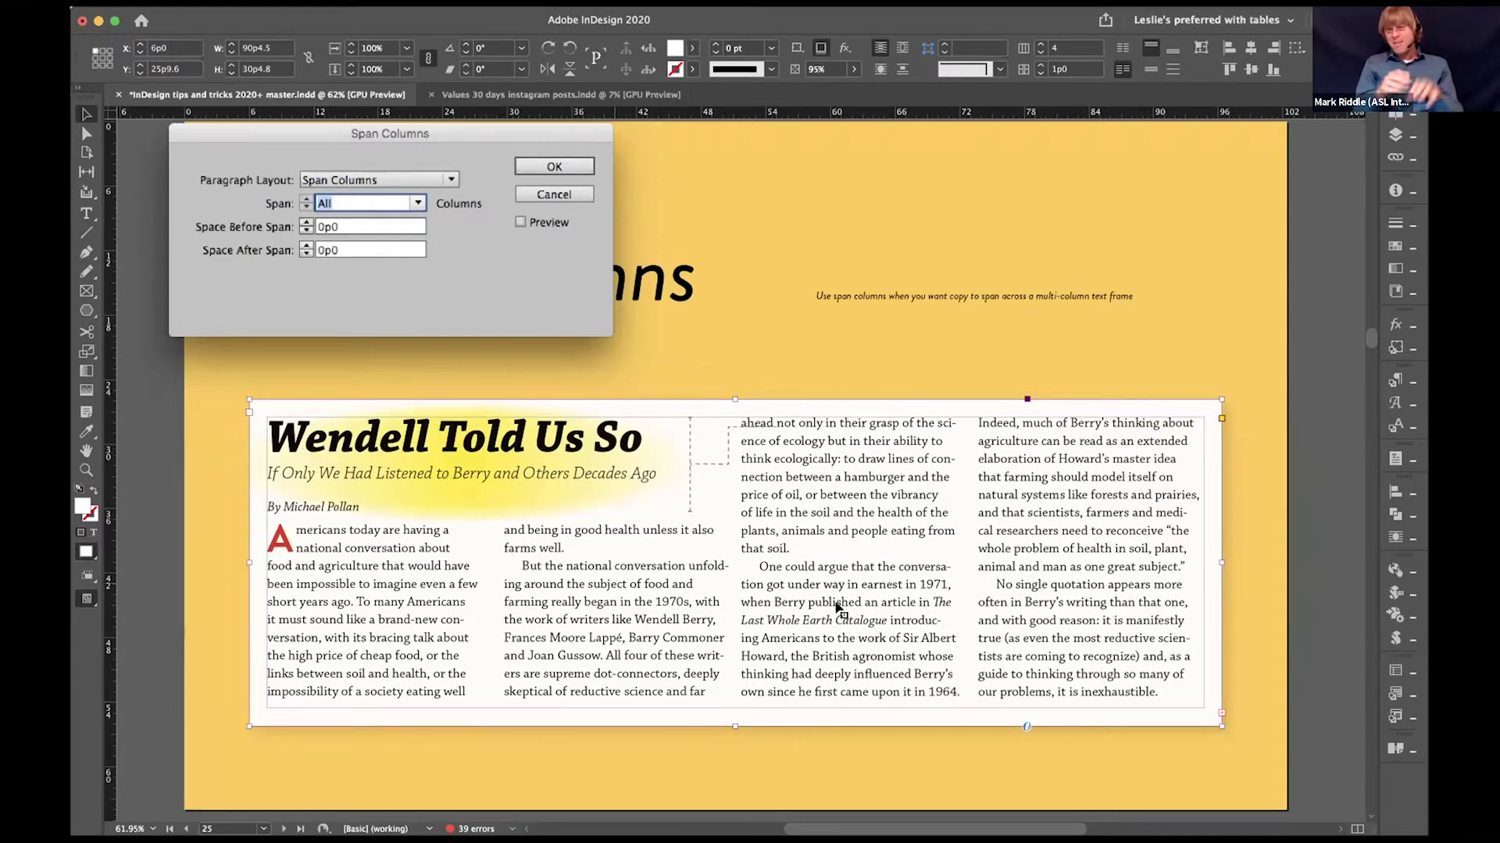
# Step: Try moving the article's text frame upward over the page heading, undo the move, and clear the selection
pyautogui.moveTo(836, 601); pyautogui.dragTo(876, 443)
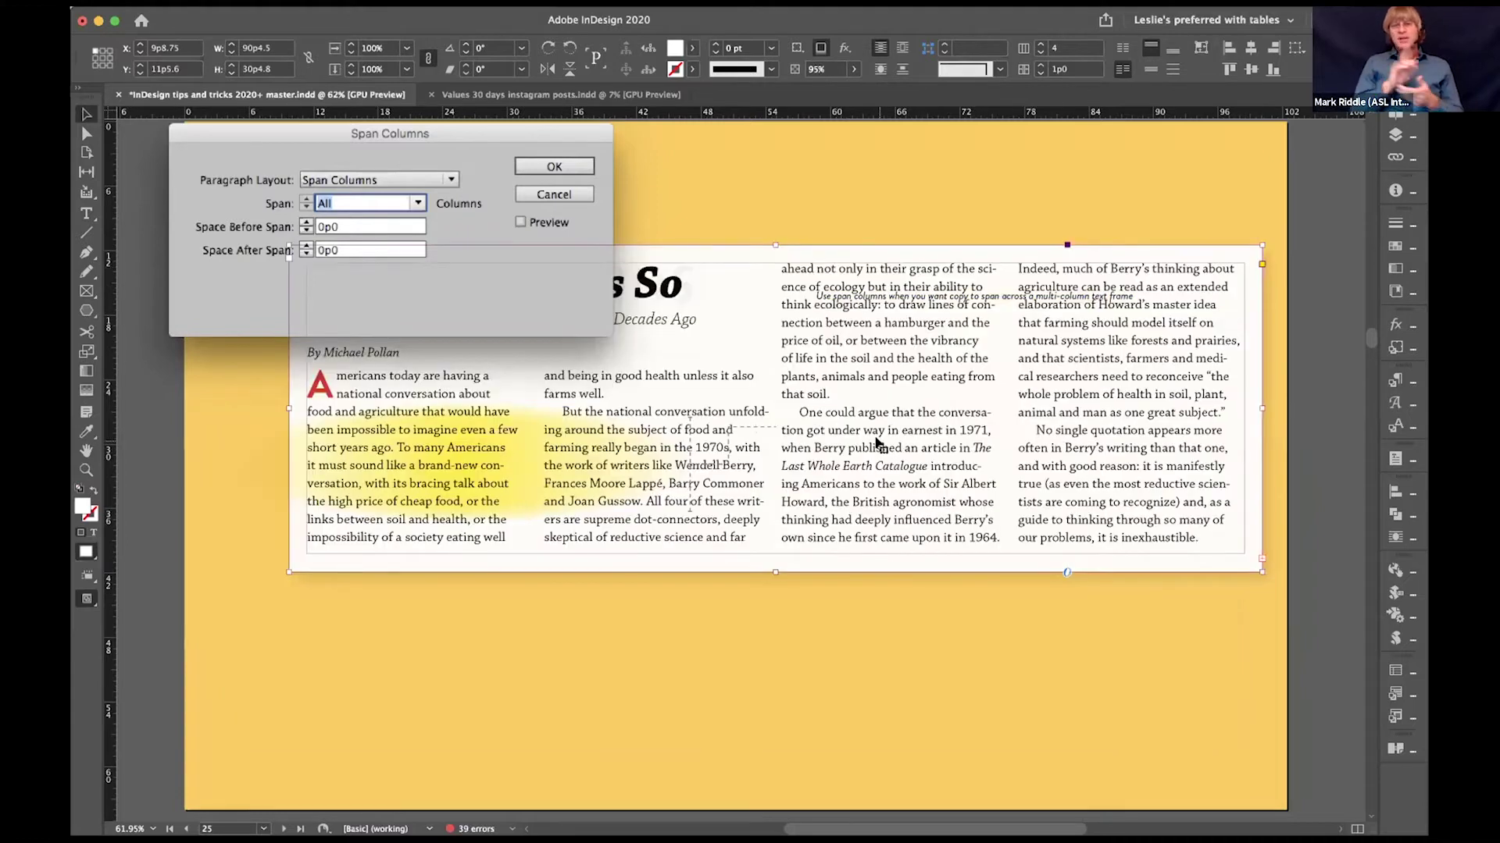
pyautogui.press('super+z')
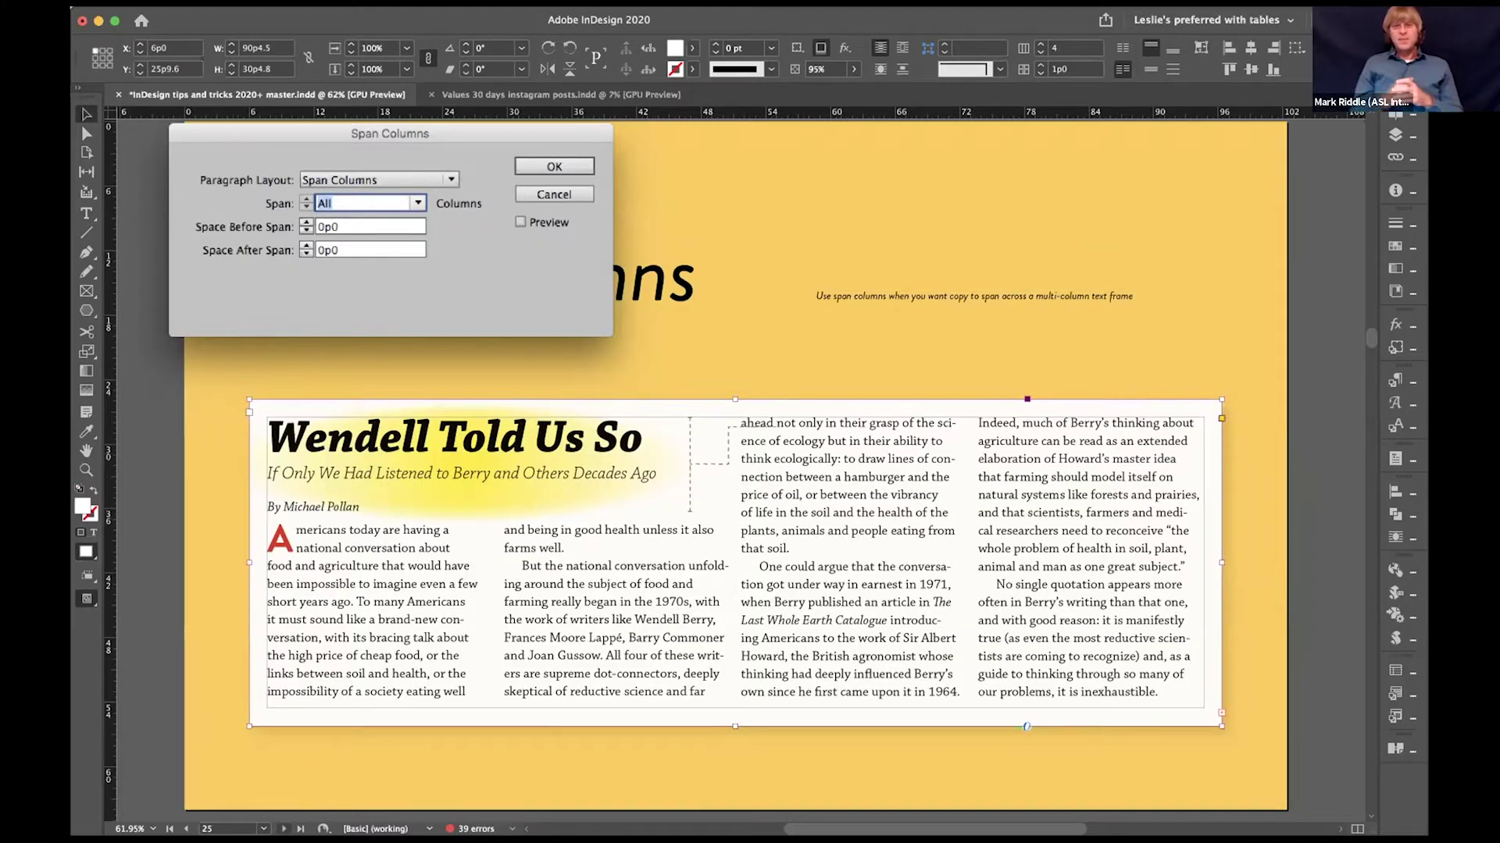
pyautogui.click(391, 264)
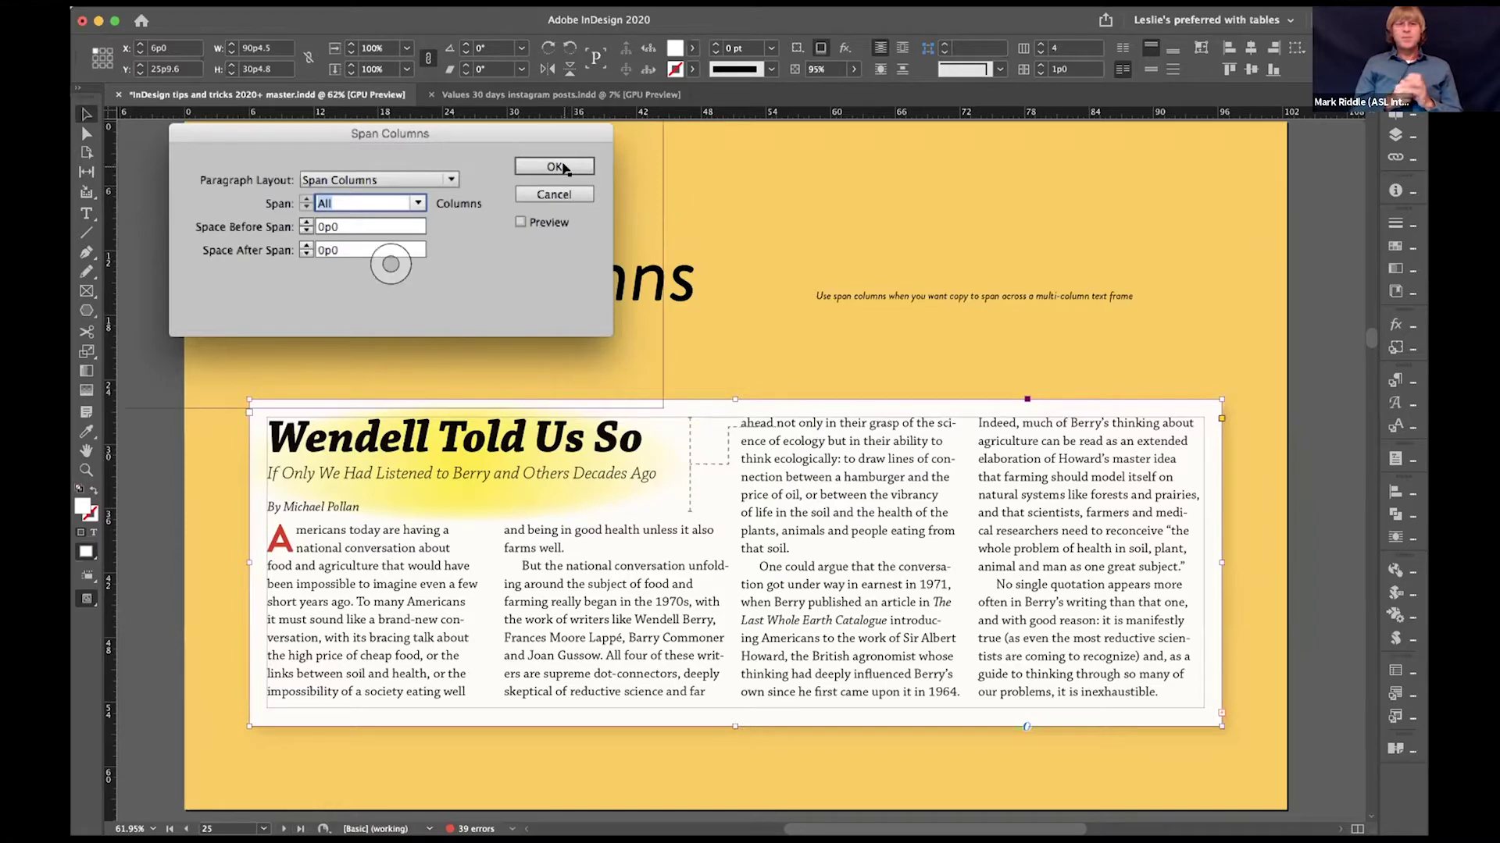
pyautogui.moveTo(391, 264)
pyautogui.mouseDown()
pyautogui.moveTo(530, 282)
pyautogui.moveTo(390, 264)
pyautogui.mouseUp()
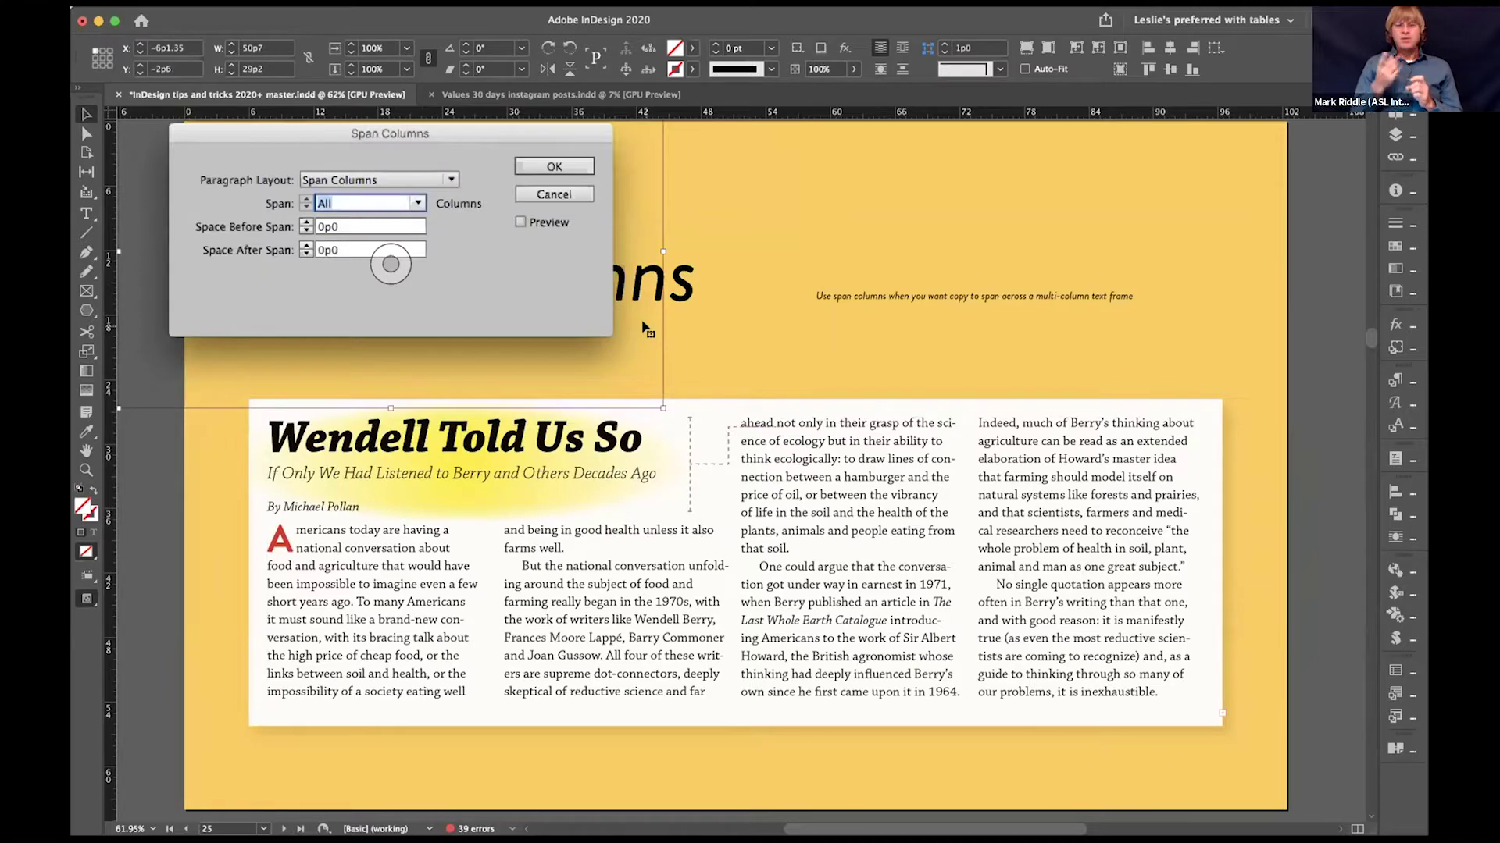
pyautogui.click(642, 328)
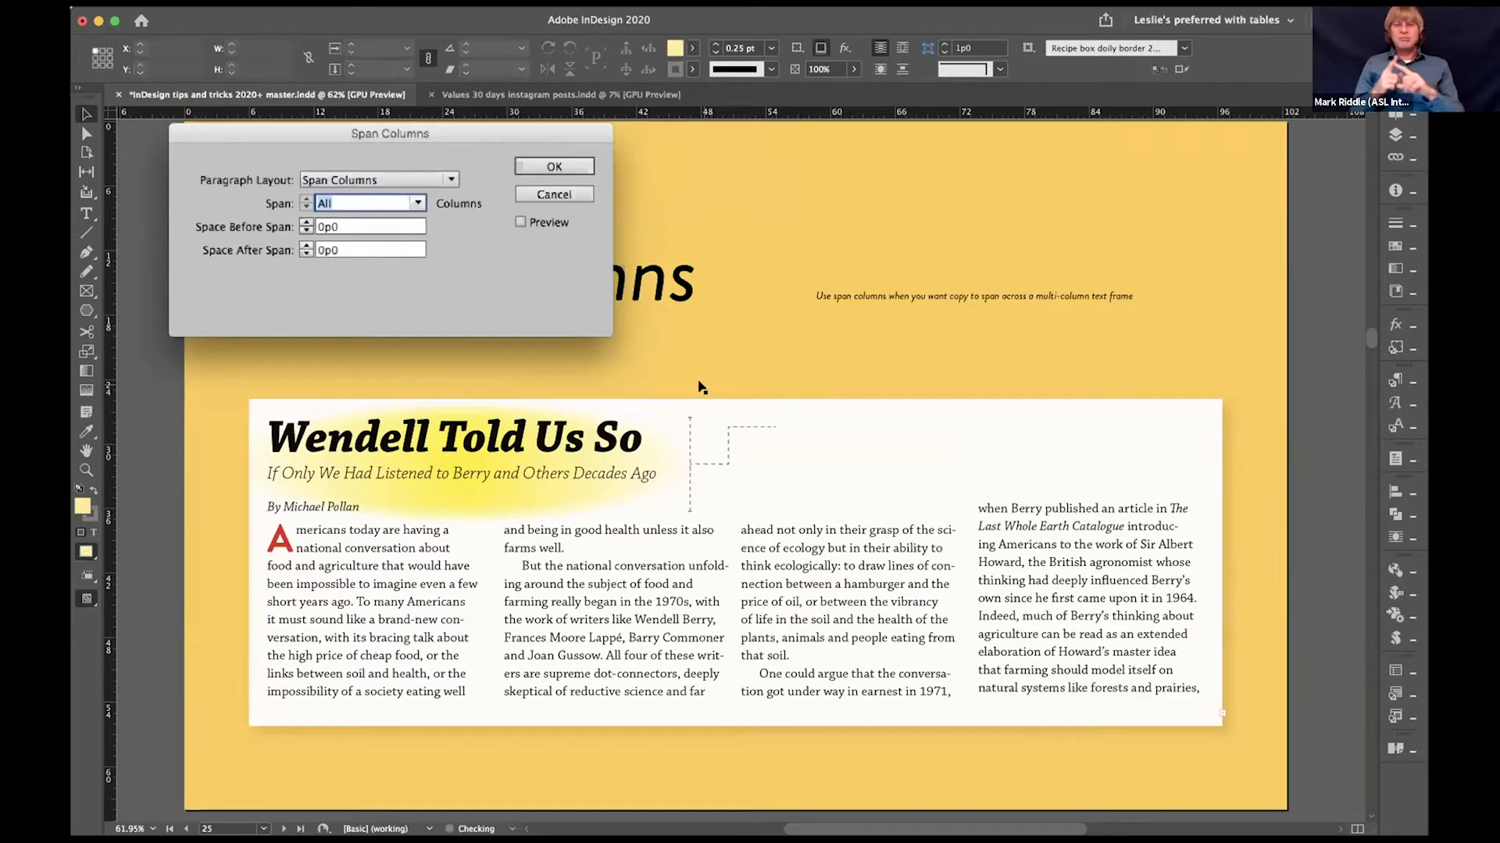
# Step: Undo the column span changes and the earlier move of the Span Columns dialog image, and advance to page 26
pyautogui.press('super+z')
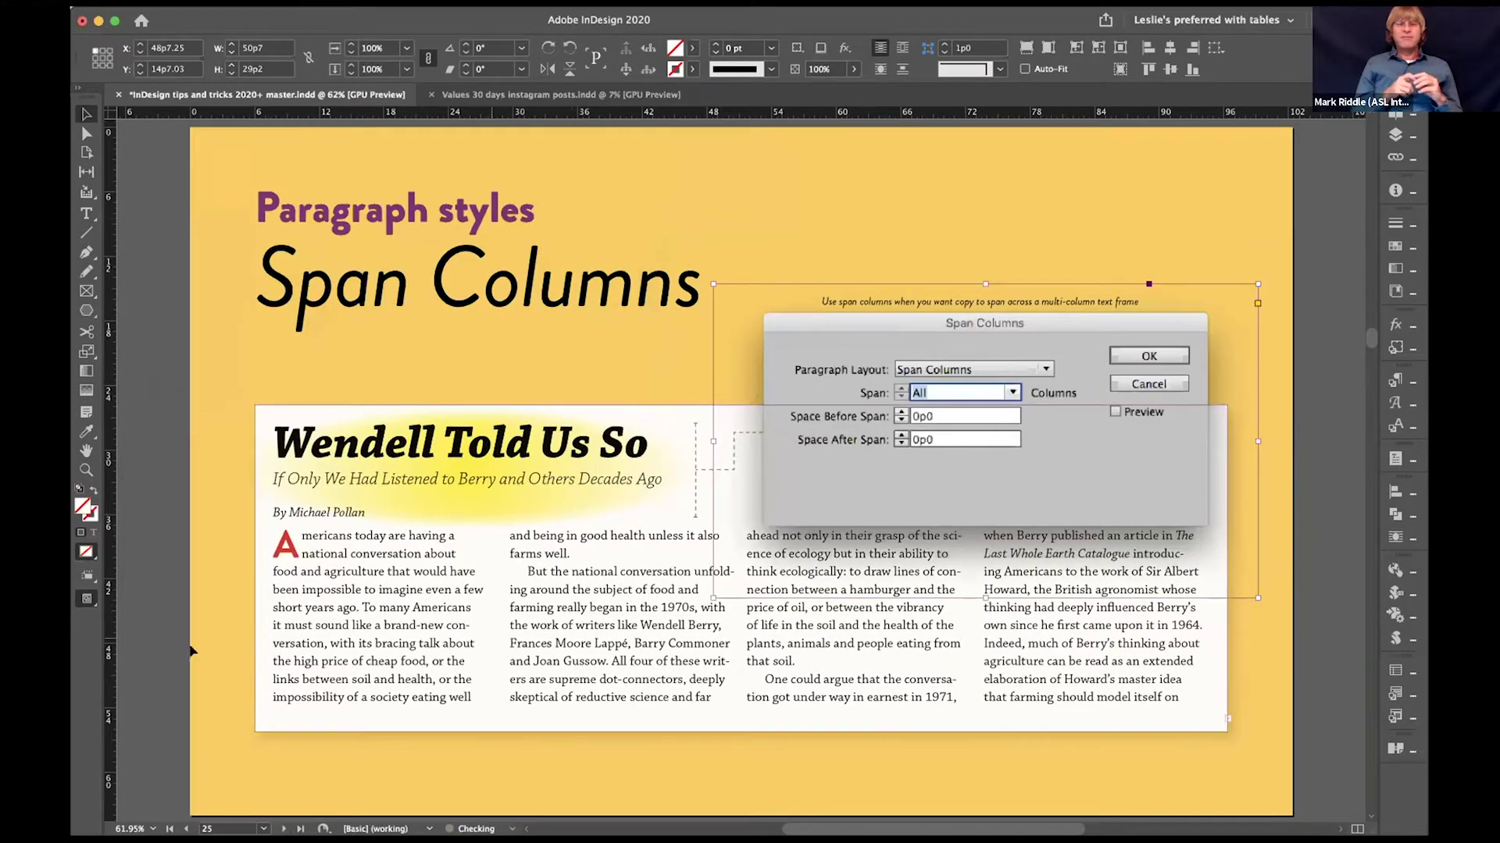
pyautogui.click(986, 441)
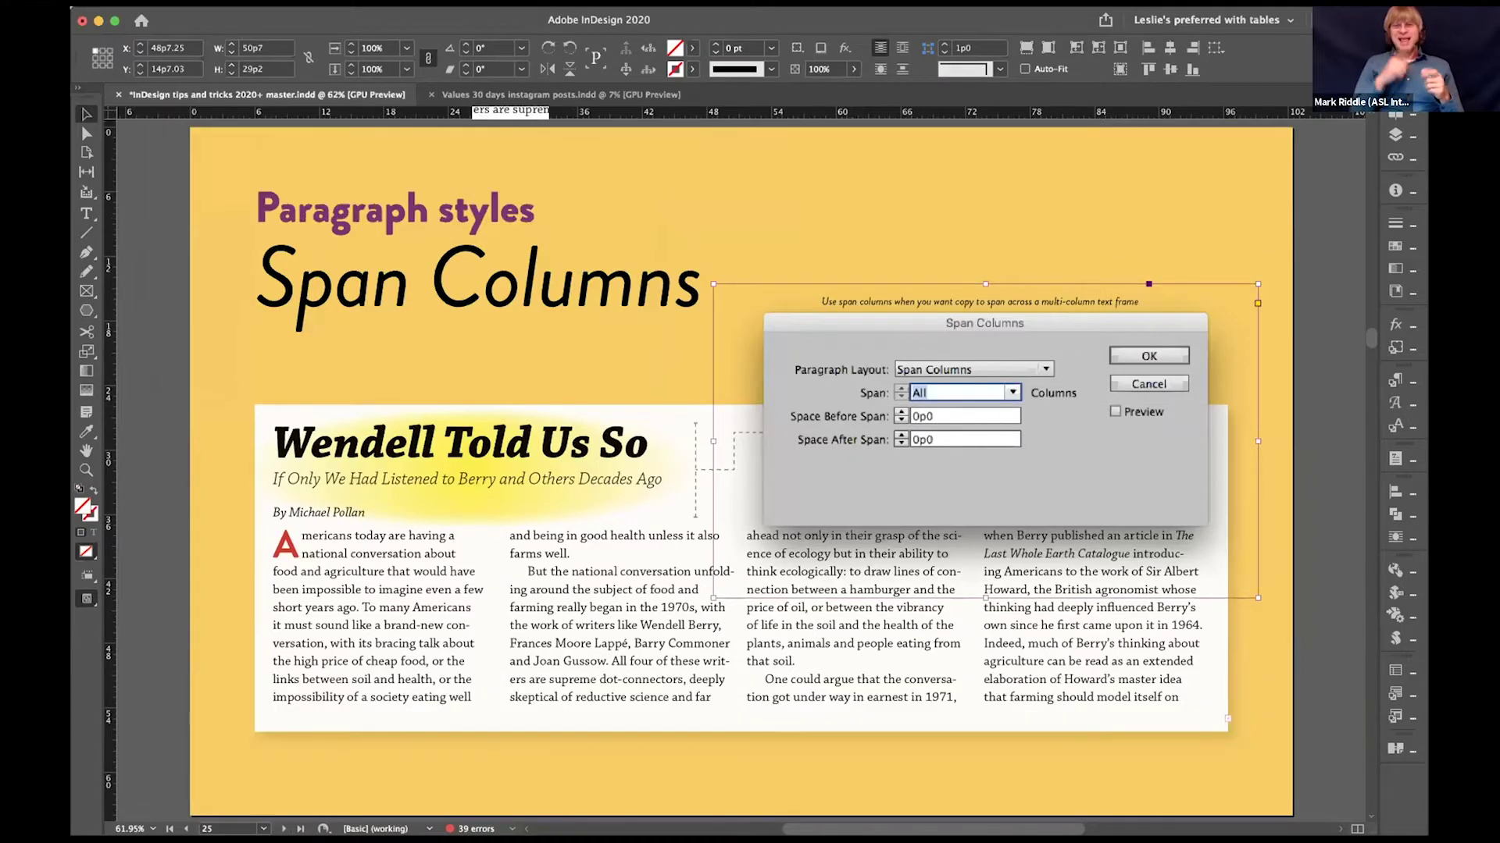
pyautogui.press('pagedown')
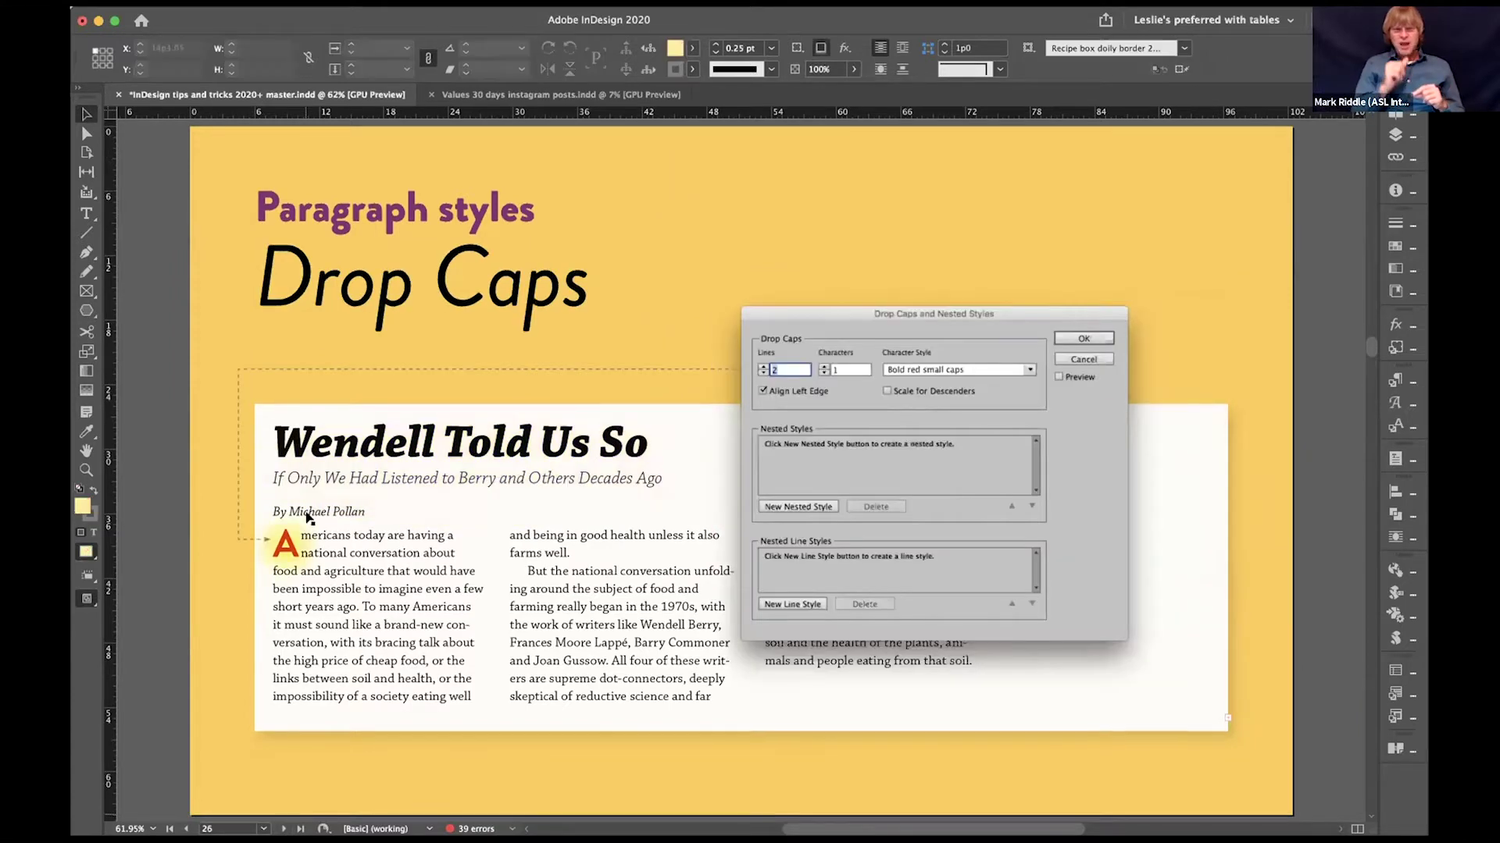
pyautogui.click(934, 490)
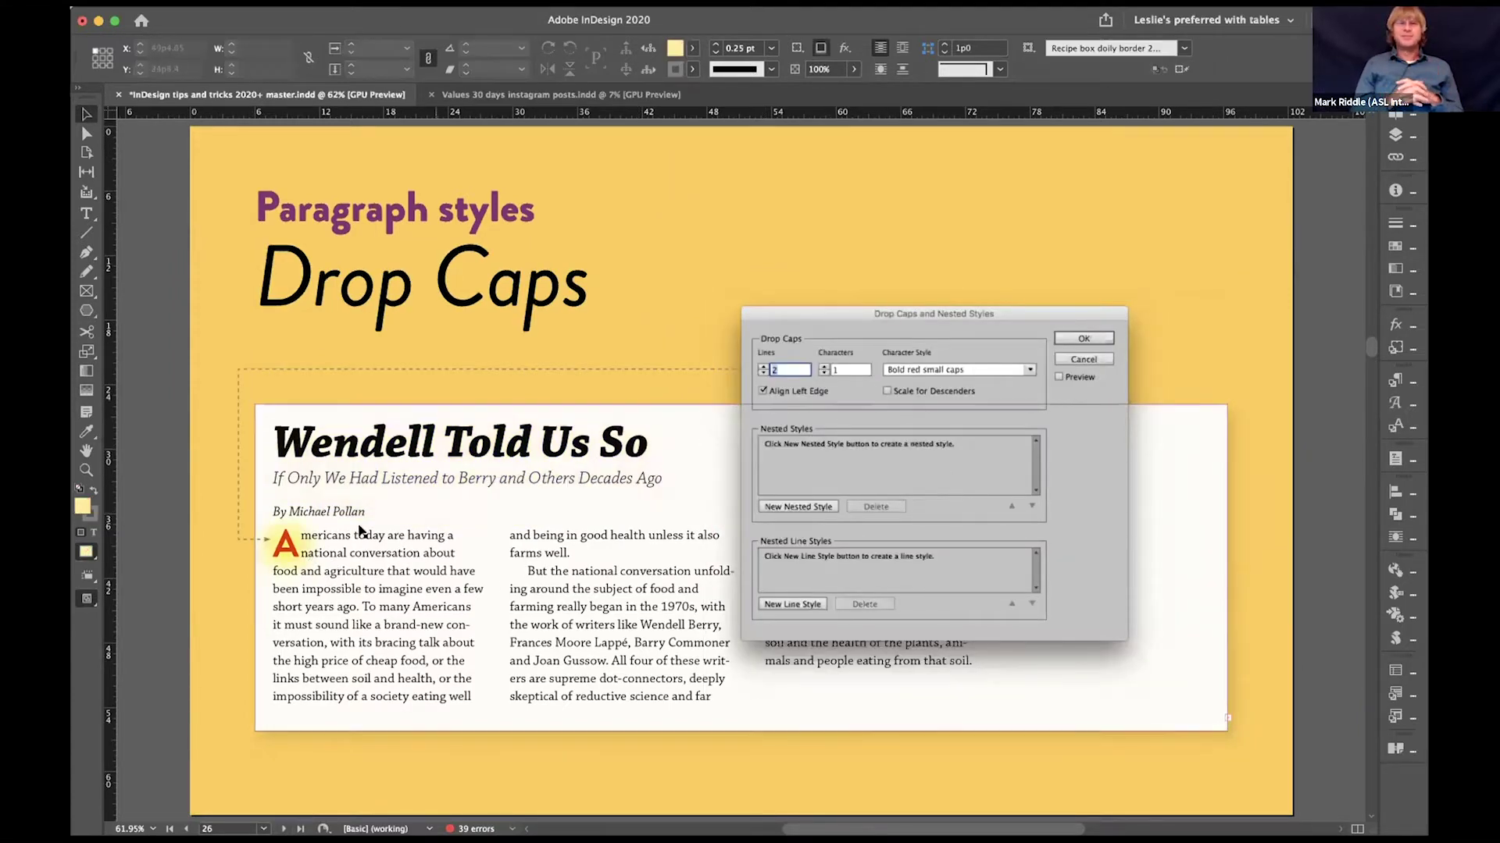
pyautogui.click(279, 552)
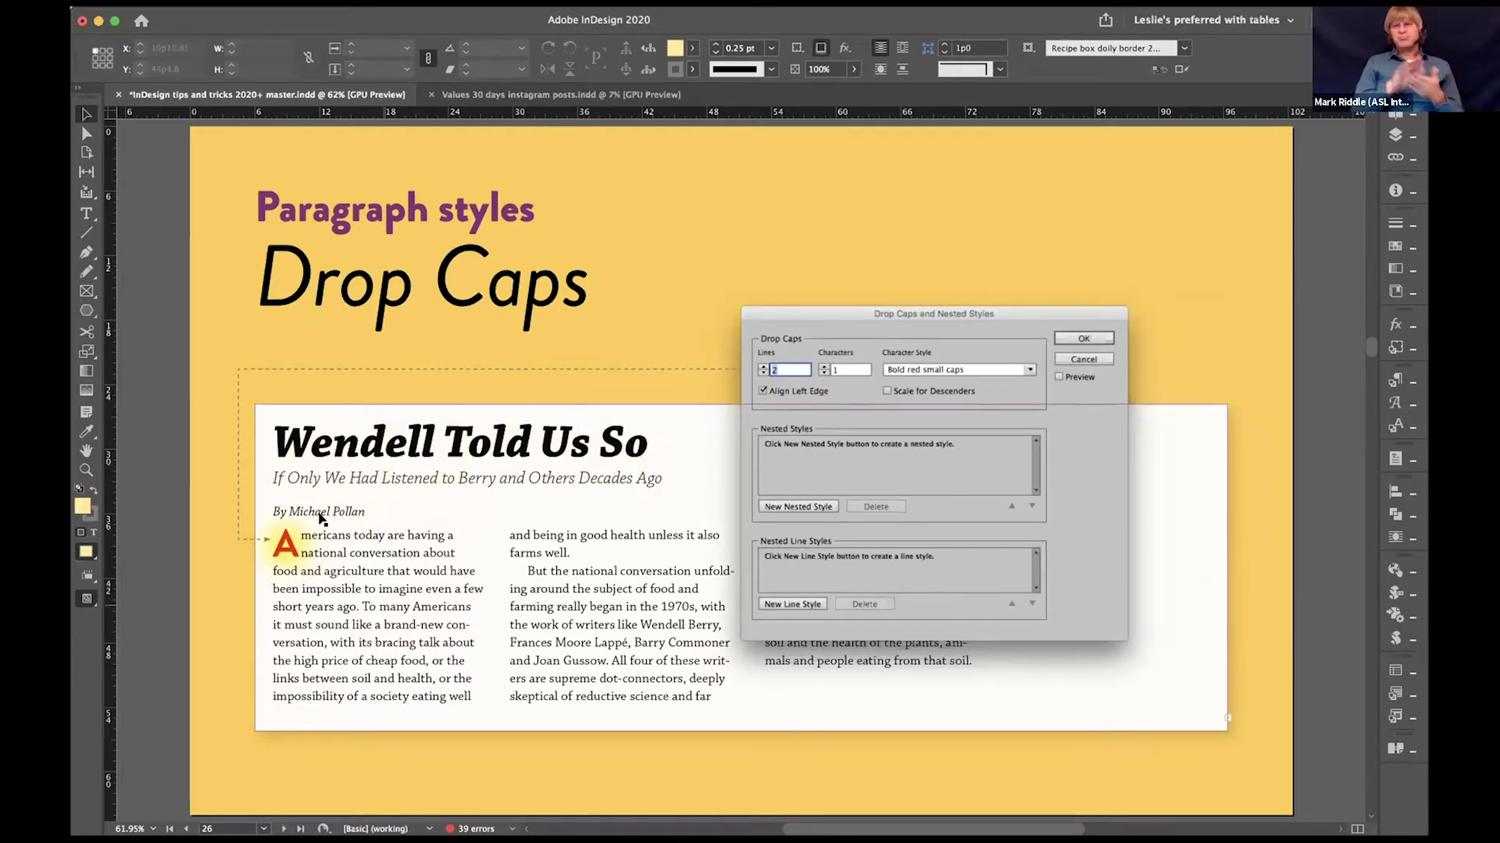
pyautogui.click(934, 490)
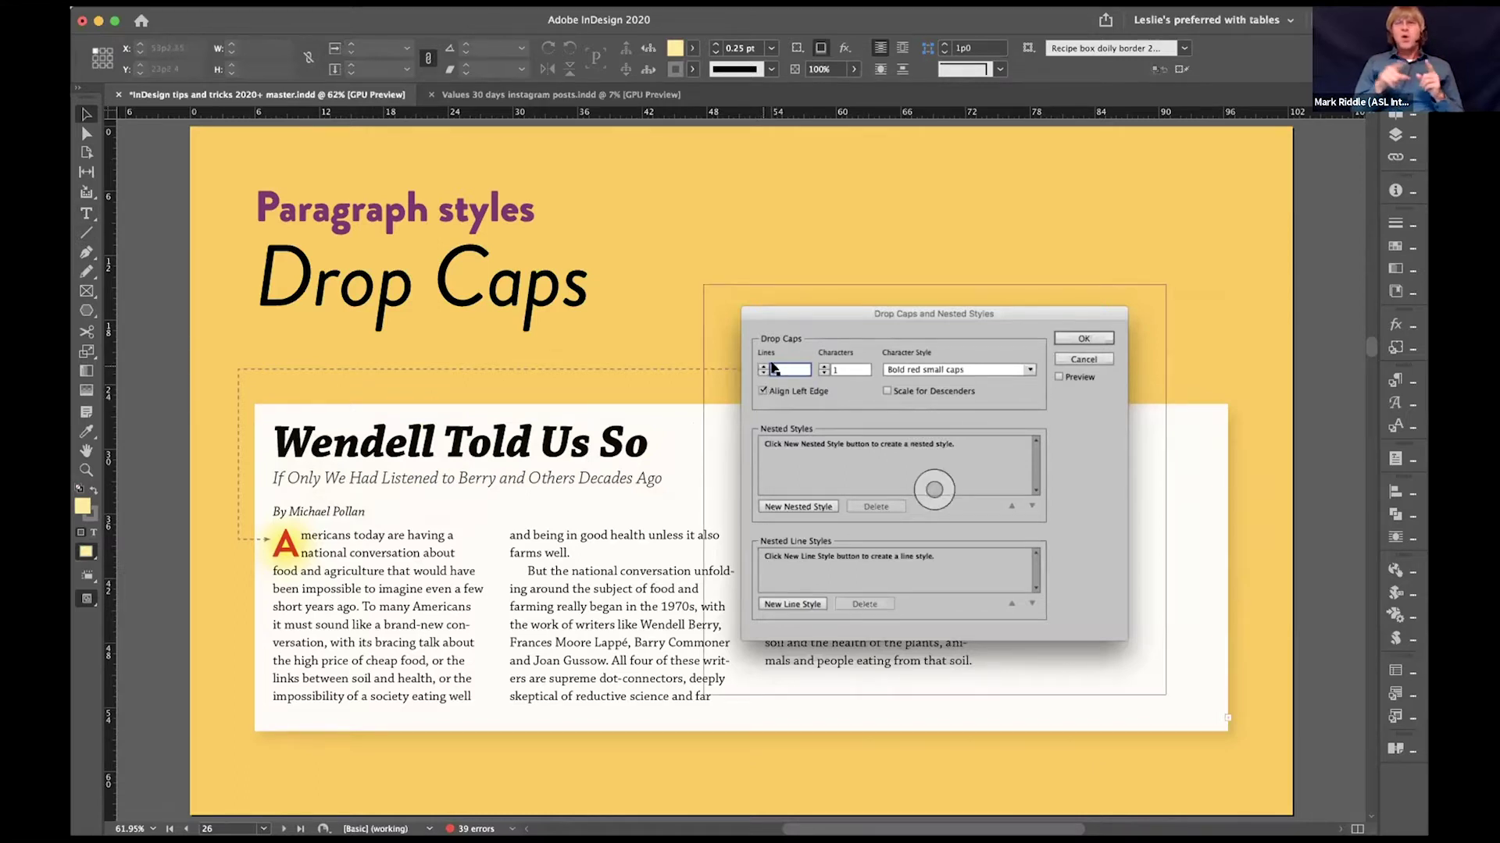
pyautogui.click(768, 368)
pyautogui.doubleClick(770, 369)
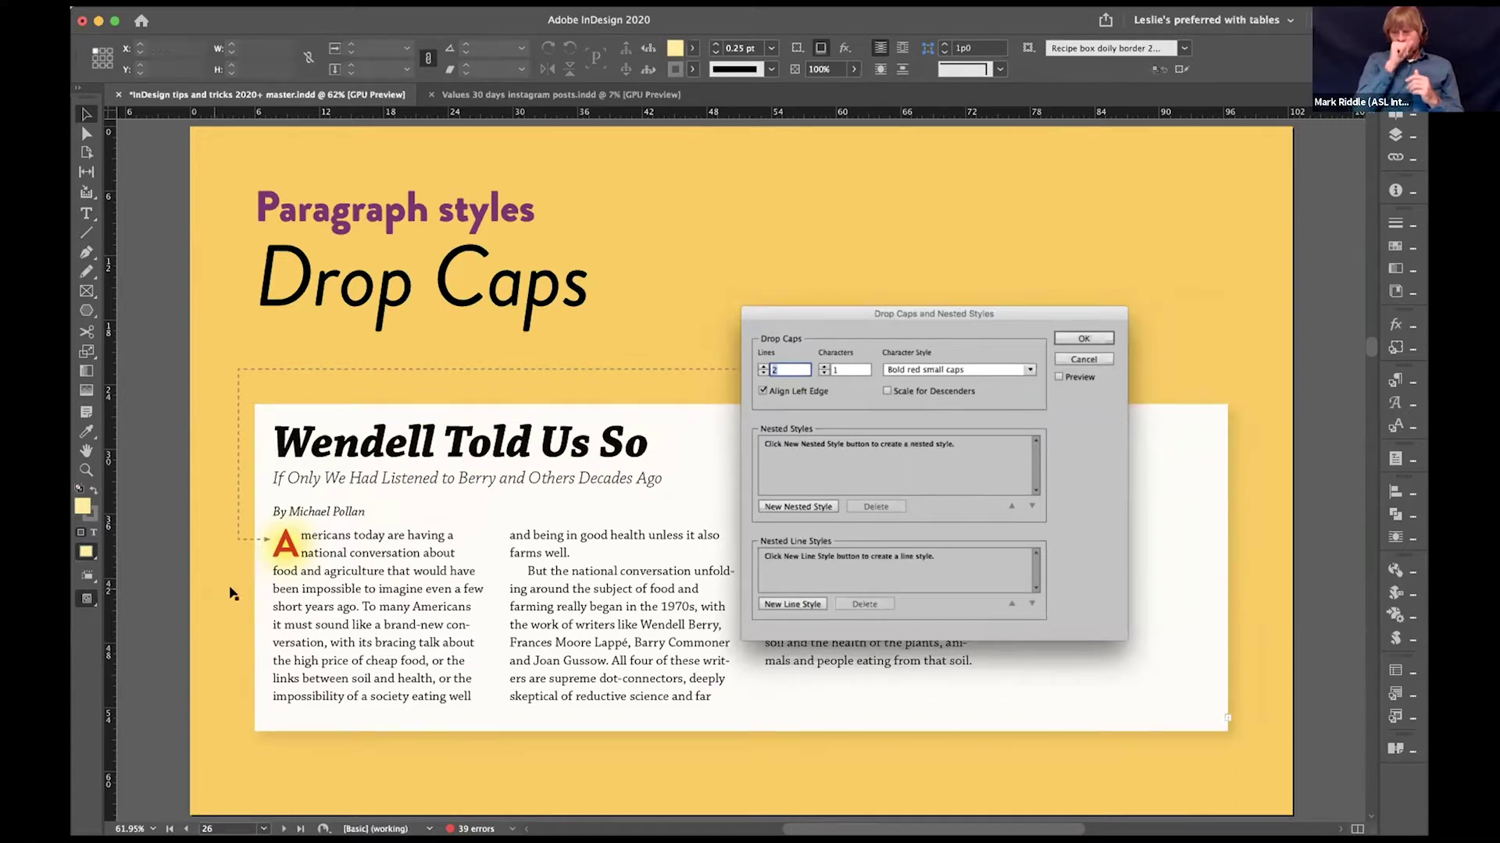
# Step: Place the text cursor in the article's first paragraph and open Drop Caps and Nested Styles through a Quick Apply search for "drop ca"
pyautogui.press('t')
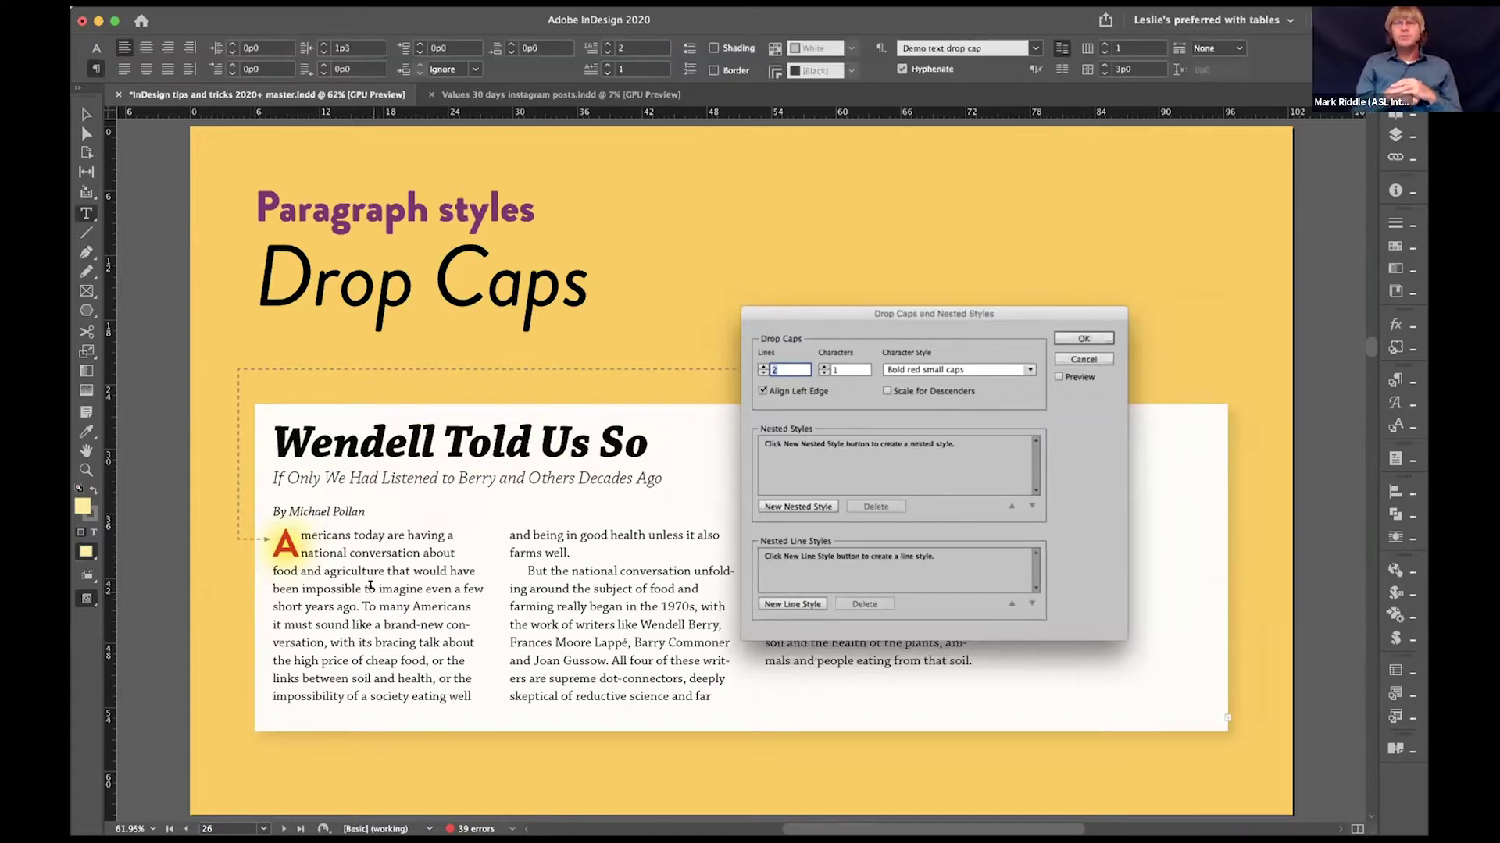
pyautogui.click(370, 585)
pyautogui.press('super+Return')
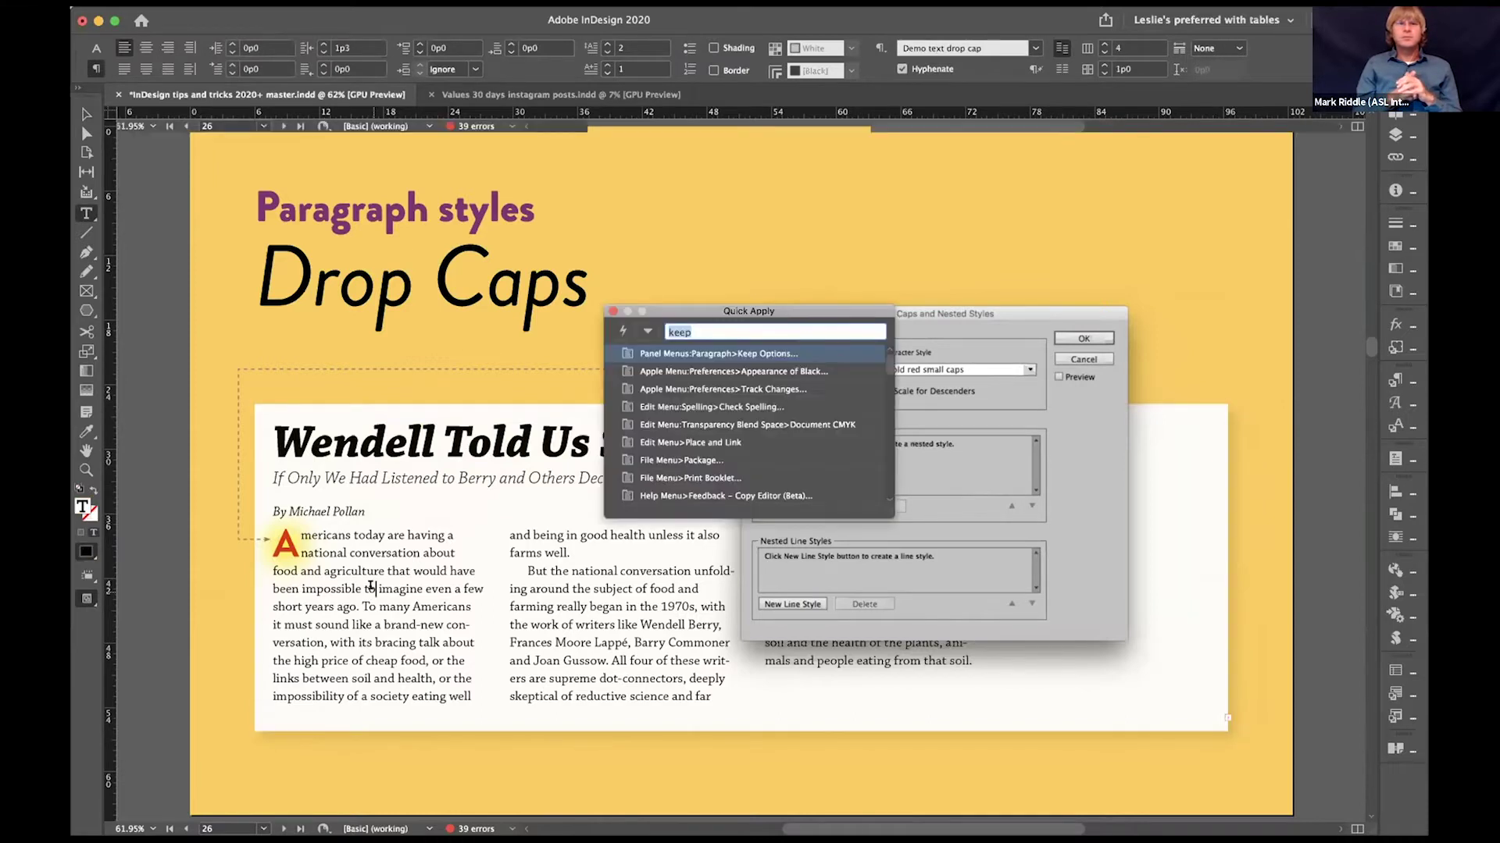
pyautogui.write('drop ca')
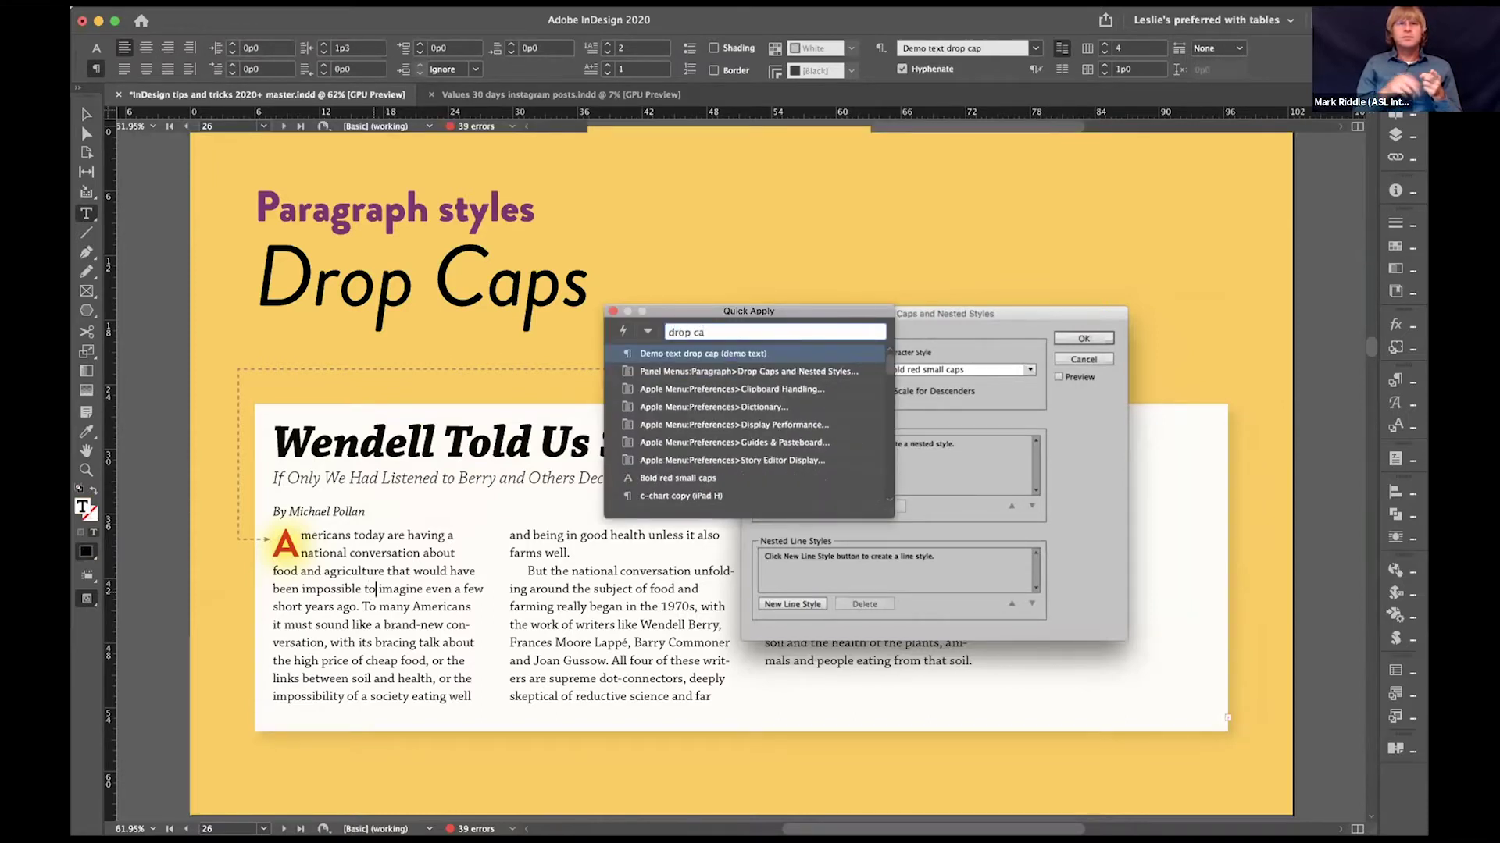
pyautogui.press('Down')
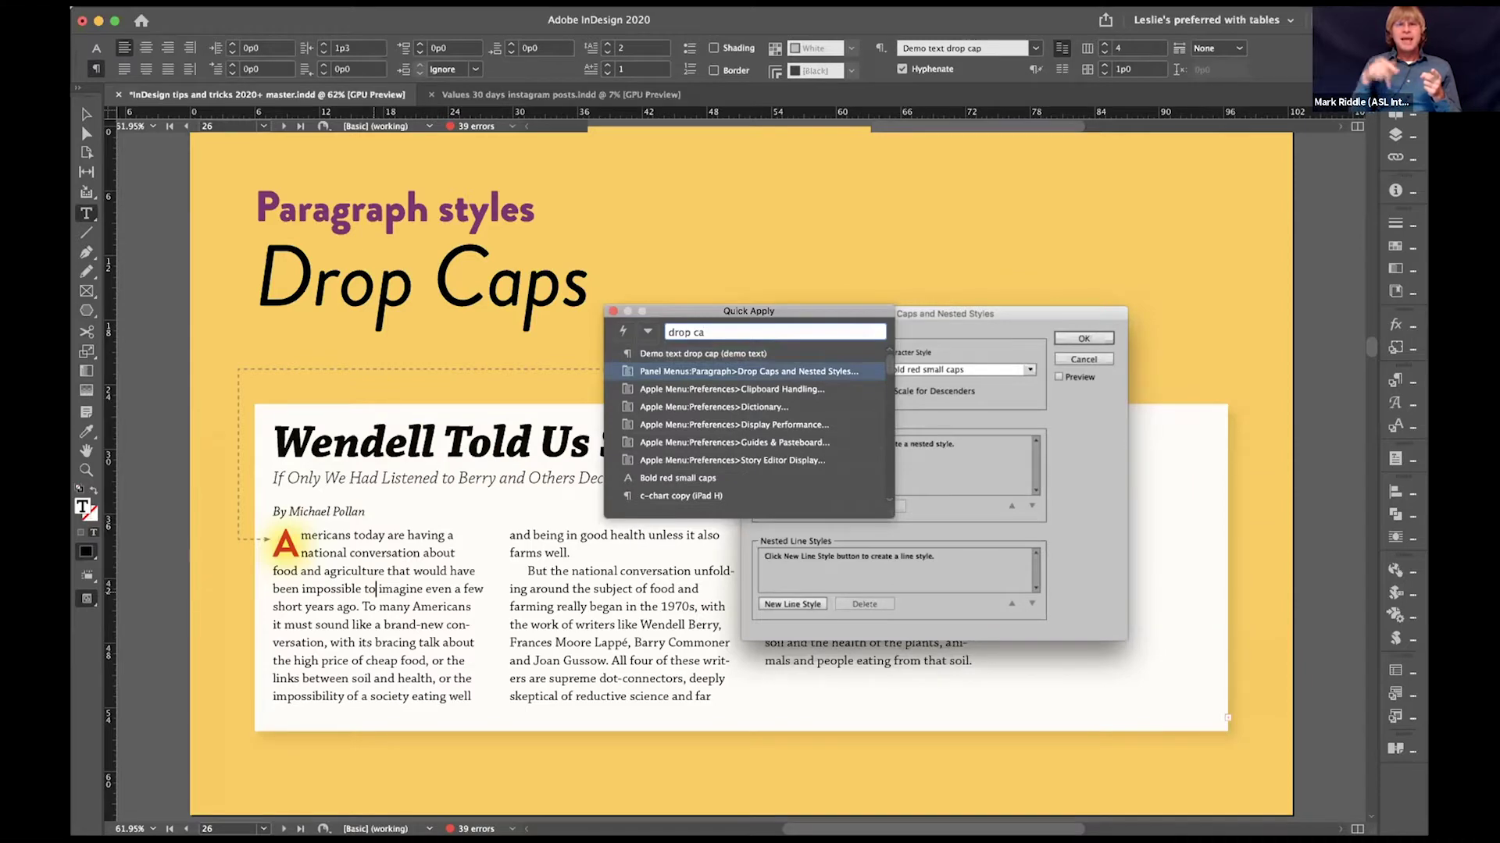
pyautogui.press('Return')
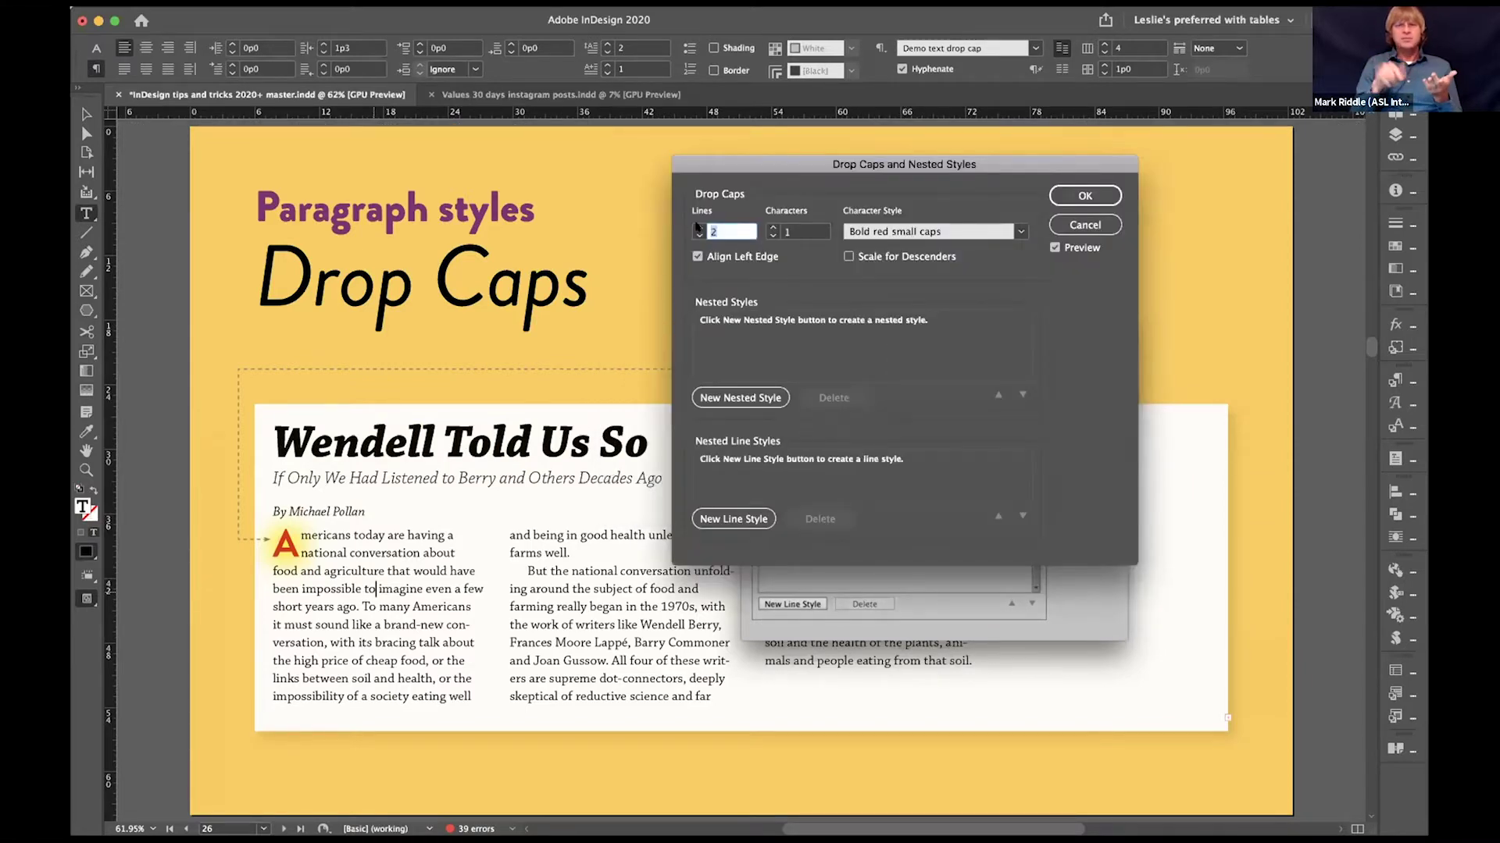
# Step: Set the drop cap to 3 lines, and try 2 characters before returning to 1
pyautogui.click(700, 227)
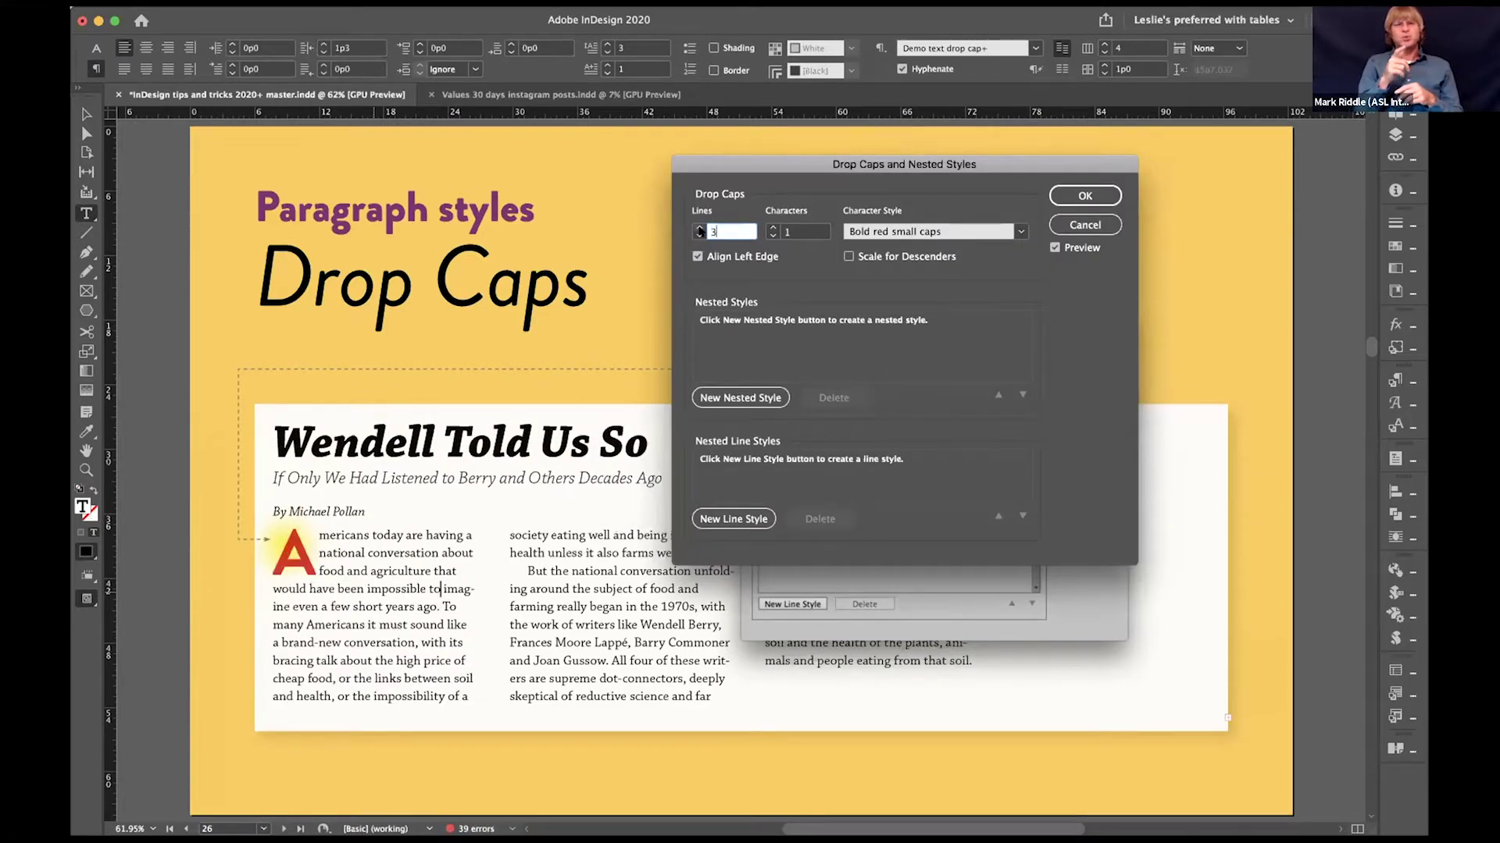
pyautogui.click(772, 227)
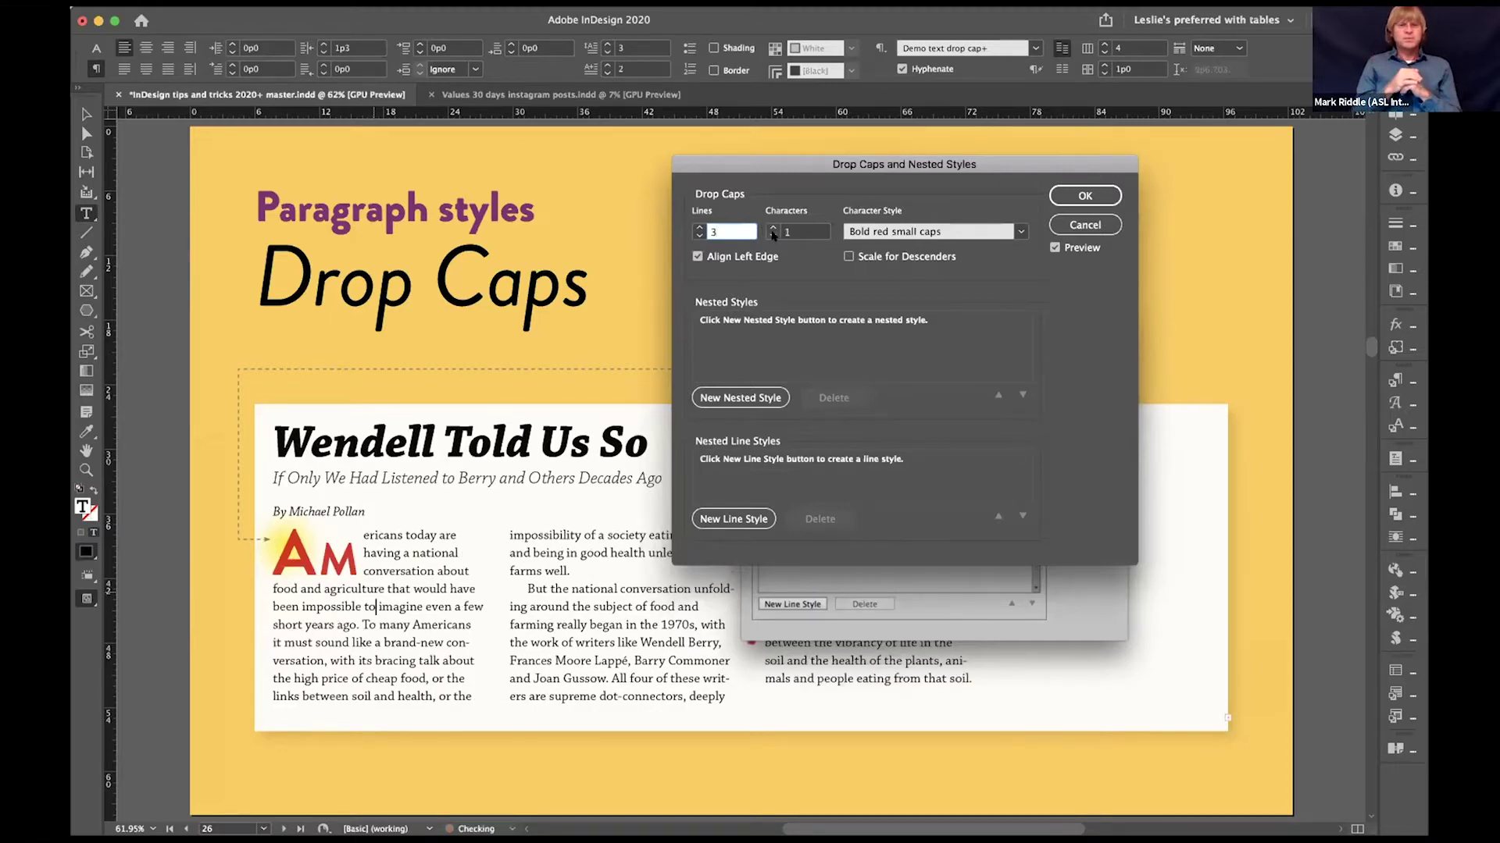
pyautogui.click(772, 235)
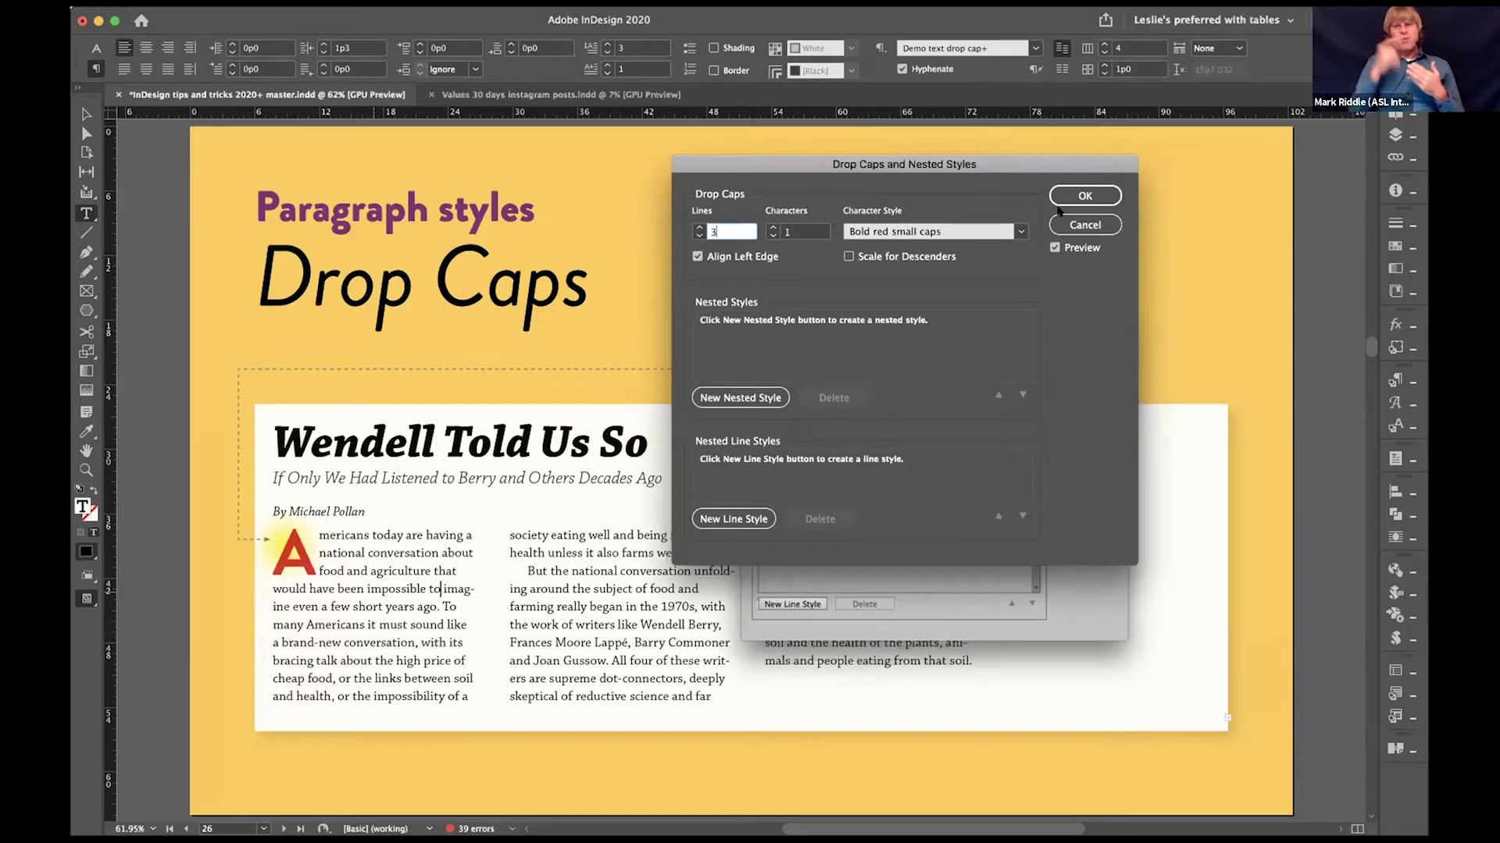
pyautogui.click(760, 394)
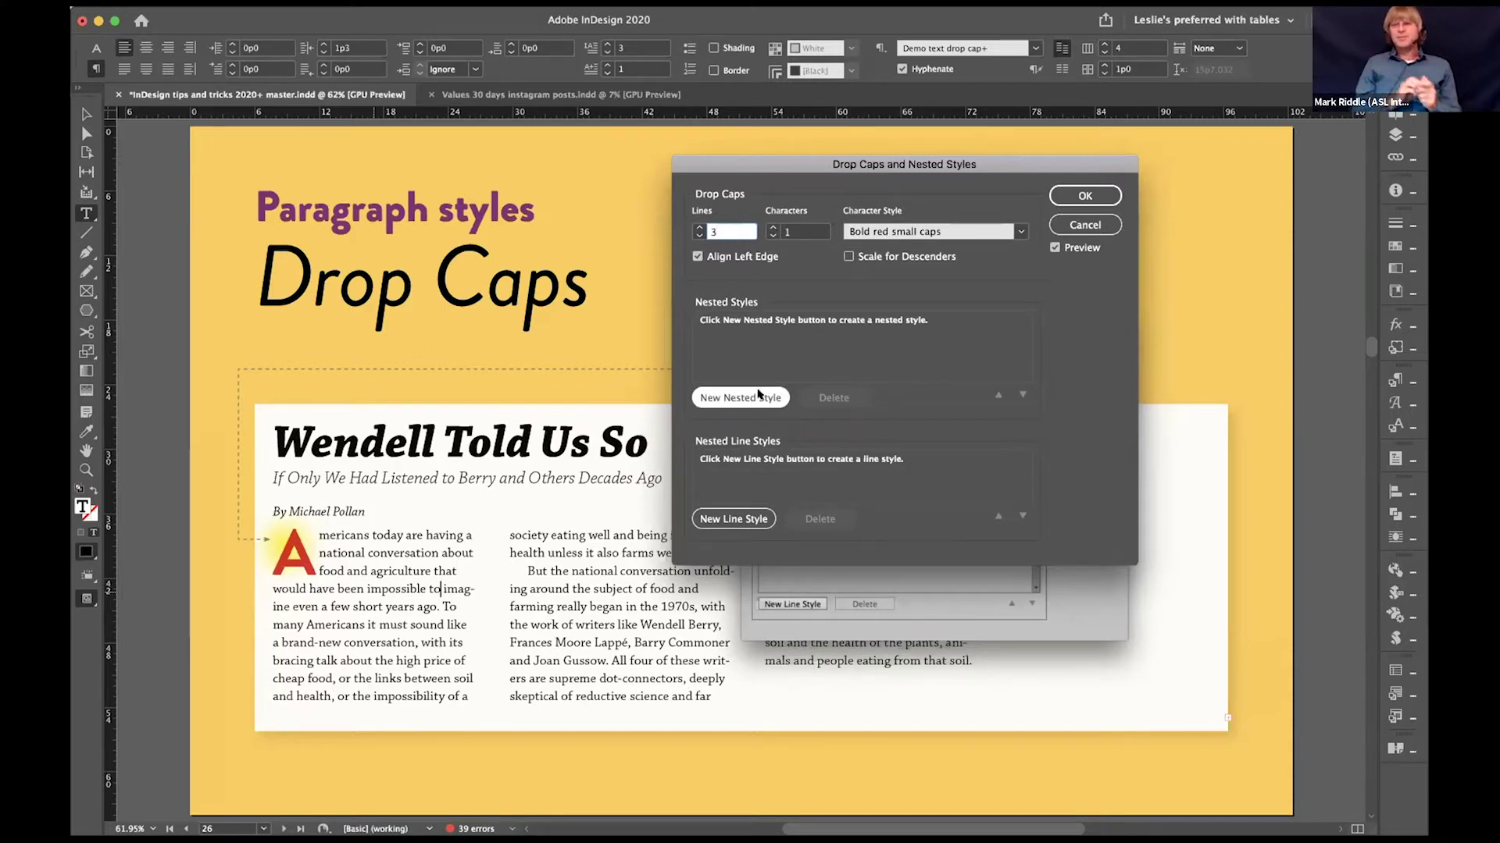
# Step: Try the italic and Bodoni ornament character styles on the drop cap, return it to Bold red small caps, and apply the settings
pyautogui.click(1020, 231)
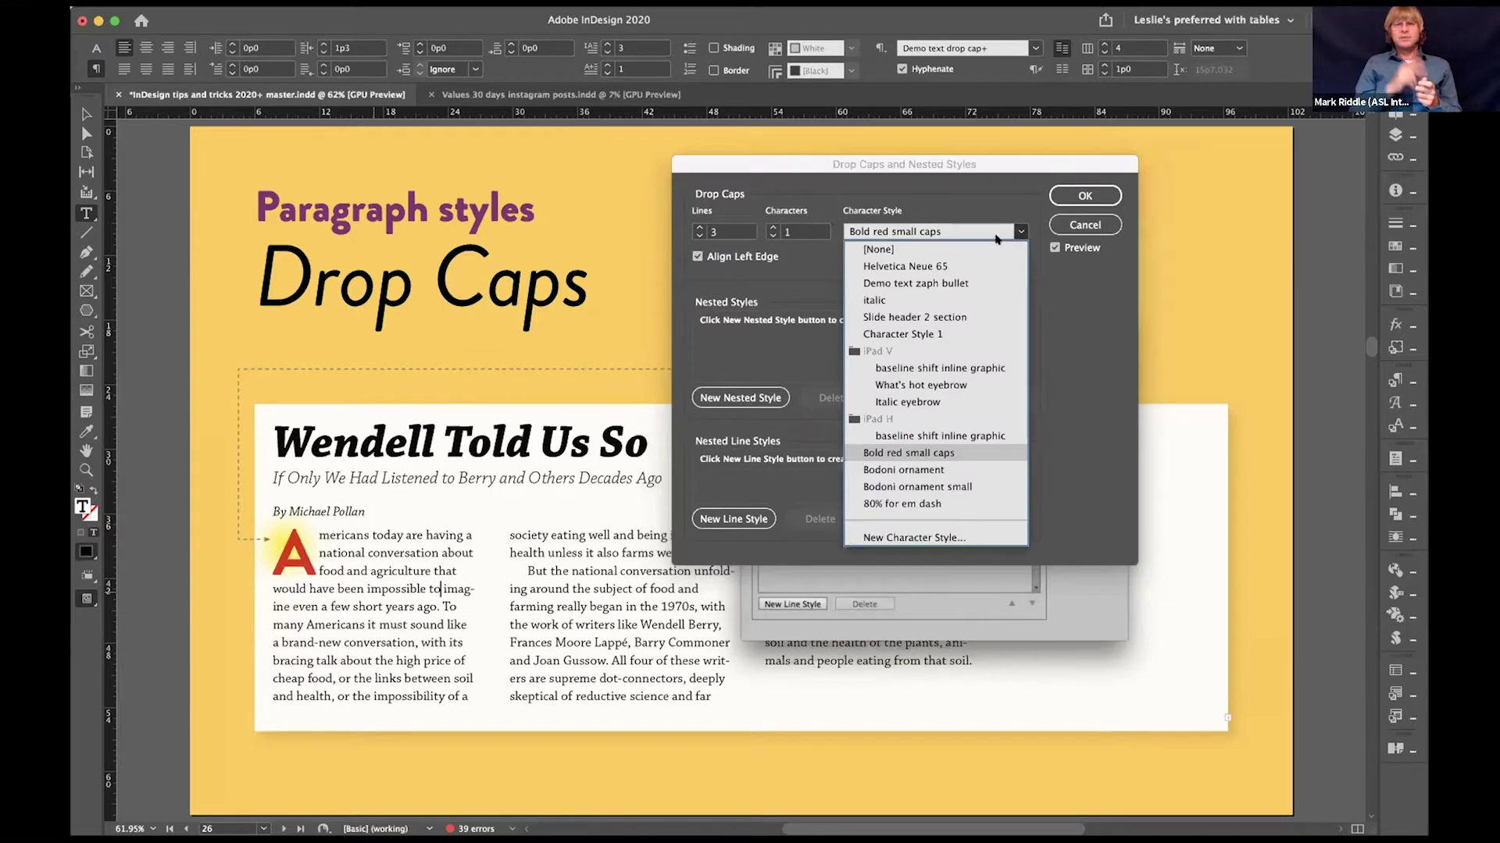
pyautogui.click(920, 301)
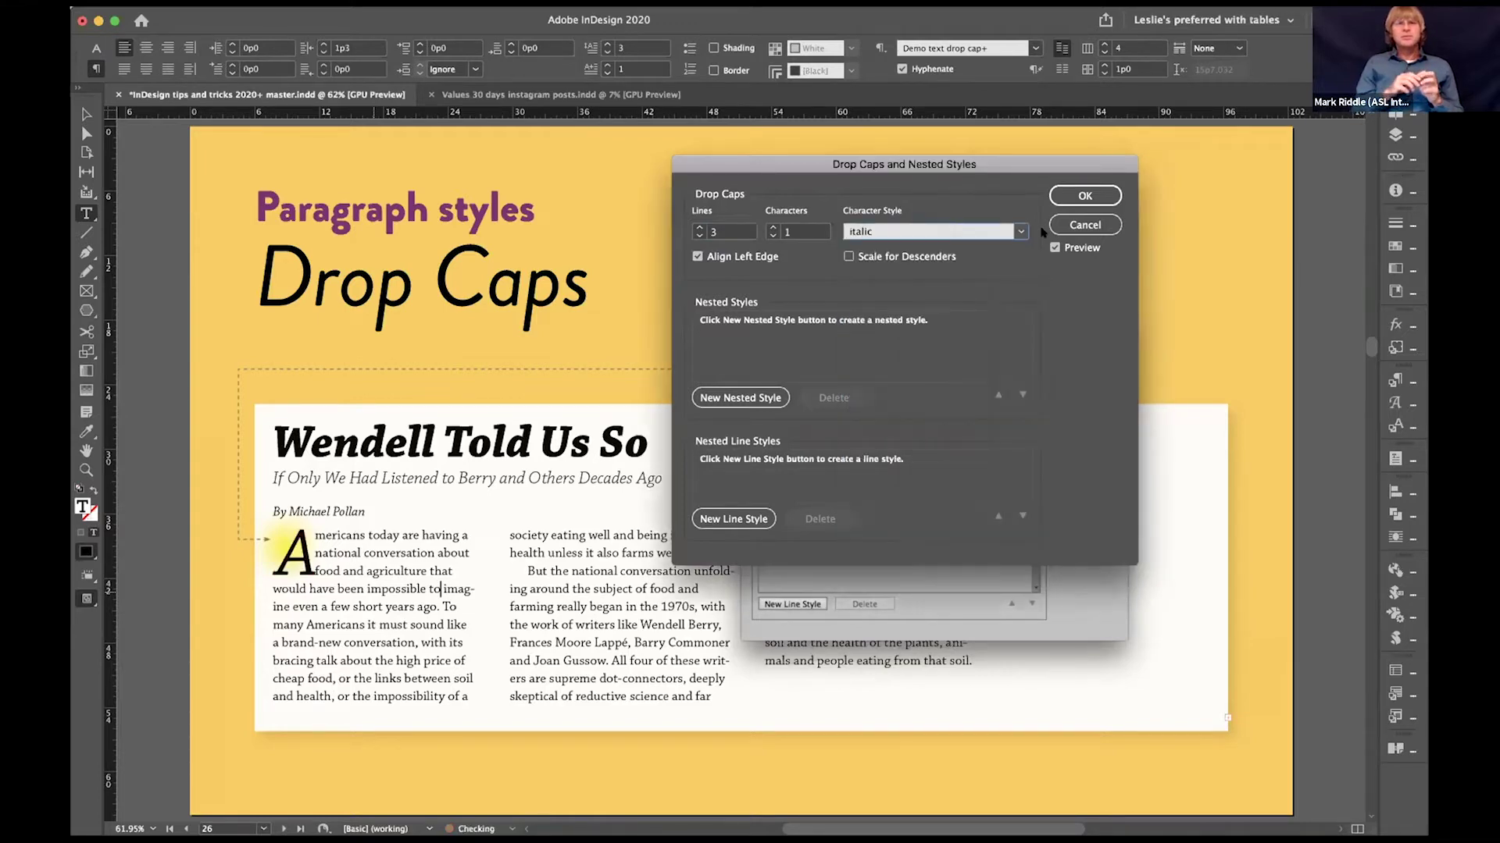
pyautogui.click(1020, 231)
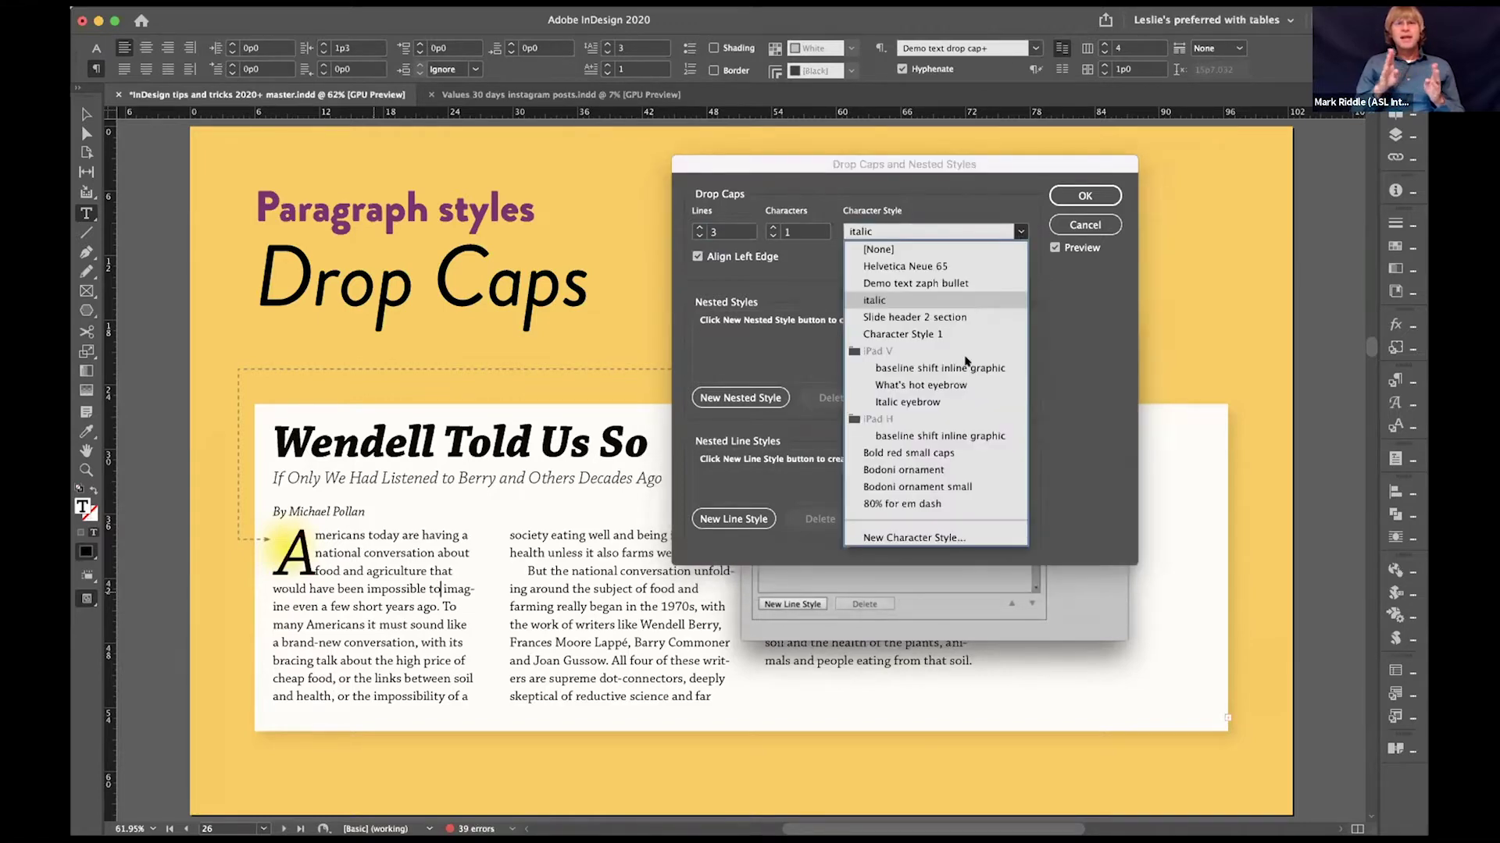
pyautogui.click(939, 467)
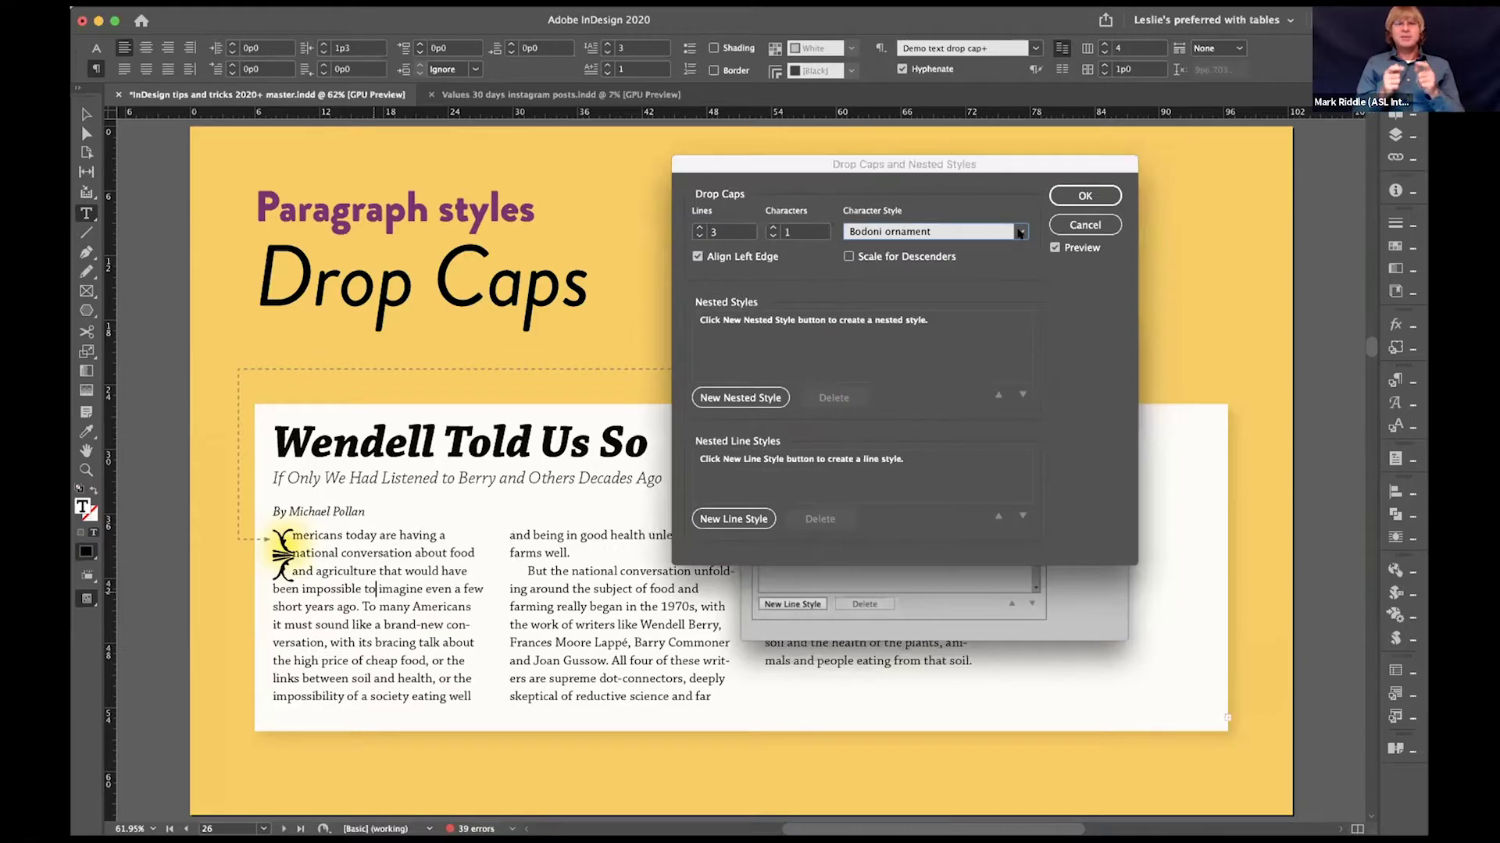
pyautogui.click(1020, 232)
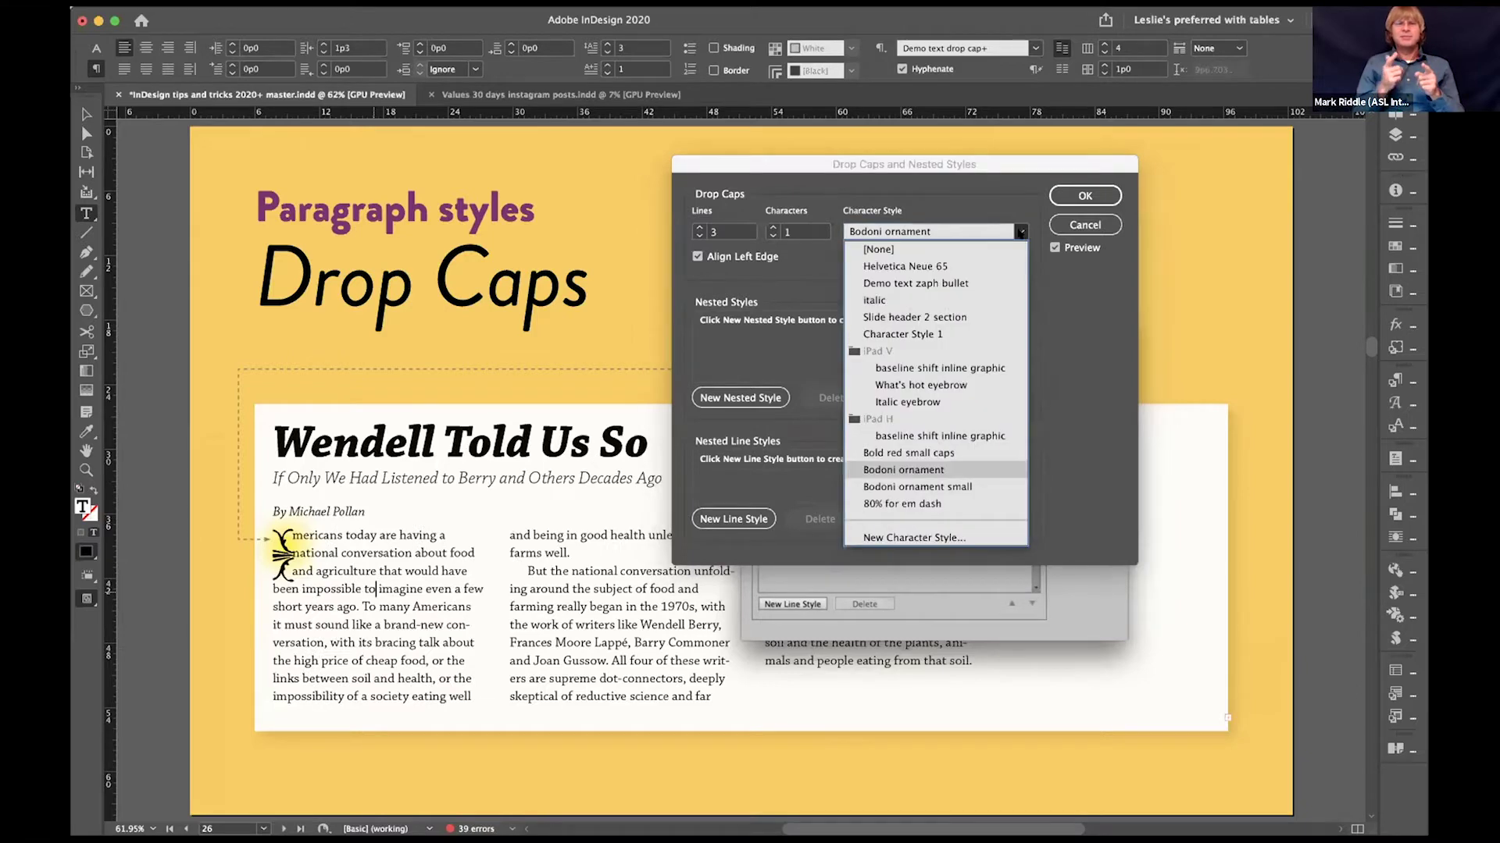
pyautogui.click(932, 455)
pyautogui.click(1084, 194)
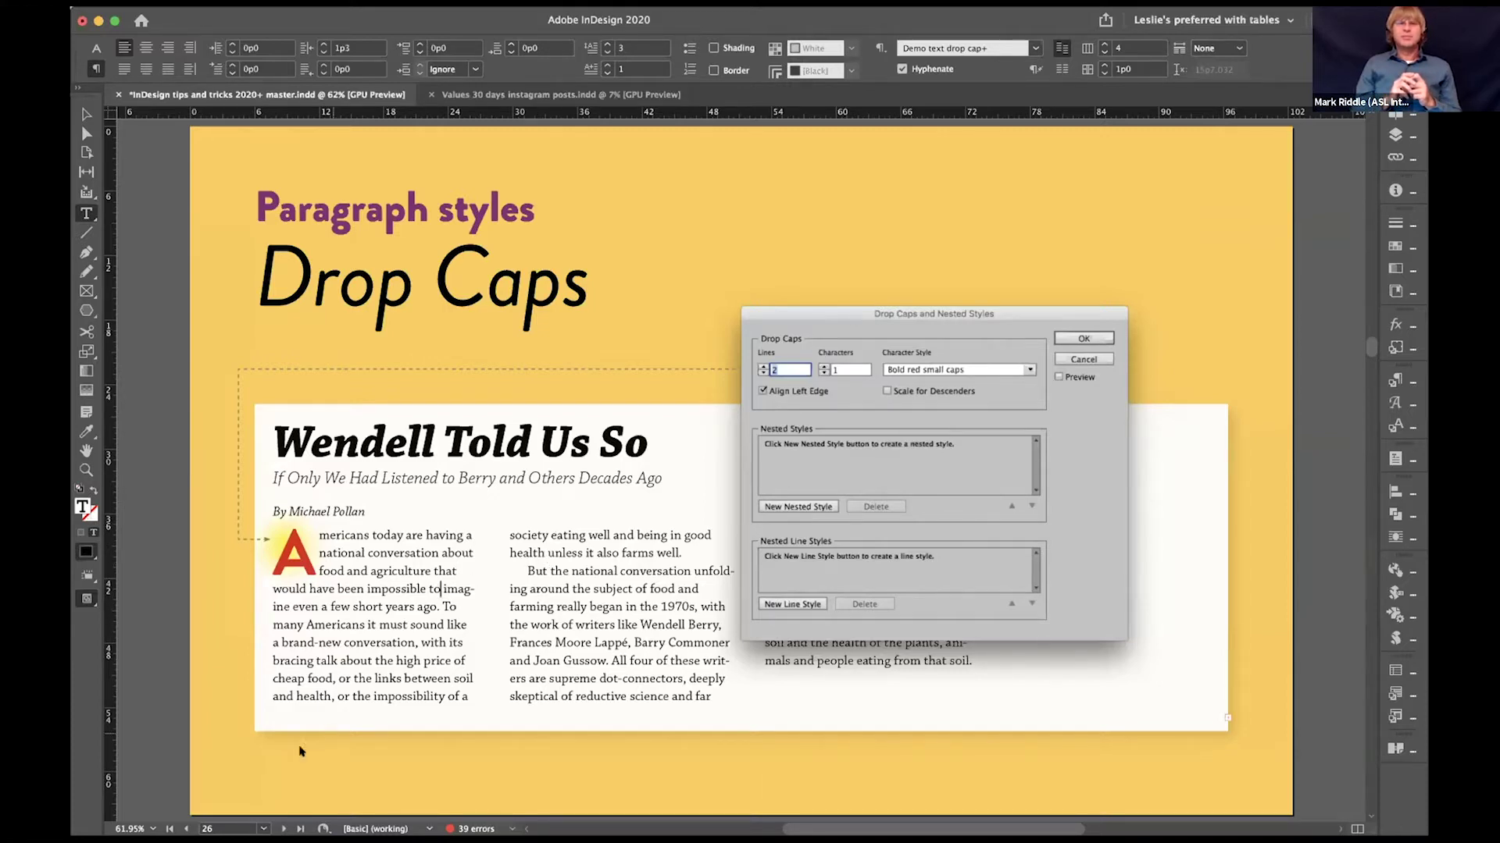
# Step: Advance to page 27, select the bulleted paragraph starting "But the national", and open Drop Caps and Nested Styles through Quick Apply
pyautogui.click(283, 828)
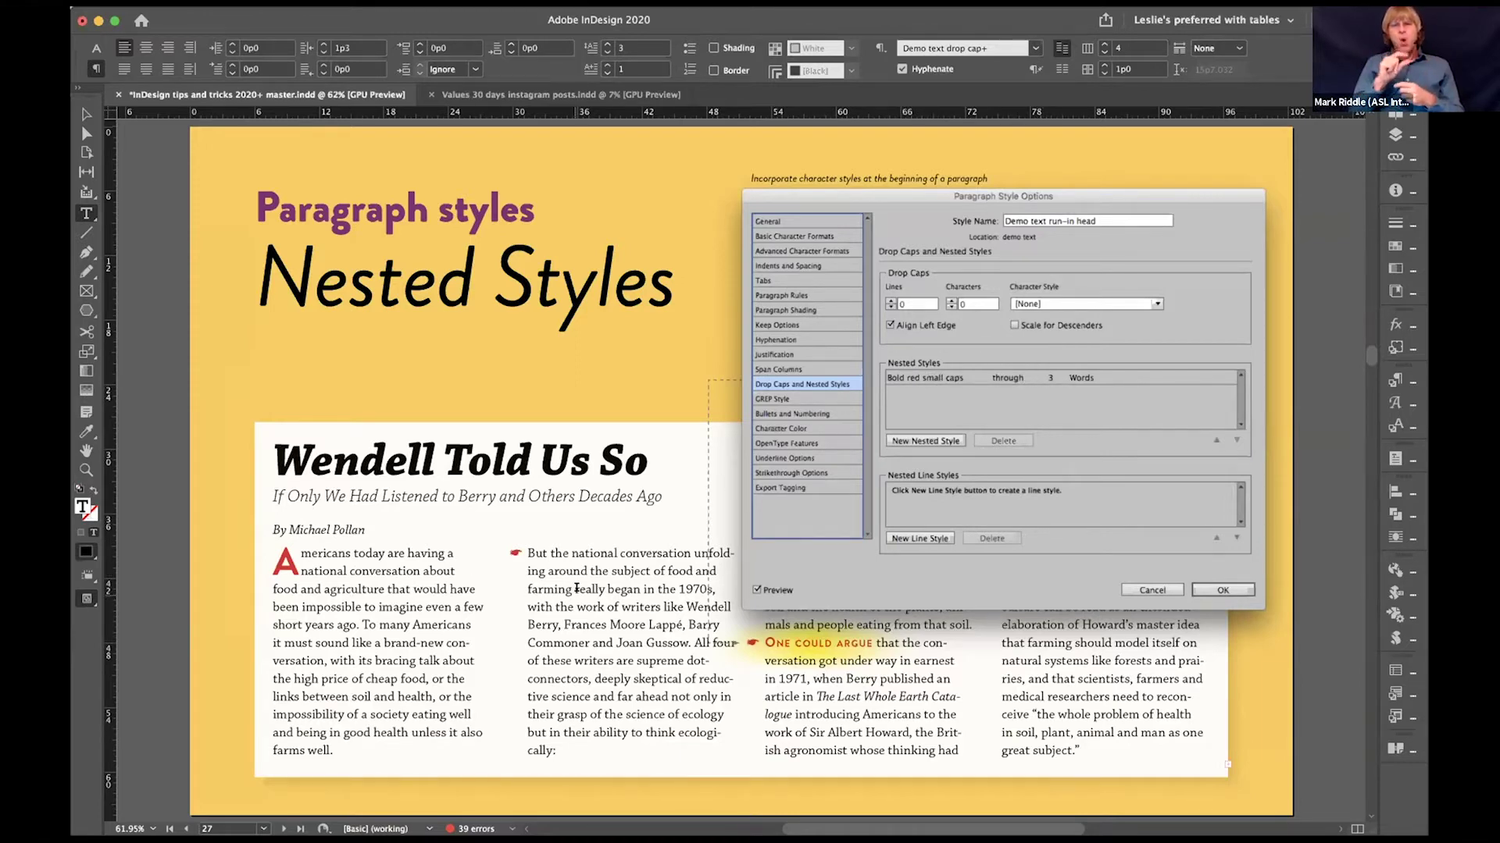
pyautogui.click(687, 549)
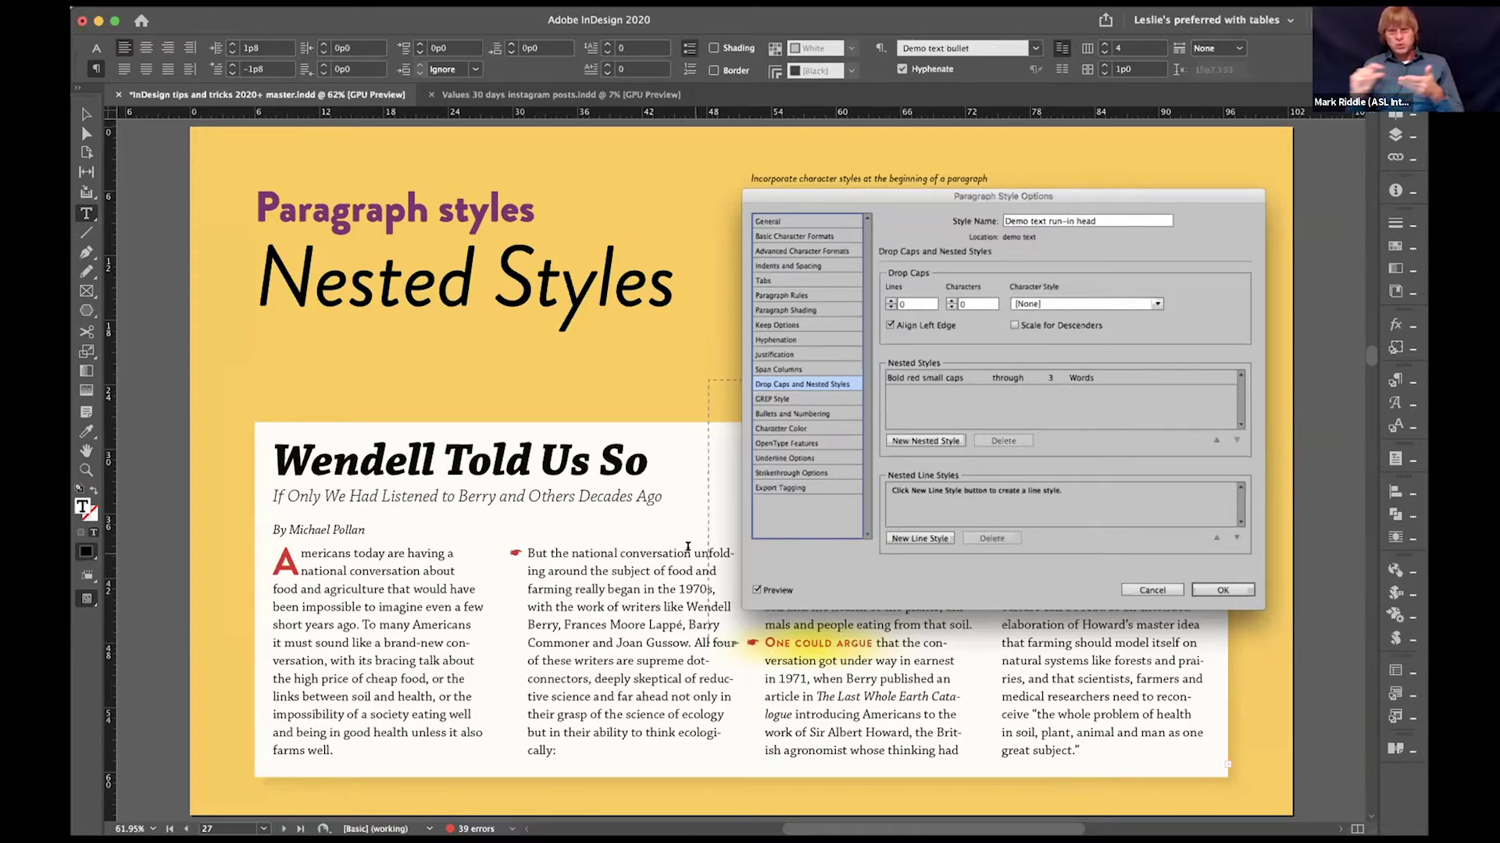
pyautogui.tripleClick(625, 571)
pyautogui.click(657, 587)
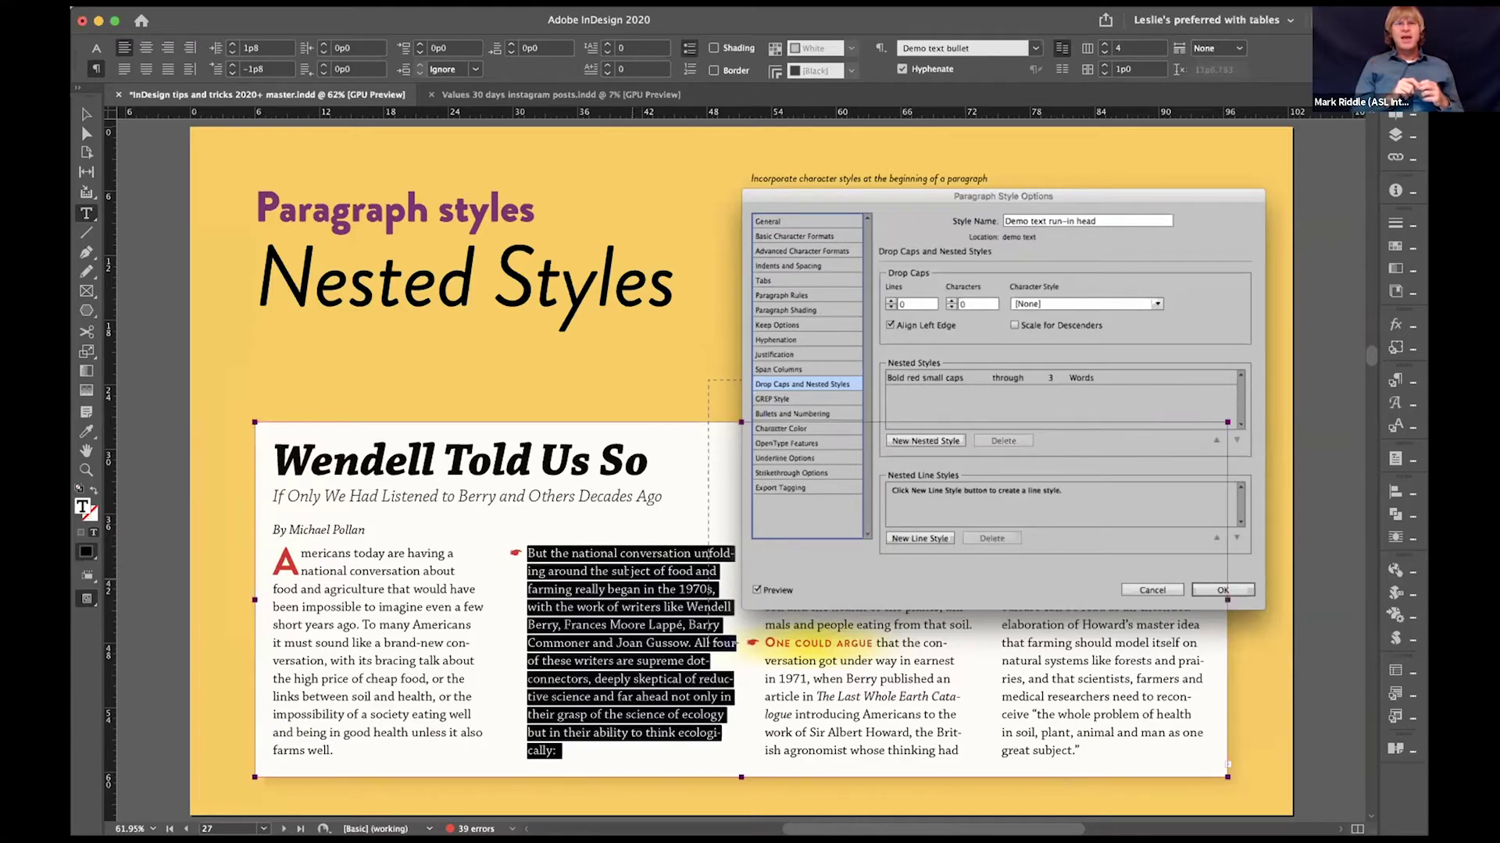
pyautogui.press('super+Return')
pyautogui.press('Down')
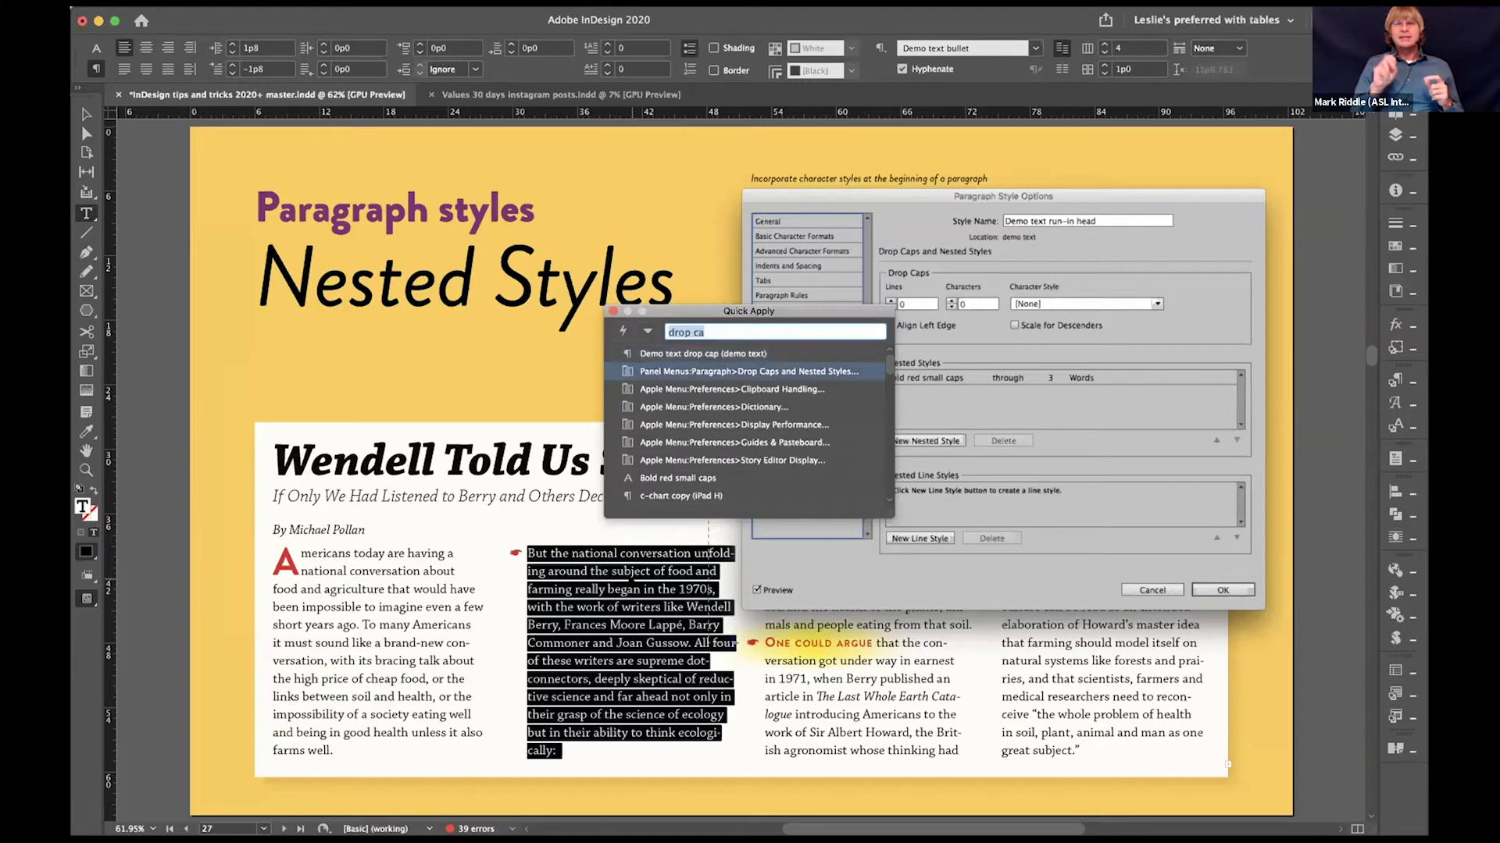
pyautogui.press('Return')
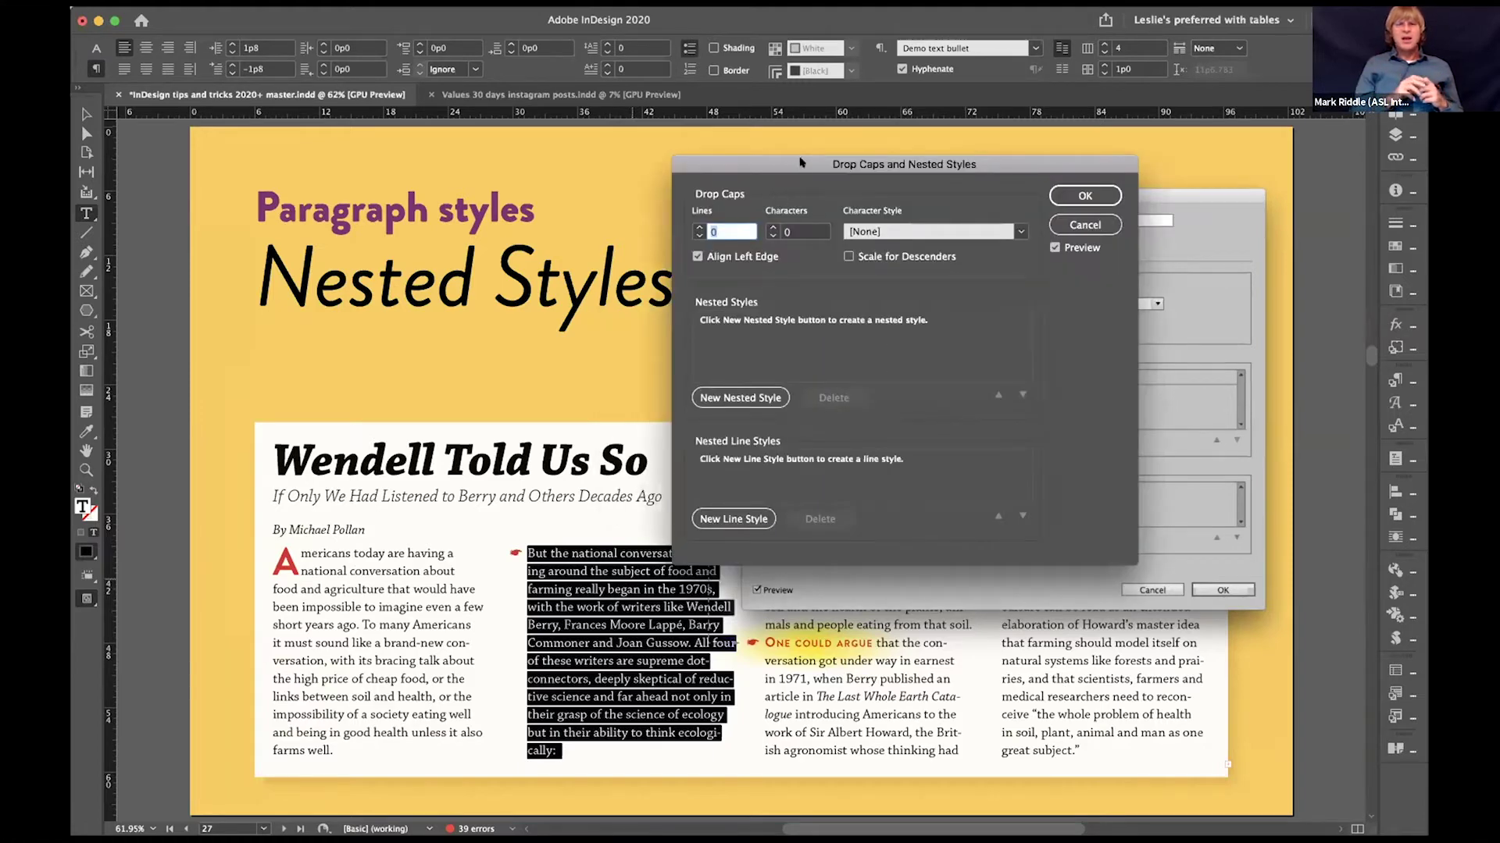
pyautogui.moveTo(800, 162); pyautogui.dragTo(734, 125)
# Step: Add a nested style applying Bold red small caps through 1 End Nested Style Character to the selected paragraph
pyautogui.click(694, 361)
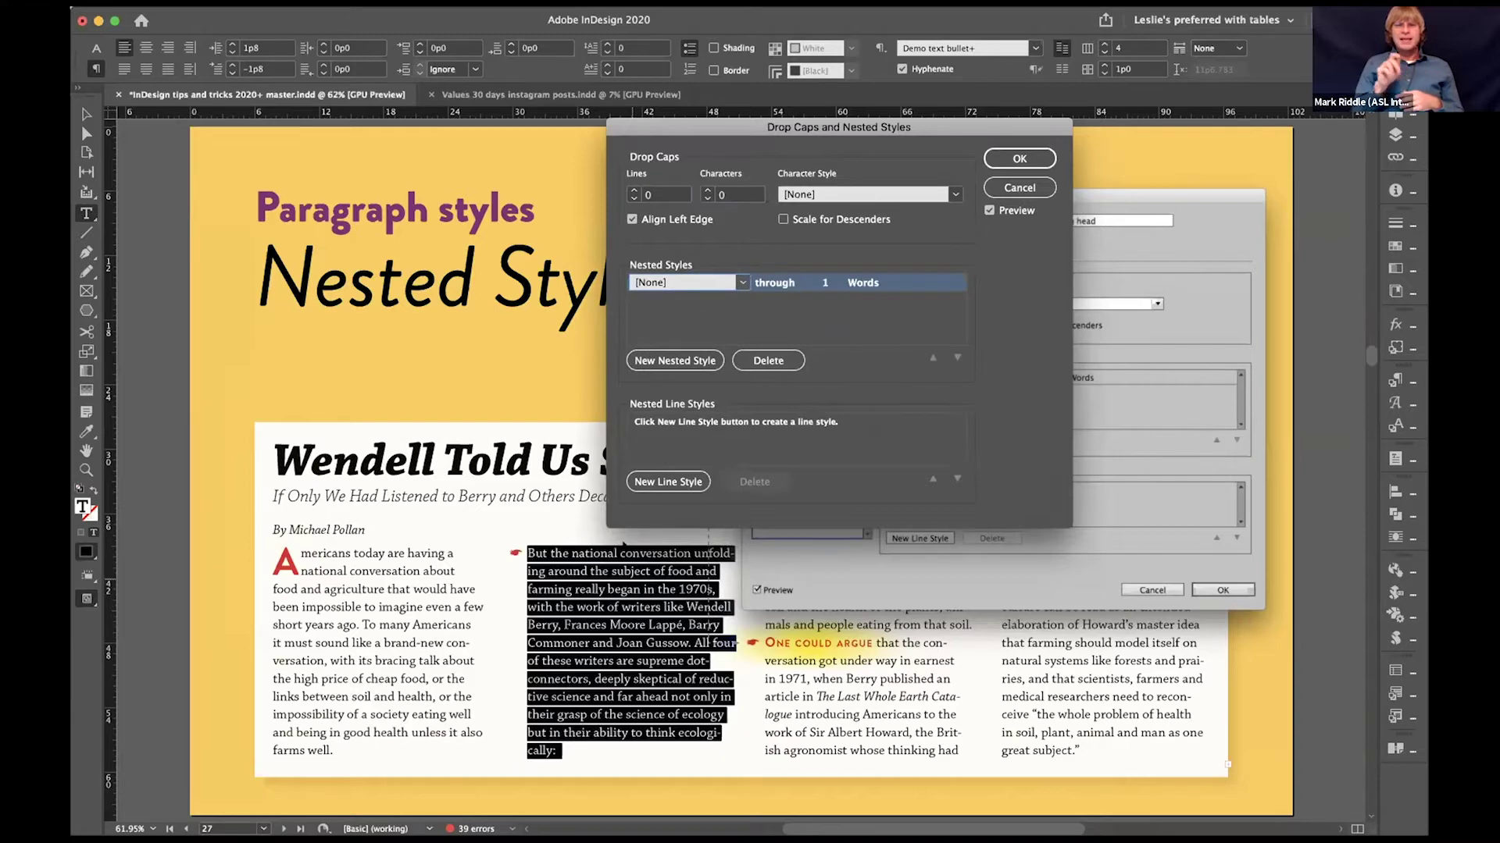
pyautogui.click(740, 283)
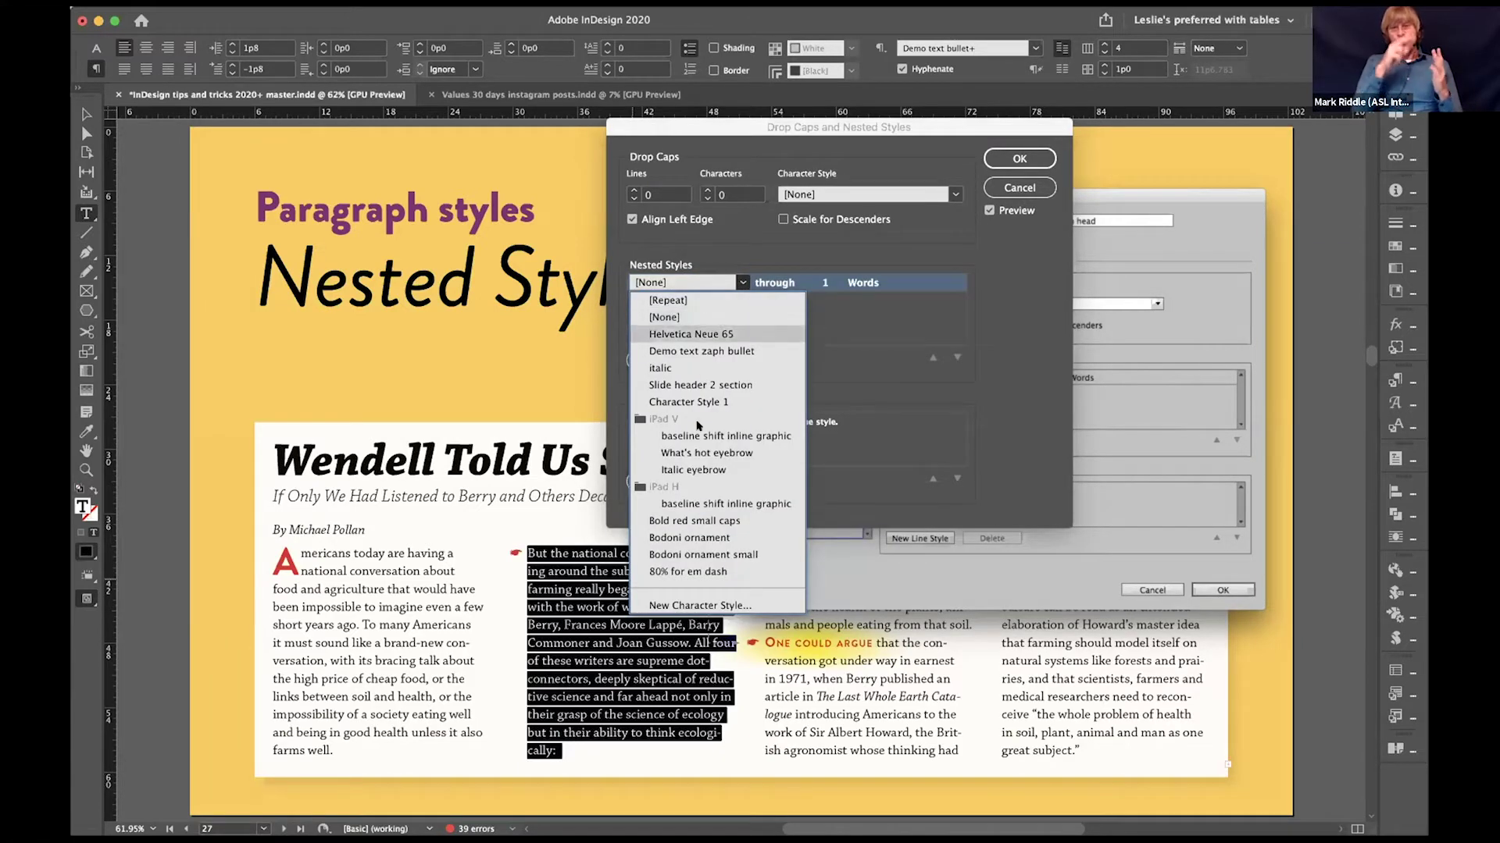
pyautogui.click(697, 521)
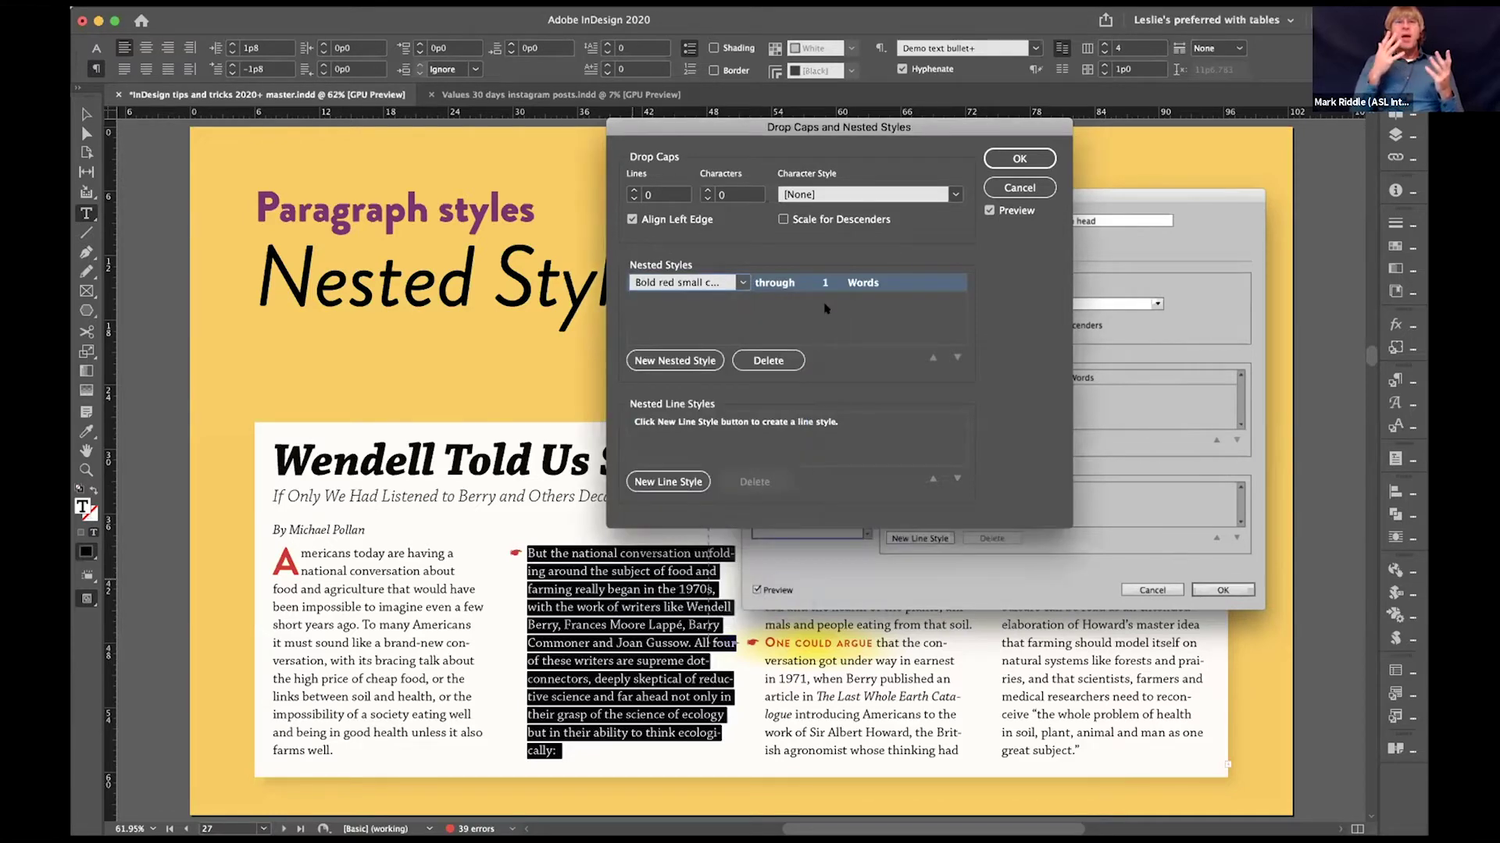
pyautogui.click(922, 284)
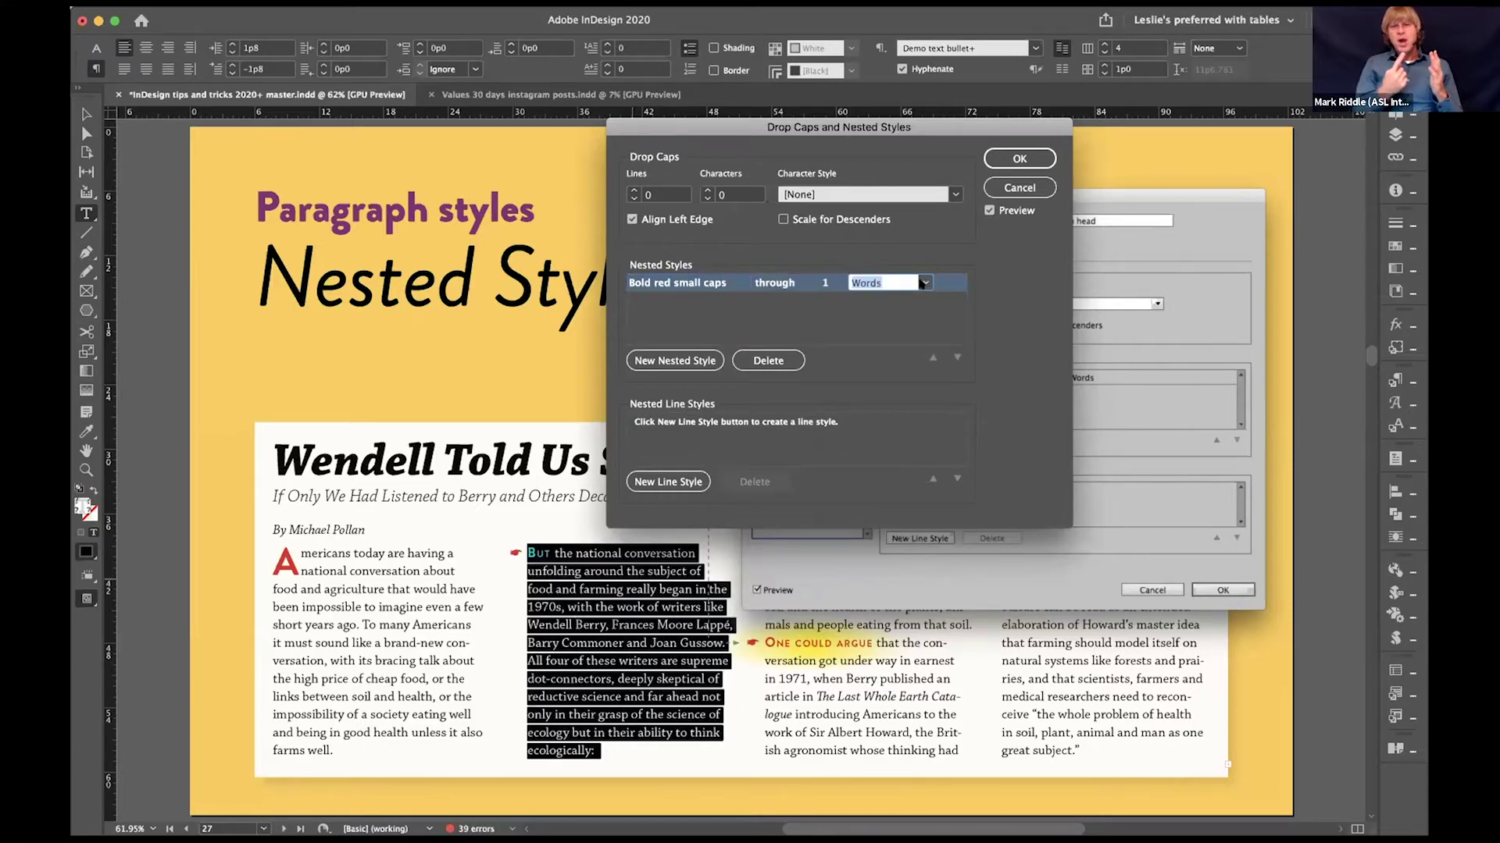
pyautogui.click(923, 283)
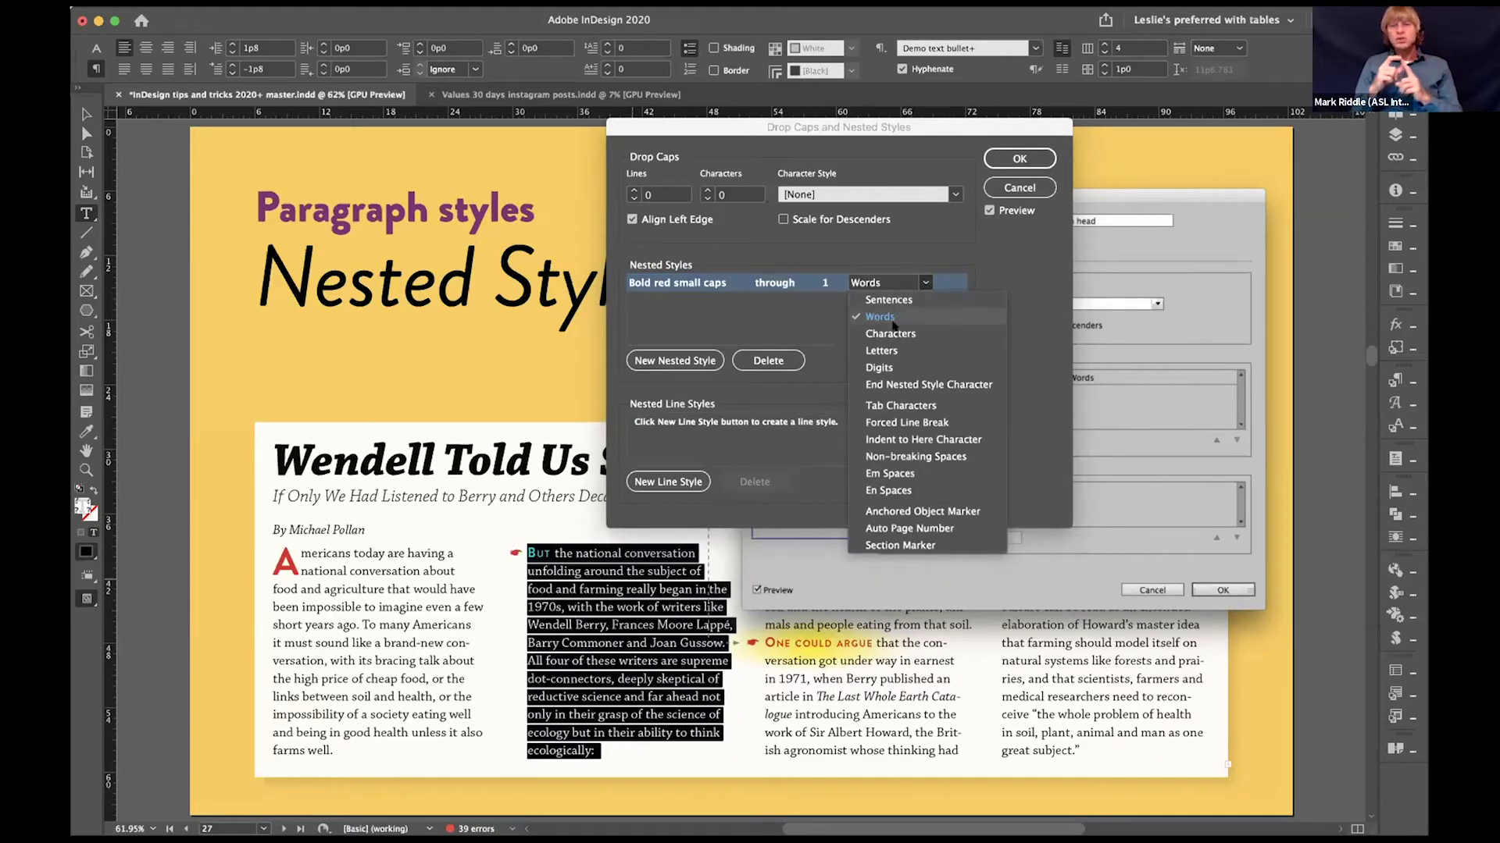
pyautogui.click(892, 386)
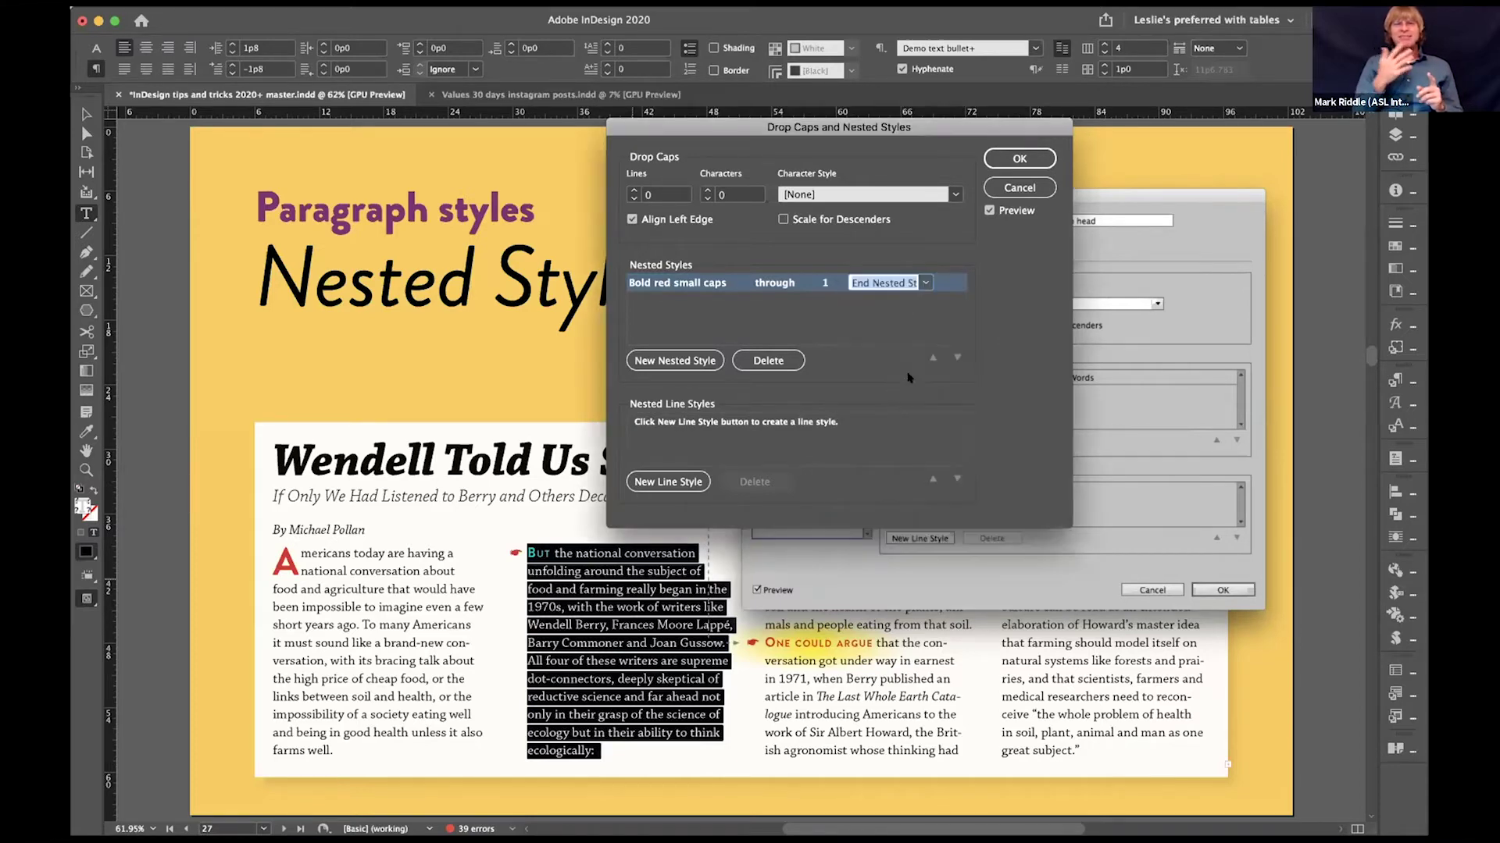
pyautogui.click(1010, 159)
# Step: Place the text cursor inside "conversation" in the red paragraph and look through the special characters for End Nested Style Here without inserting anything
pyautogui.click(582, 590)
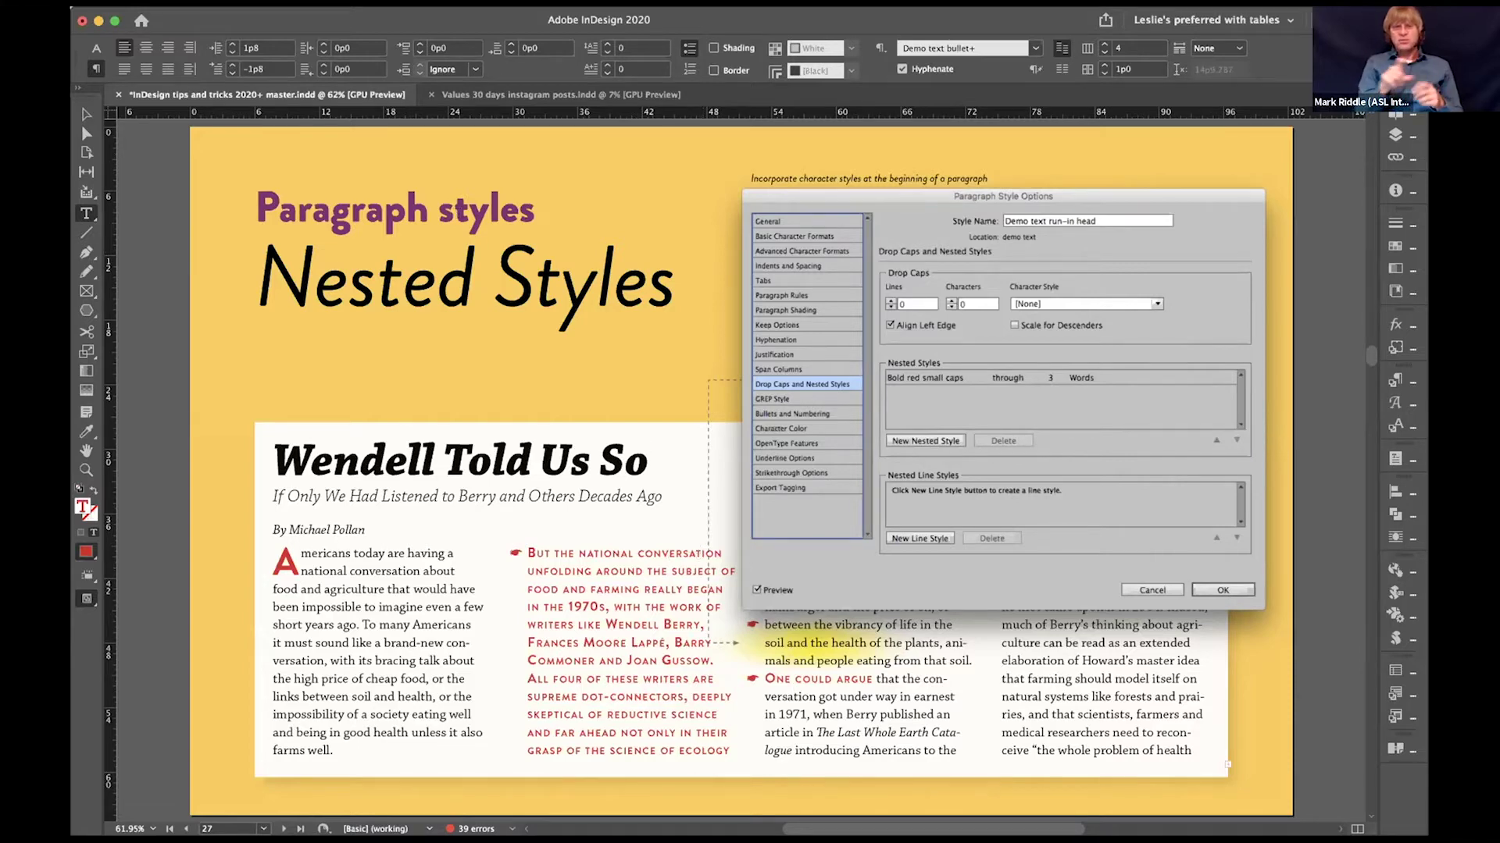
pyautogui.click(303, 6)
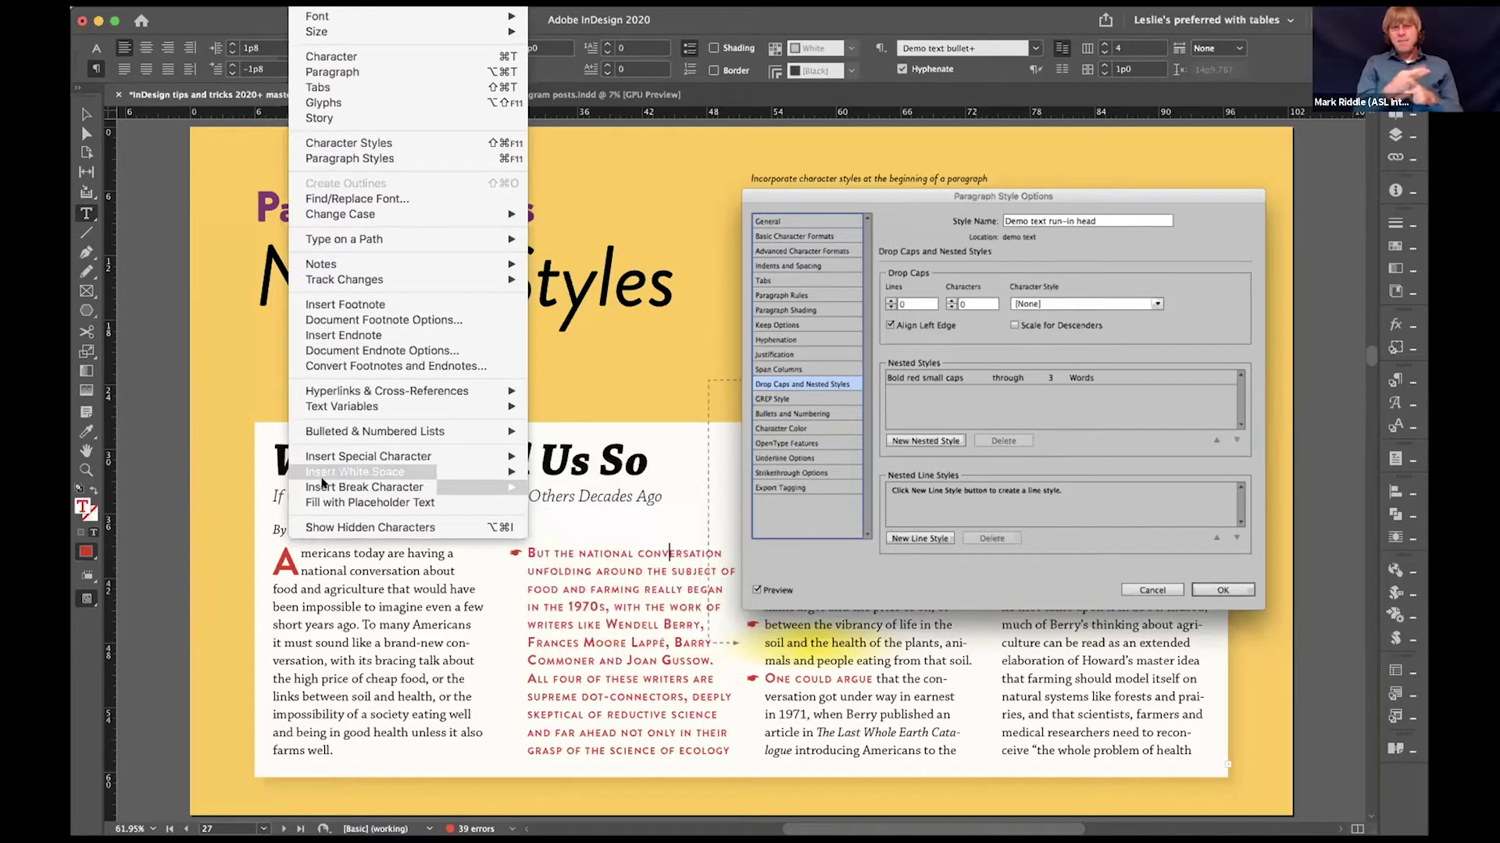
pyautogui.moveTo(371, 458)
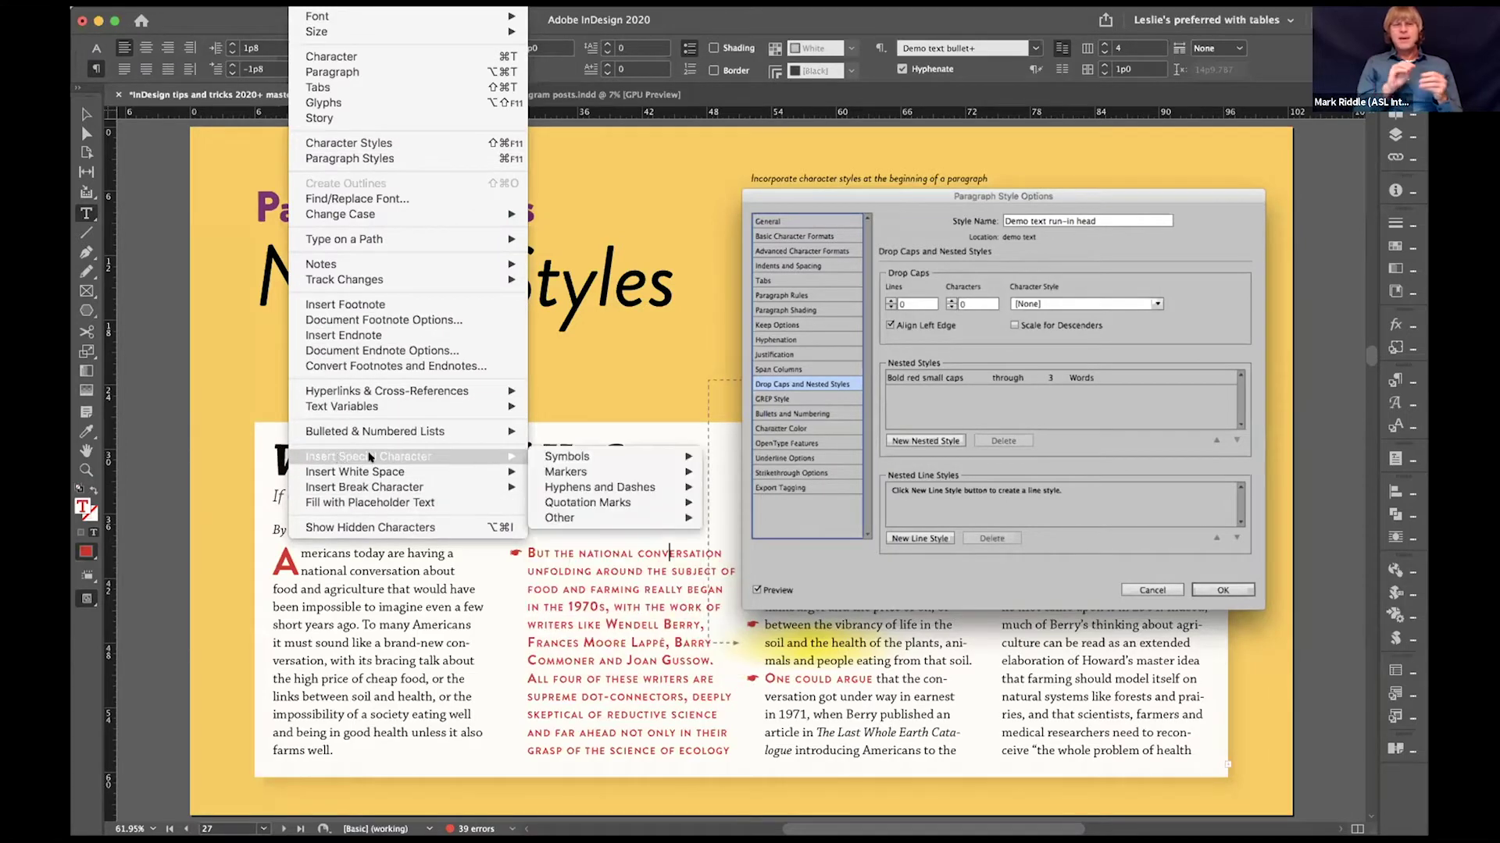
pyautogui.moveTo(571, 490)
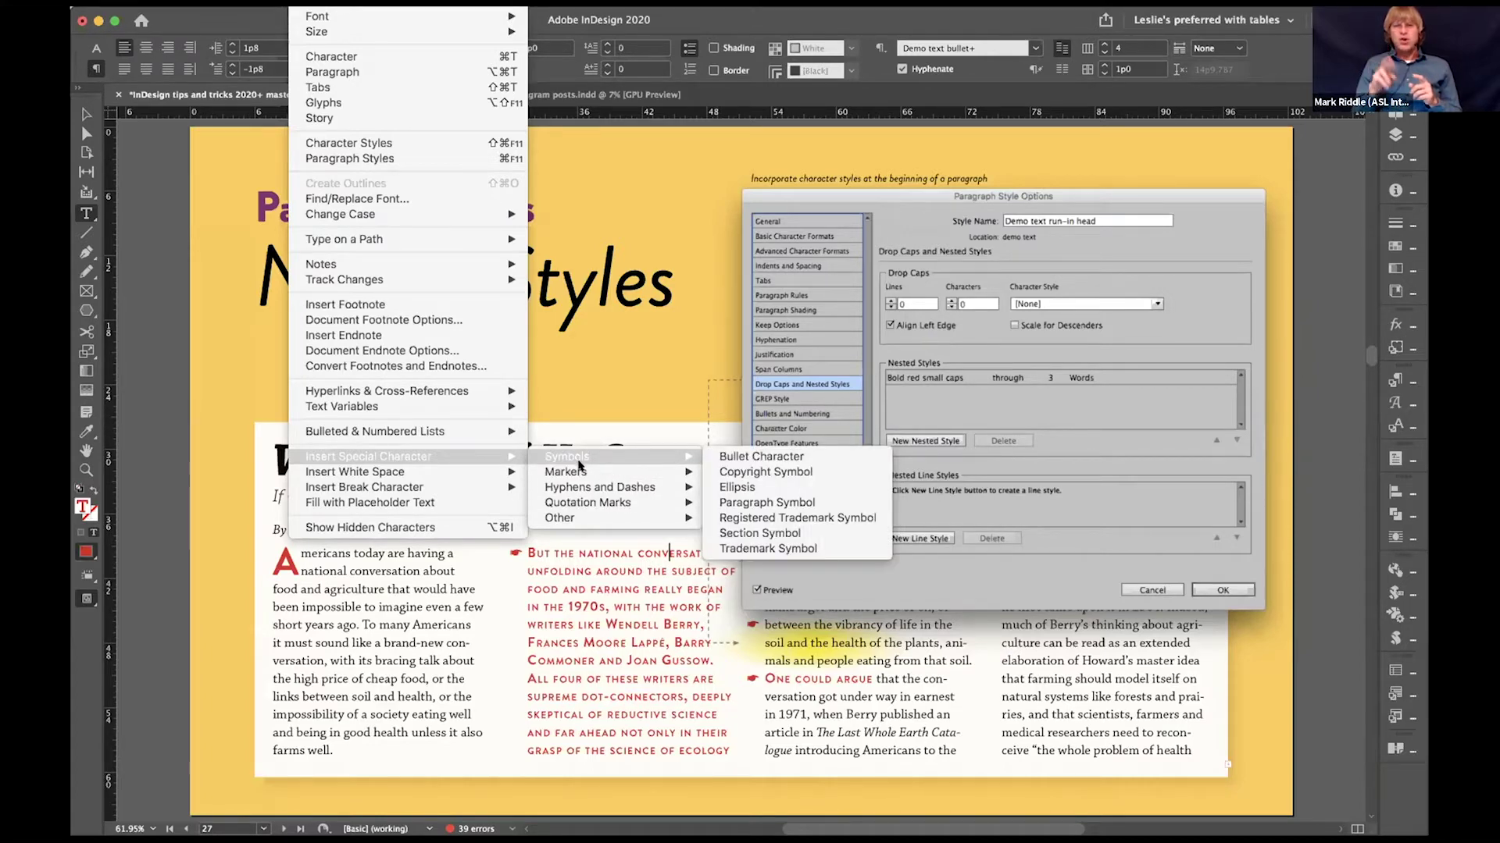
pyautogui.moveTo(580, 520)
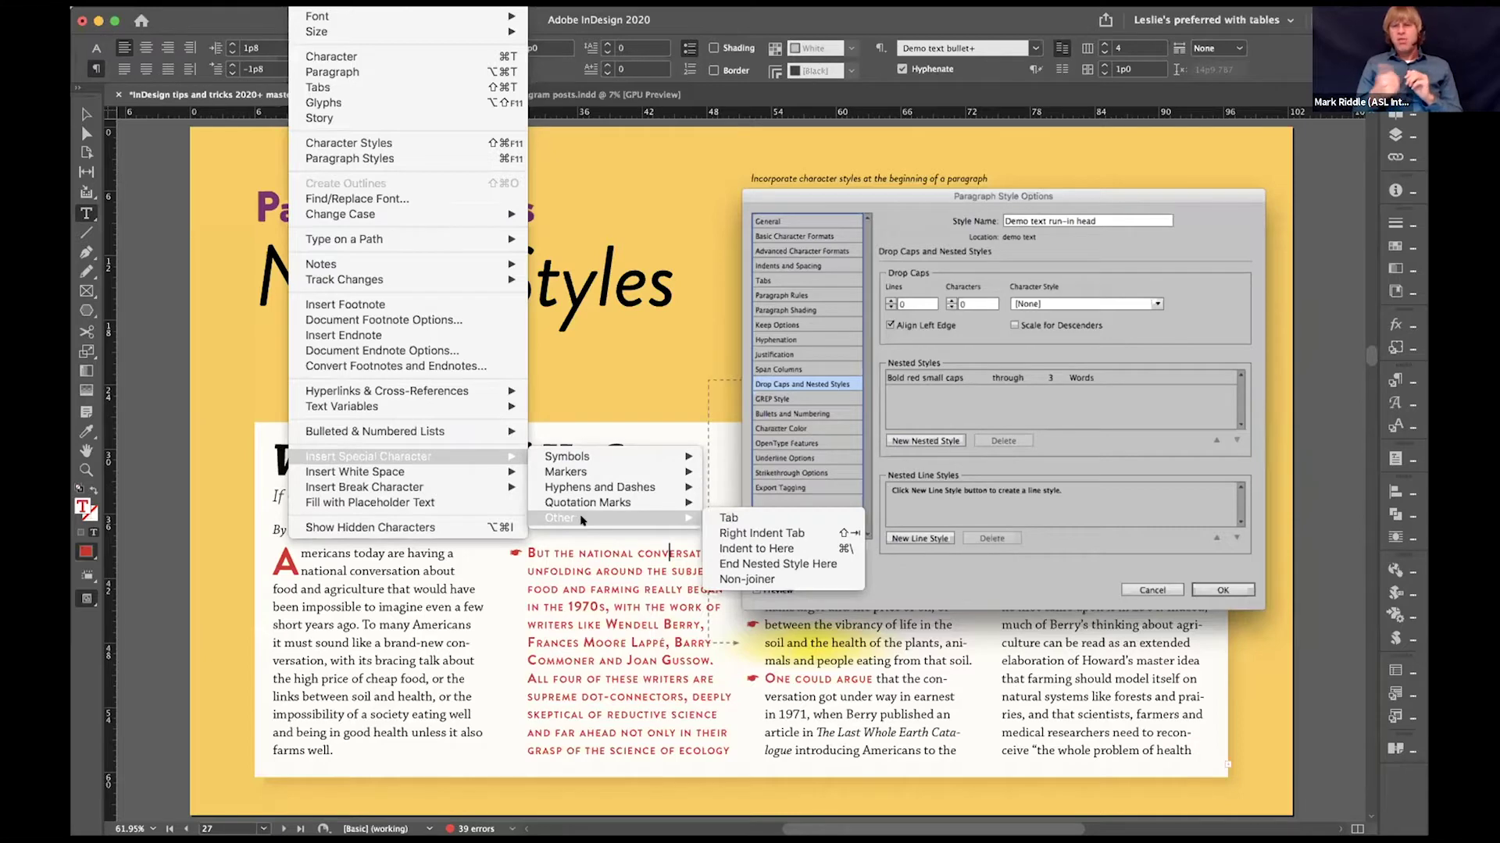
pyautogui.click(727, 548)
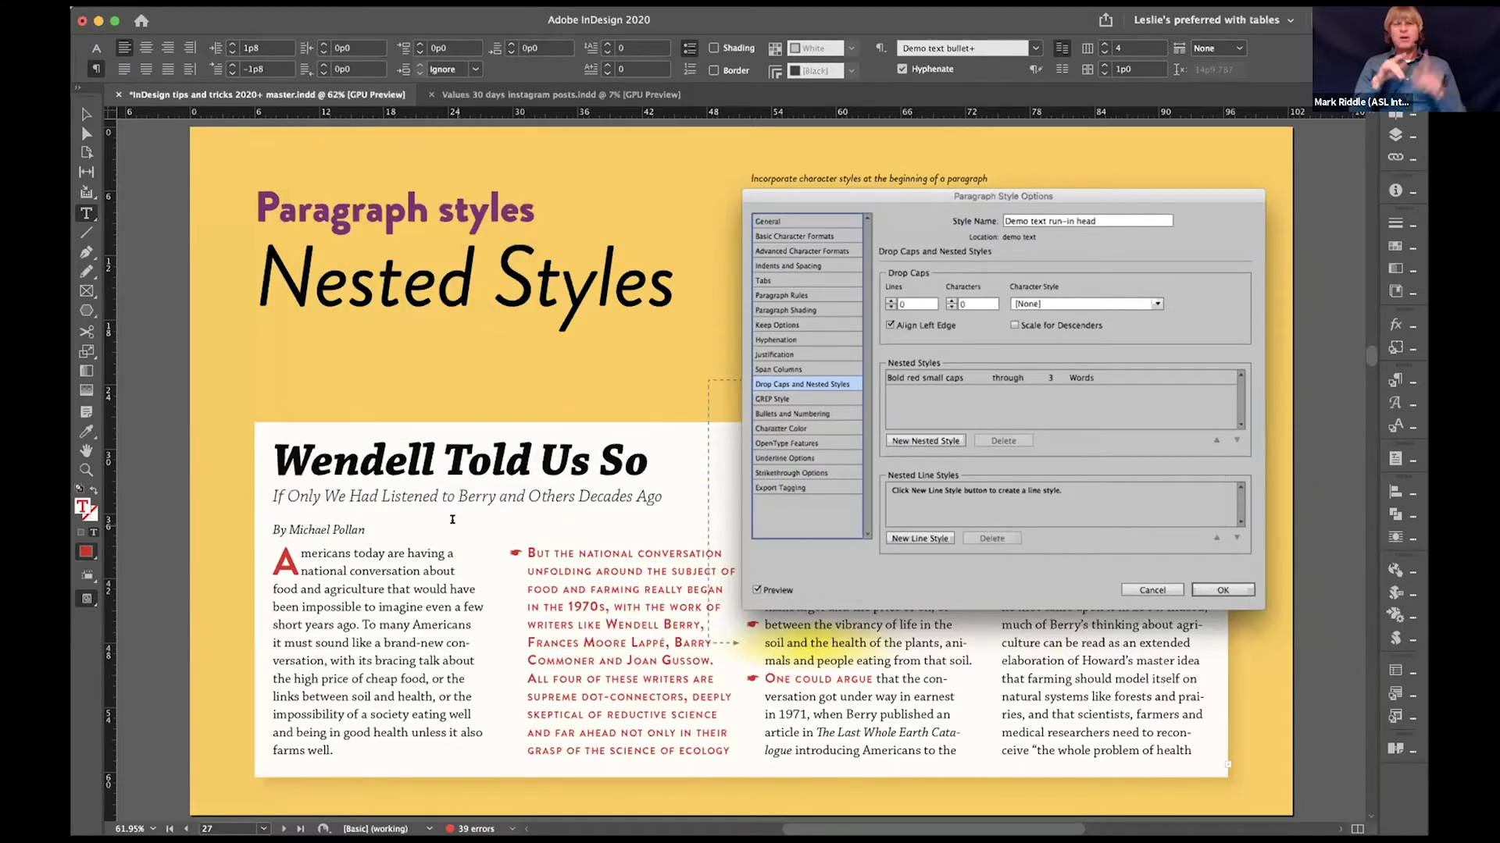
# Step: Insert an End Nested Style Here character at the cursor through a Quick Apply search for "end ne"
pyautogui.press('super+Return')
pyautogui.write('drop ca')
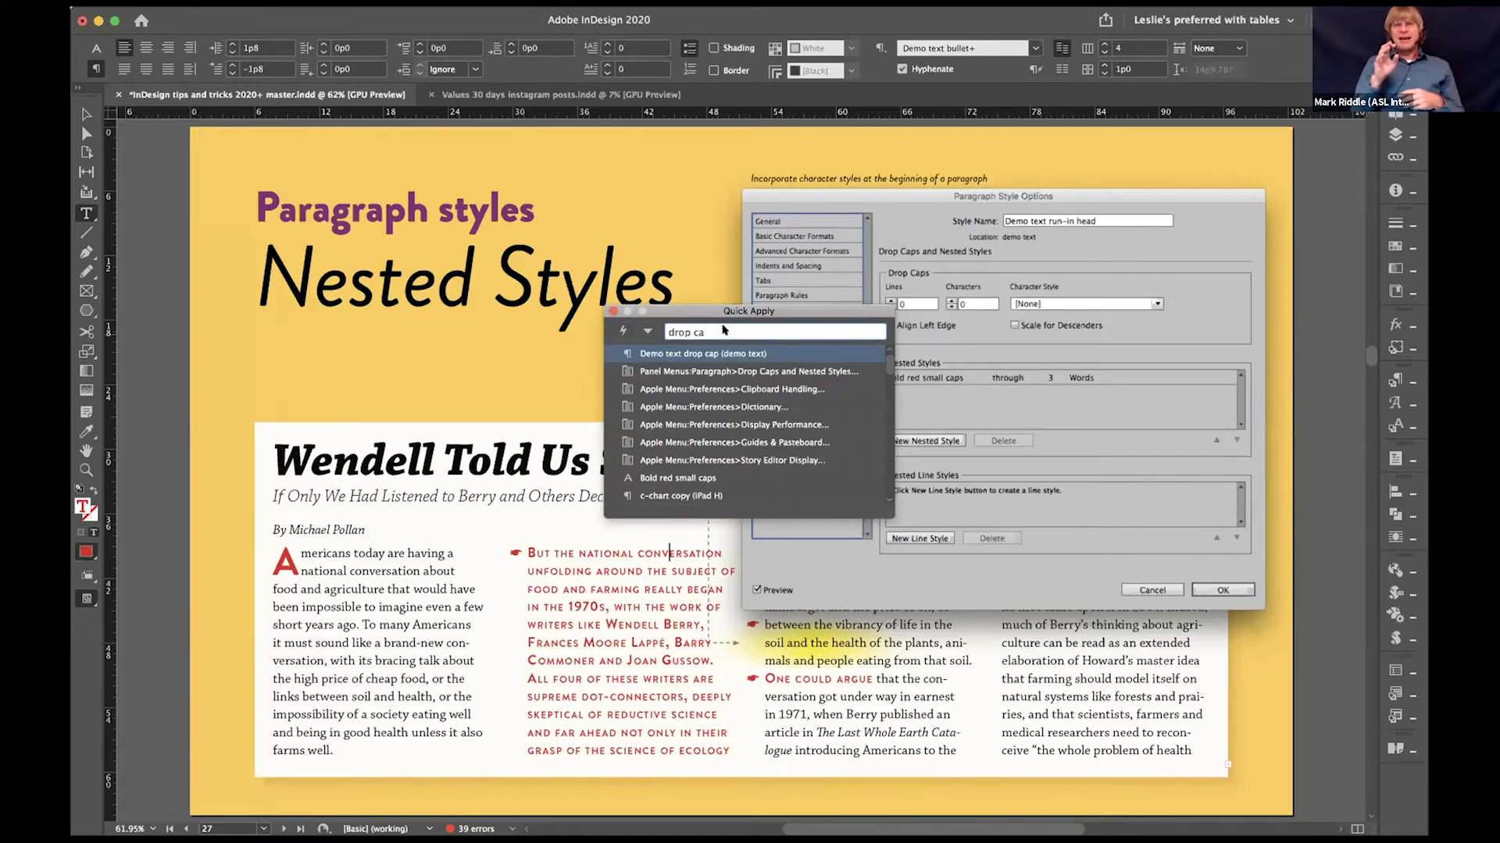
pyautogui.moveTo(688, 328); pyautogui.dragTo(669, 331)
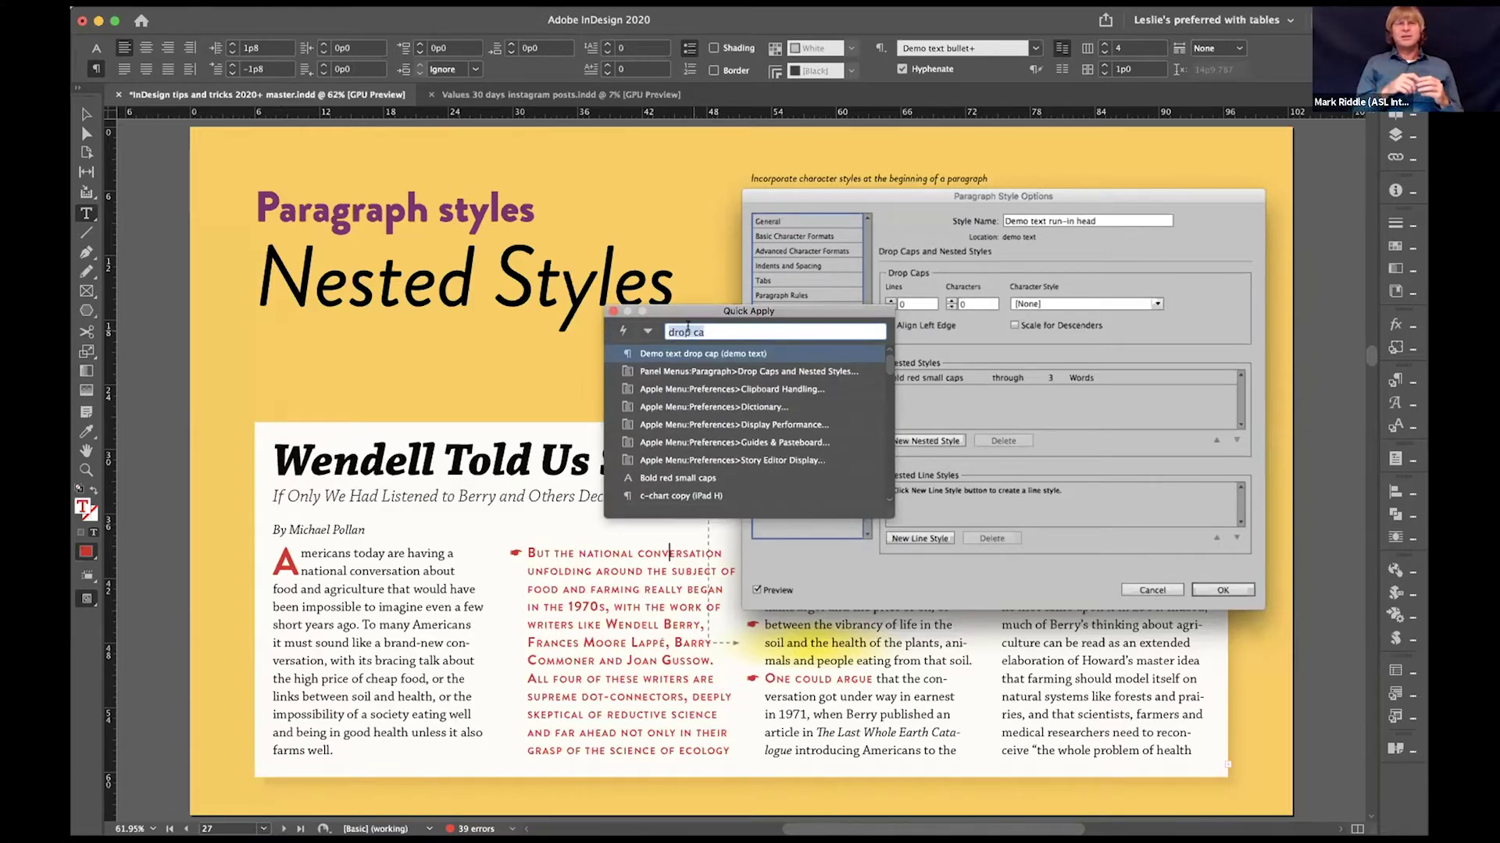
pyautogui.write('end ne')
pyautogui.press('Return')
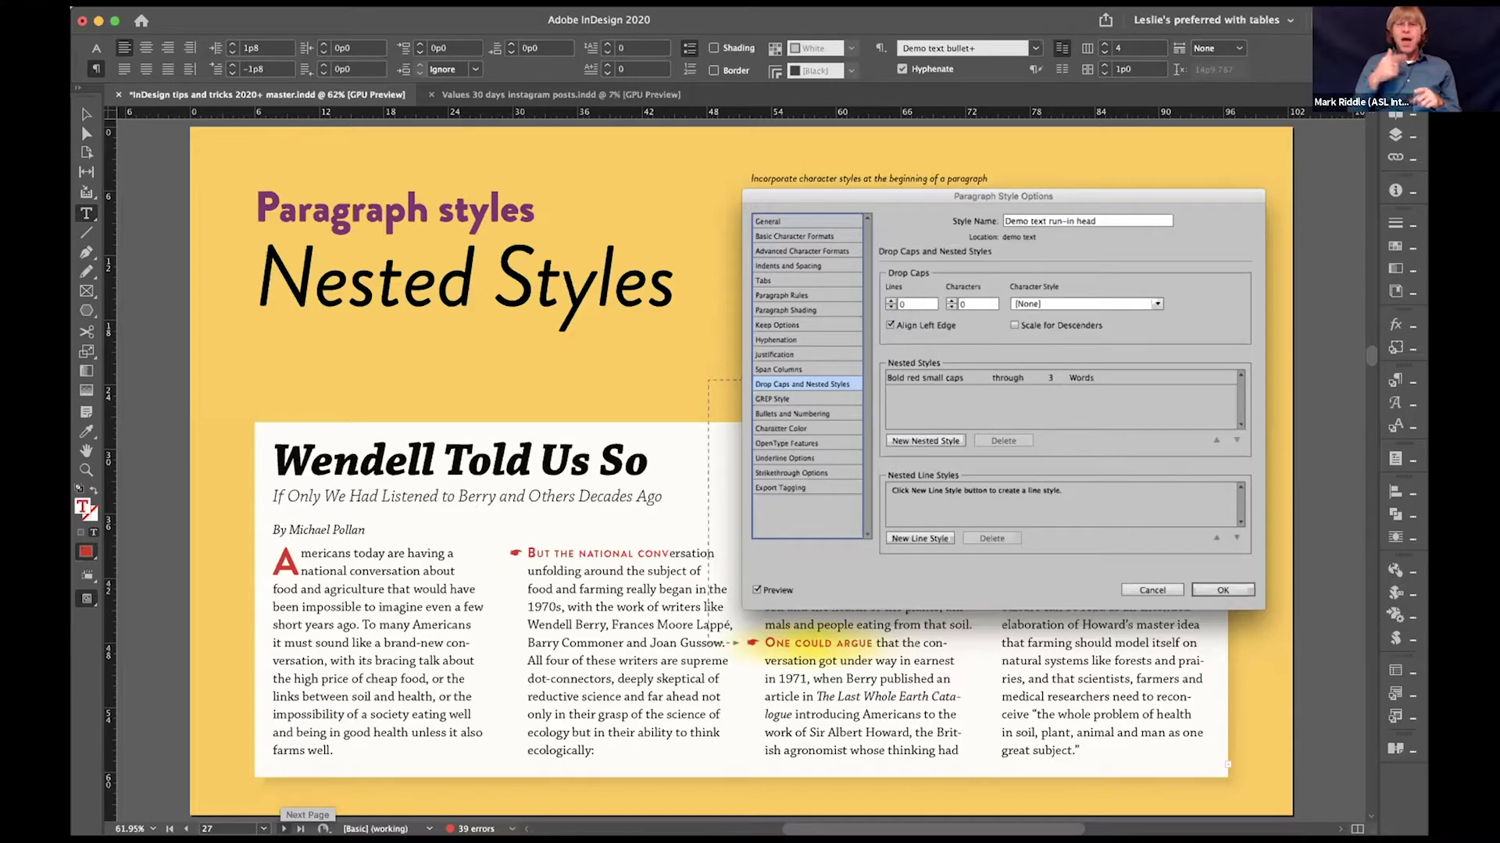
# Step: Advance to page 28 and nudge the Paragraph Style Options dialog image to the right, away from the bulleted text
pyautogui.click(284, 828)
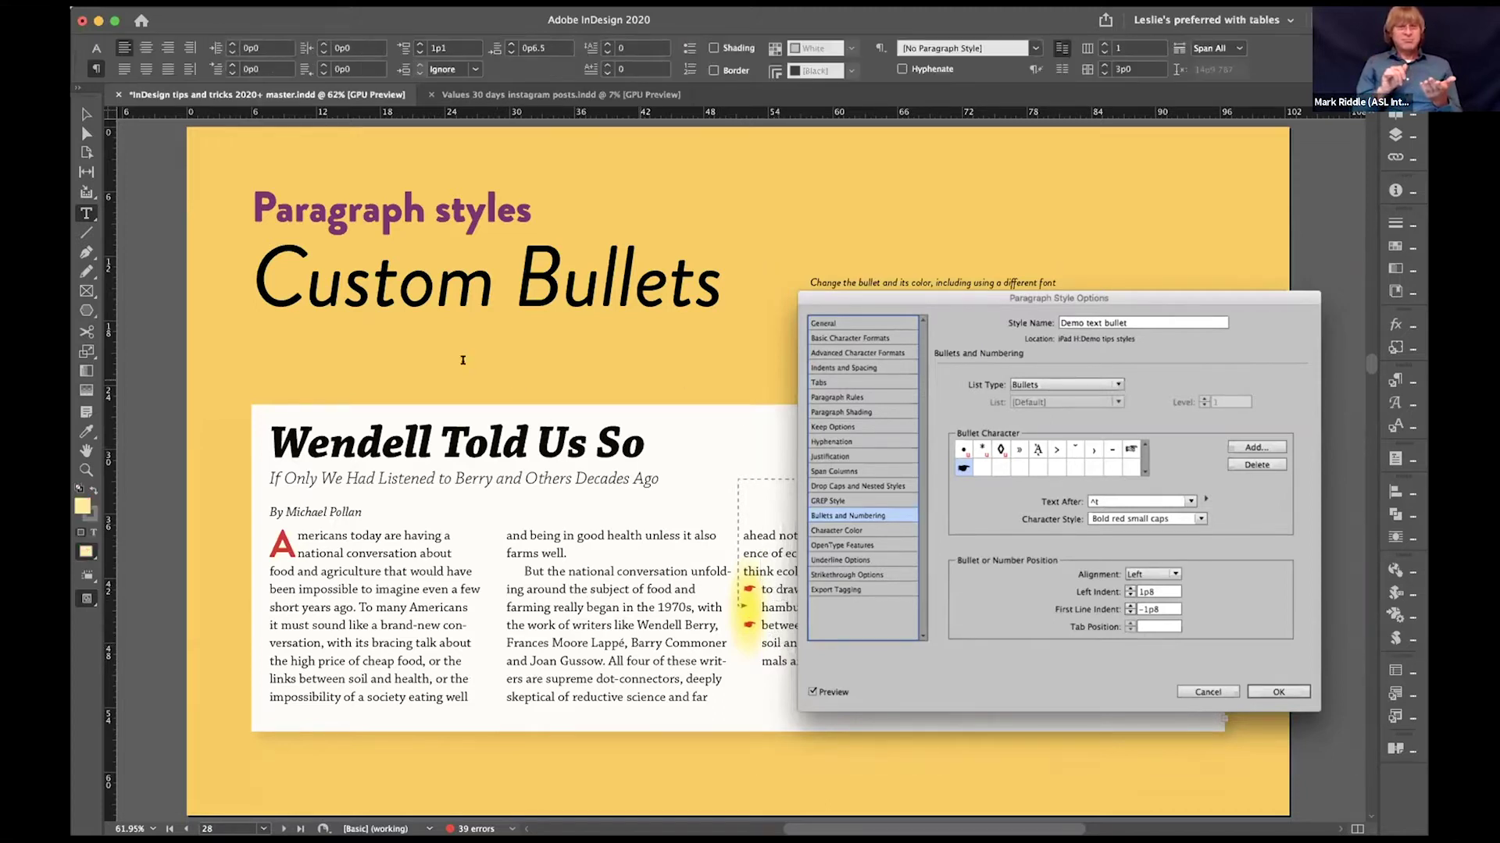
pyautogui.click(86, 115)
pyautogui.click(784, 609)
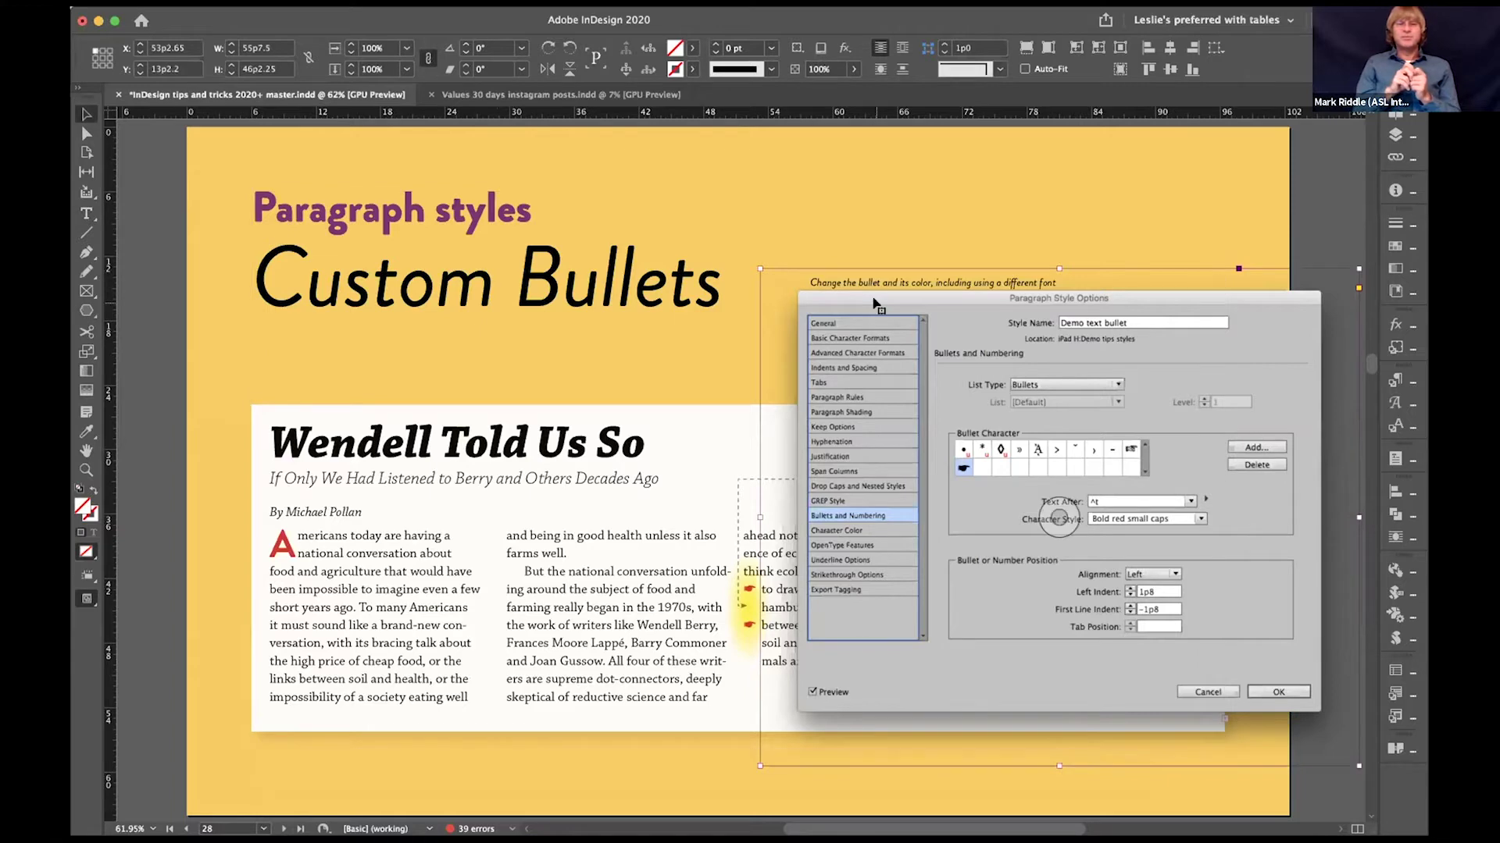
pyautogui.hotkey('shift', 'Right')
pyautogui.hotkey('shift', 'Right')
pyautogui.hotkey('shift', 'Right')
pyautogui.hotkey('shift', 'Right')
# Step: Select the bulleted line starting "between the" and open Bullets and Numbering through a Quick Apply search for "bullets n"
pyautogui.scroll(-3, 840, 287)
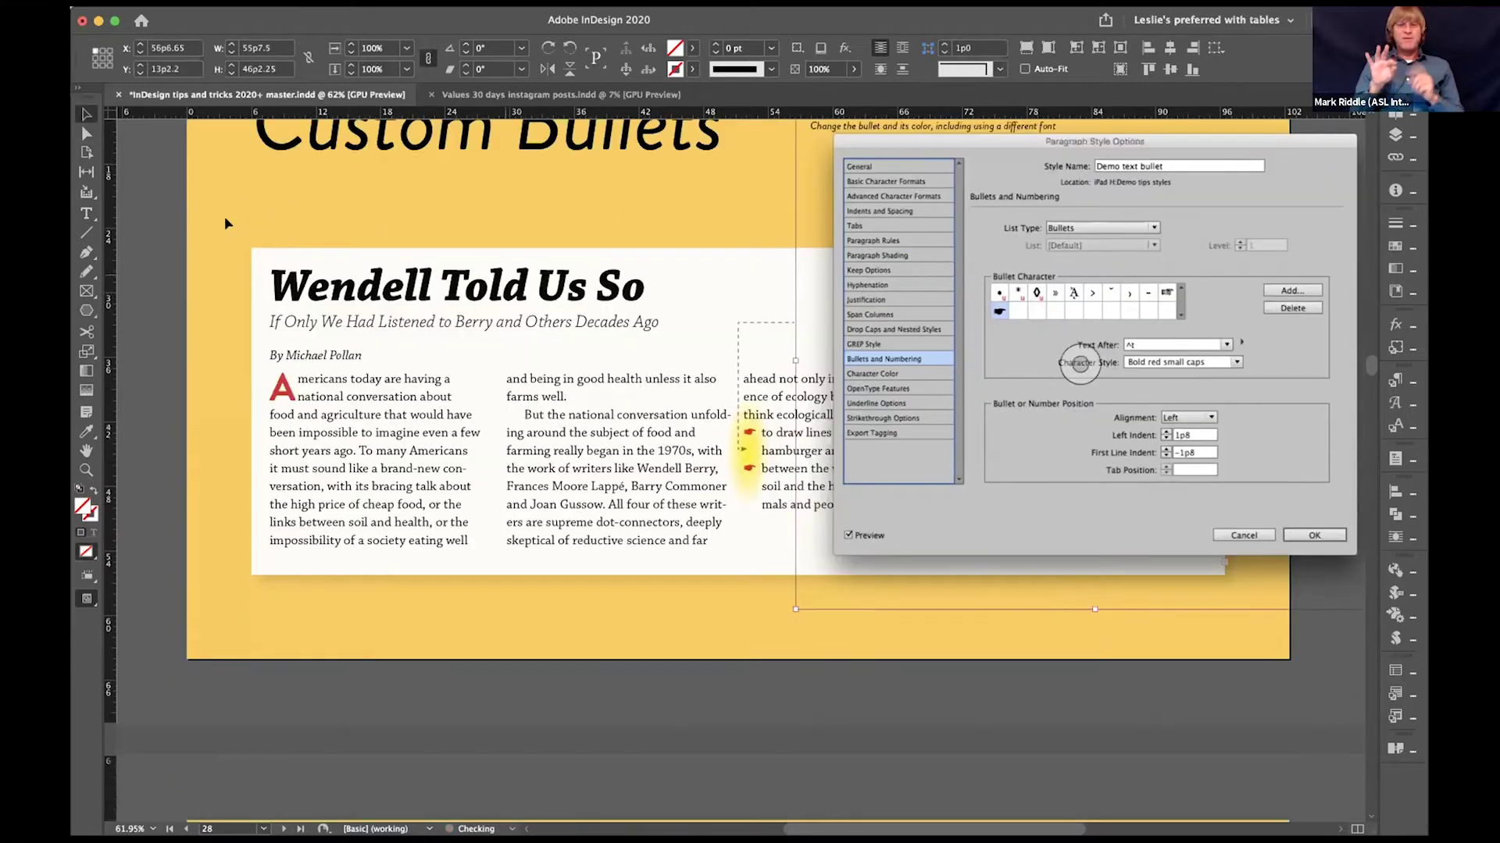
pyautogui.press('t')
pyautogui.tripleClick(784, 469)
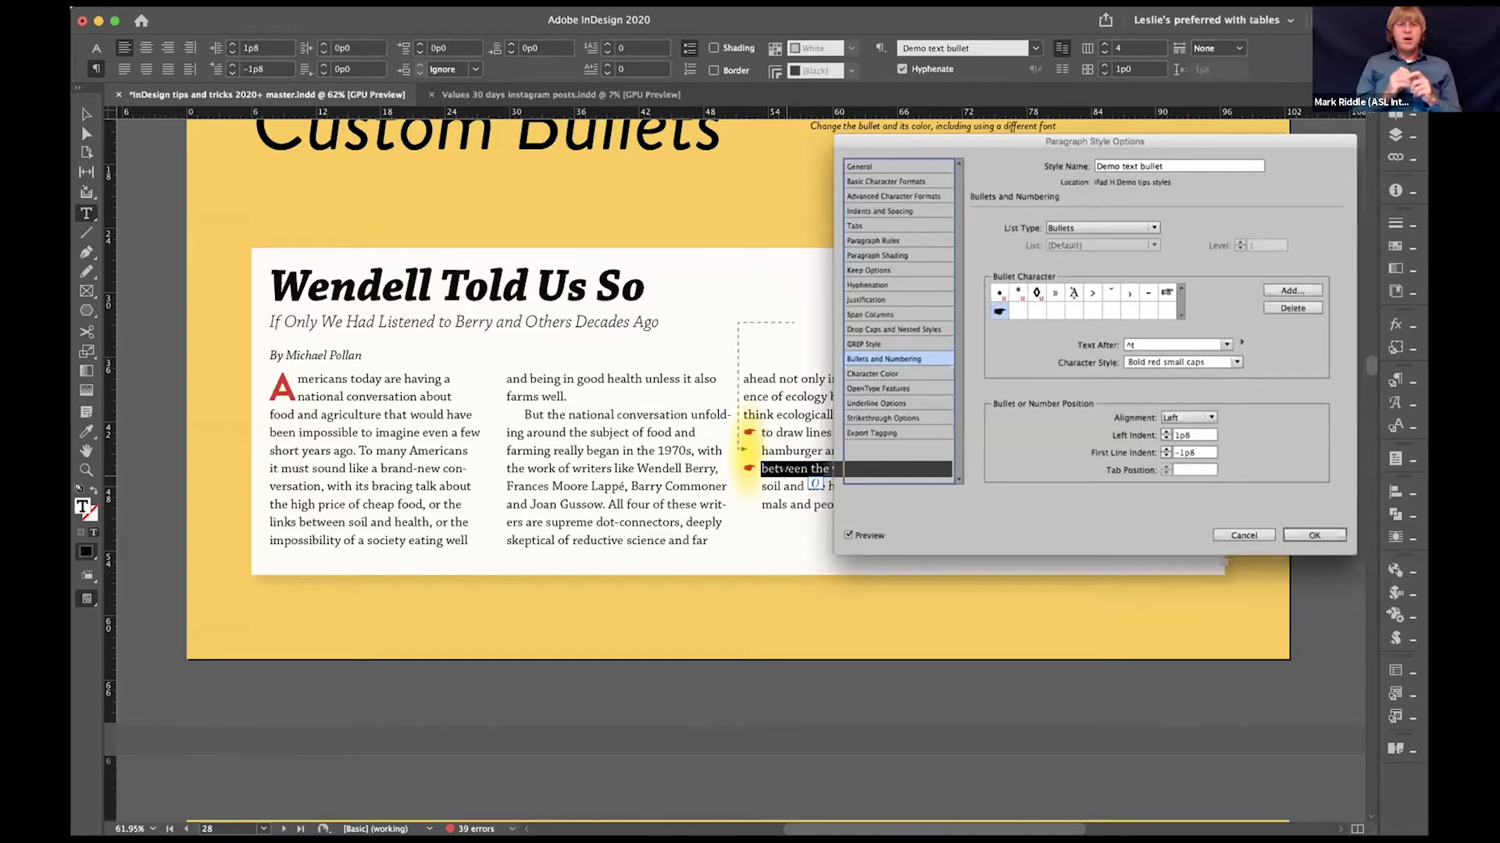
pyautogui.press('super+Return')
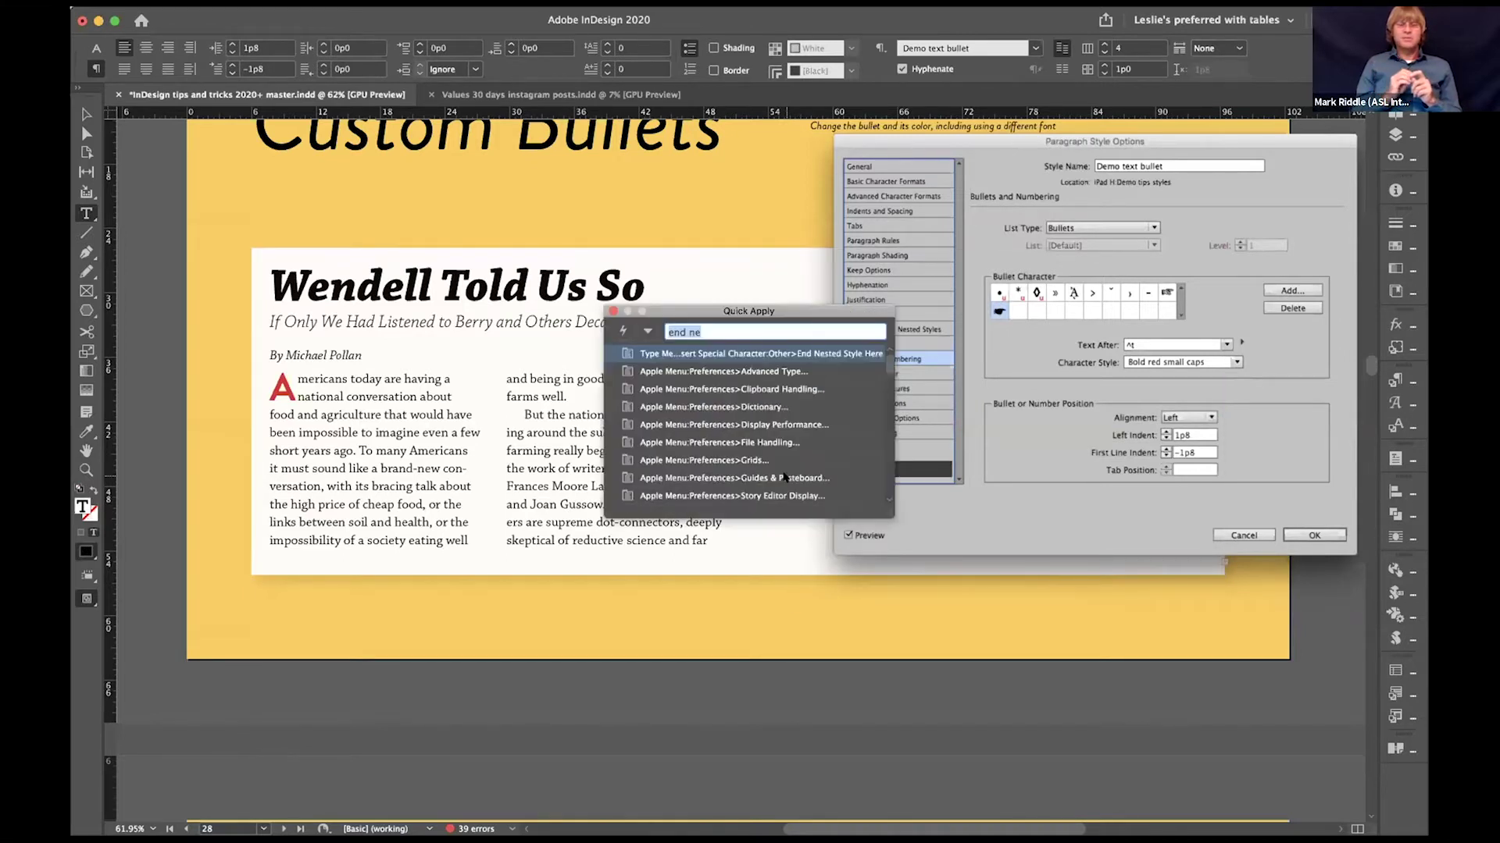
pyautogui.write('bullet')
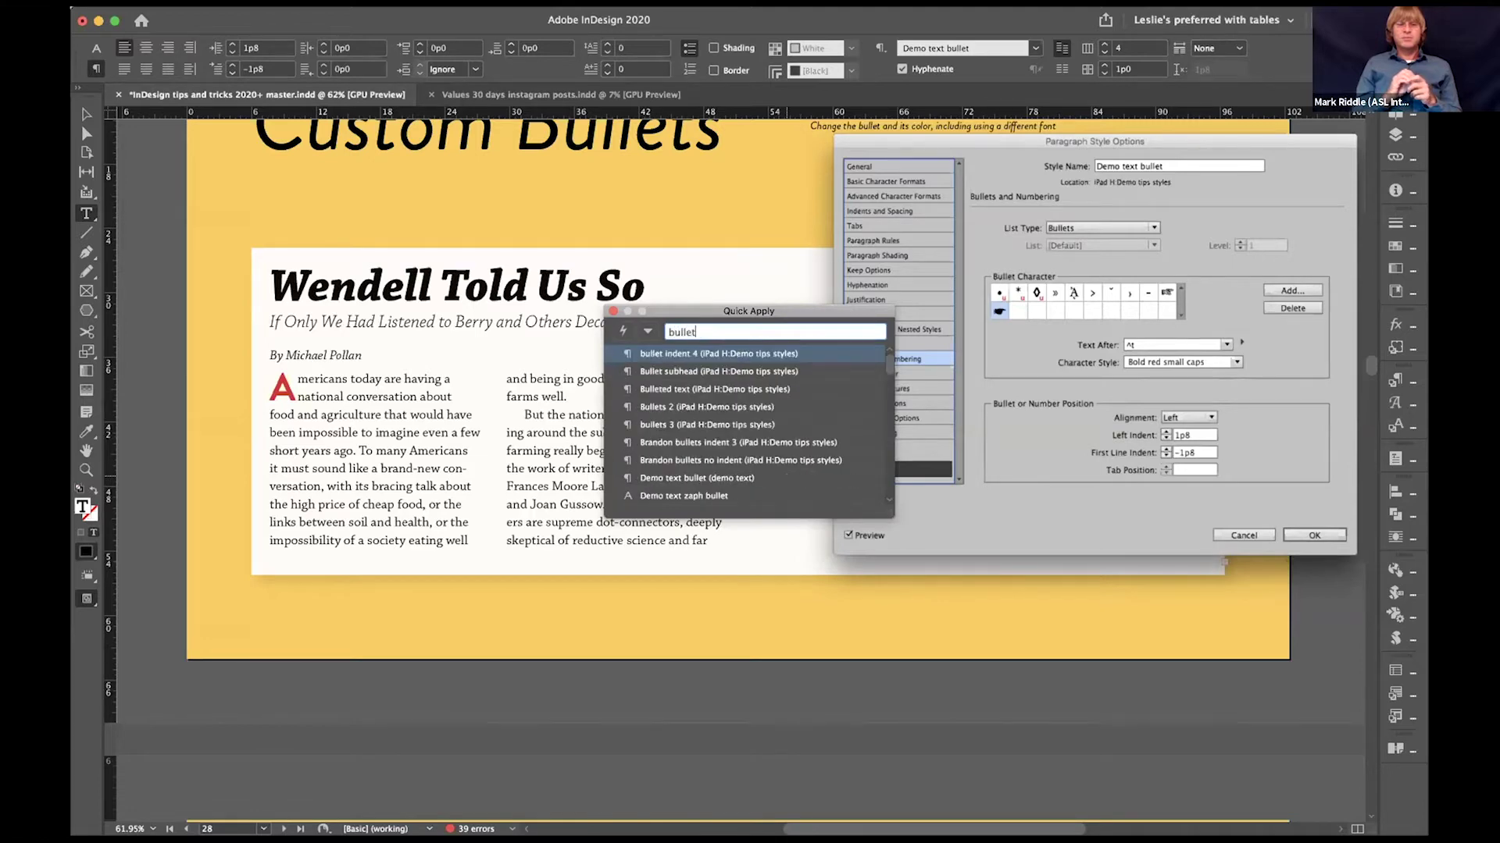
pyautogui.write('s n')
pyautogui.press('Return')
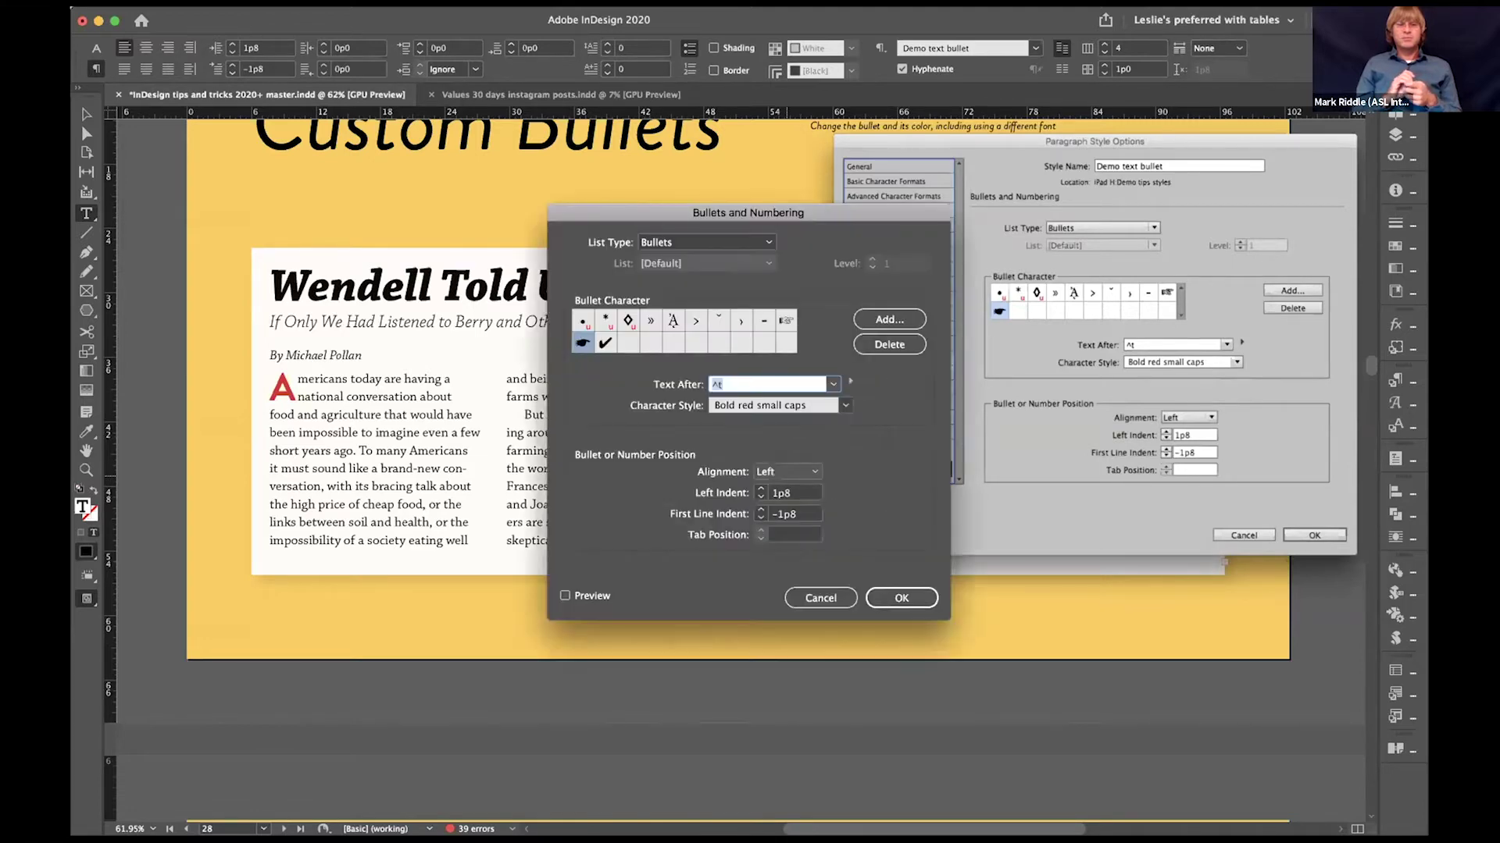
# Step: Open the Add Bullets glyph list and show the characters of the Bodoni Ornaments font family
pyautogui.click(891, 317)
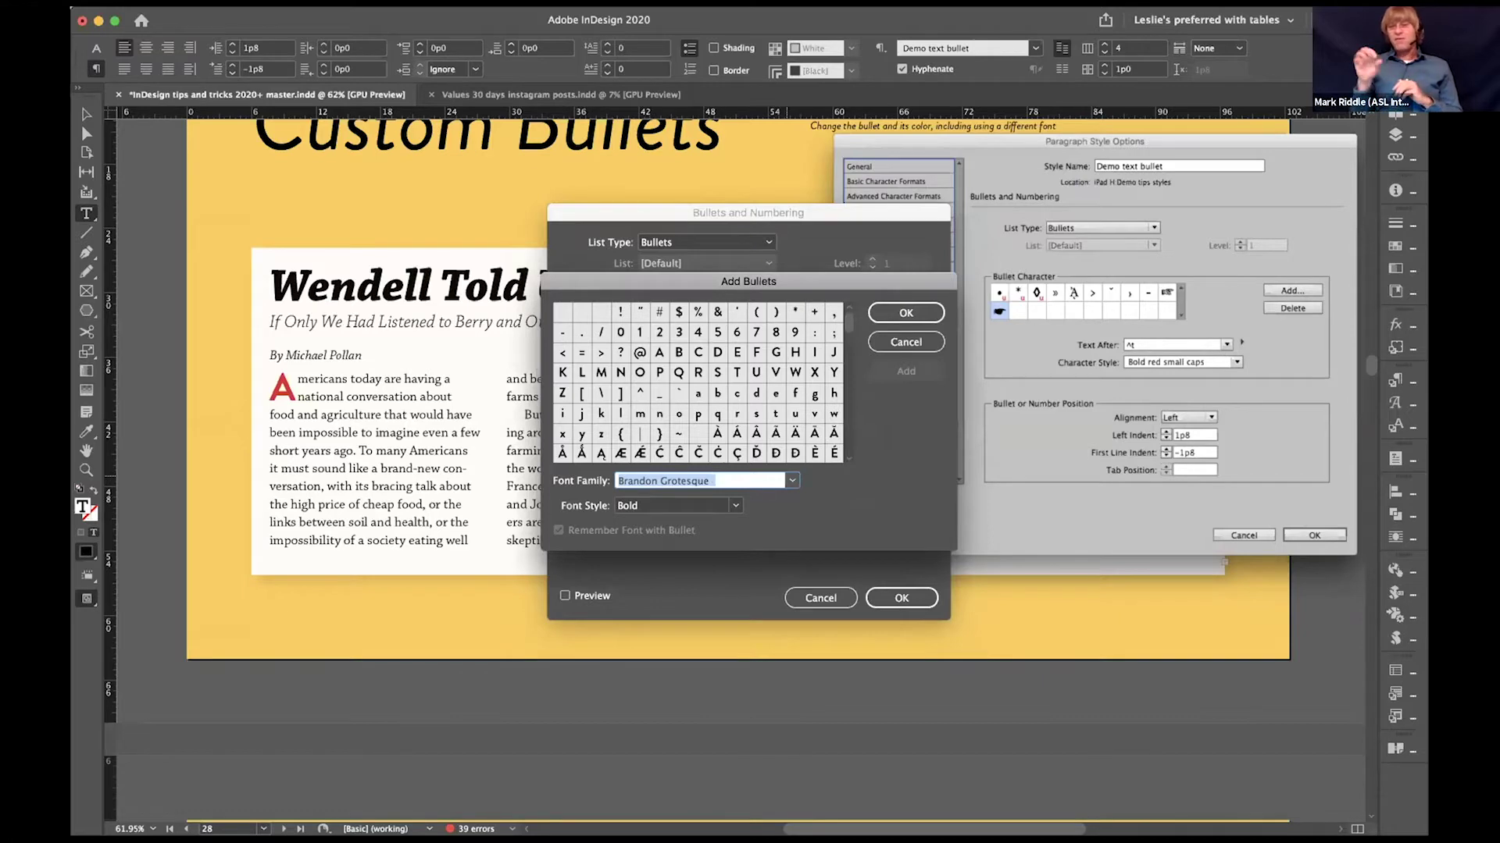
pyautogui.write('Bodoni')
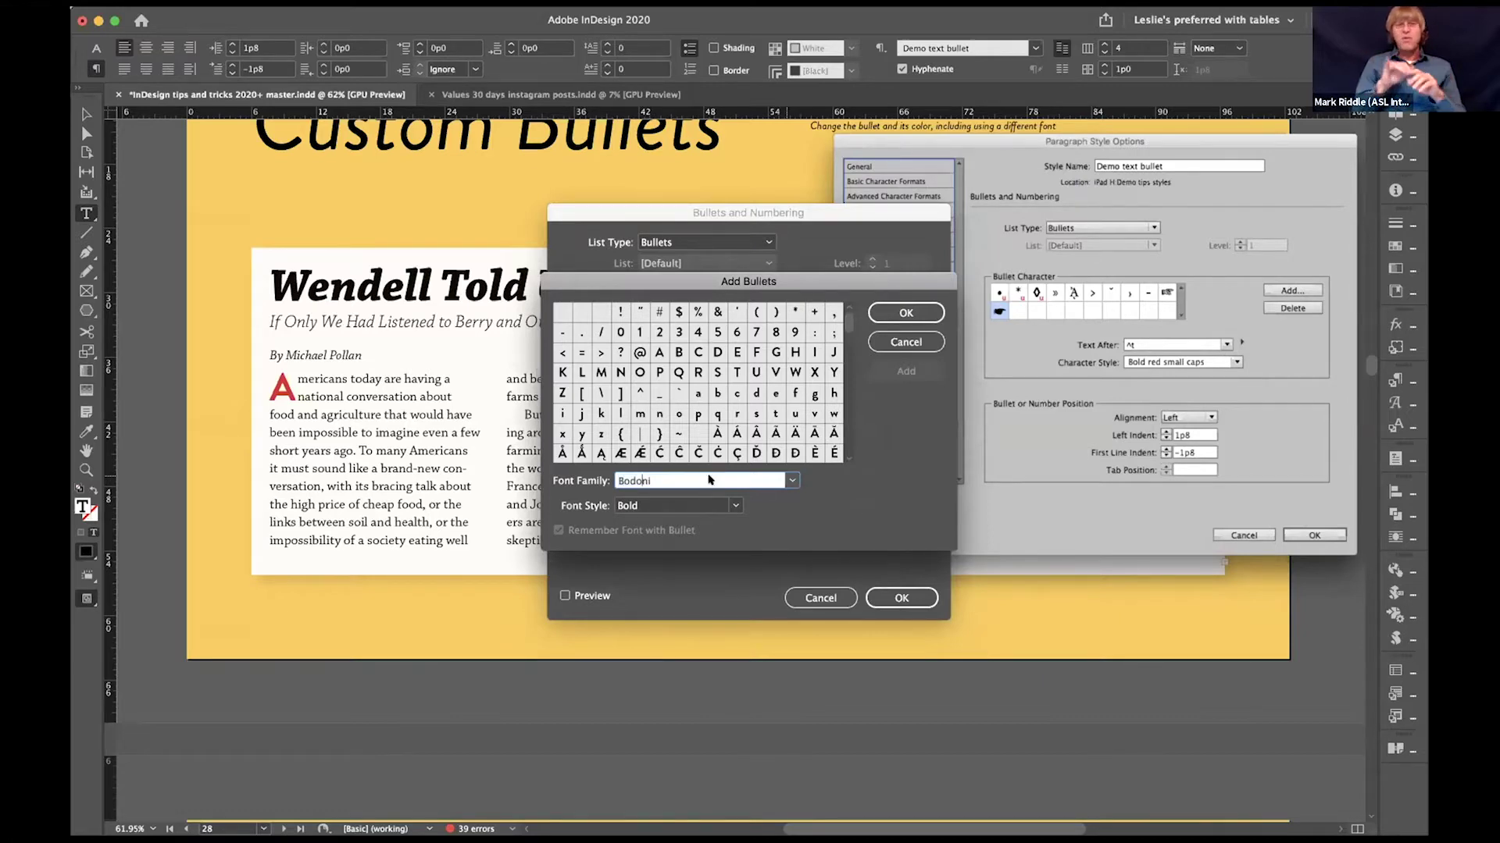
pyautogui.click(791, 481)
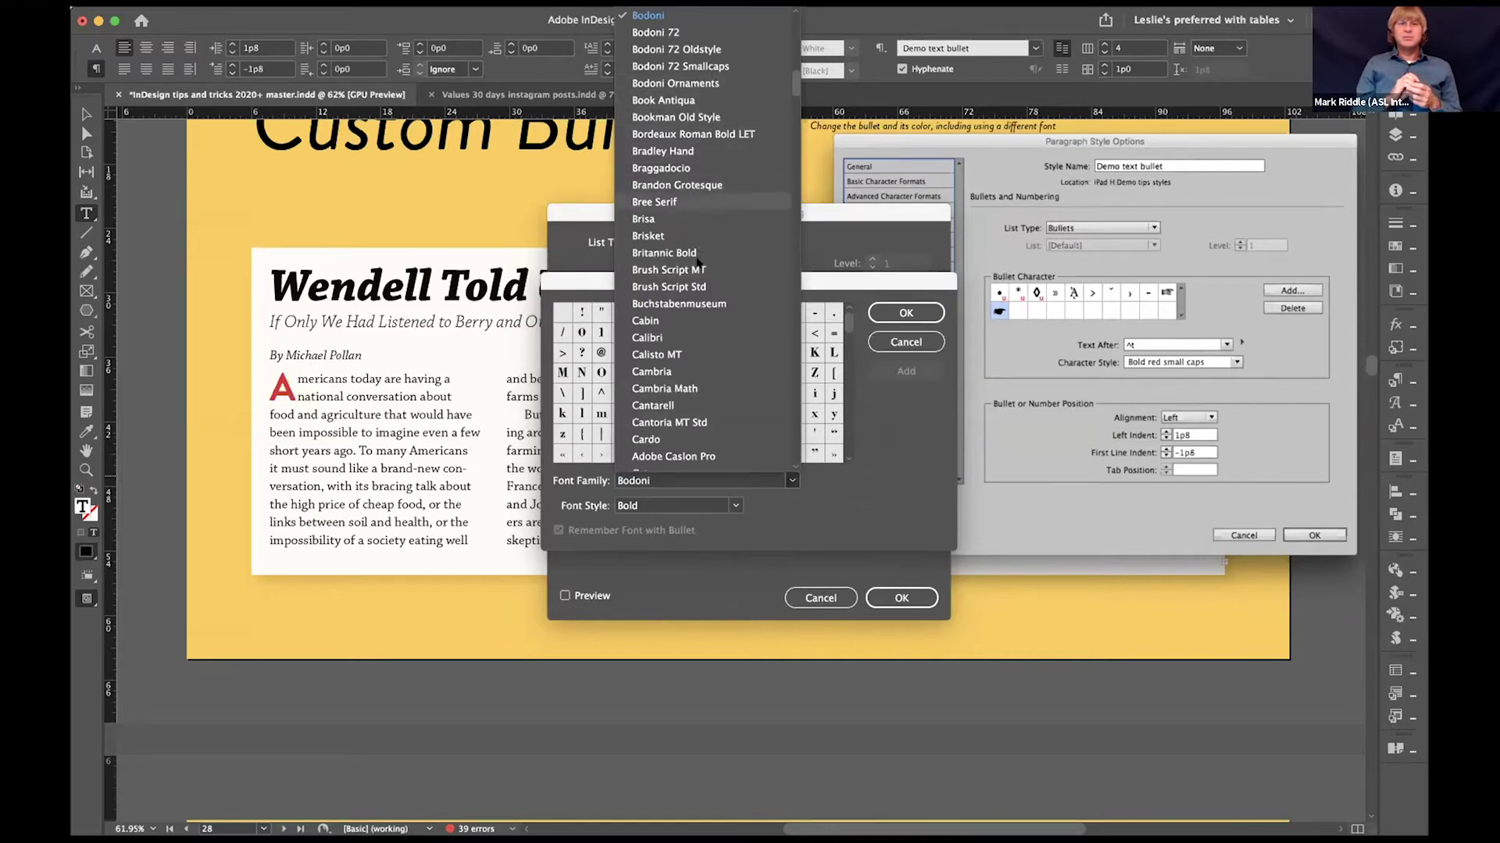
pyautogui.click(706, 83)
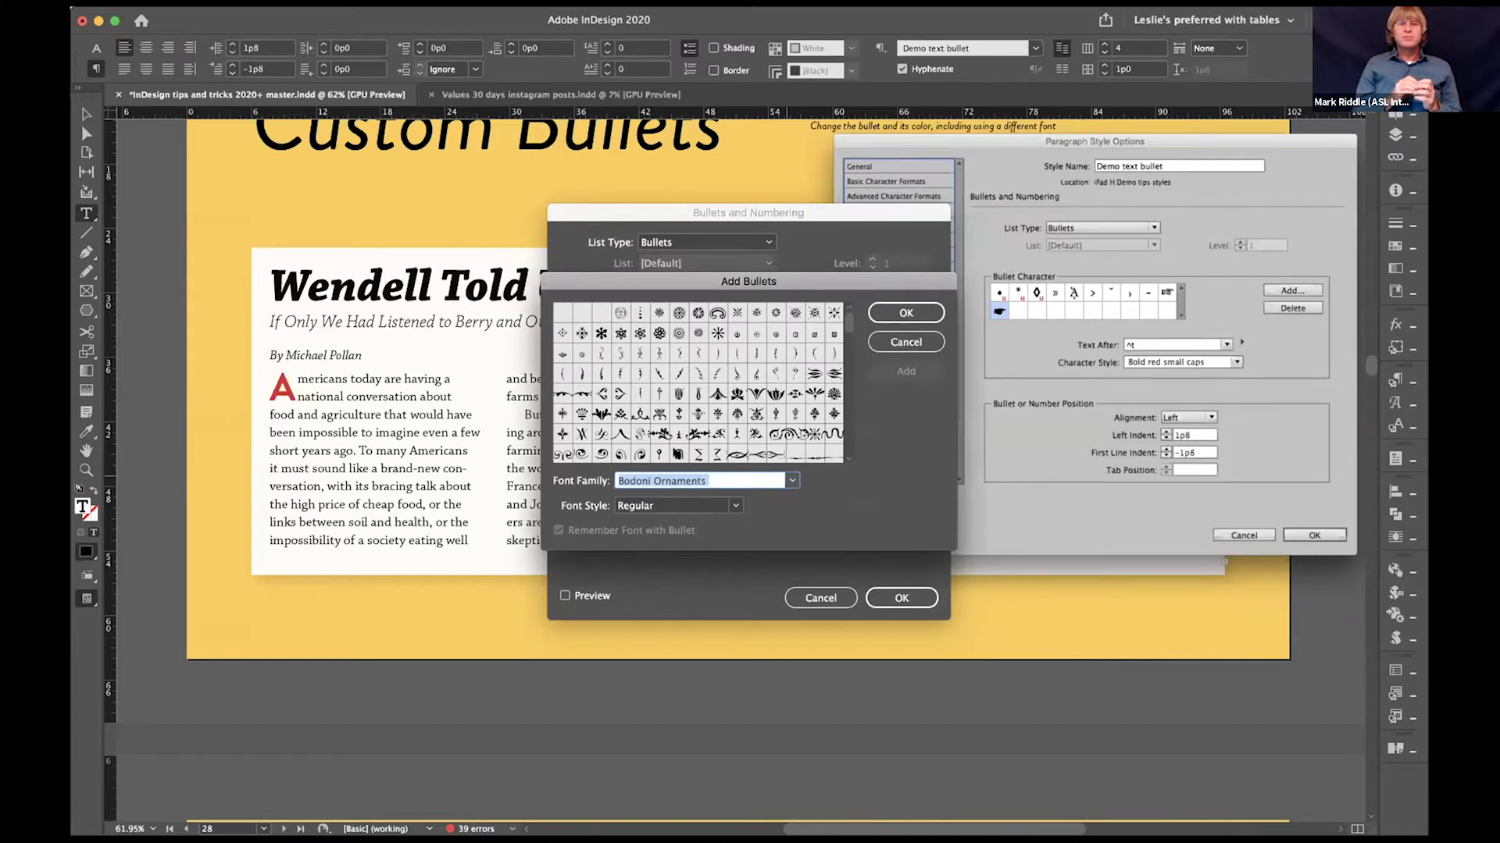
# Step: Add two ornament glyphs, a curled arrow-like one and a plant-like one, to the available bullet characters
pyautogui.click(619, 393)
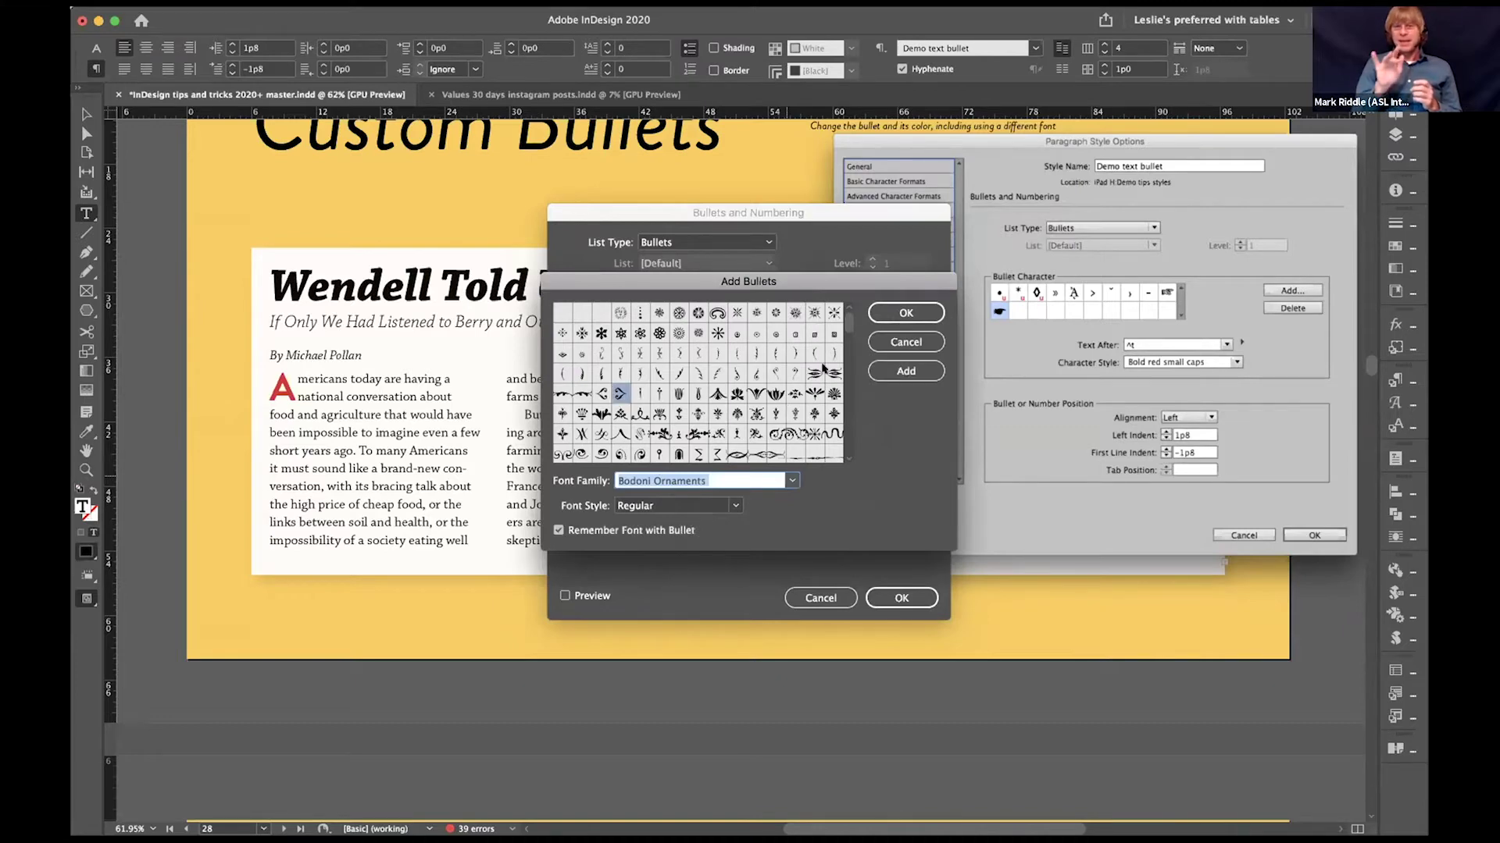
pyautogui.click(795, 413)
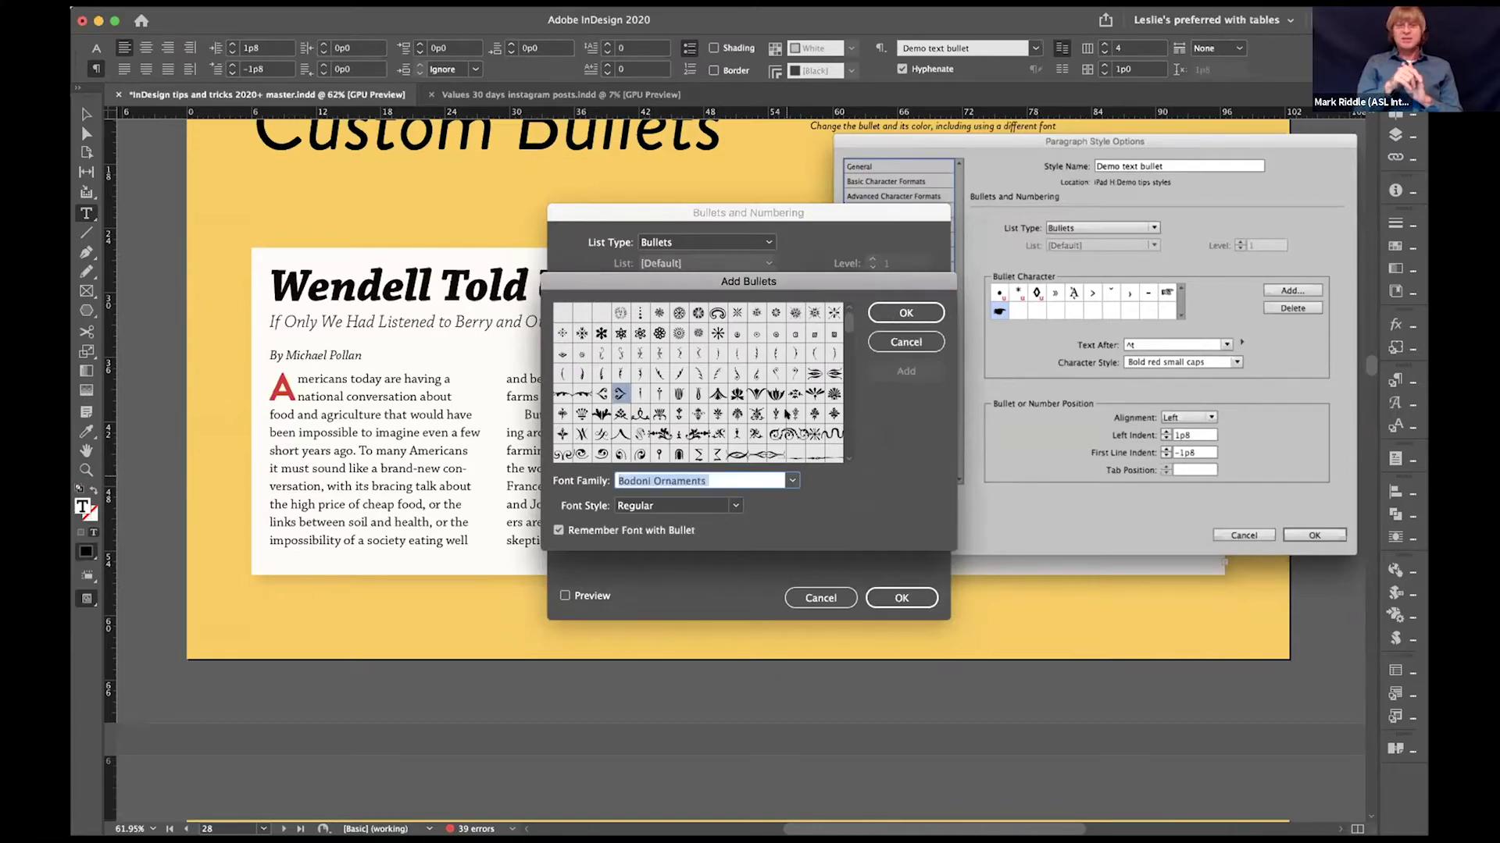
pyautogui.click(895, 364)
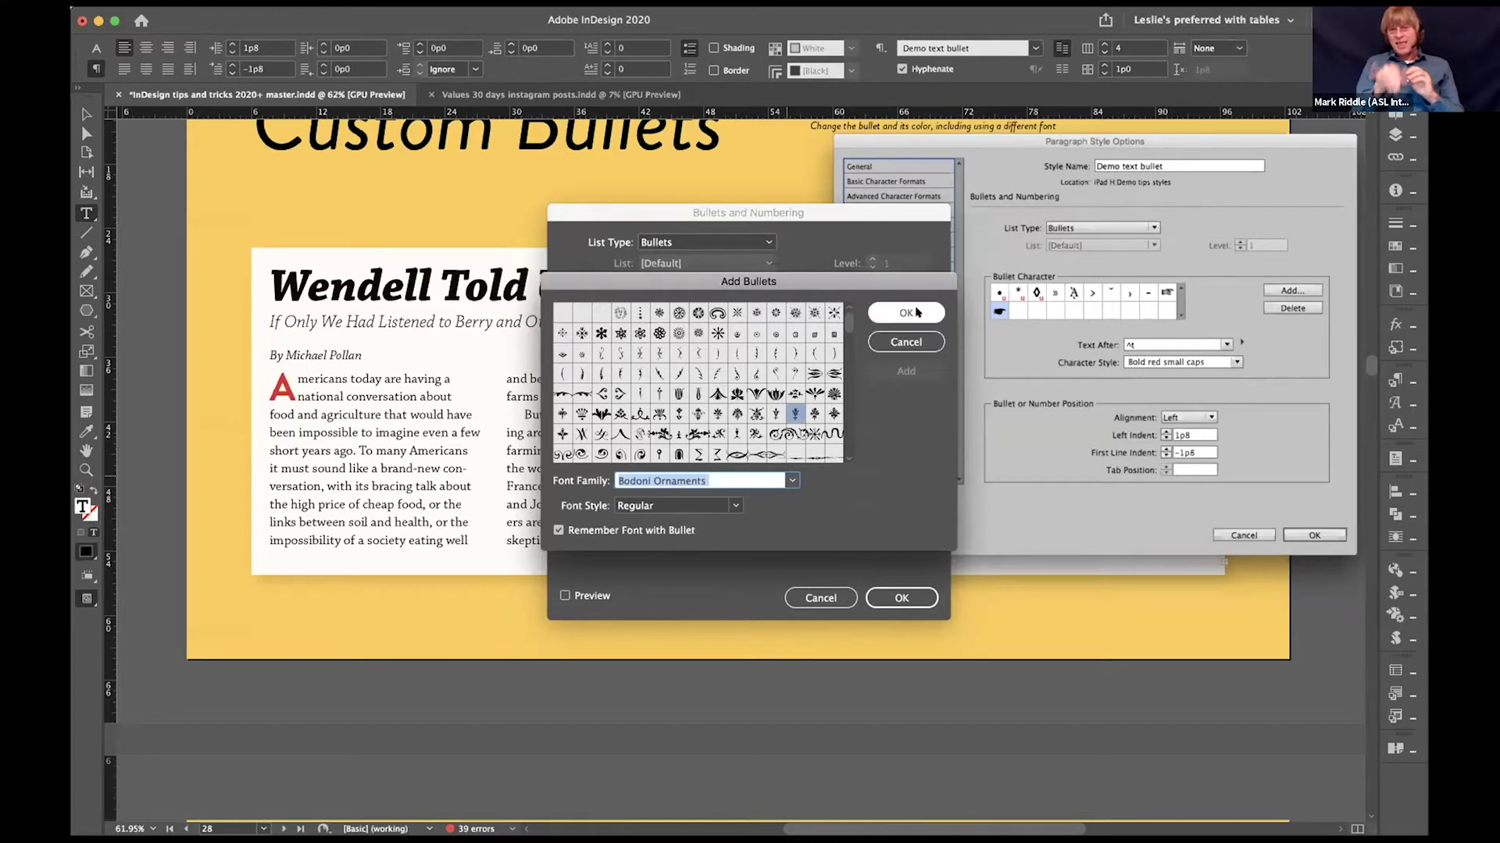
pyautogui.click(908, 312)
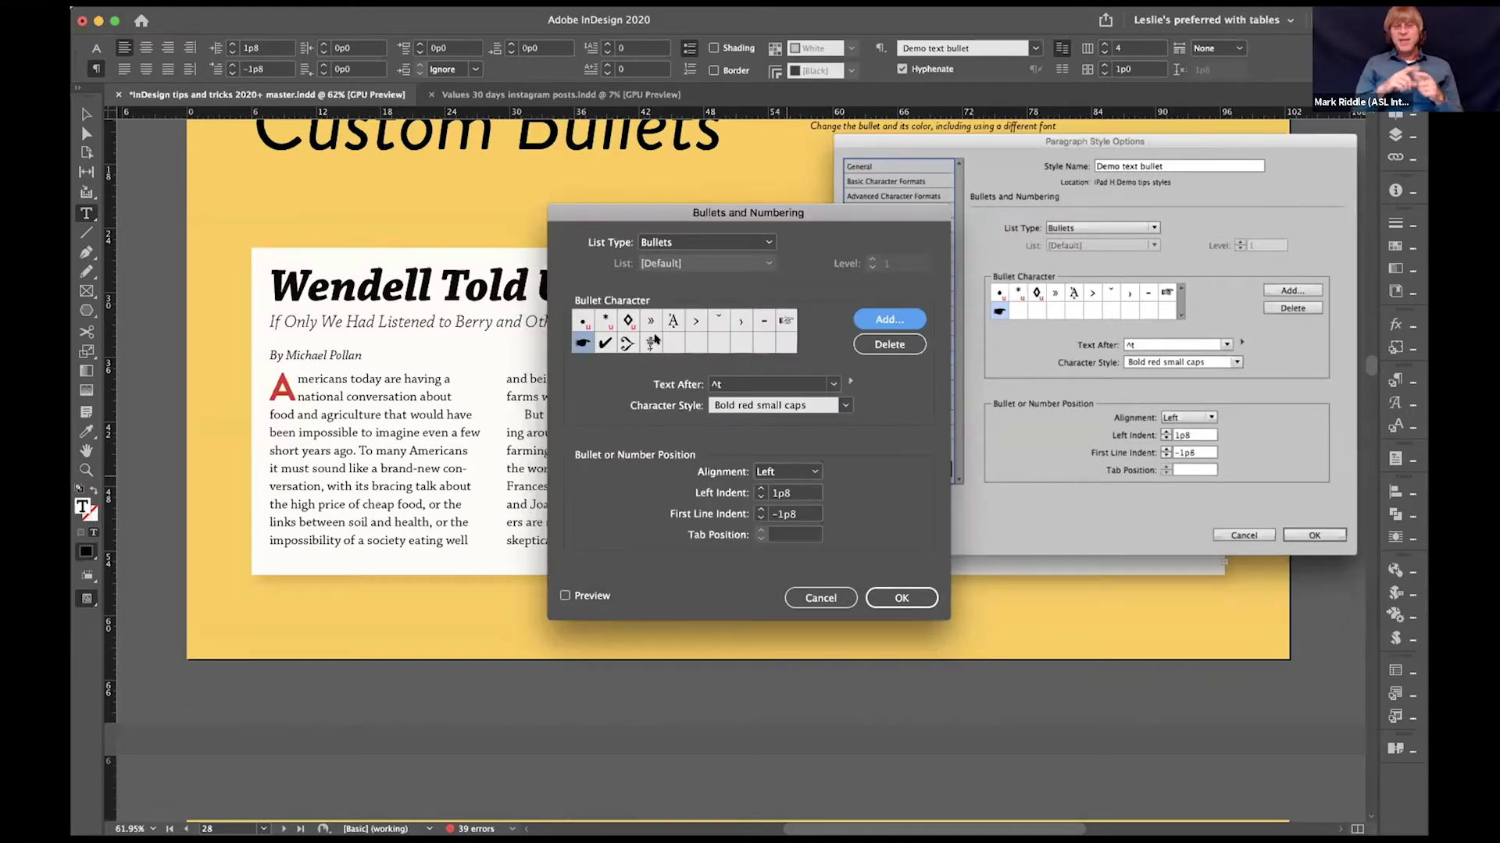
# Step: Preview the plant-like ornament and the curled arrow-like ornament as the bullet of the selected "between the" line
pyautogui.moveTo(764, 211); pyautogui.dragTo(1095, 223)
pyautogui.click(981, 355)
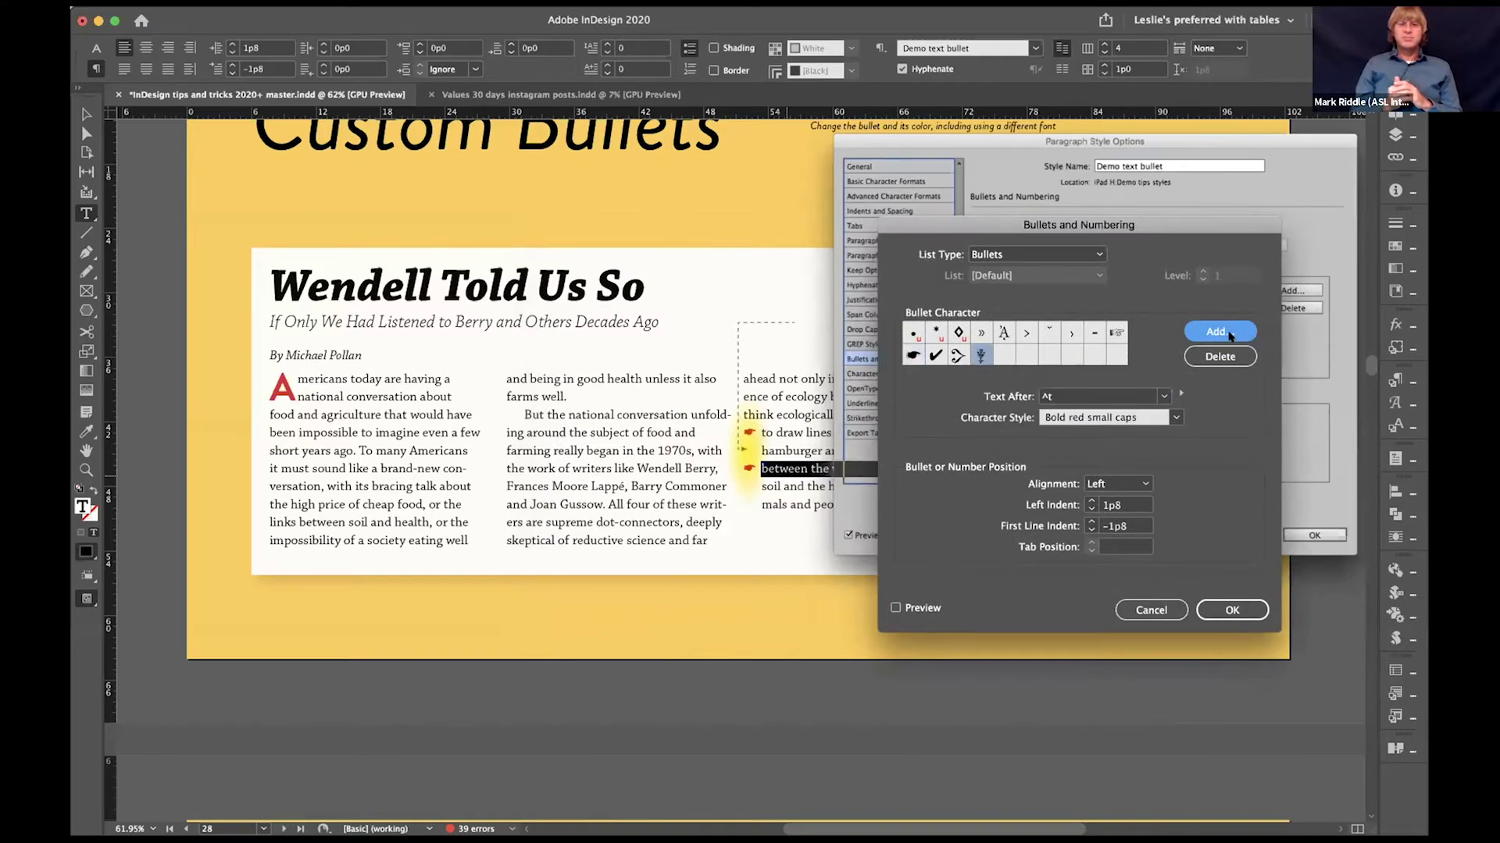
pyautogui.click(895, 609)
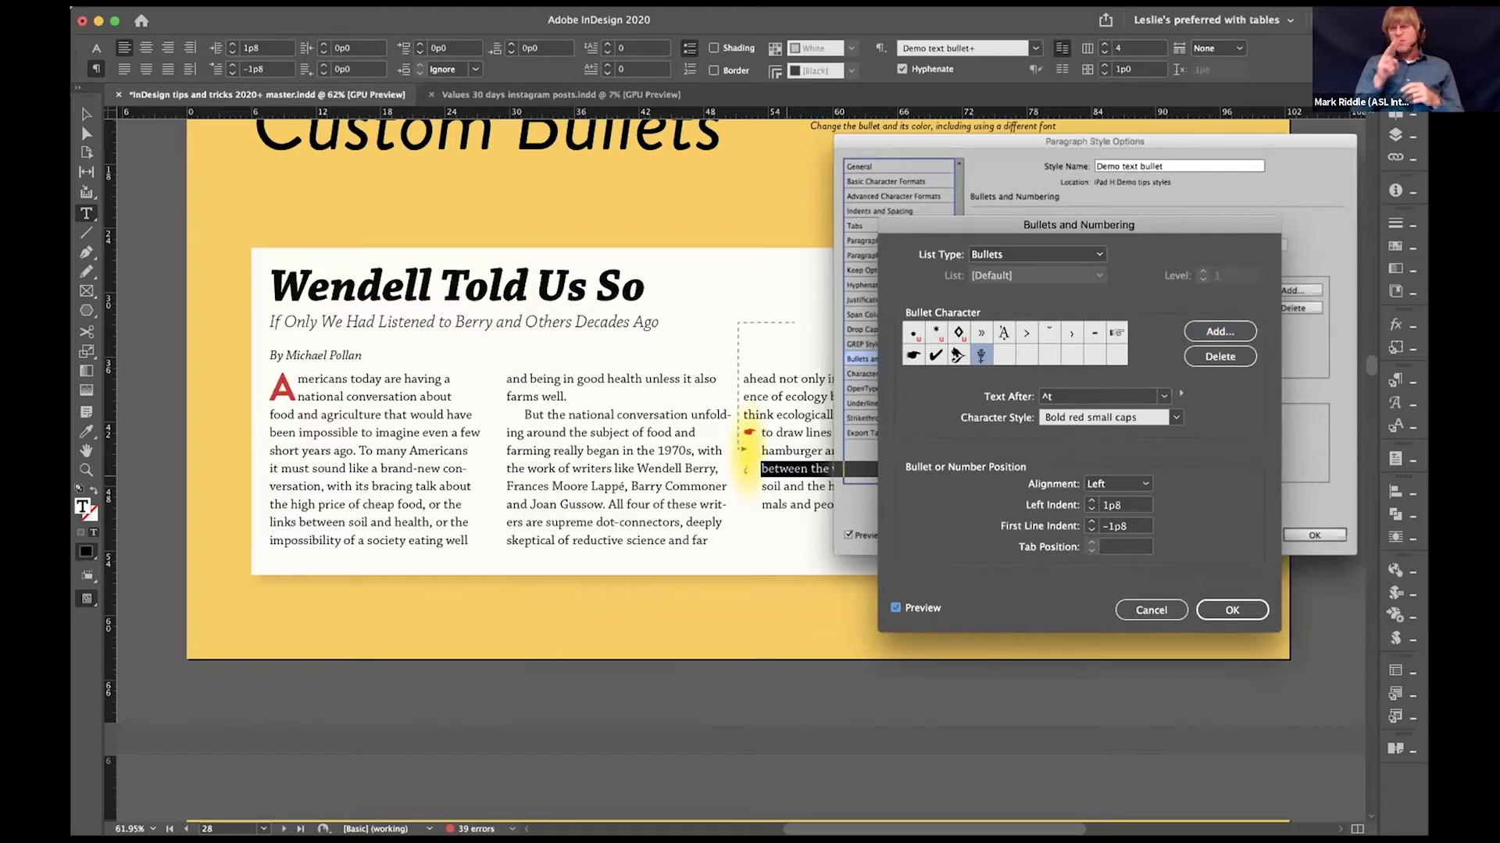
pyautogui.click(957, 356)
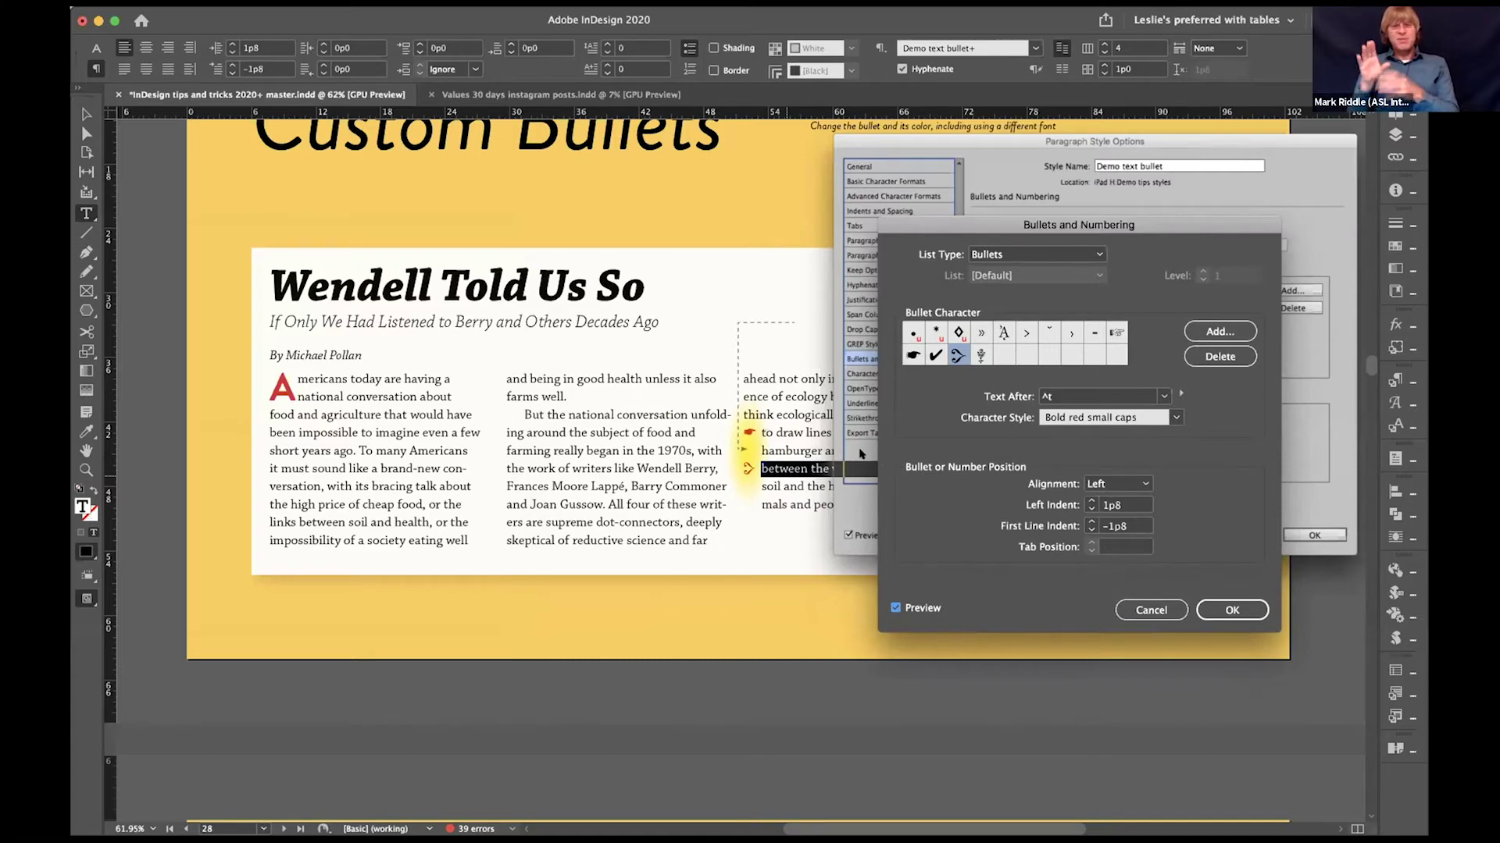
pyautogui.click(1220, 611)
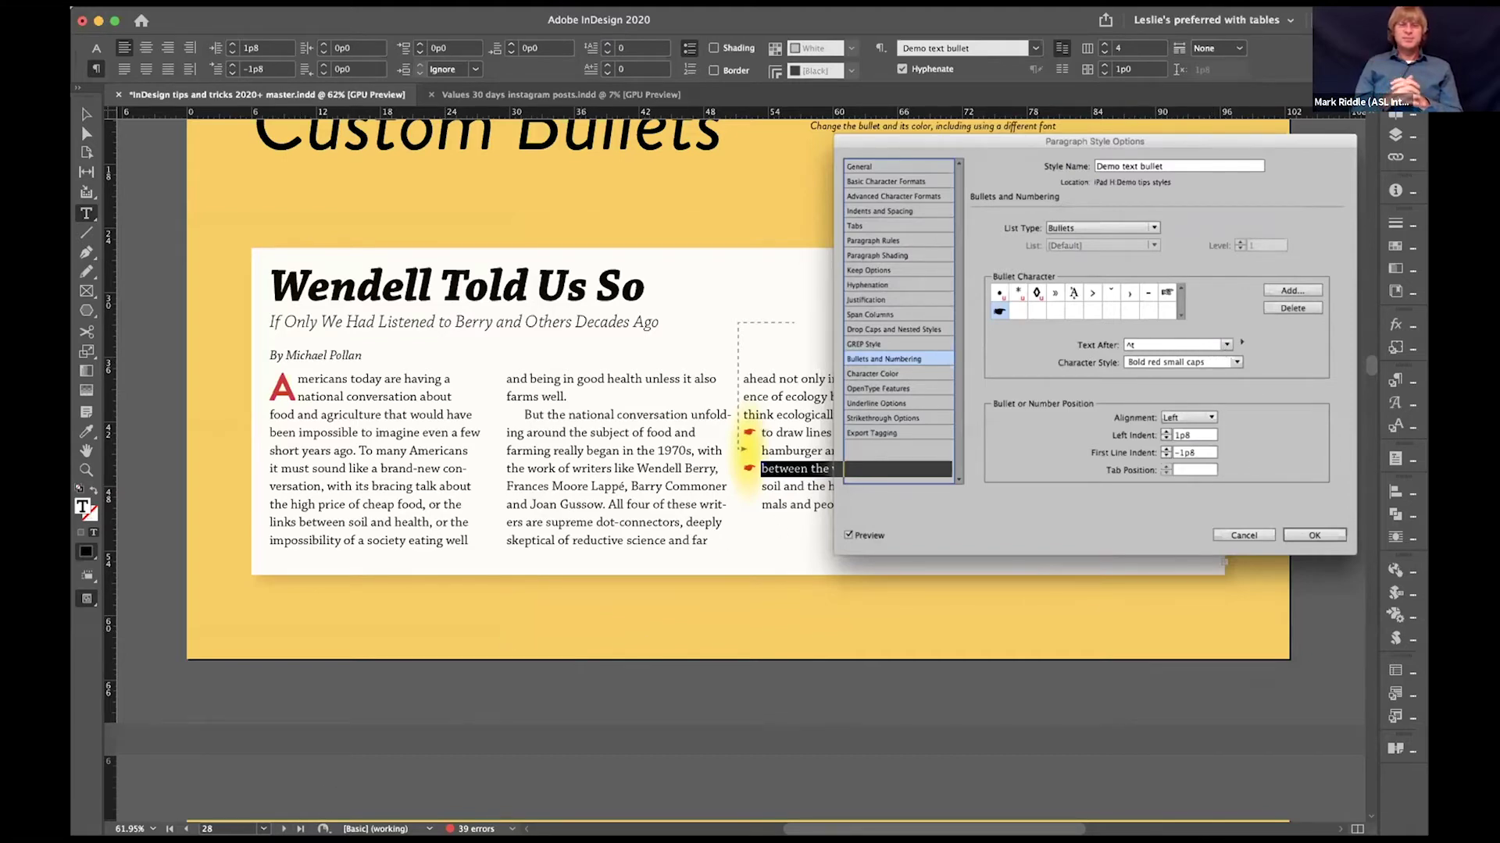
# Step: Select the paragraph starting "But the national conversation" and set its first line indent to 0
pyautogui.scroll(4, 738, 469)
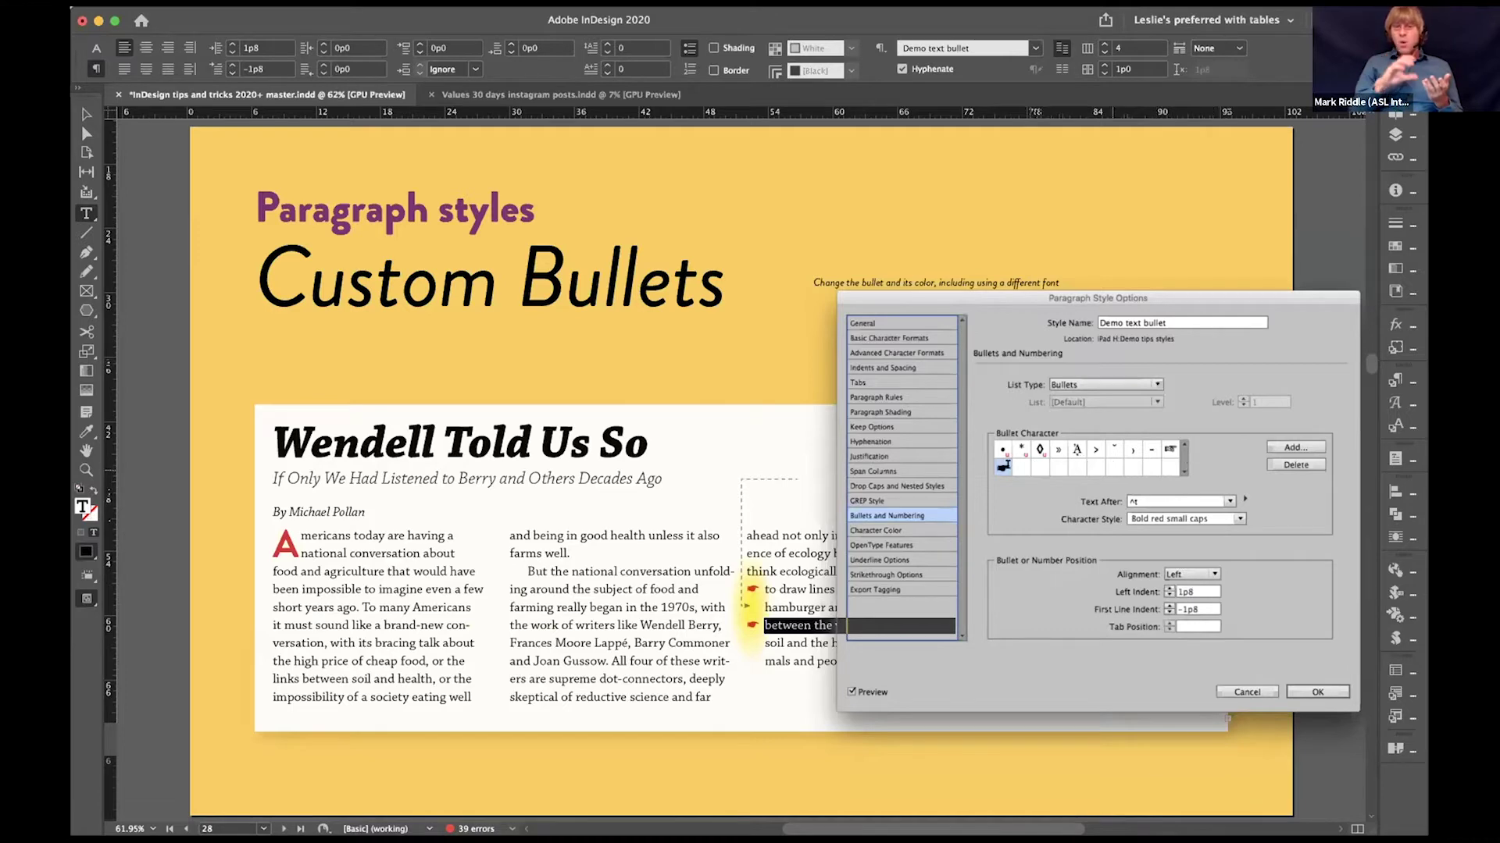
pyautogui.tripleClick(529, 569)
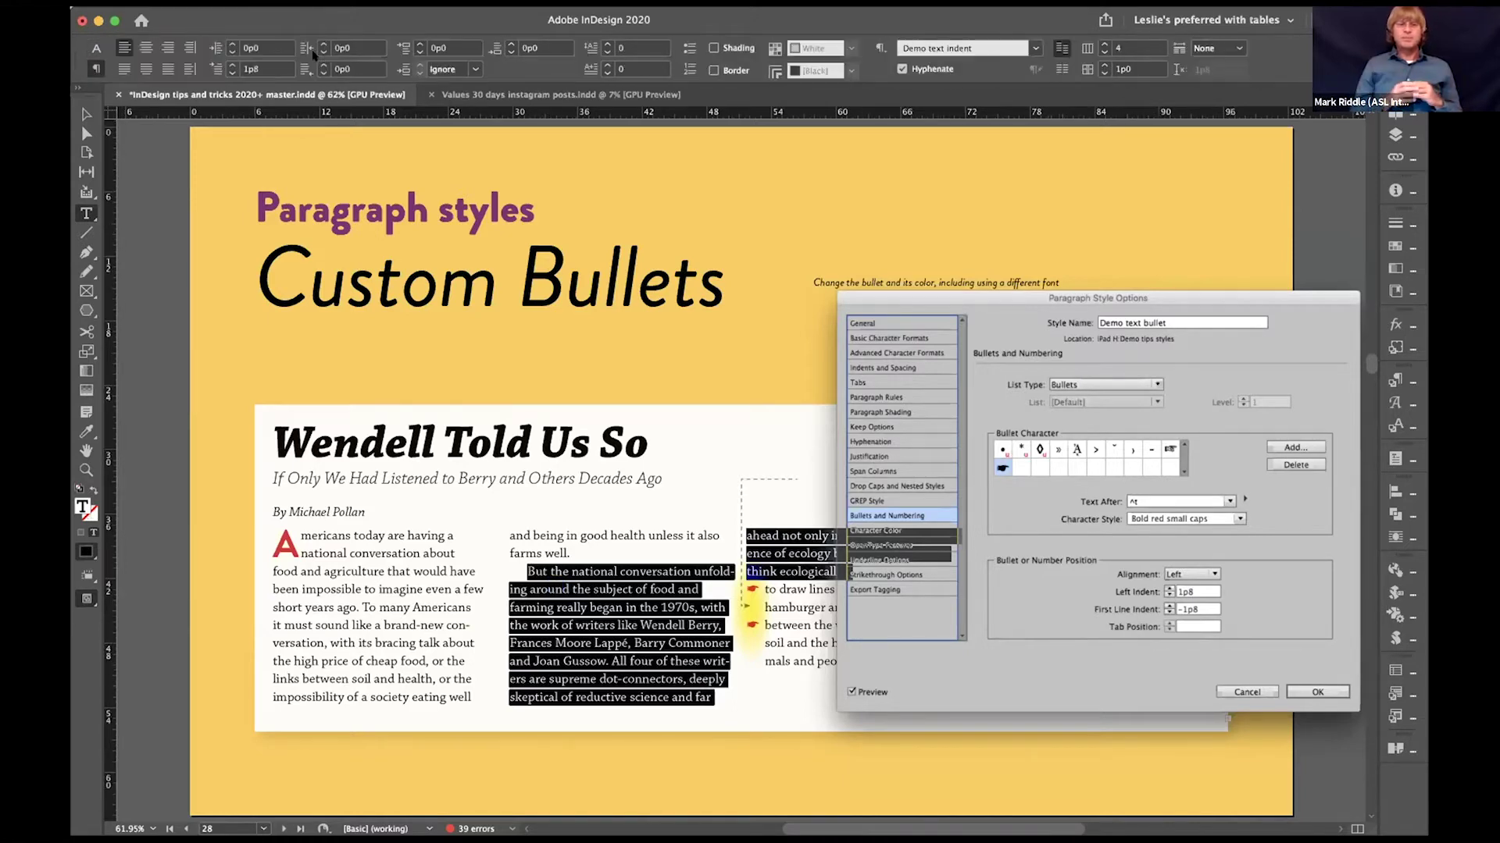
pyautogui.click(223, 69)
pyautogui.write('0')
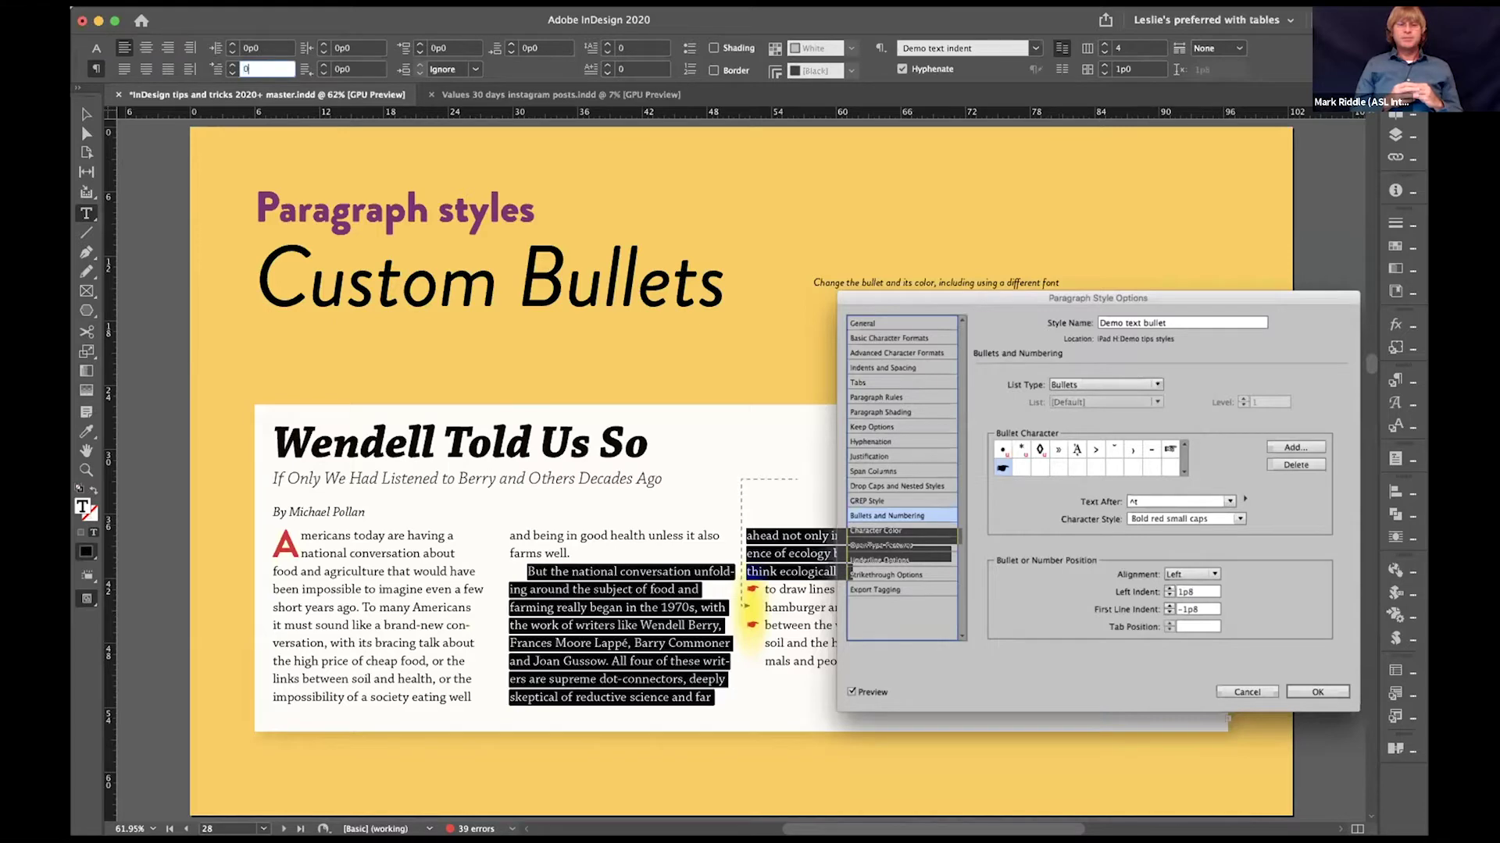
pyautogui.press('Return')
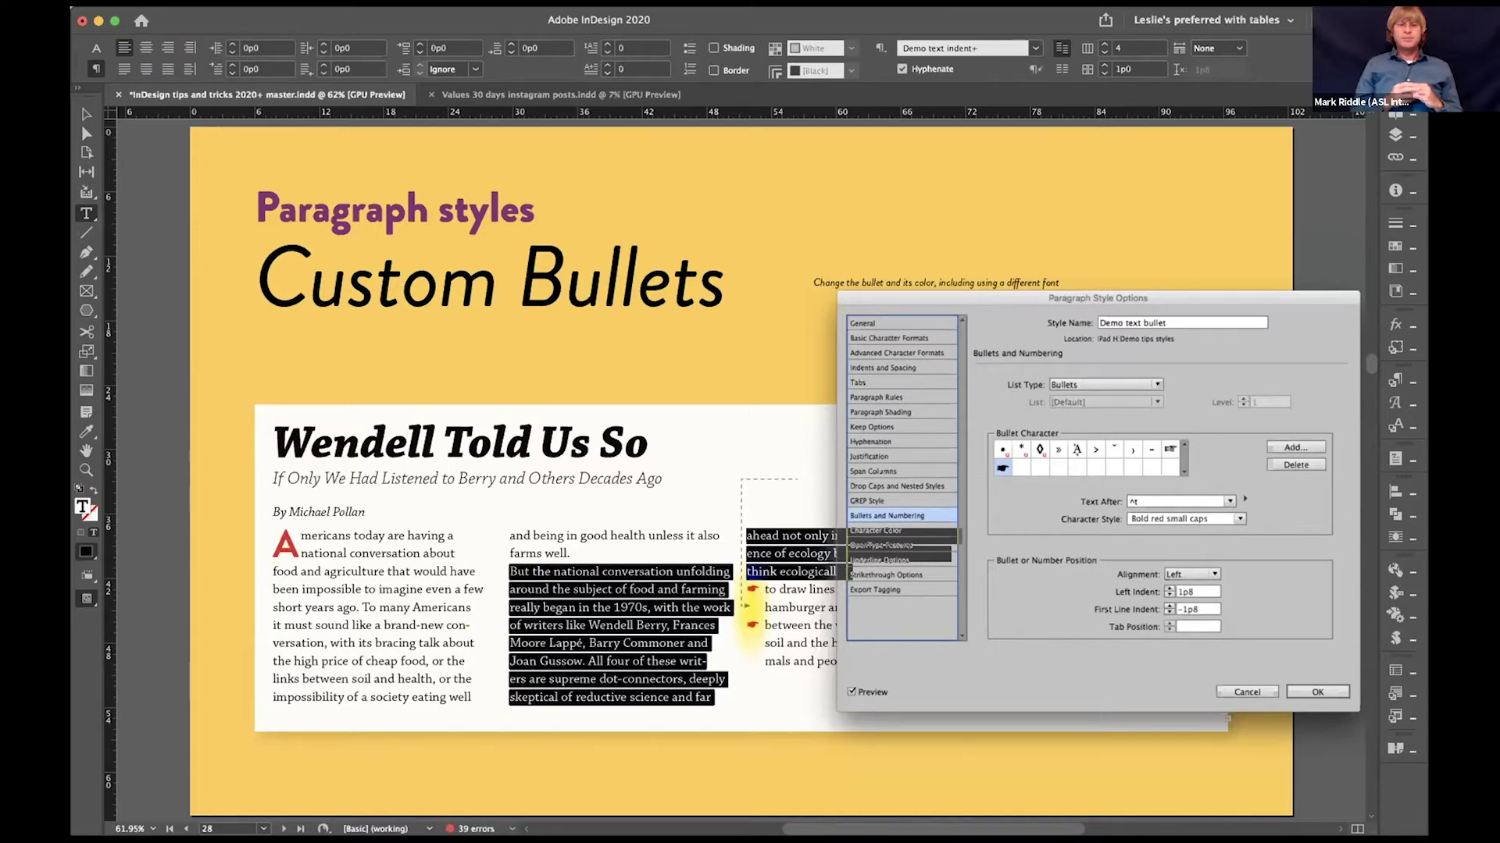
# Step: Give the selected paragraph a hanging indent with a 1p8 left indent and a -1p8 first line indent
pyautogui.click(256, 48)
pyautogui.write('1')
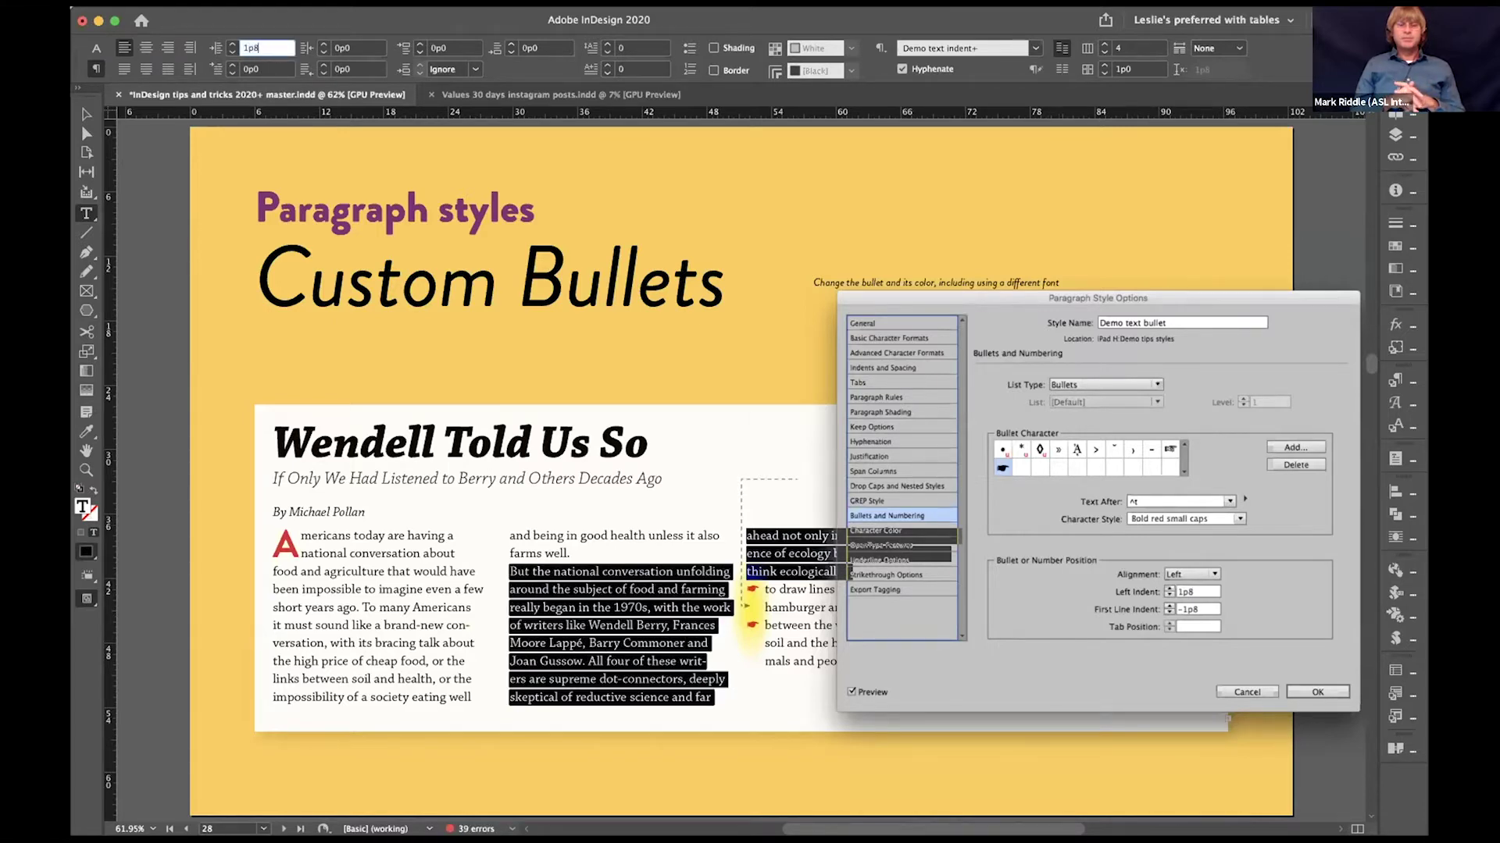
pyautogui.write('p8')
pyautogui.press('Tab')
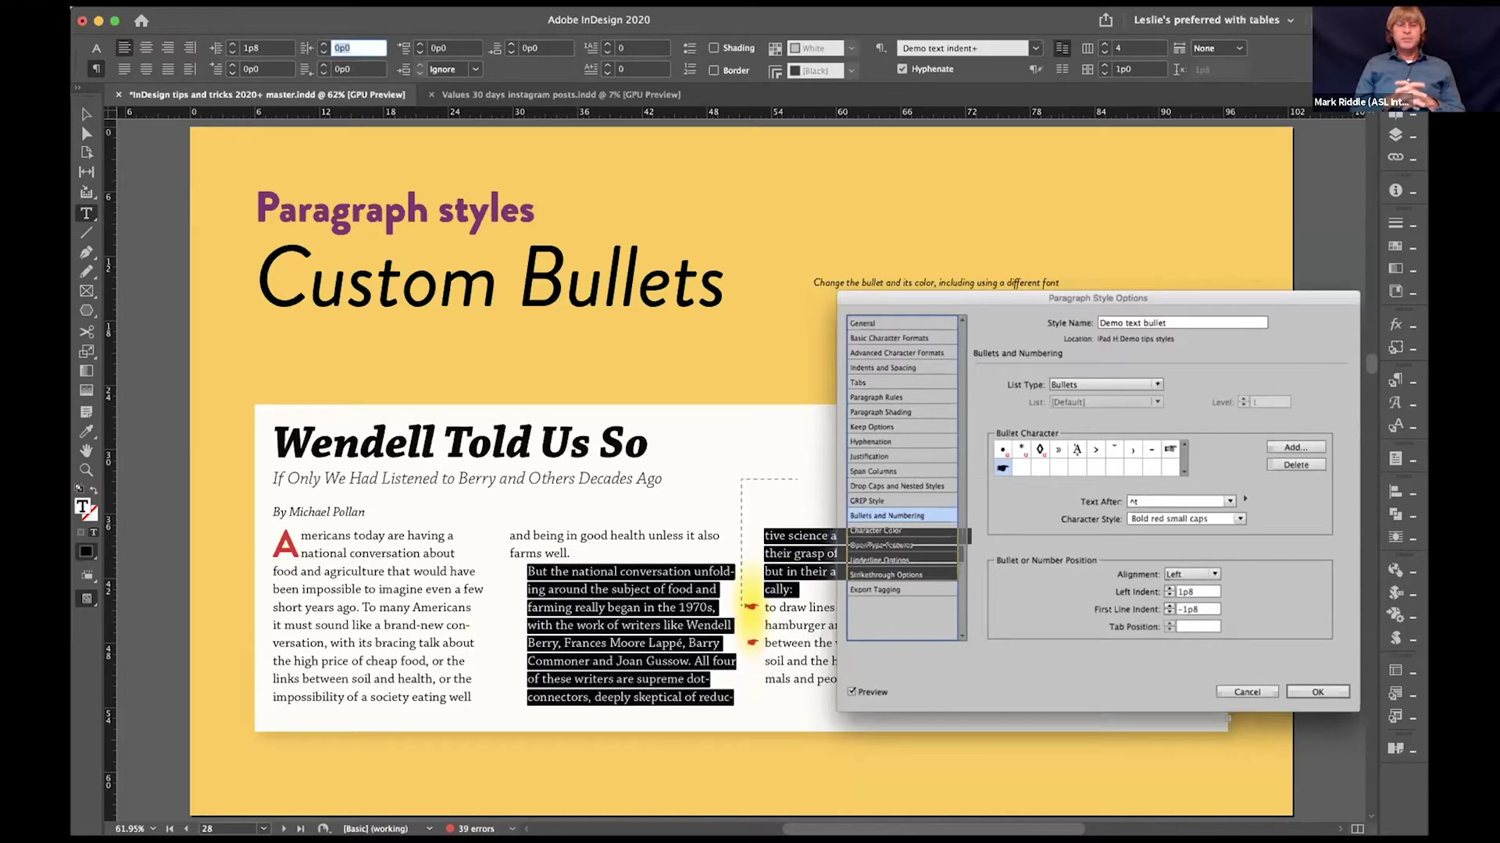
pyautogui.press('Tab')
pyautogui.write('-1p')
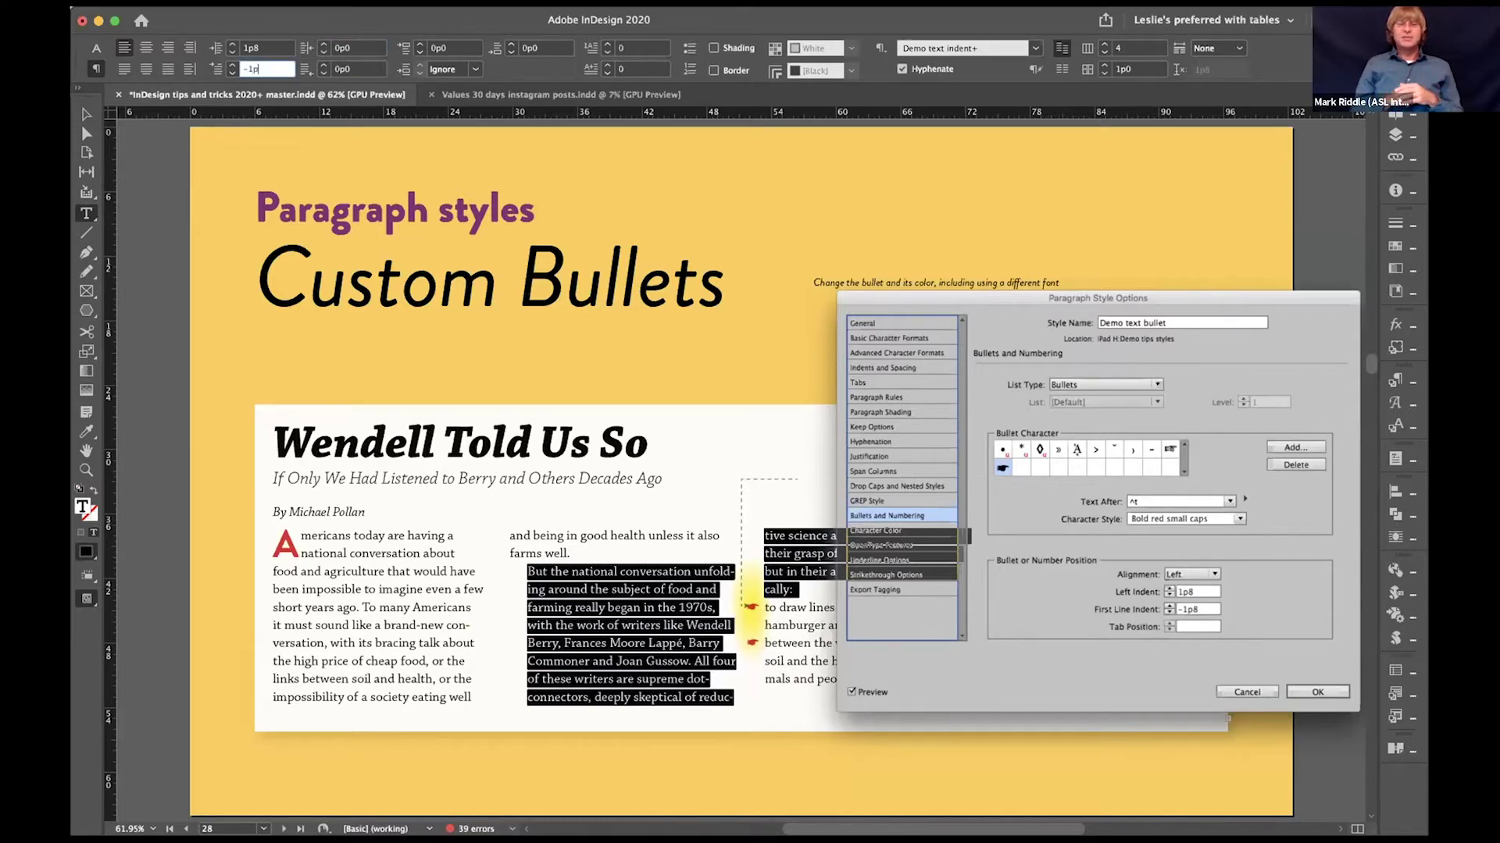
pyautogui.write('8')
pyautogui.press('Tab')
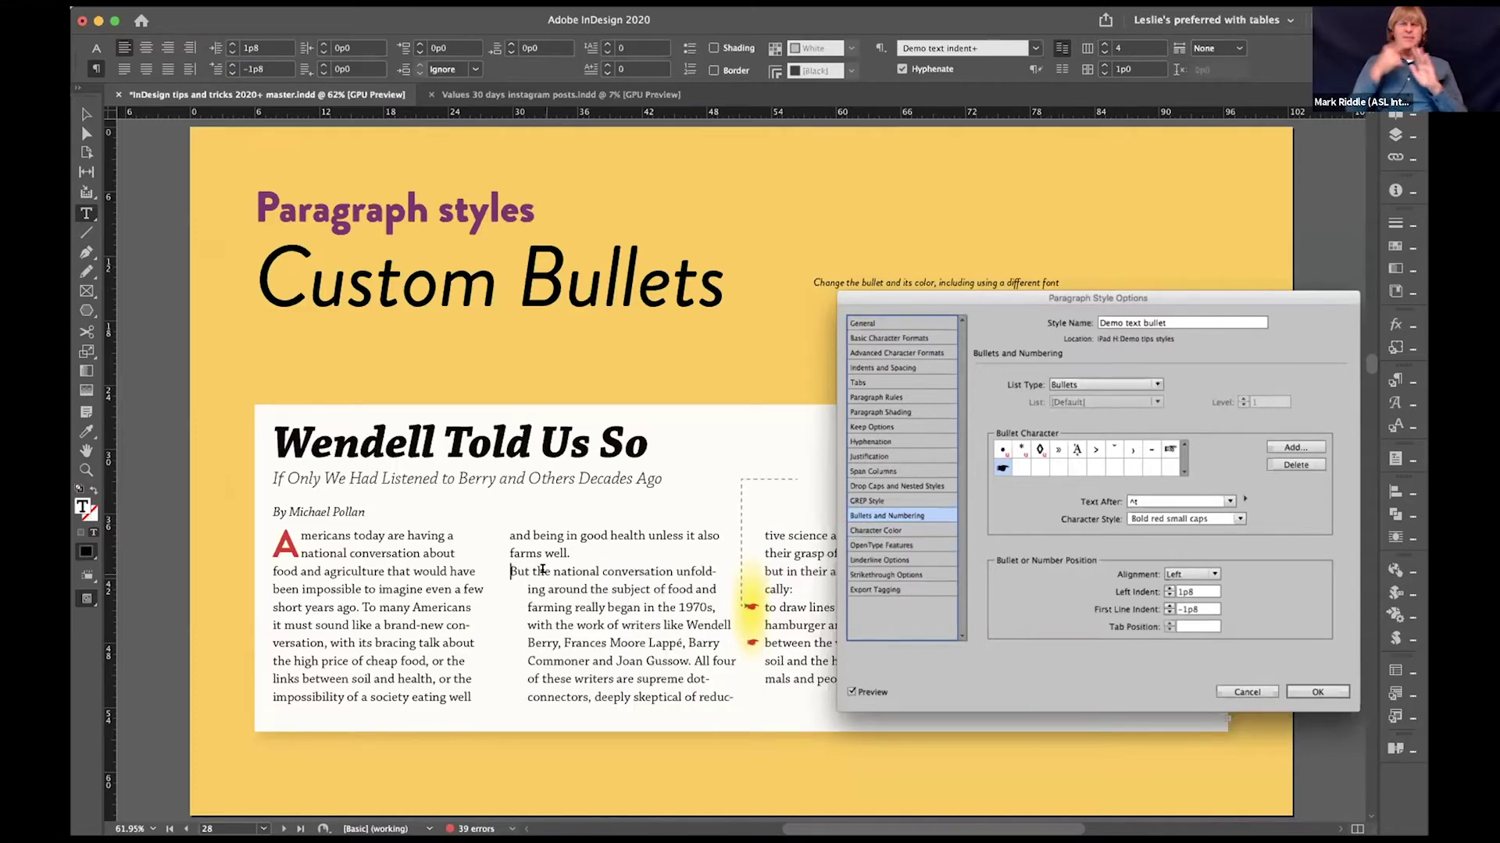
# Step: Draw a small ellipse about 1p1 by 1p1.5 in the gutter between the first two text columns
pyautogui.click(87, 311)
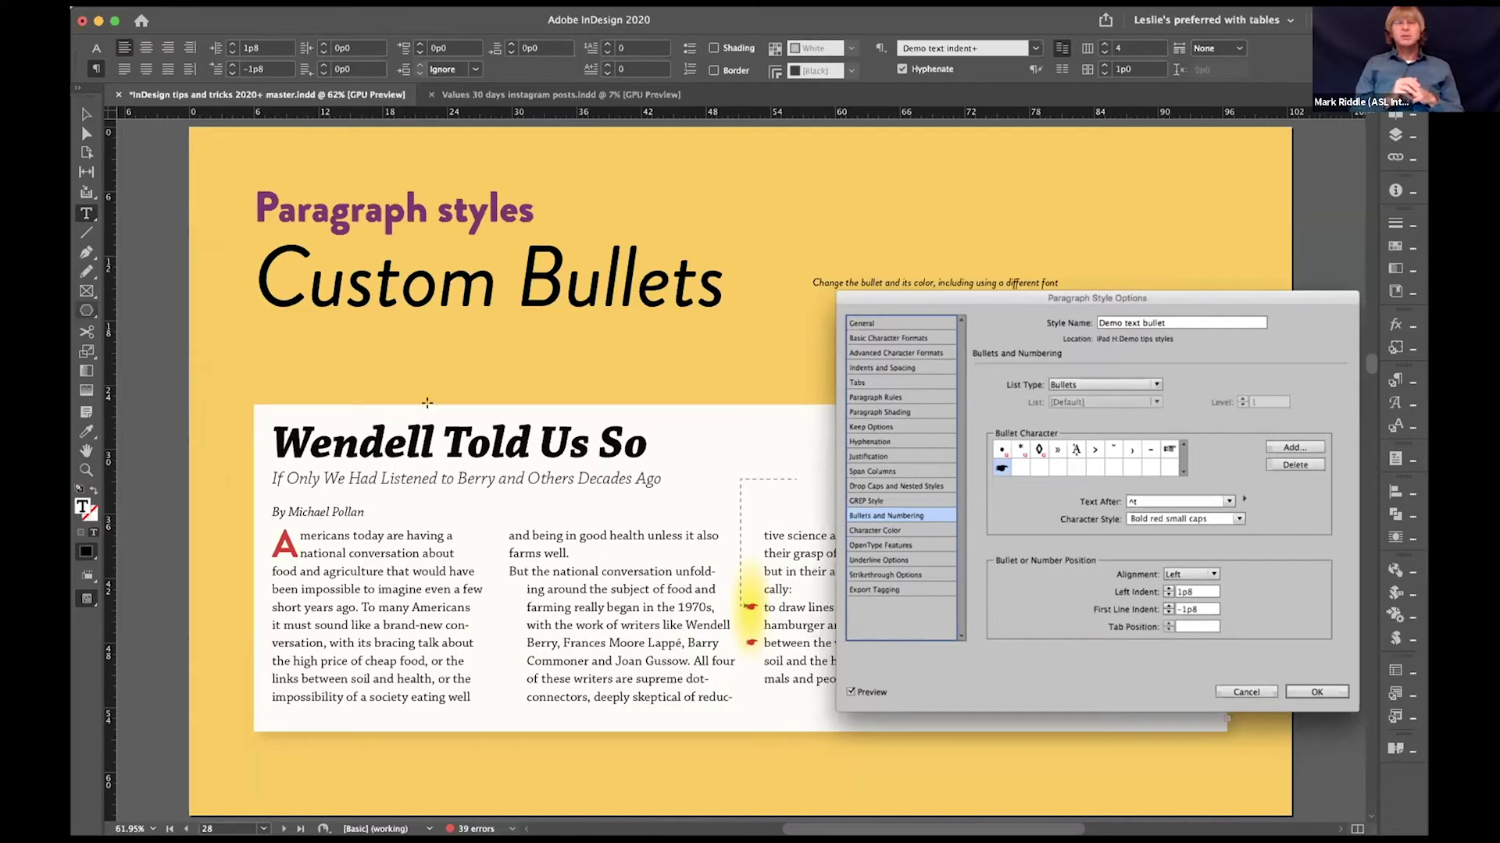
pyautogui.press('super+shift+a')
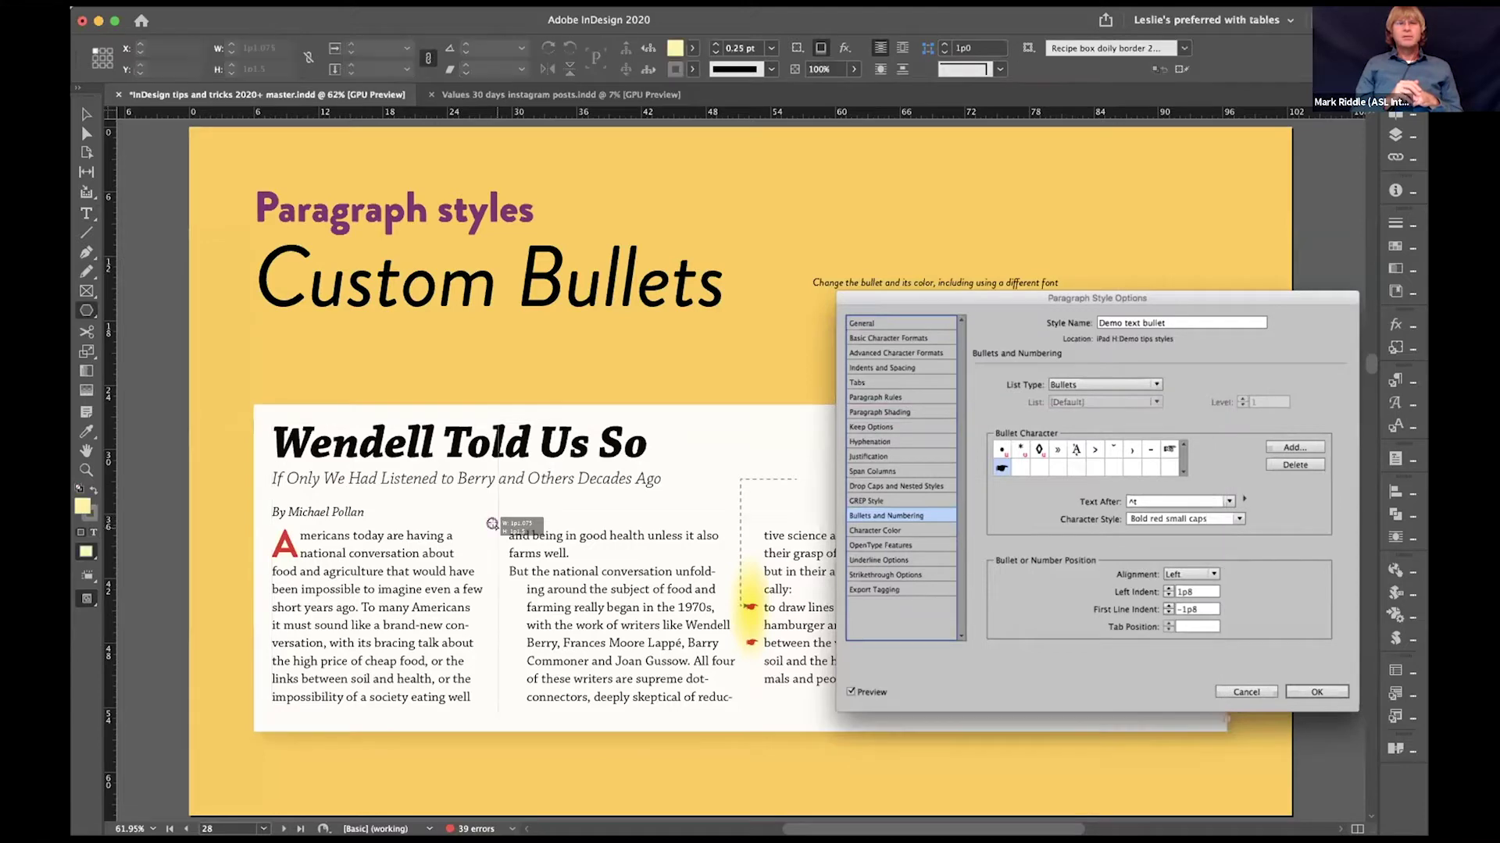
pyautogui.moveTo(492, 523); pyautogui.dragTo(510, 540)
pyautogui.click(87, 114)
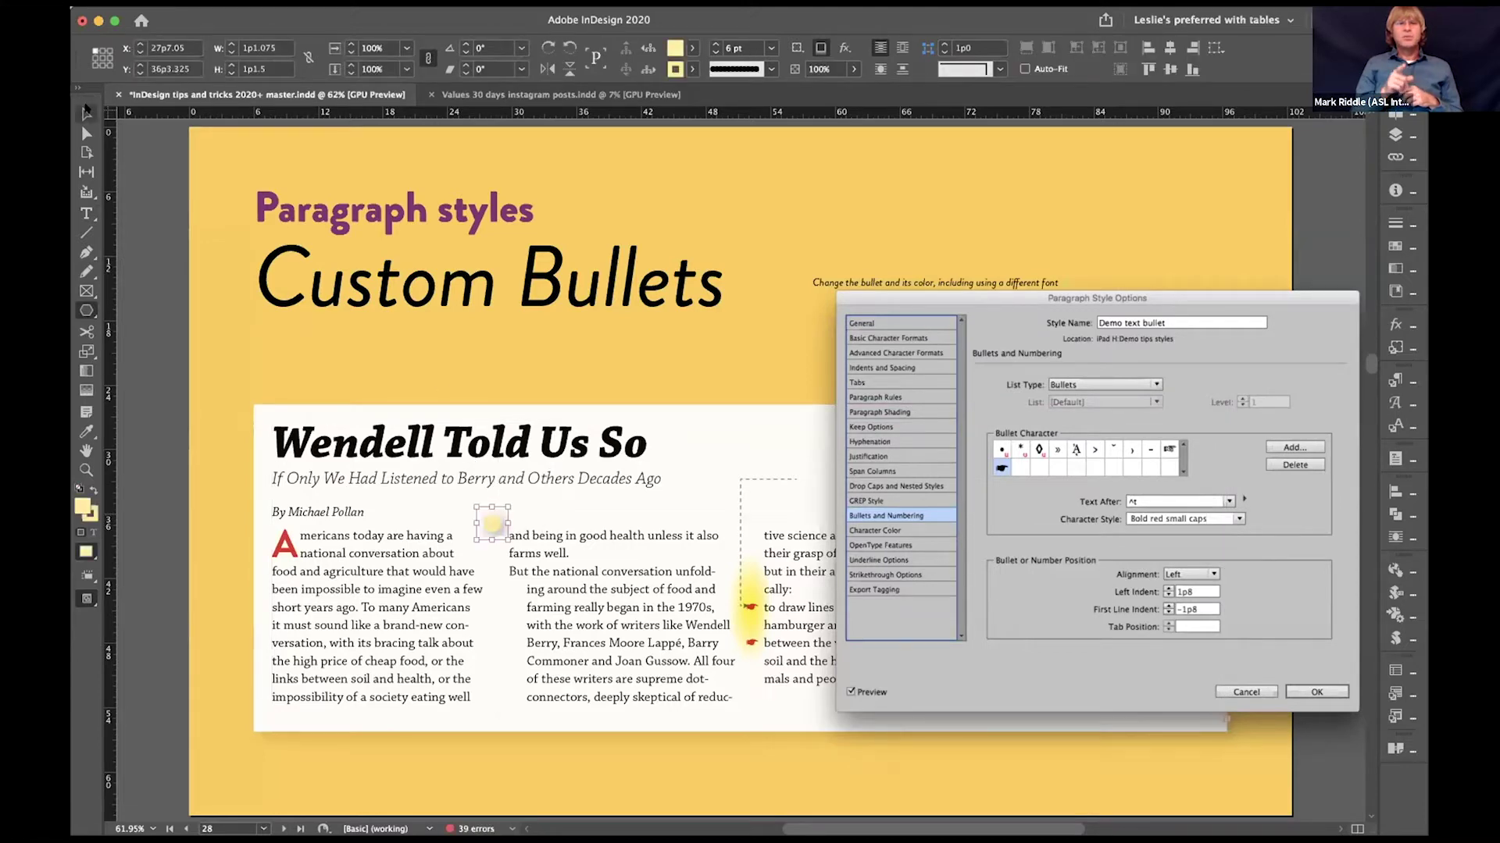
# Step: Remove the drop shadow effect from the small ellipse
pyautogui.press('super+2')
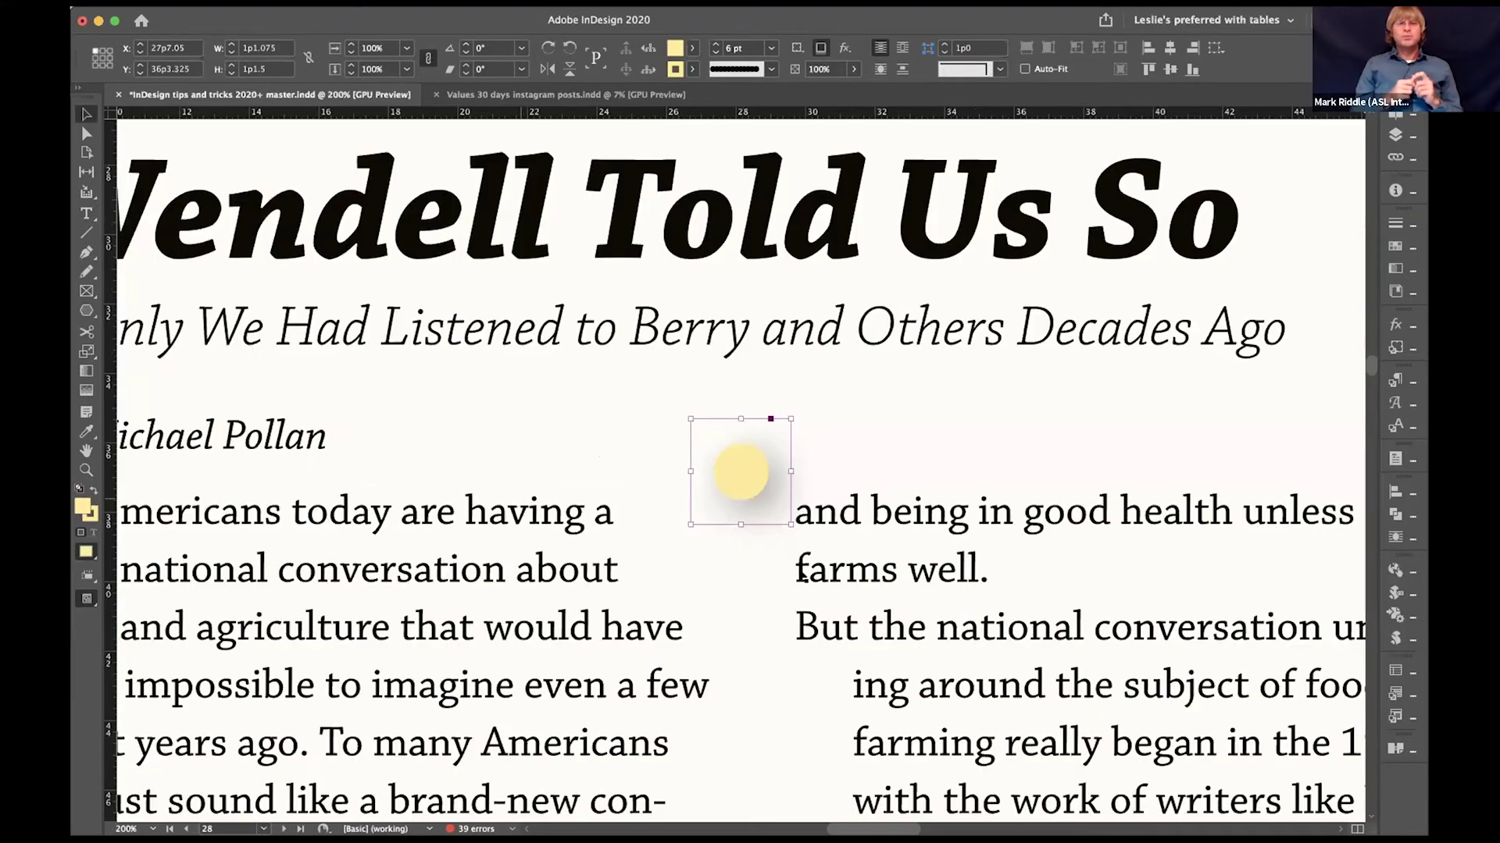
pyautogui.hscroll(1, 786, 516)
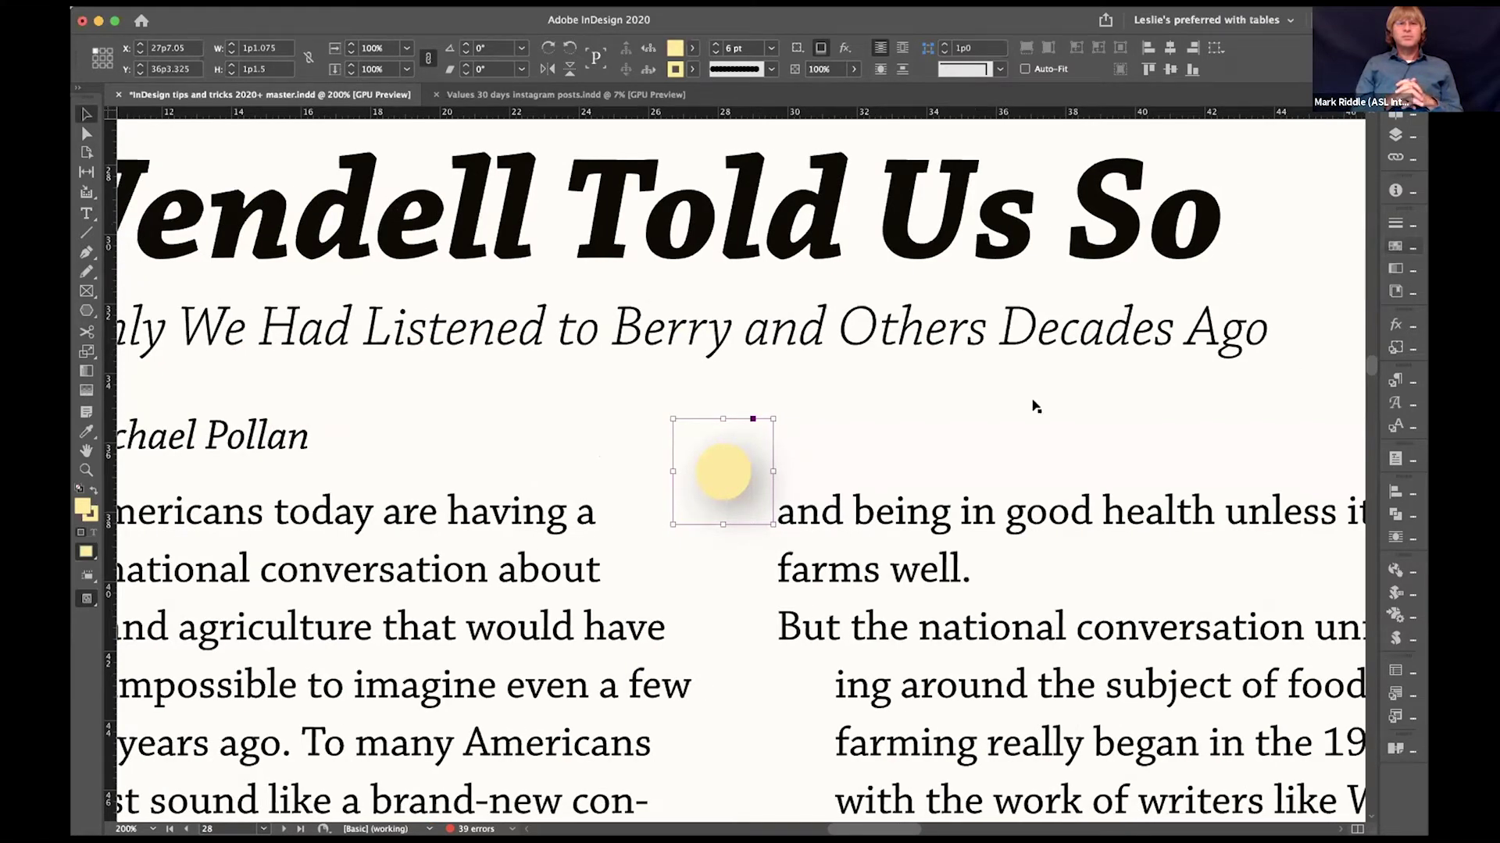
pyautogui.press('super+alt+m')
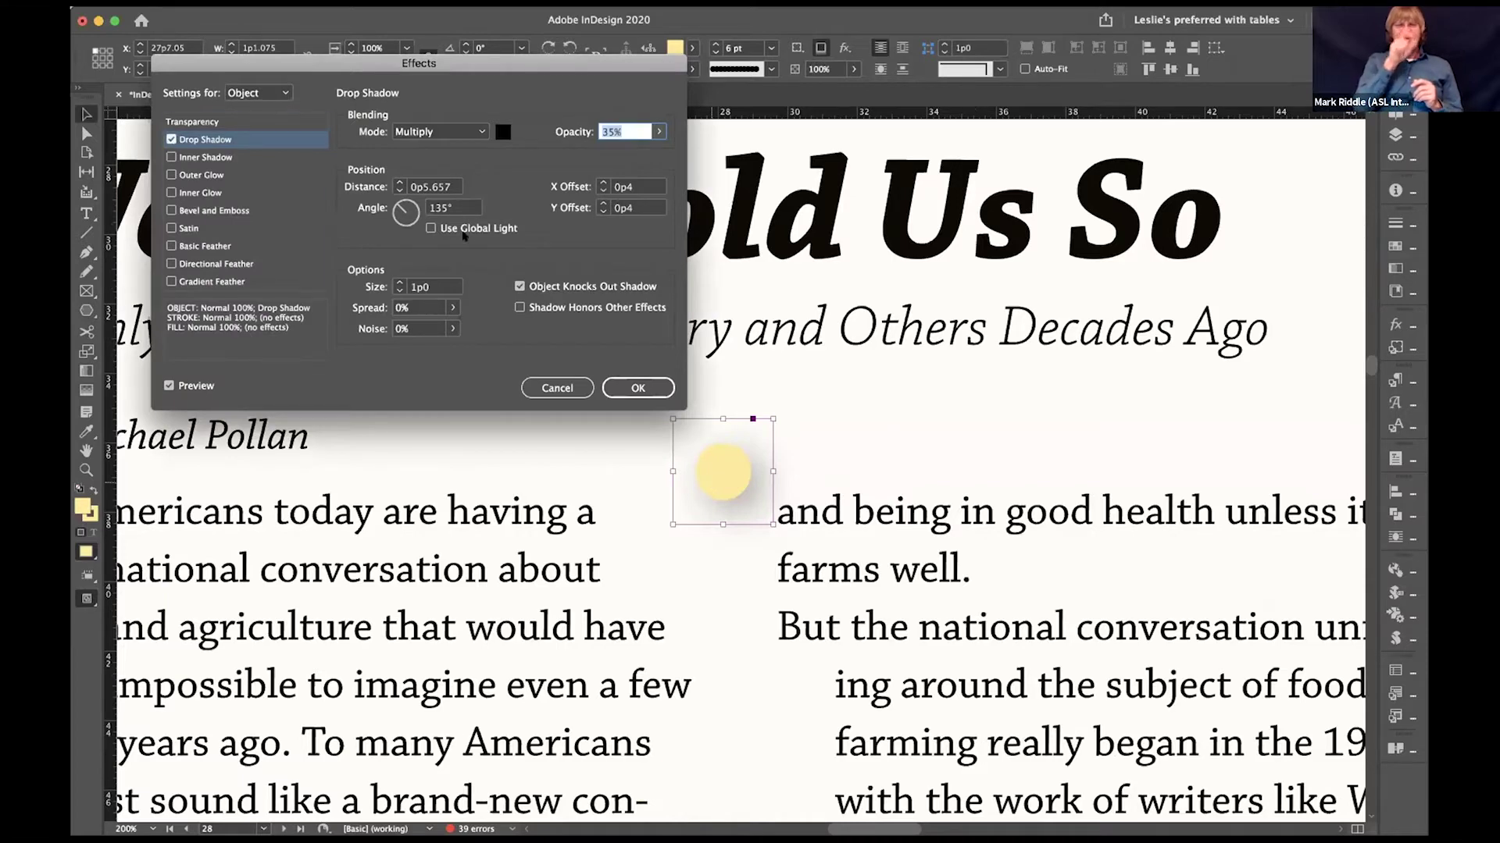
pyautogui.click(183, 140)
pyautogui.click(638, 387)
pyautogui.hscroll(3, 783, 429)
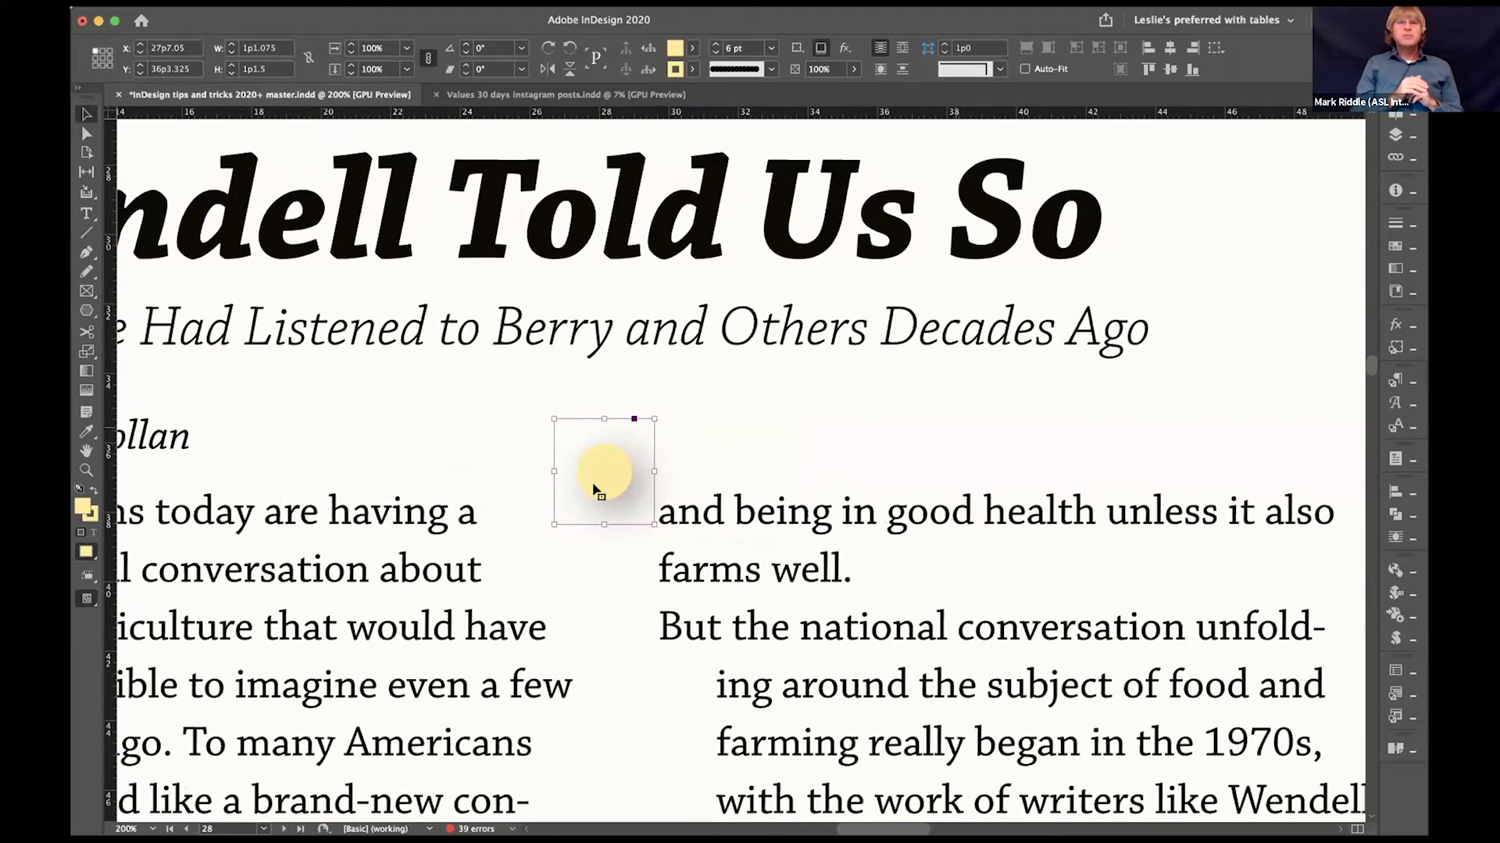
pyautogui.press('super+alt+m')
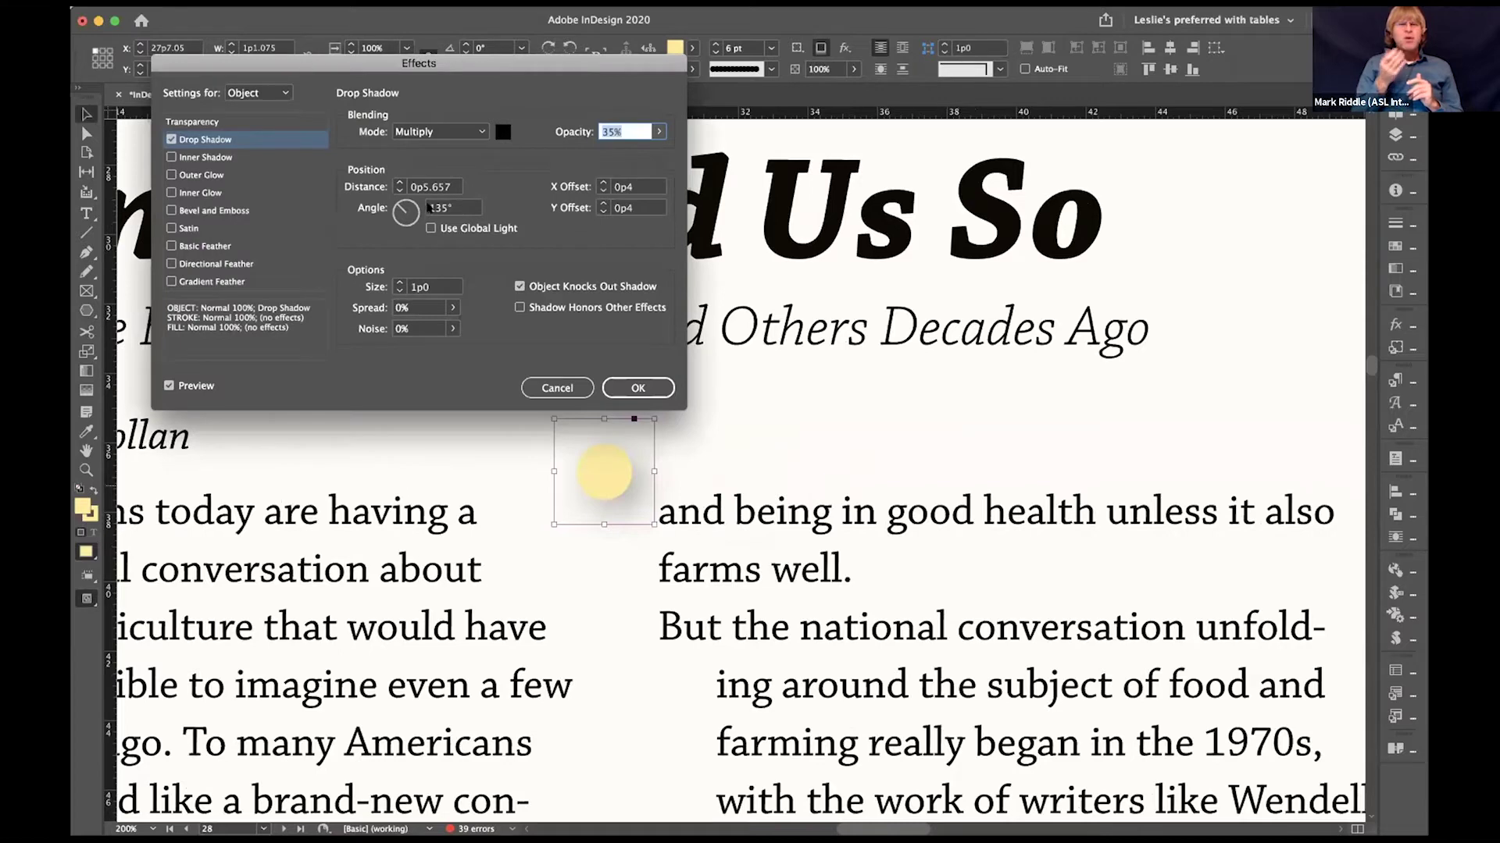
pyautogui.click(171, 139)
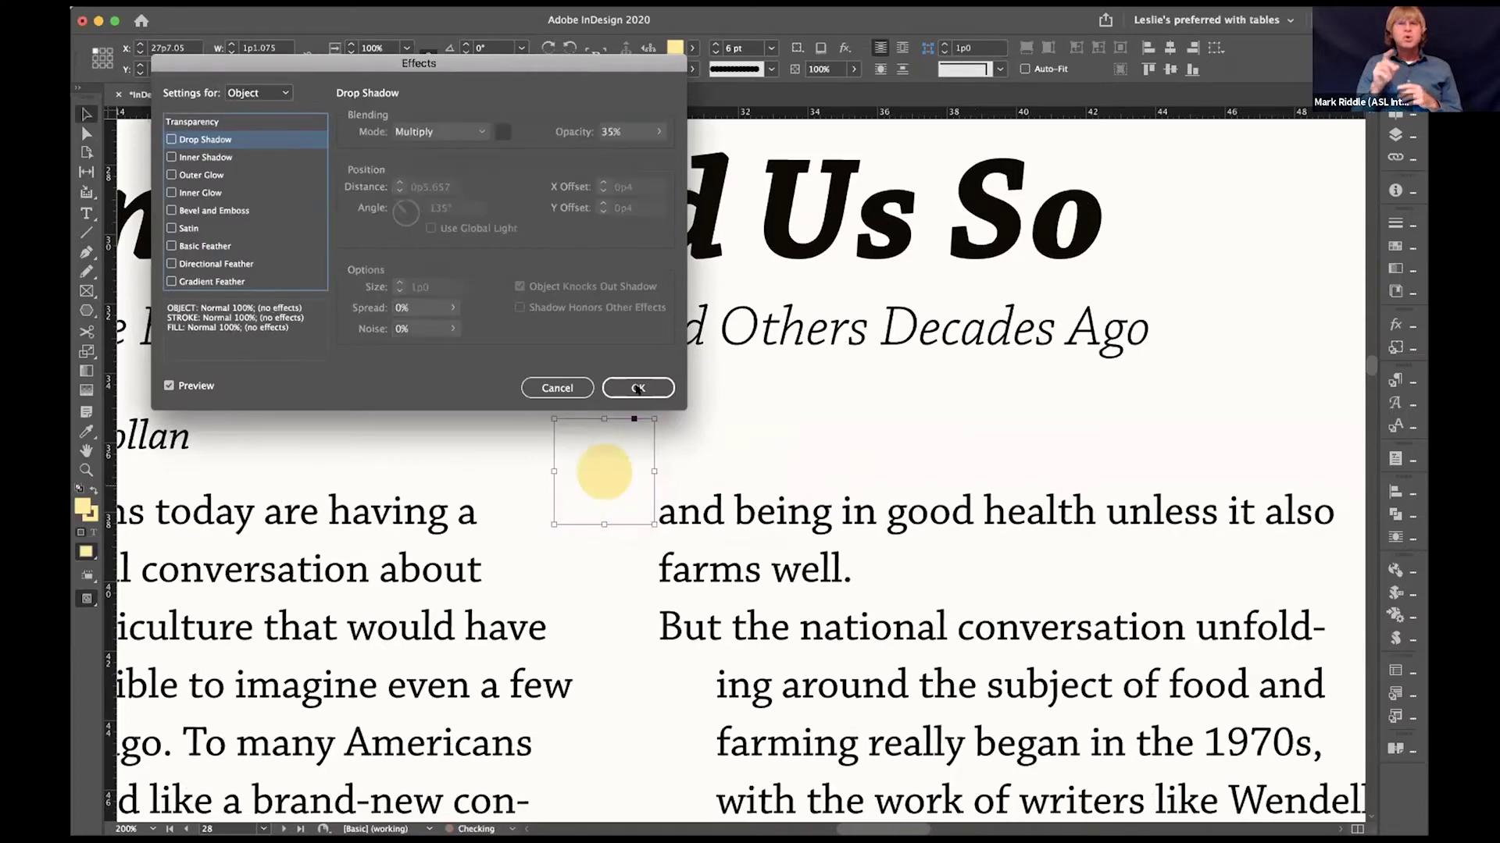
pyautogui.press('Return')
# Step: Colour the ellipse's stroke with the C=0 M=75 Y=80 K=50 swatch and reshape the ellipse to about 1p2 wide and 2p11.6 high
pyautogui.scroll(-1, 1171, 352)
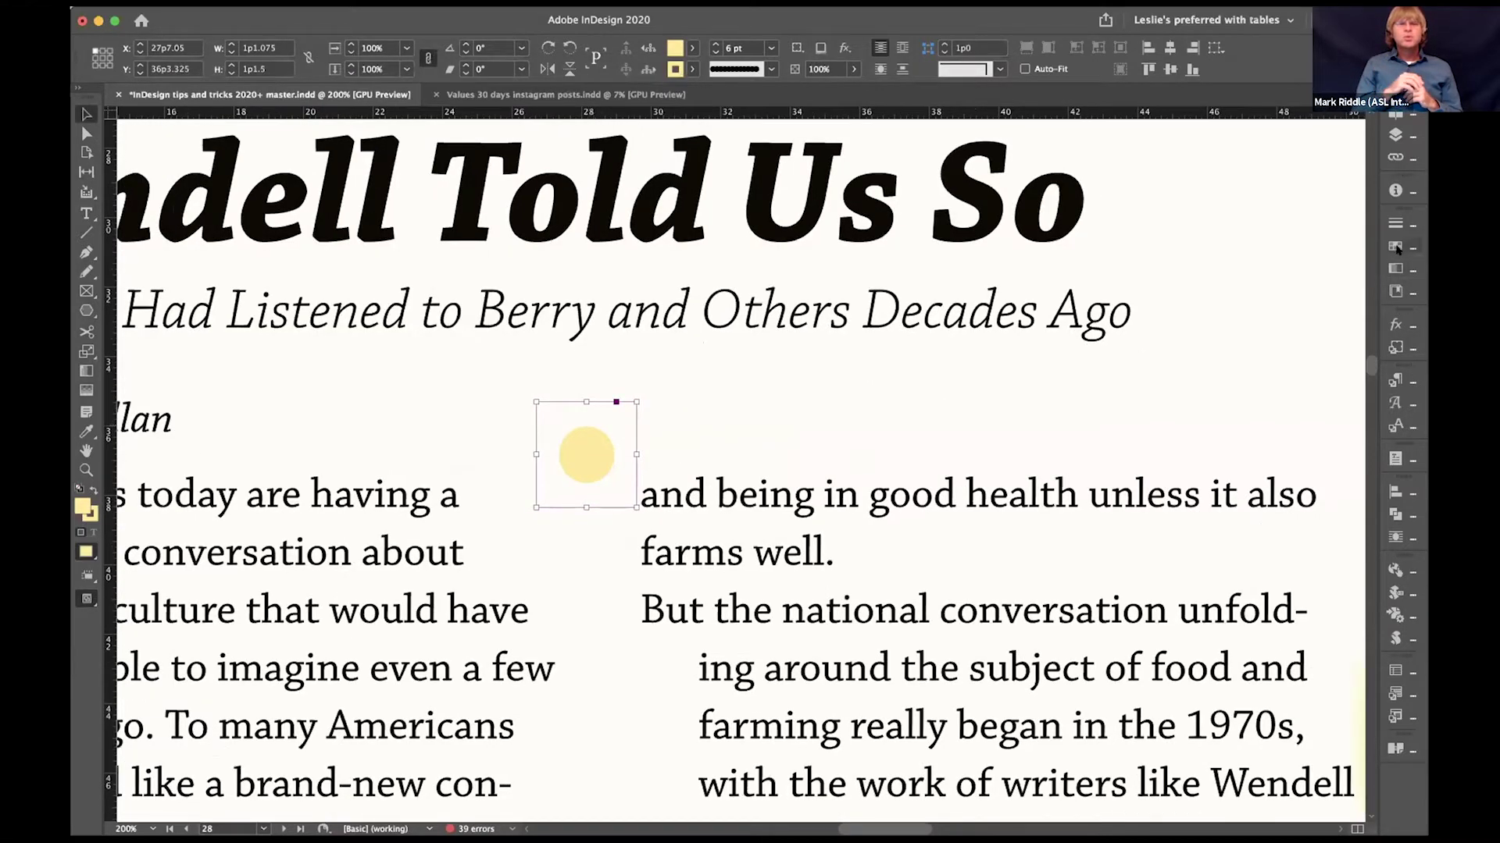
pyautogui.click(1395, 247)
pyautogui.click(1204, 447)
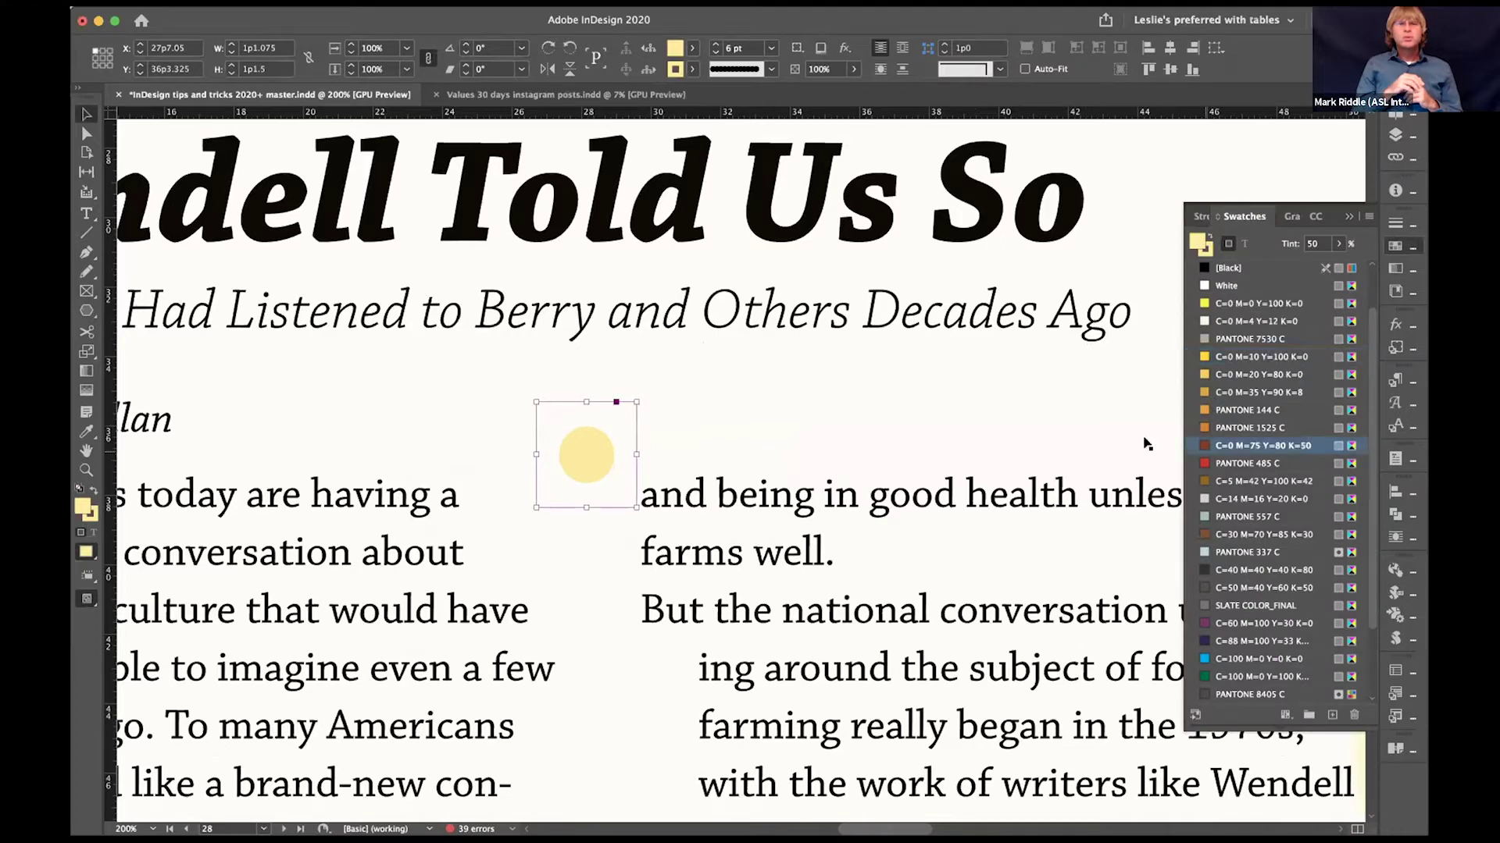
pyautogui.click(1208, 235)
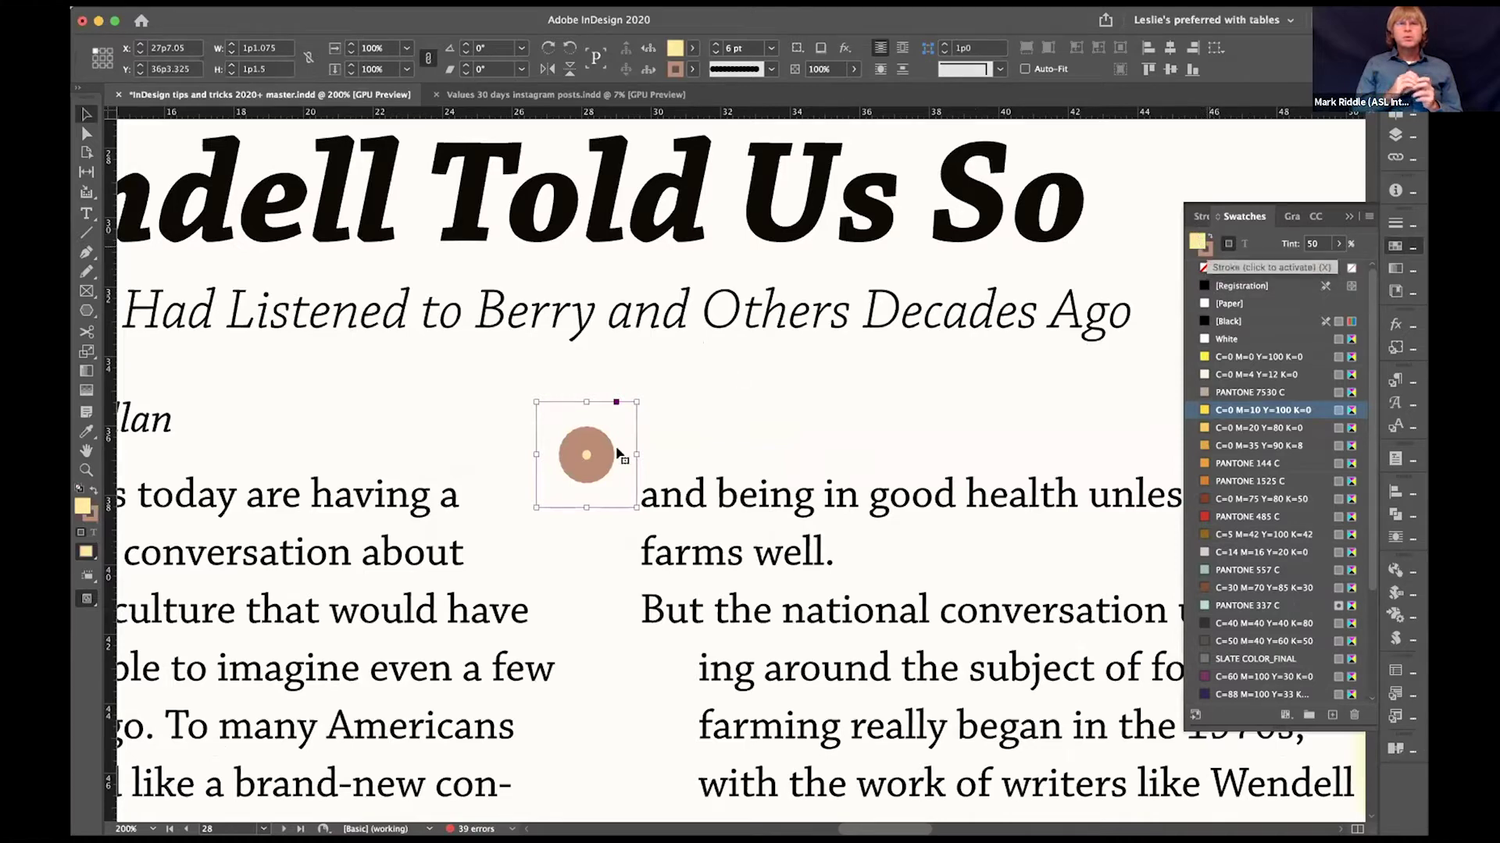
pyautogui.moveTo(635, 506); pyautogui.dragTo(593, 478)
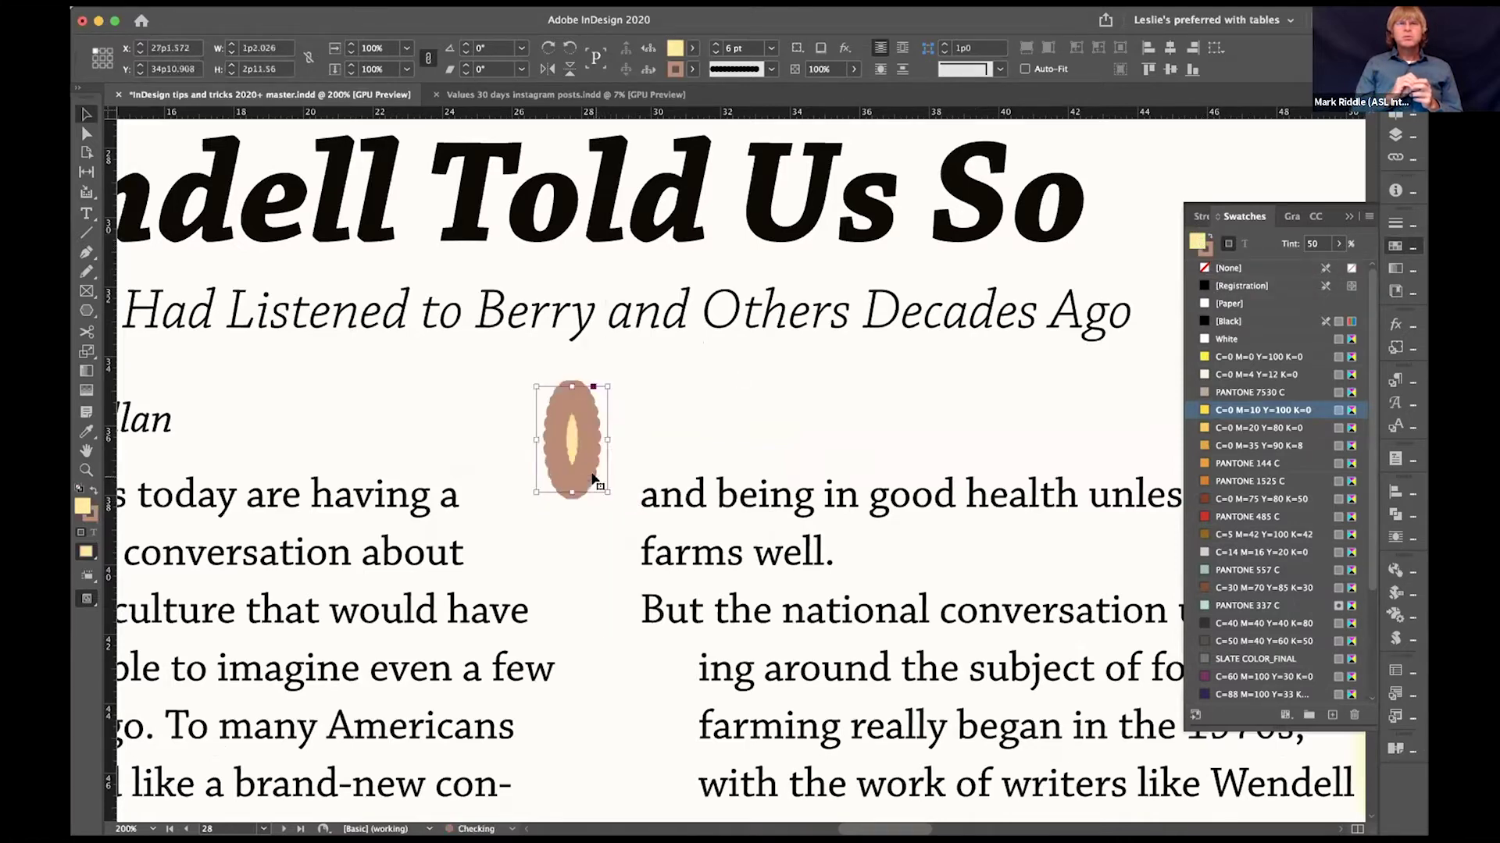
# Step: Give the small ellipse a 0.5 pt stroke with the Solid stroke type
pyautogui.click(770, 51)
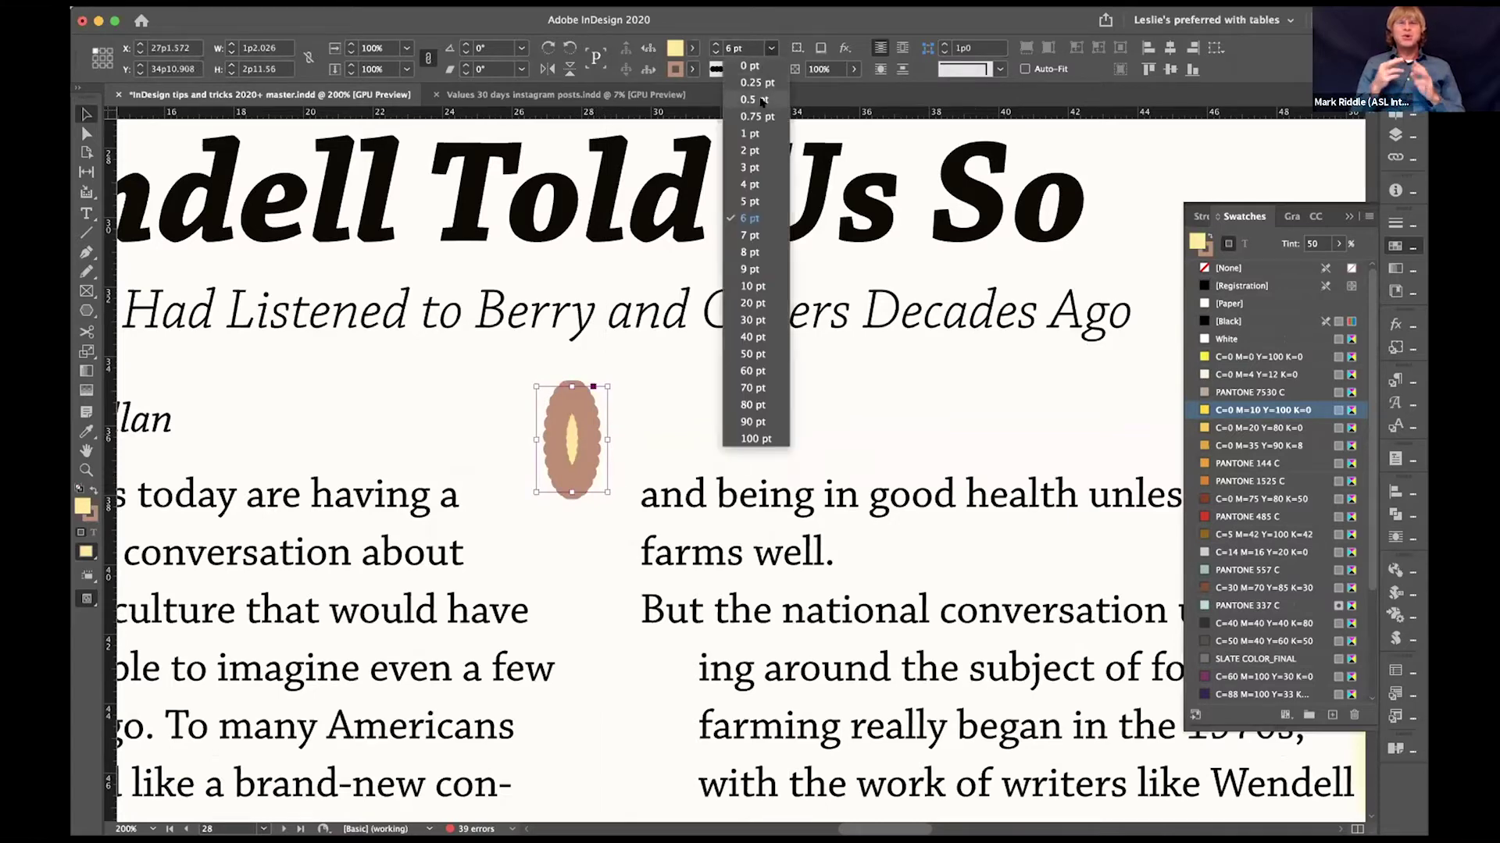
pyautogui.click(742, 82)
pyautogui.click(770, 69)
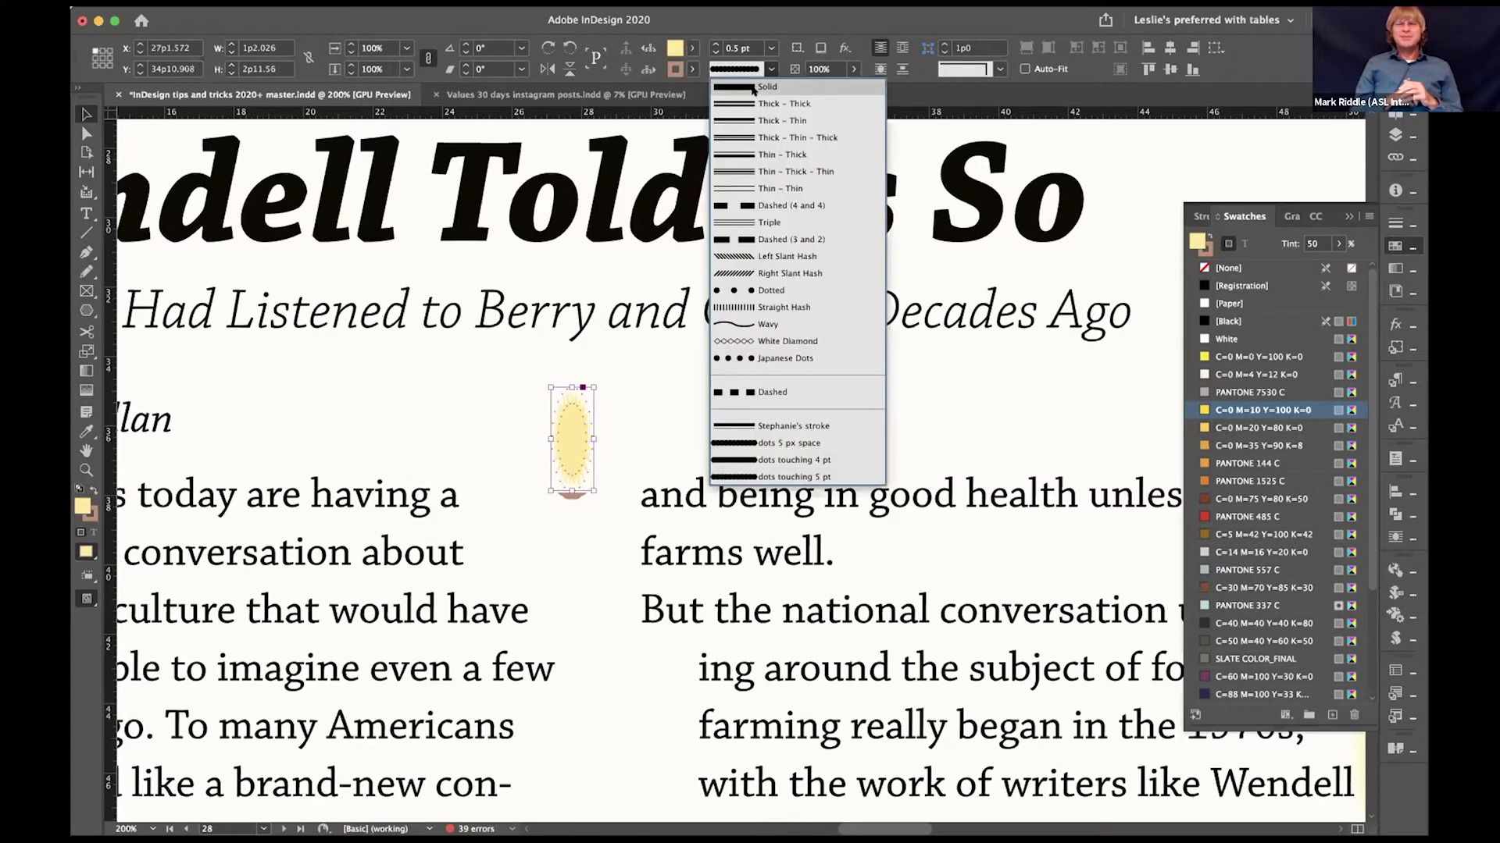
pyautogui.click(568, 547)
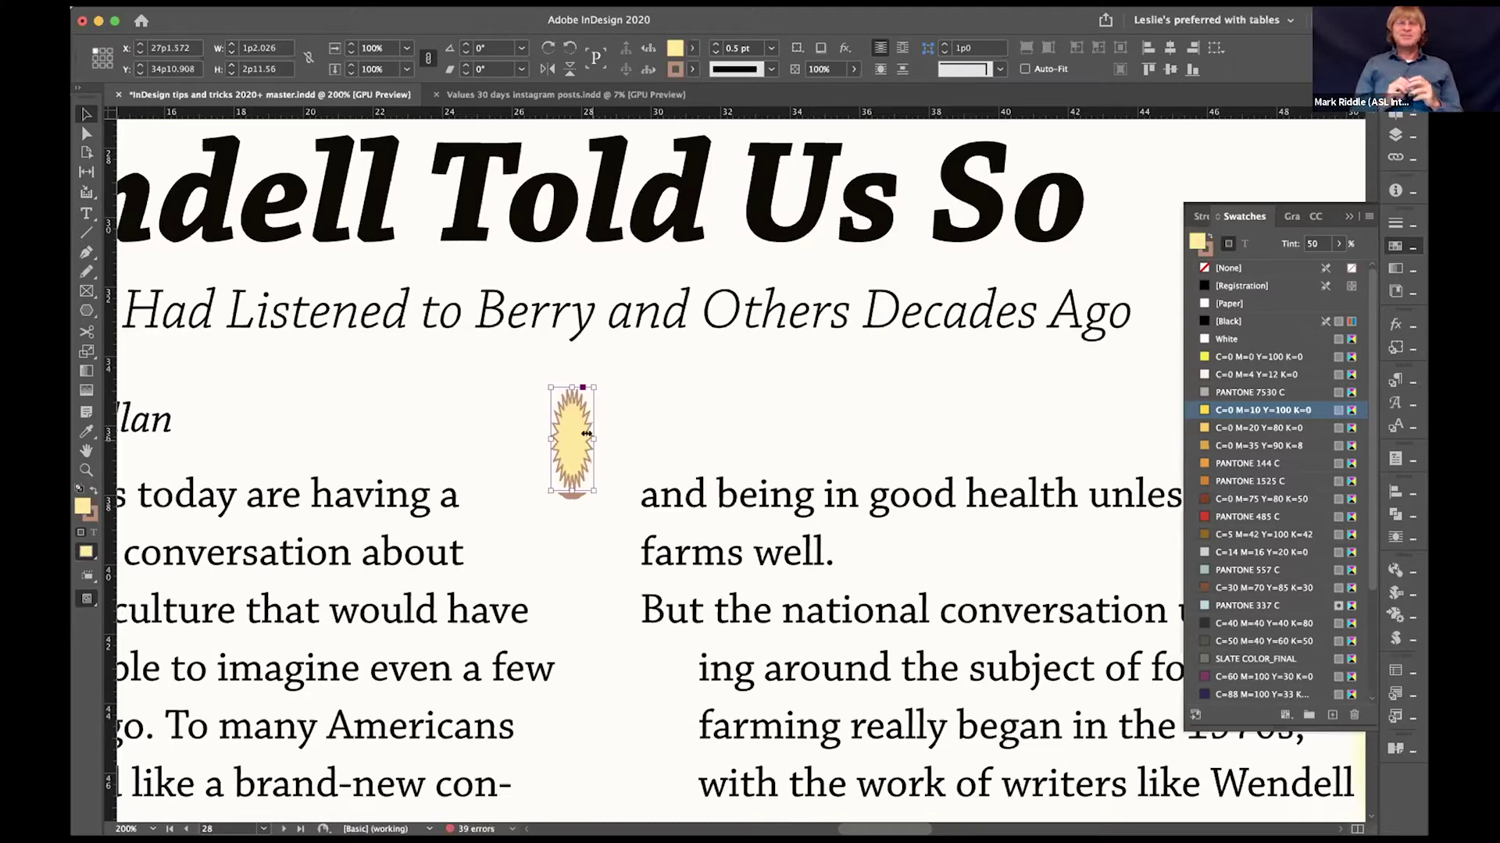
# Step: Resize the starburst to about 0p10 wide by 1p1.4 high and place a copy beside the first column's opening line
pyautogui.moveTo(586, 484); pyautogui.dragTo(617, 459)
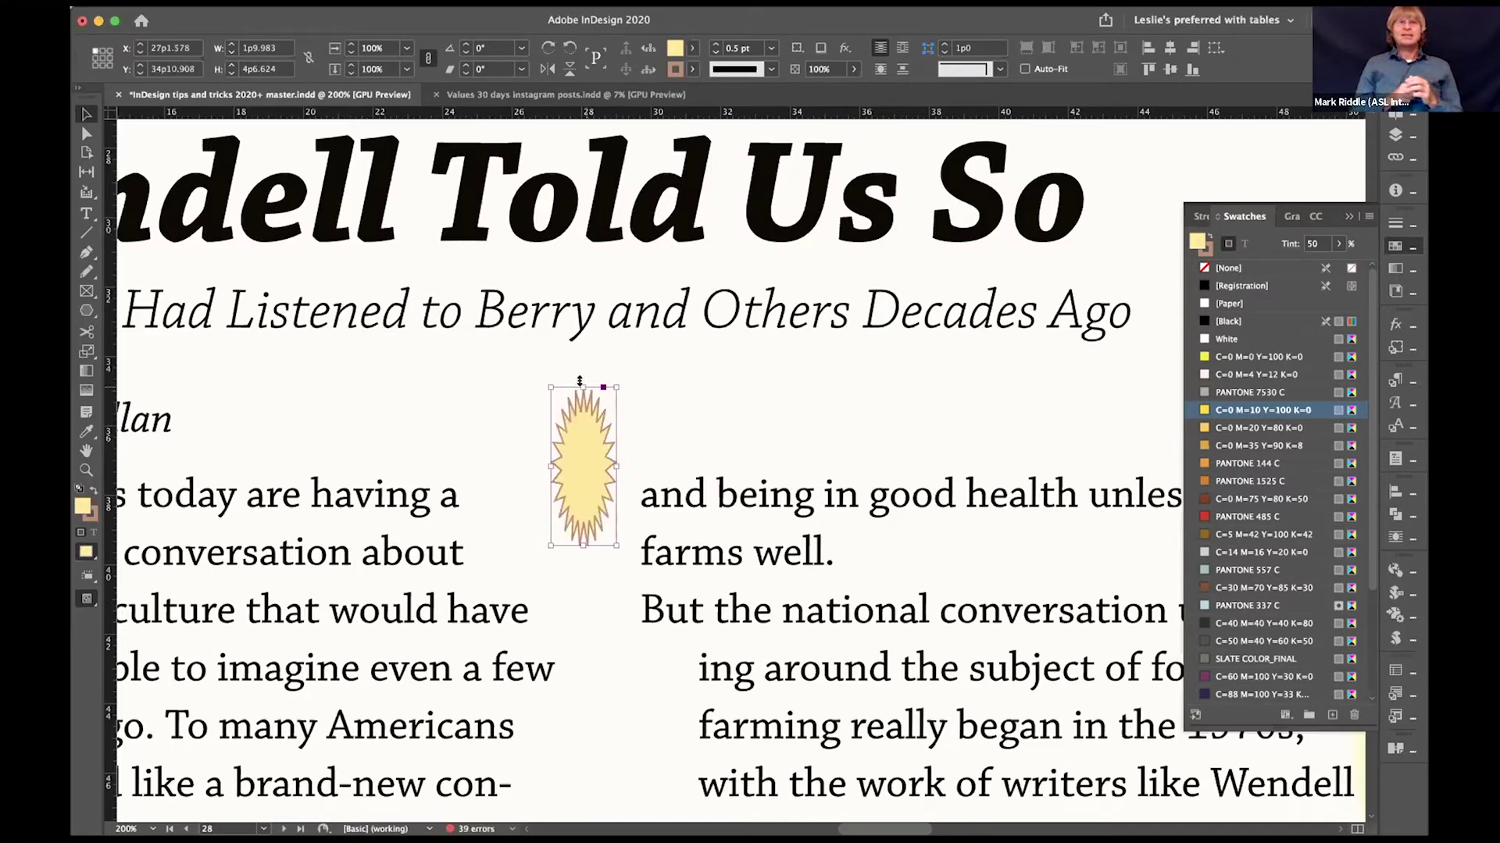
pyautogui.moveTo(583, 388); pyautogui.dragTo(576, 472)
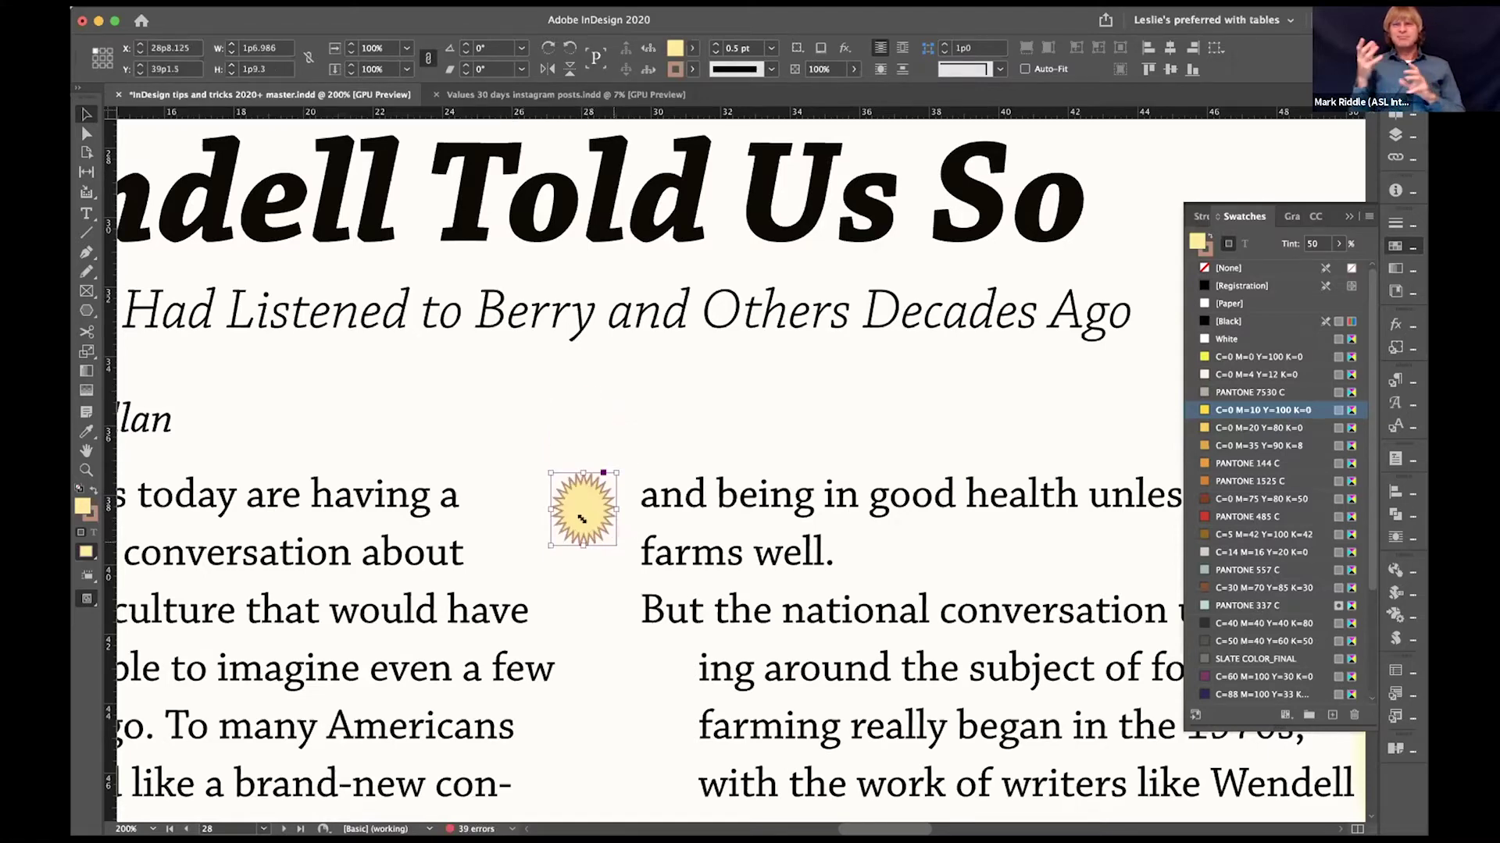
pyautogui.moveTo(616, 544); pyautogui.dragTo(586, 524)
pyautogui.moveTo(561, 511); pyautogui.dragTo(565, 506)
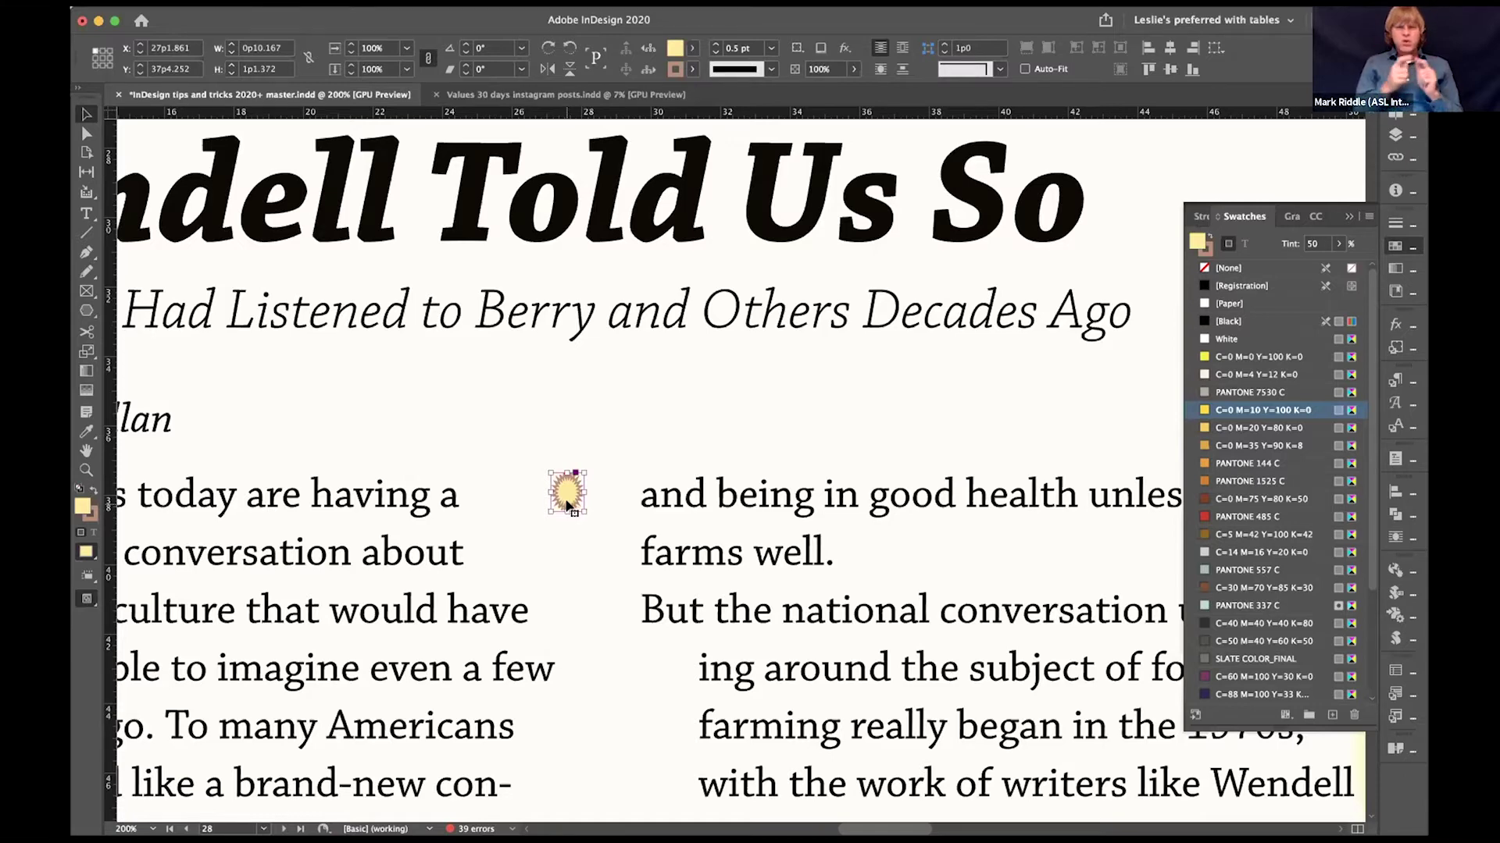
pyautogui.moveTo(569, 493); pyautogui.dragTo(499, 484)
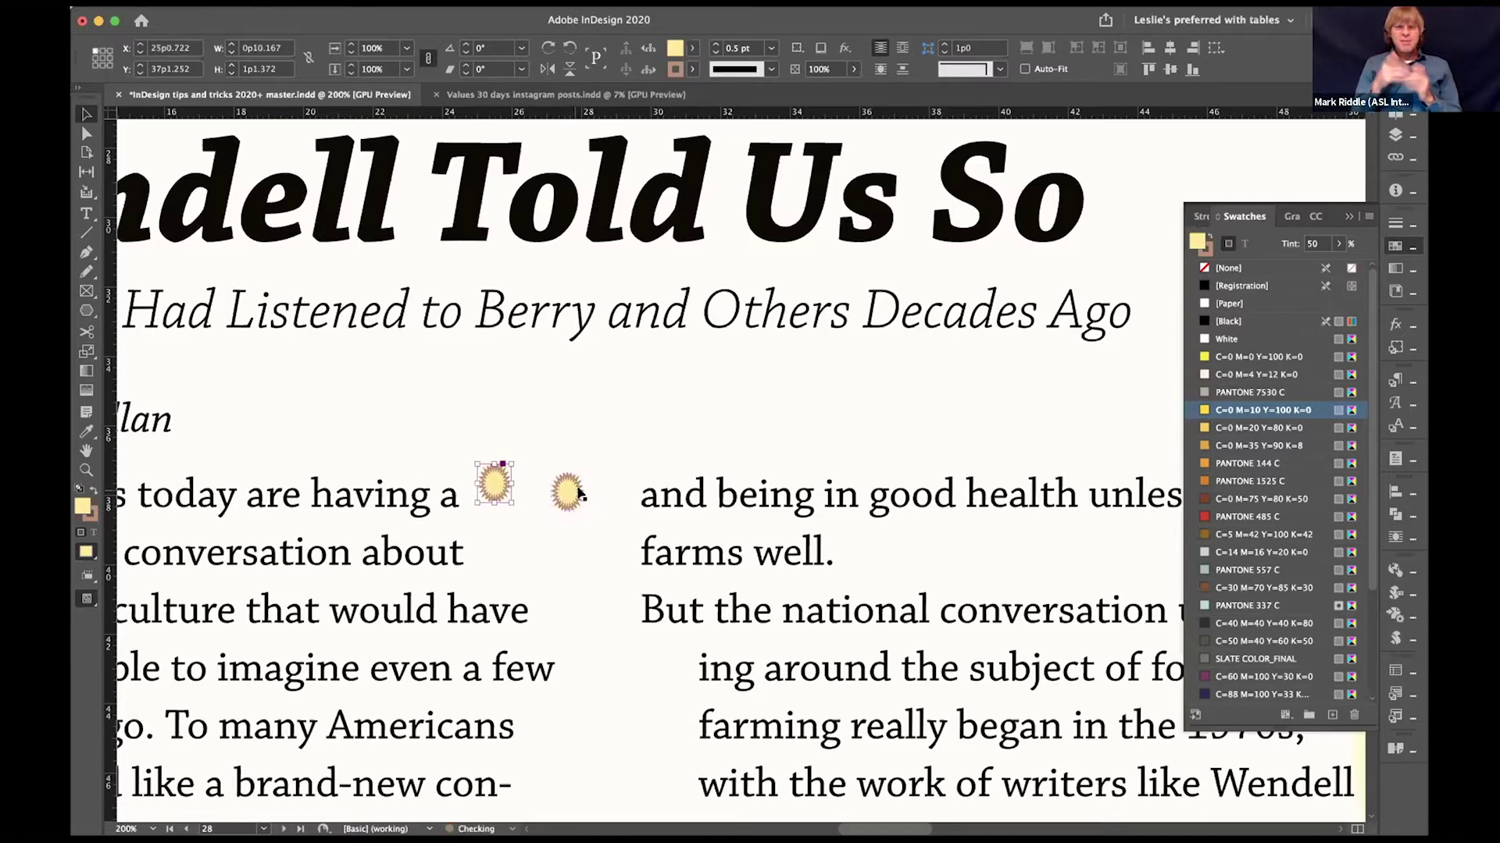
# Step: Move the starburst left in the column gutter into the text as an inline object before "But the national conversation"
pyautogui.click(569, 494)
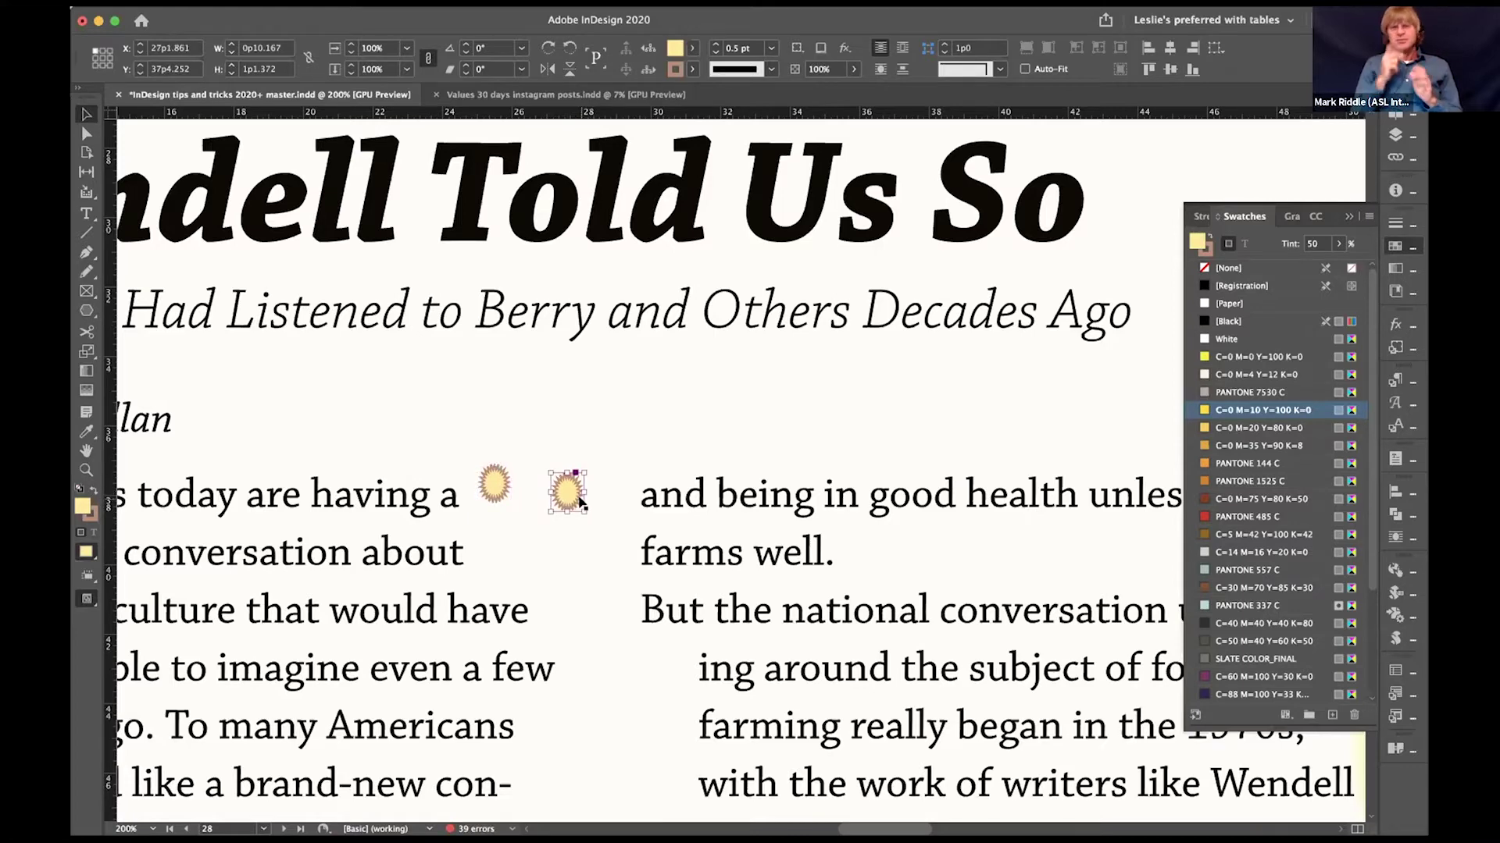
pyautogui.press('Delete')
pyautogui.hscroll(2, 396, 407)
pyautogui.press('t')
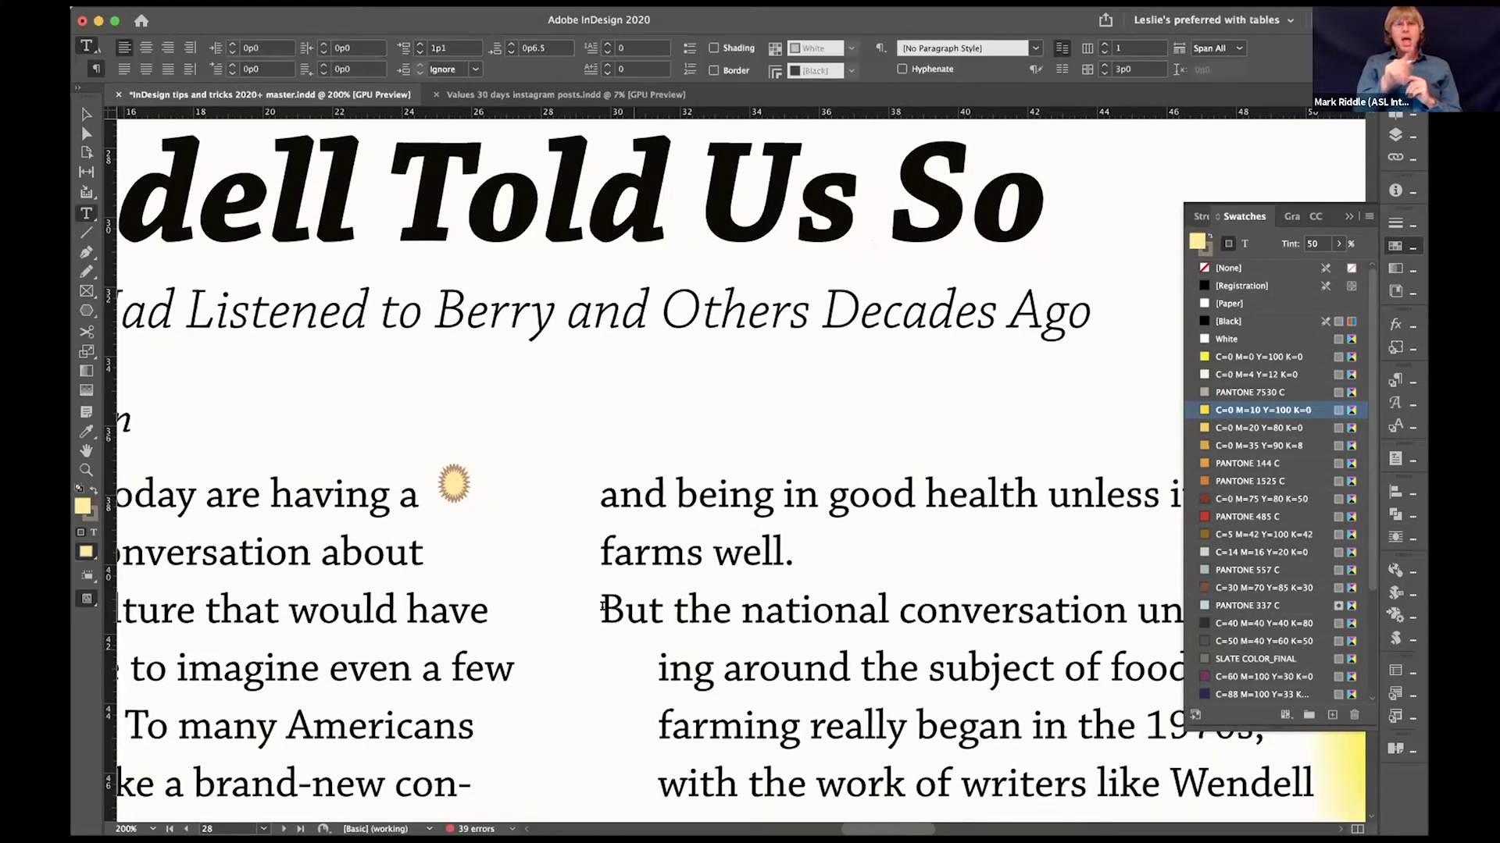
pyautogui.click(670, 625)
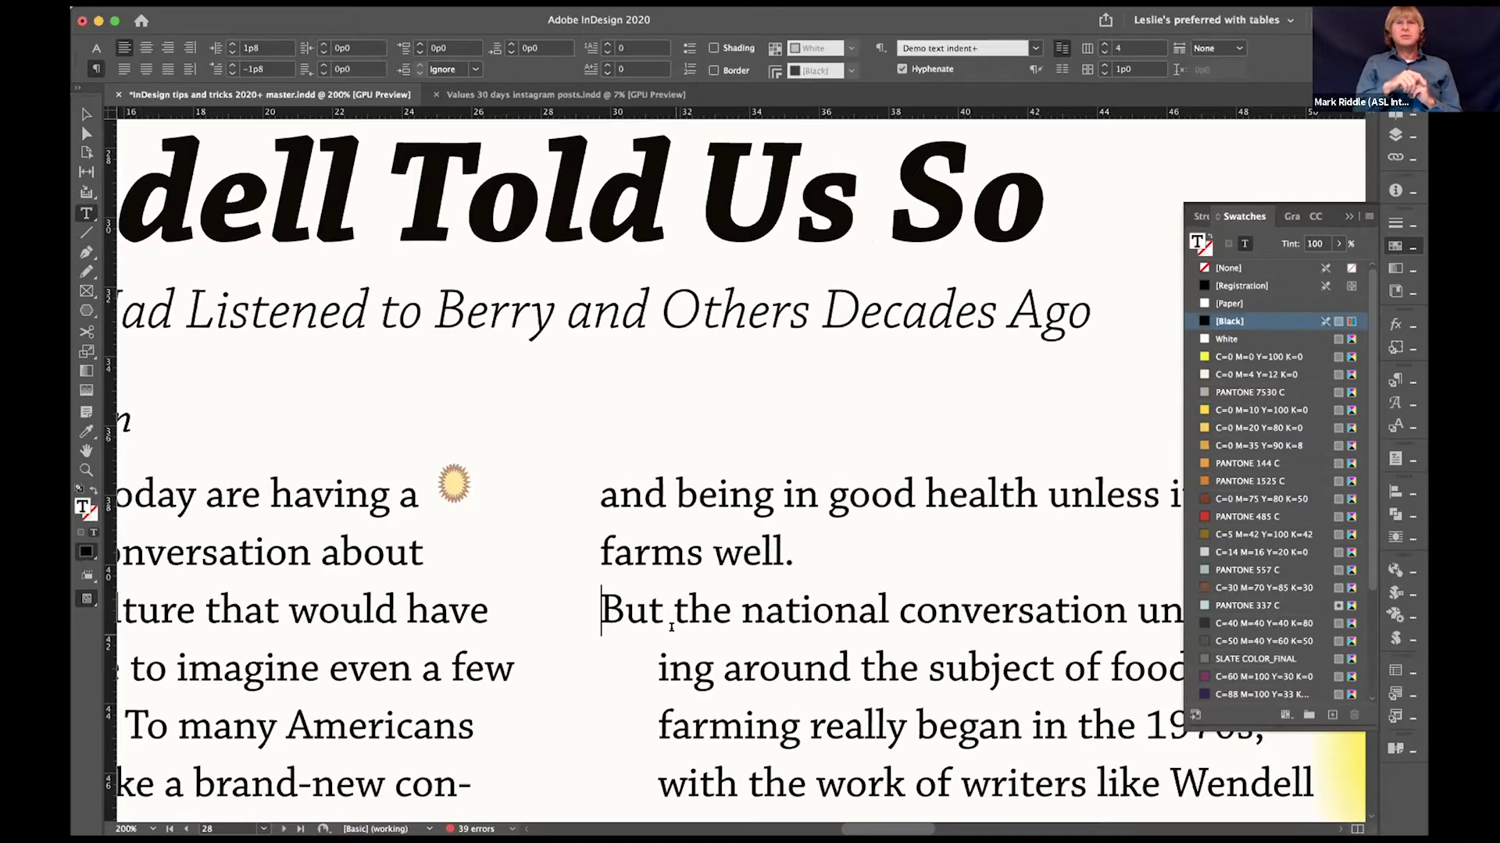
pyautogui.hotkey('ctrl', 'v')
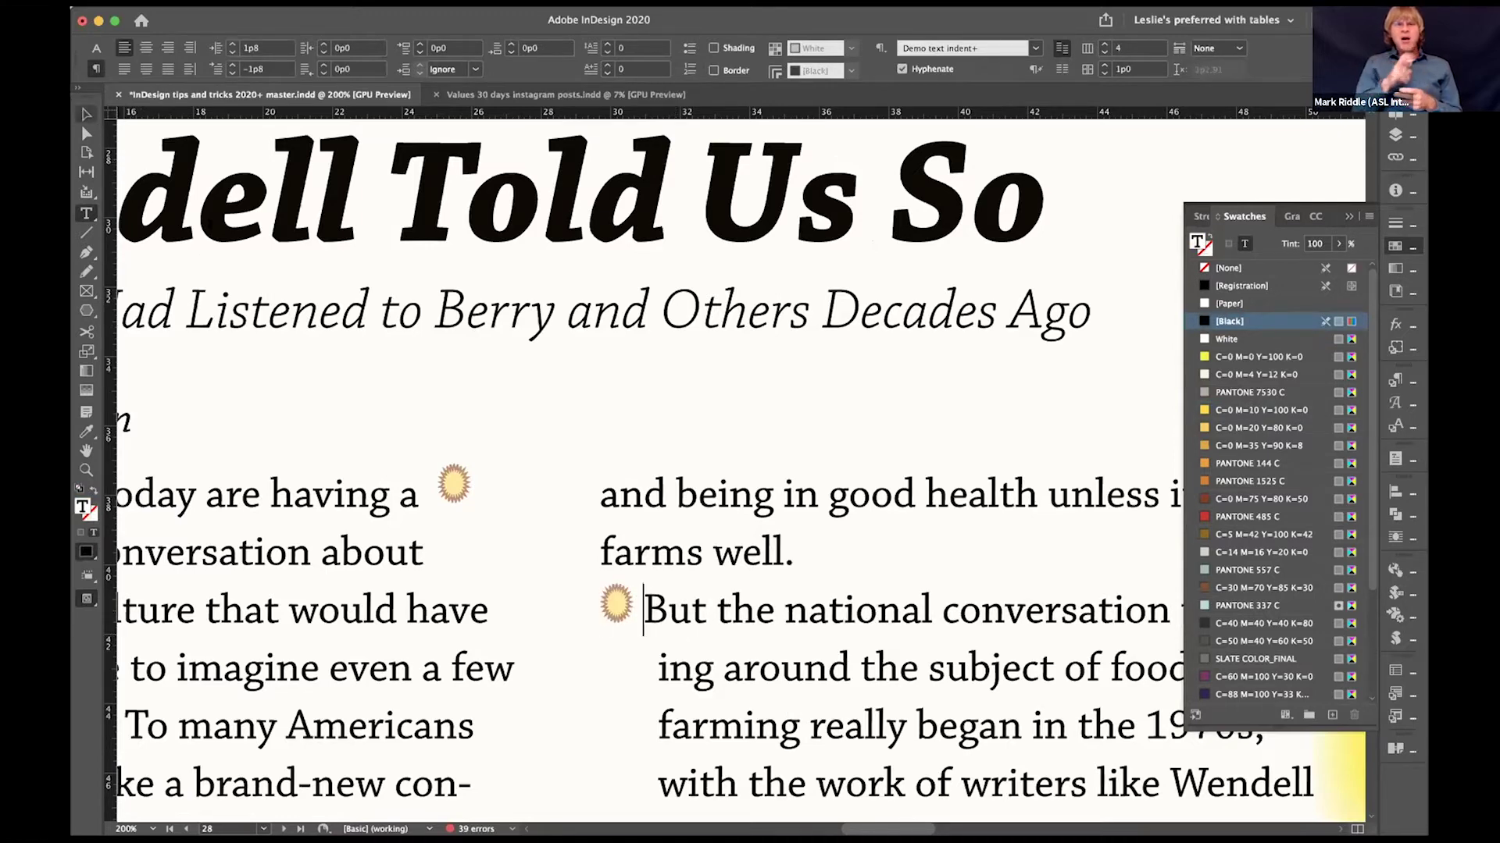
pyautogui.press('Escape')
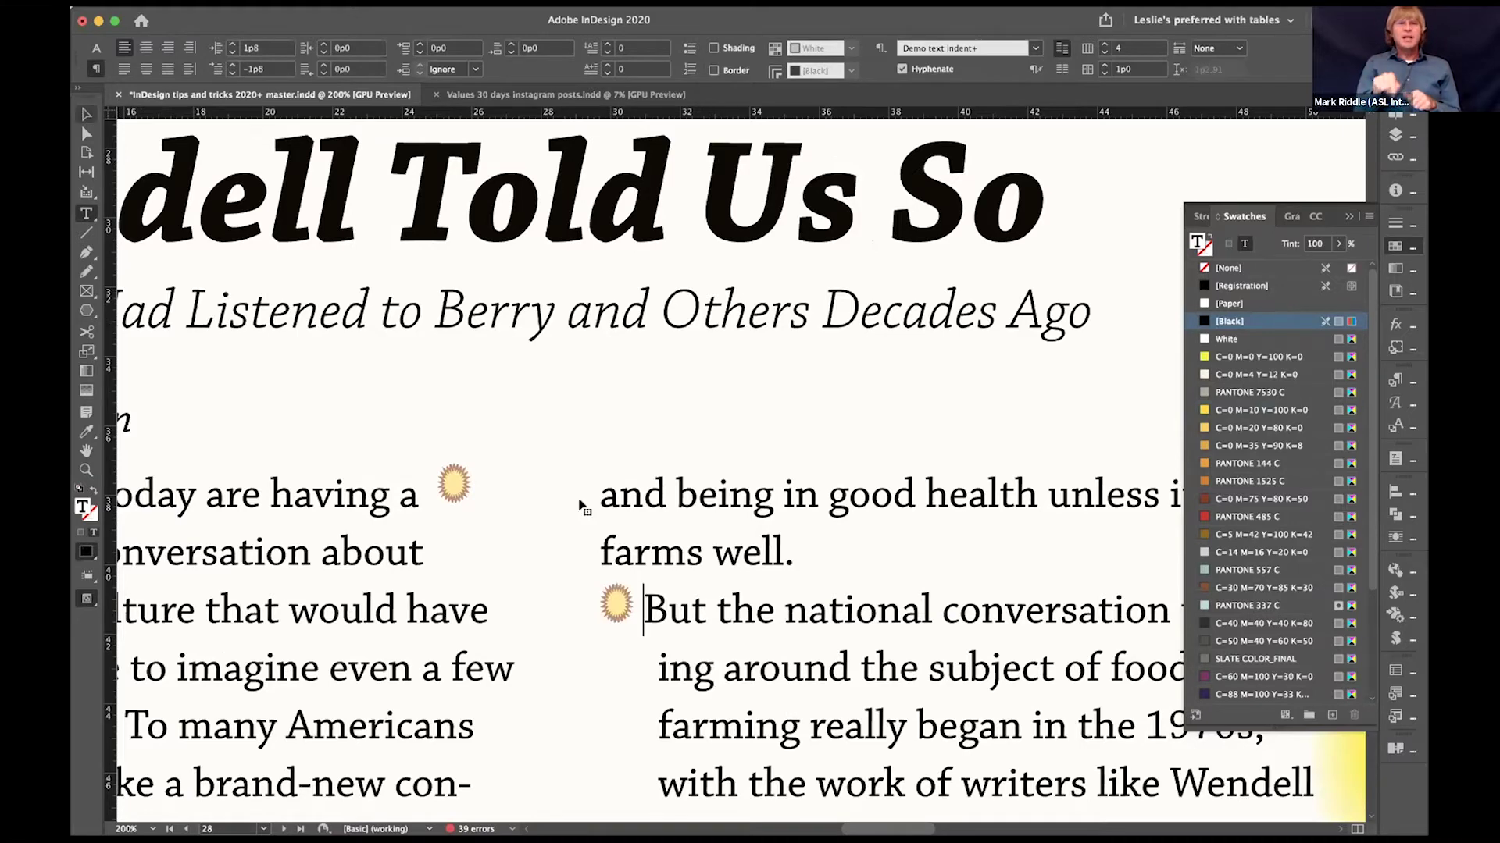
# Step: Shift the inline starburst slightly down to a Y position of about 40p8.4, and collapse the swatches
pyautogui.click(615, 605)
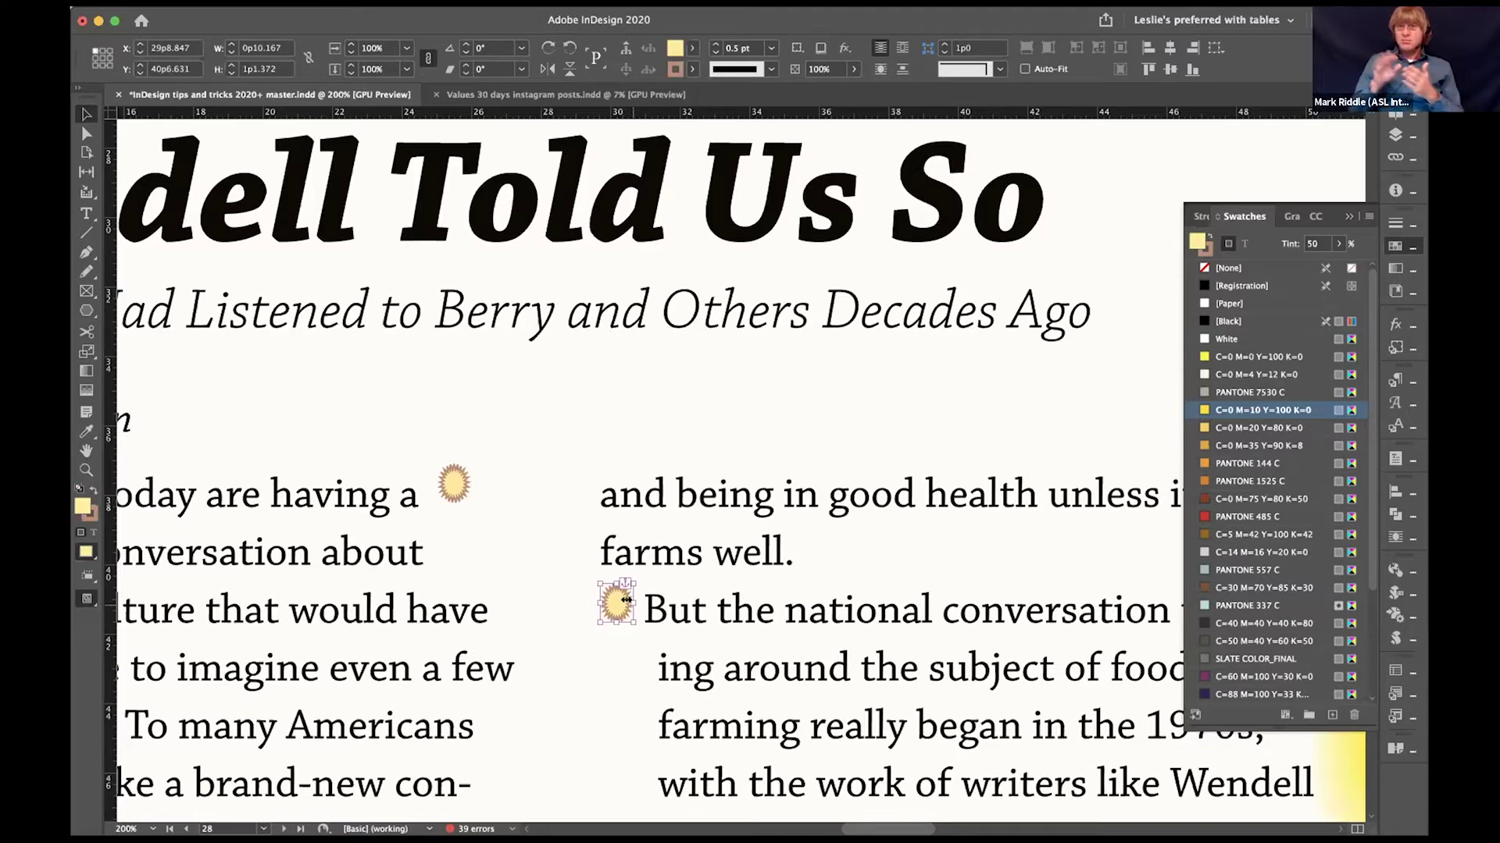
pyautogui.moveTo(626, 603); pyautogui.dragTo(613, 613)
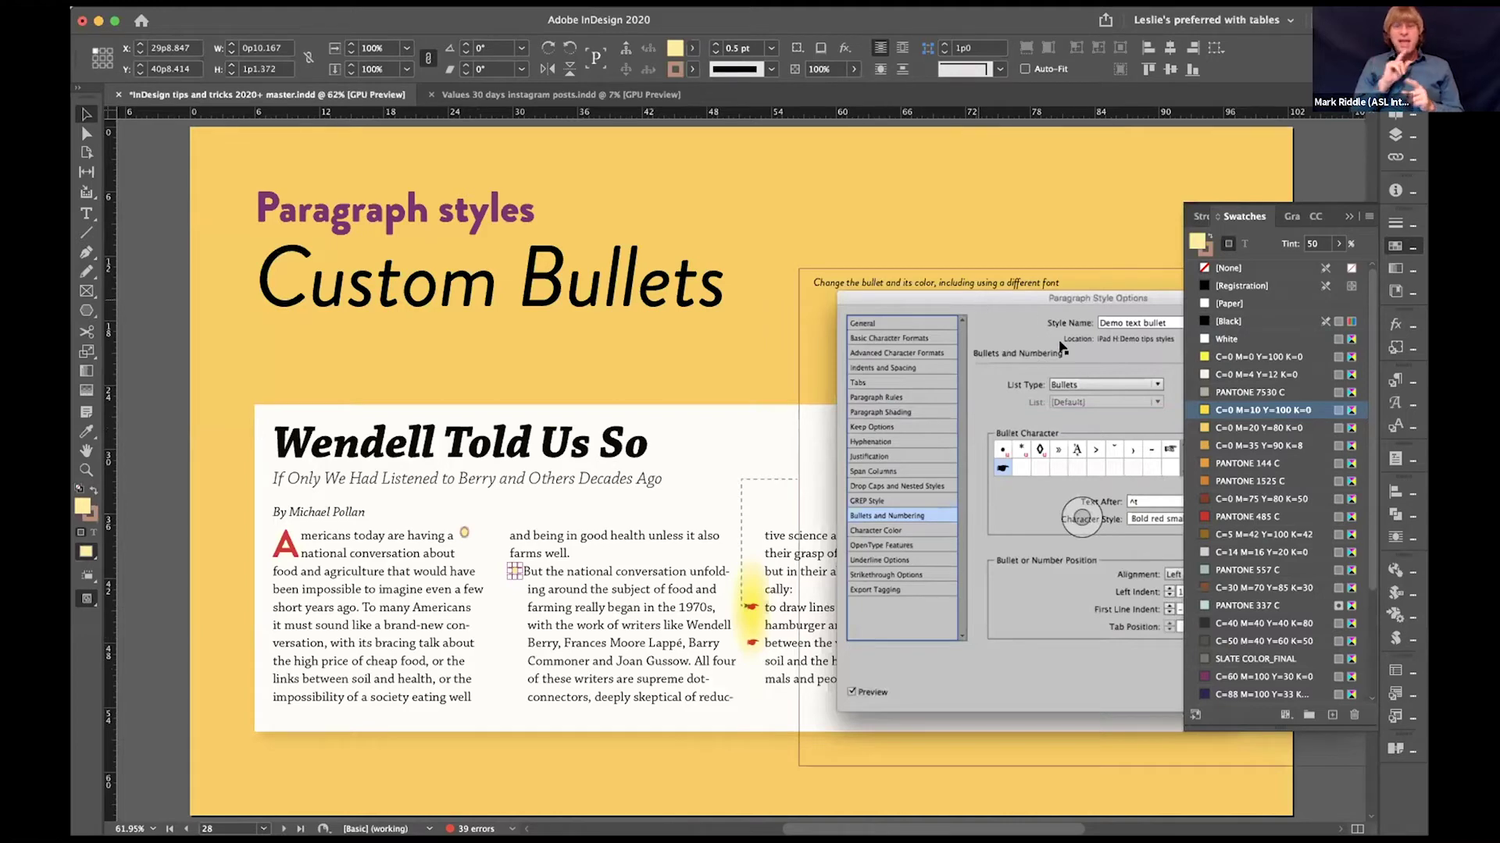
pyautogui.click(1347, 215)
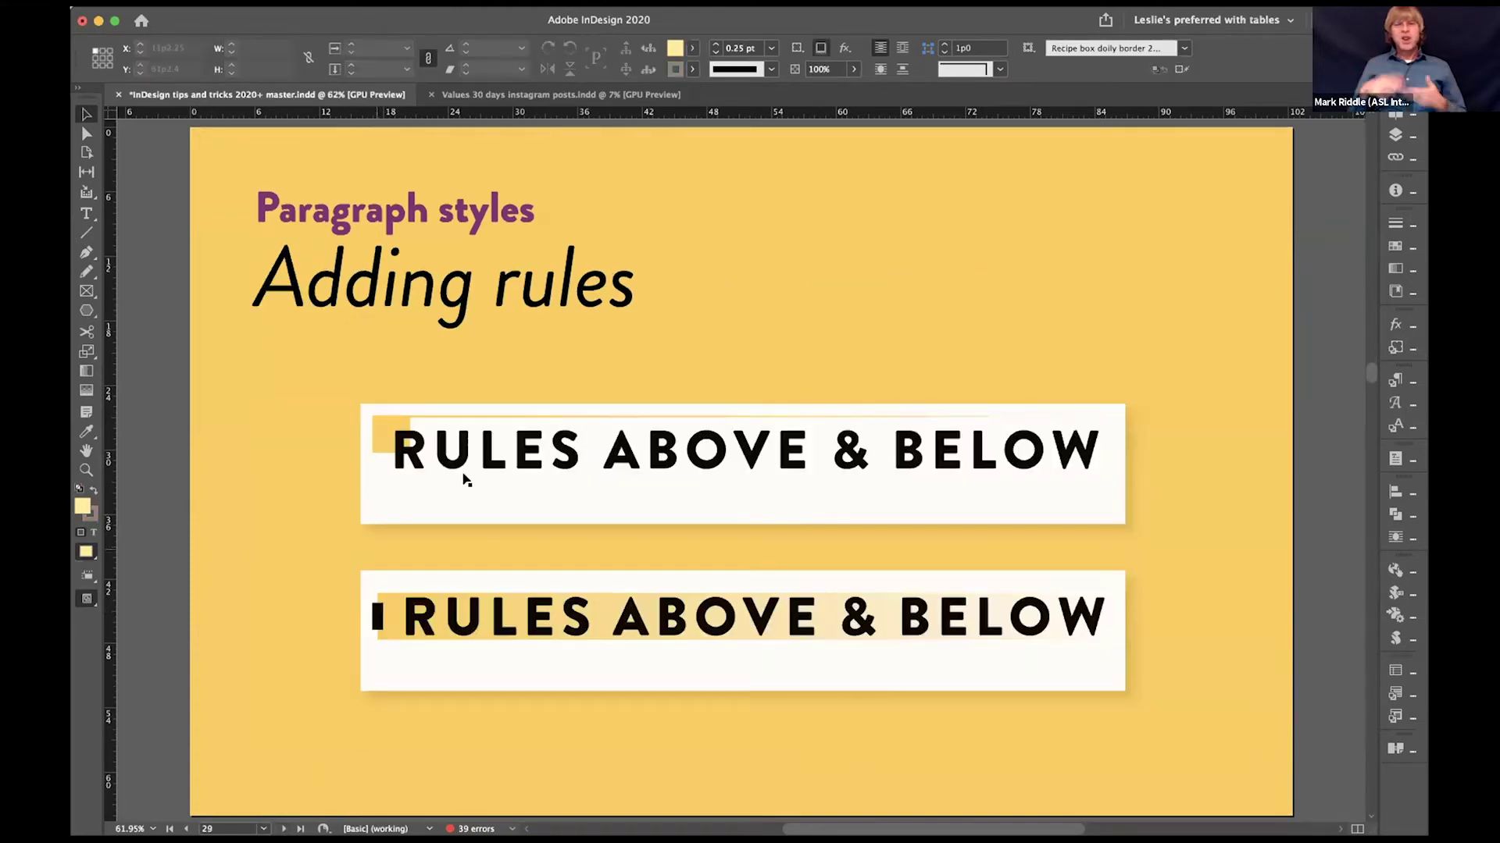
# Step: Look at the Rule Above settings of the first "RULES ABOVE & BELOW" heading by finding Paragraph Rules with the Quick Apply search "rules"
pyautogui.press('t')
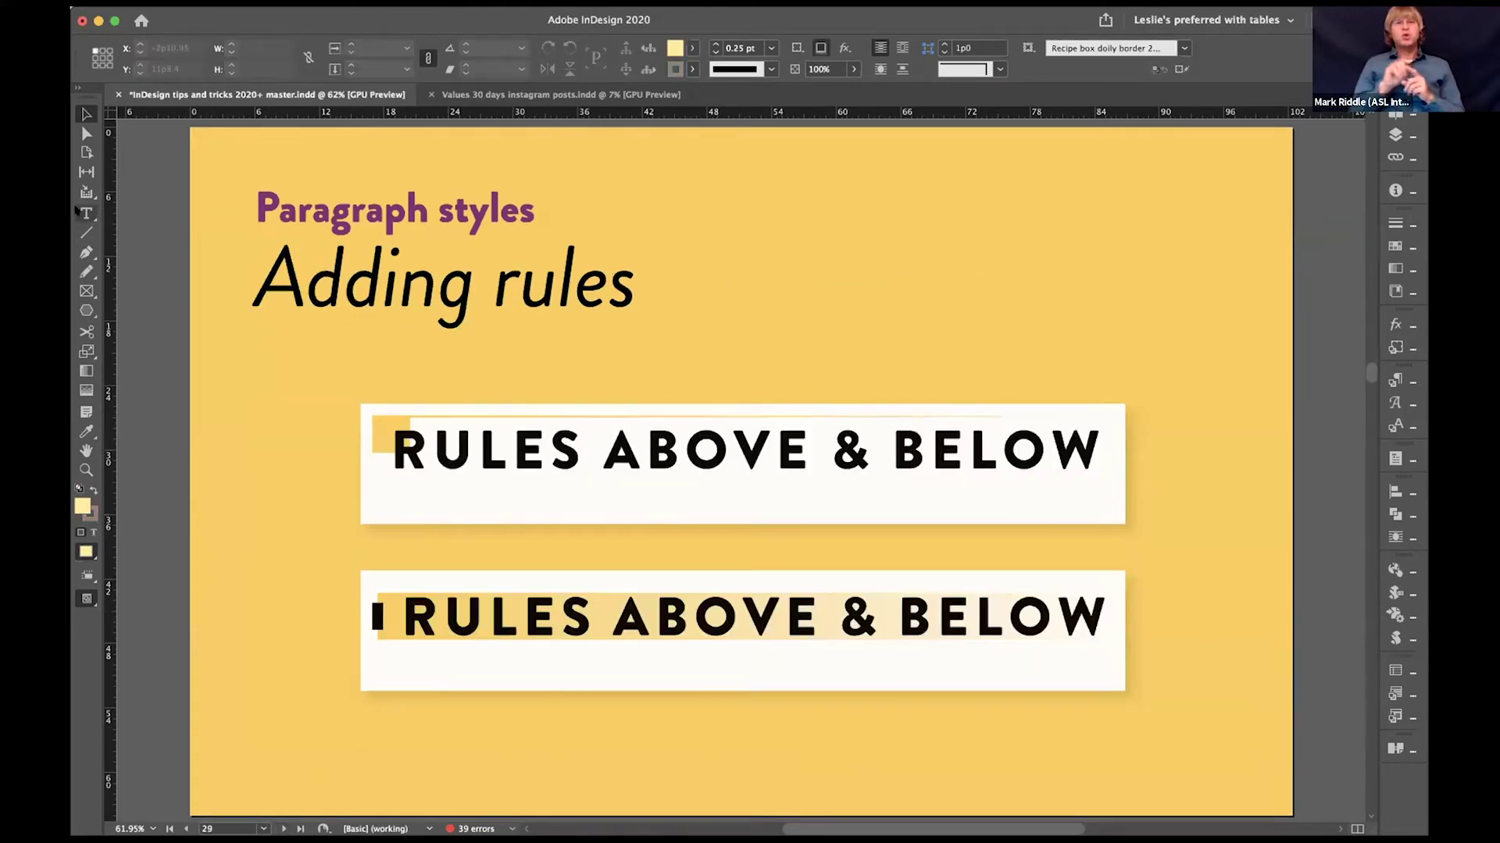
pyautogui.tripleClick(670, 457)
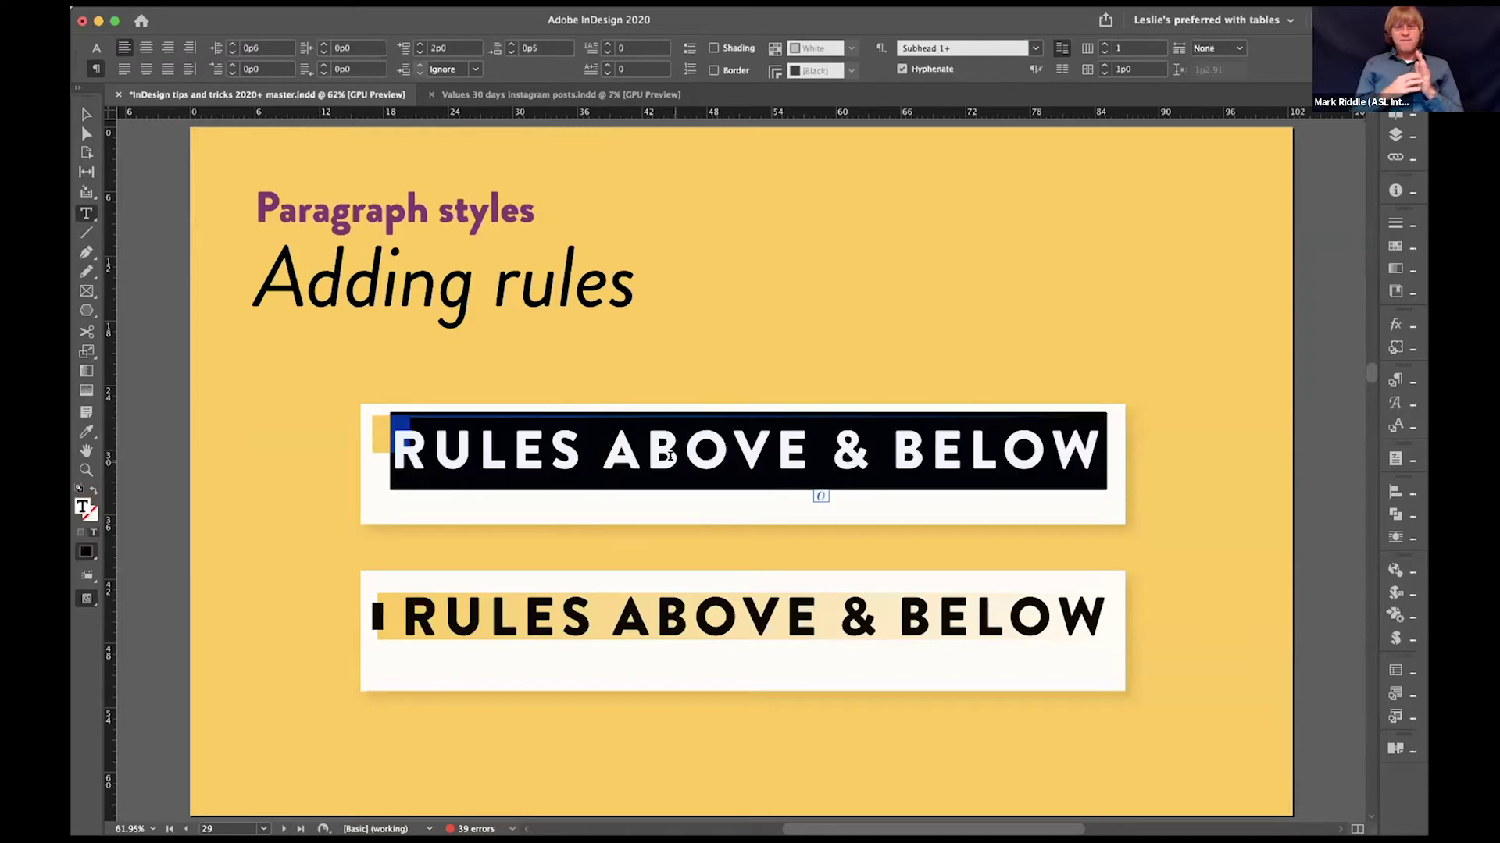
pyautogui.scroll(-3, 802, 412)
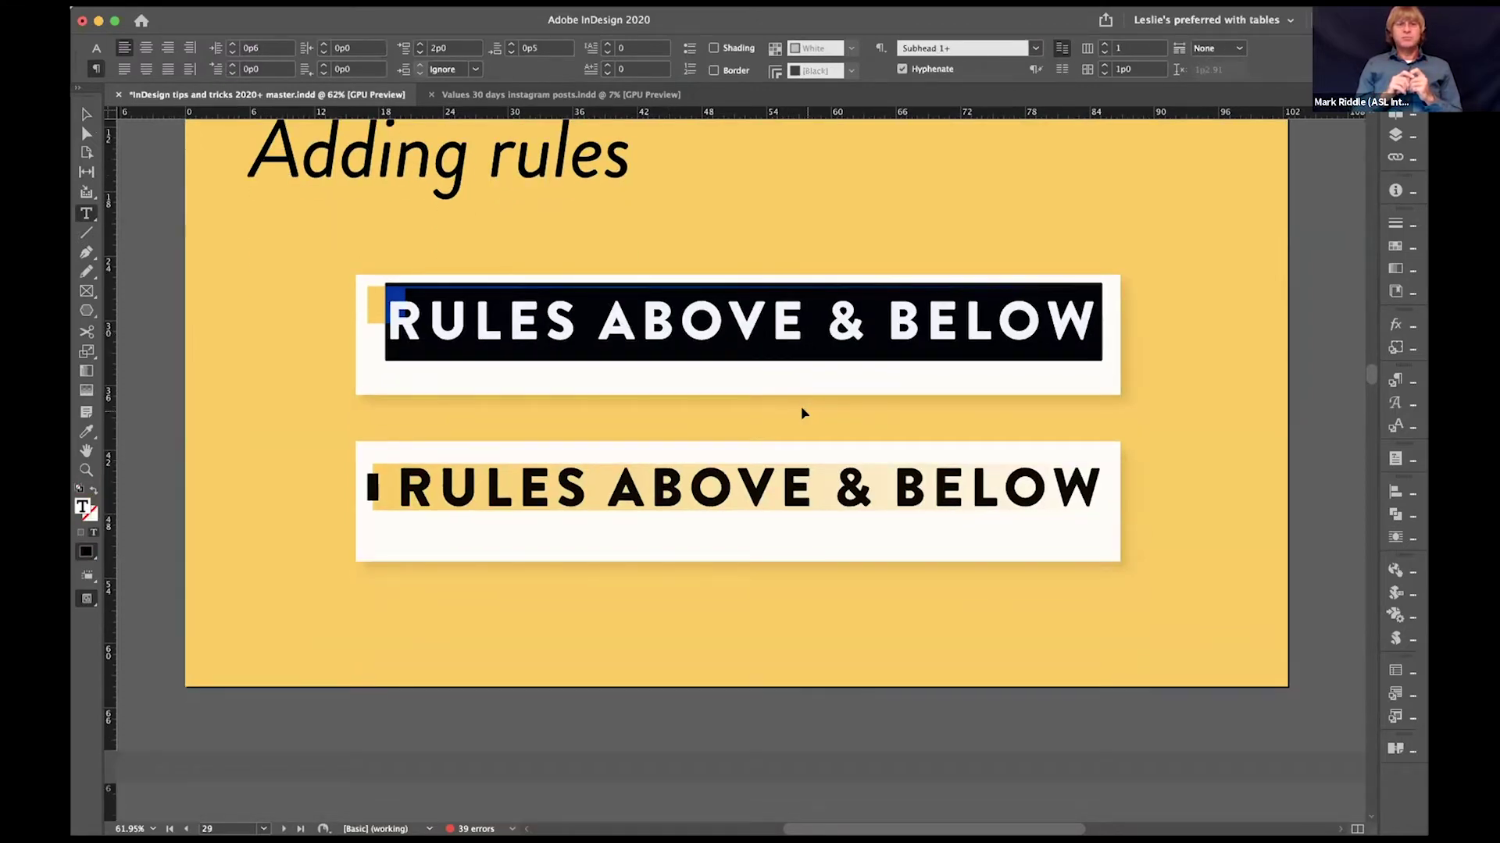
pyautogui.press('super+Return')
pyautogui.write('rules')
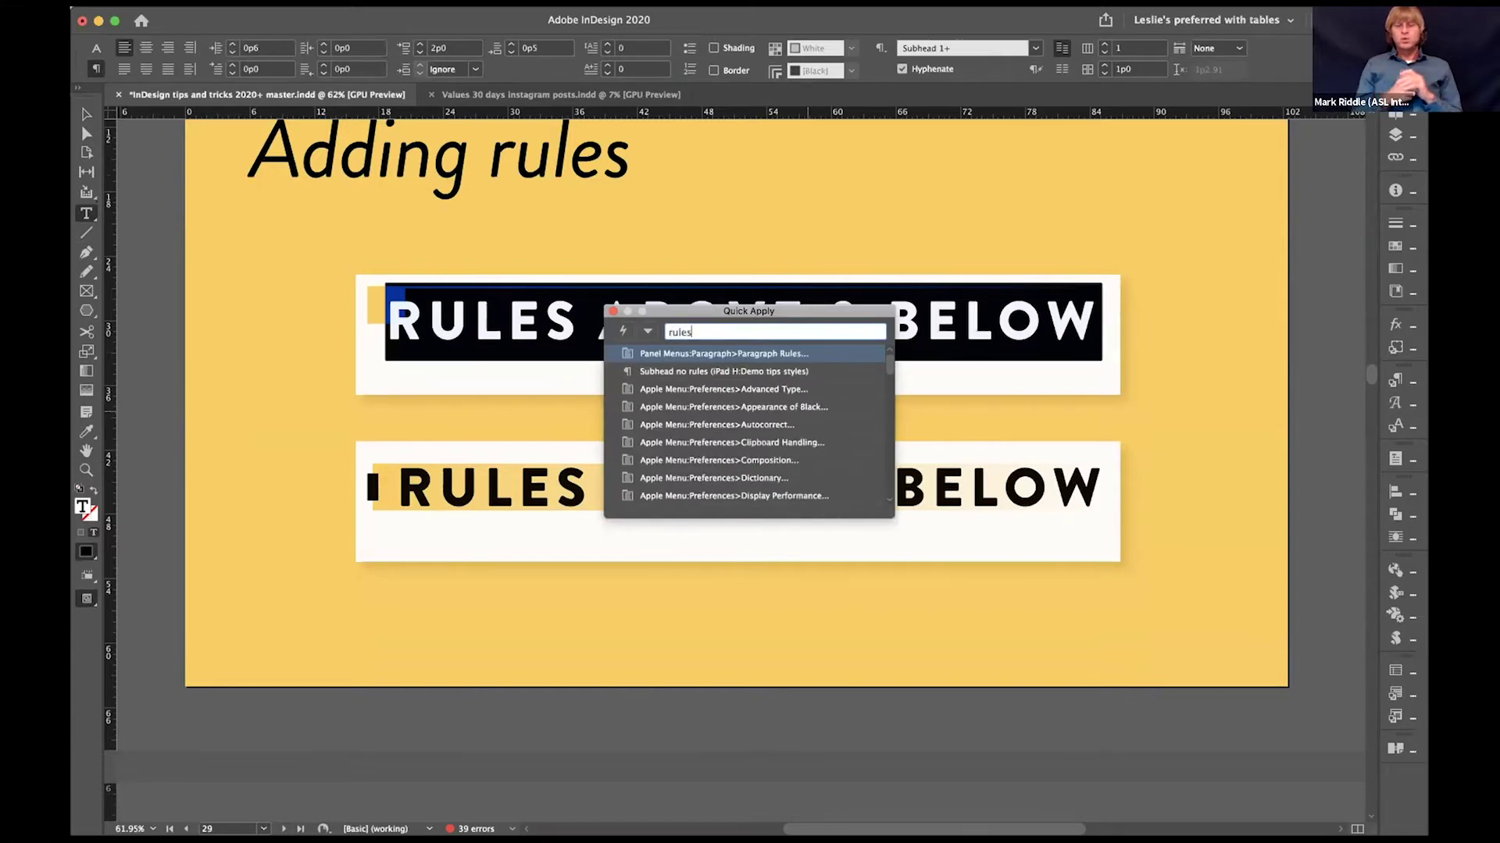
pyautogui.press('Return')
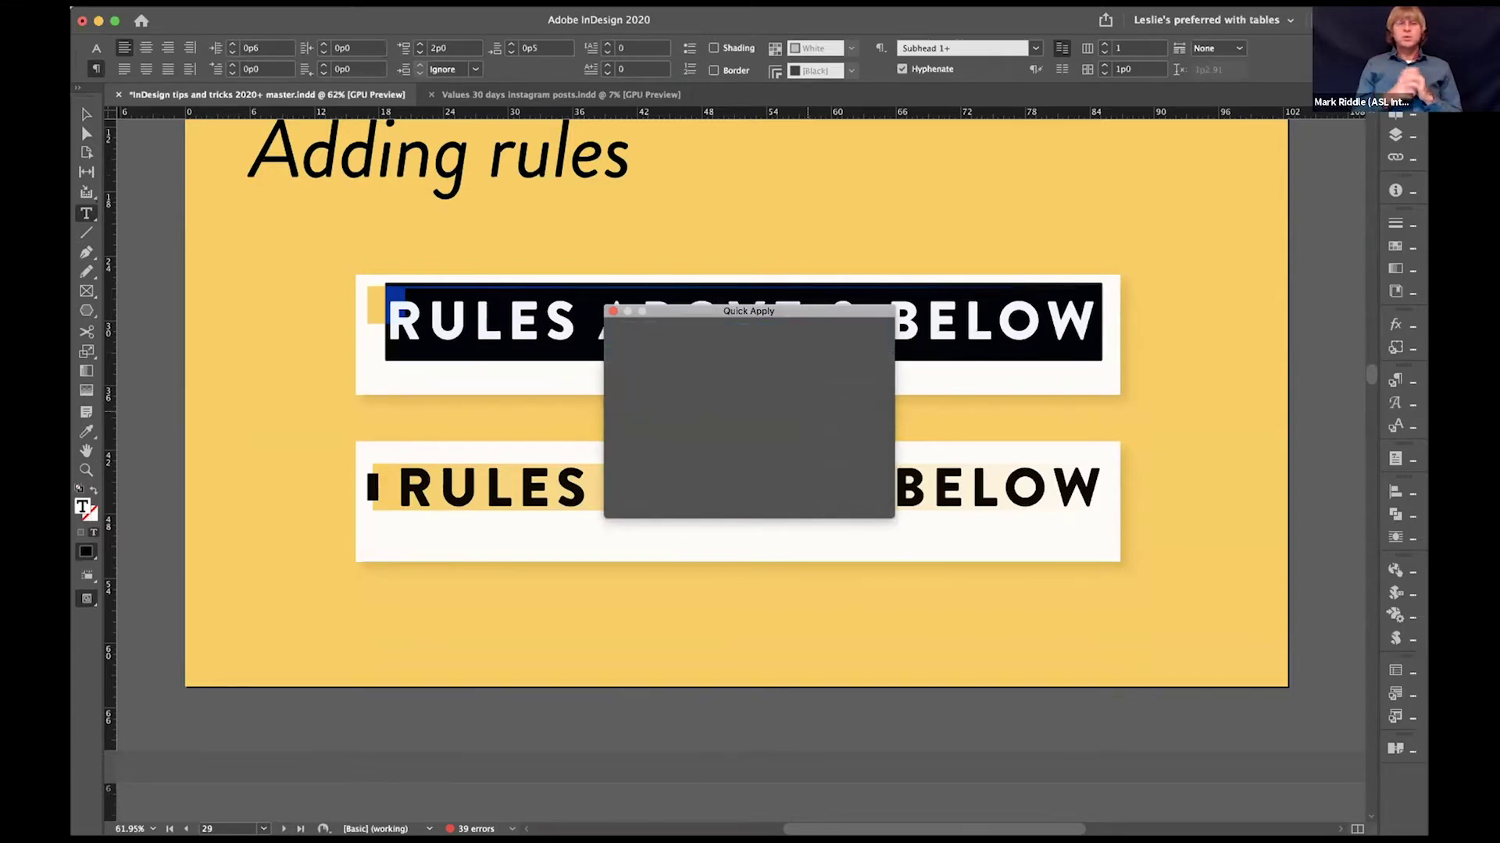
pyautogui.moveTo(698, 266); pyautogui.dragTo(869, 195)
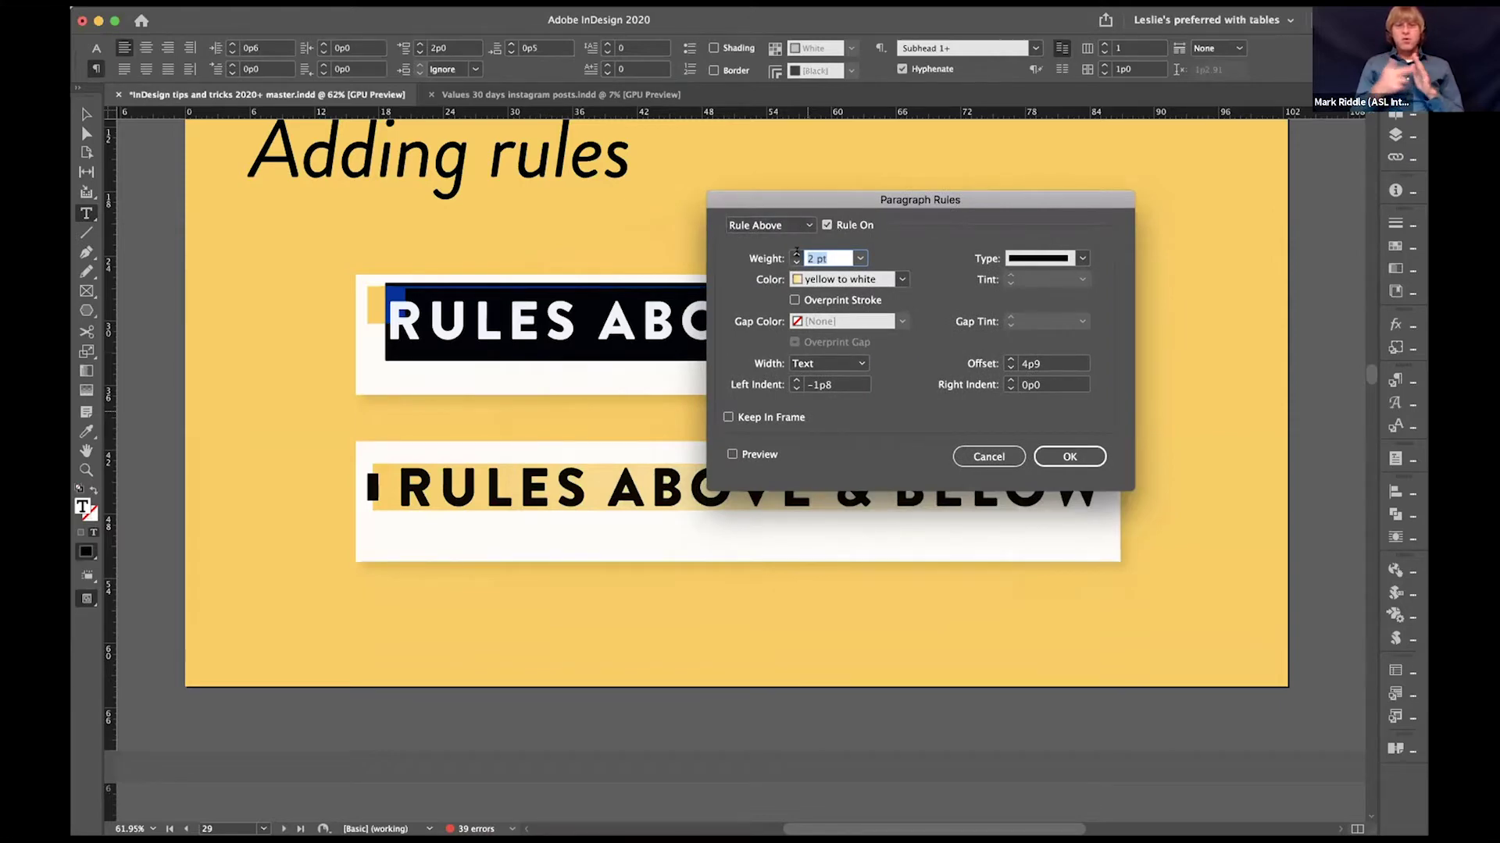
pyautogui.moveTo(802, 198); pyautogui.dragTo(922, 184)
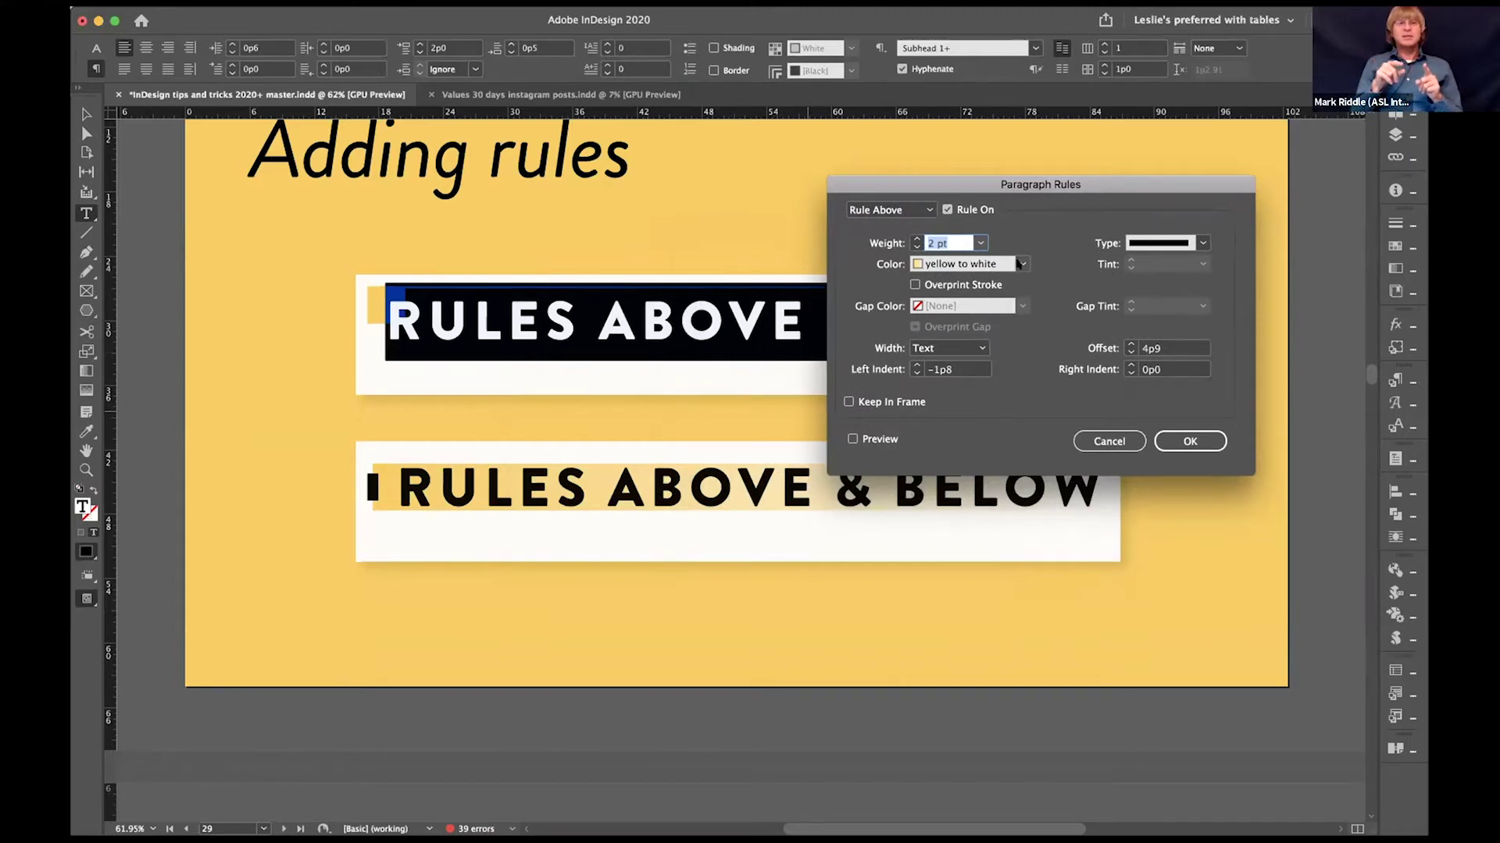
pyautogui.moveTo(988, 188); pyautogui.dragTo(990, 374)
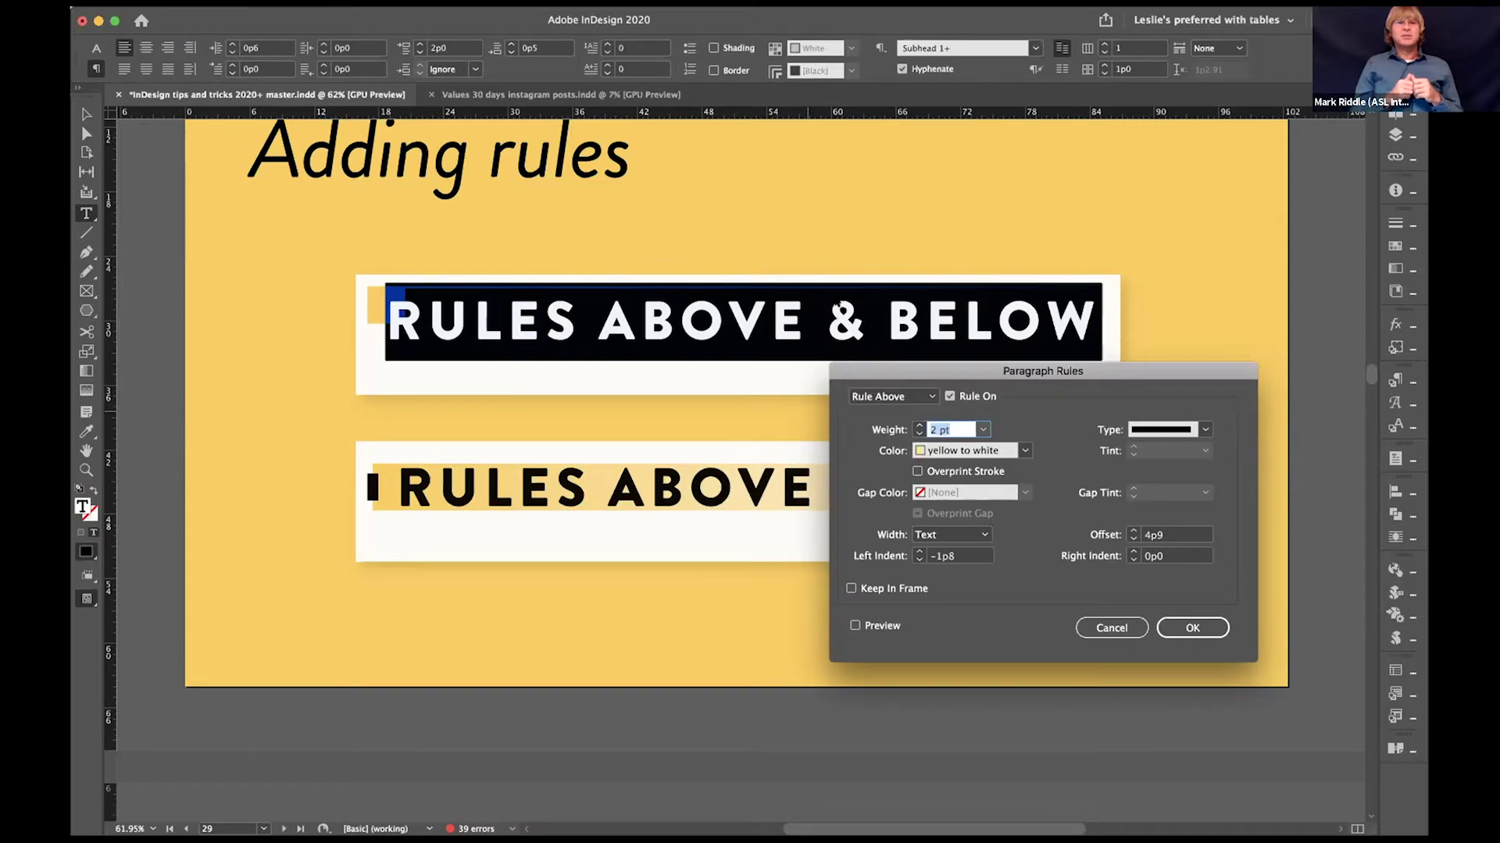
pyautogui.click(1192, 628)
# Step: Set the Rule Below weight of the first "RULES ABOVE & BELOW" heading to 80 pt with the preview on
pyautogui.click(957, 305)
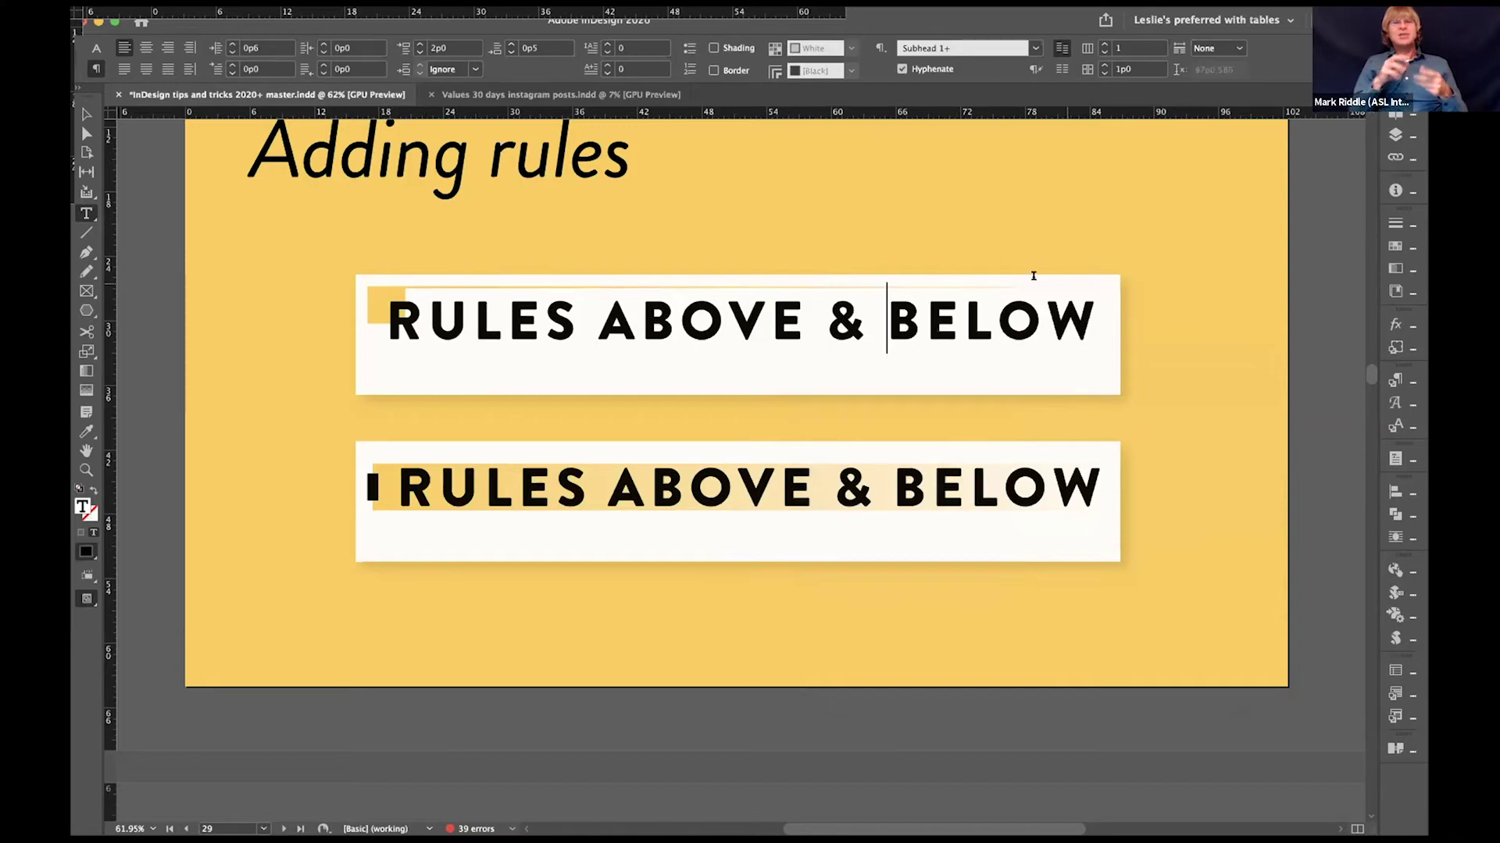
pyautogui.doubleClick(761, 314)
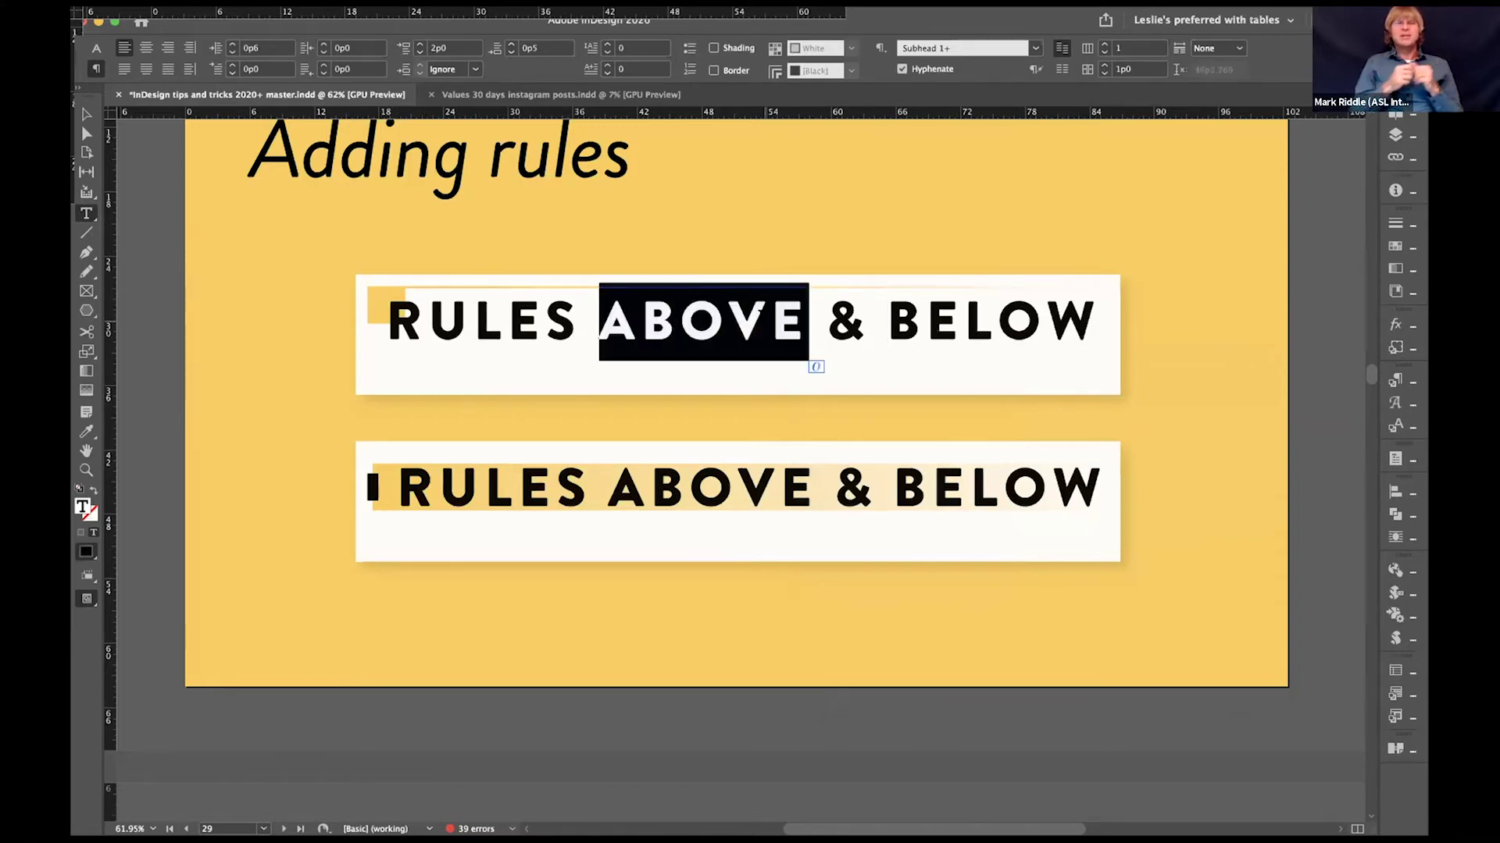
pyautogui.press('super+alt+j')
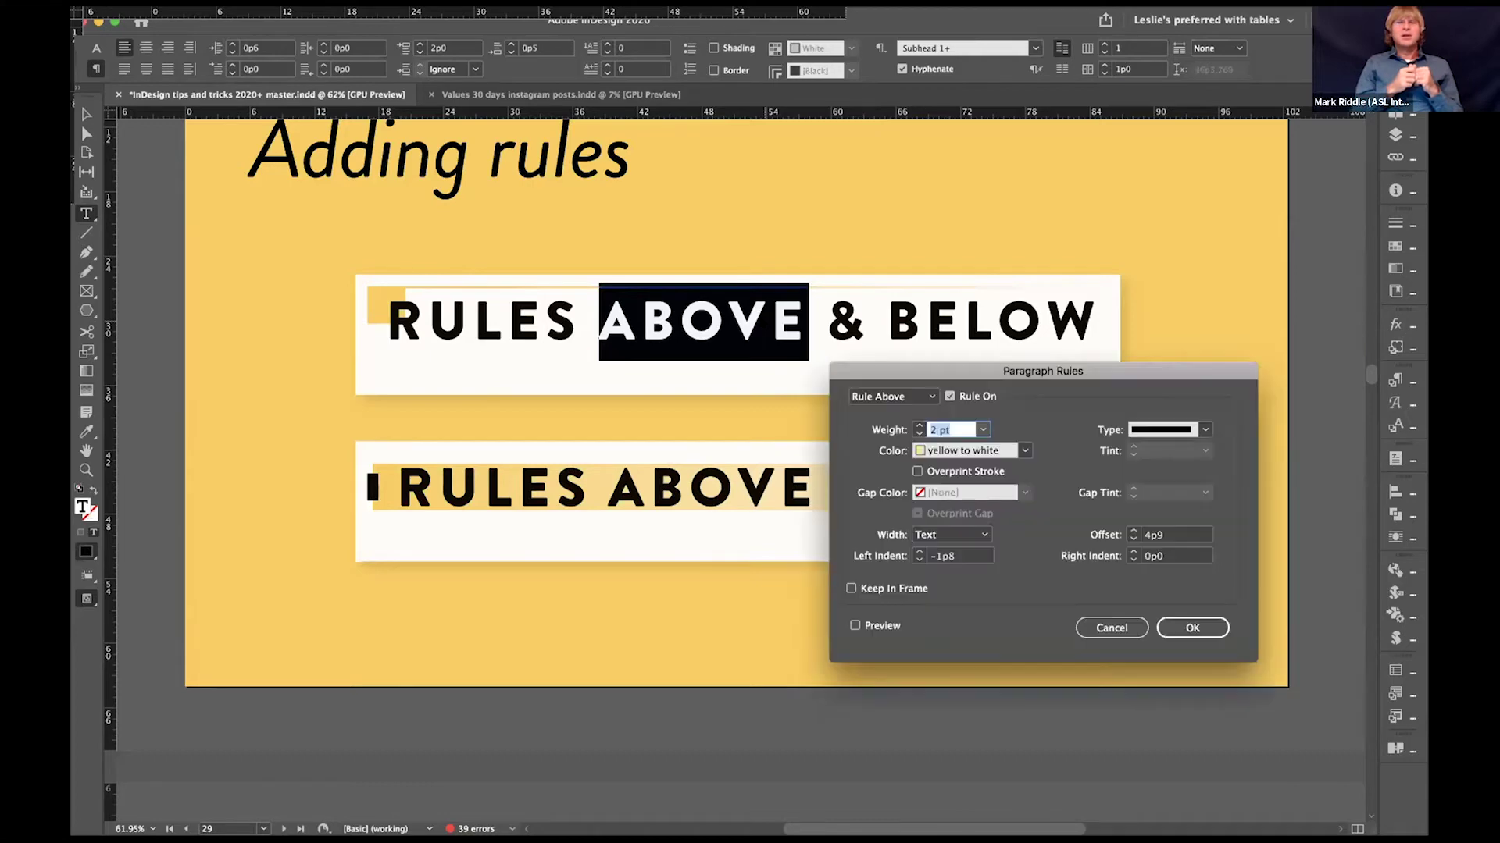
pyautogui.click(932, 397)
pyautogui.click(920, 432)
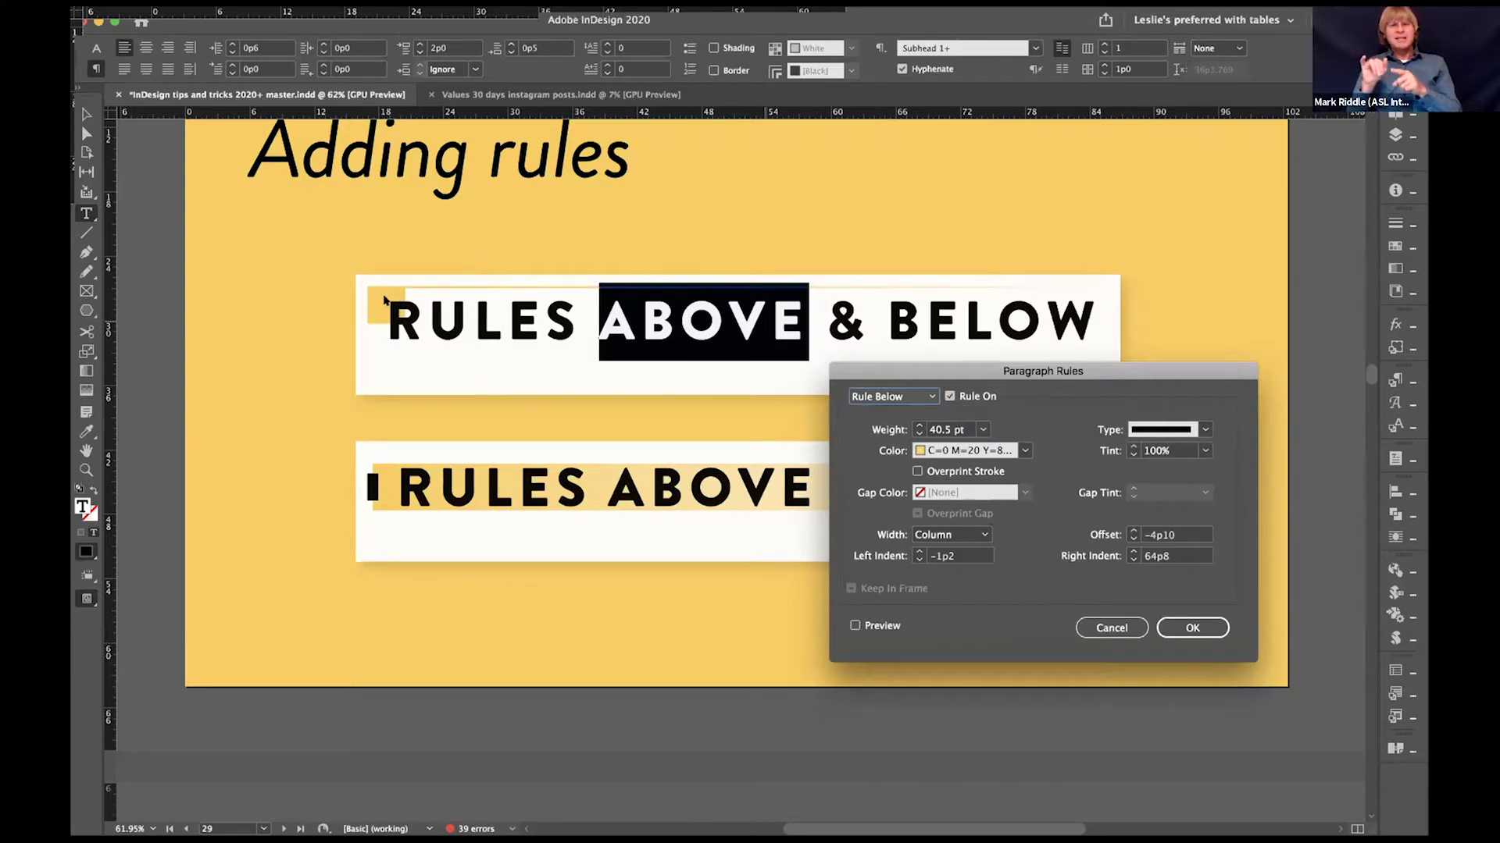
pyautogui.moveTo(972, 430); pyautogui.dragTo(881, 419)
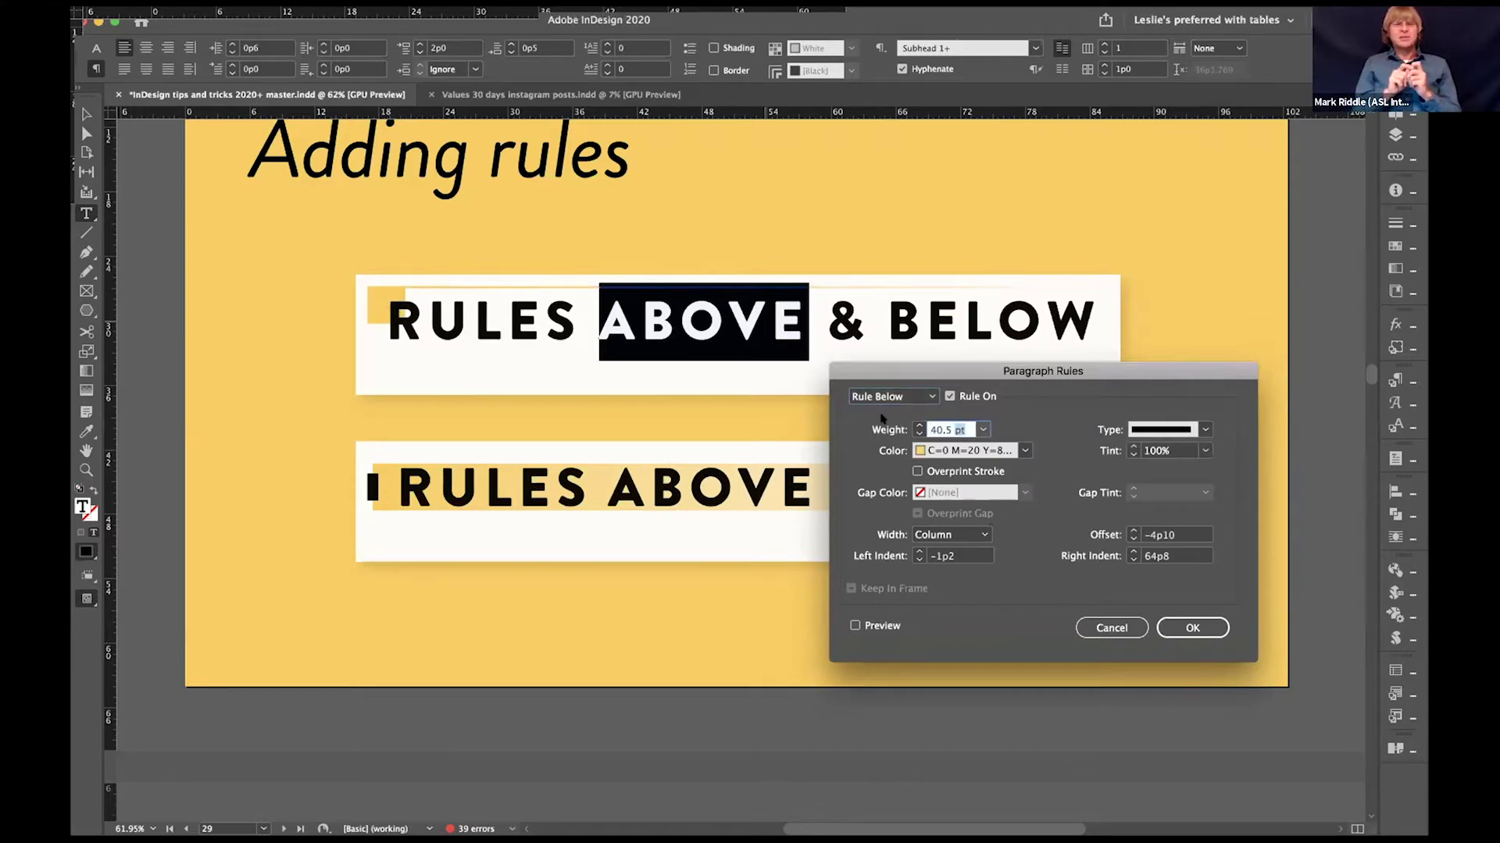
pyautogui.write('50 pt')
pyautogui.click(856, 625)
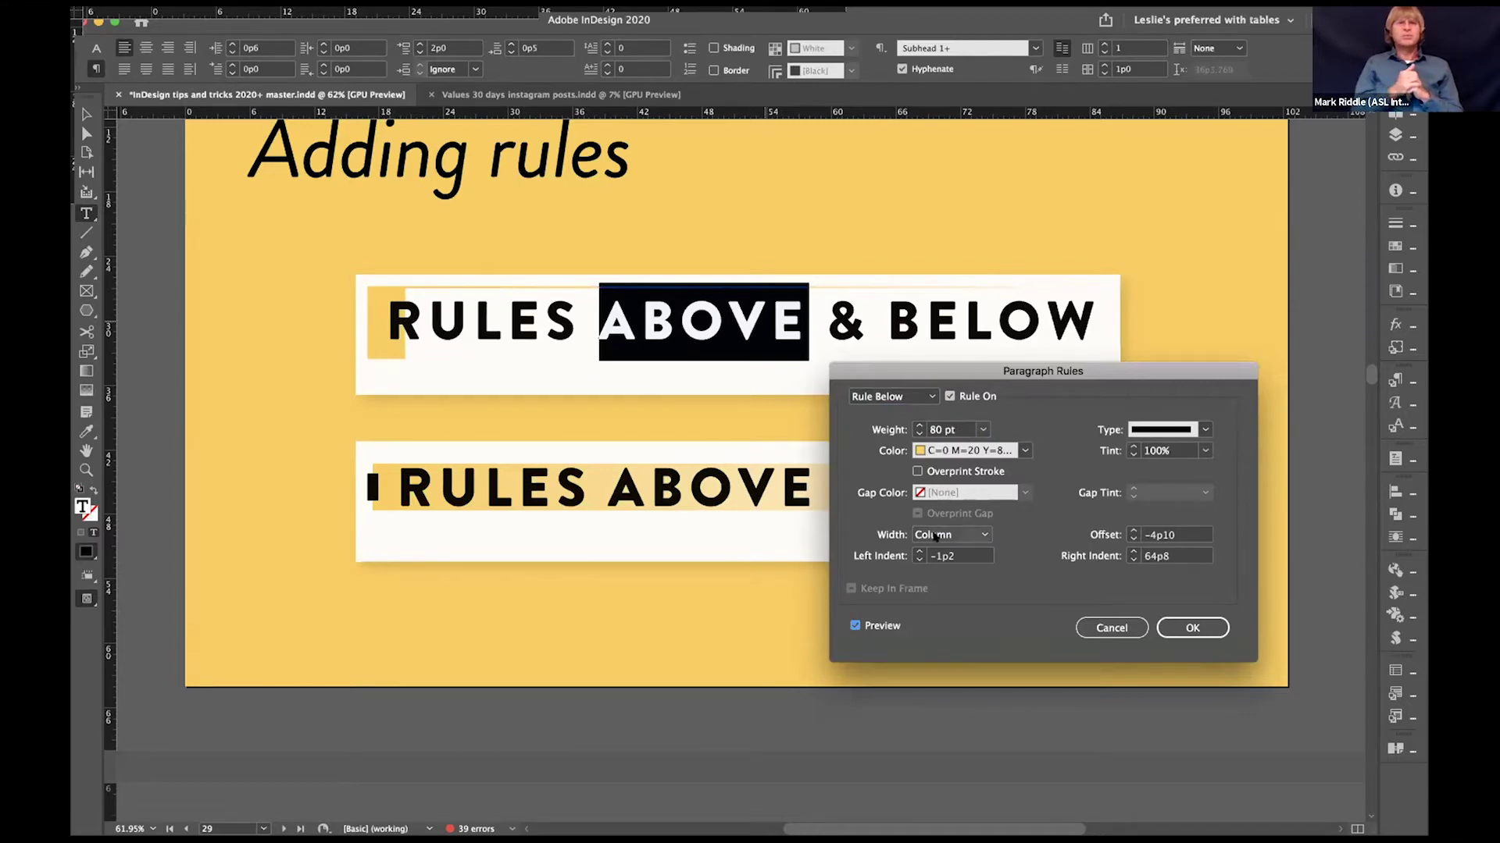
# Step: Set the Rule Below right indent to 66p8, apply the rule settings, and place the text cursor in the second heading
pyautogui.click(1133, 551)
pyautogui.click(1133, 551)
pyautogui.click(1132, 551)
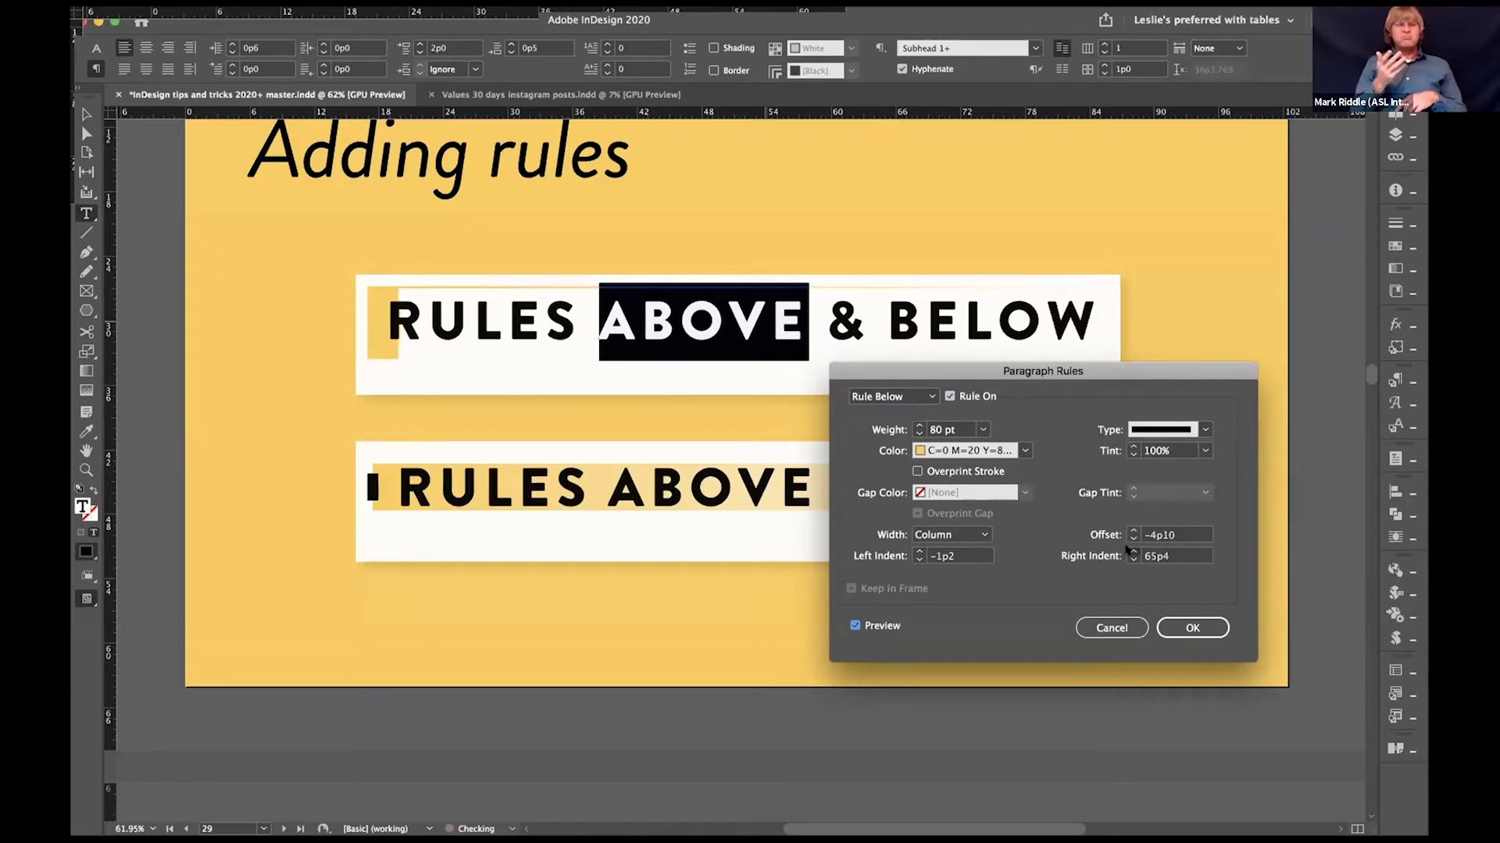
pyautogui.click(1131, 551)
pyautogui.click(1132, 551)
pyautogui.click(1132, 552)
pyautogui.click(1132, 551)
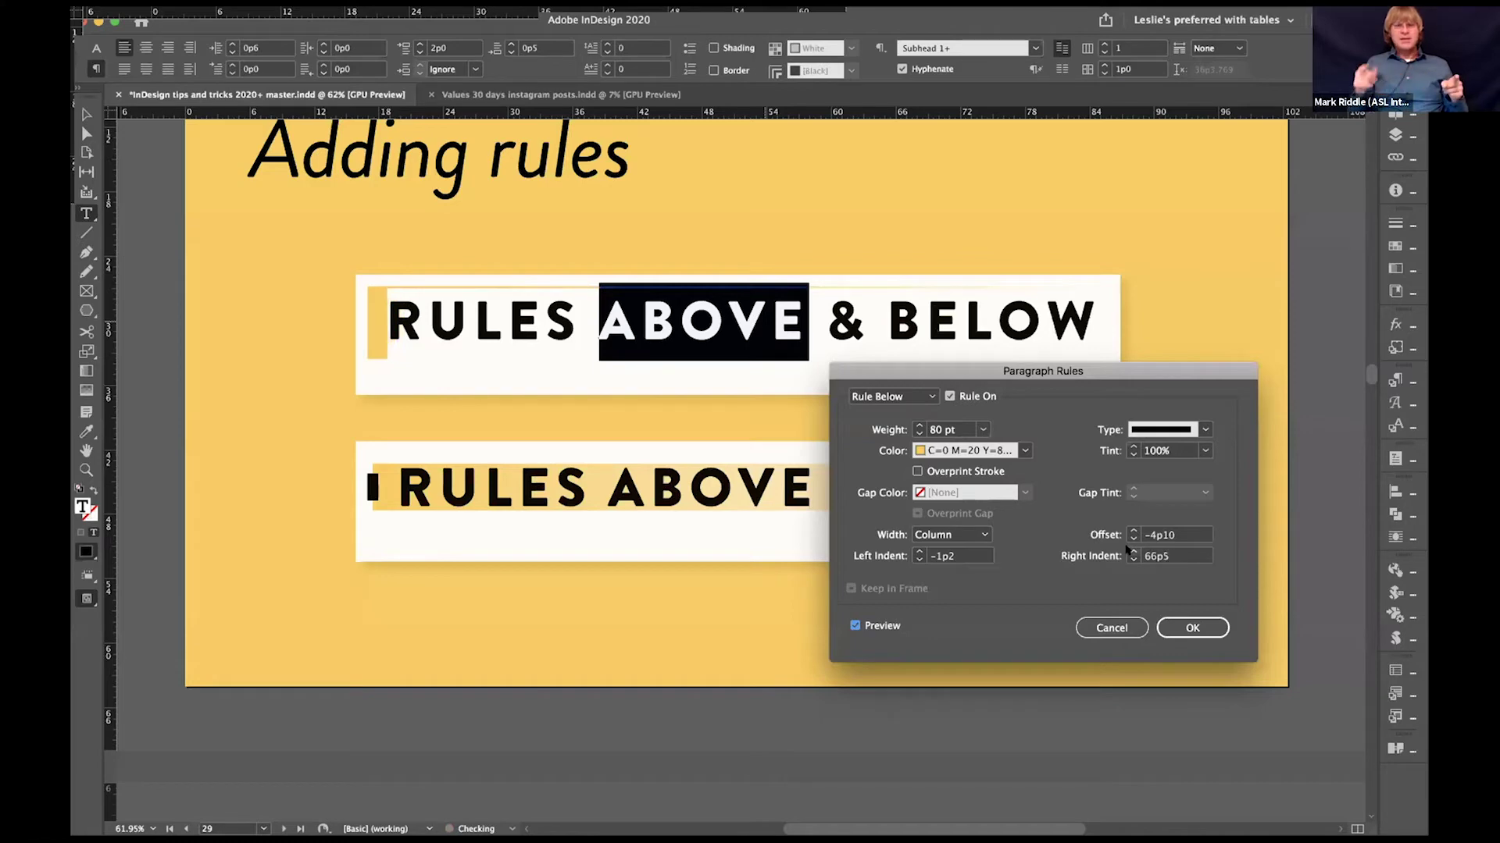
pyautogui.click(1132, 551)
pyautogui.click(1132, 551)
pyautogui.click(1132, 552)
pyautogui.click(1132, 551)
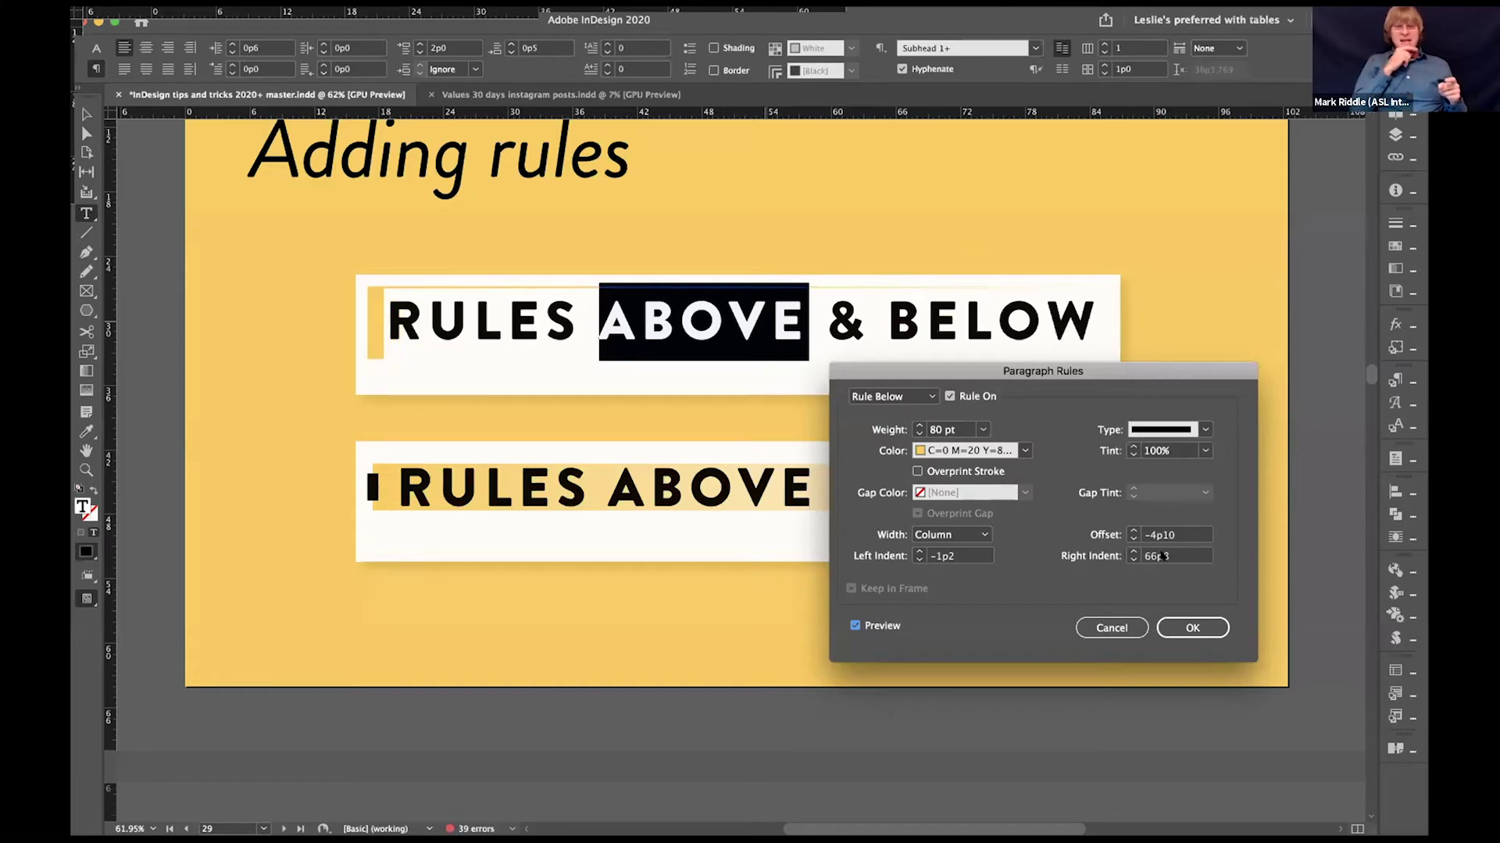
pyautogui.click(1203, 625)
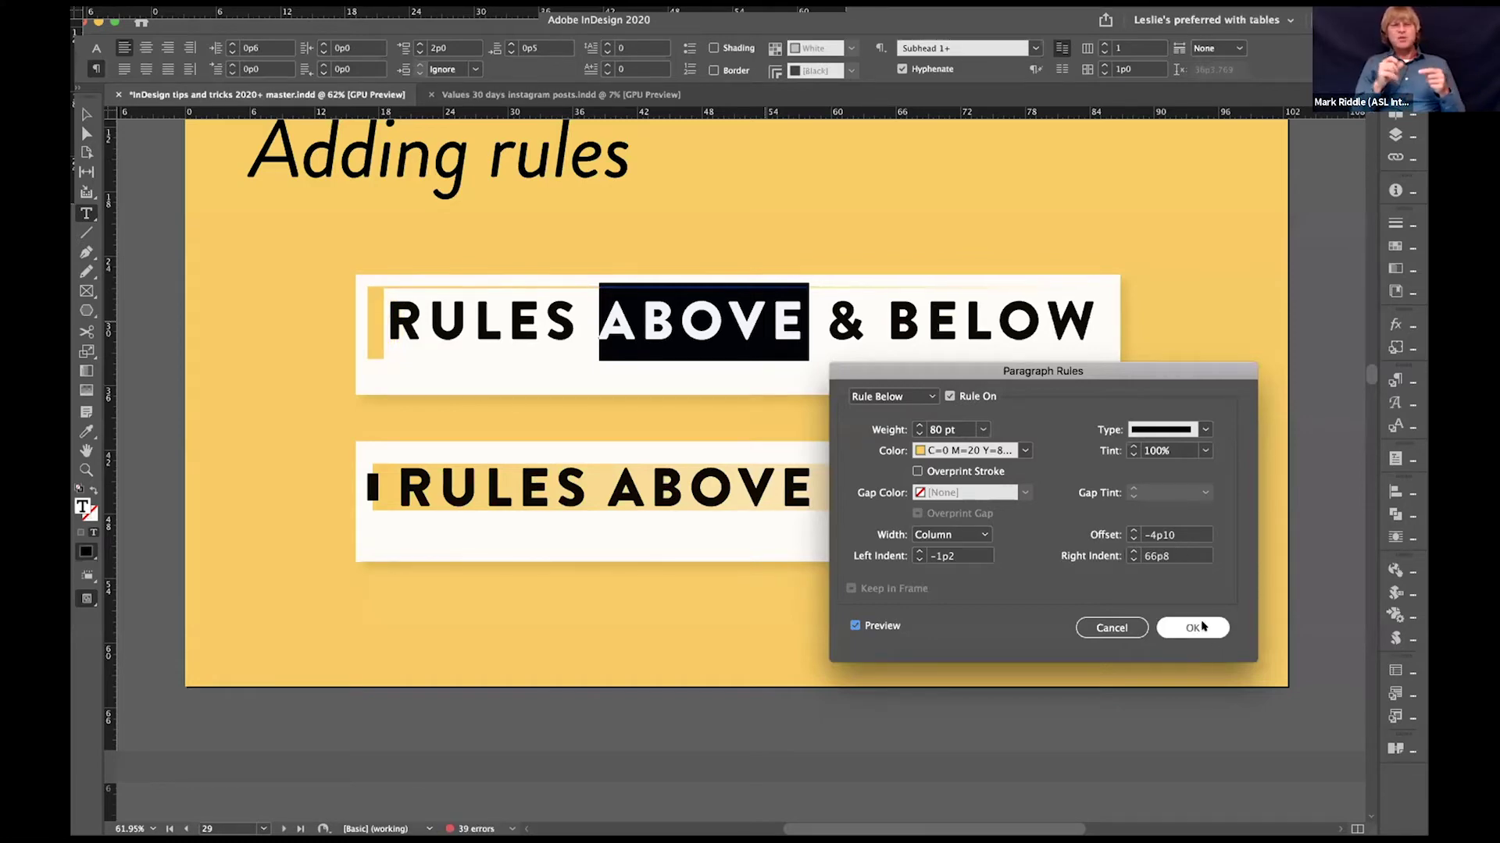
pyautogui.click(1203, 626)
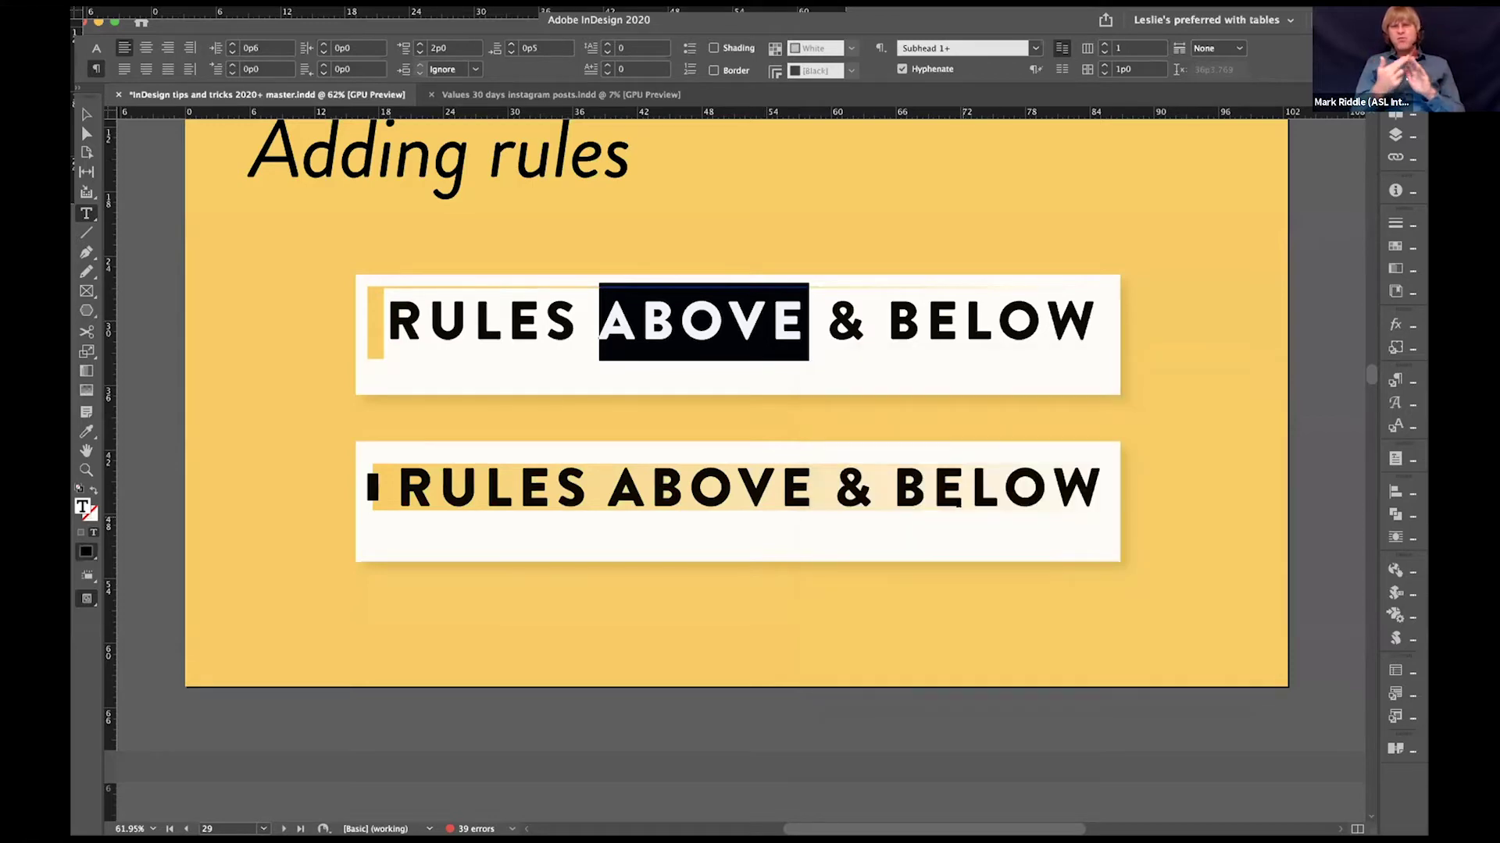
pyautogui.click(971, 488)
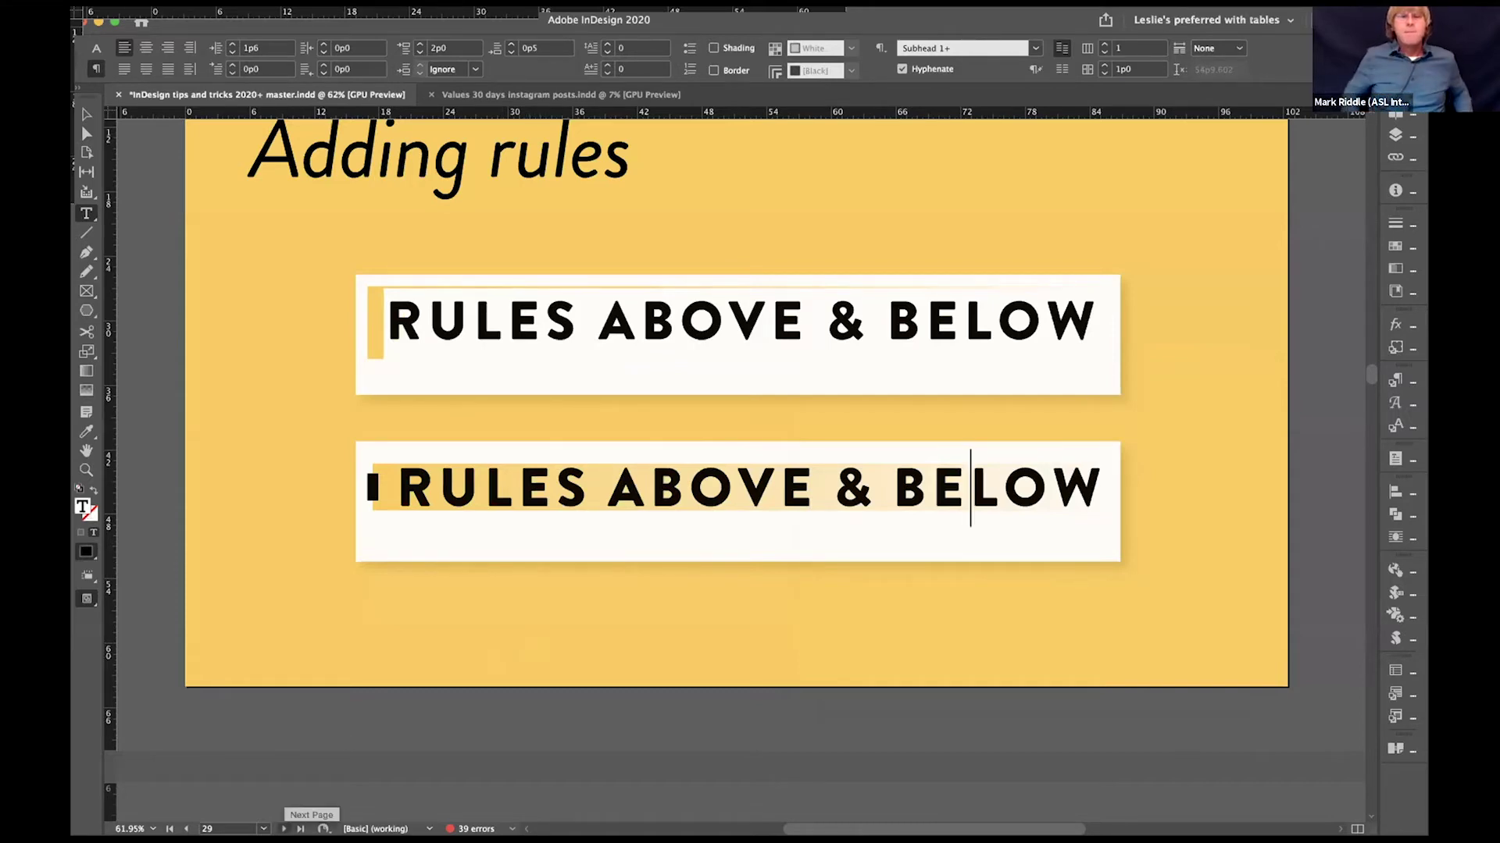
# Step: Remove the underline from the word "FOR" in the page 30 "UNDERLINE FOR TWO LINE SUBHEAD" heading using the Quick Apply search "under"
pyautogui.click(284, 828)
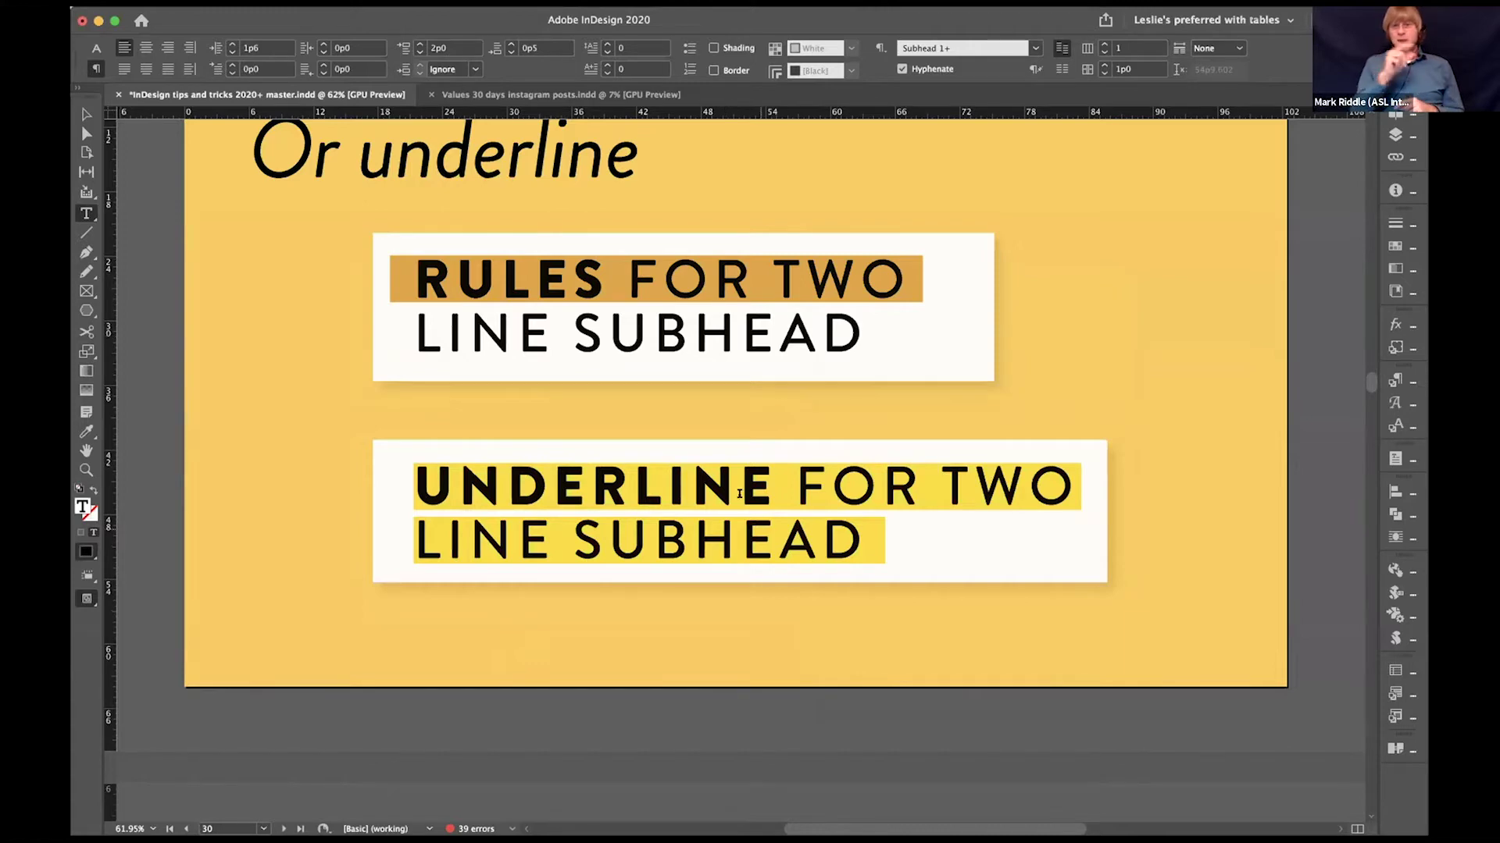
pyautogui.doubleClick(814, 492)
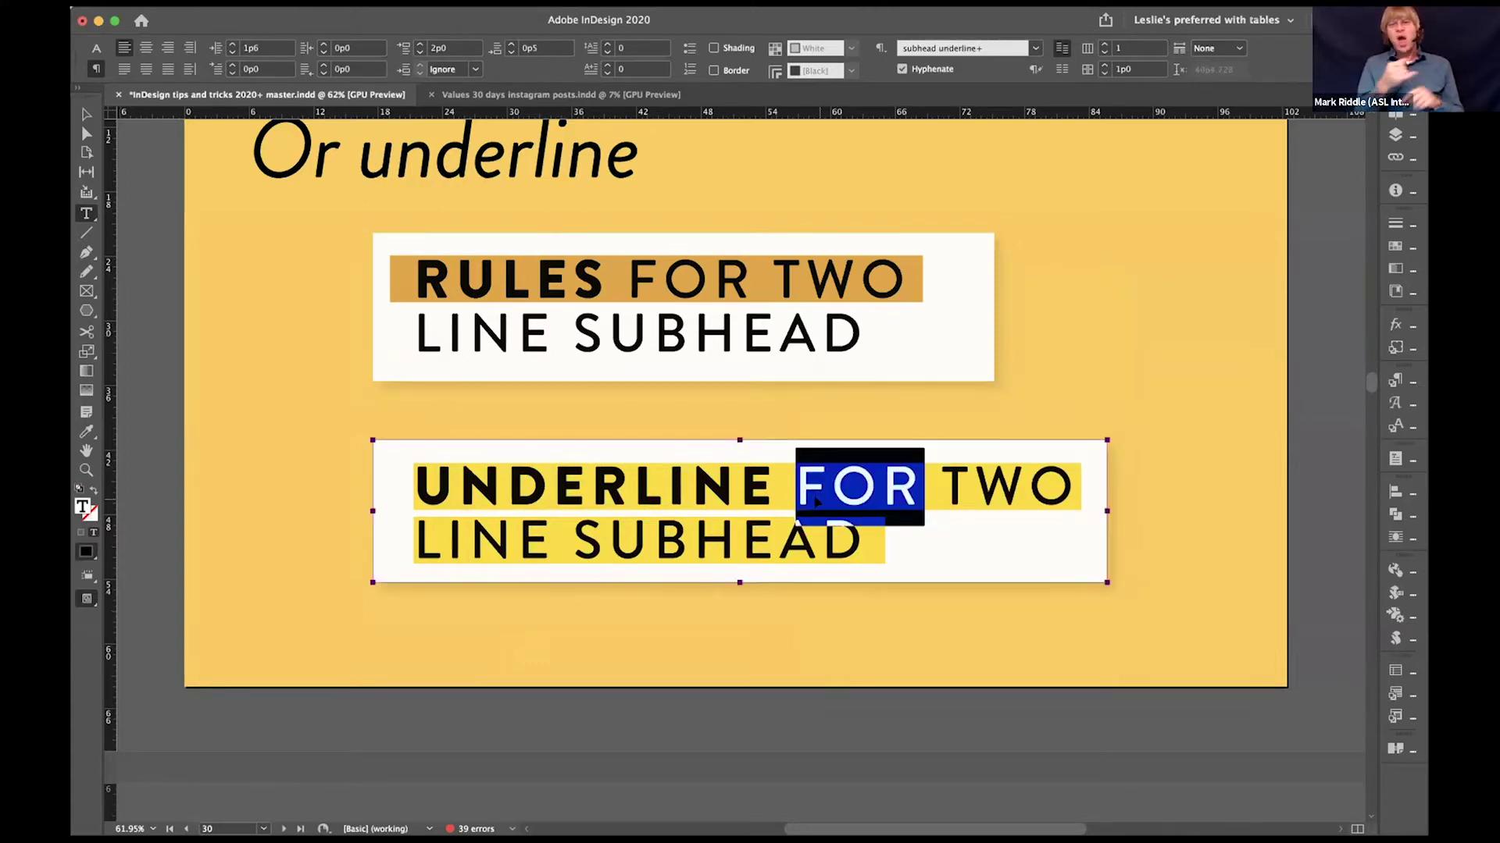
pyautogui.press('super+Return')
pyautogui.write('unl')
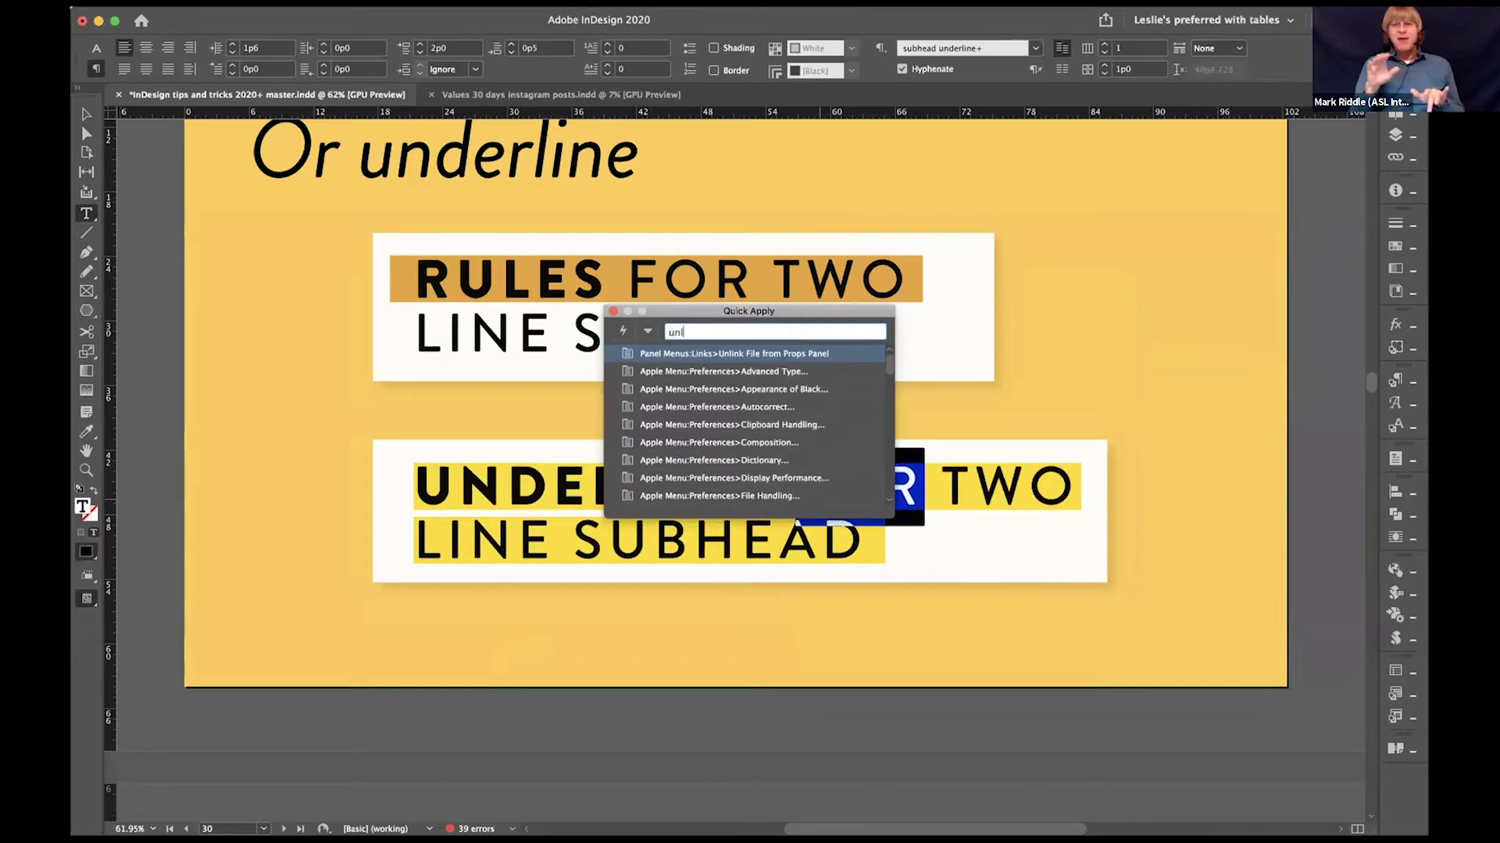
pyautogui.write('ine')
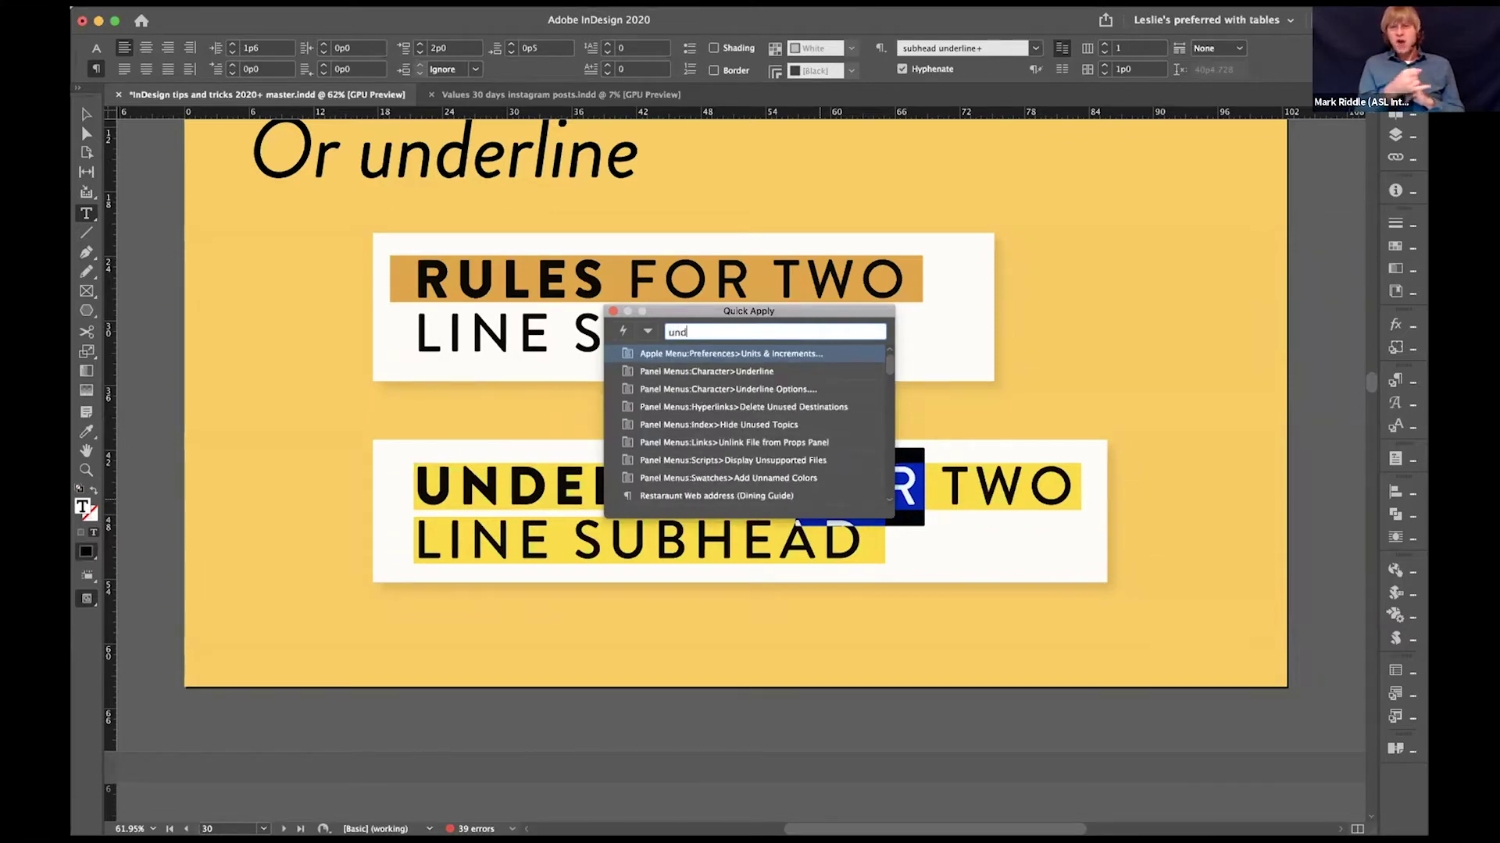
pyautogui.press('Return')
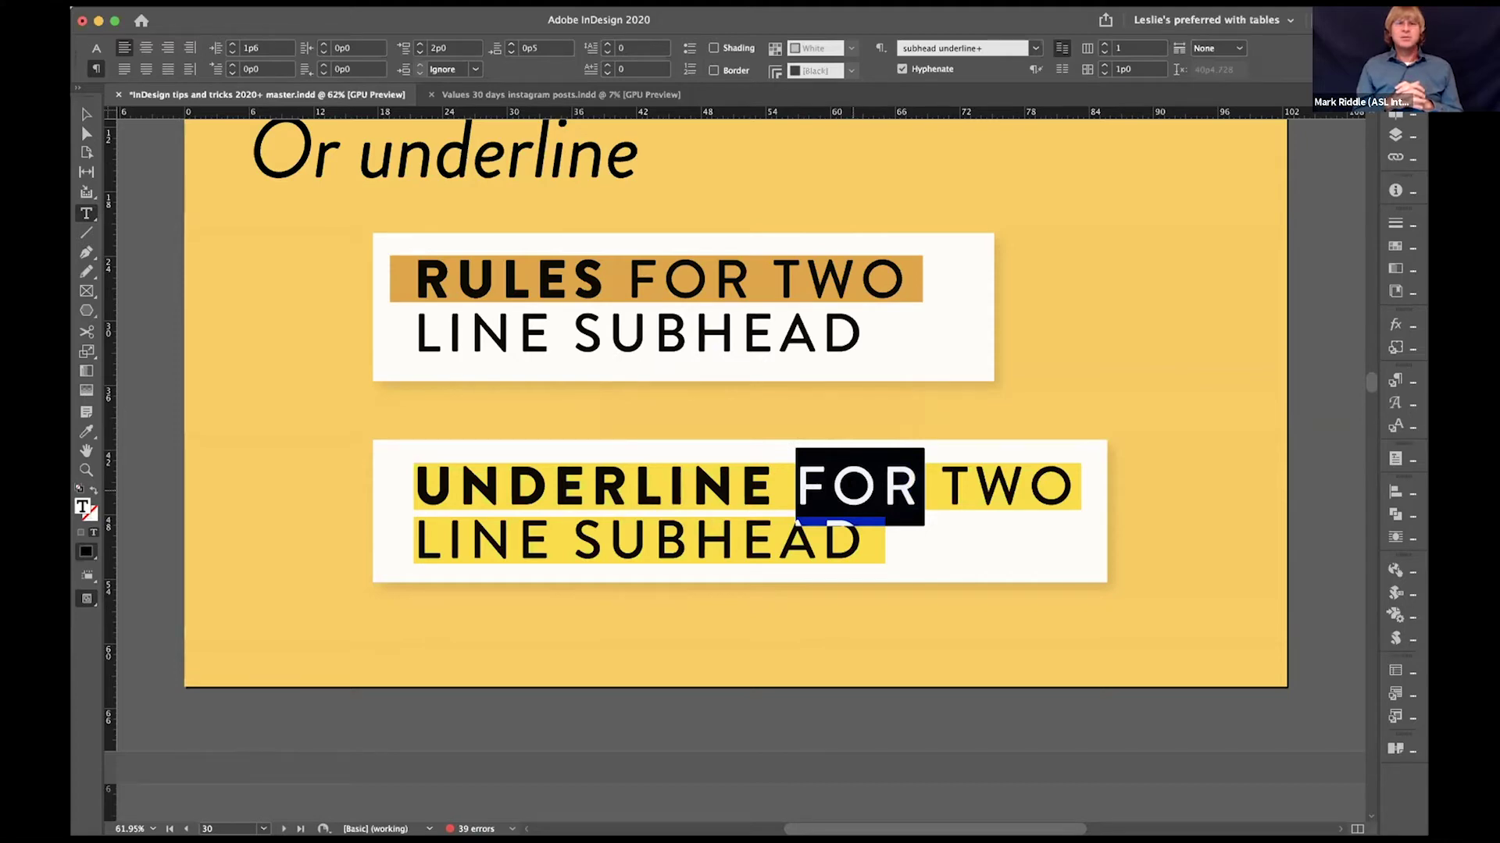
# Step: Look at the Underline Options of the word "FOR" through Quick Apply, keeping the selected text in view
pyautogui.press('super+Return')
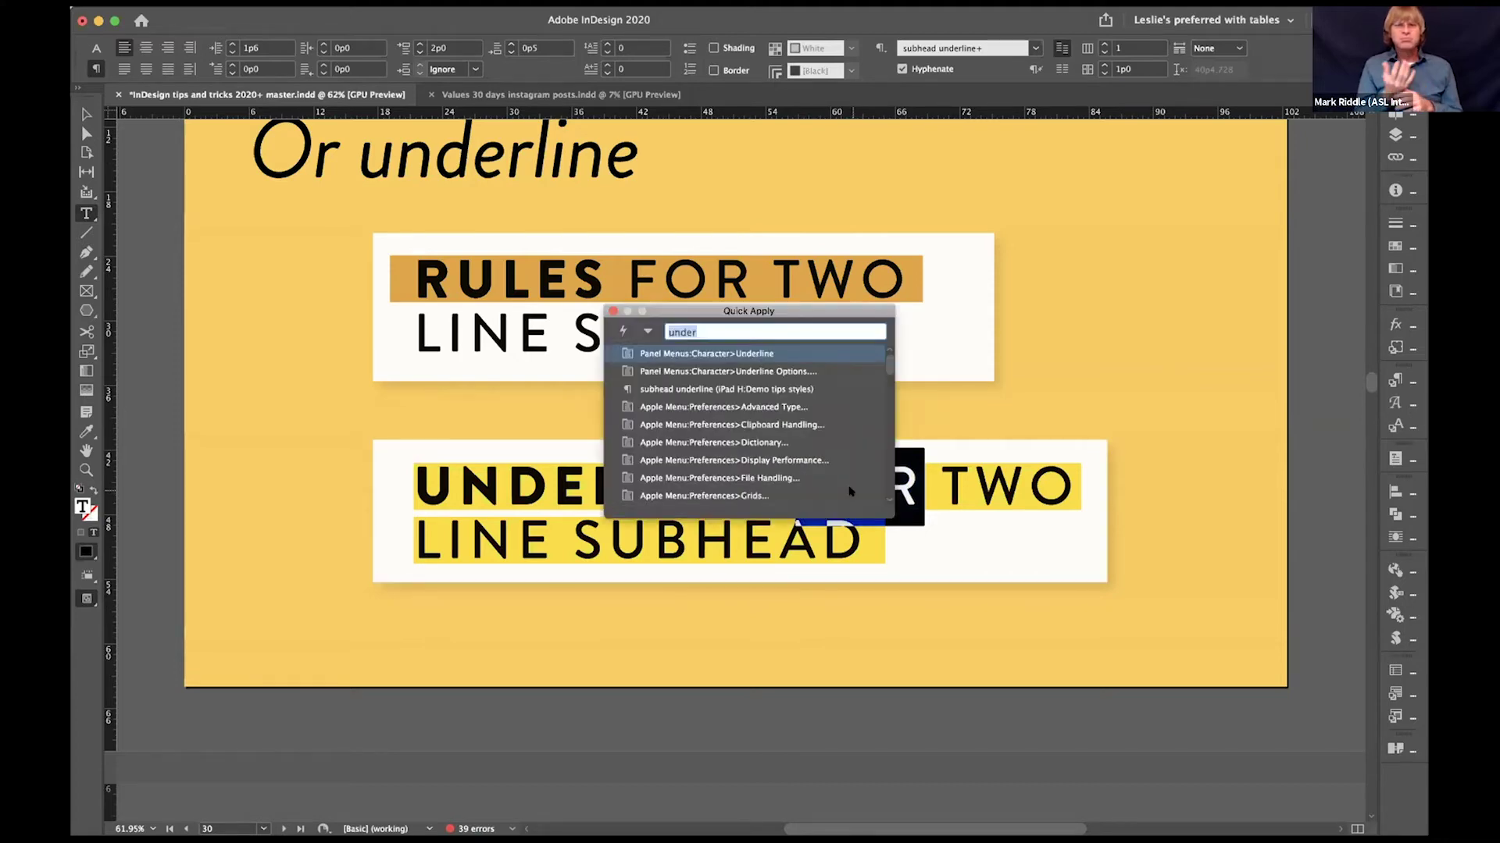
pyautogui.click(762, 373)
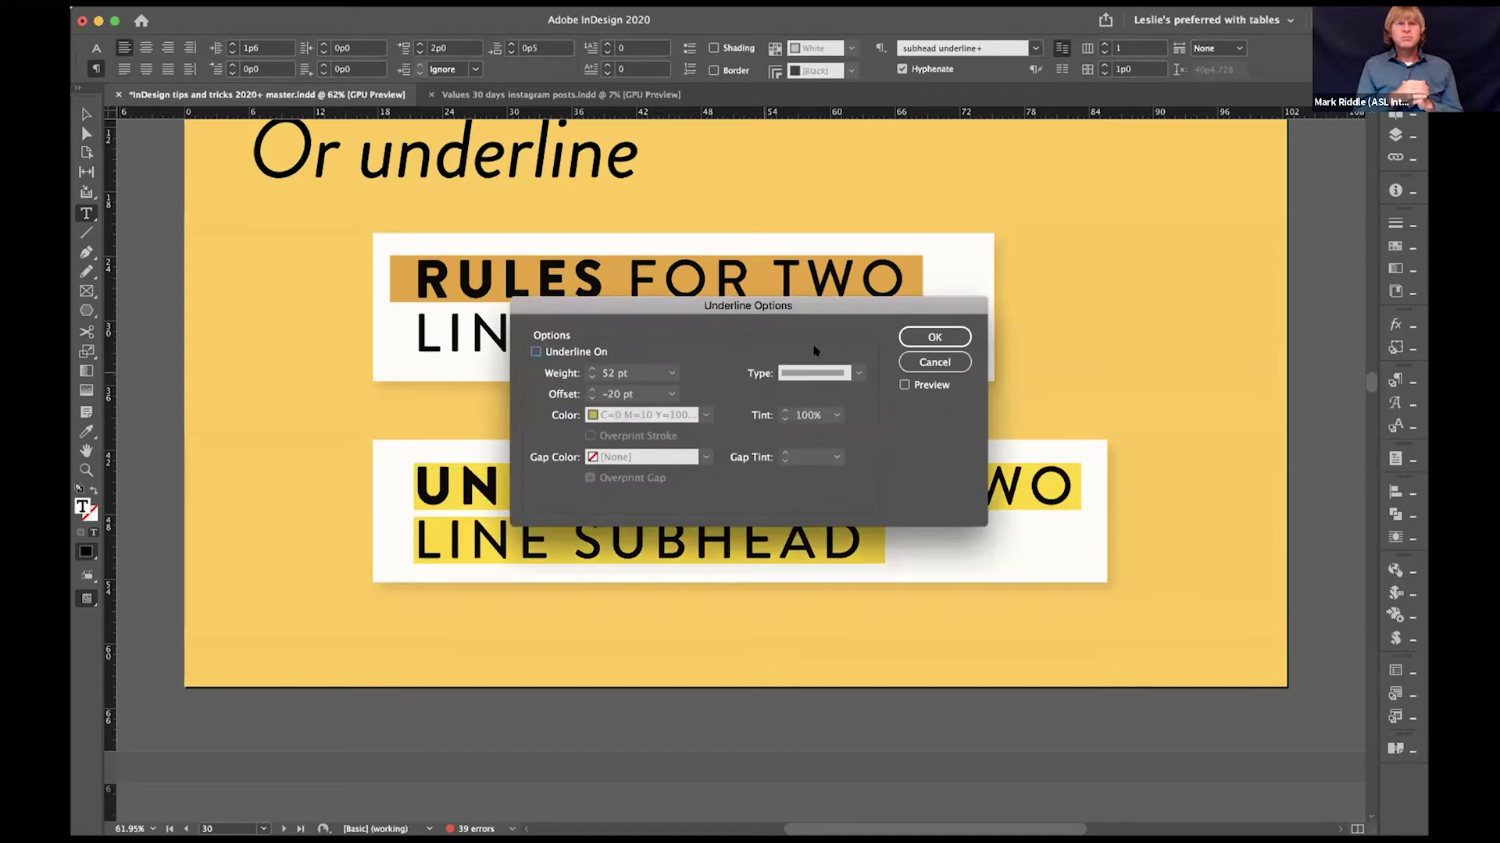
pyautogui.moveTo(534, 374); pyautogui.dragTo(700, 246)
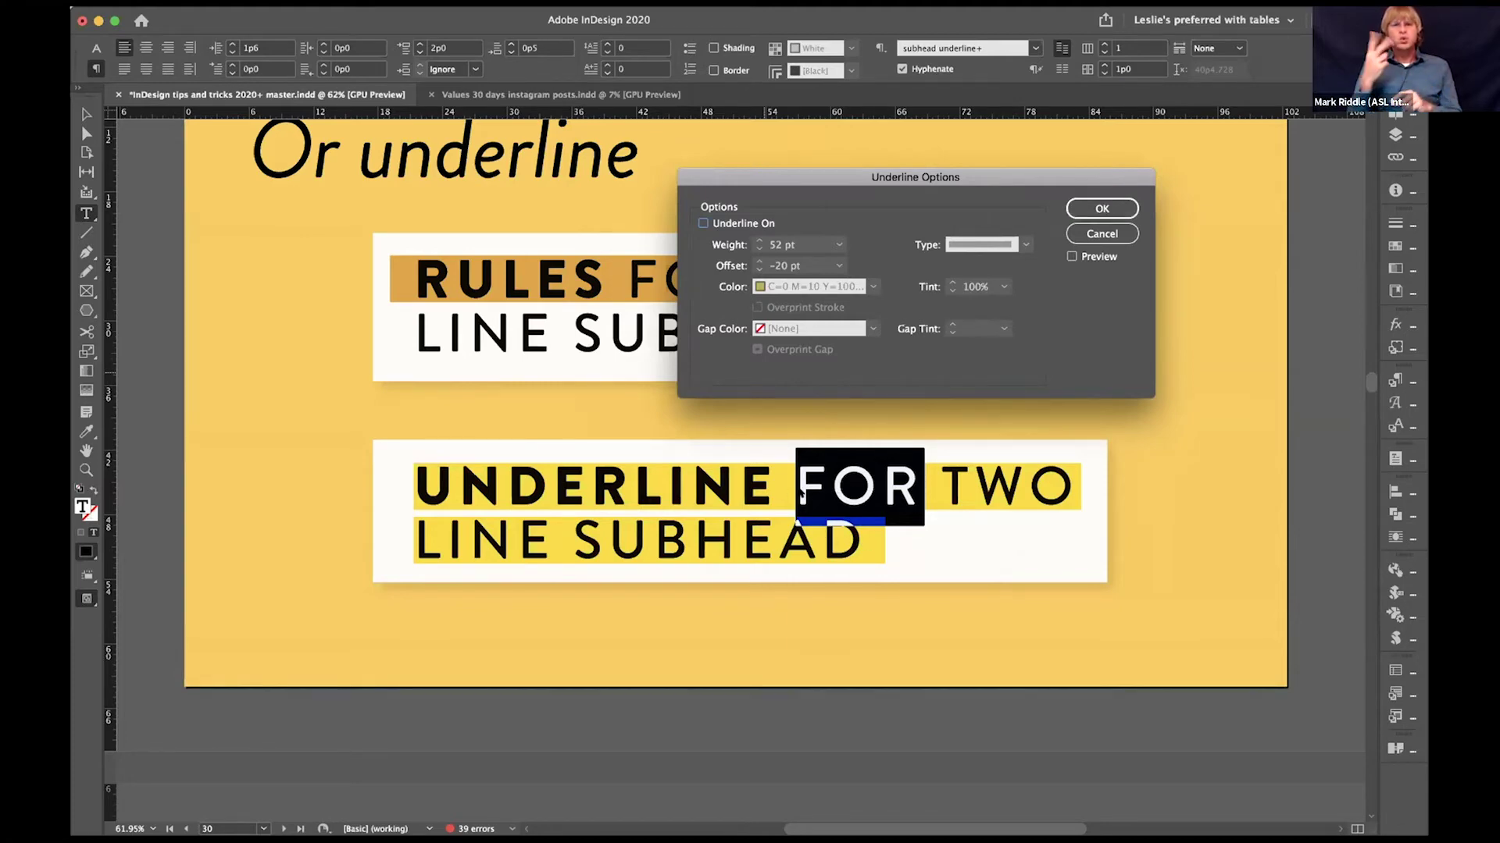
pyautogui.click(1102, 209)
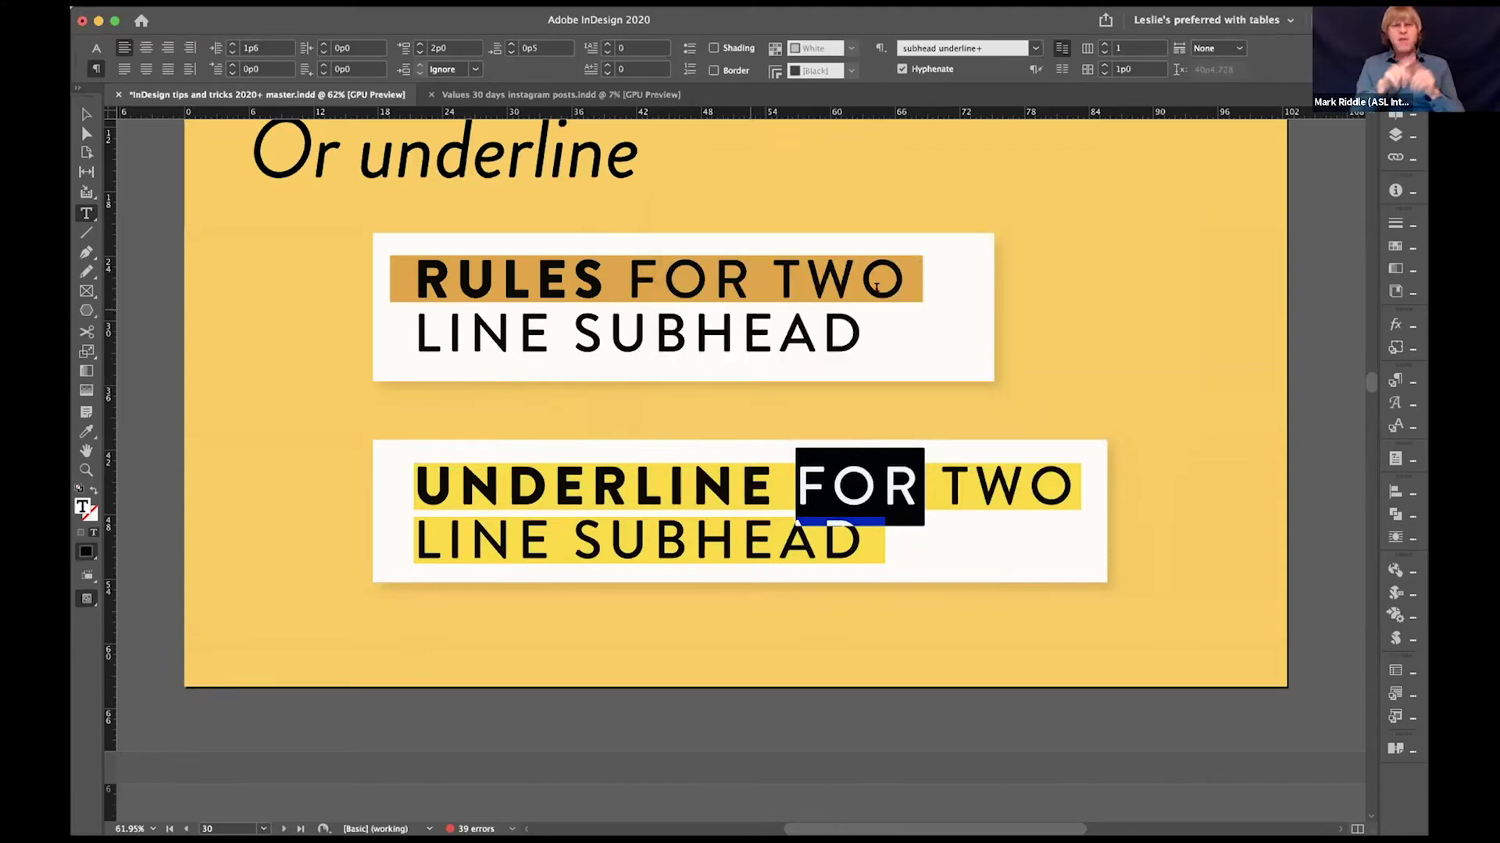
# Step: Break the "RULES FOR TWO LINE SUBHEAD" heading into two paragraphs before "TWO" and extend its frame downward to a height of about 27p5.6
pyautogui.click(769, 276)
pyautogui.hotkey('ctrl', 'shift', 'End')
pyautogui.press('Delete')
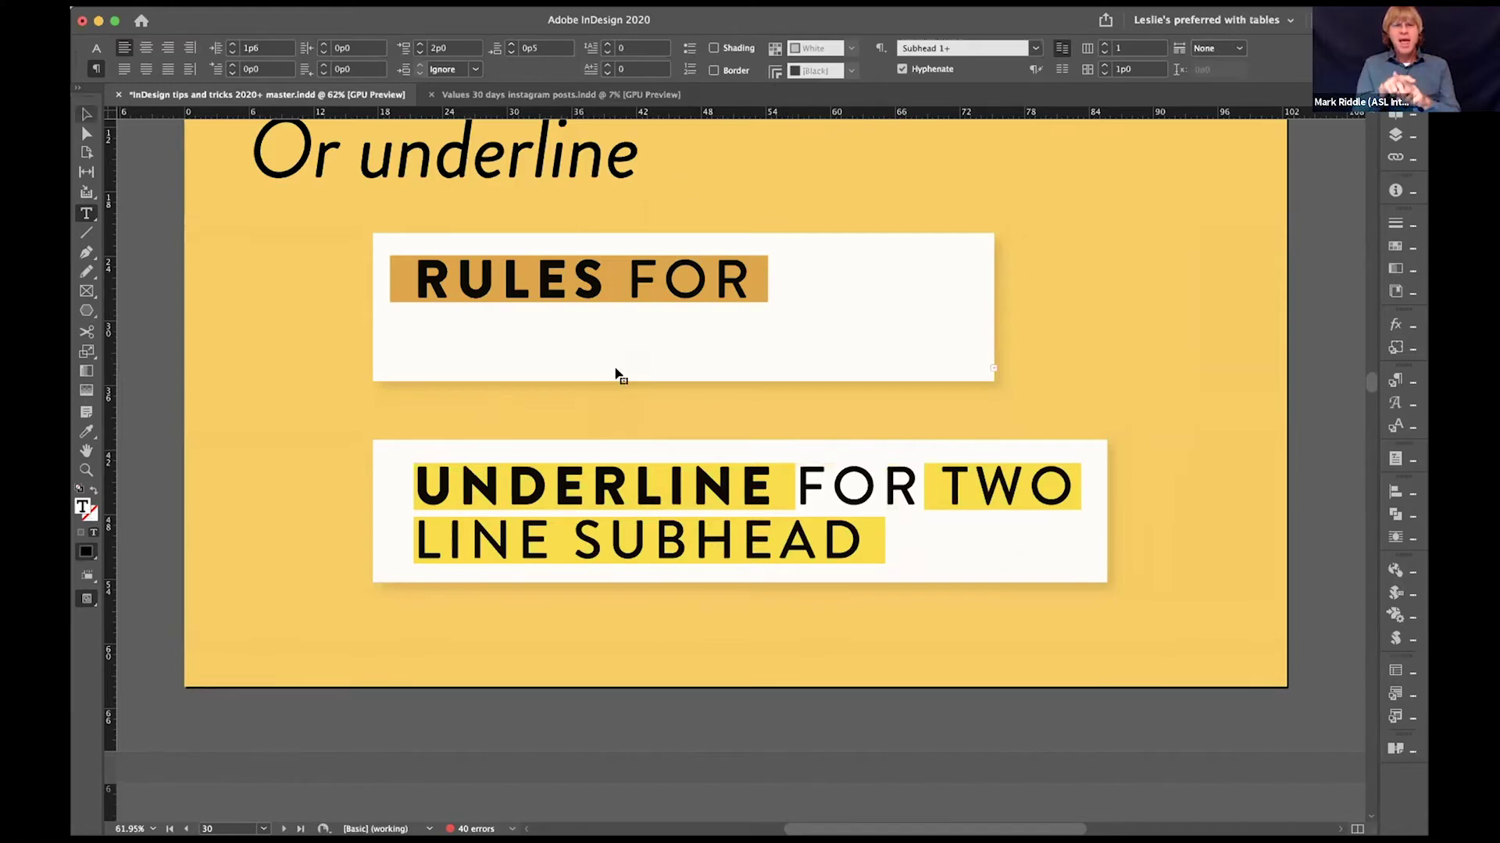
pyautogui.press('Escape')
pyautogui.moveTo(682, 375); pyautogui.dragTo(670, 433)
pyautogui.click(642, 349)
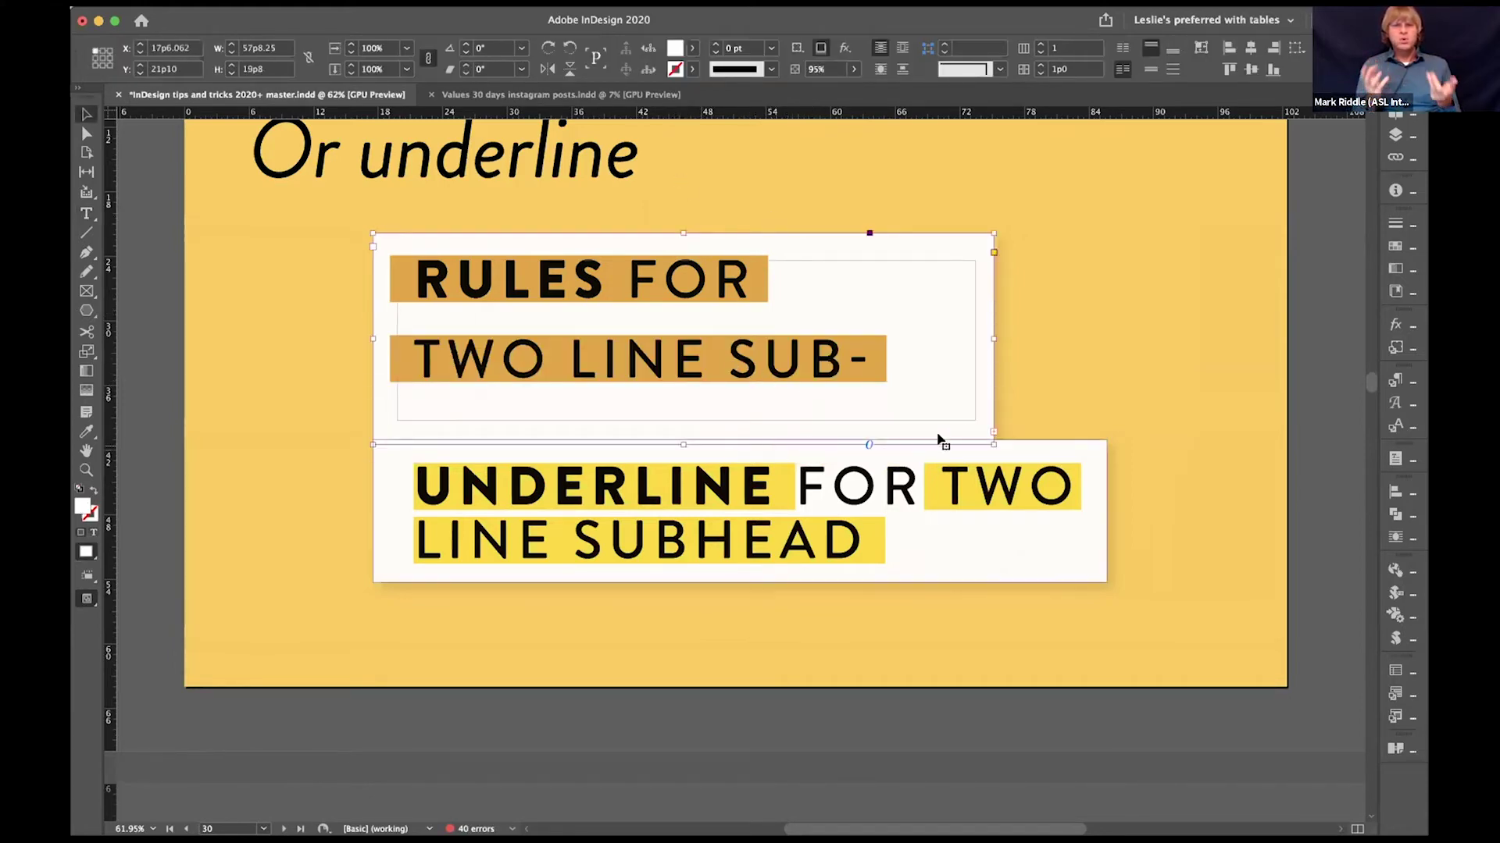
pyautogui.moveTo(676, 457); pyautogui.dragTo(676, 528)
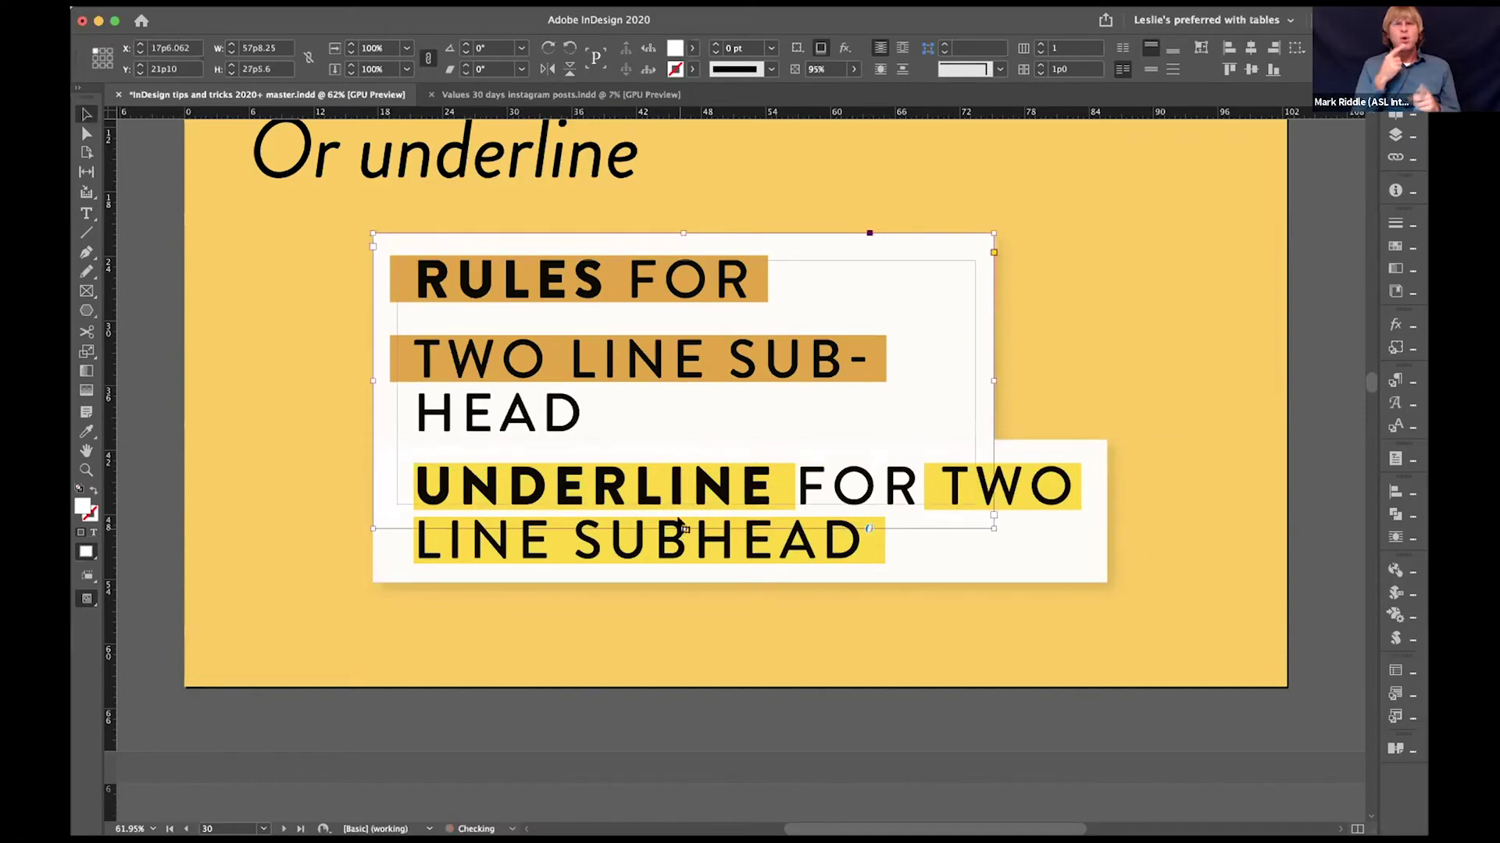
# Step: Undo the frame extension and the paragraph break in the "RULES FOR TWO LINE SUBHEAD" heading
pyautogui.press('super+z')
pyautogui.press('super+z')
pyautogui.press('super+z')
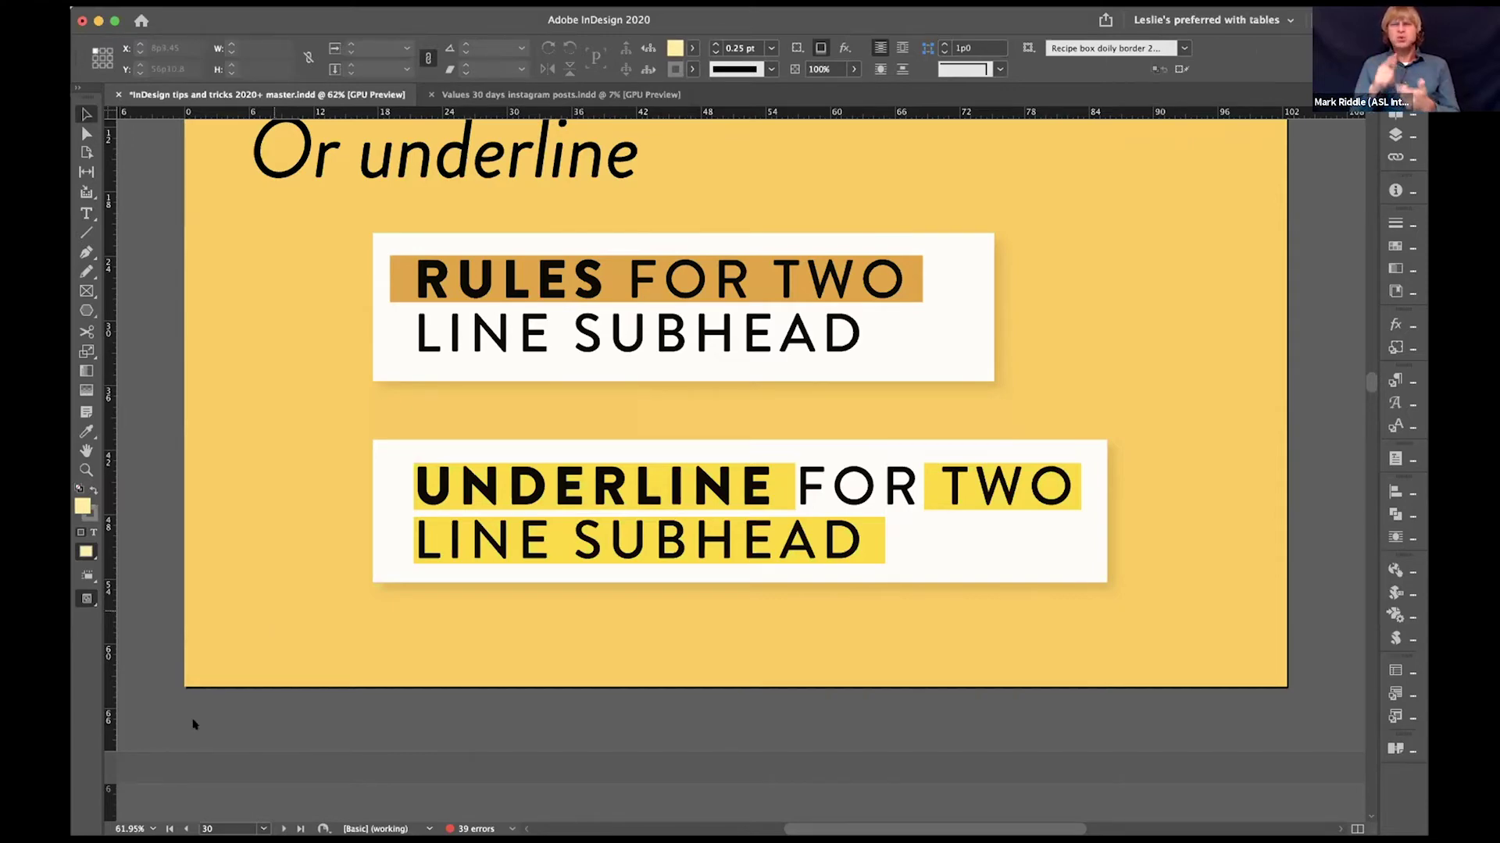
# Step: Go to the Object styles examples on page 32, with the whole page in view, and select the green text frame
pyautogui.hotkey('shift', 'pagedown')
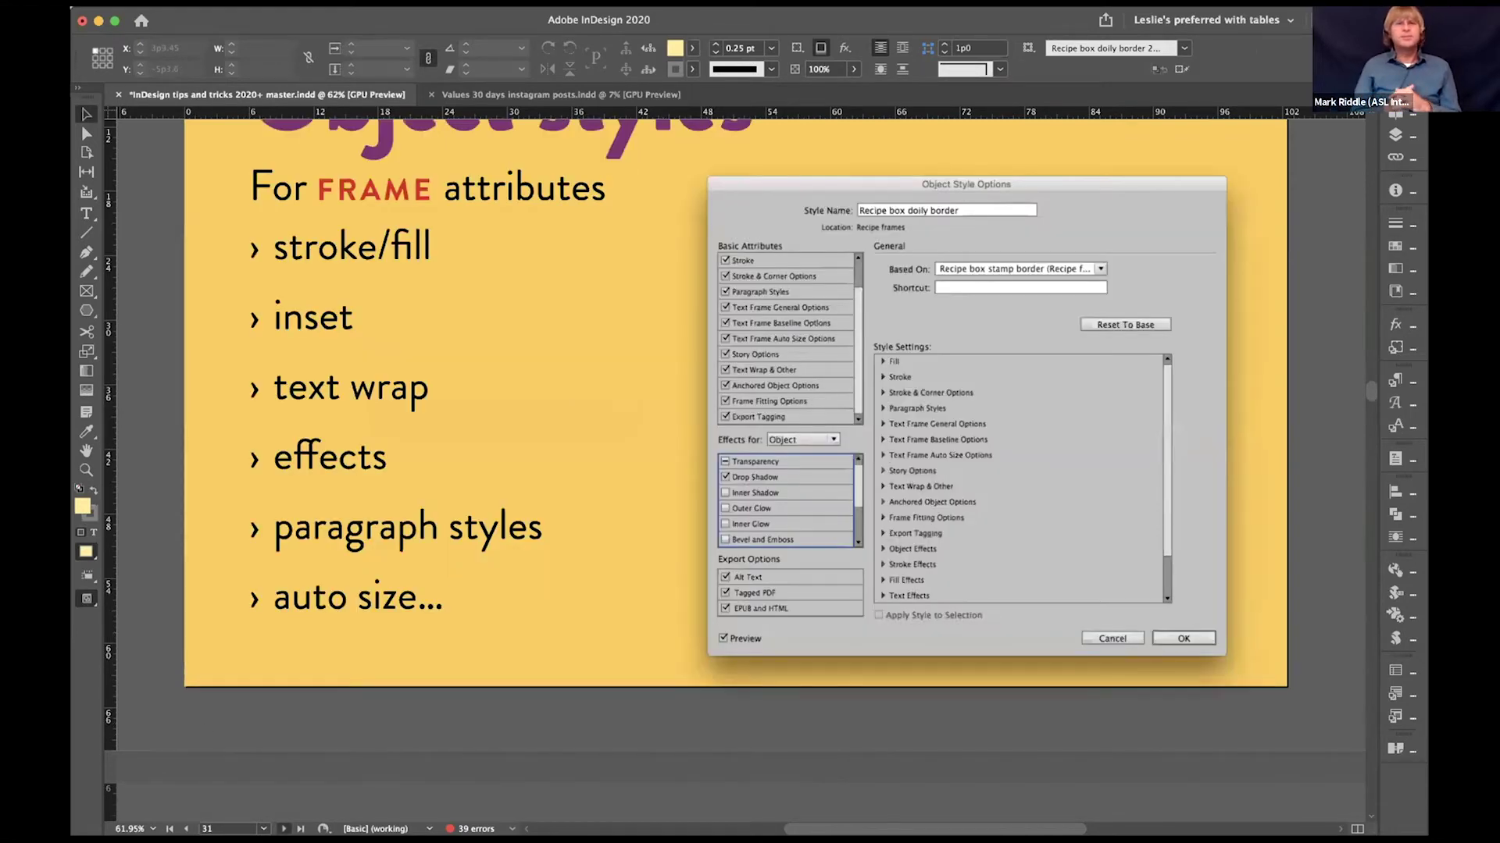
pyautogui.press('super+0')
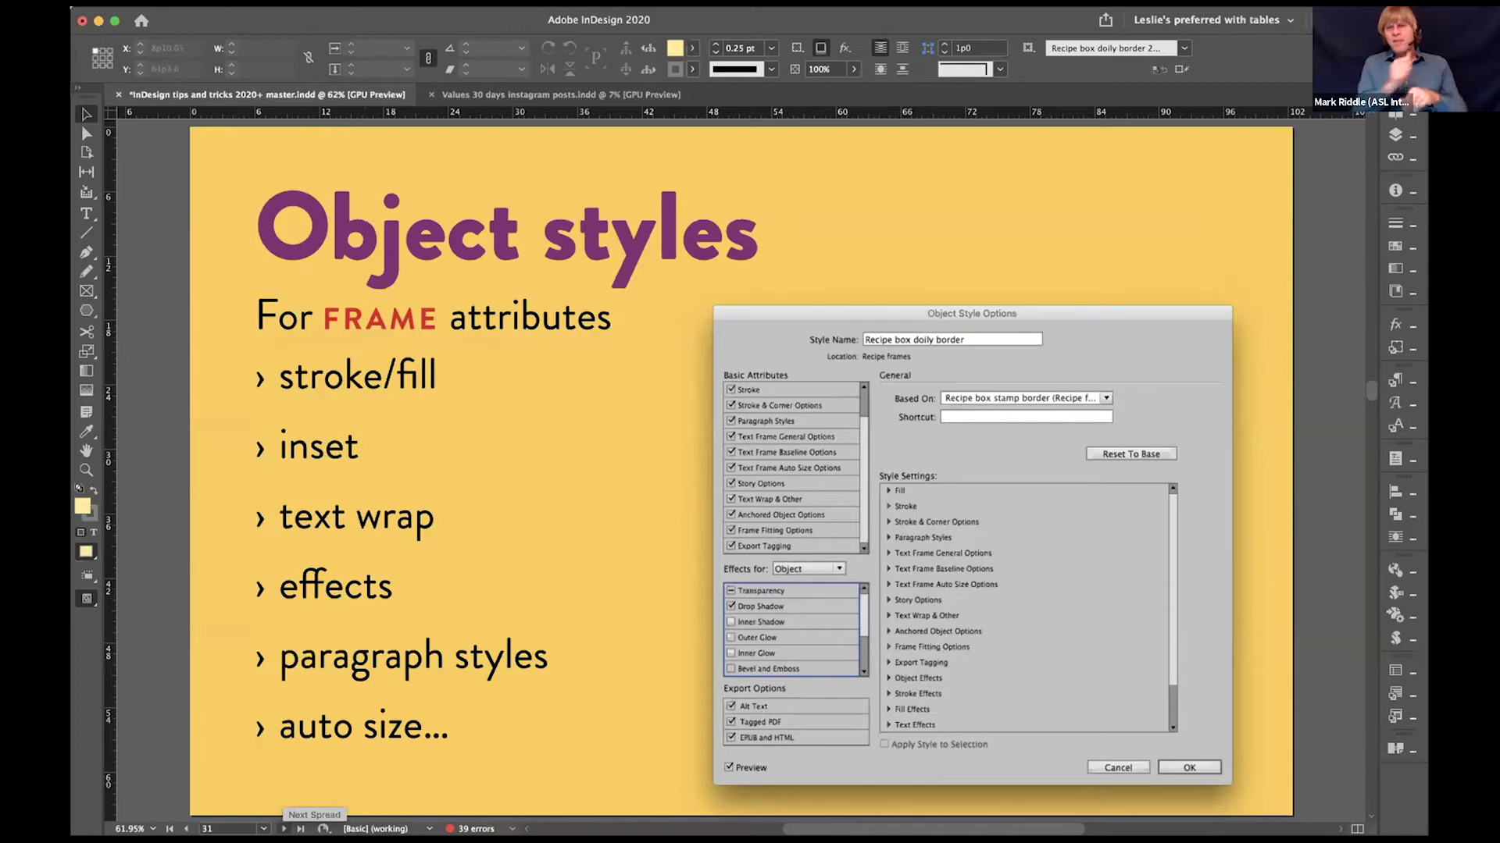
pyautogui.click(283, 828)
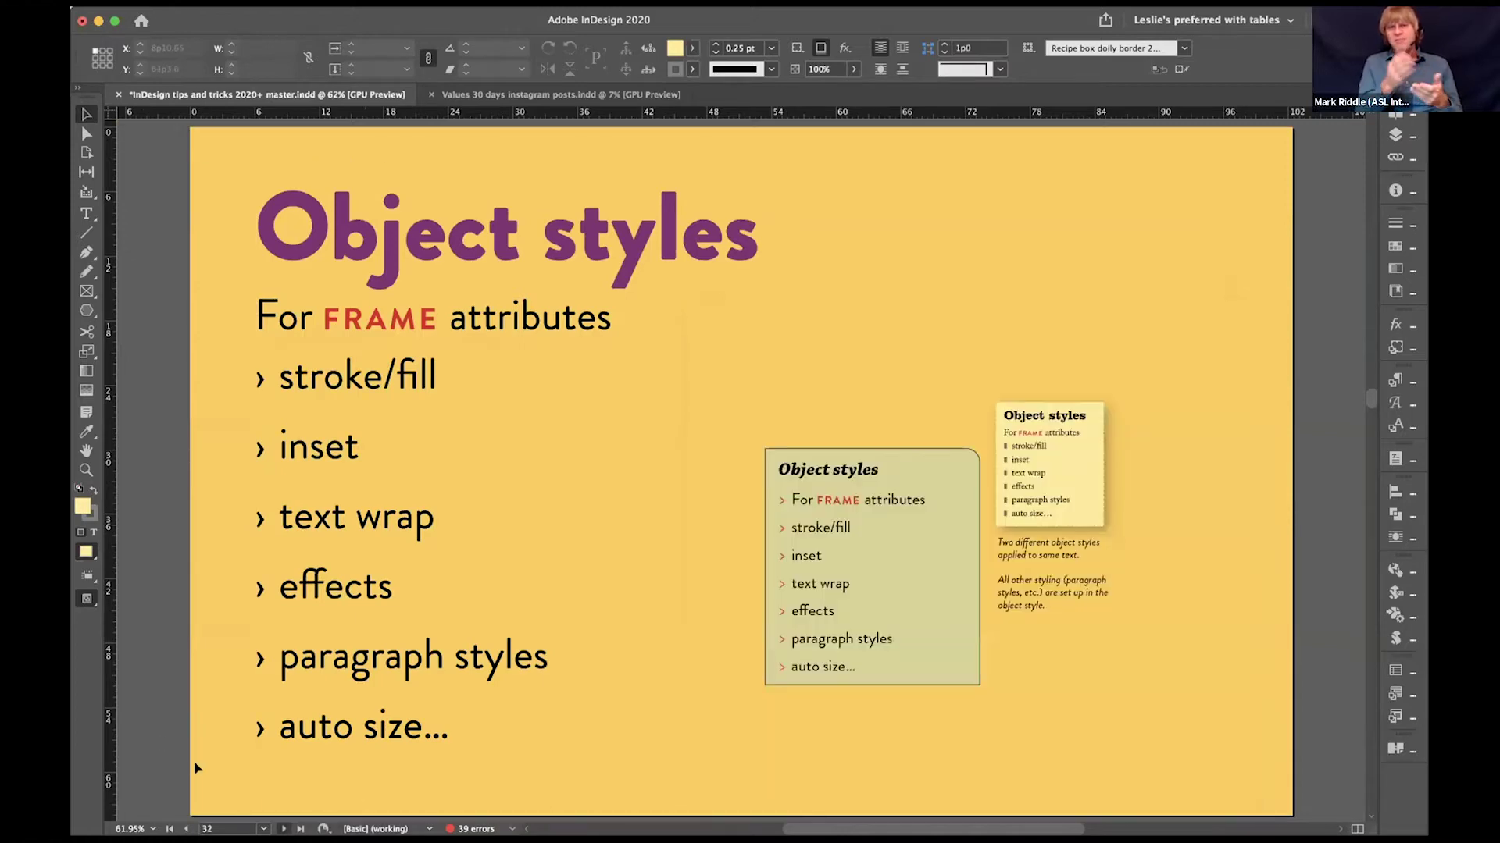
pyautogui.click(799, 496)
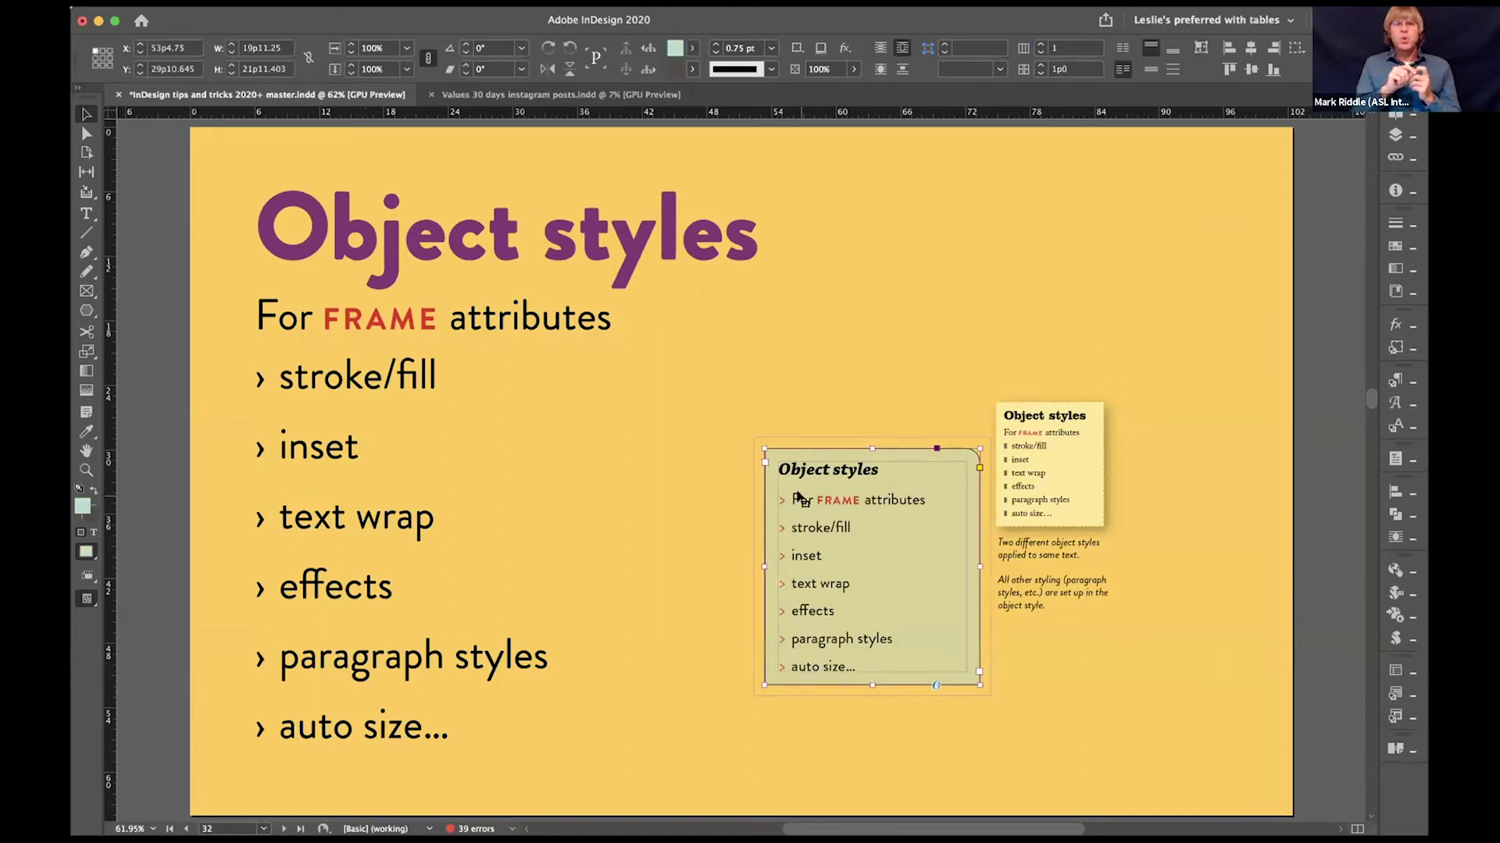
pyautogui.press('super+Return')
pyautogui.write('obje')
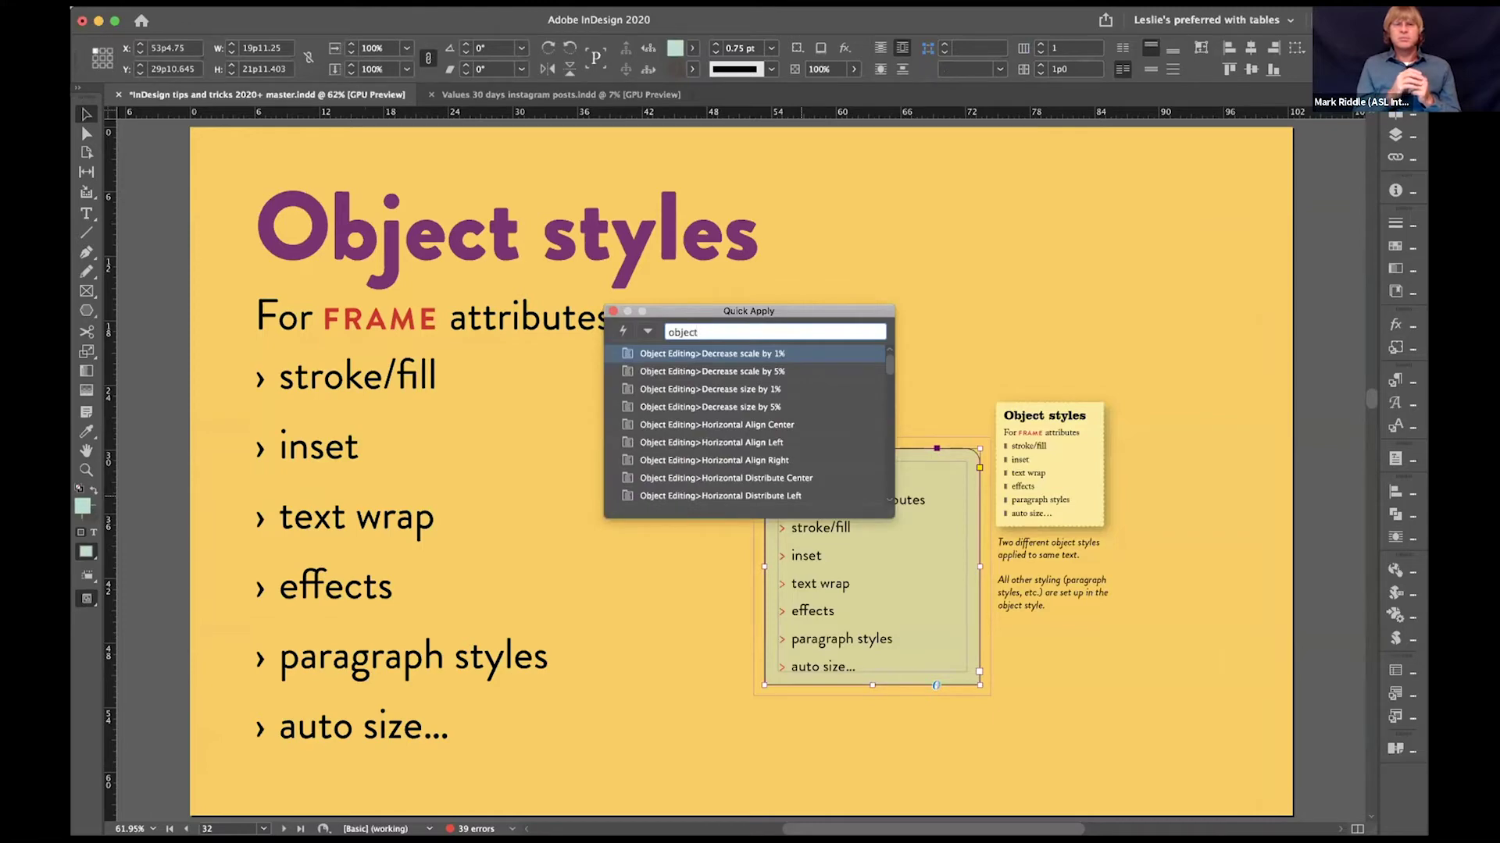
pyautogui.write('ct')
pyautogui.press('BackSpace')
pyautogui.press('BackSpace')
pyautogui.press('BackSpace')
pyautogui.press('BackSpace')
pyautogui.press('BackSpace')
pyautogui.press('BackSpace')
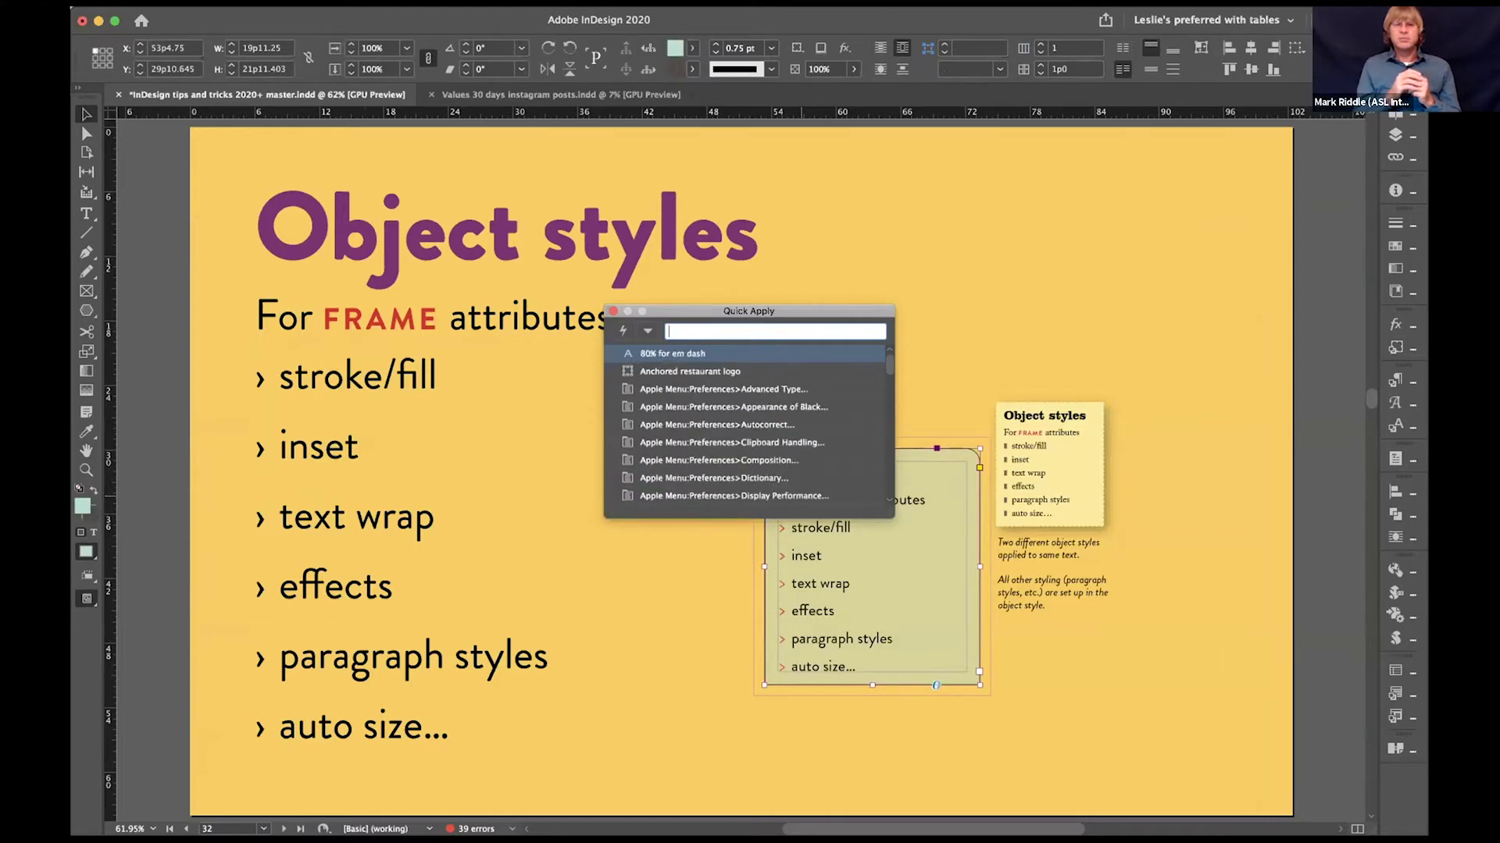
pyautogui.click(612, 311)
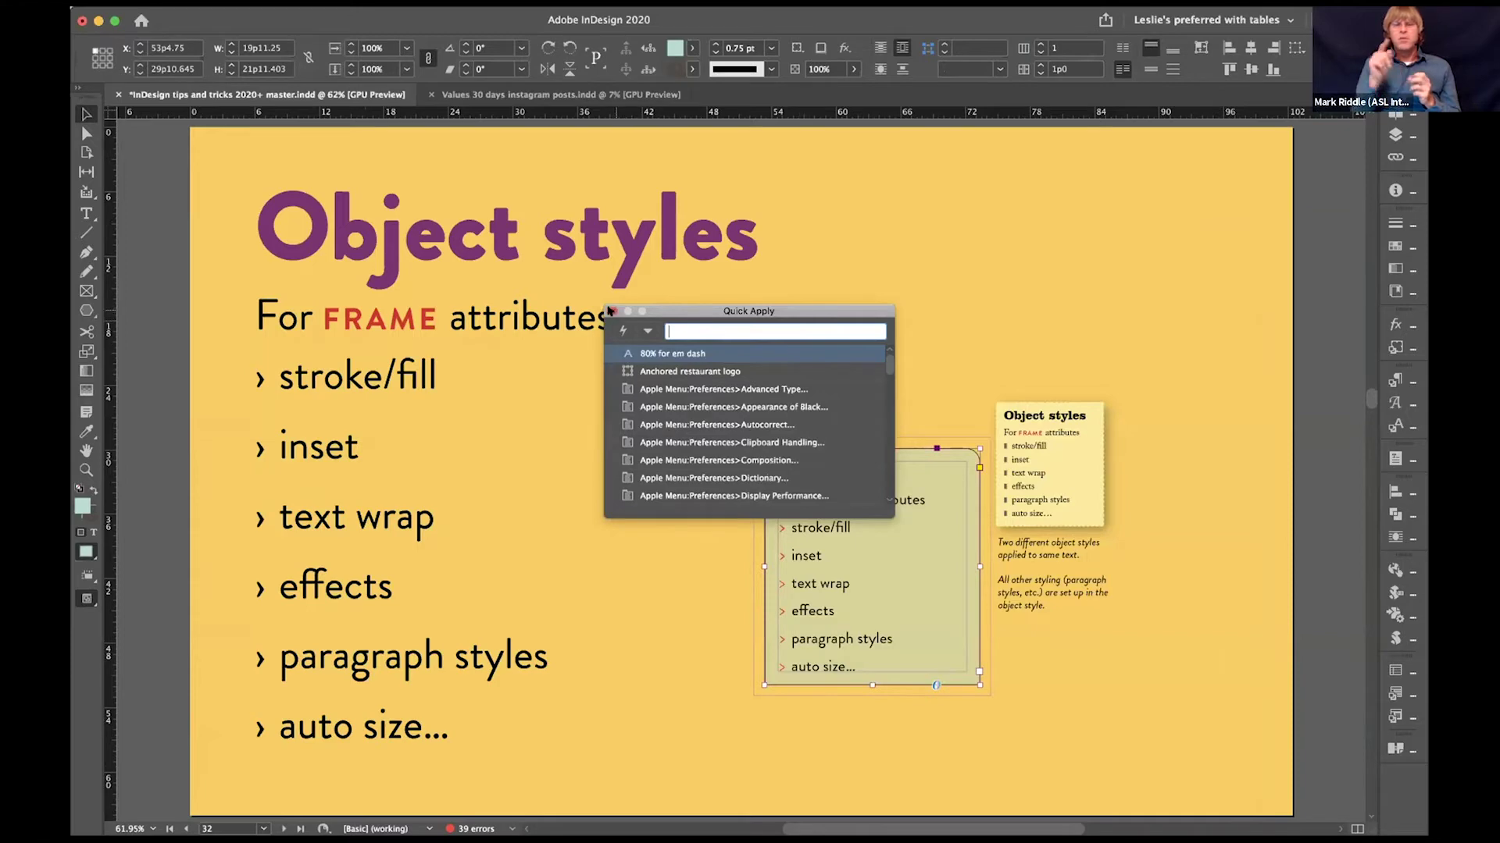
# Step: Open the options of the object style "Text frame rounded ur corner" and look at its Fill, Stroke, and Stroke & Corner settings
pyautogui.click(1394, 349)
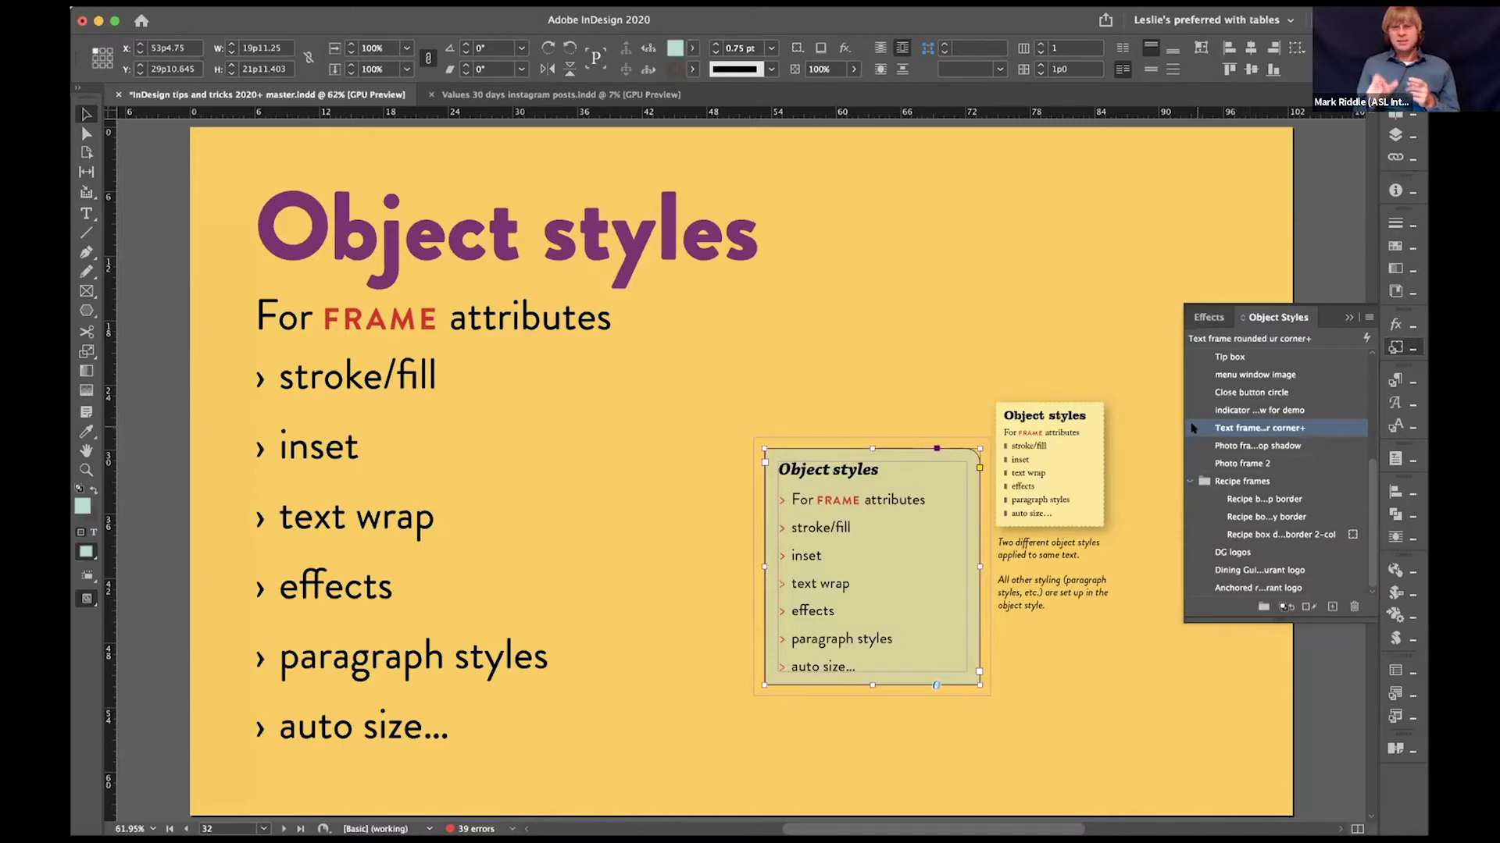
pyautogui.doubleClick(1192, 428)
pyautogui.moveTo(593, 132); pyautogui.dragTo(376, 133)
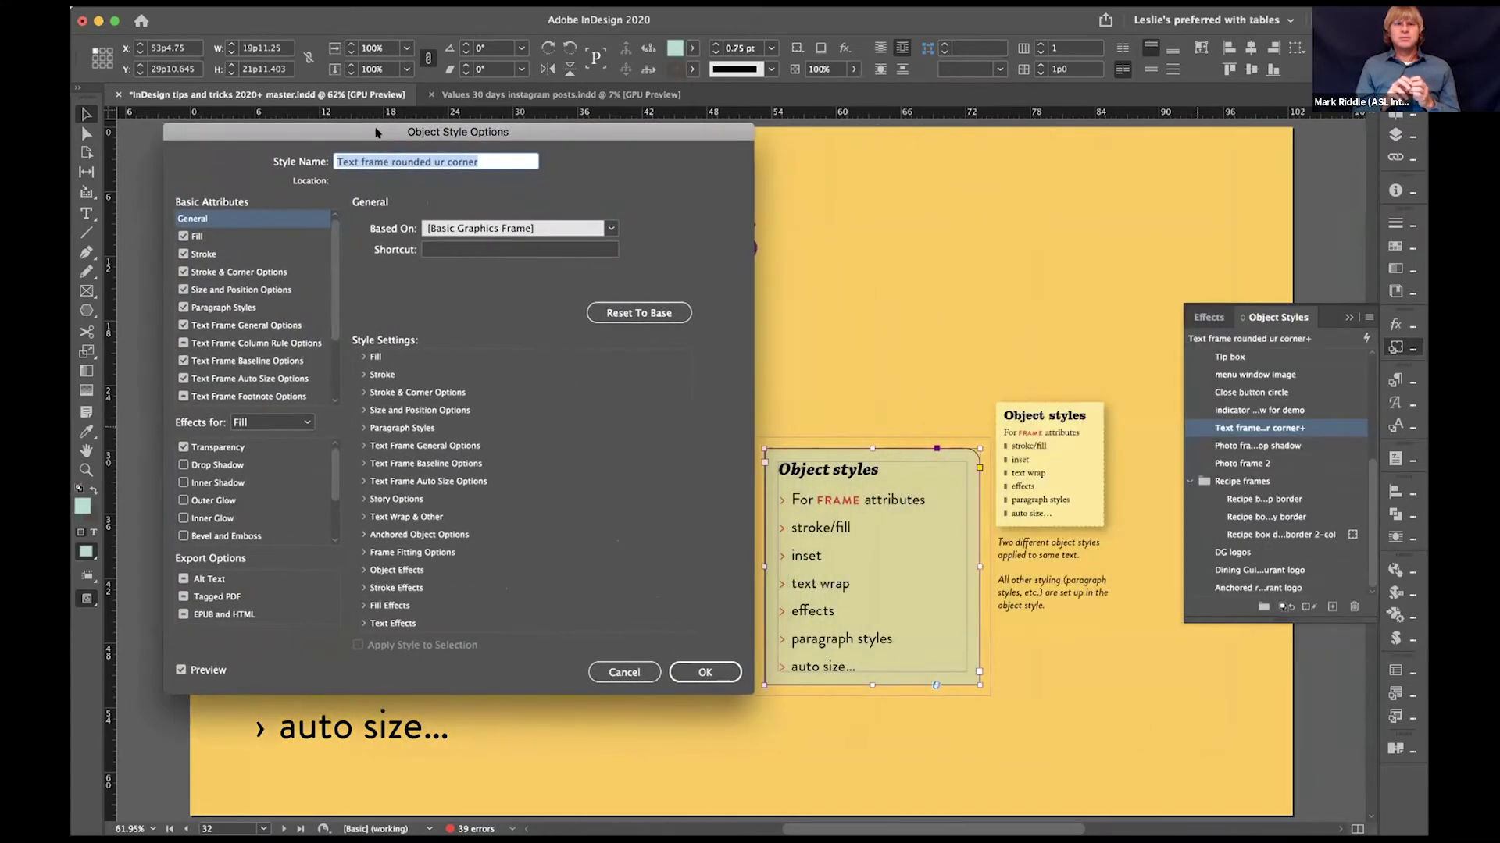
pyautogui.click(198, 237)
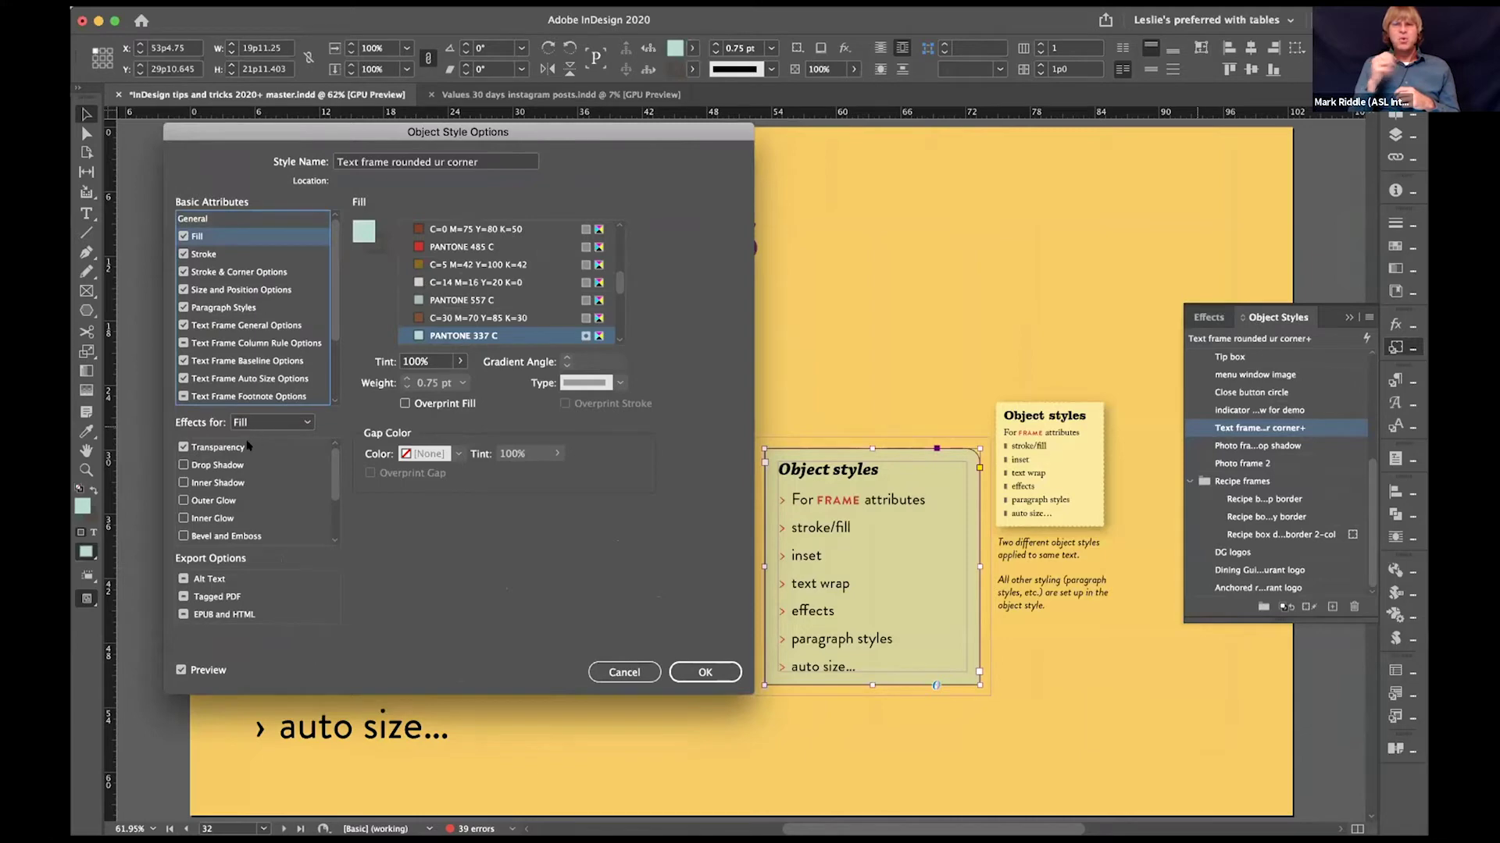
pyautogui.click(273, 253)
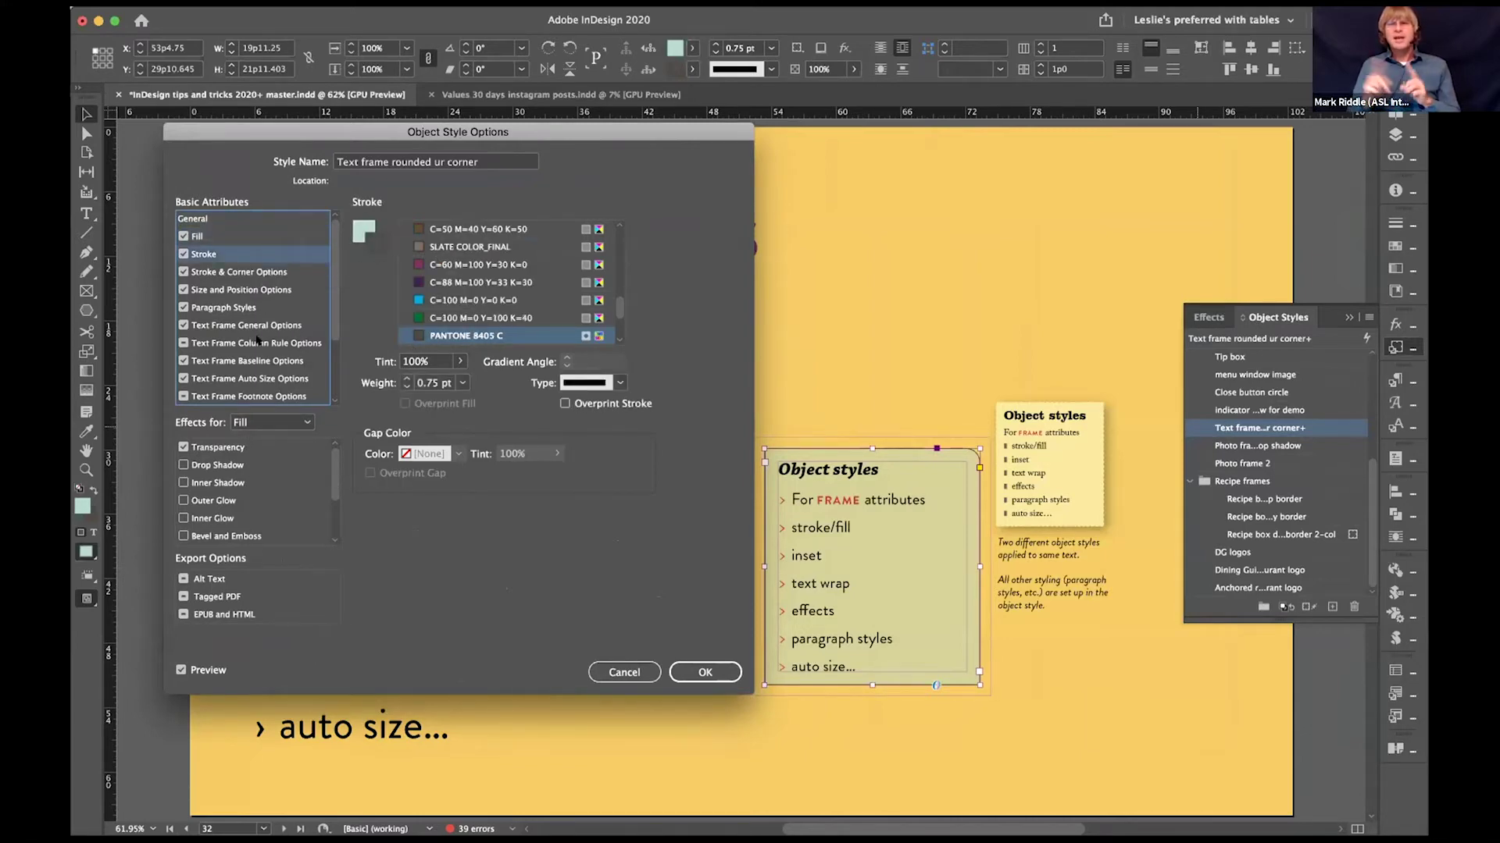
pyautogui.click(260, 272)
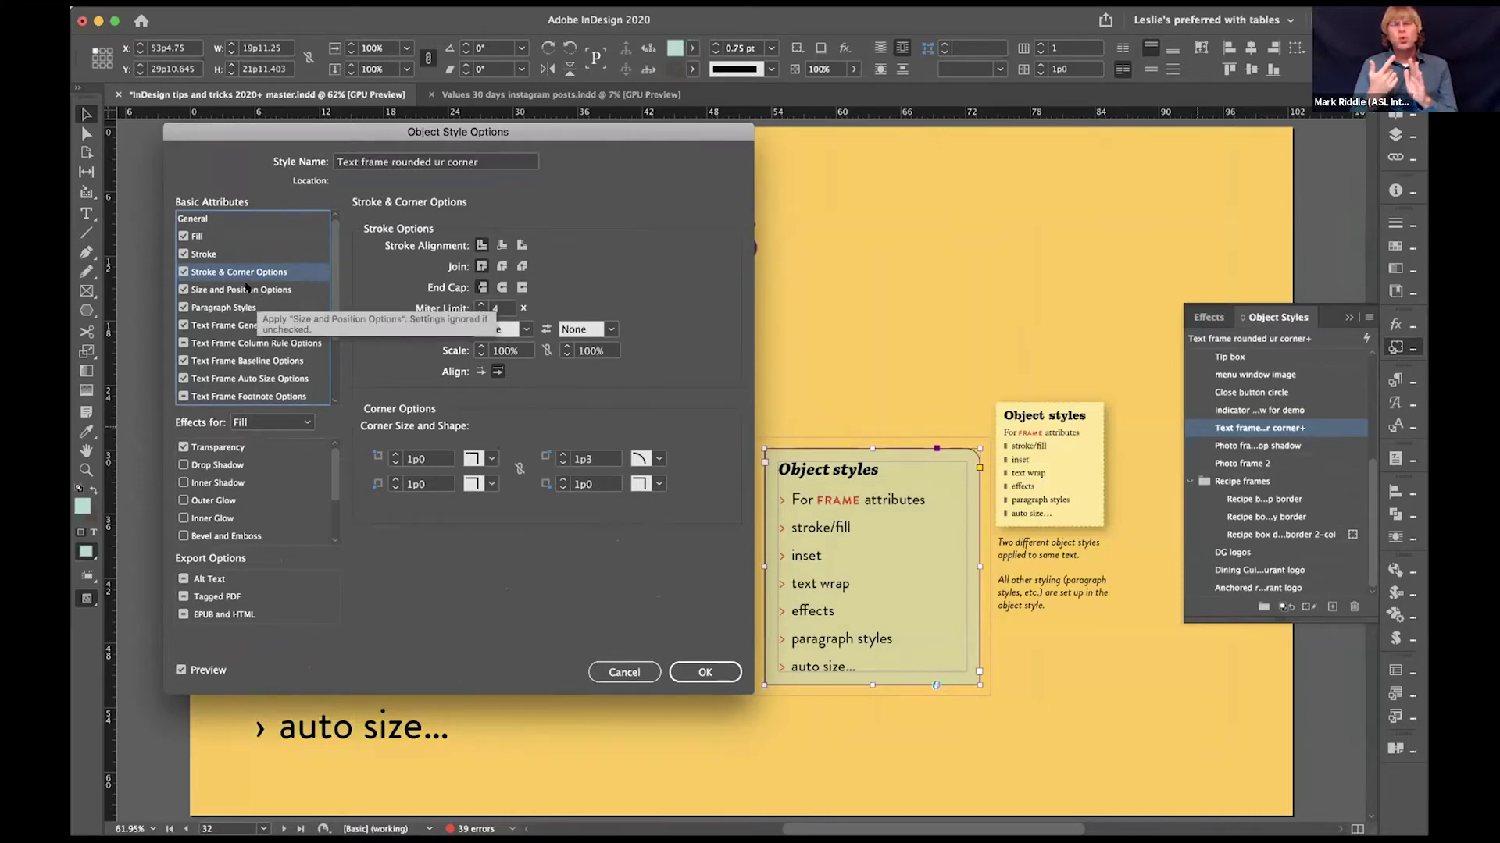
# Step: Review the object style's Paragraph Styles, Text Frame General, Column Rule, Baseline, and Text Wrap & Other settings
pyautogui.click(238, 308)
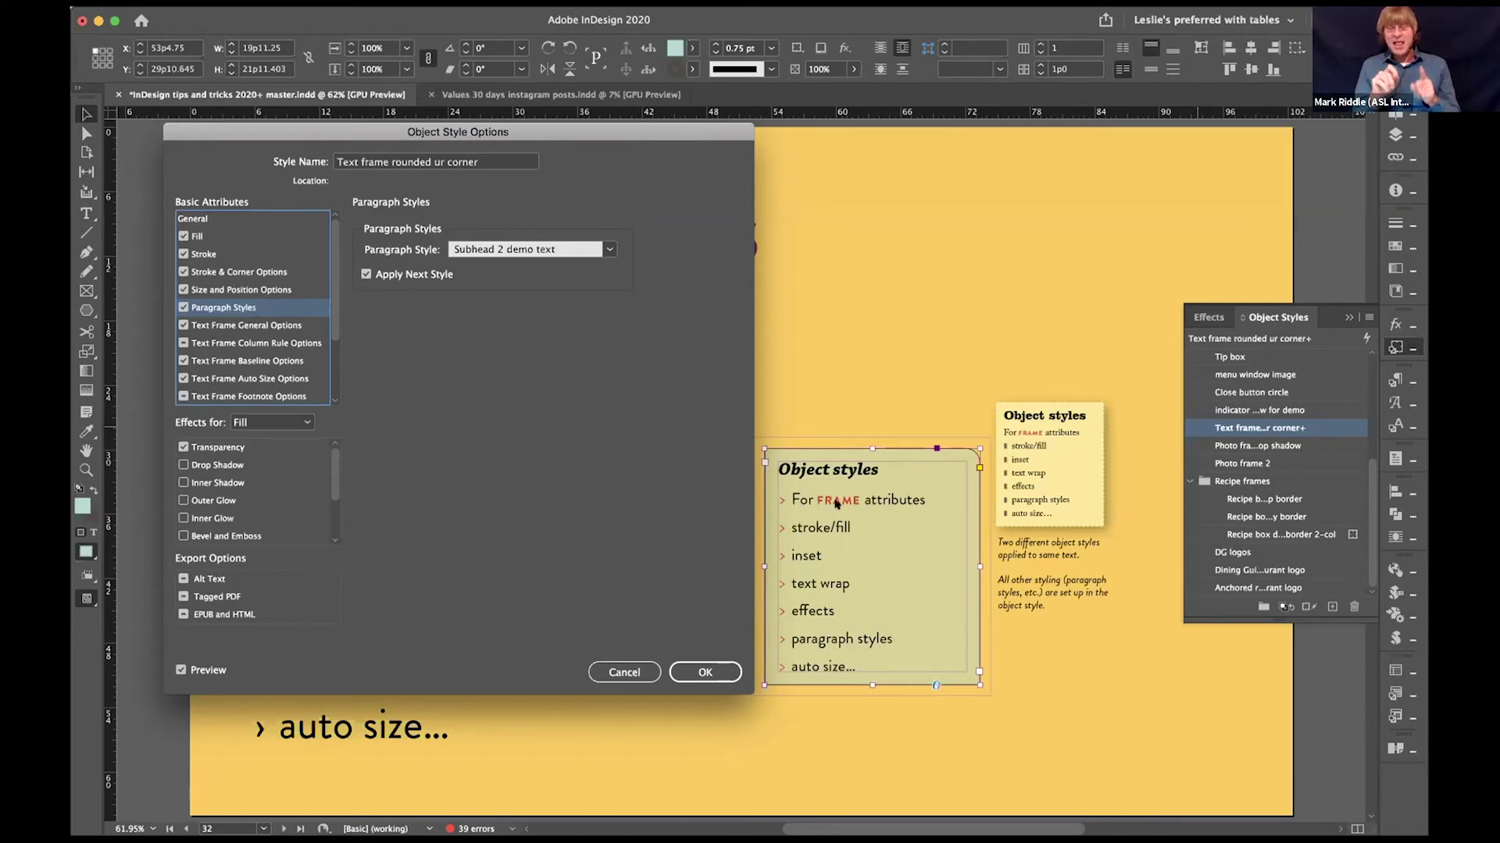
pyautogui.click(254, 325)
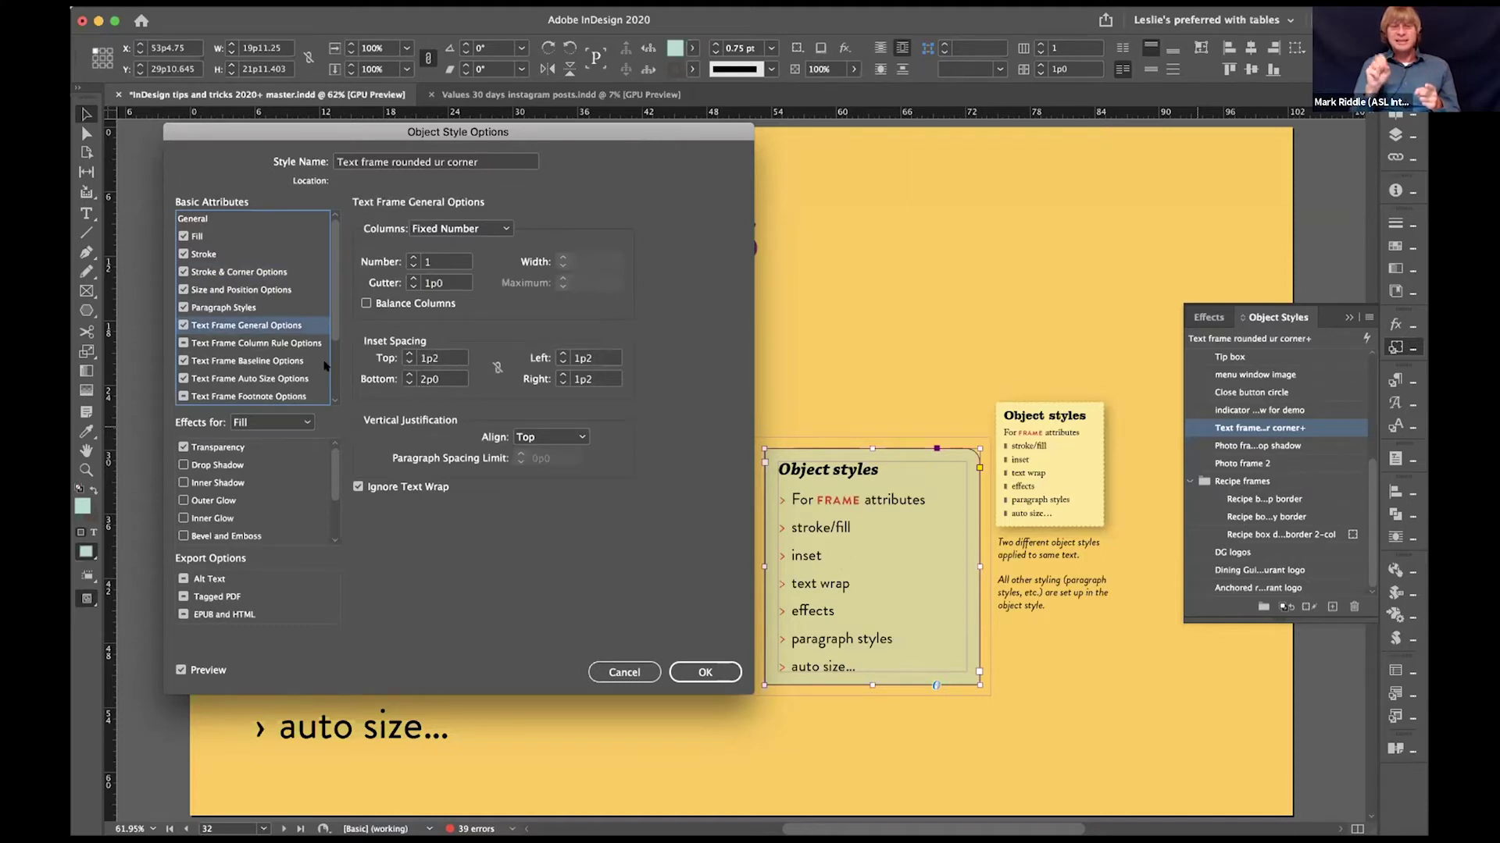
pyautogui.click(255, 342)
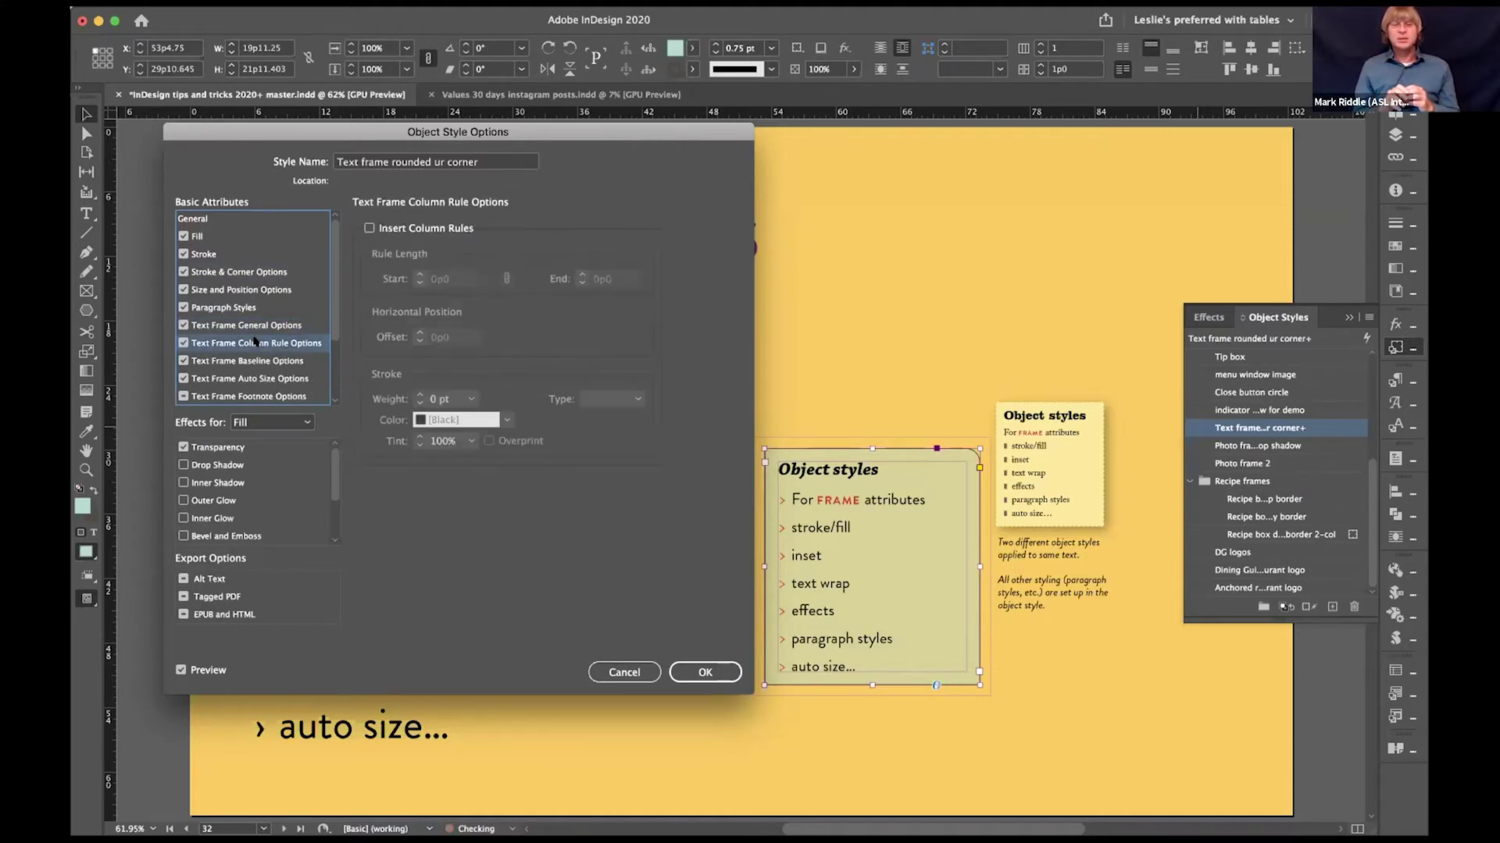
pyautogui.click(256, 361)
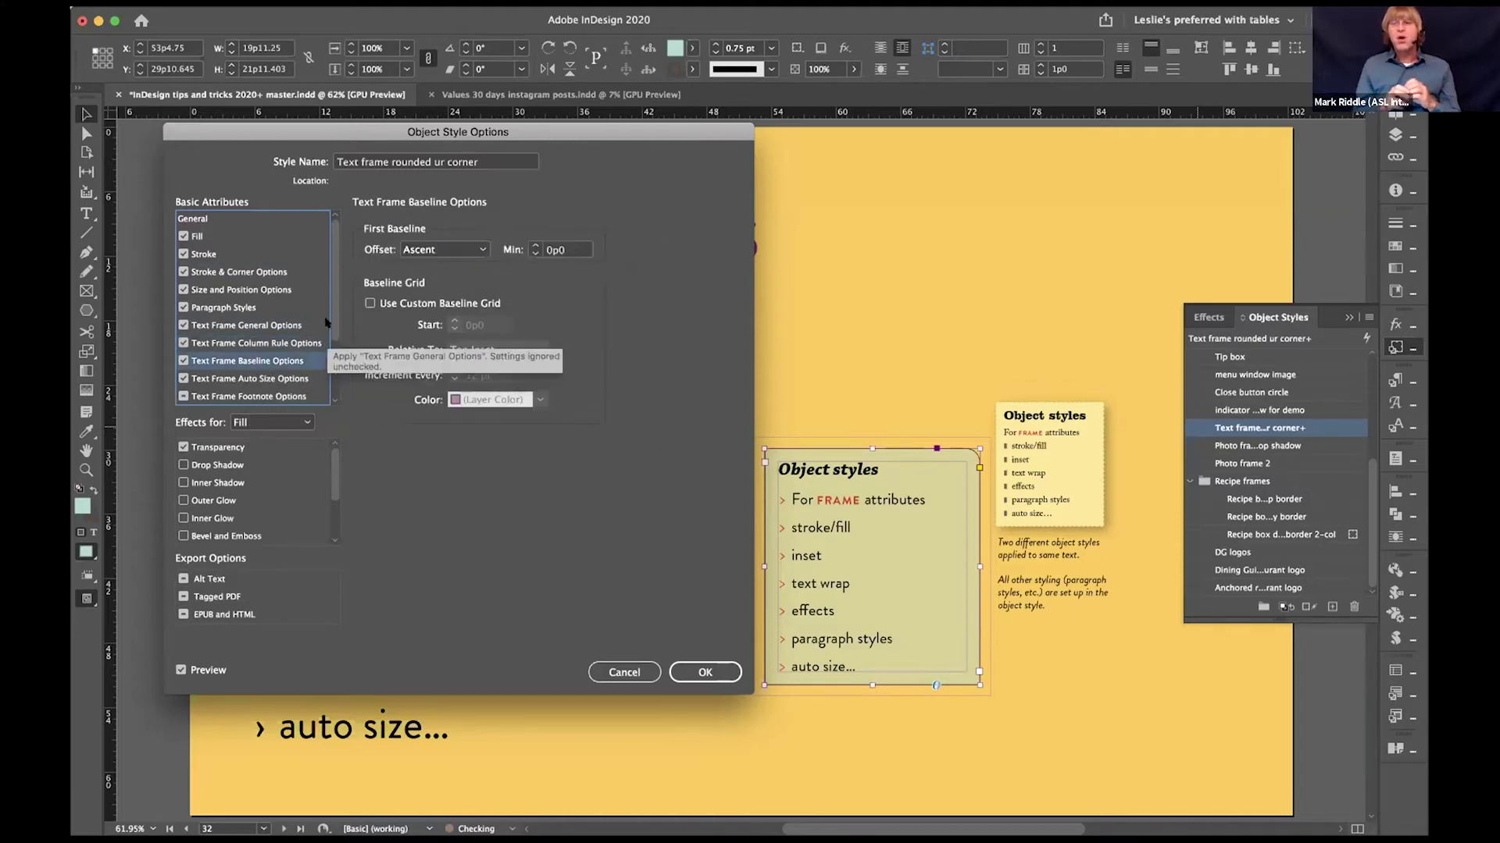
pyautogui.scroll(-1, 326, 360)
pyautogui.scroll(-4, 327, 360)
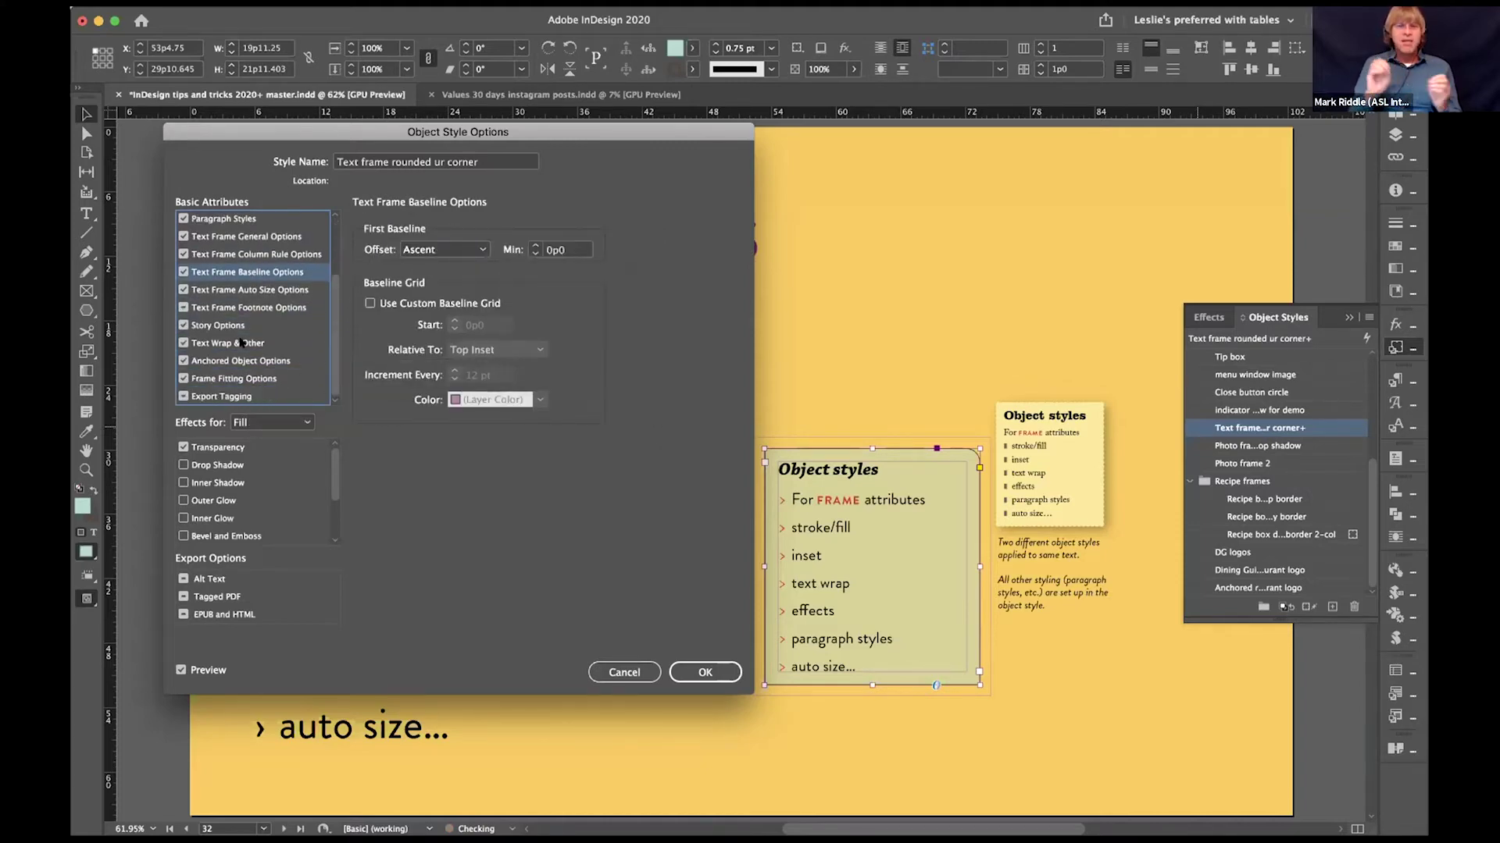
pyautogui.click(244, 343)
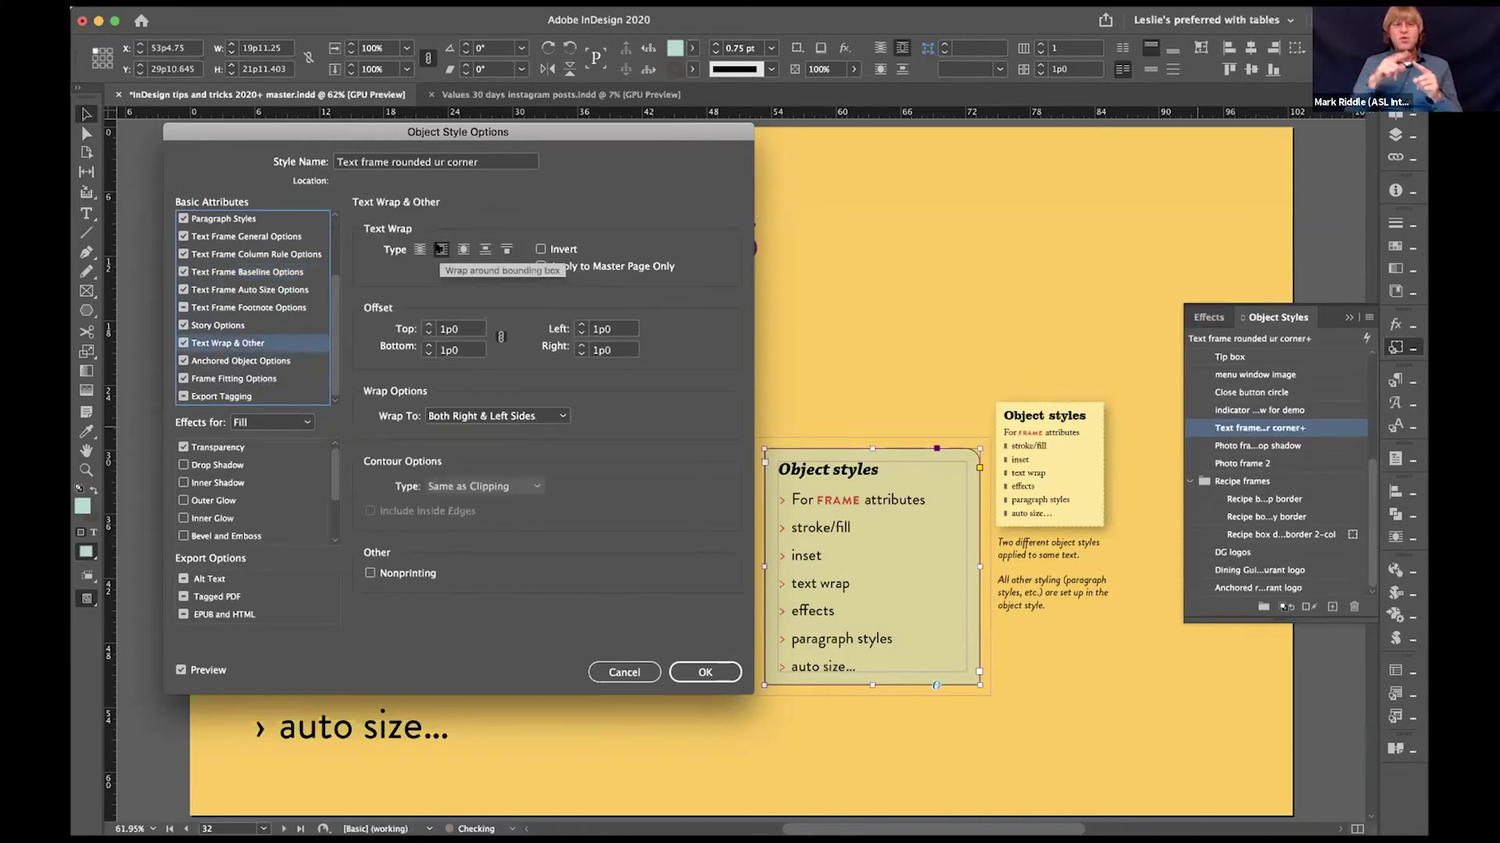
# Step: In the object style's Transparency effects, try an Object opacity of 45% and restore it to 100%
pyautogui.click(223, 447)
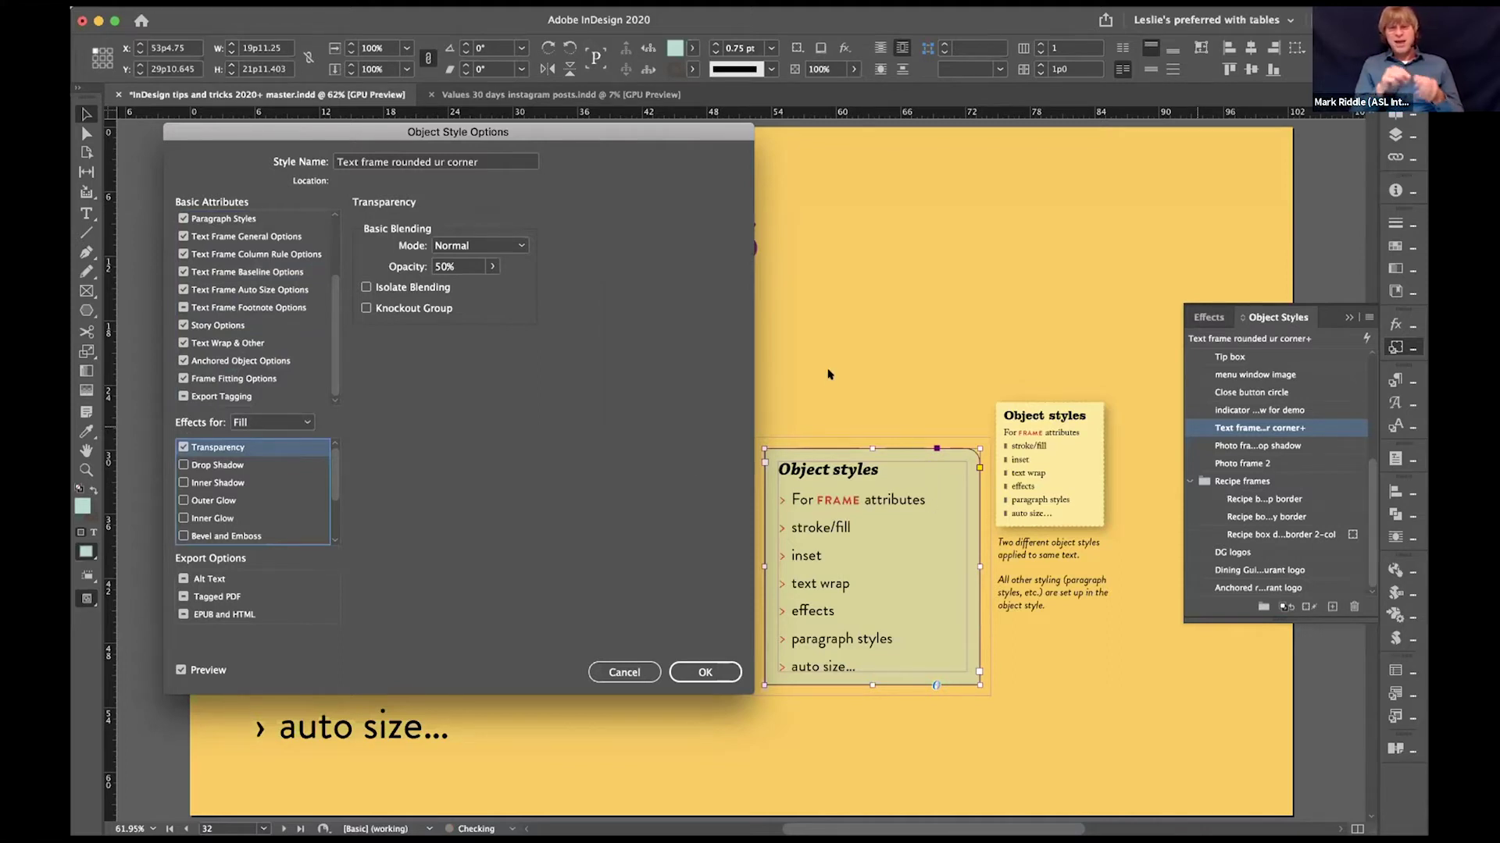
pyautogui.click(297, 426)
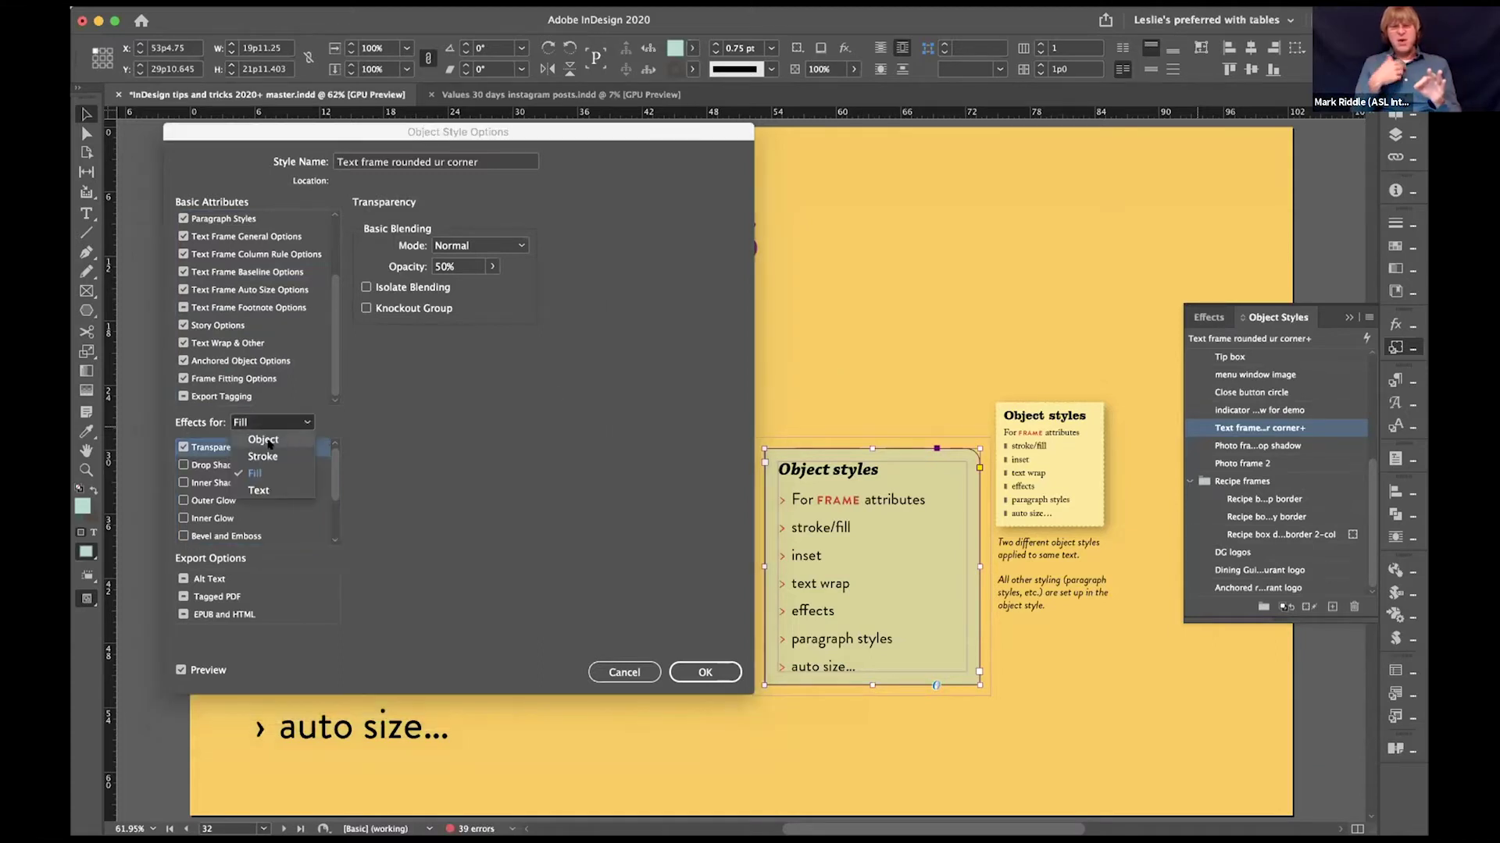
pyautogui.click(265, 440)
pyautogui.click(492, 266)
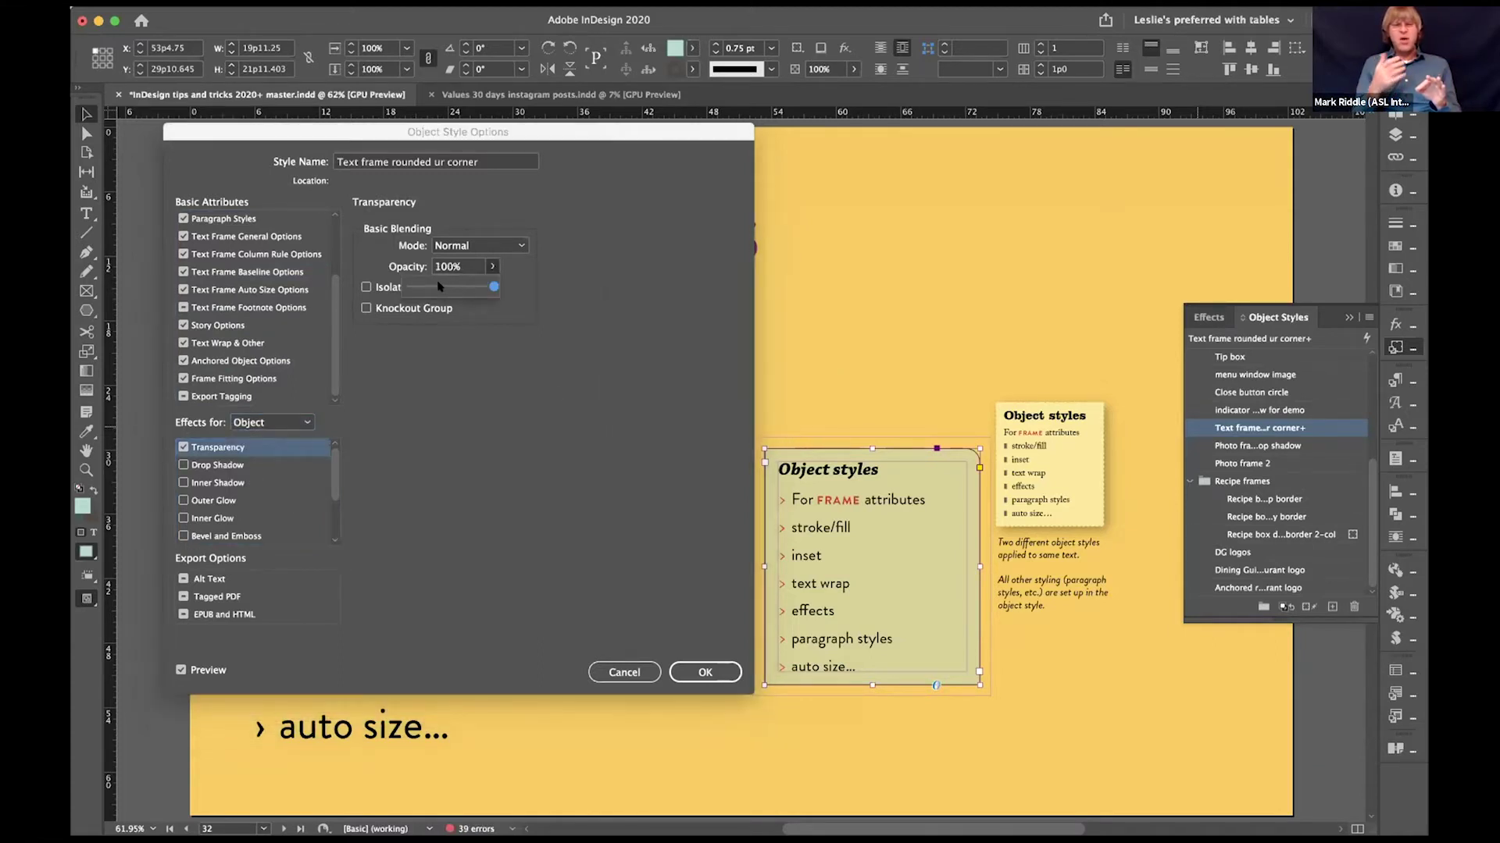
pyautogui.click(440, 286)
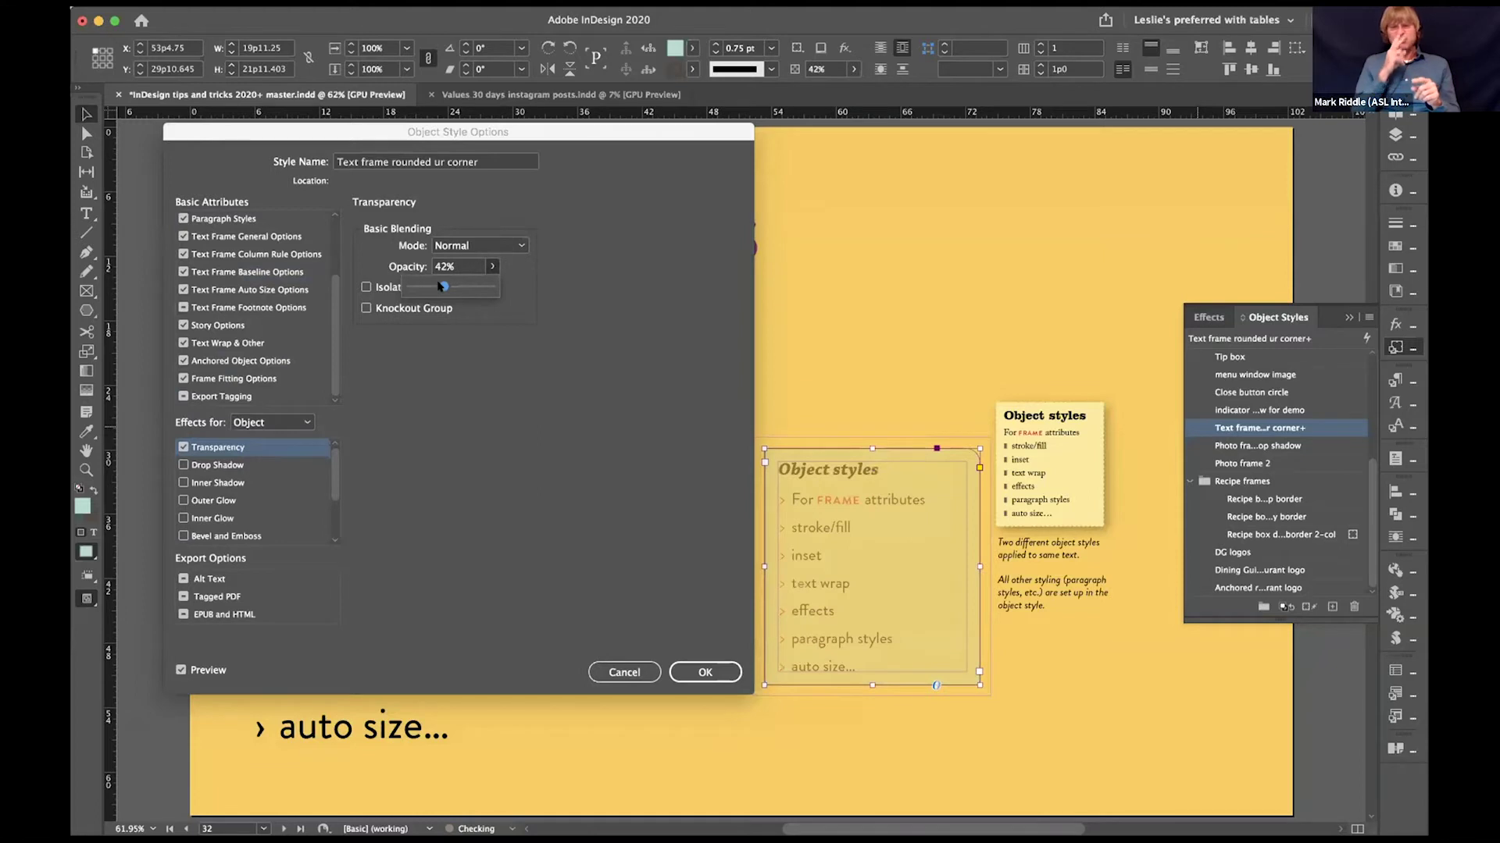
pyautogui.moveTo(441, 287); pyautogui.dragTo(444, 287)
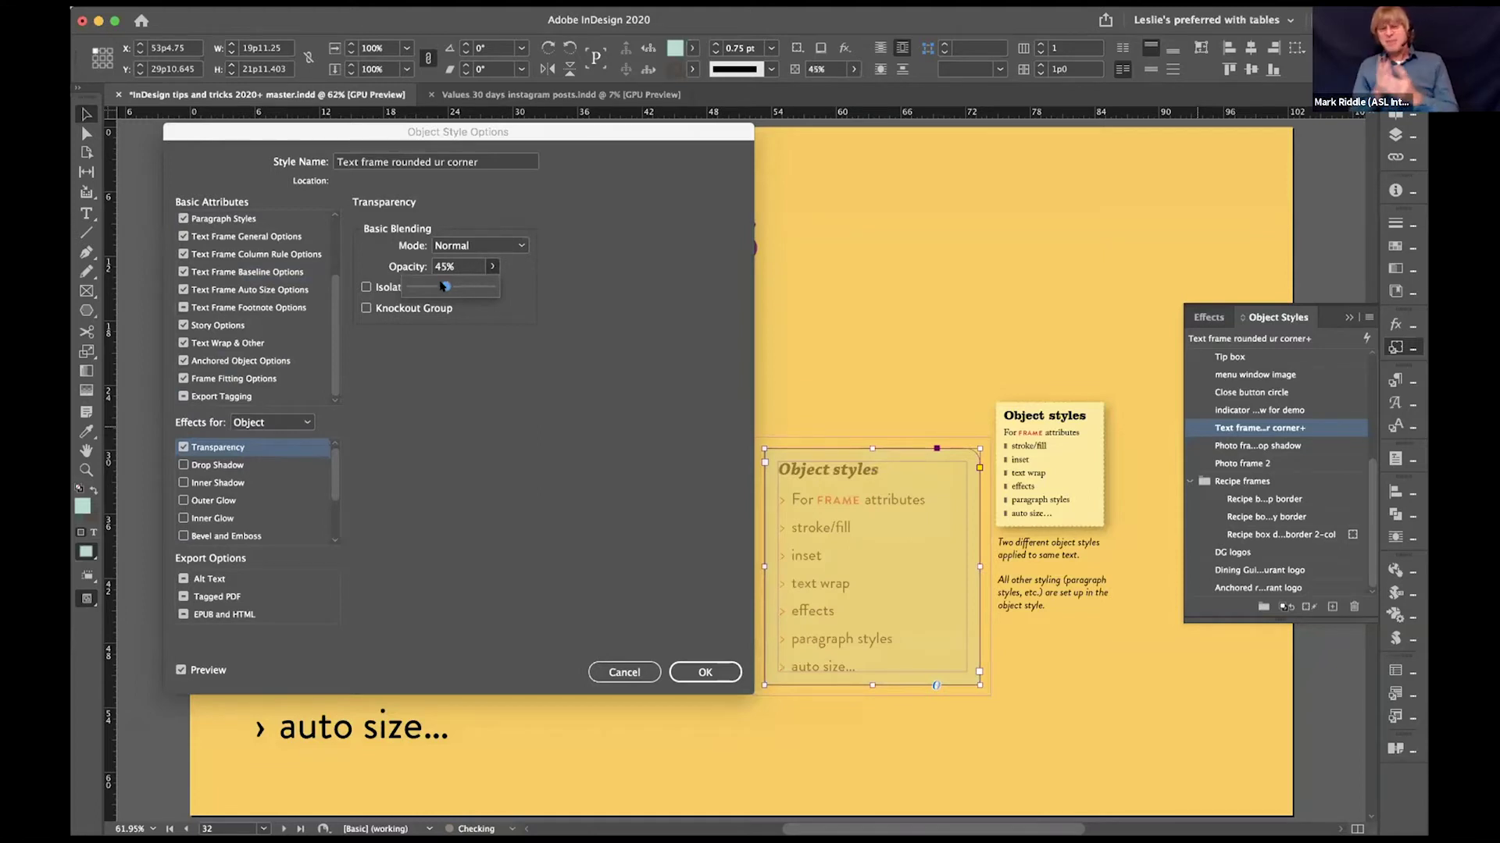
pyautogui.moveTo(447, 287); pyautogui.dragTo(507, 288)
# Step: Try a Fill opacity of 71% in the object style's Transparency effects and return it to 50%
pyautogui.click(305, 420)
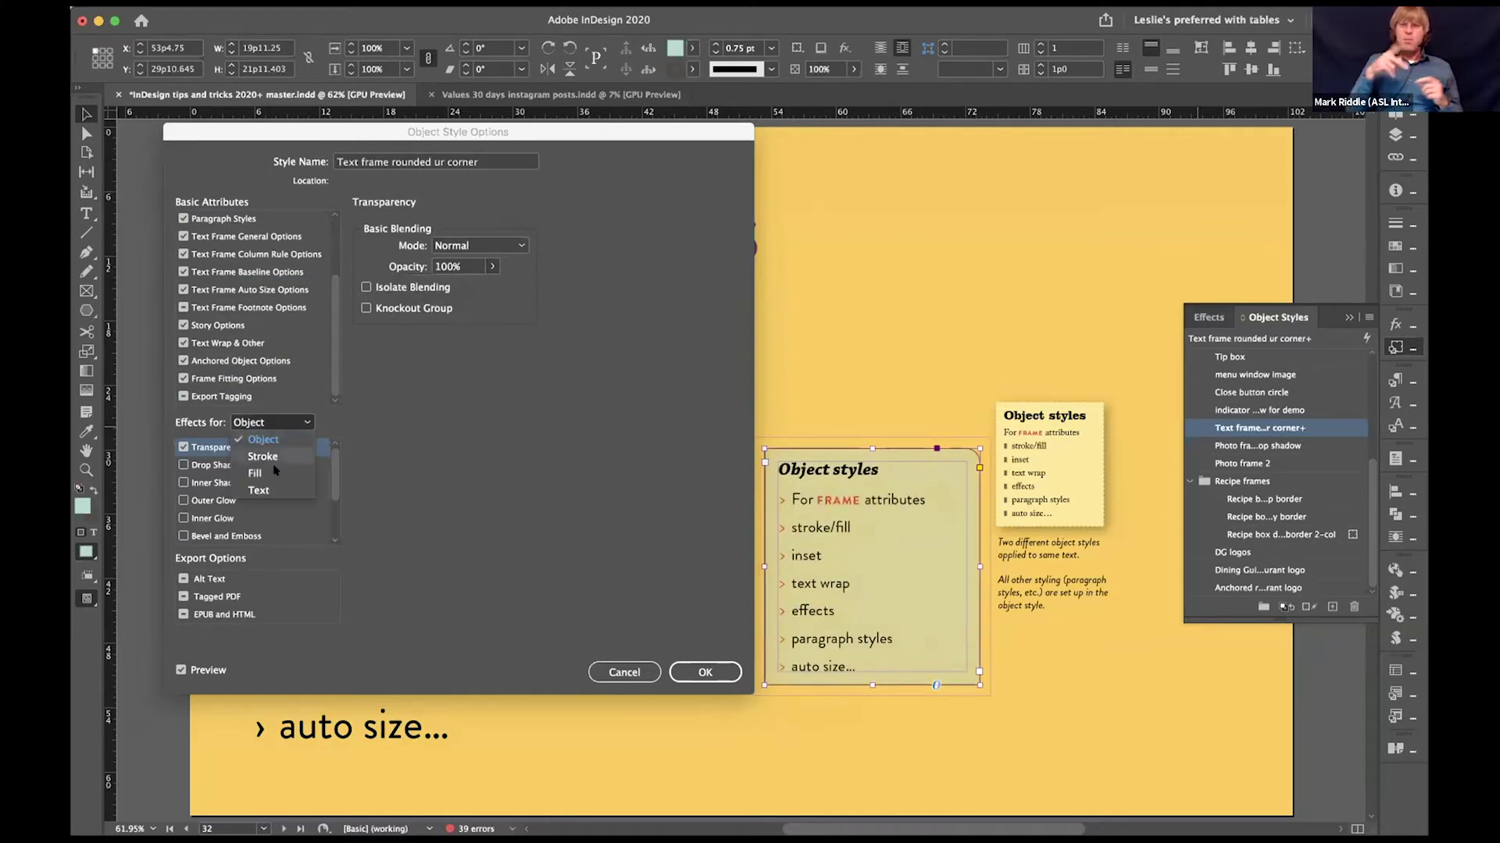
pyautogui.click(274, 472)
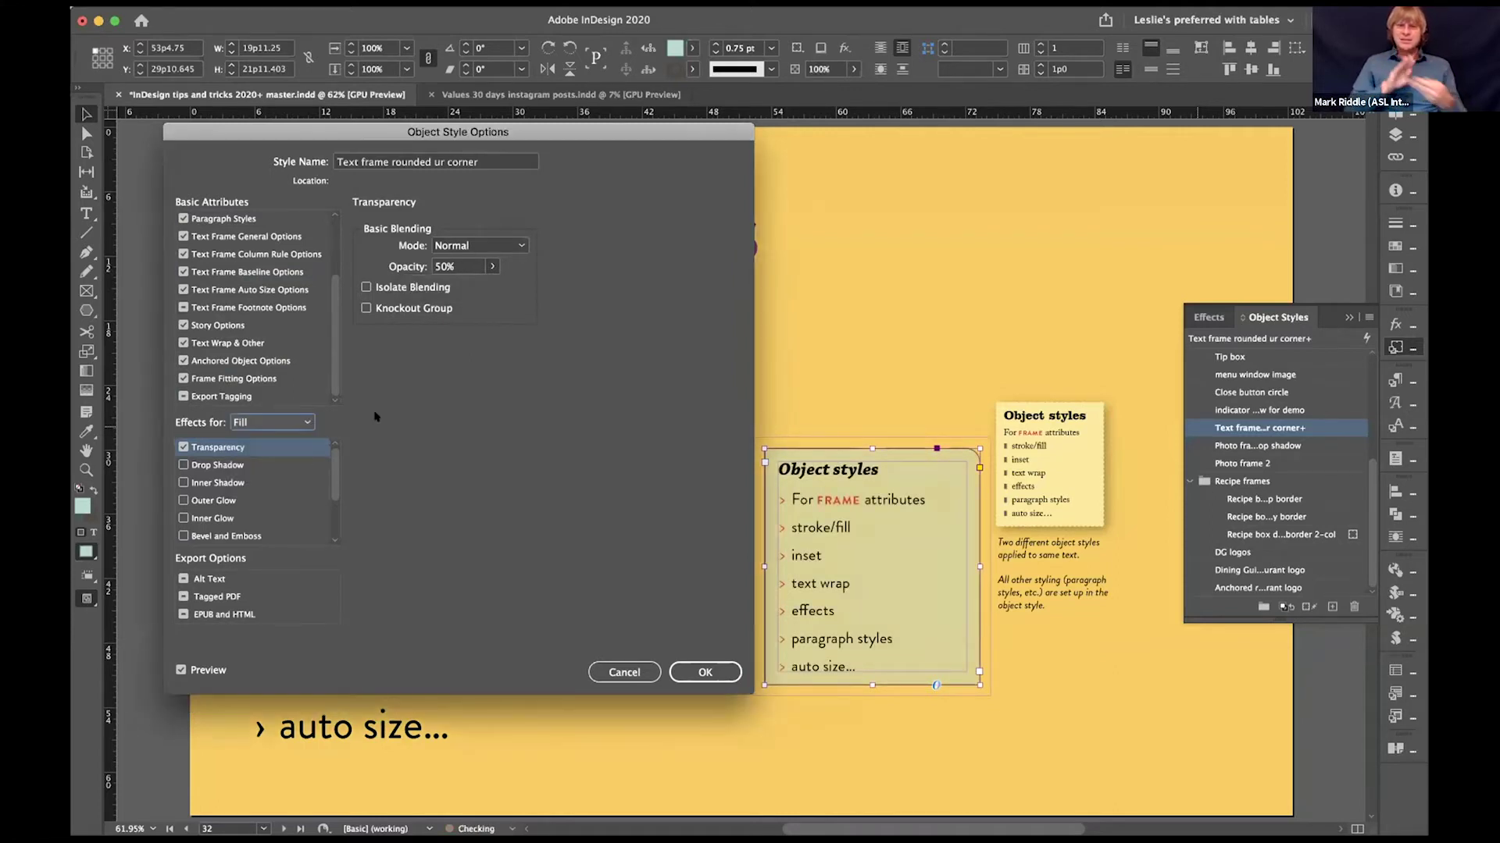
pyautogui.click(492, 266)
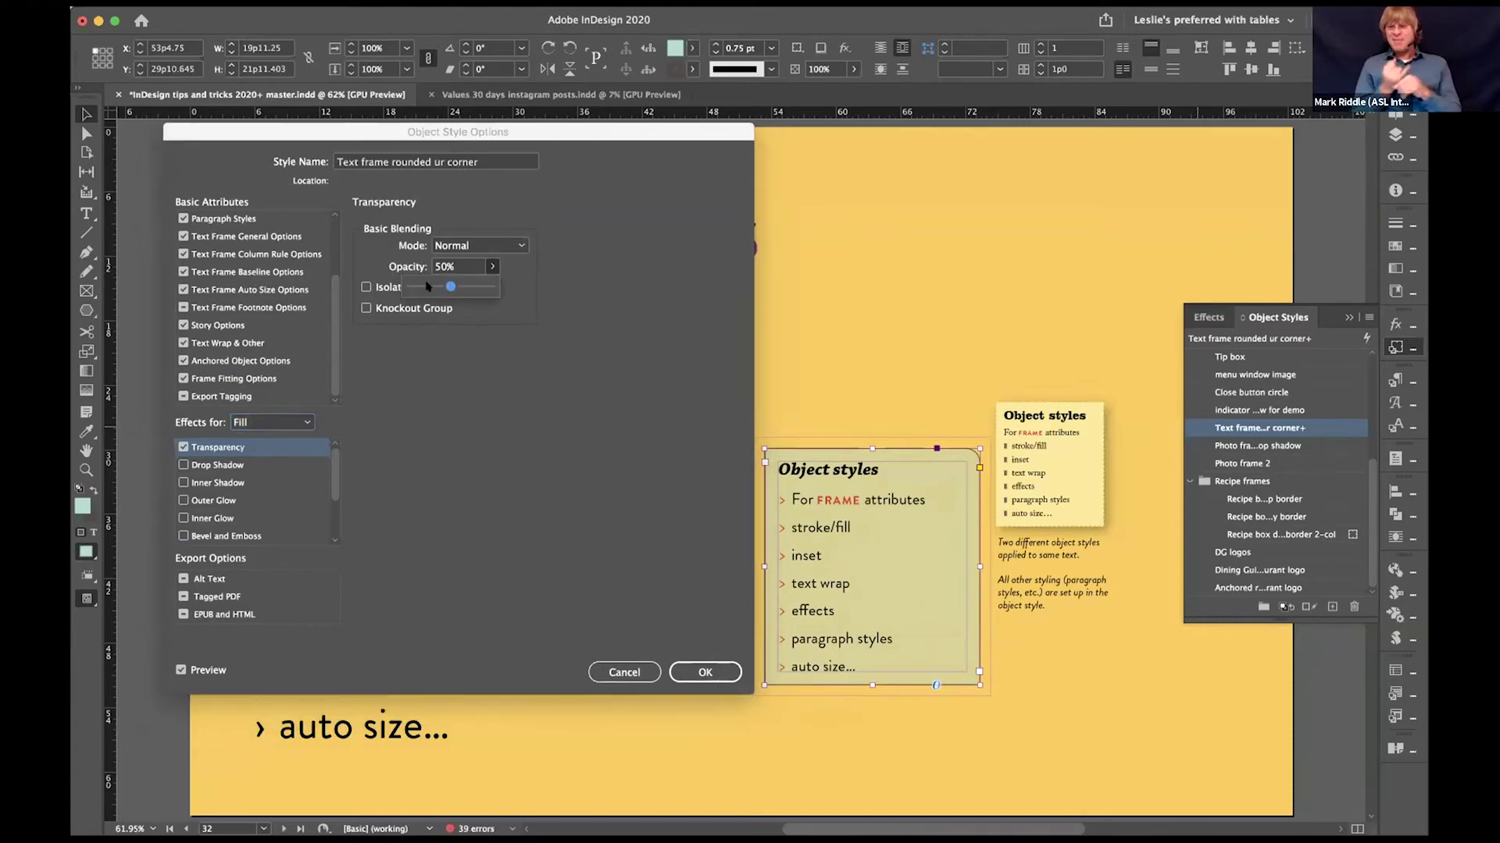
pyautogui.moveTo(451, 287); pyautogui.dragTo(468, 287)
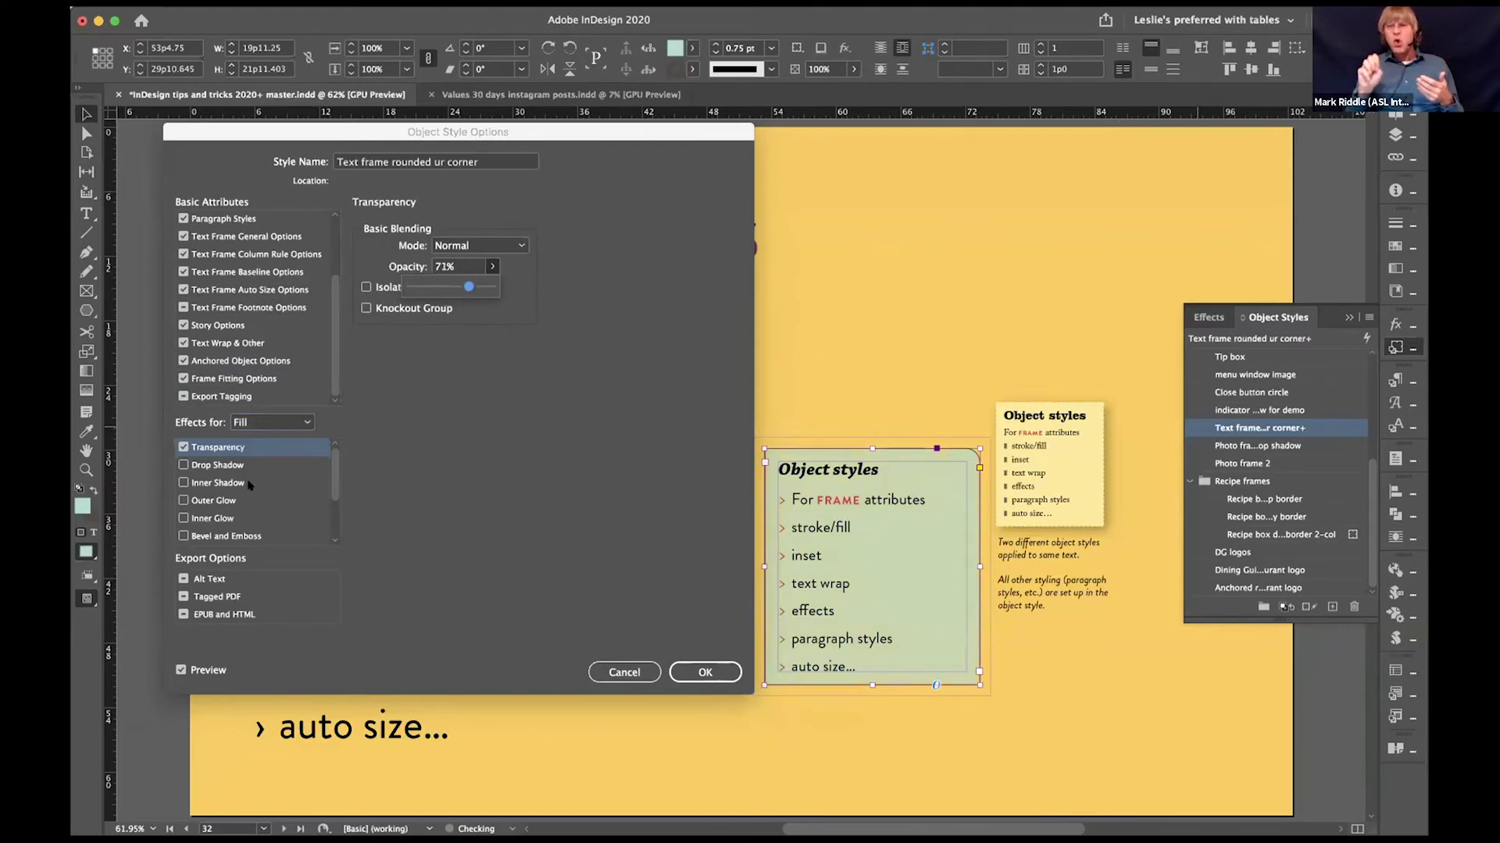
pyautogui.click(307, 423)
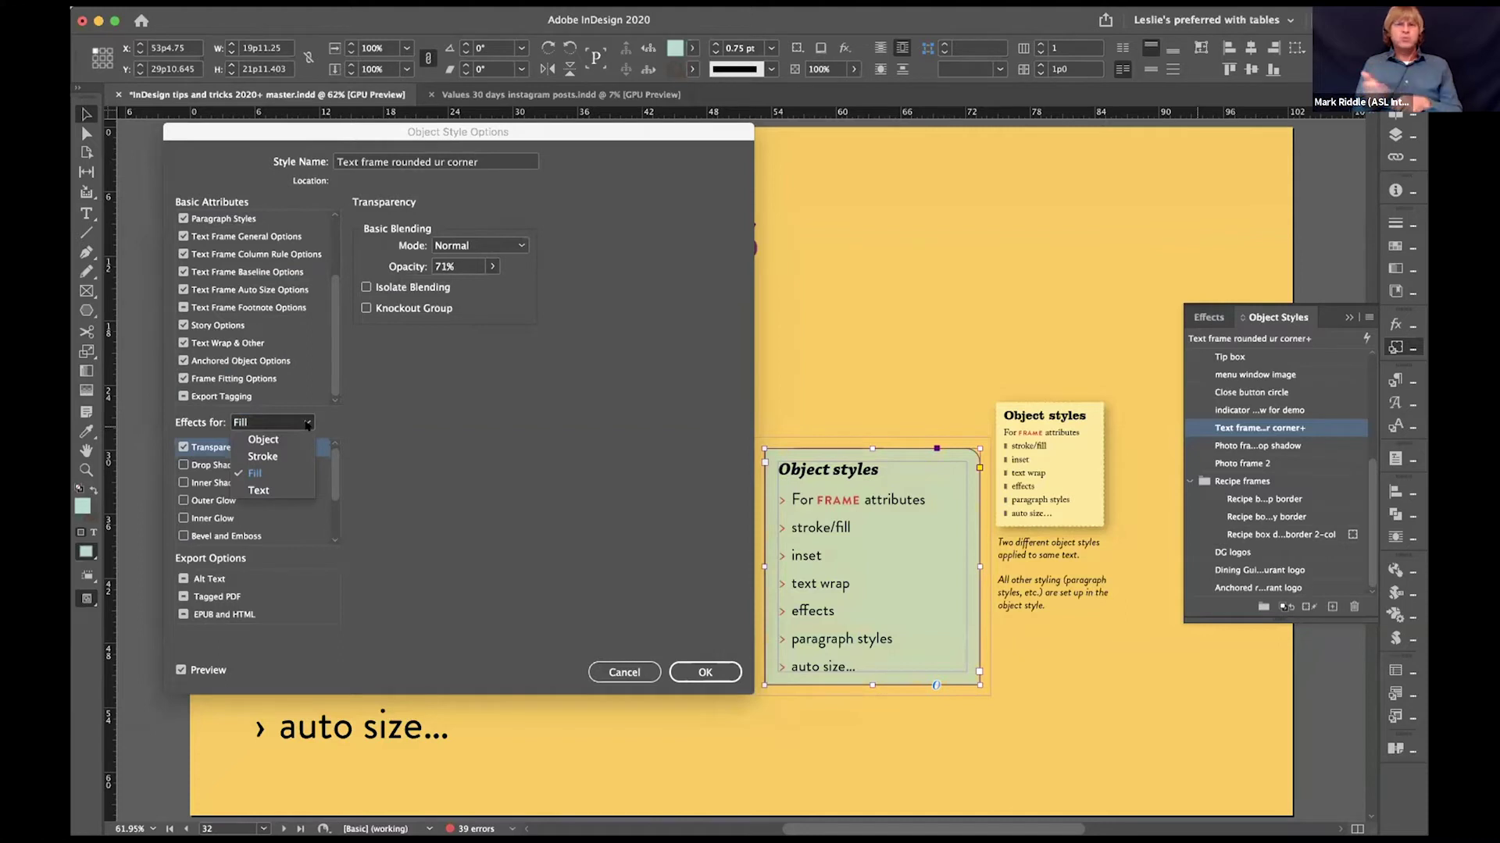
pyautogui.click(492, 266)
pyautogui.moveTo(442, 287); pyautogui.dragTo(440, 287)
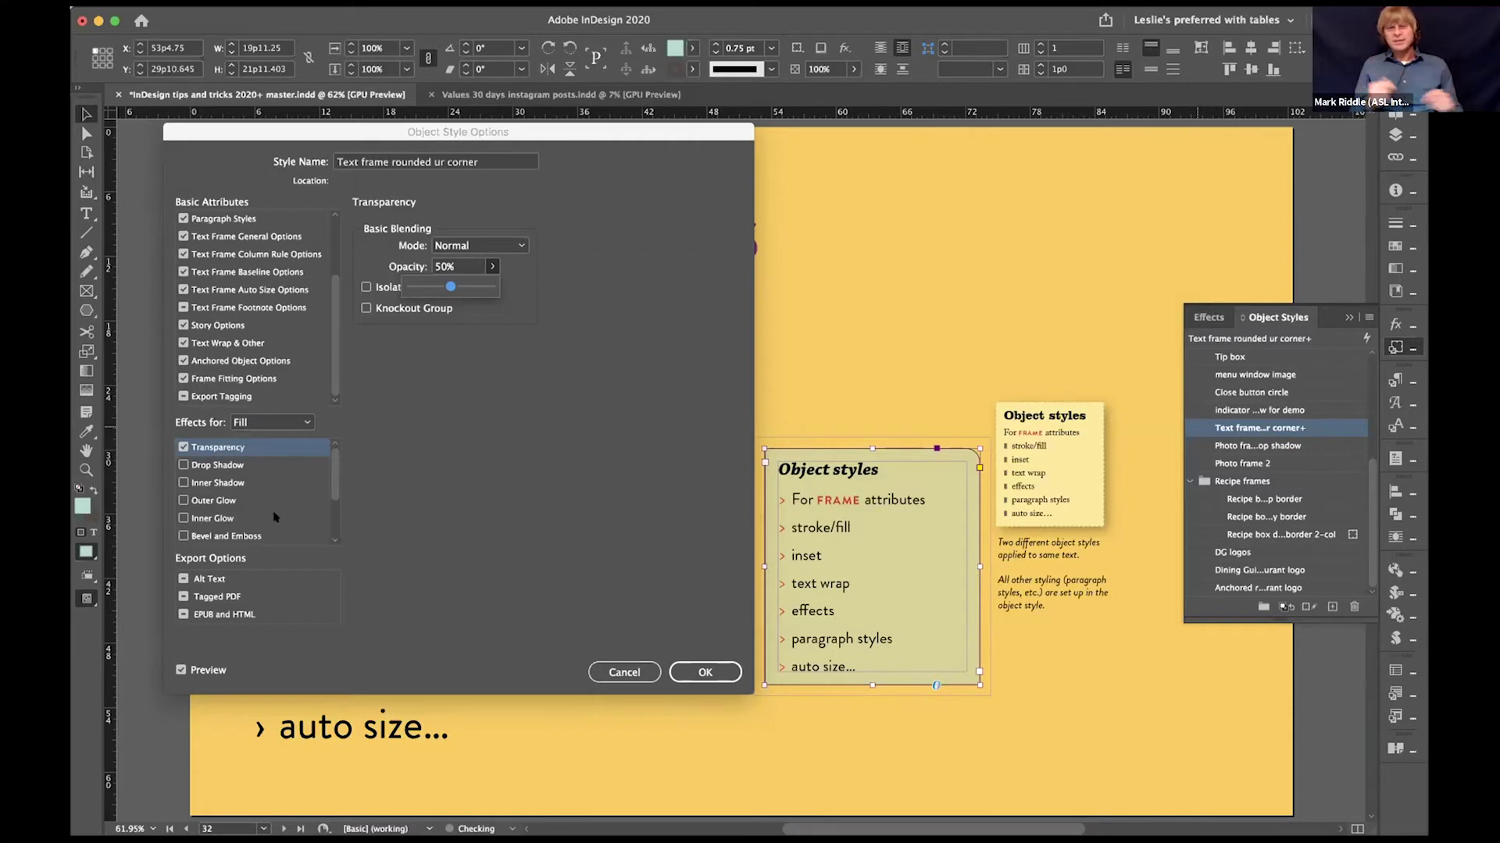
# Step: Look at the object style's Frame Fitting Options, accept the dialog, and go to page 33
pyautogui.click(278, 379)
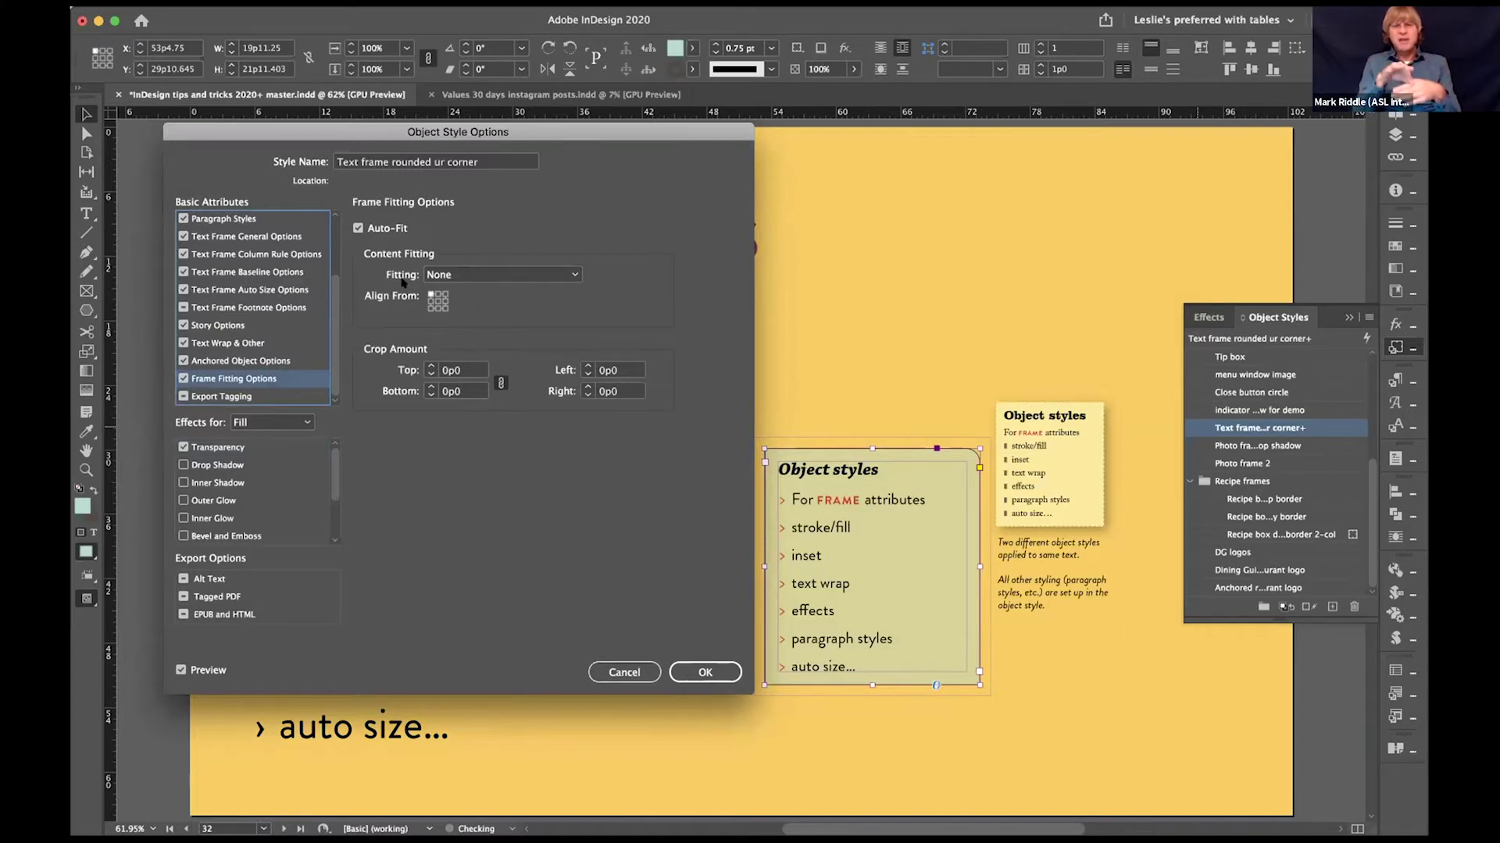
pyautogui.click(699, 672)
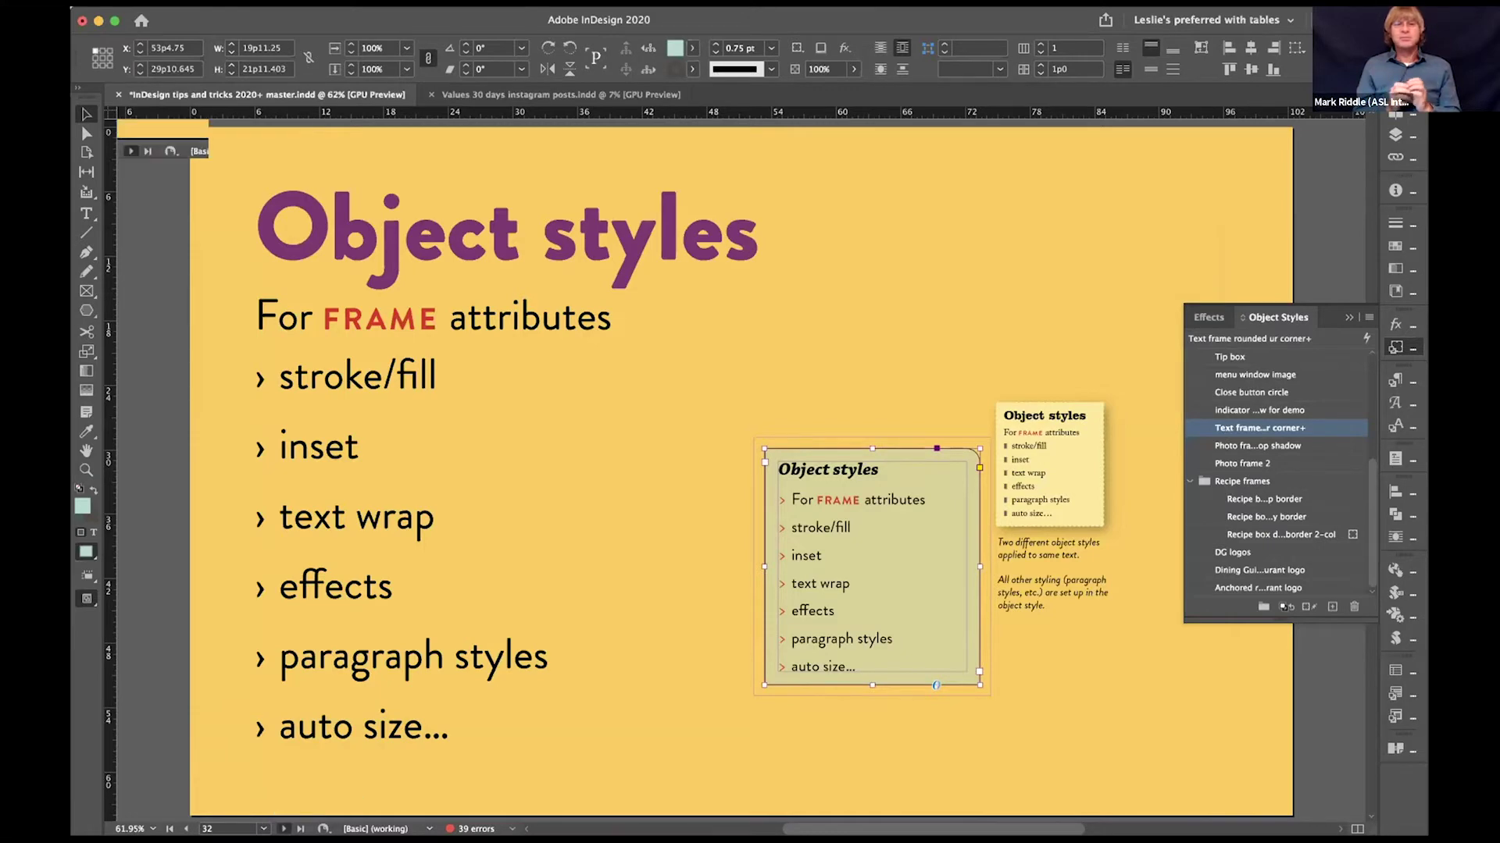
pyautogui.press('pagedown')
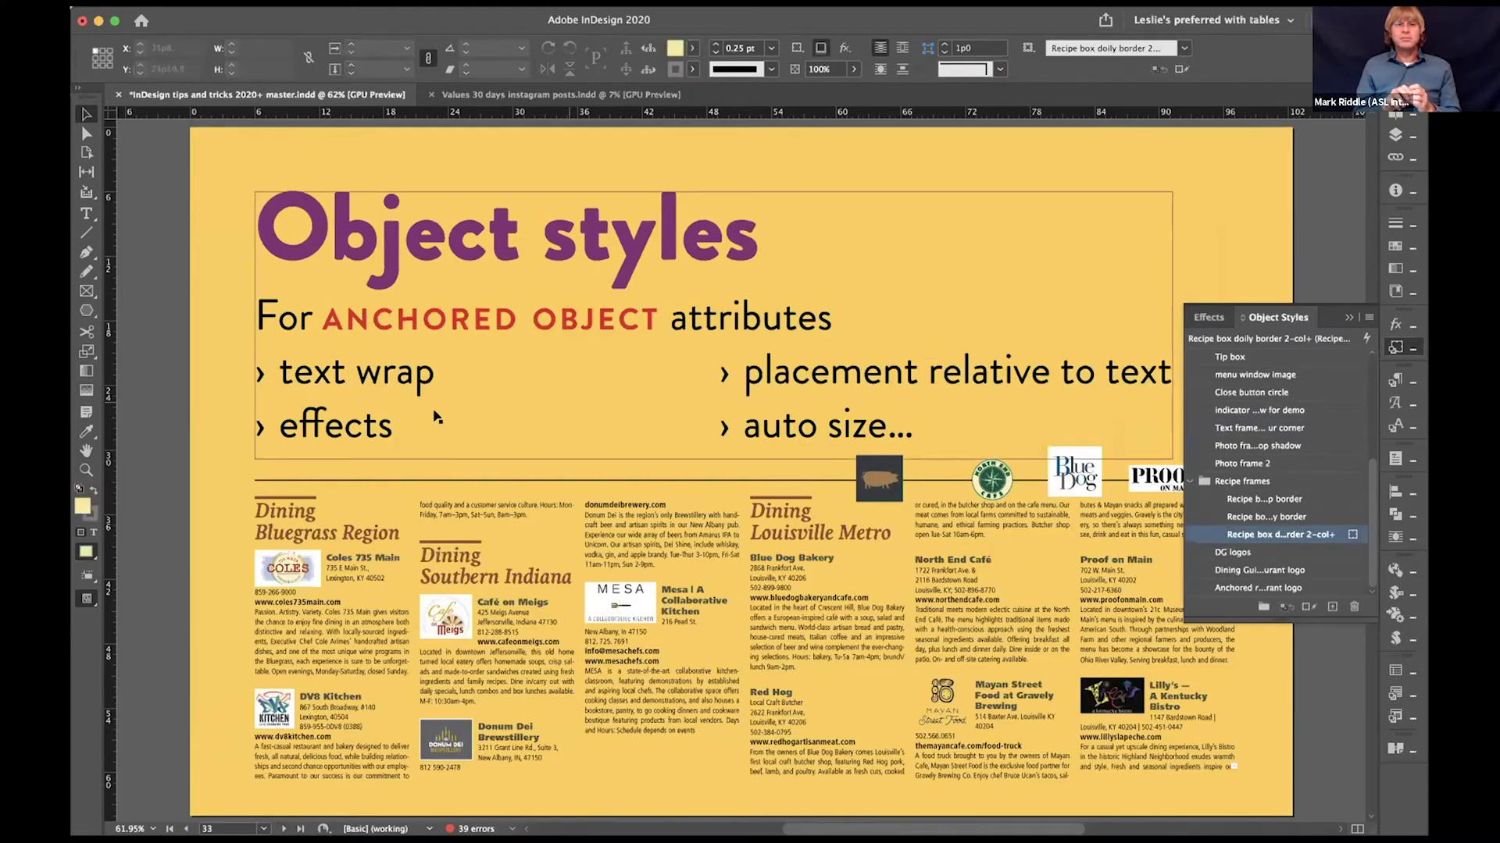
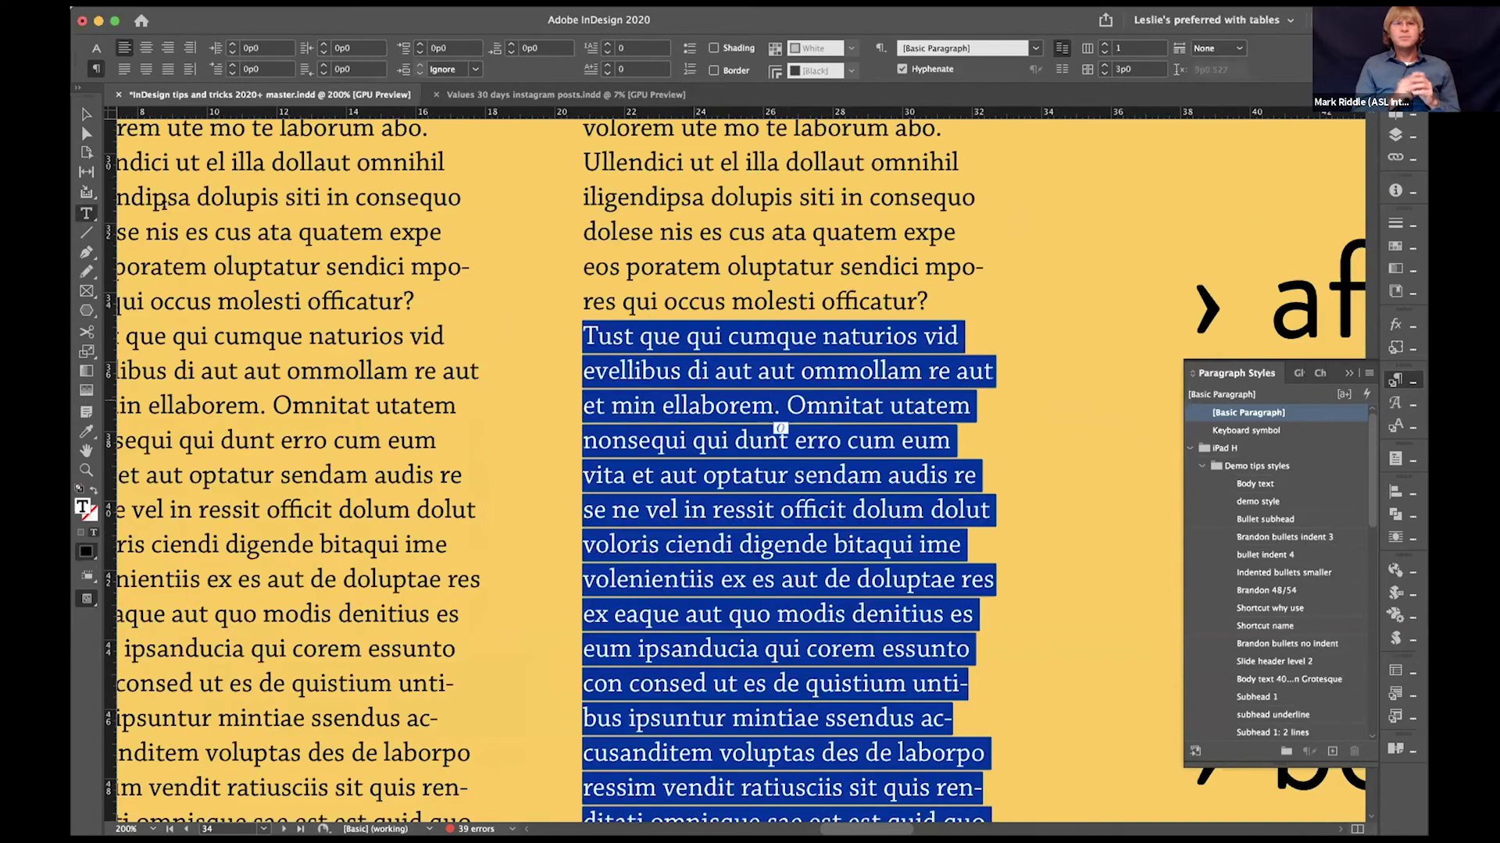
# Step: Set all text in the right-hand sample frame on page 34 to 14 pt leading and 9 pt size
pyautogui.click(676, 307)
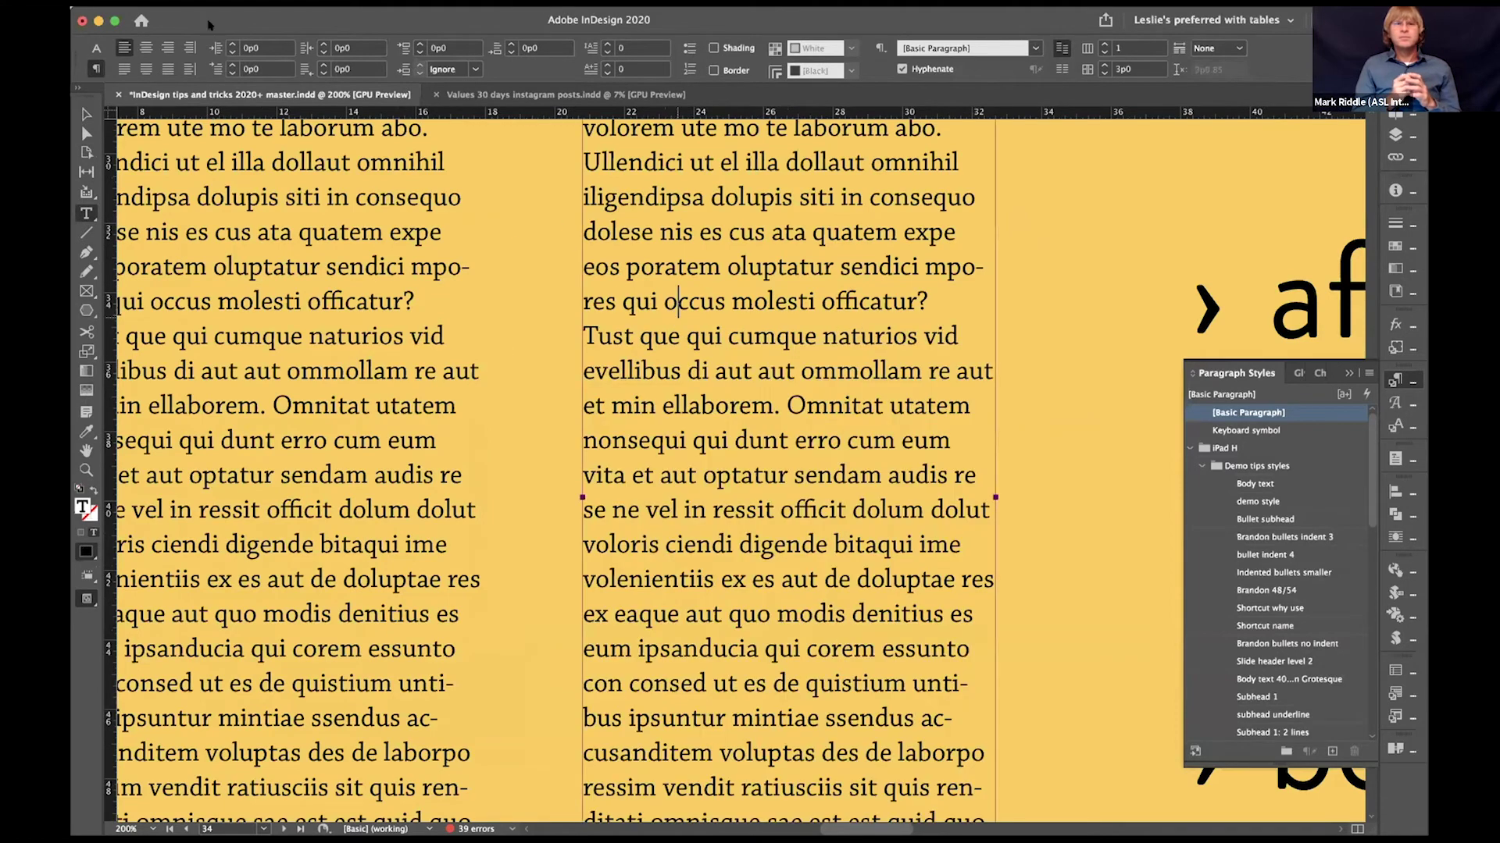
pyautogui.press('super+a')
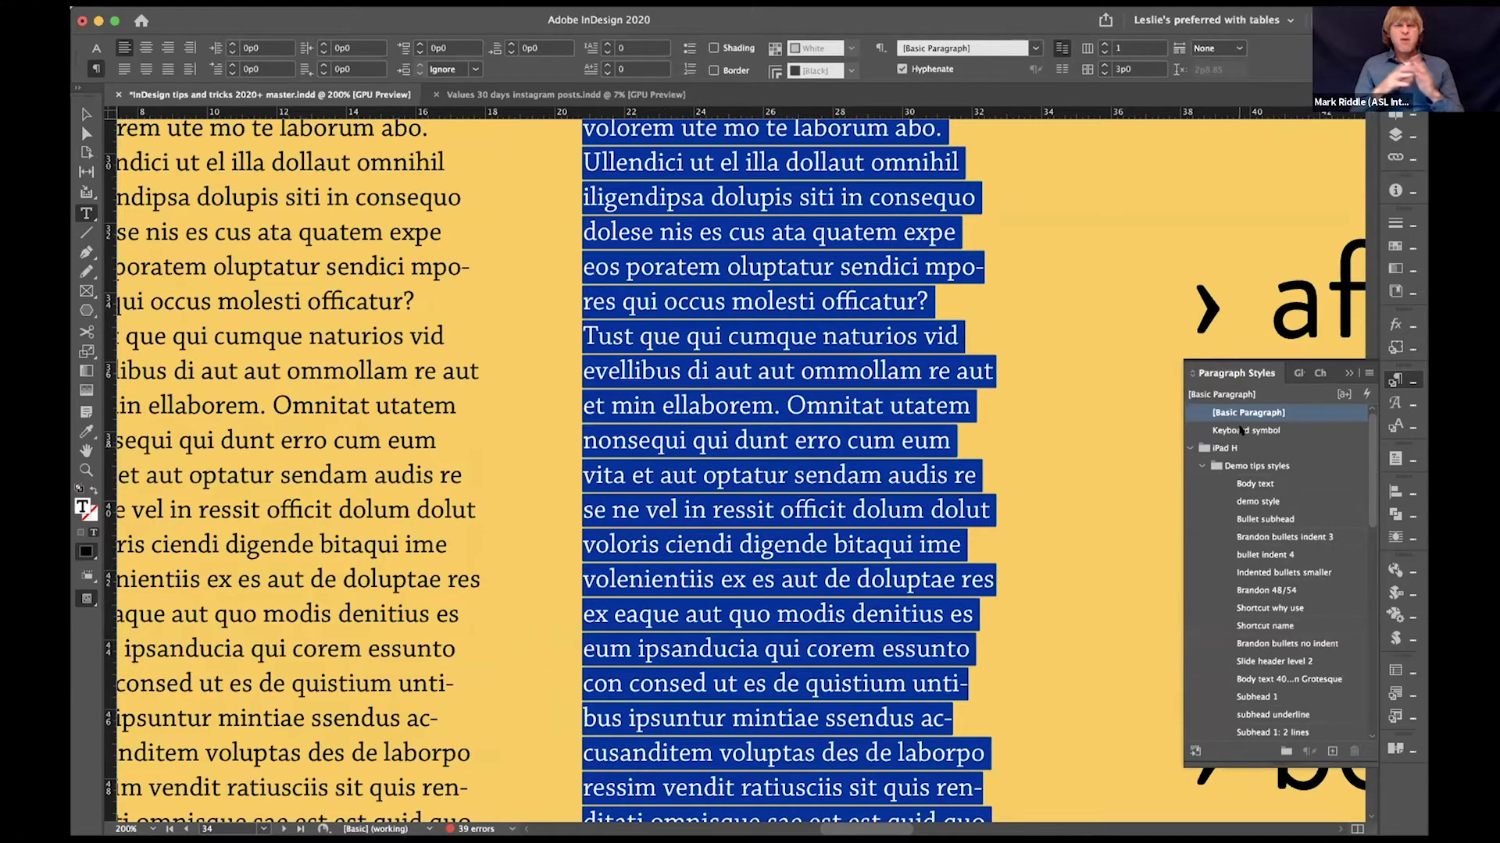
pyautogui.click(1254, 484)
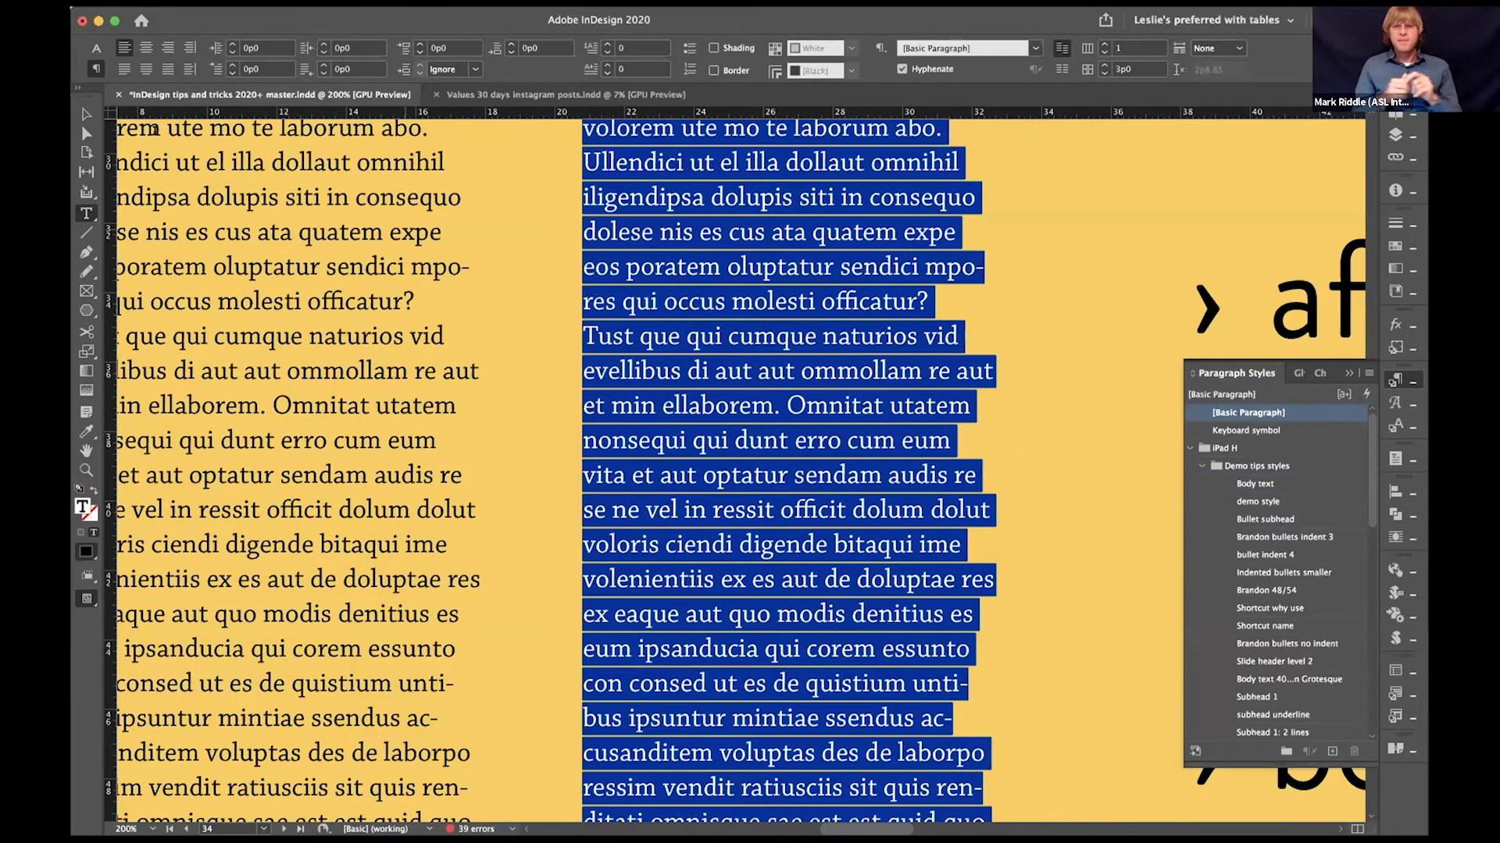
pyautogui.click(96, 47)
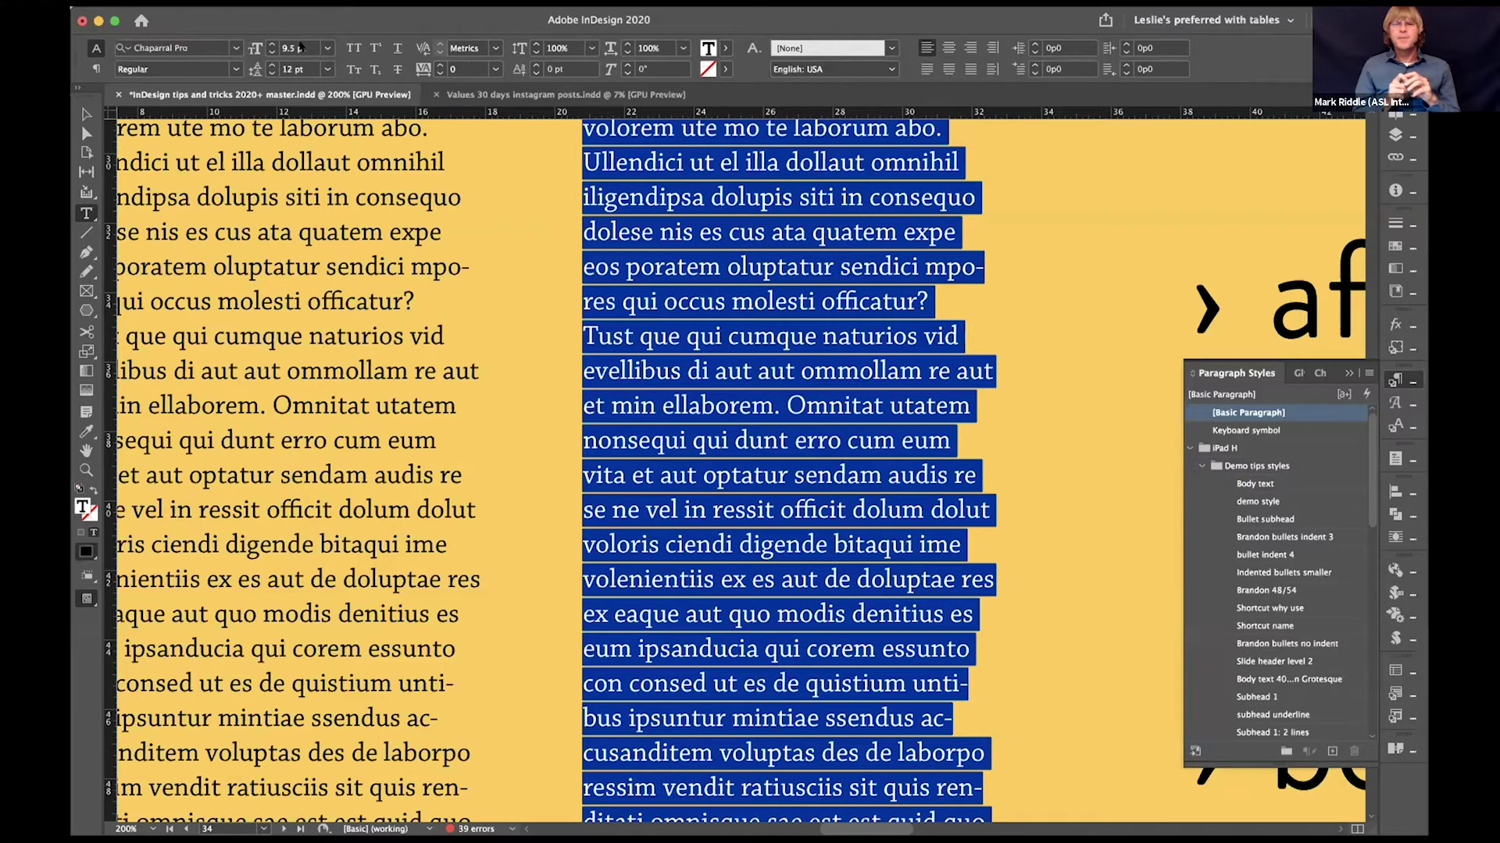
pyautogui.click(300, 69)
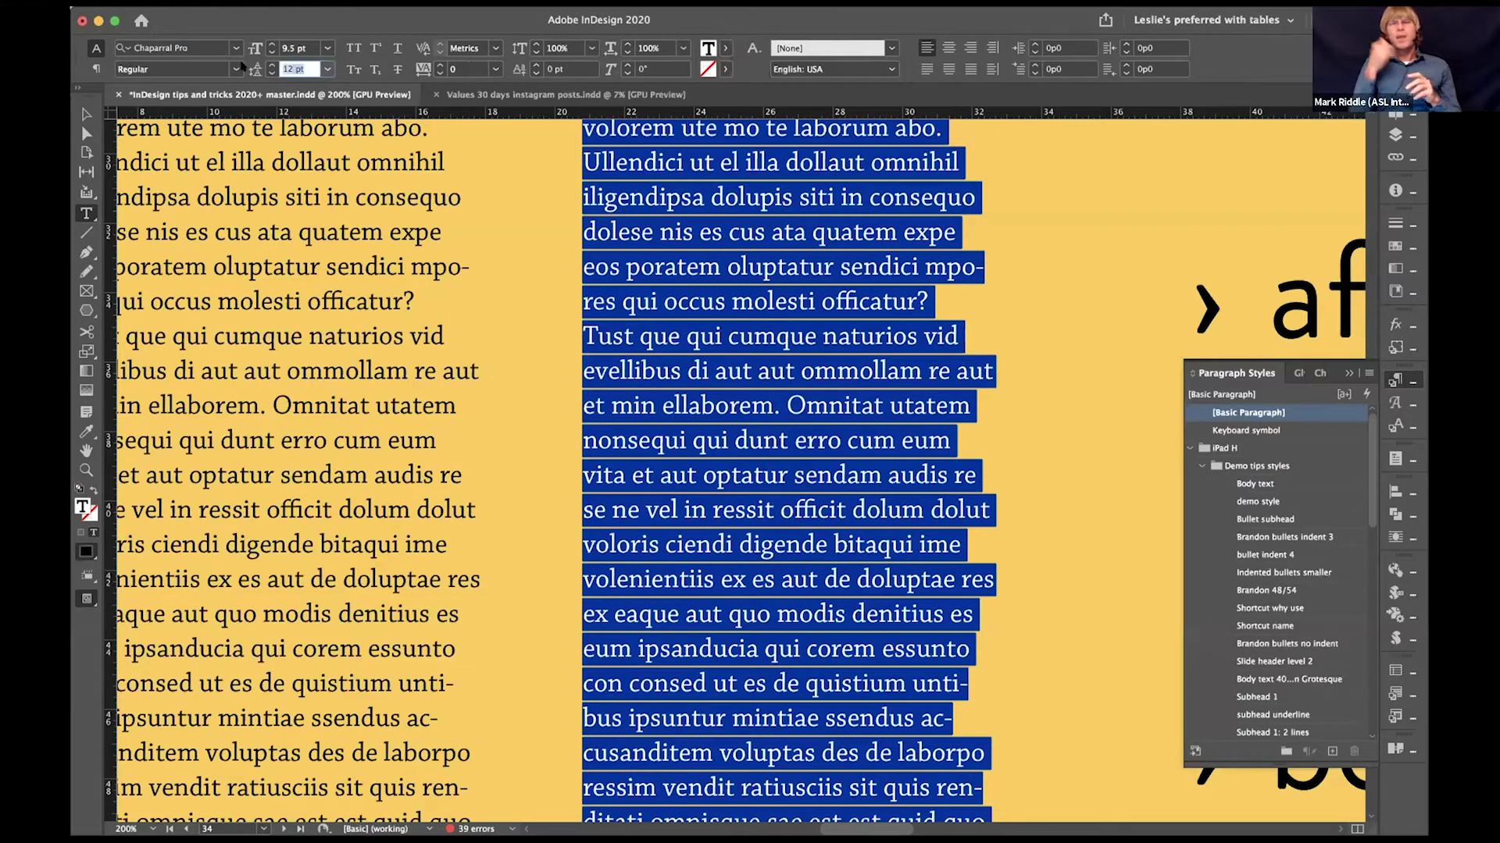
pyautogui.write('14')
pyautogui.press('Return')
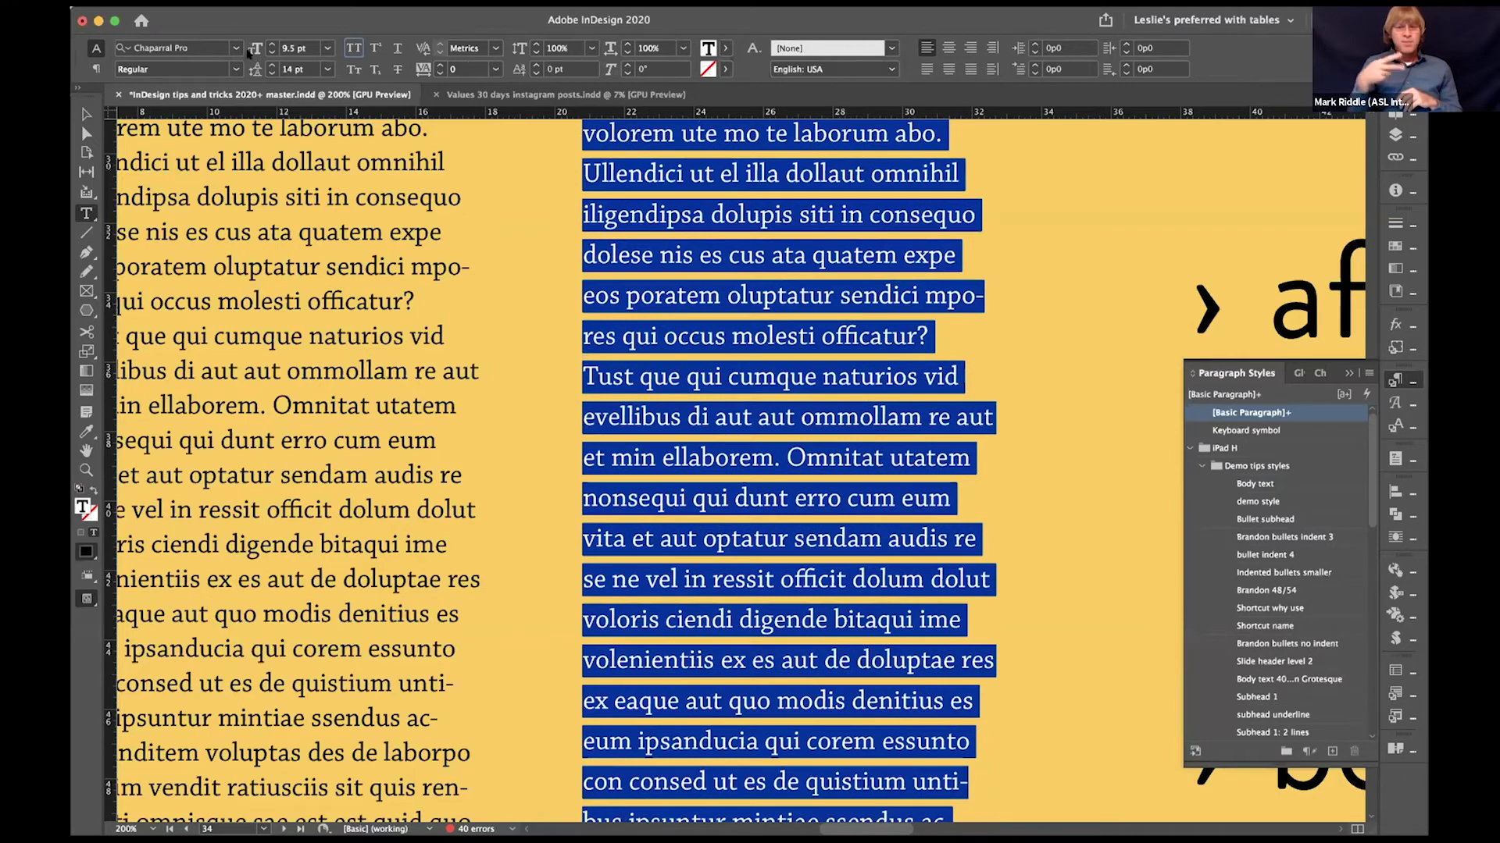
pyautogui.click(271, 51)
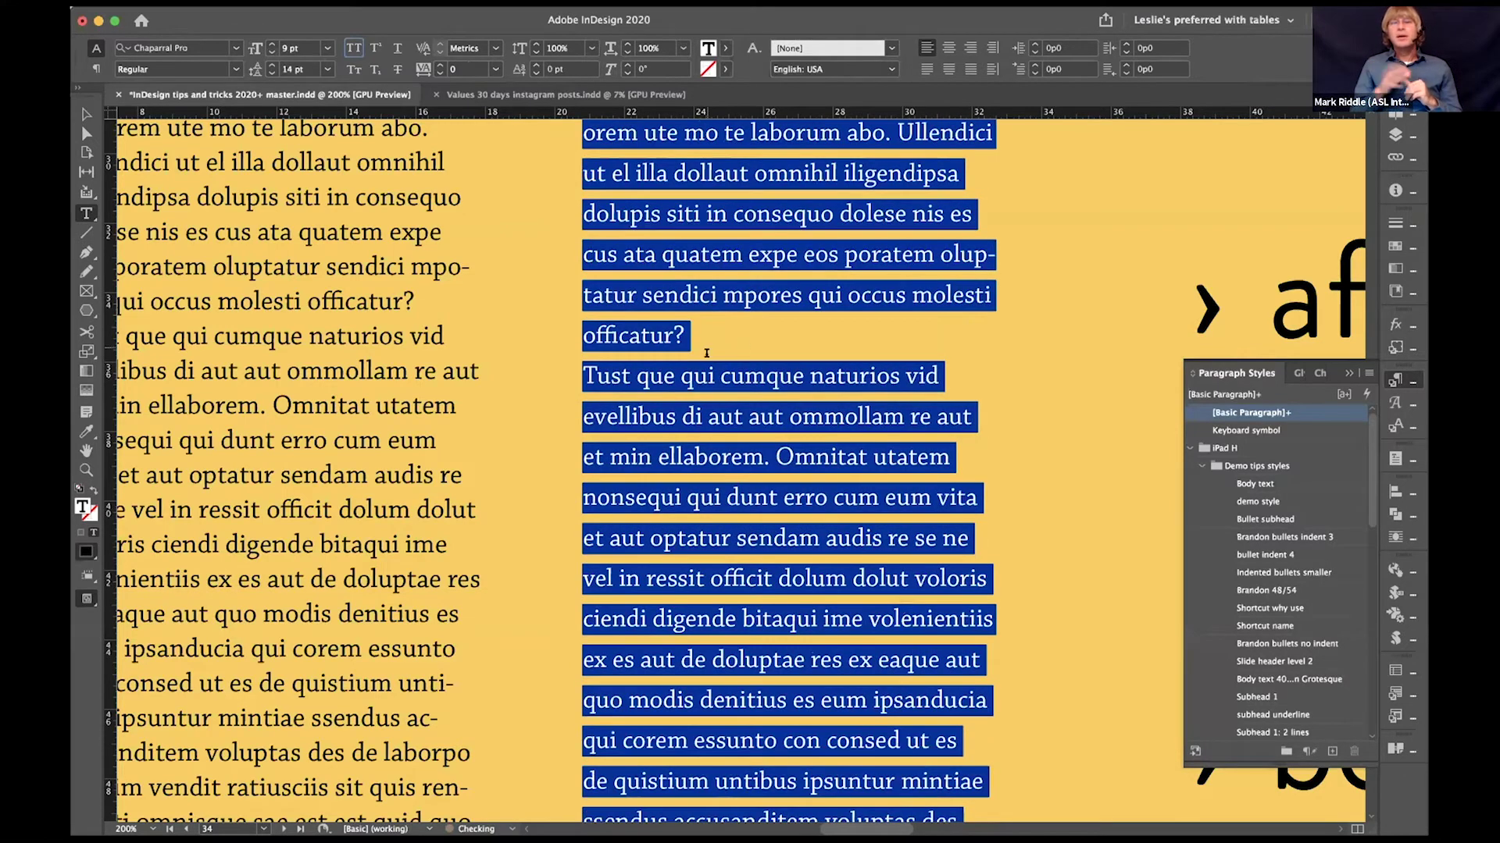
# Step: Compare the style status of both sample texts and redefine [Basic Paragraph] from the right-hand text's overrides
pyautogui.click(716, 376)
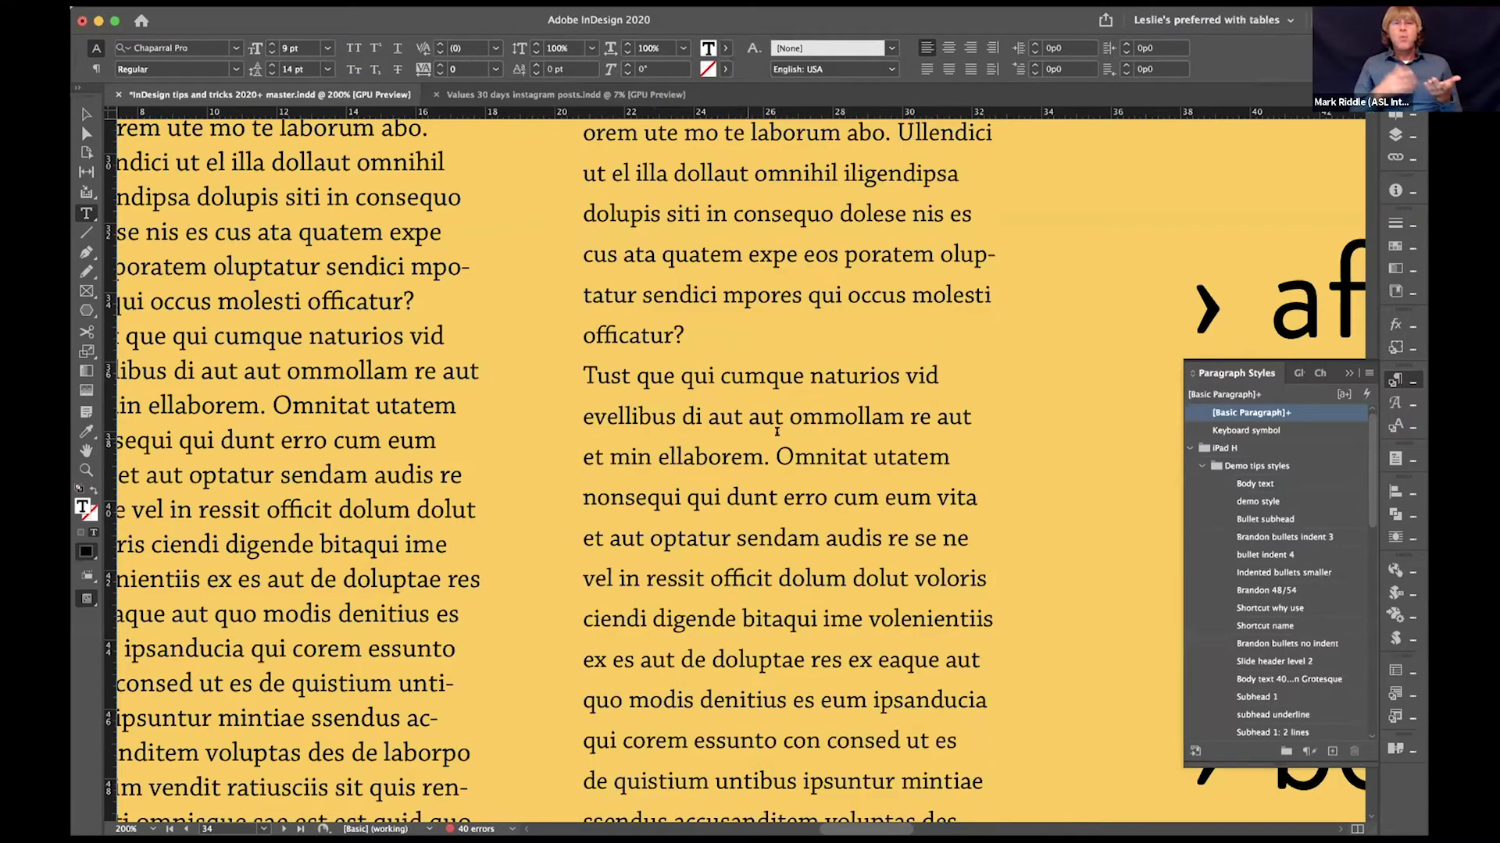
pyautogui.click(407, 371)
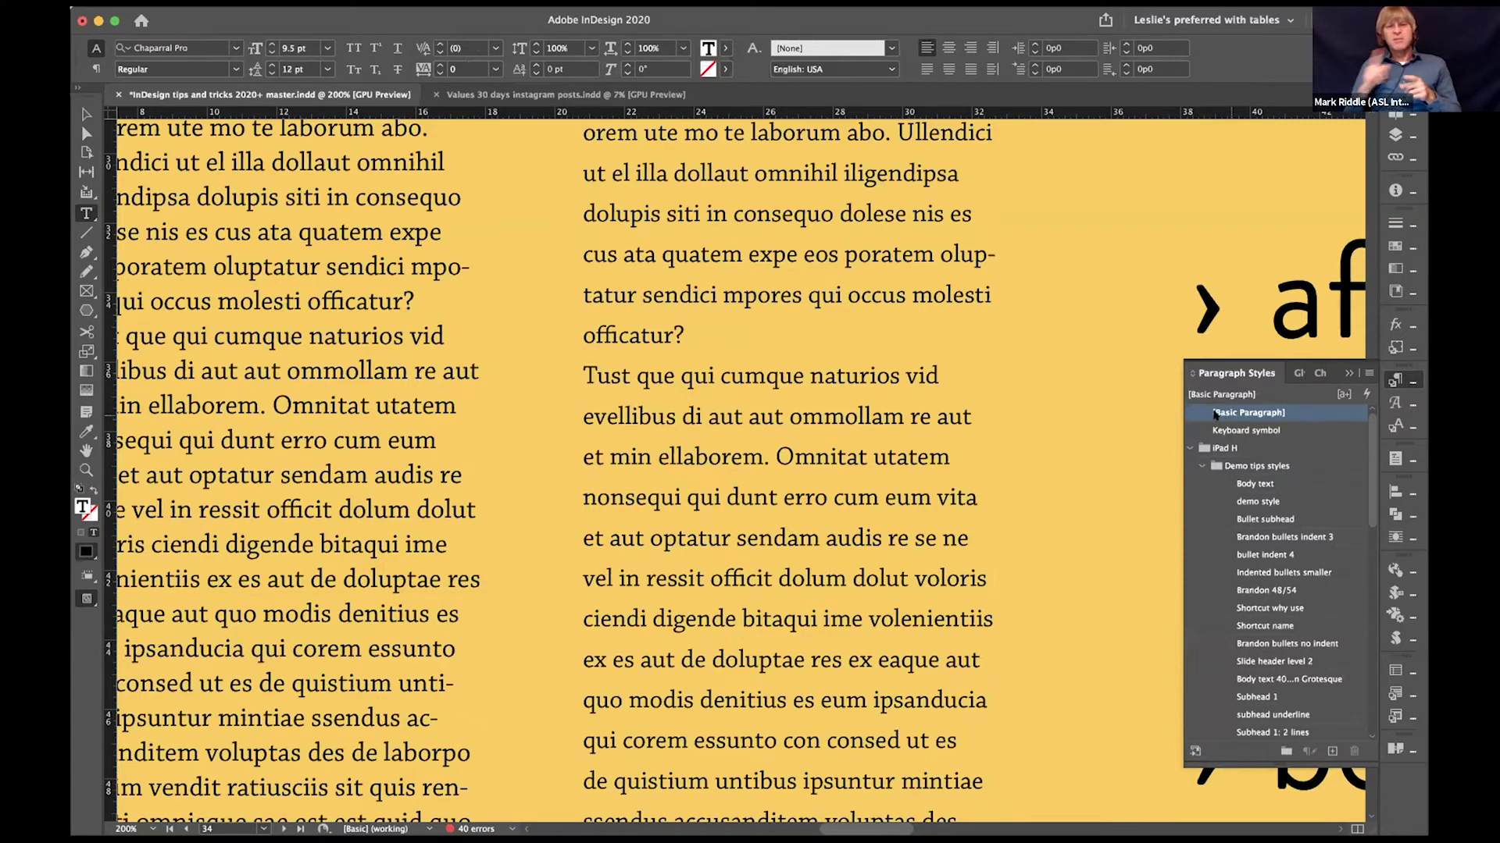
pyautogui.click(760, 375)
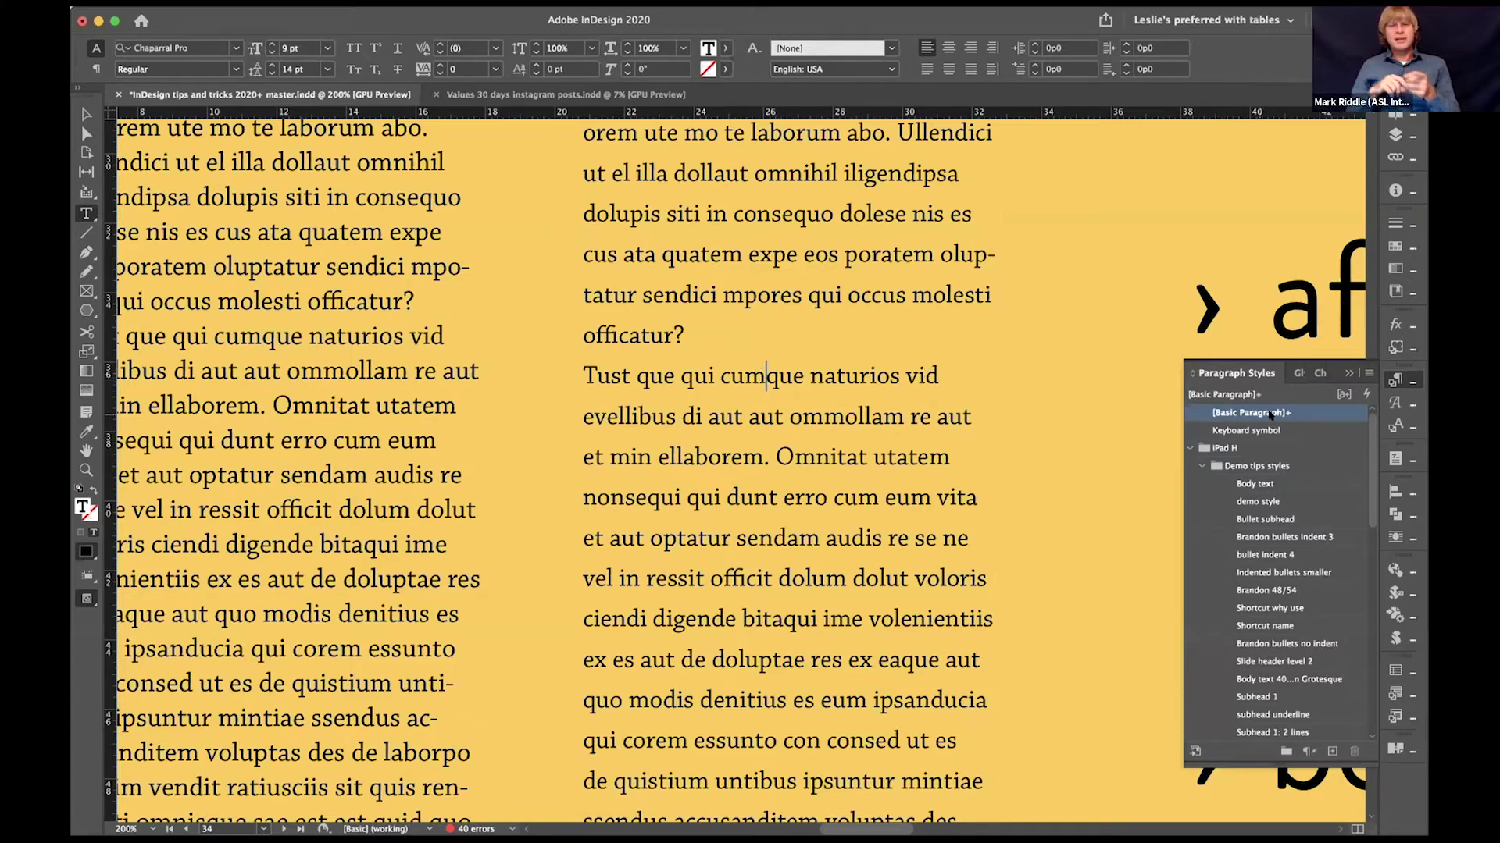
pyautogui.moveTo(1292, 414)
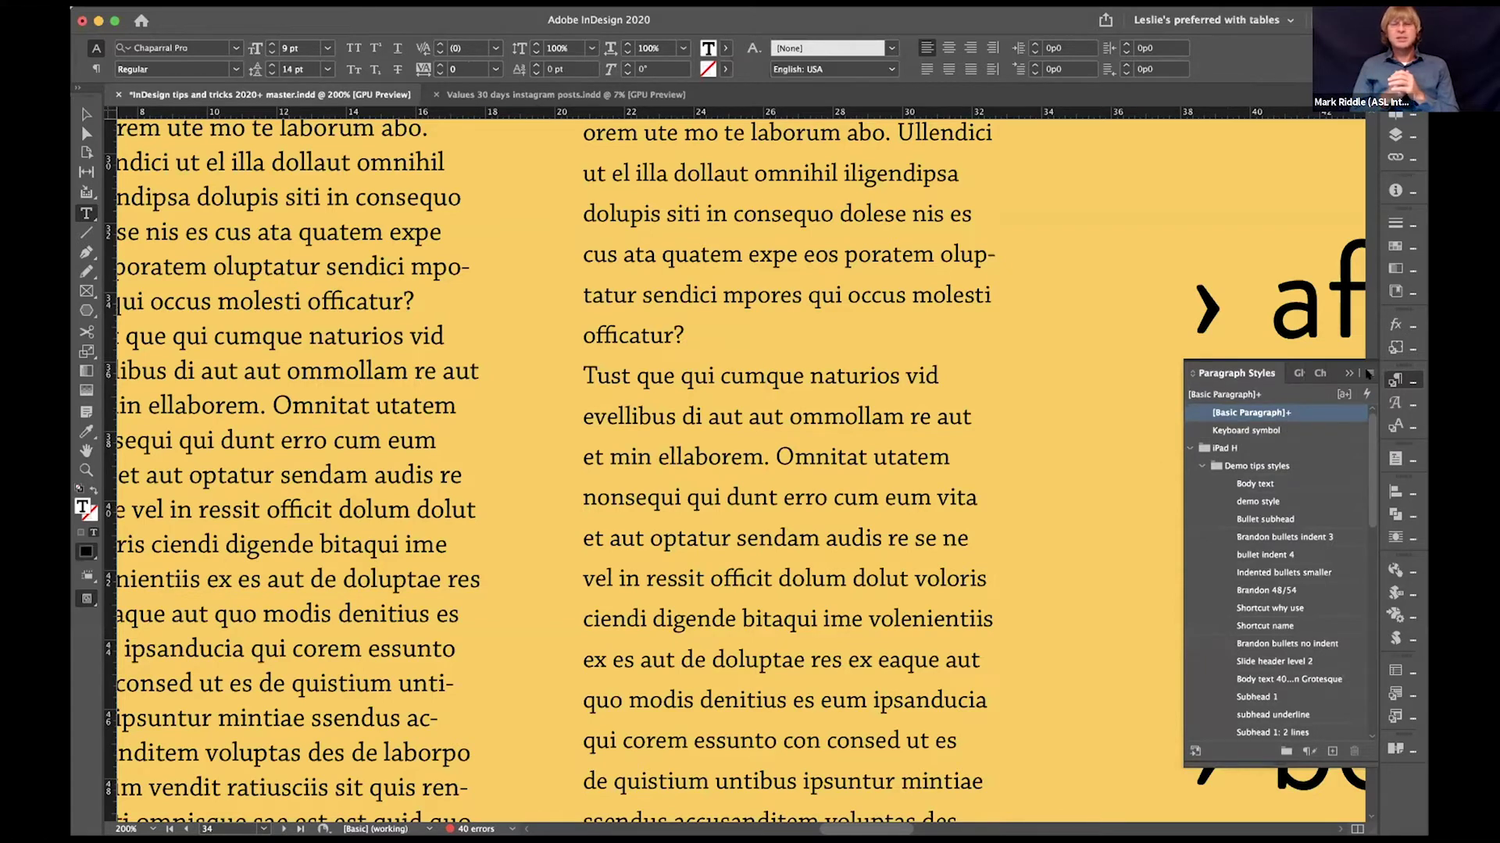
pyautogui.click(1368, 374)
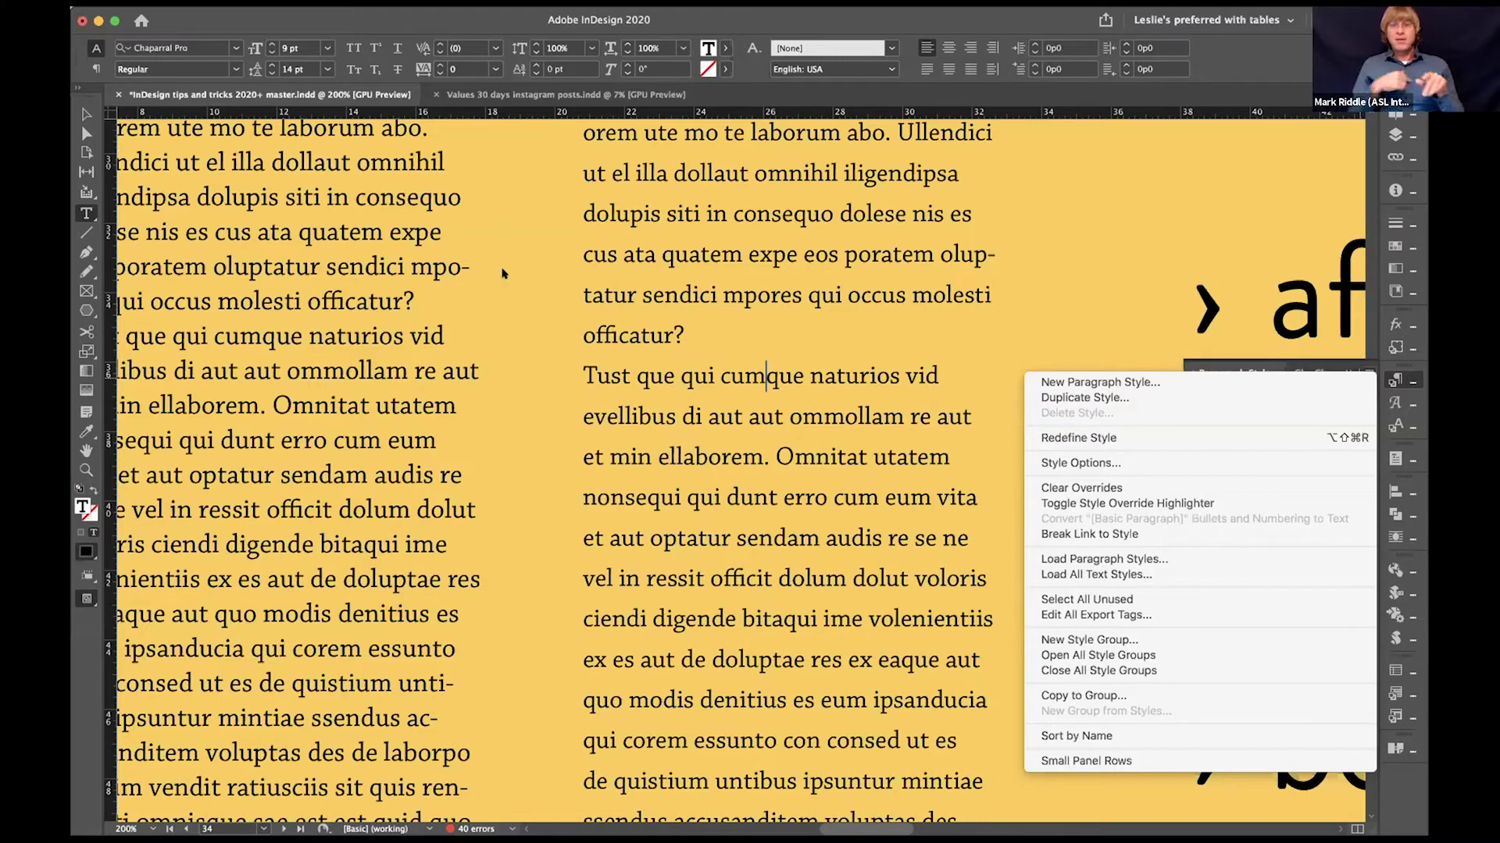
pyautogui.click(1087, 434)
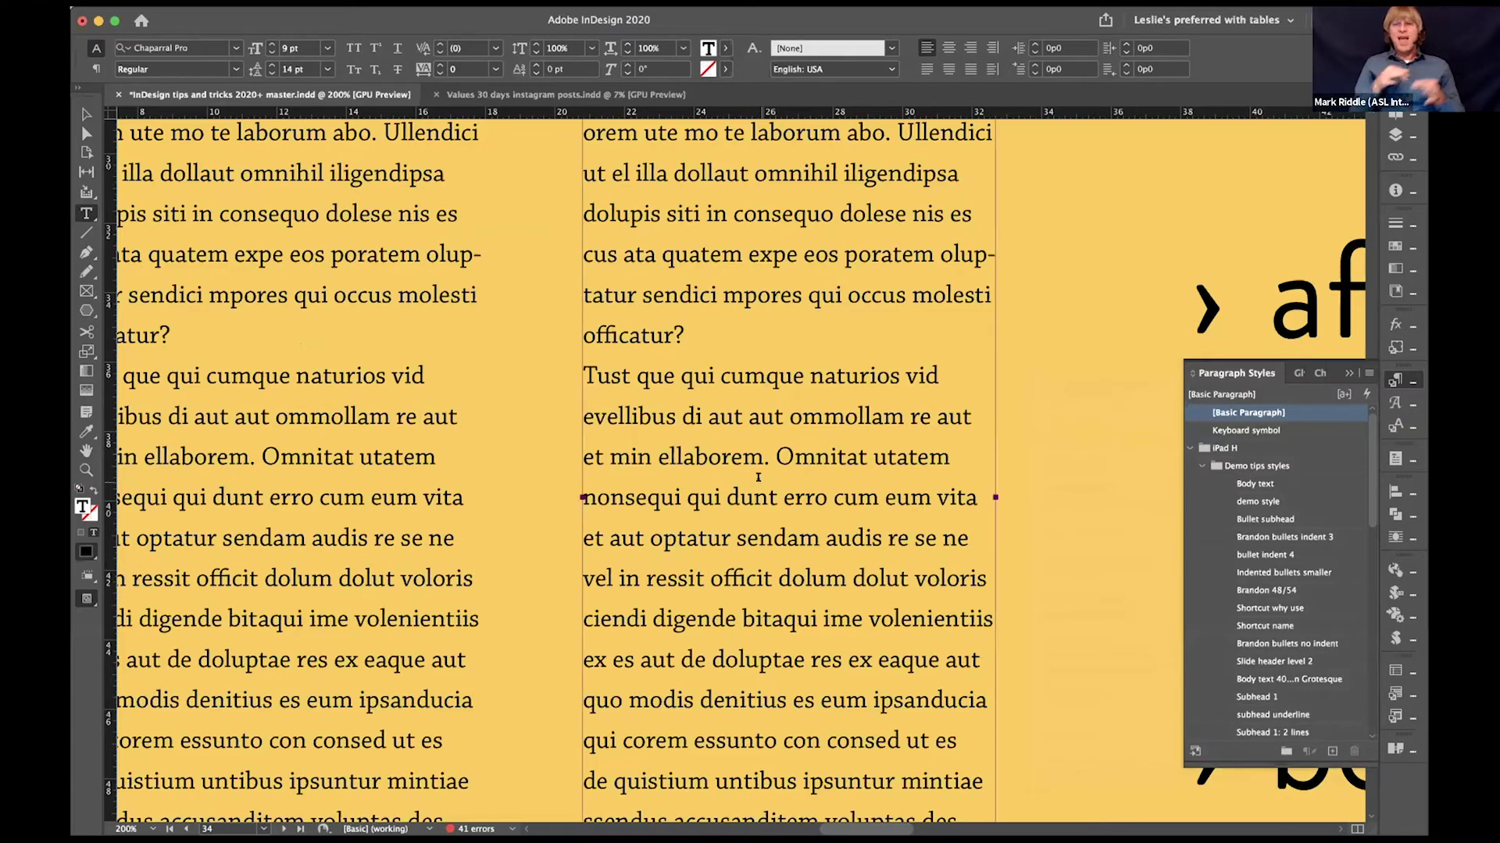
# Step: Undo the style redefinition and the font size change, and delete both sample text frames on page 34
pyautogui.press('super+z')
pyautogui.press('super+a')
pyautogui.click(87, 115)
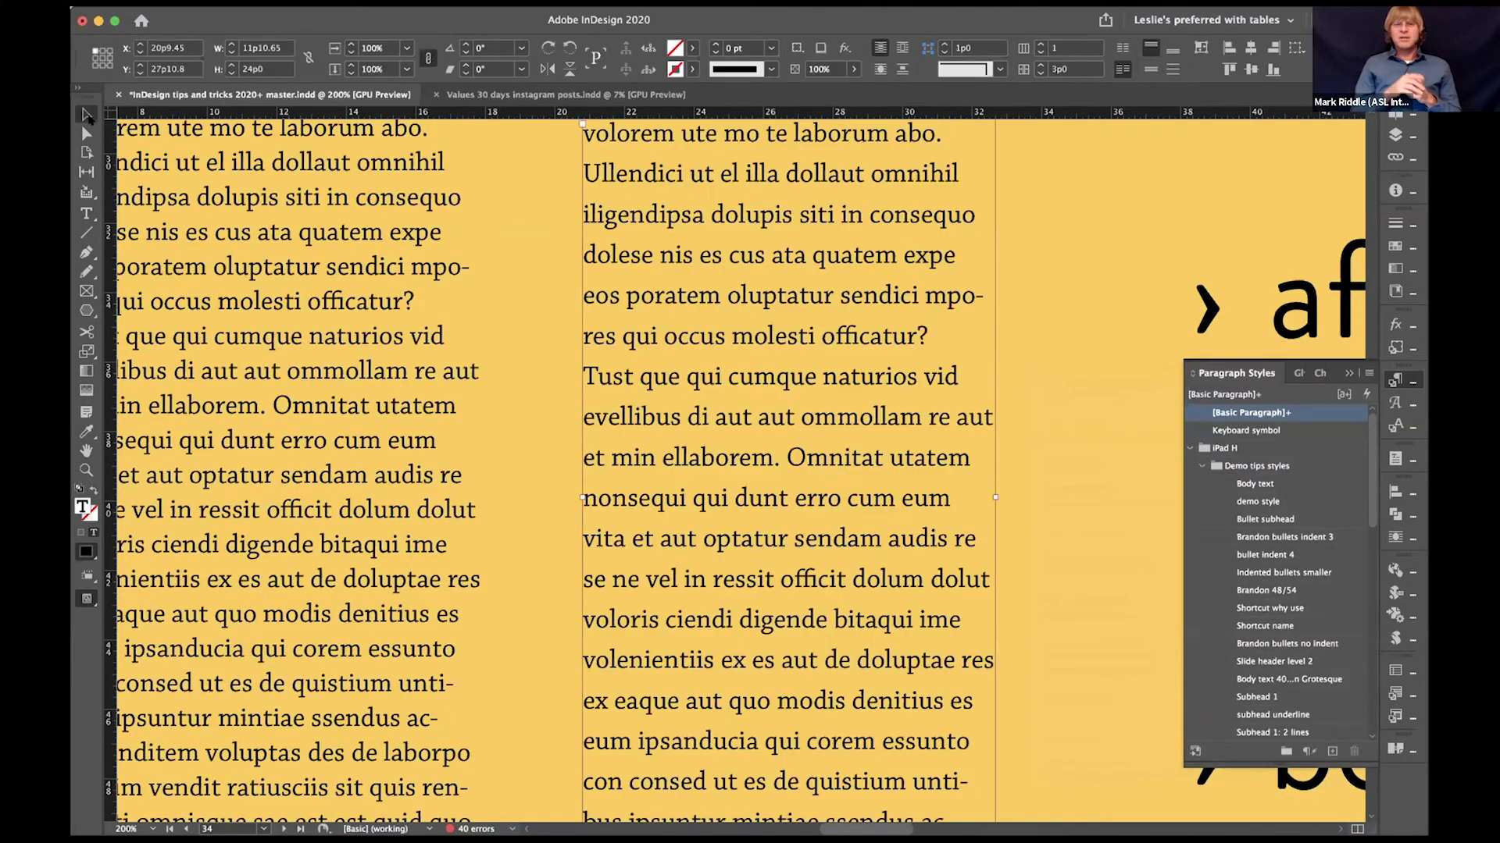
pyautogui.press('super+0')
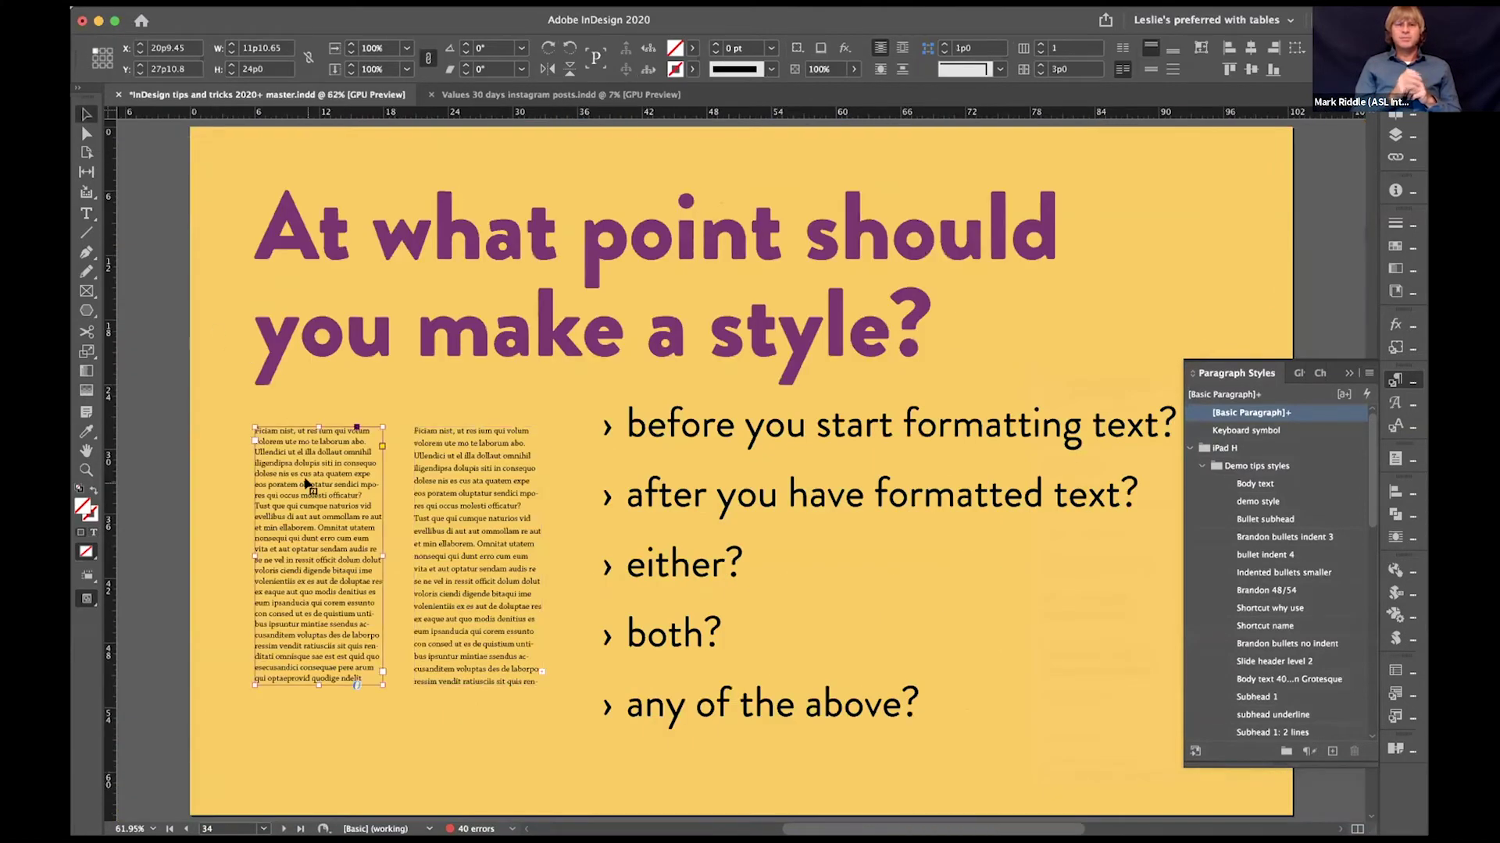
pyautogui.click(424, 490)
pyautogui.press('Delete')
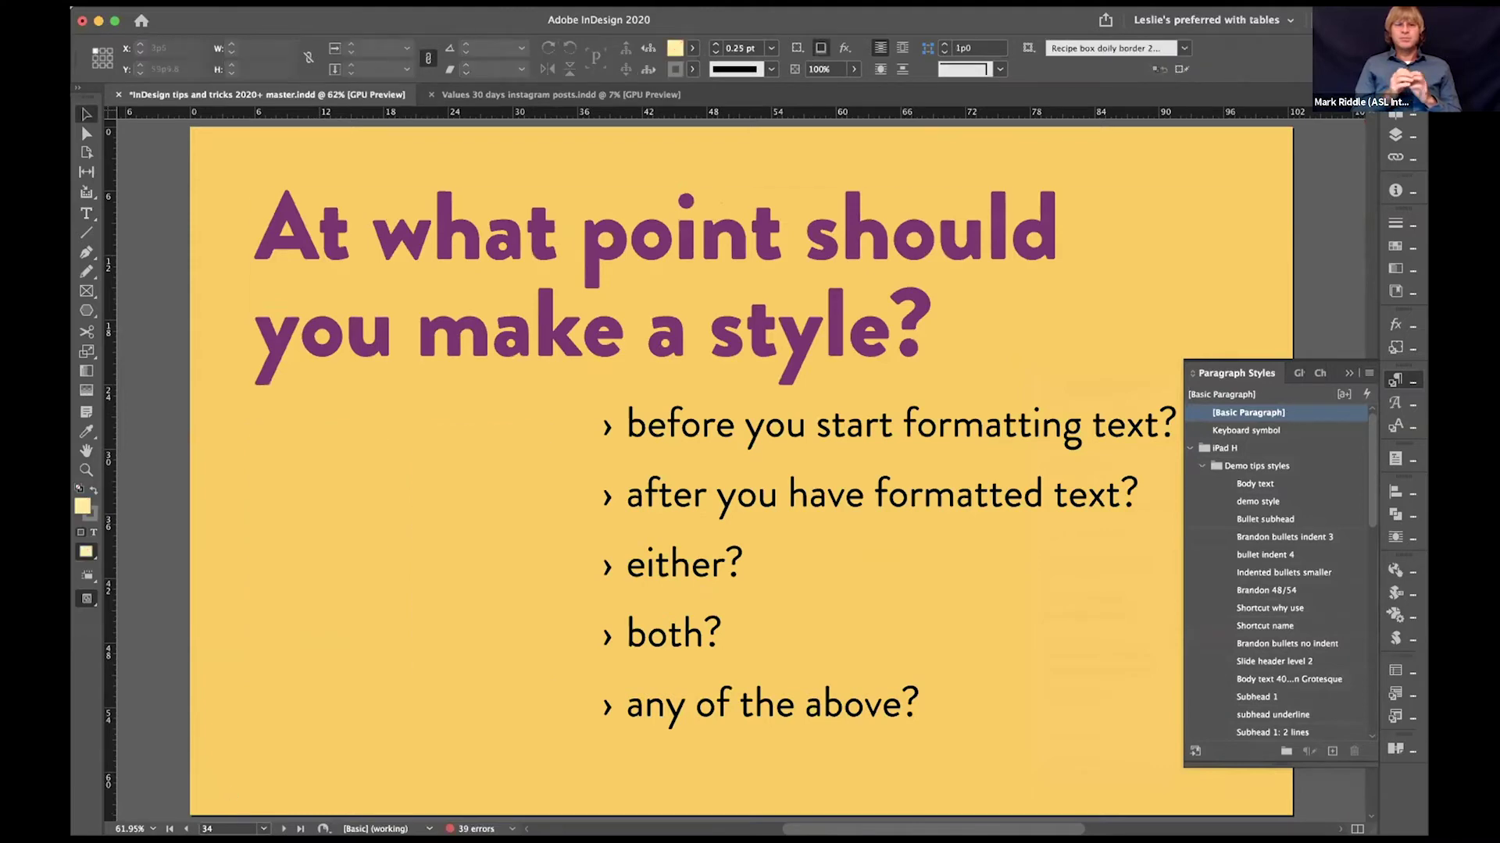
# Step: Advance to the "function enter" column break example on page 37 and show hidden characters
pyautogui.press('pagedown')
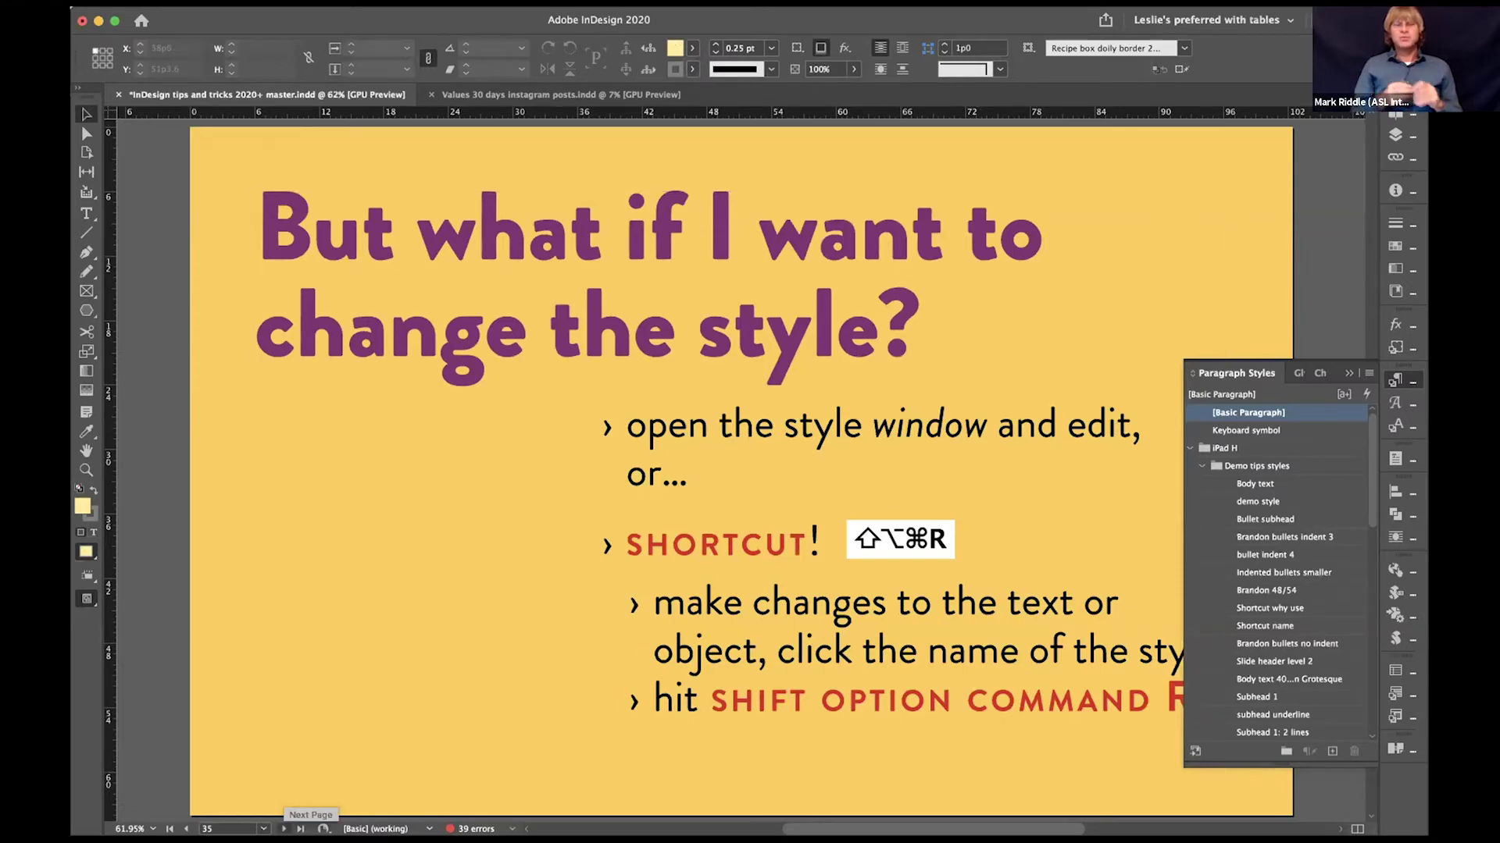
pyautogui.click(284, 828)
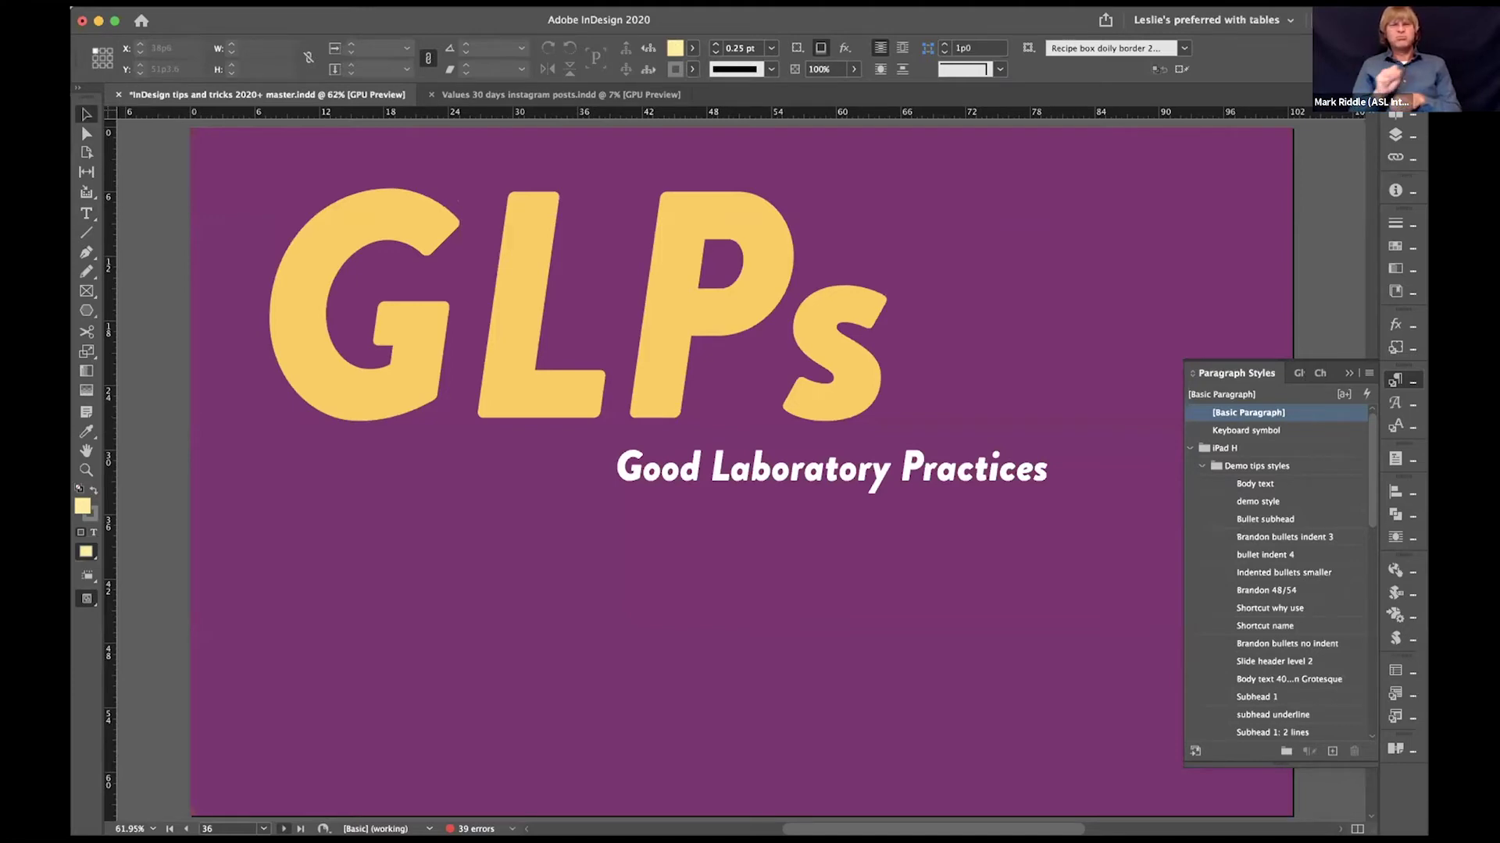
pyautogui.hotkey('shift', 'pagedown')
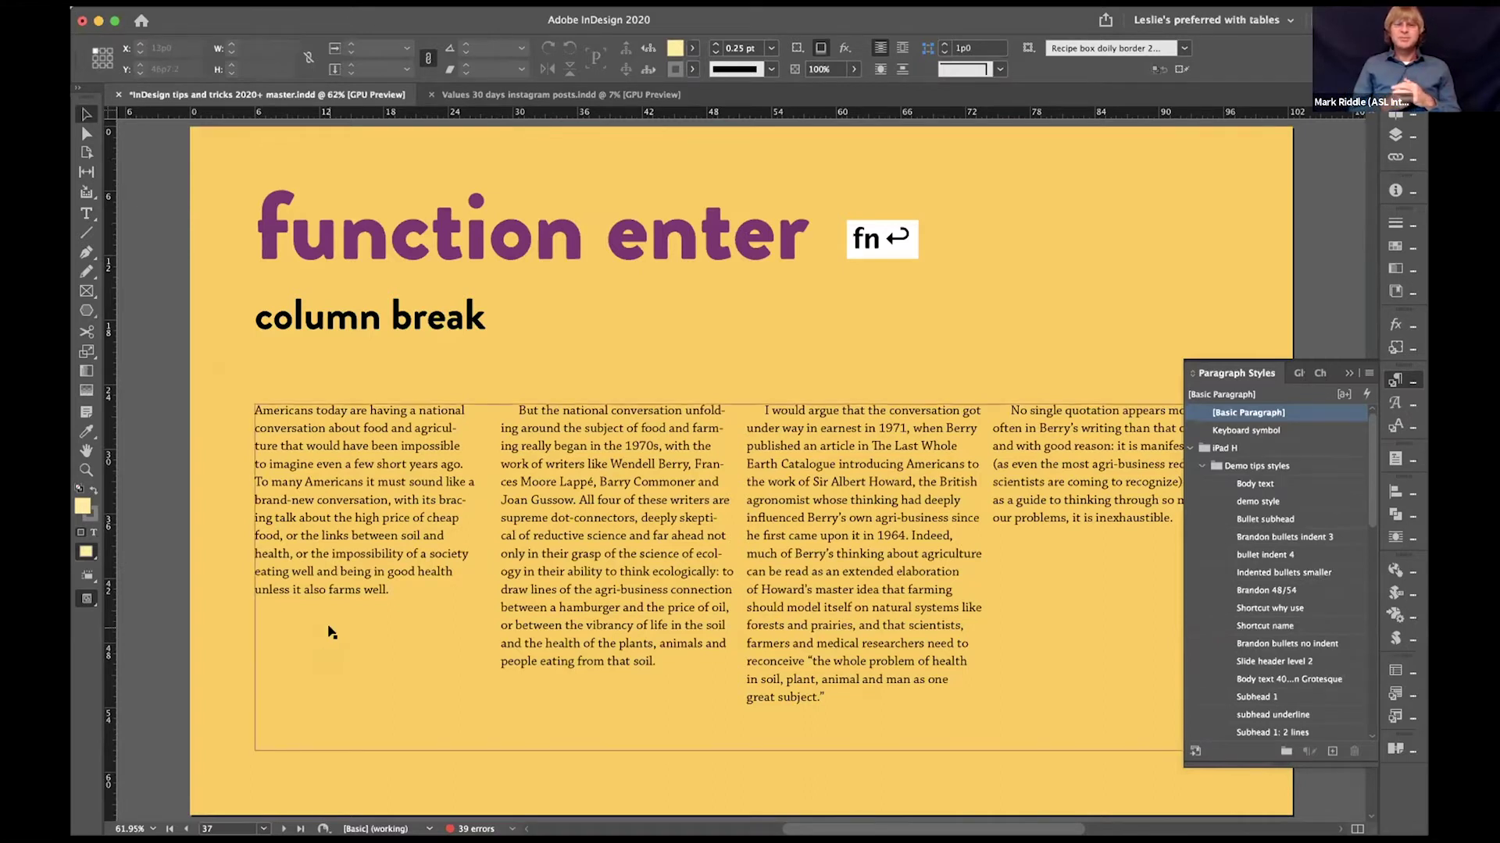
pyautogui.press('super+alt+i')
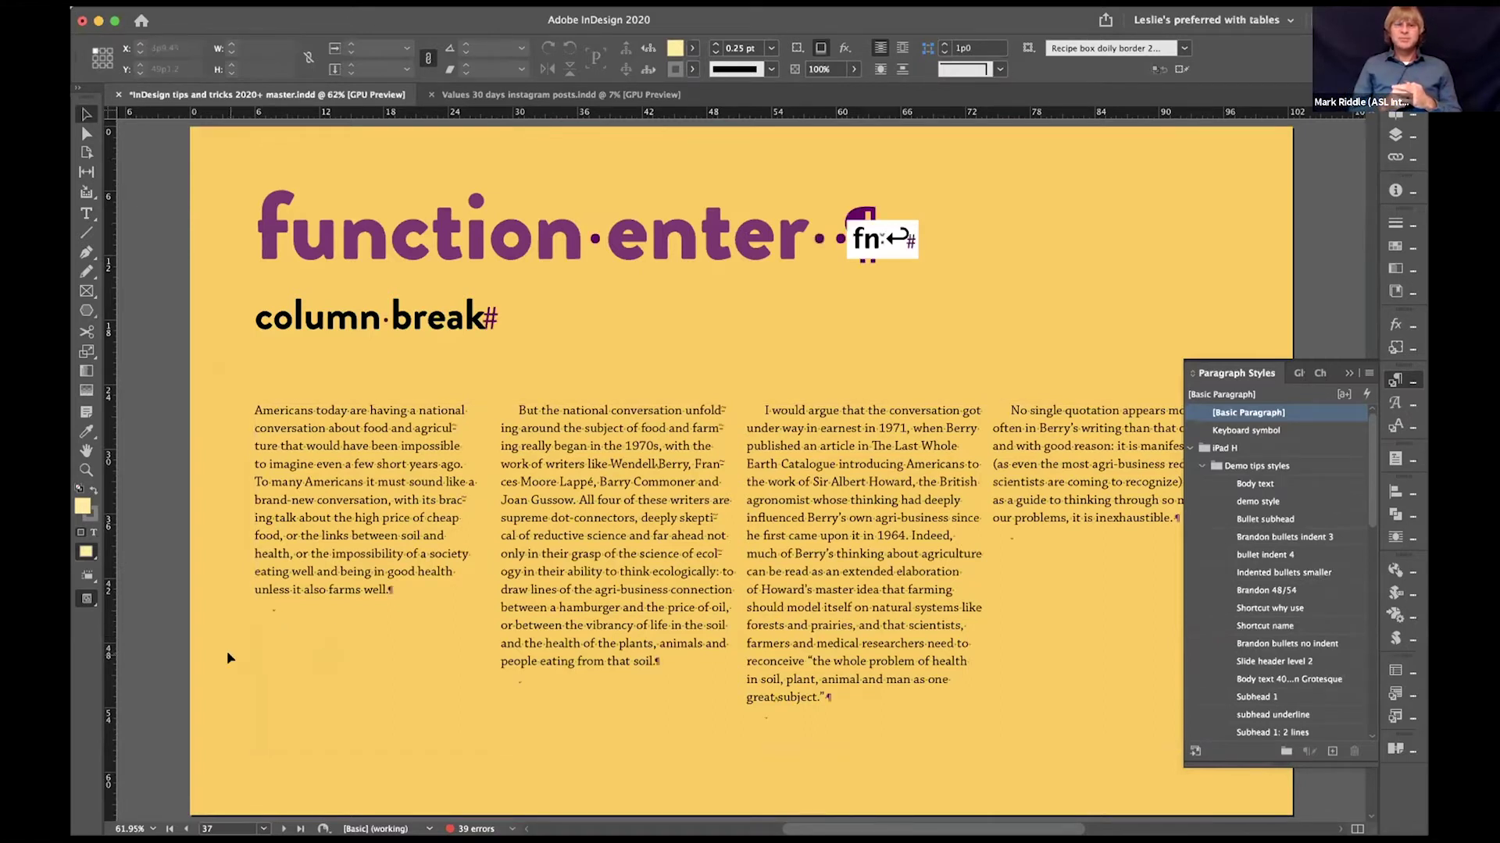
# Step: Remove the column break after the first paragraph and push the second paragraph into the next column with eight empty paragraphs
pyautogui.click(90, 209)
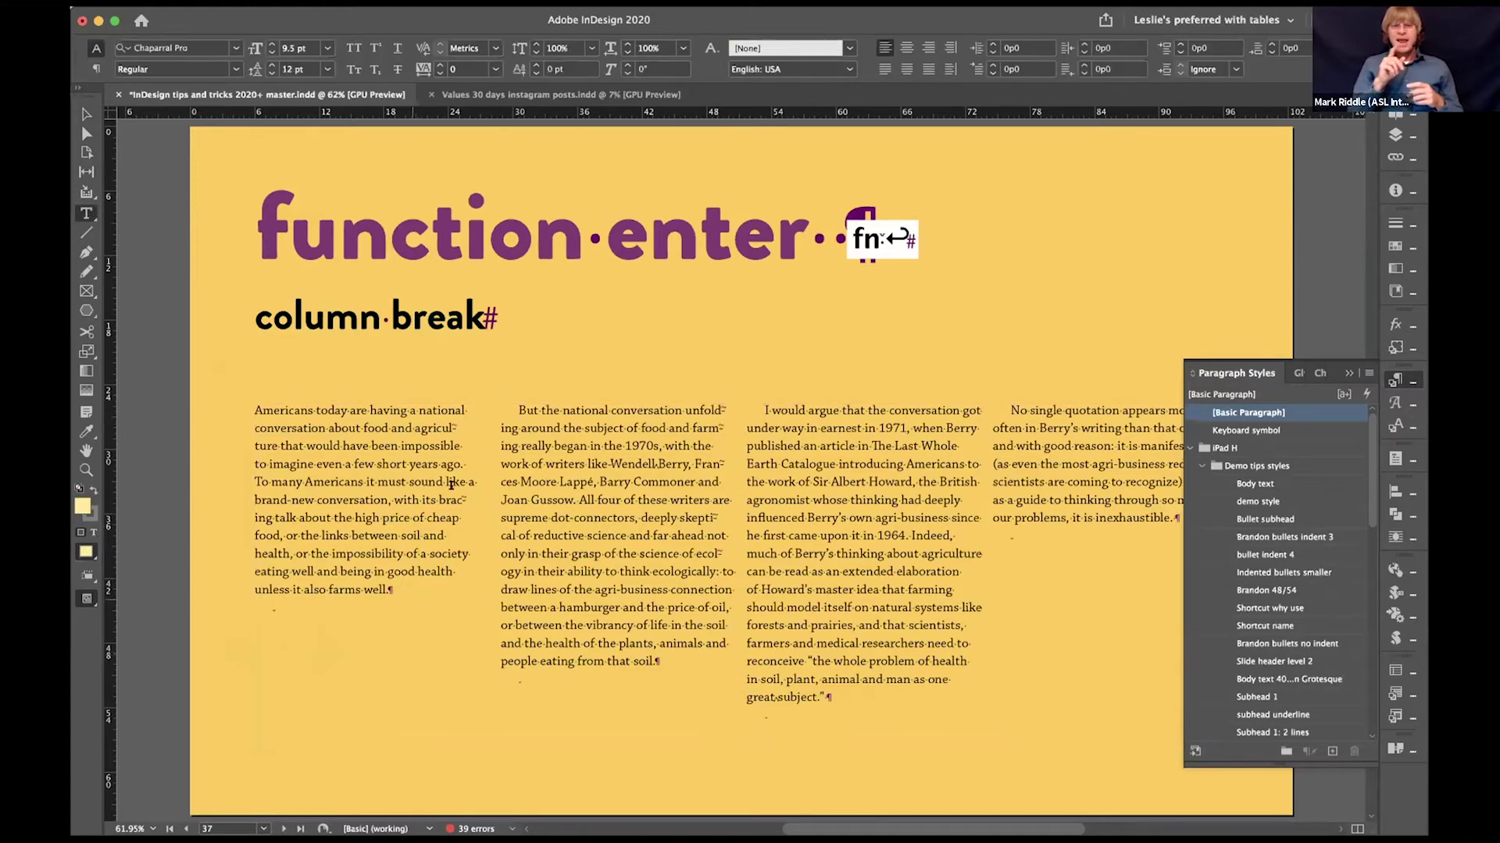
pyautogui.click(298, 619)
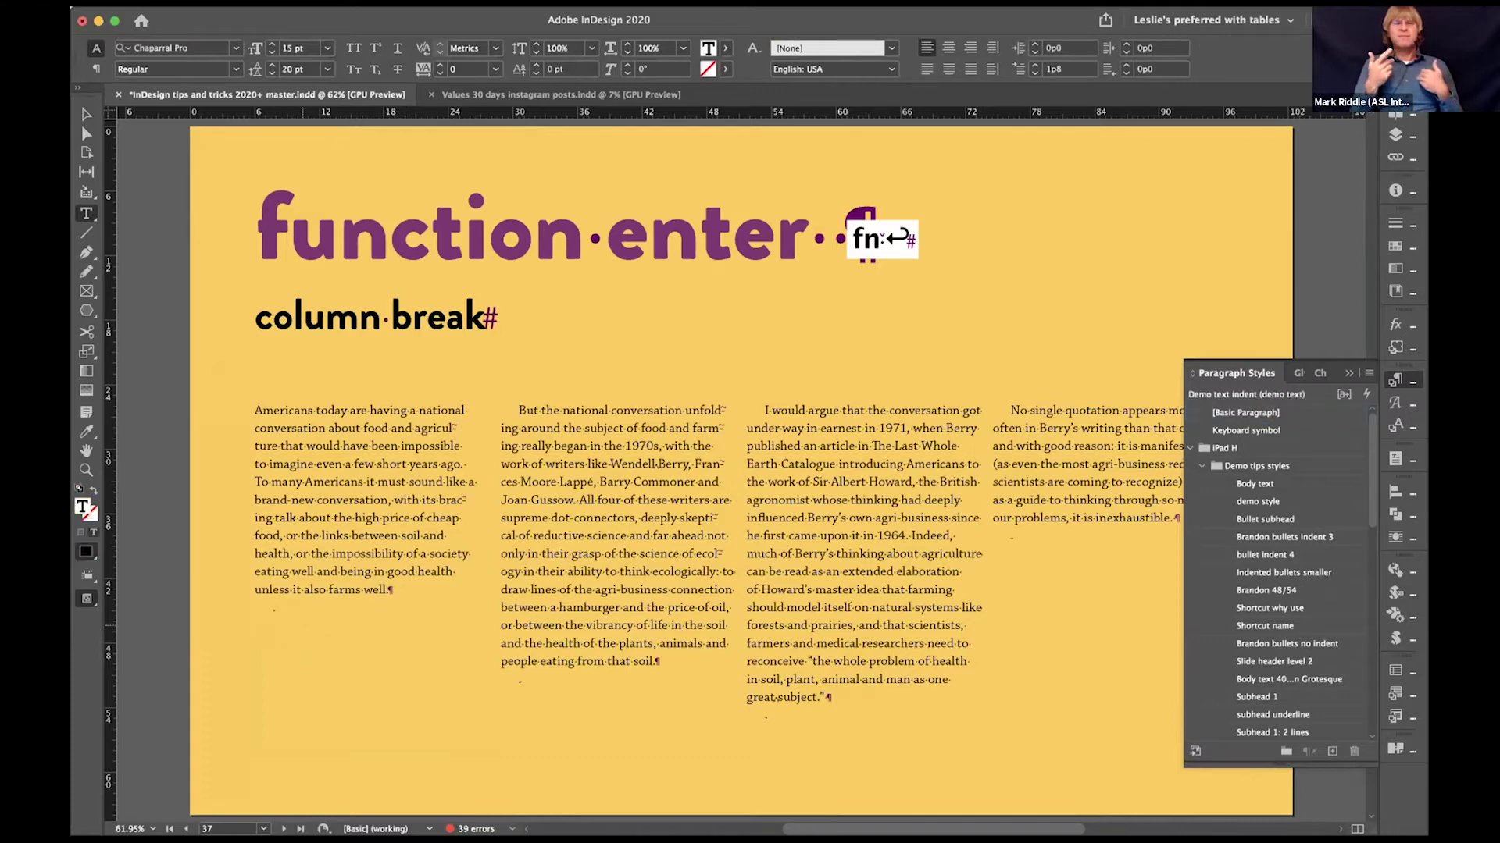
pyautogui.press('BackSpace')
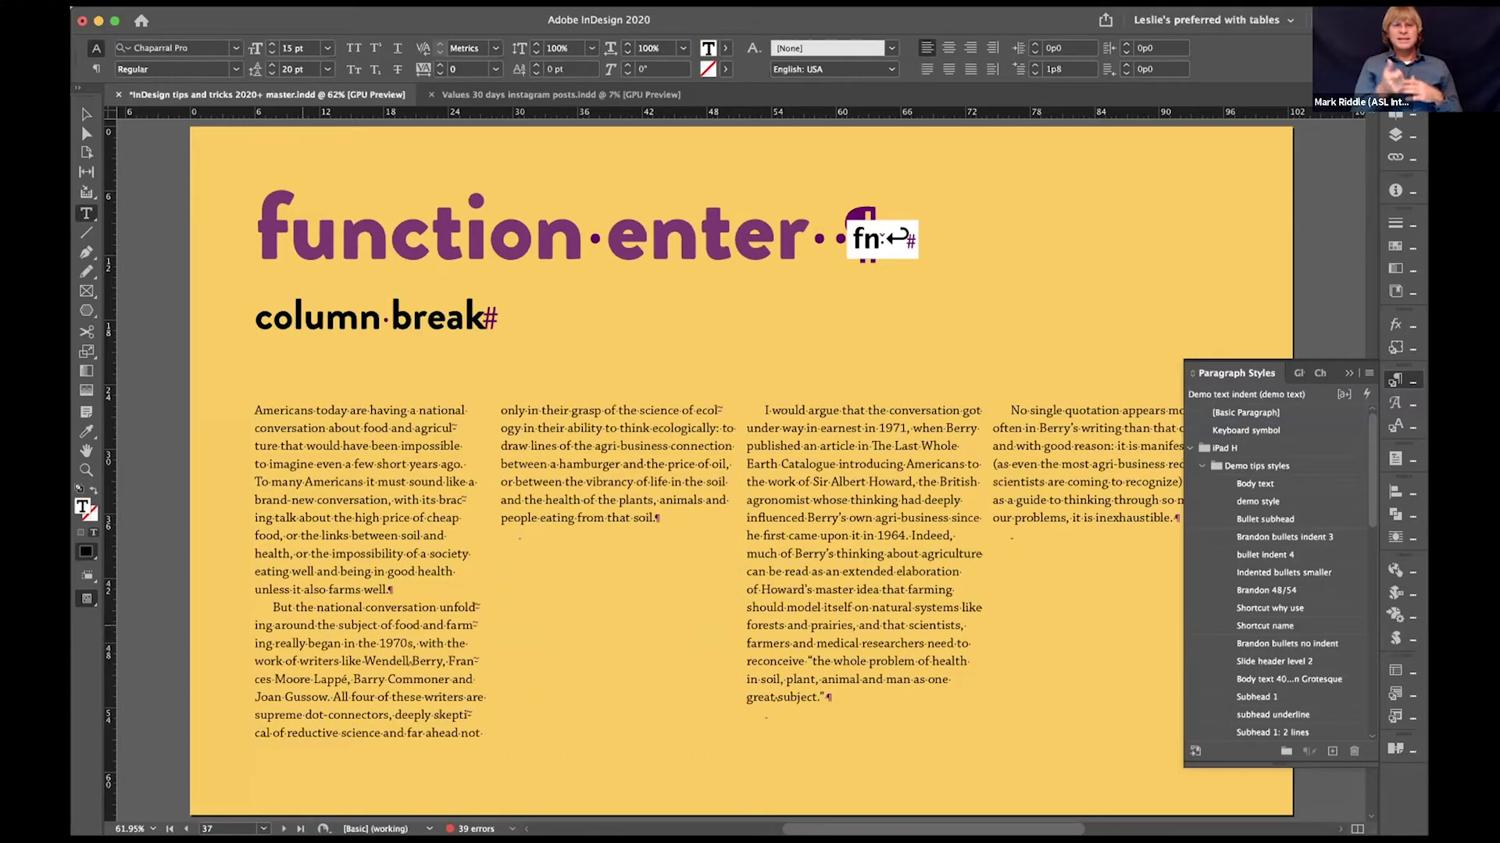
pyautogui.press('Return')
pyautogui.press('Return')
pyautogui.press('Return')
pyautogui.press('Return')
pyautogui.press('Return')
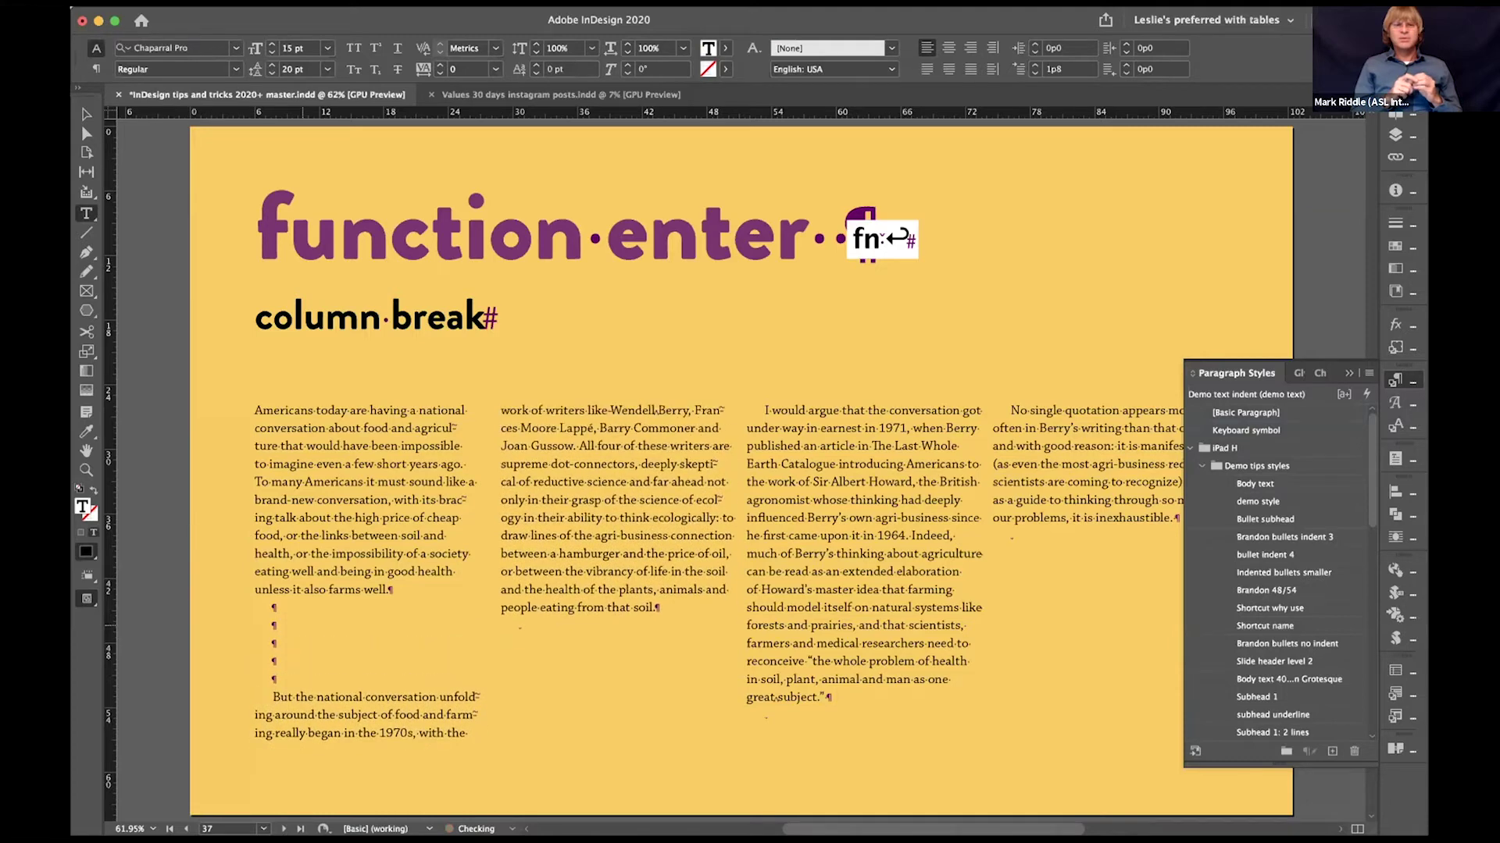
pyautogui.press('Return')
pyautogui.press('Return')
pyautogui.press('Return')
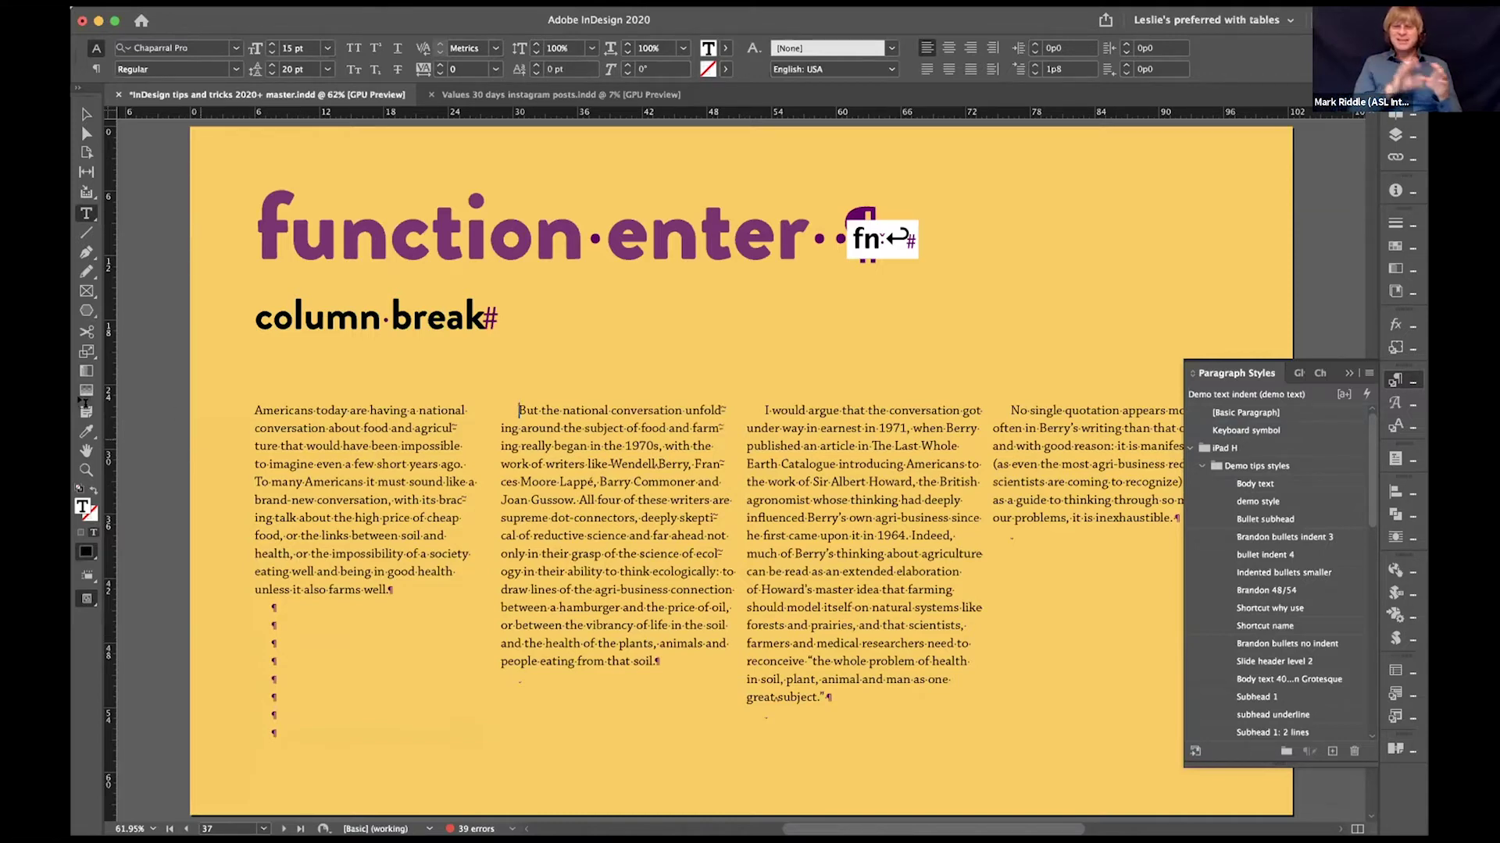
# Step: Increase the body text frame to five columns and undo the change
pyautogui.click(86, 113)
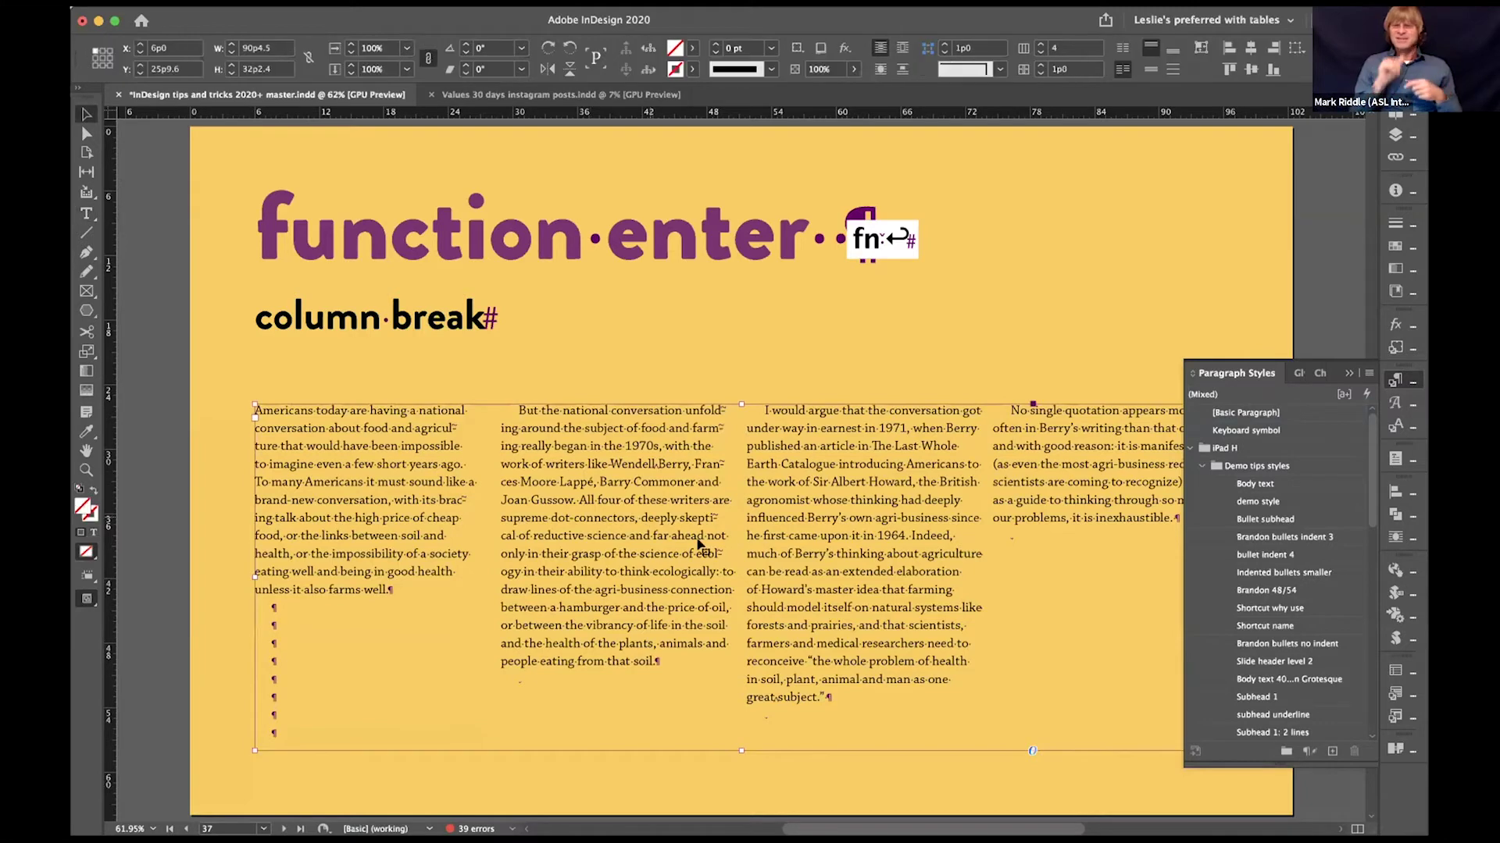
pyautogui.click(1040, 44)
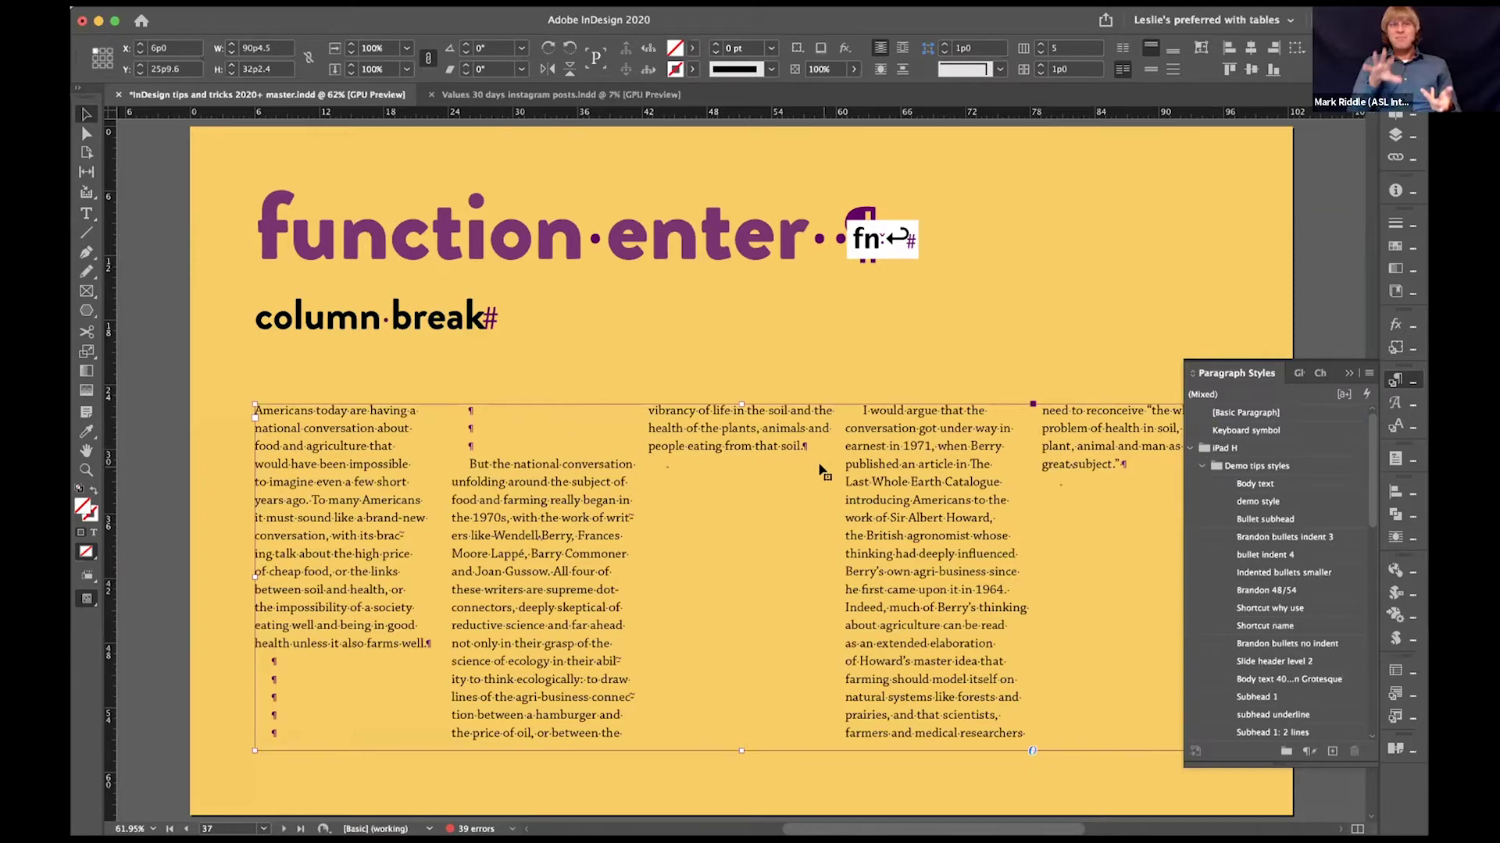
pyautogui.press('super+z')
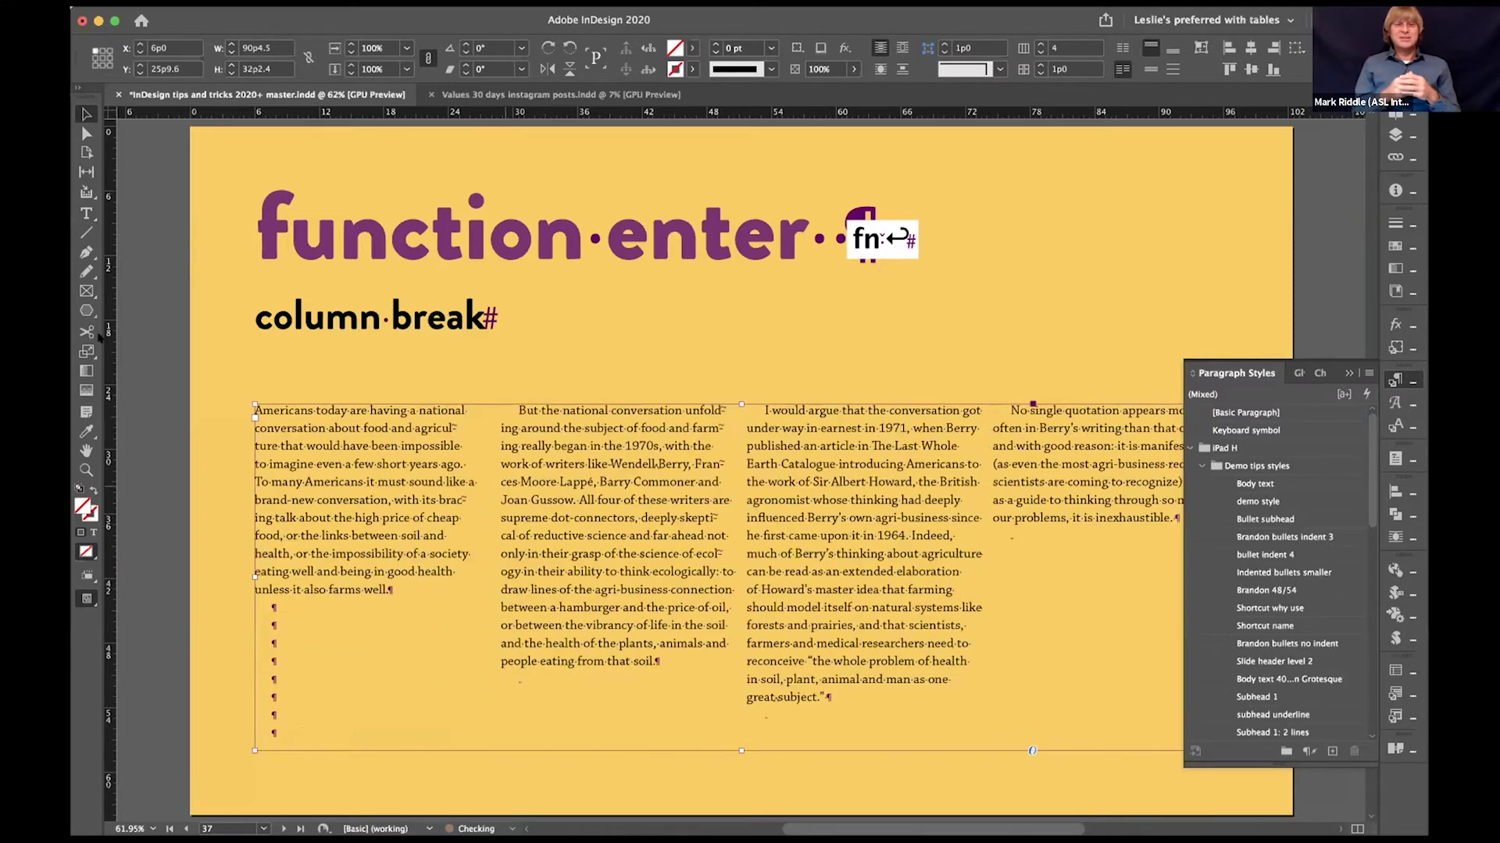
# Step: Delete the empty paragraphs after the first paragraph and insert a column break before "But the national conversation"
pyautogui.press('t')
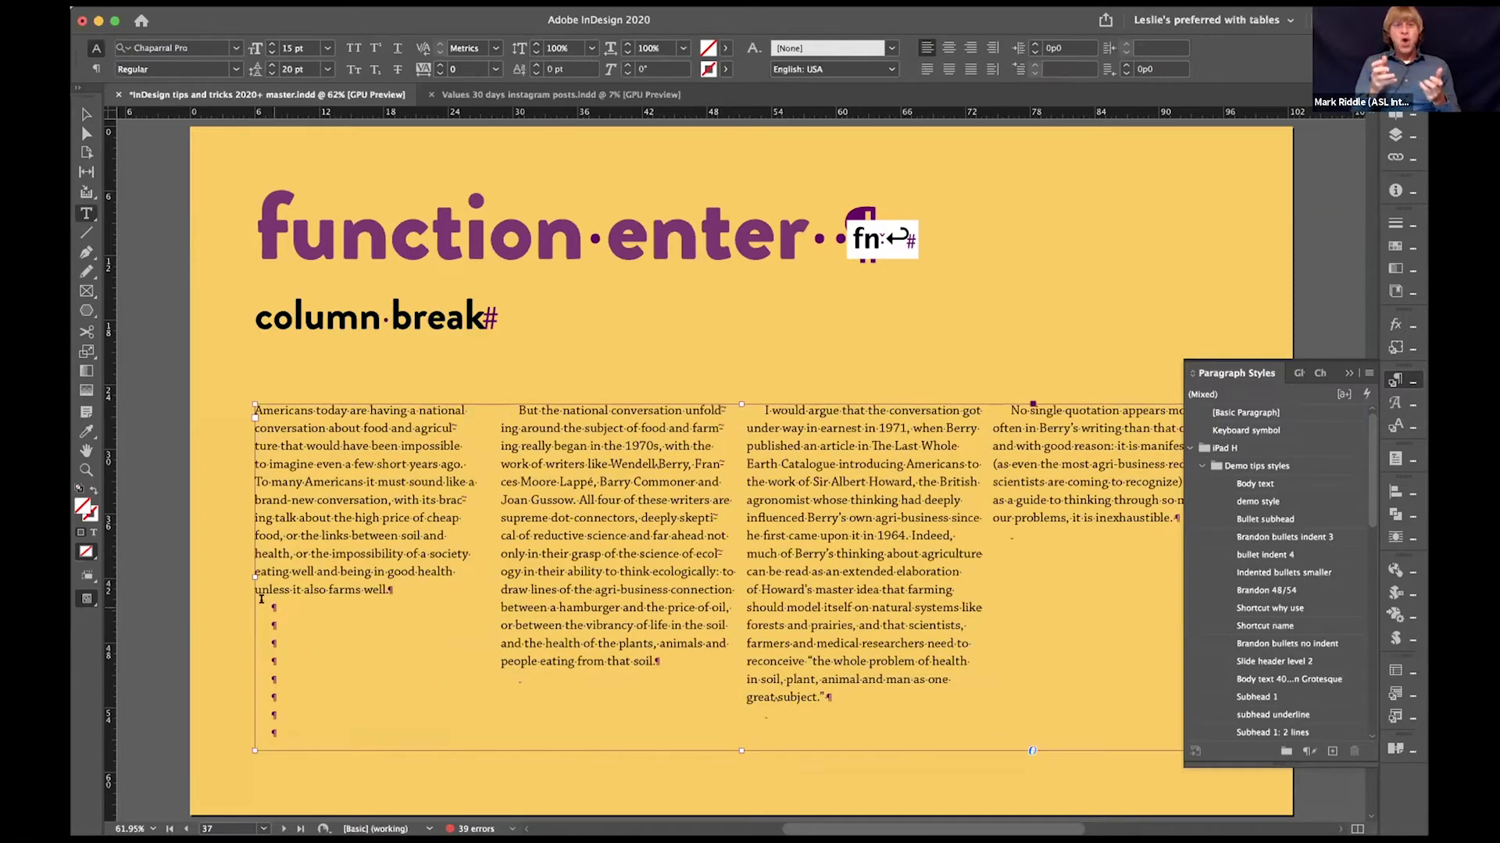
pyautogui.moveTo(261, 600); pyautogui.dragTo(284, 742)
pyautogui.press('BackSpace')
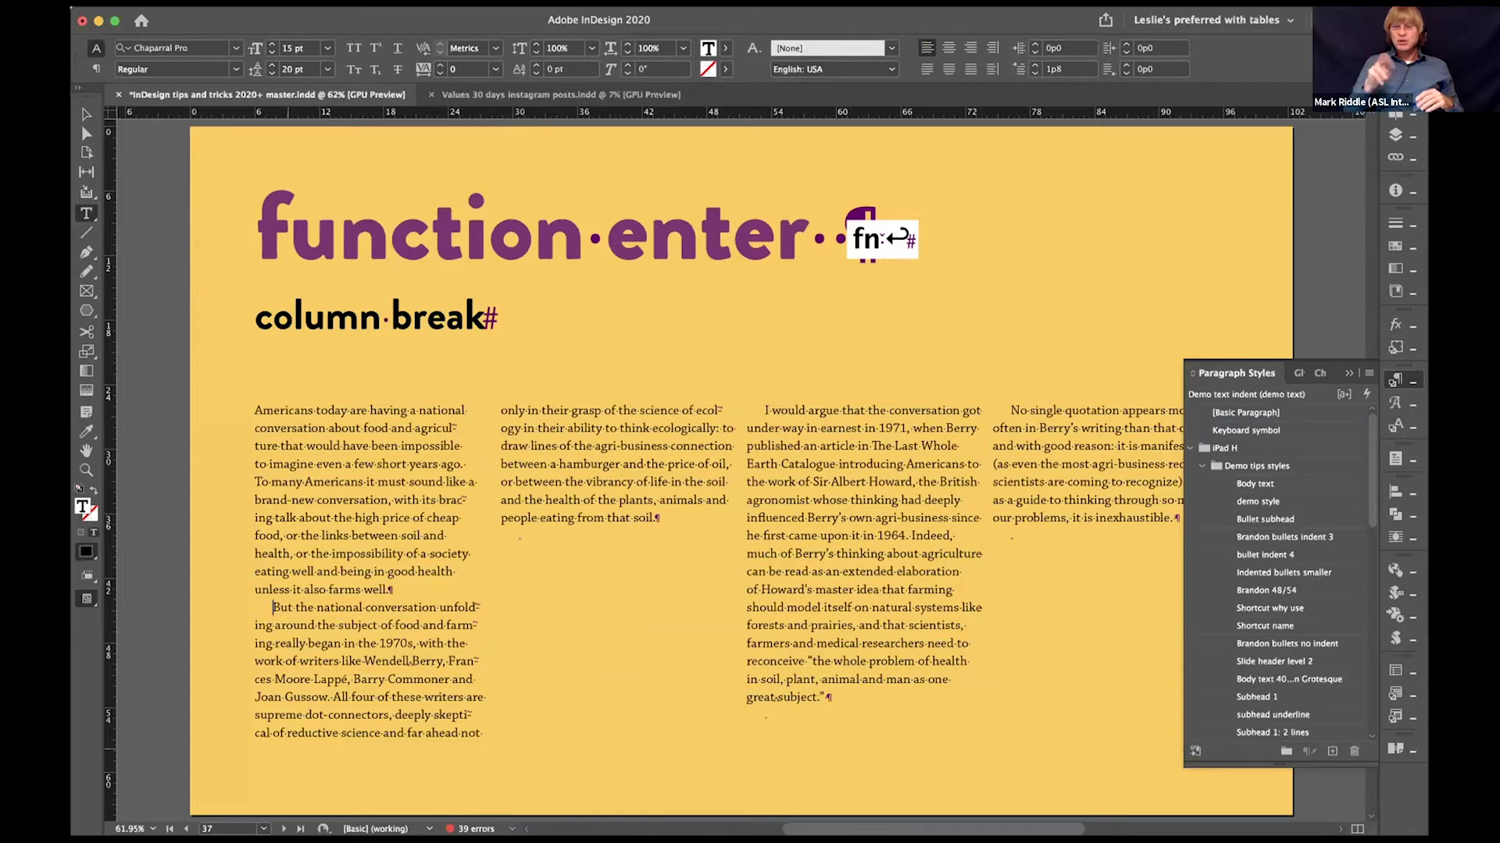
pyautogui.press('KP_Enter')
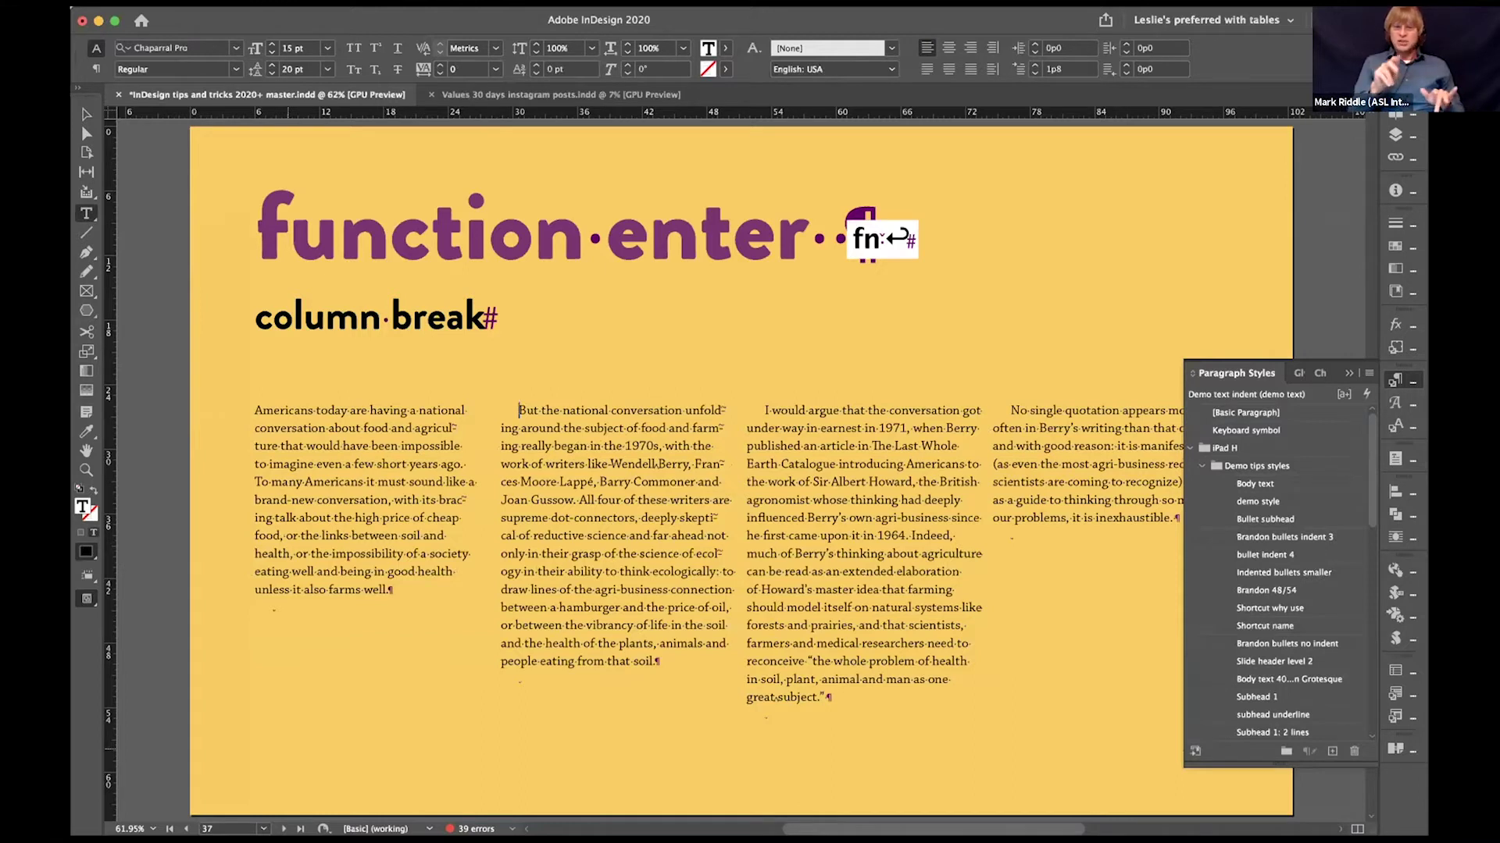
# Step: Advance to the "non-breaking space" slide on page 38 and hide the hidden characters
pyautogui.click(86, 114)
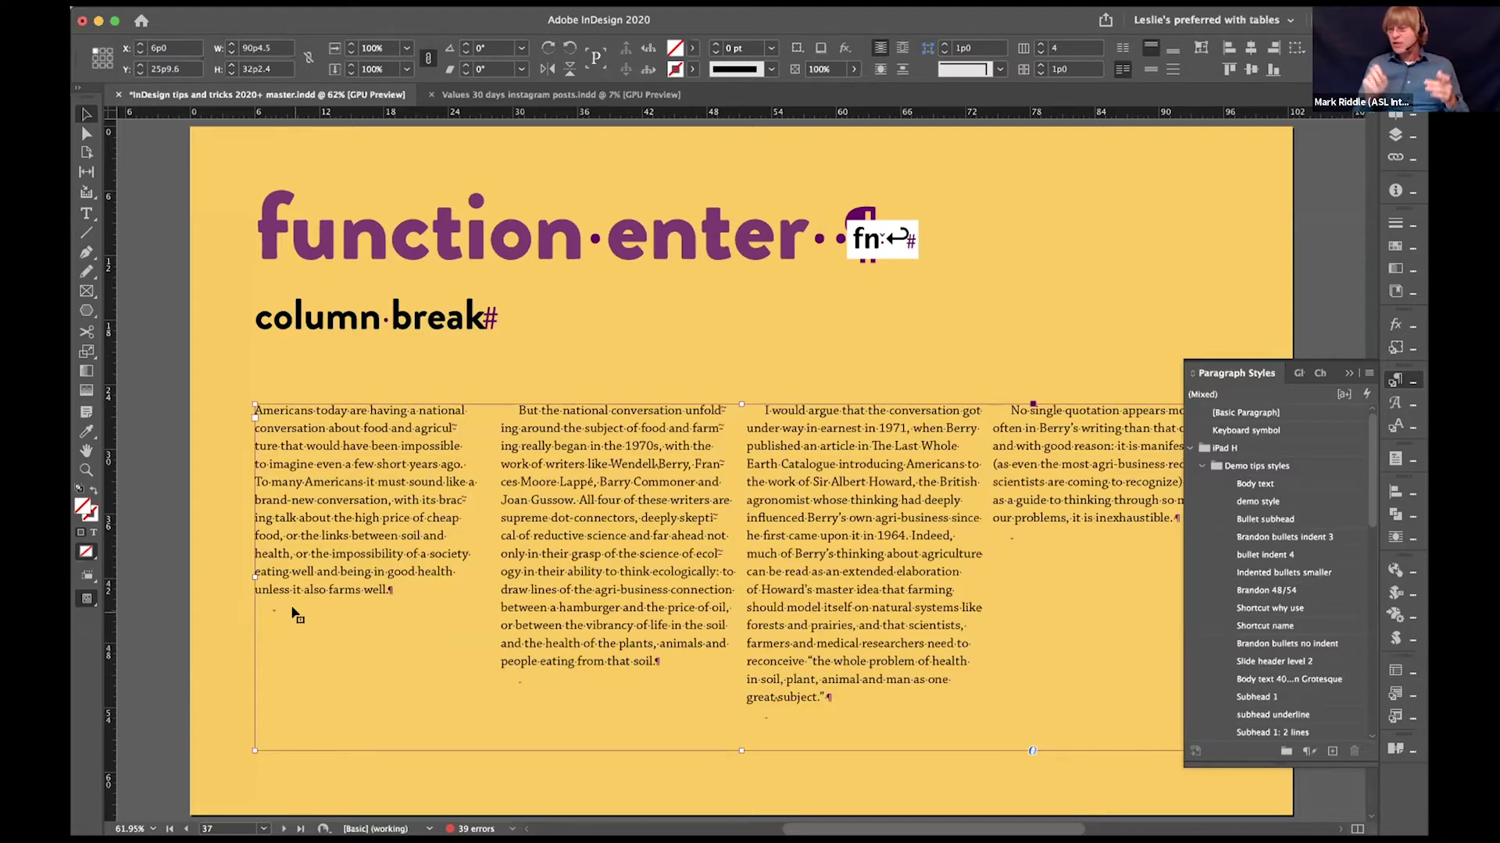
pyautogui.click(283, 828)
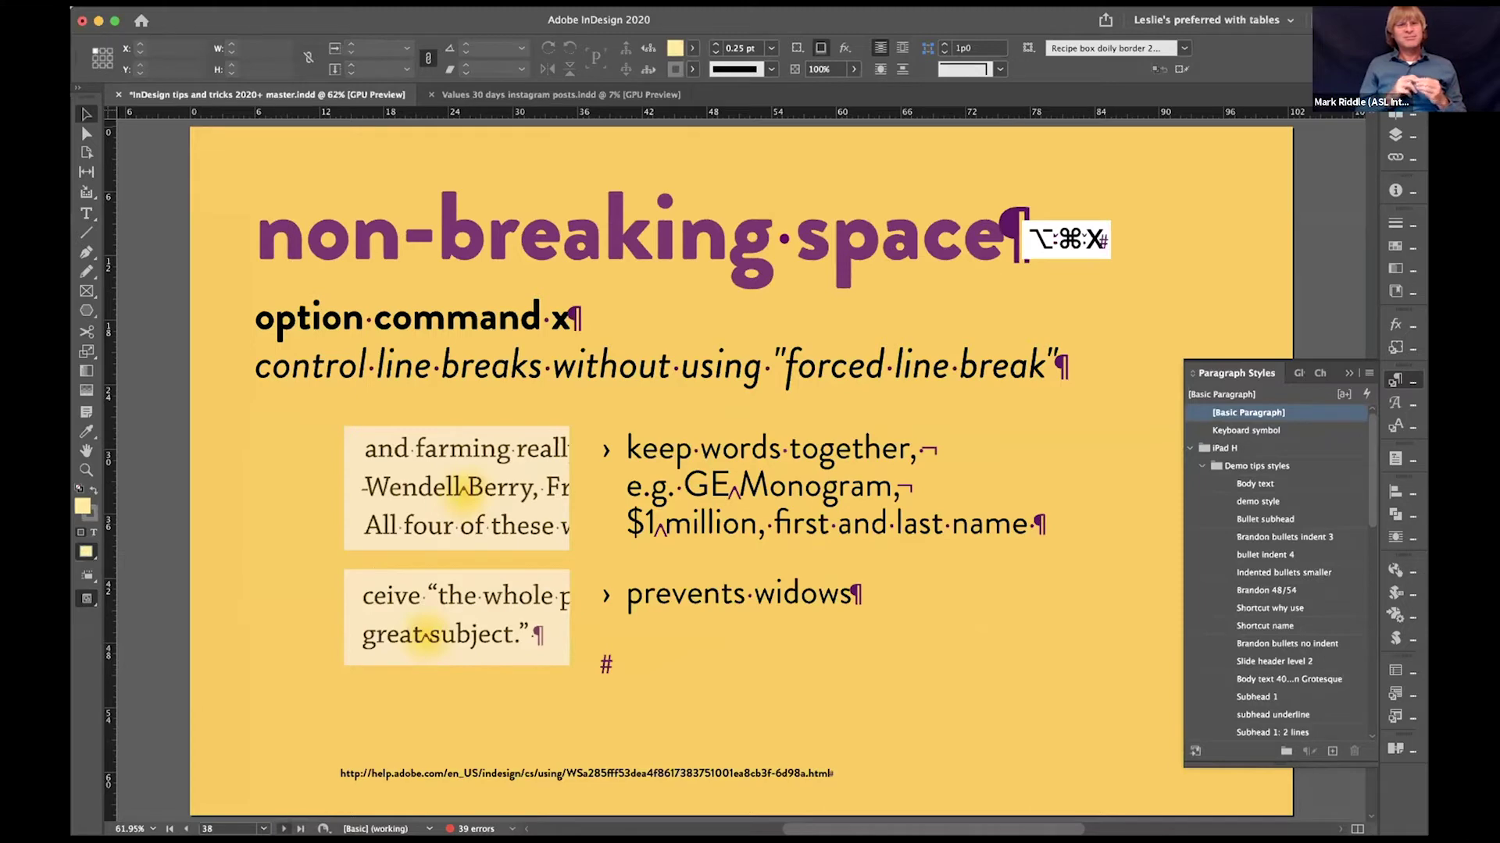
pyautogui.press('alt+super+i')
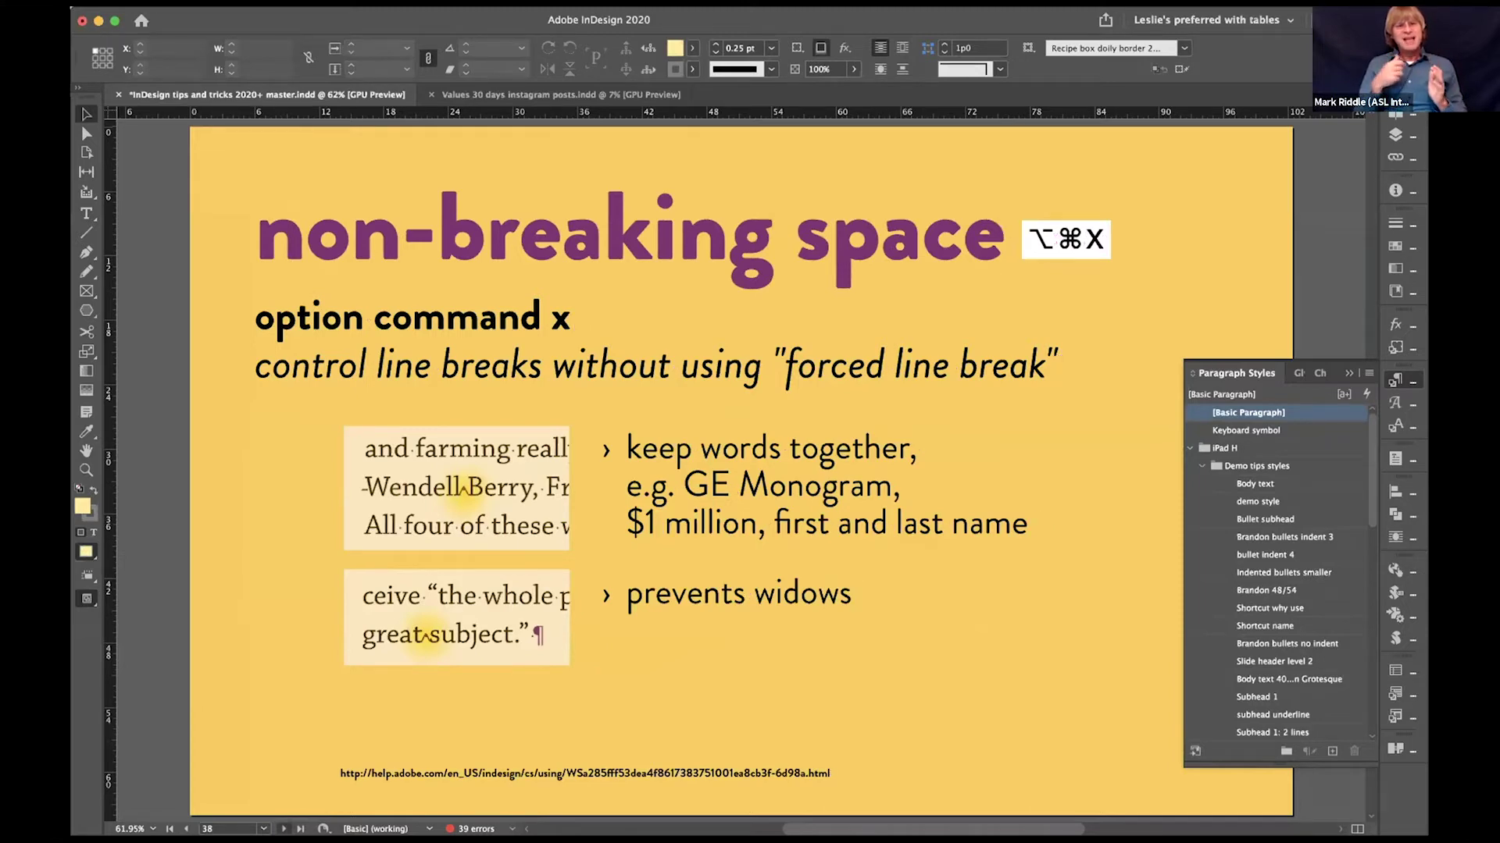
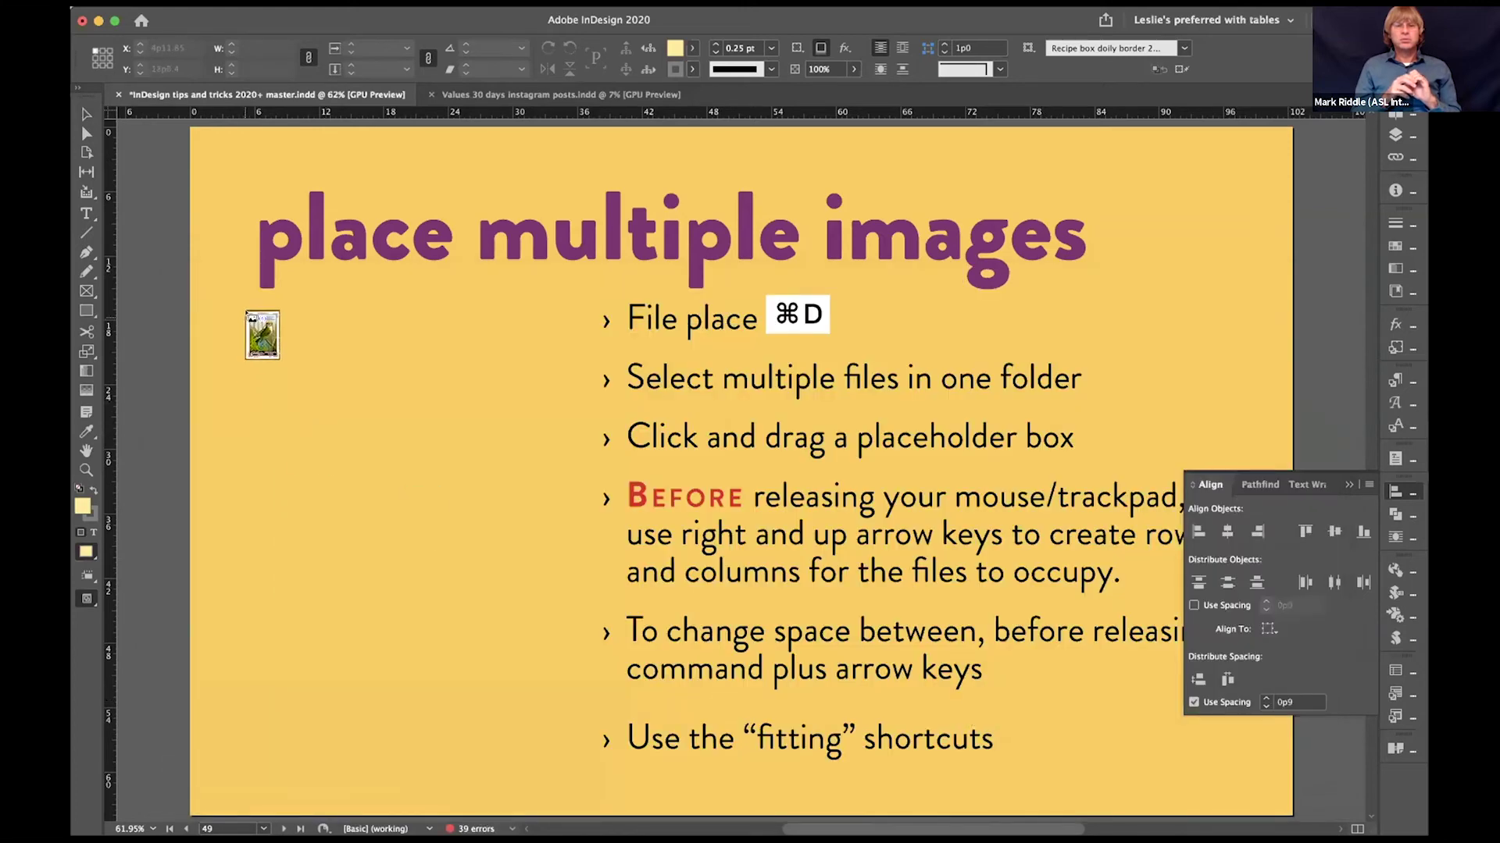
# Step: Place the first two loaded bird images one by one in separately drawn frames and undo both placements
pyautogui.moveTo(347, 450); pyautogui.dragTo(255, 312)
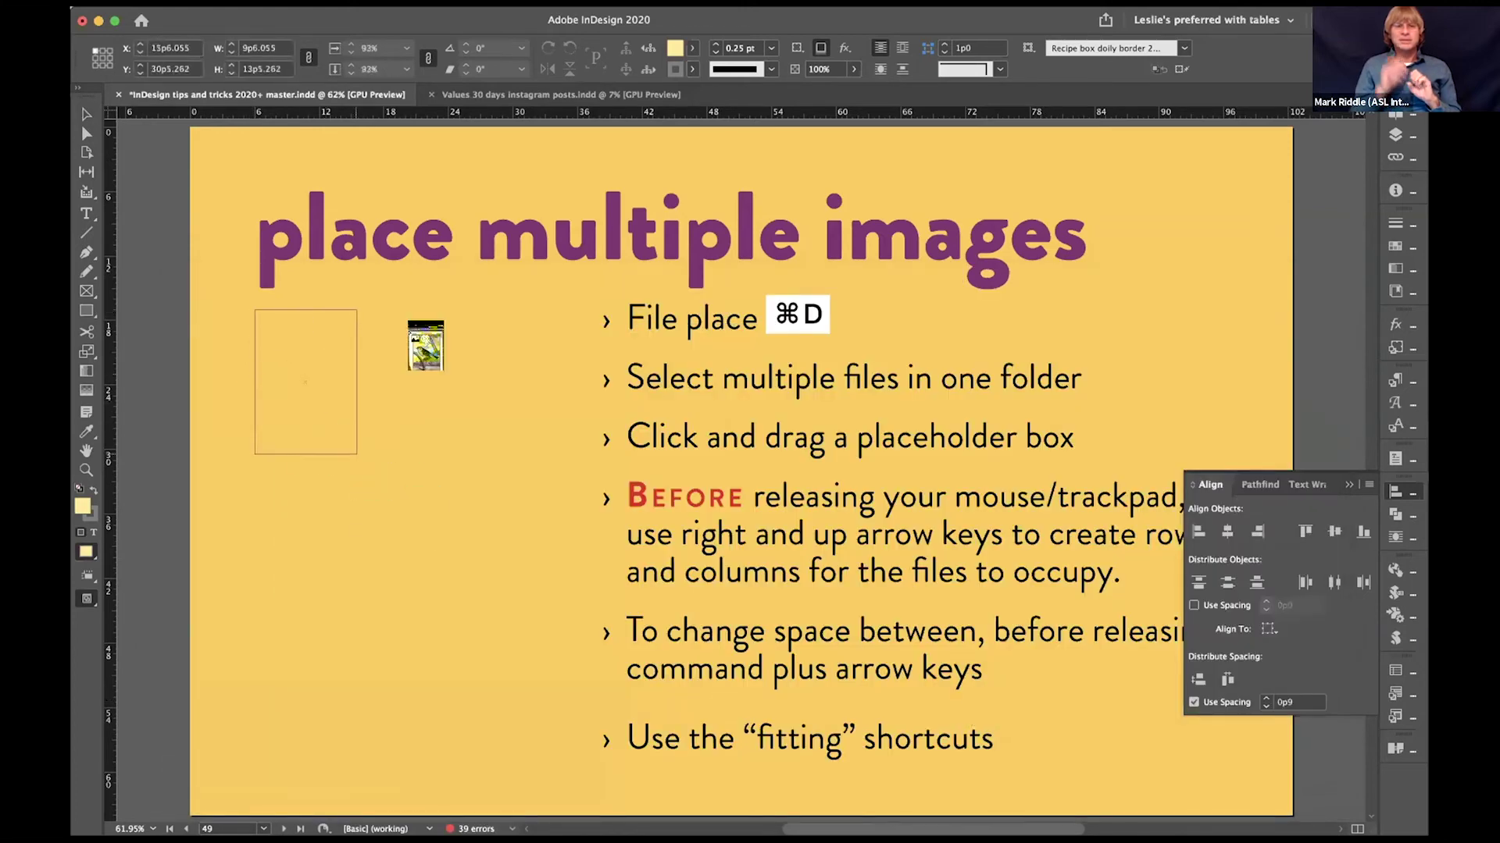
pyautogui.moveTo(380, 310); pyautogui.dragTo(473, 438)
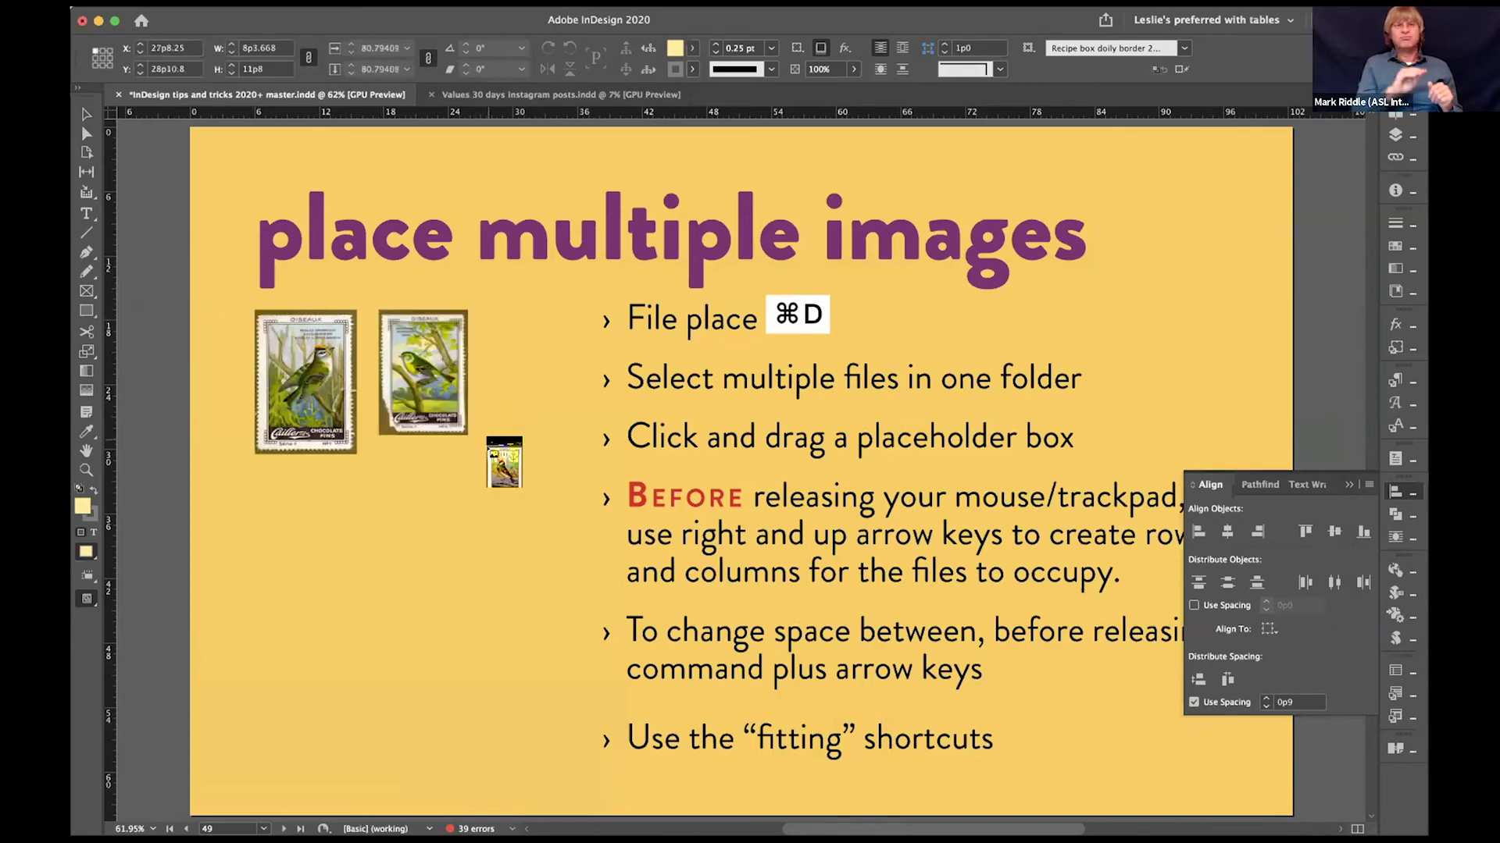
pyautogui.press('super+z')
pyautogui.press('super+z')
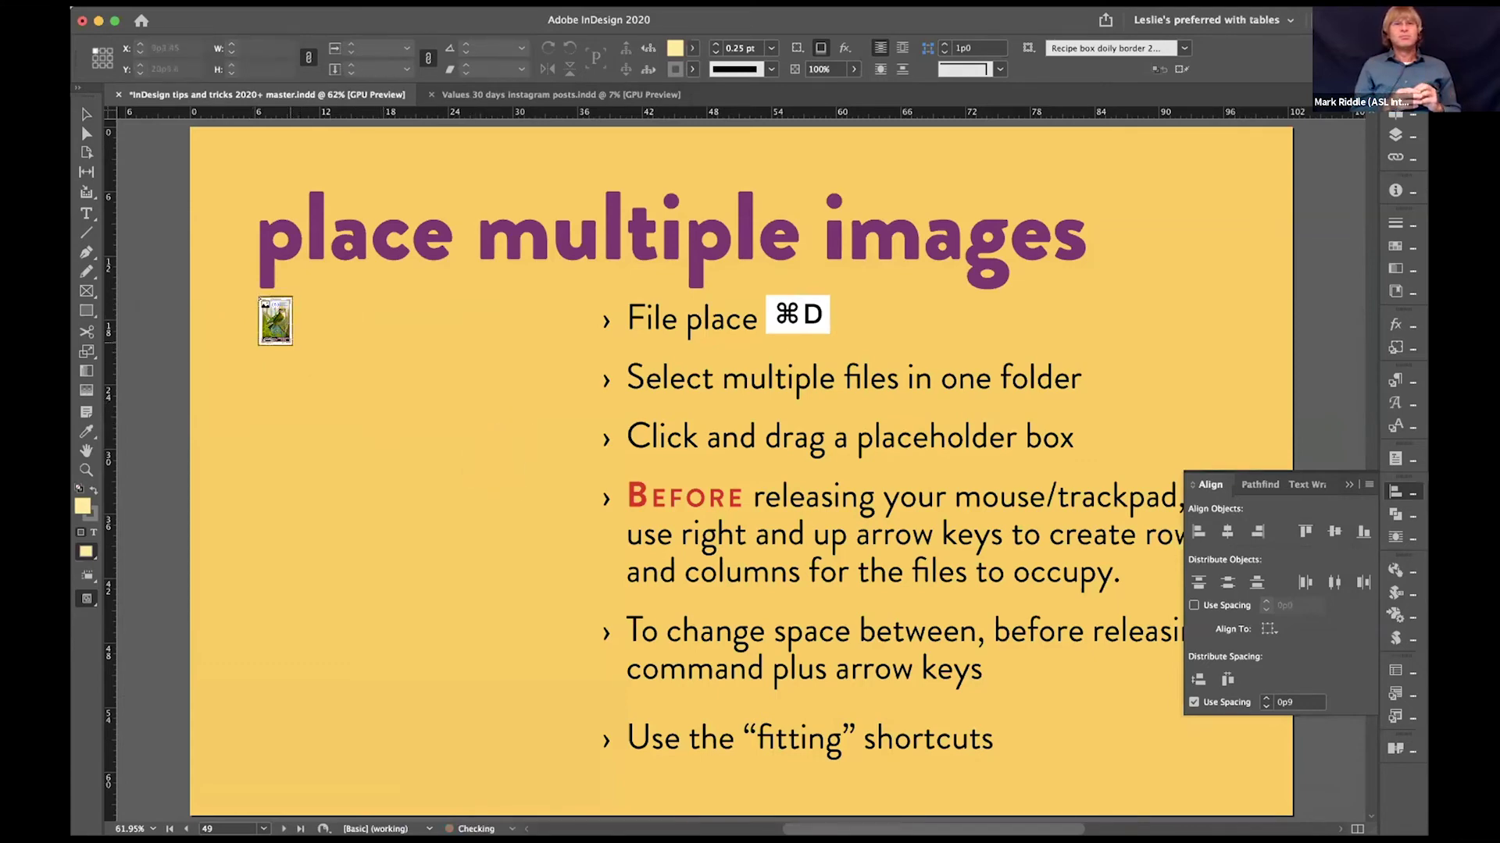
pyautogui.press('super+z')
# Step: Place the six bird images in one grid of two columns by three rows beside the text and fit the frames to their content
pyautogui.moveTo(471, 571); pyautogui.dragTo(558, 749)
pyautogui.press('Up')
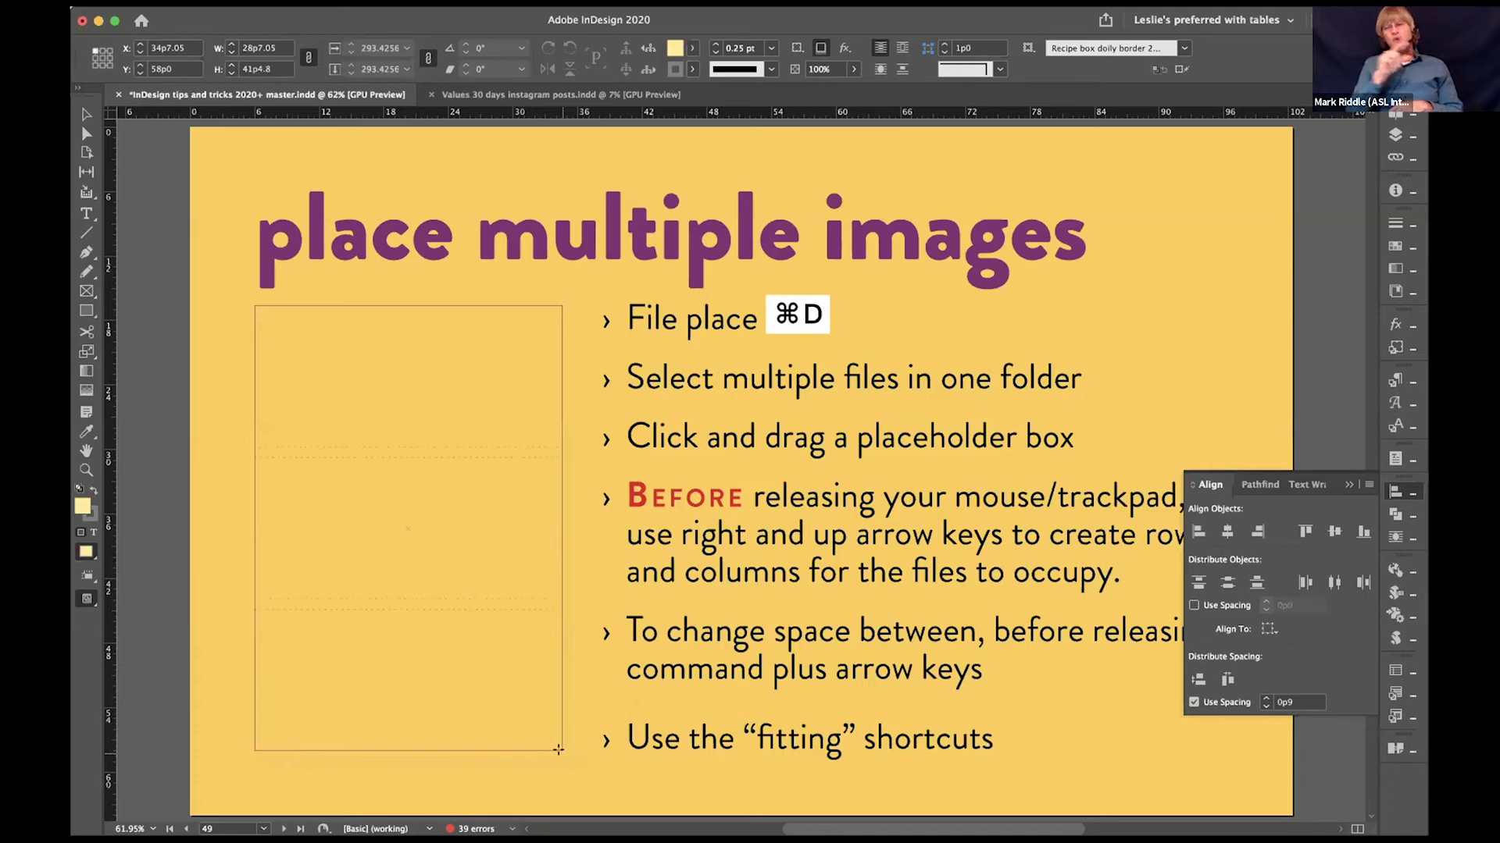
pyautogui.moveTo(559, 749); pyautogui.dragTo(560, 752)
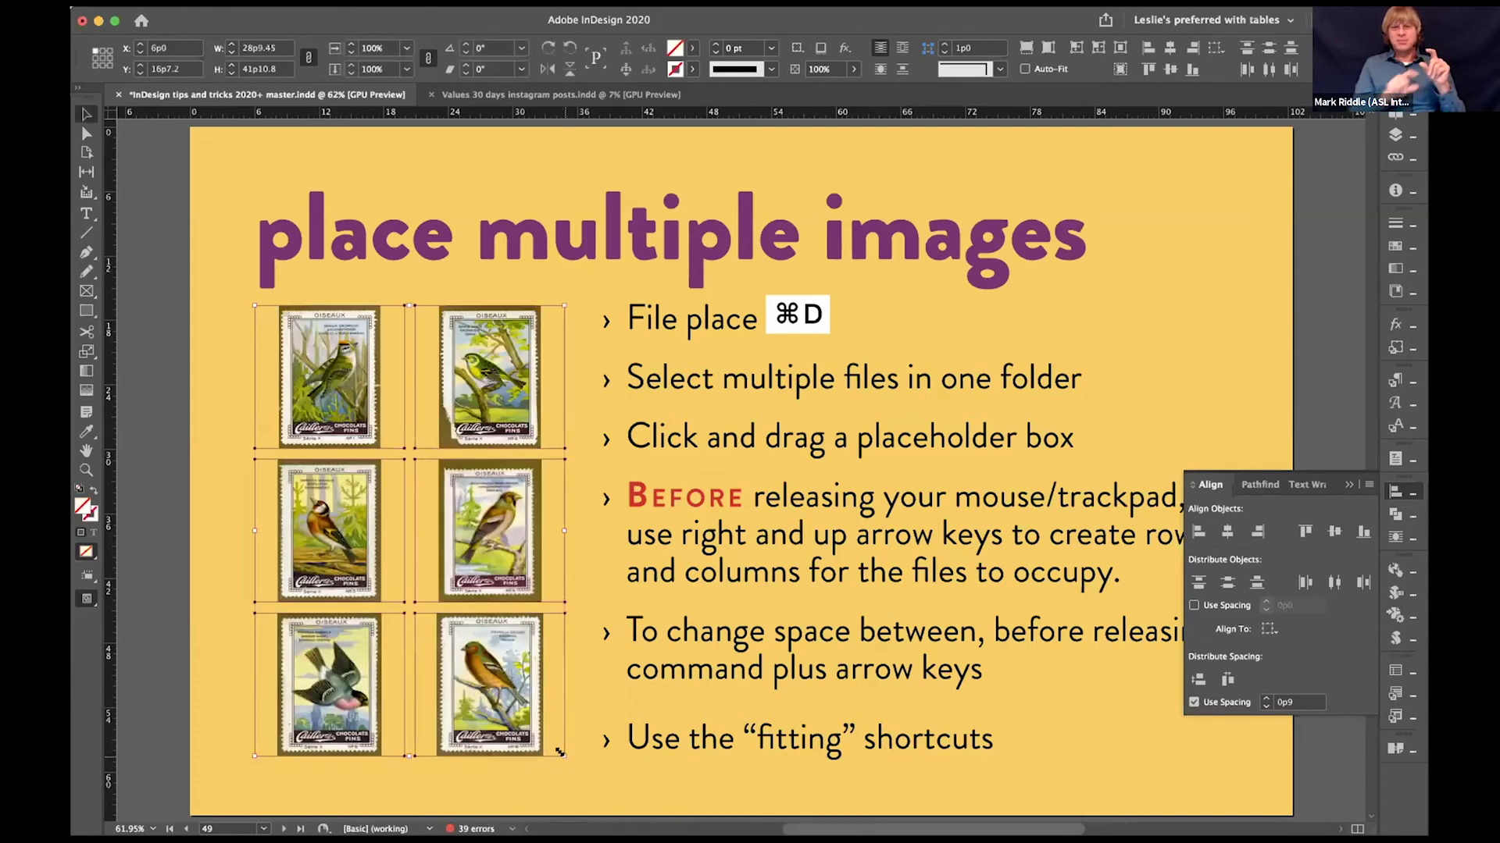
pyautogui.press('super+alt+c')
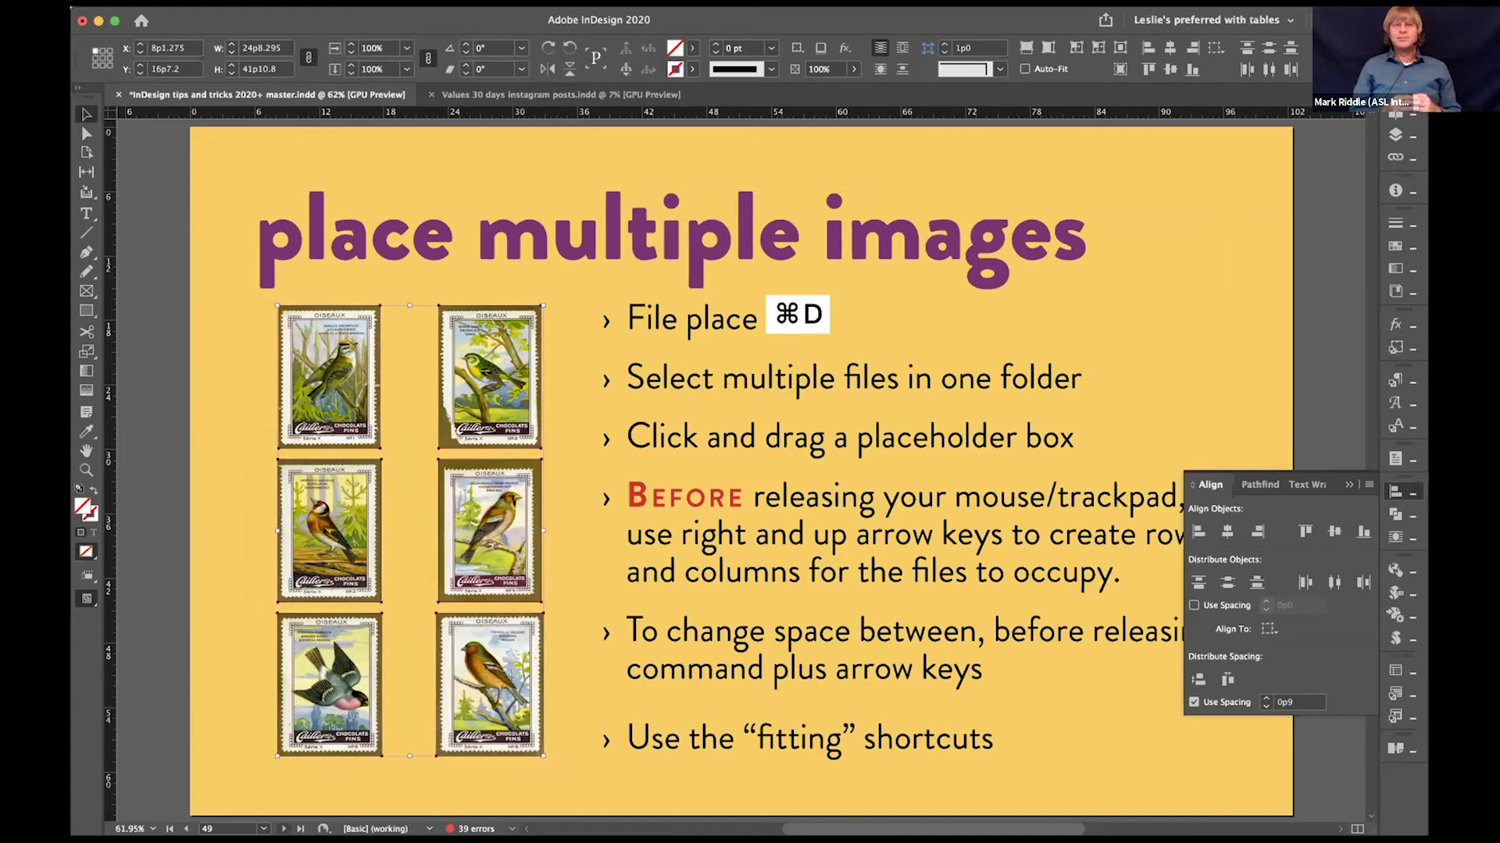
# Step: On page 50, move the live caption frame of the water tower photo away from the image and back until it touches the photo
pyautogui.press('pagedown')
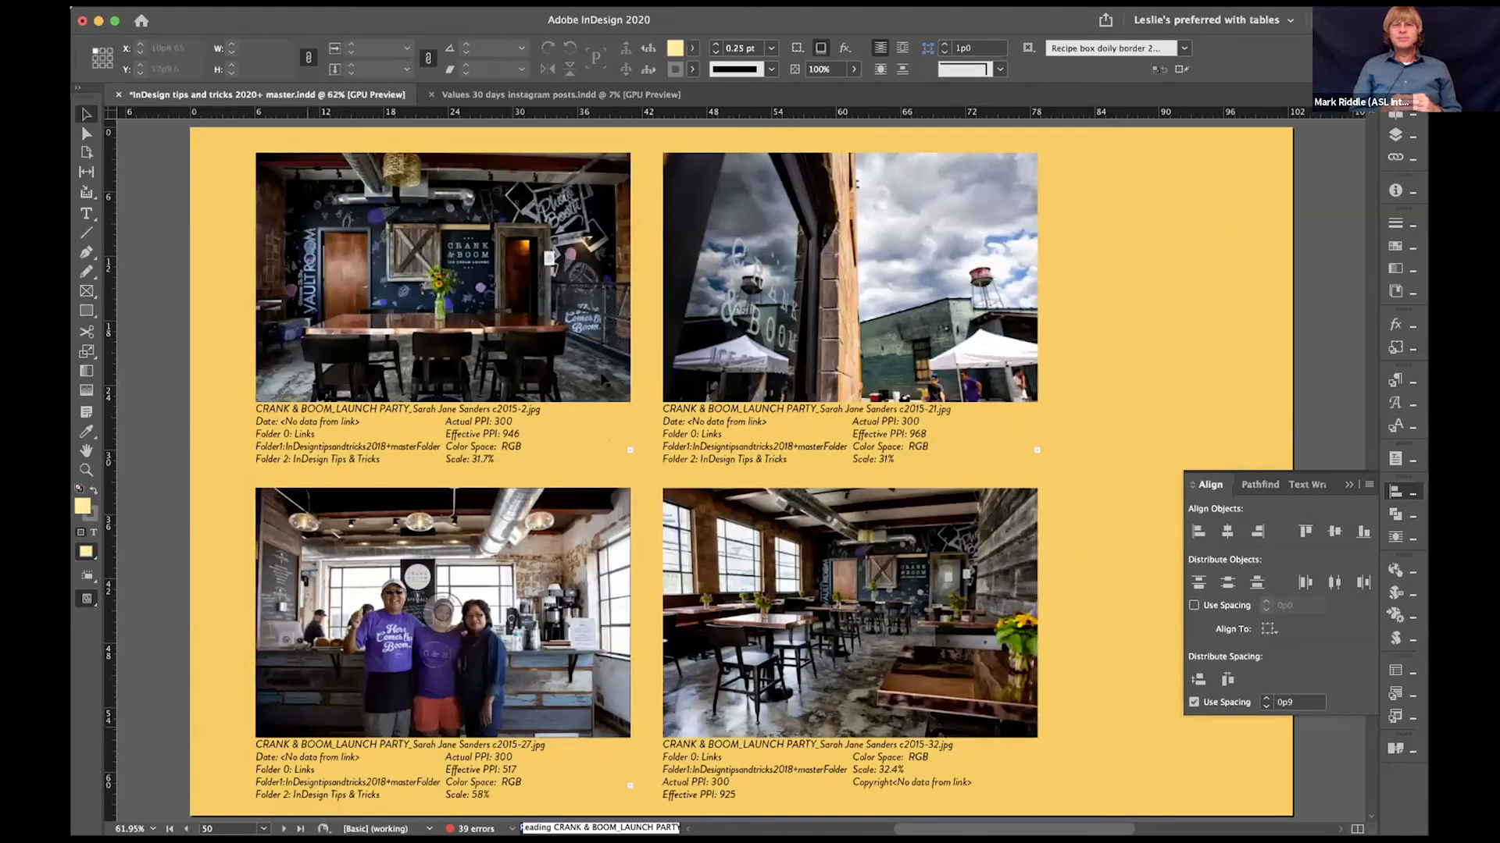
pyautogui.click(745, 442)
pyautogui.moveTo(741, 436); pyautogui.dragTo(737, 447)
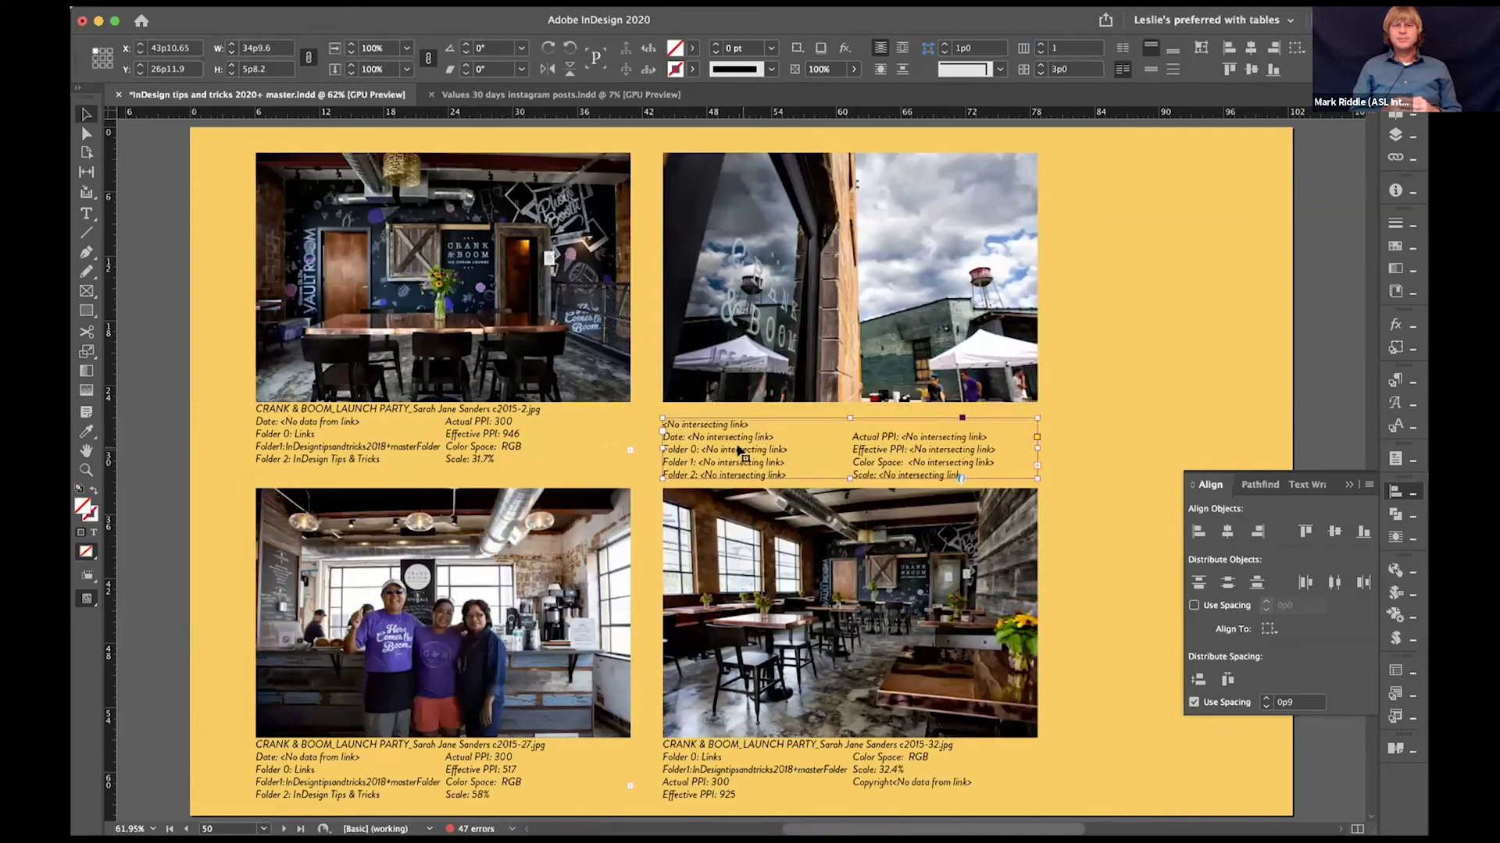
pyautogui.scroll(-1, 737, 450)
pyautogui.moveTo(737, 449); pyautogui.dragTo(736, 434)
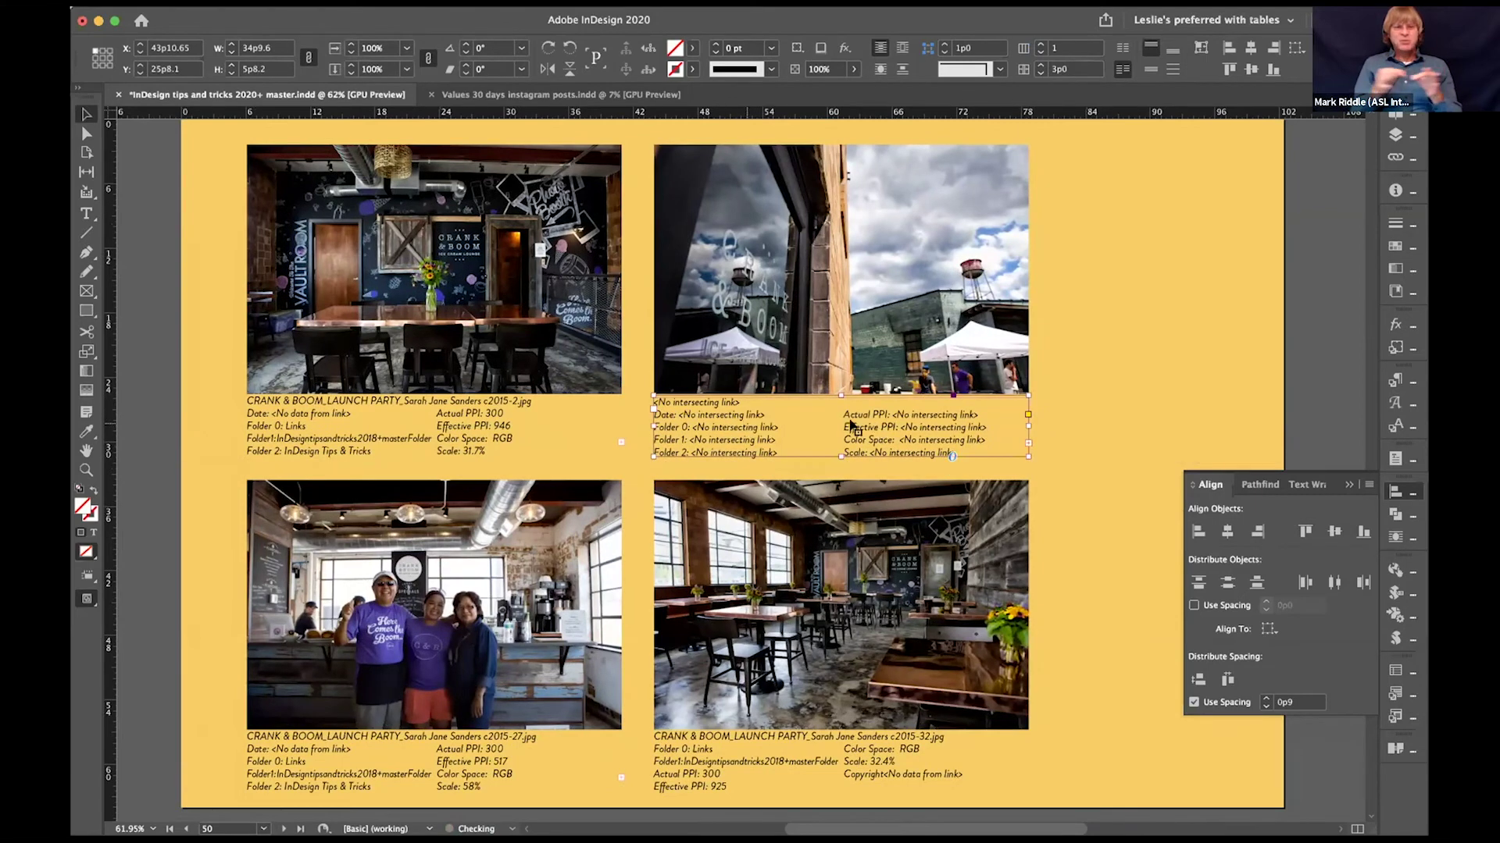
pyautogui.moveTo(773, 426); pyautogui.dragTo(731, 415)
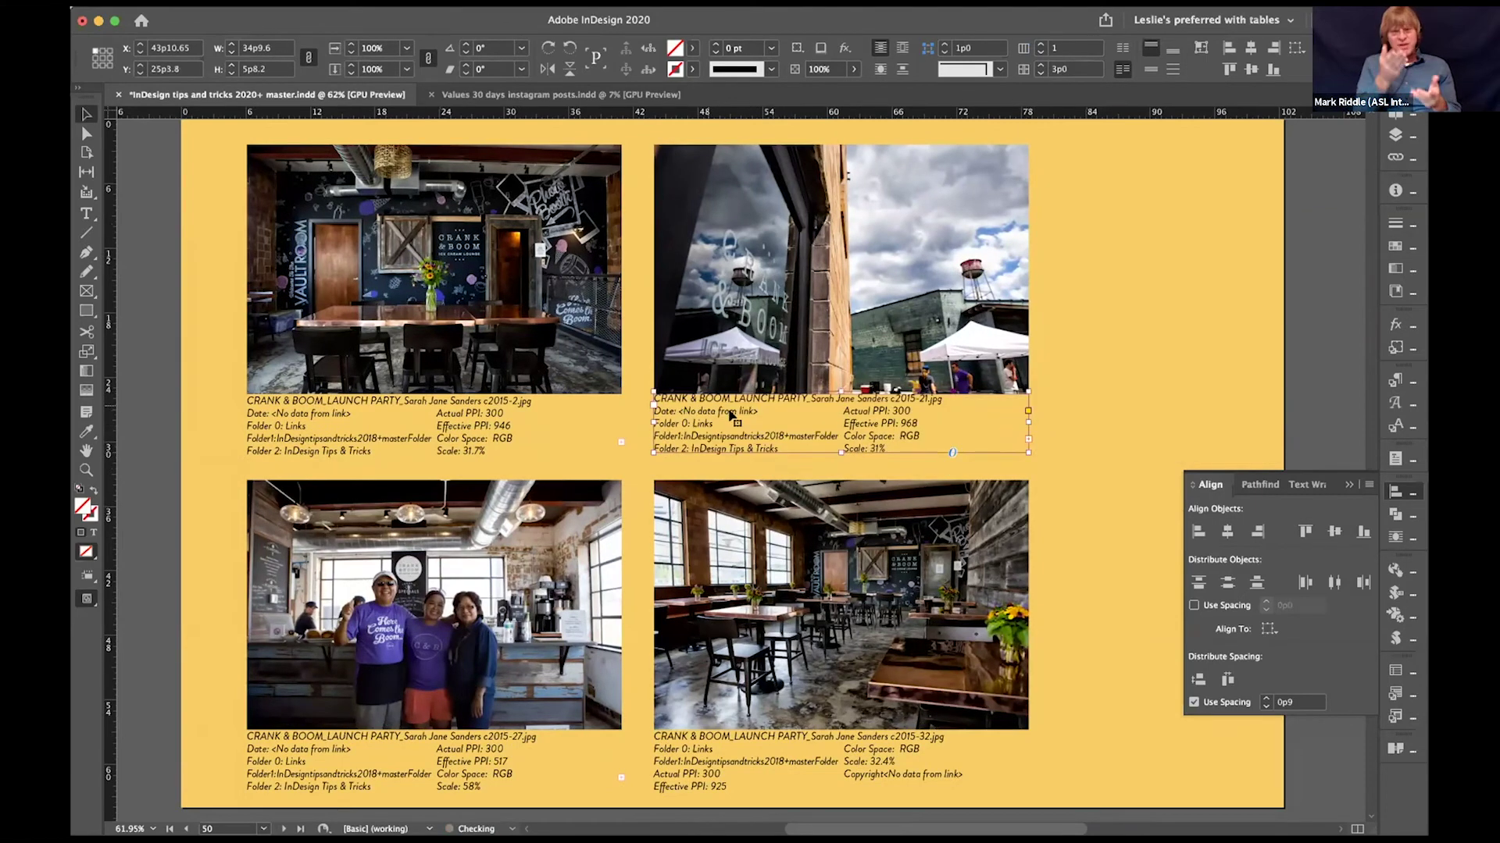
# Step: Nudge the live caption frame down to Y 25p6.8 so it no longer touches the water tower photo
pyautogui.press('Down')
pyautogui.press('Down')
pyautogui.press('Down')
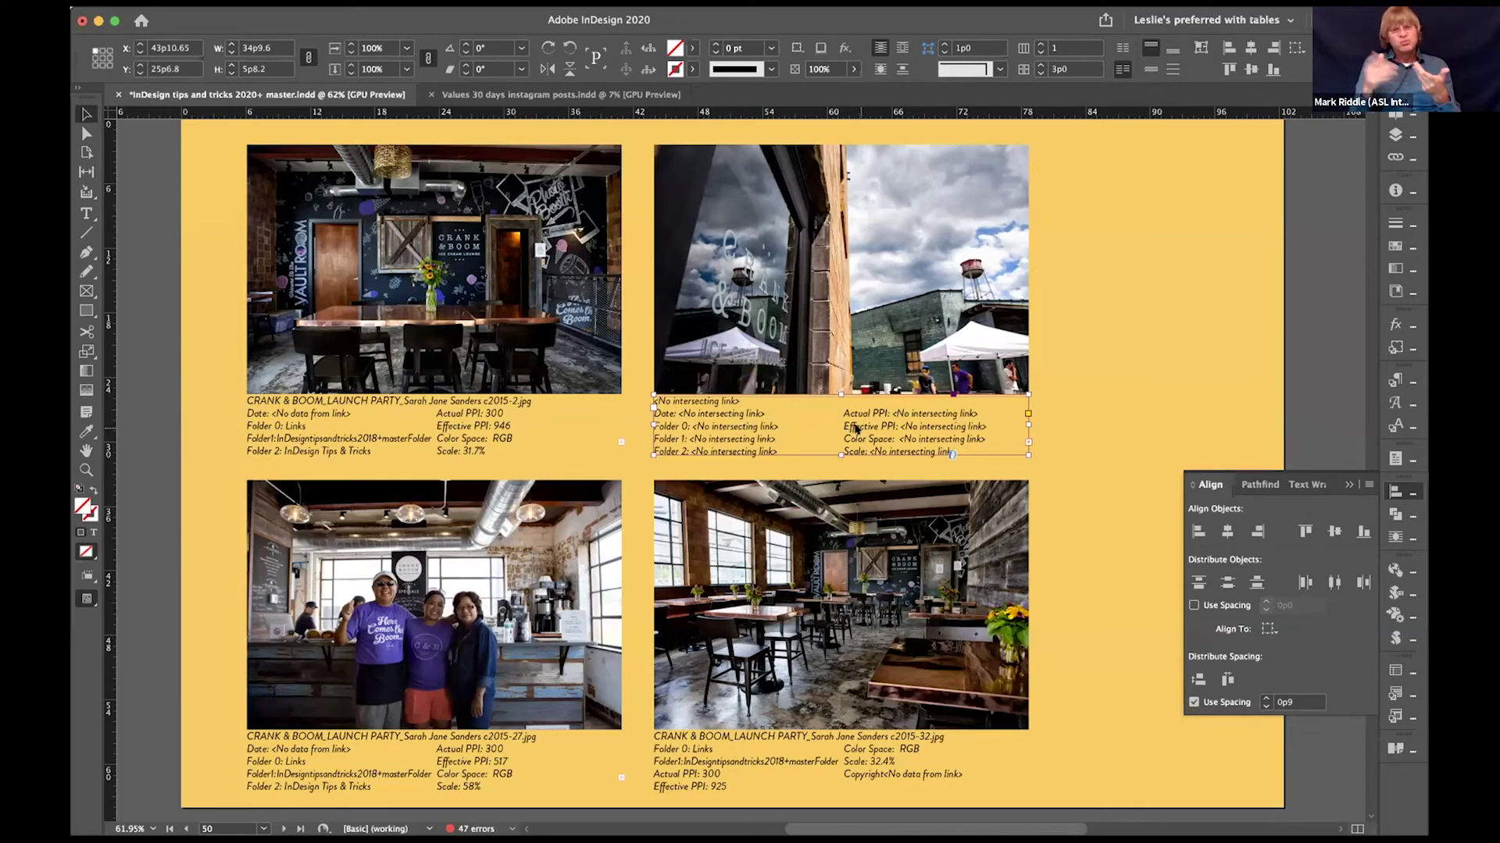
# Step: Use Quick Apply to assign the "live caption 2 columns" object style to the selected caption frame
pyautogui.press('super+Return')
pyautogui.write('live c')
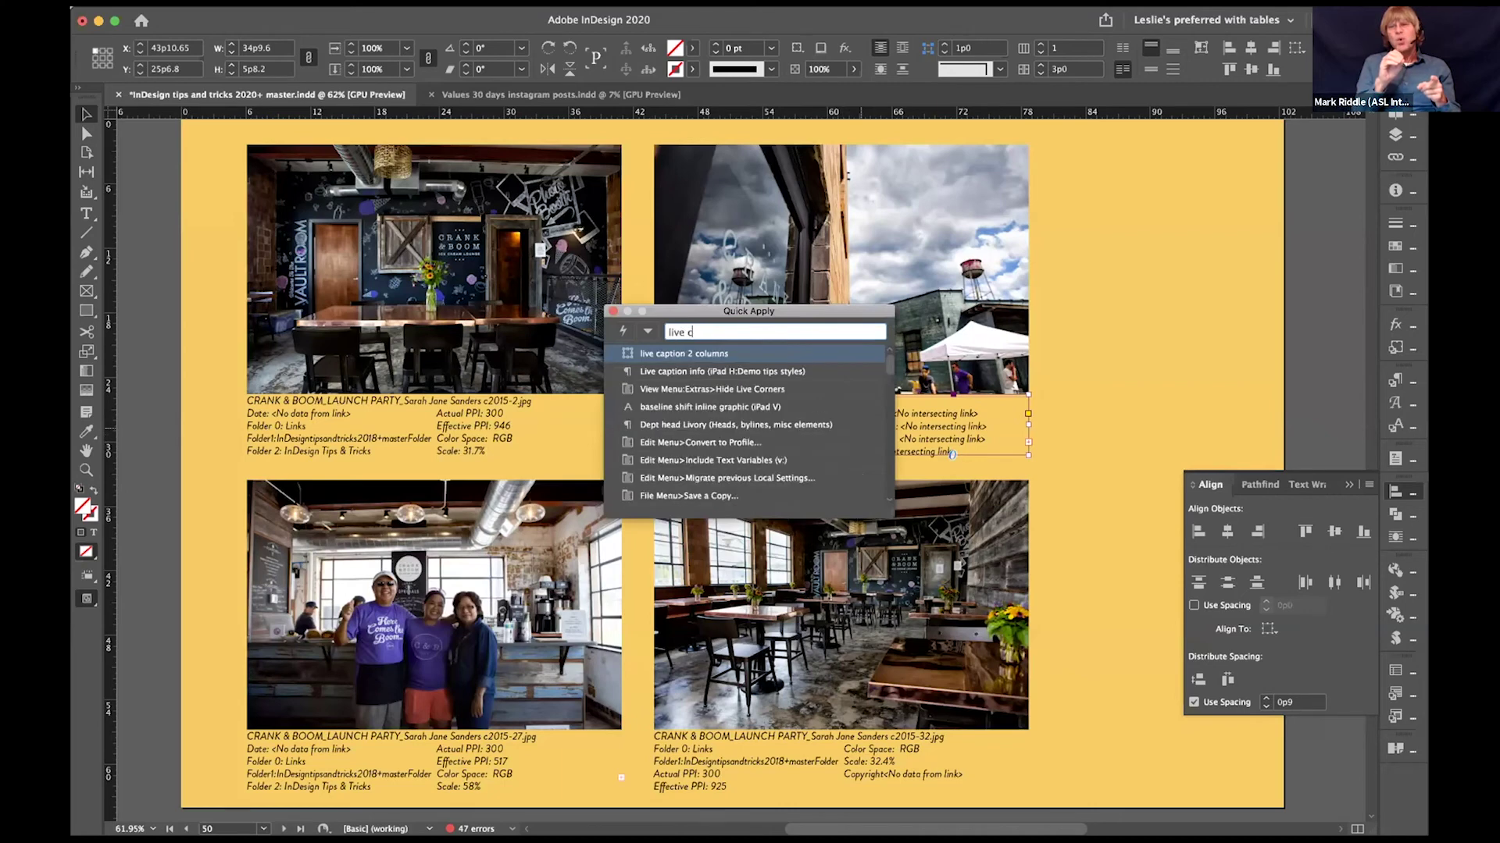
pyautogui.write('aption')
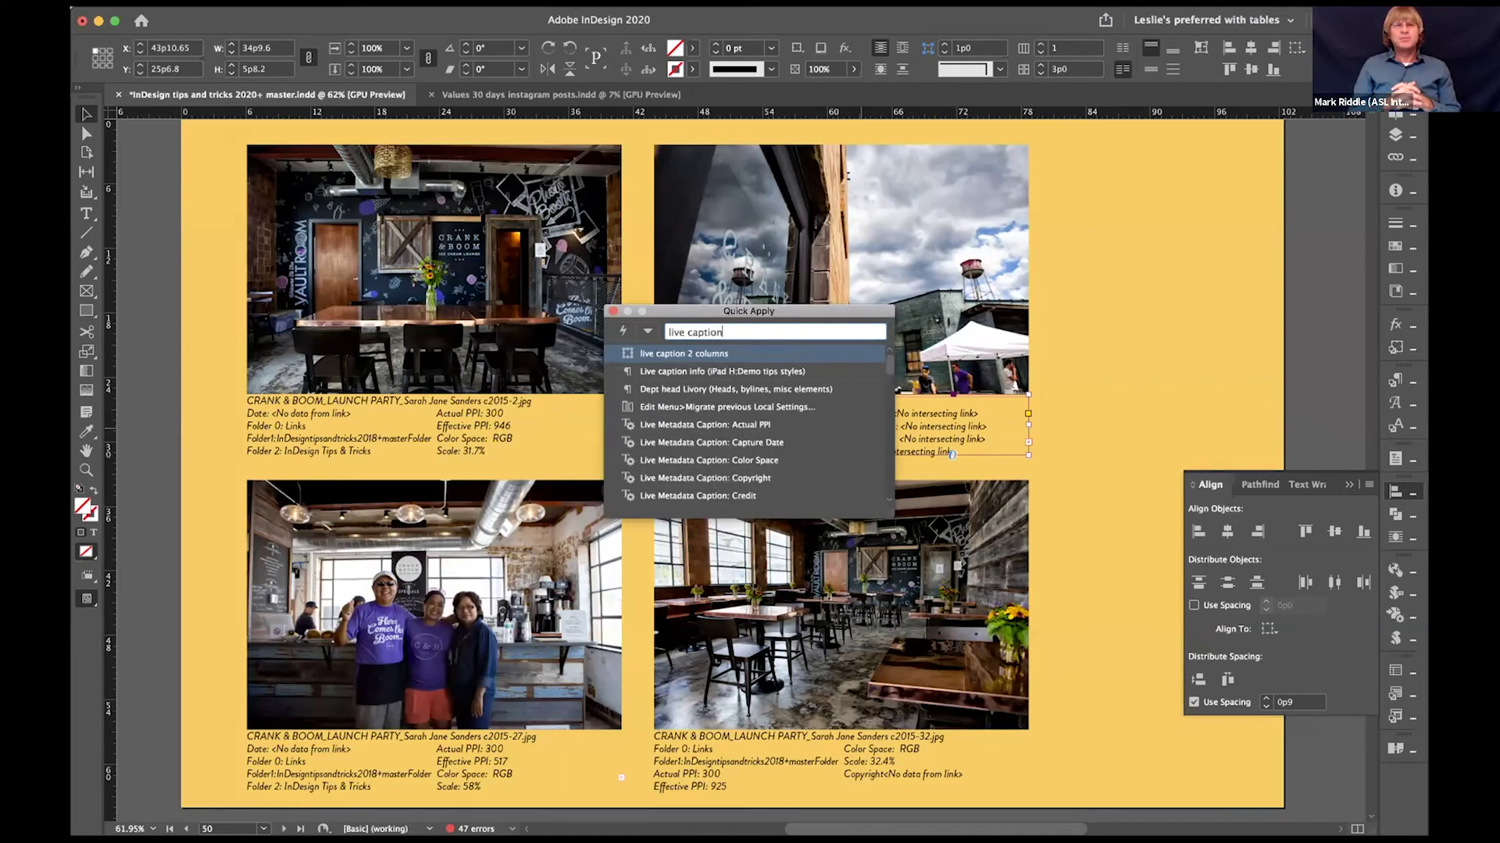
pyautogui.press('BackSpace')
pyautogui.press('BackSpace')
pyautogui.press('BackSpace')
pyautogui.press('BackSpace')
pyautogui.press('BackSpace')
pyautogui.press('BackSpace')
pyautogui.press('BackSpace')
pyautogui.press('BackSpace')
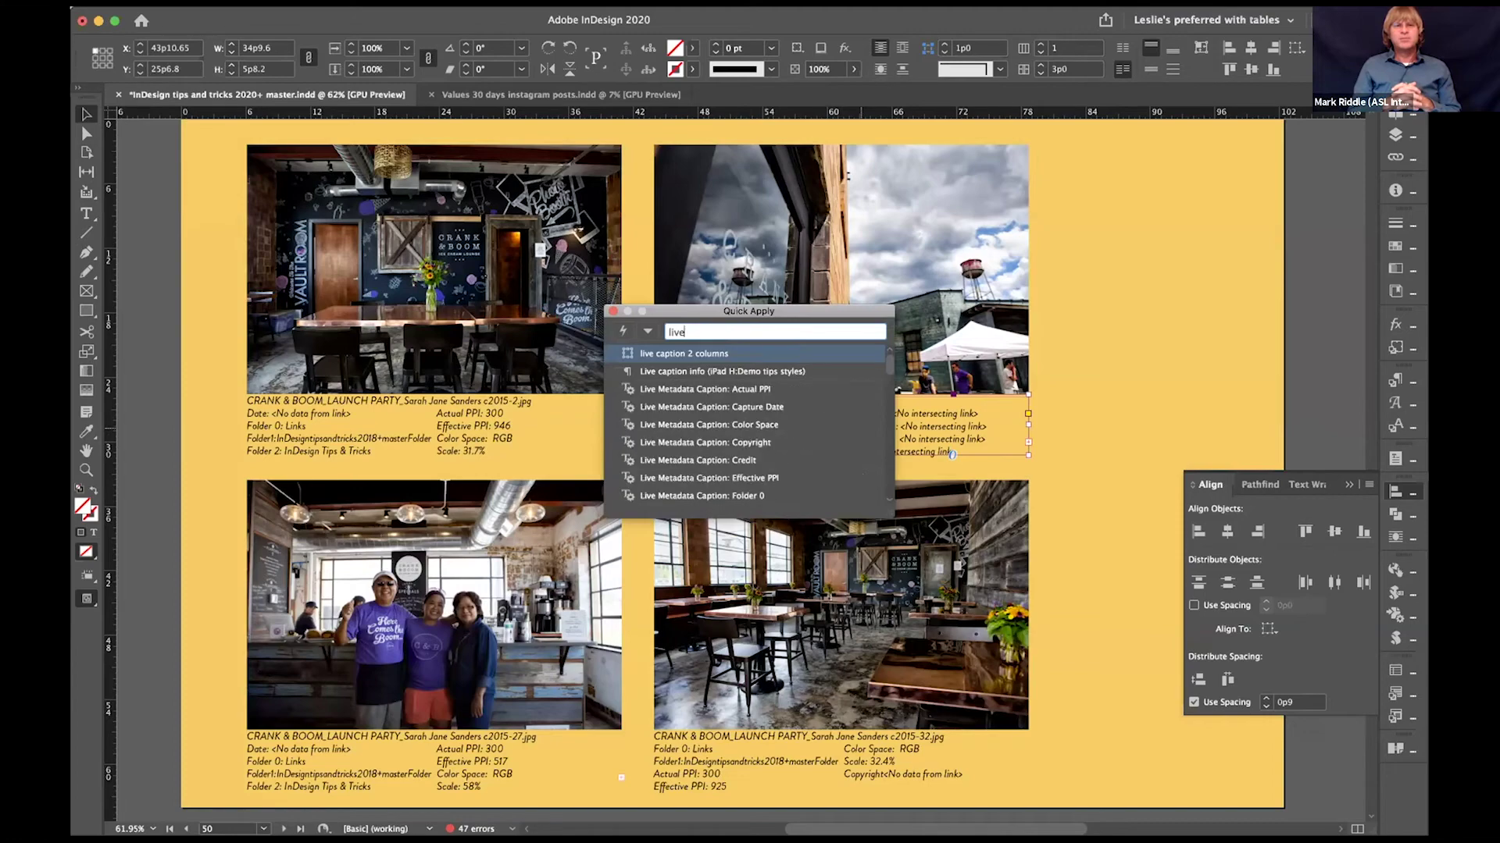
pyautogui.click(658, 353)
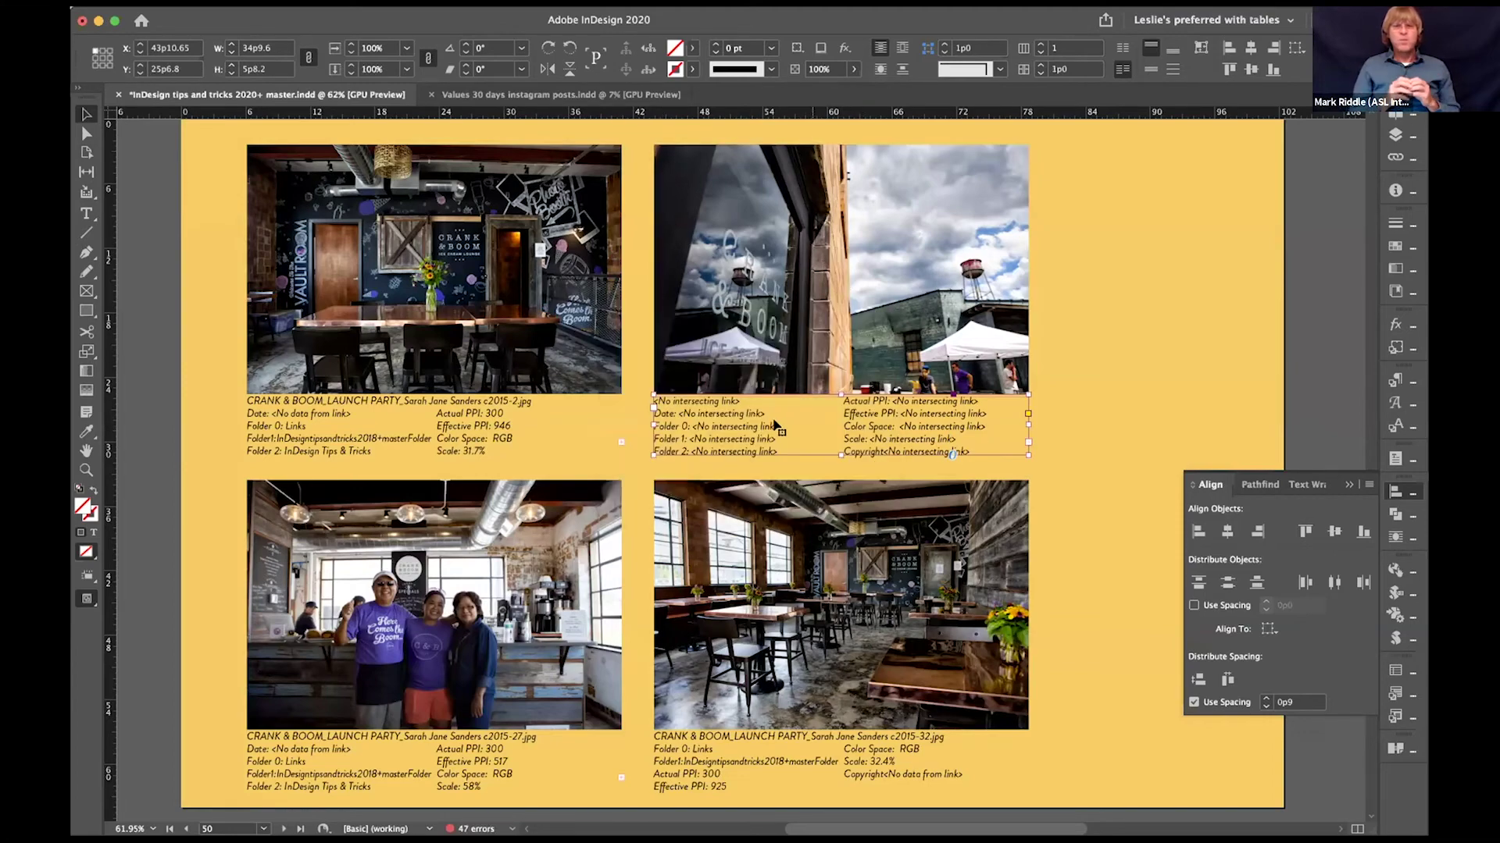
# Step: In Caption Setup, clear the text before the Color Space metadata and accept the settings
pyautogui.click(367, 0)
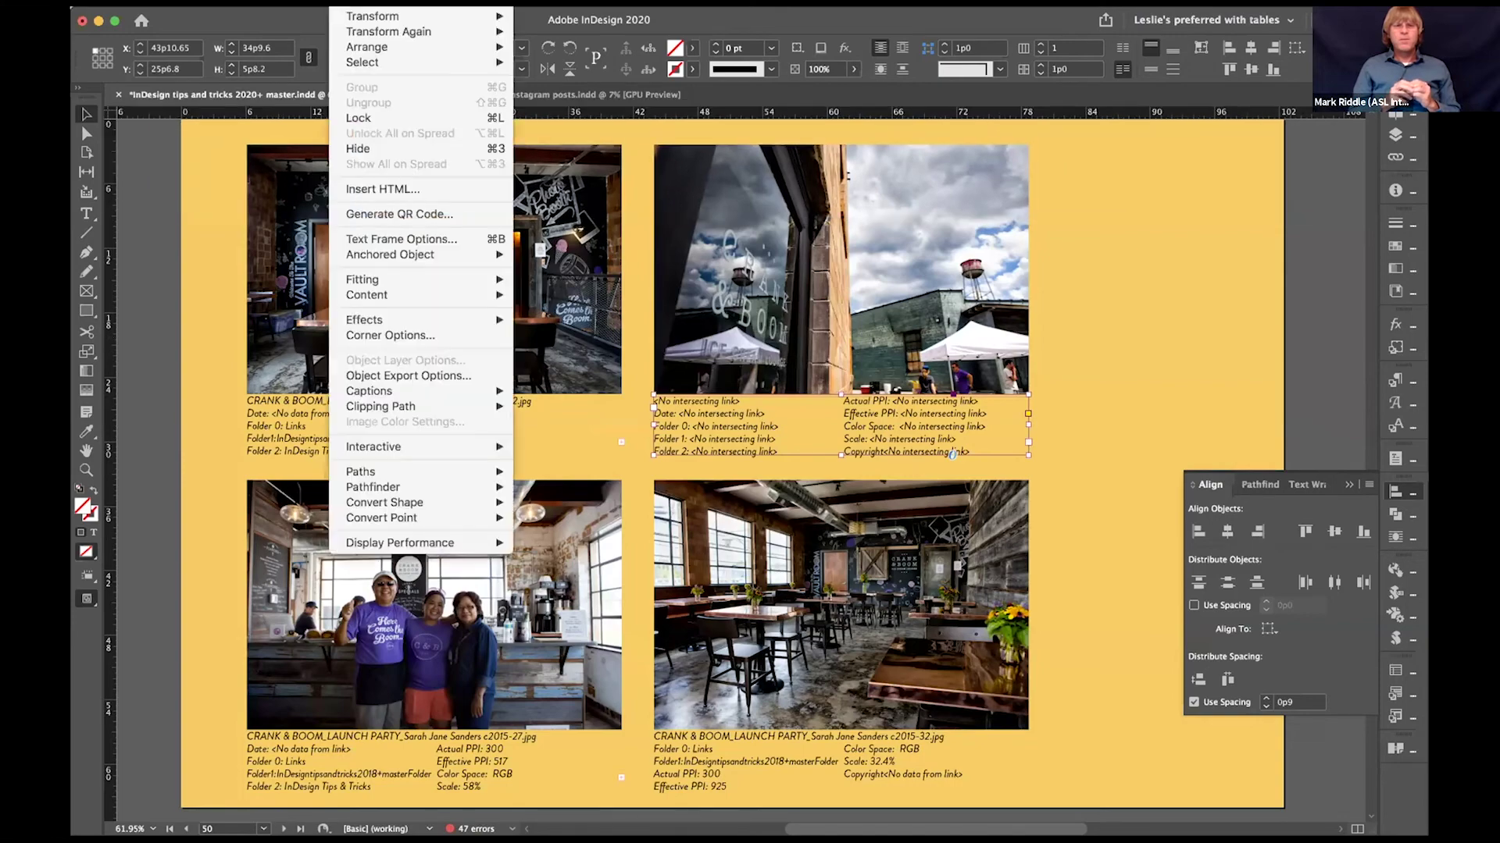
pyautogui.moveTo(418, 321)
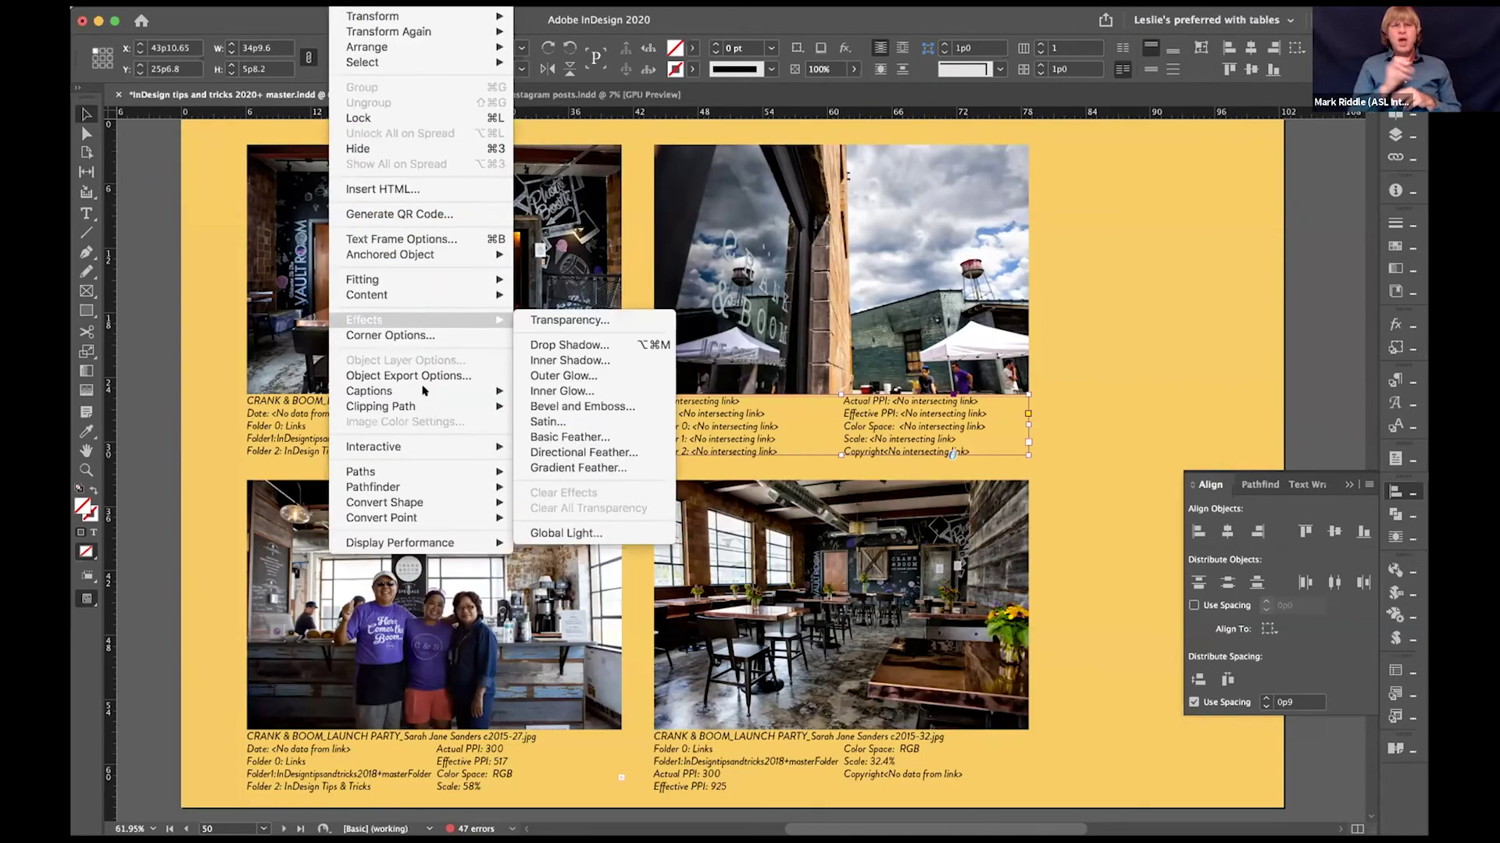
pyautogui.moveTo(426, 390)
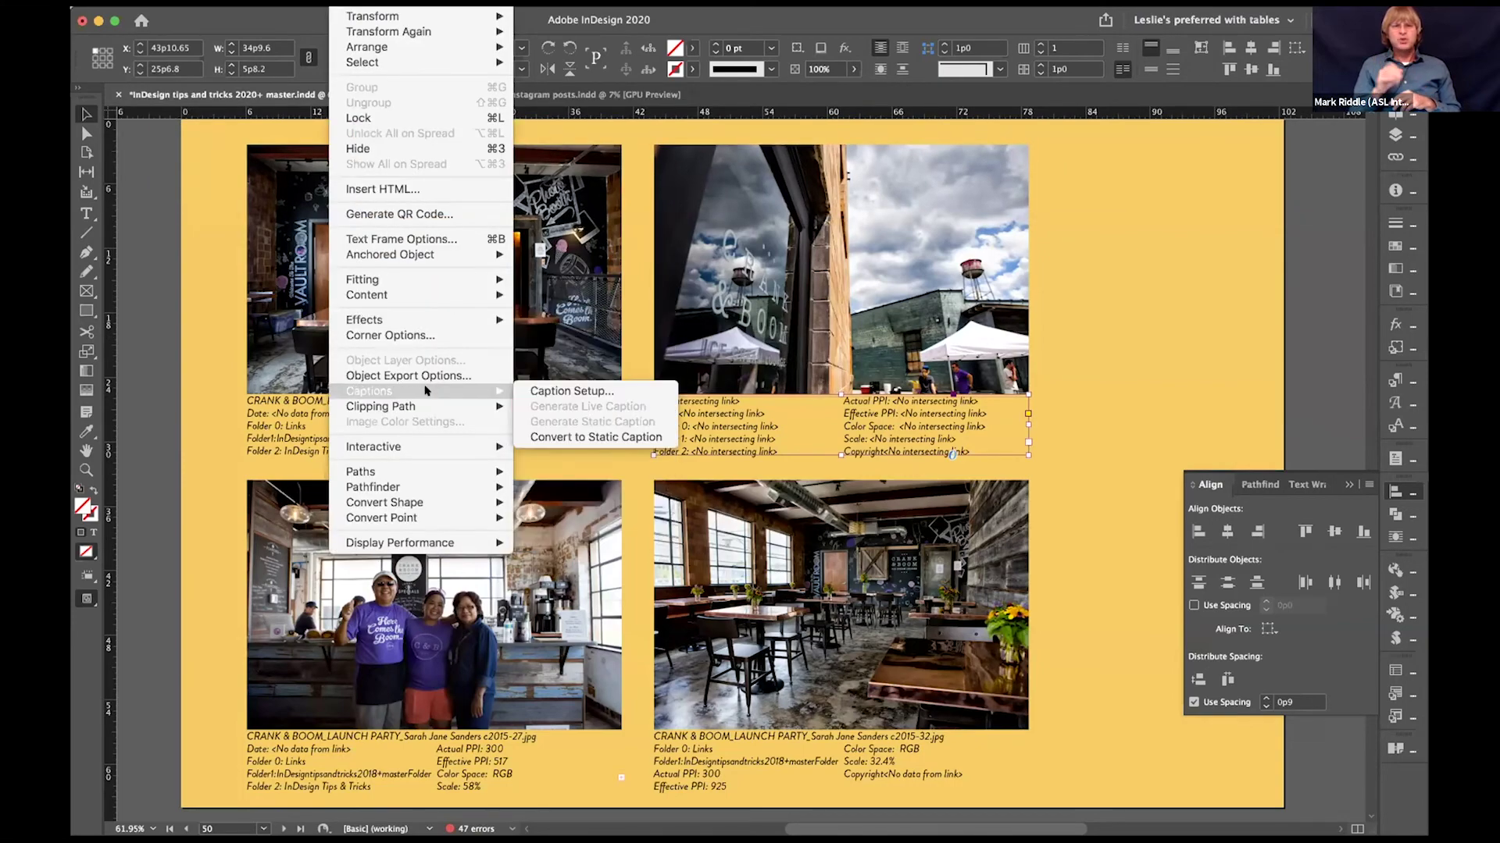
pyautogui.click(559, 390)
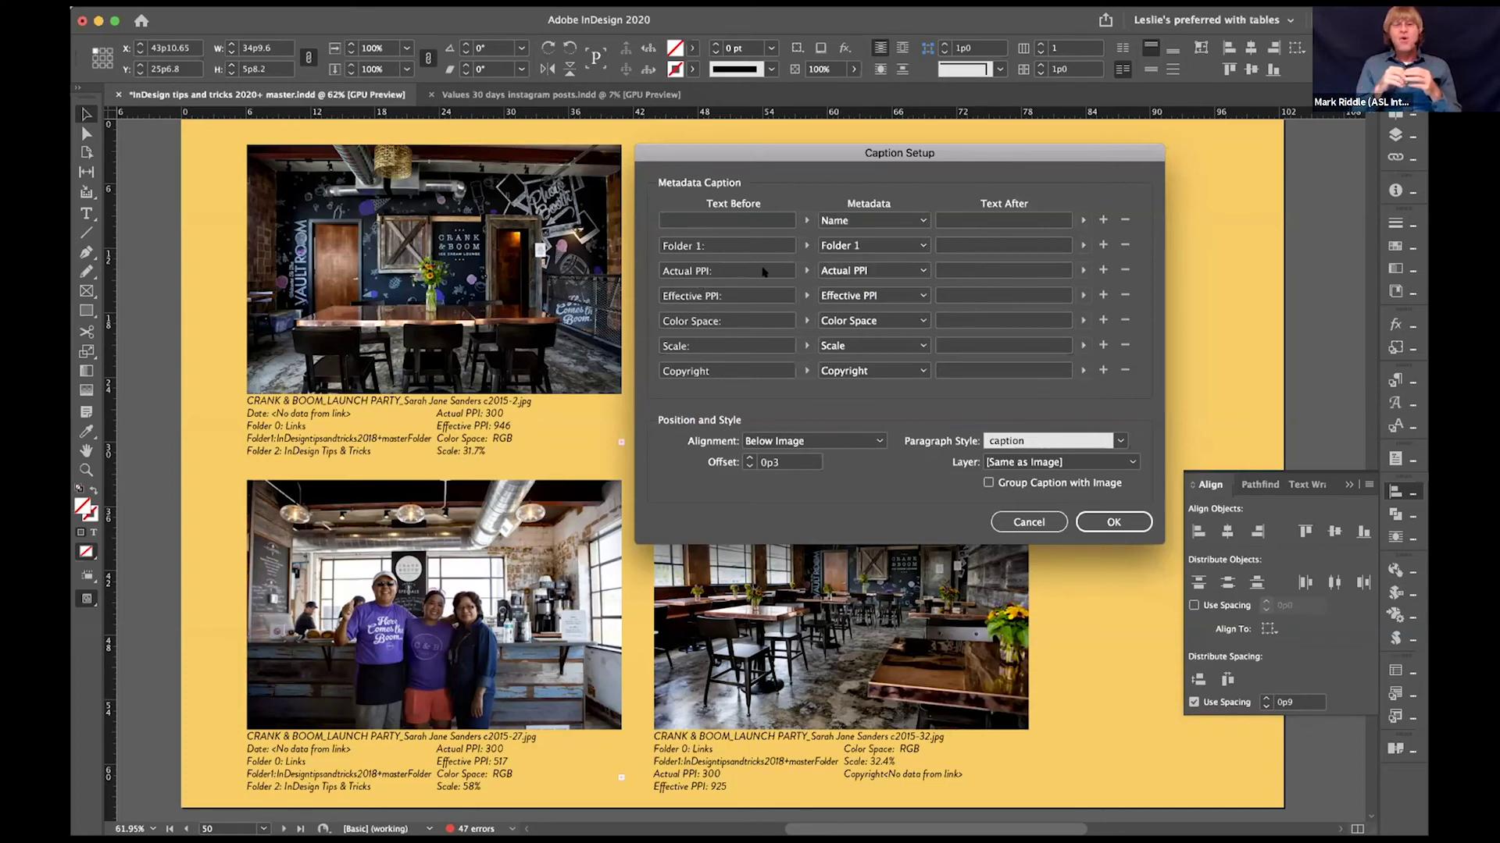
pyautogui.moveTo(734, 316); pyautogui.dragTo(584, 315)
pyautogui.press('BackSpace')
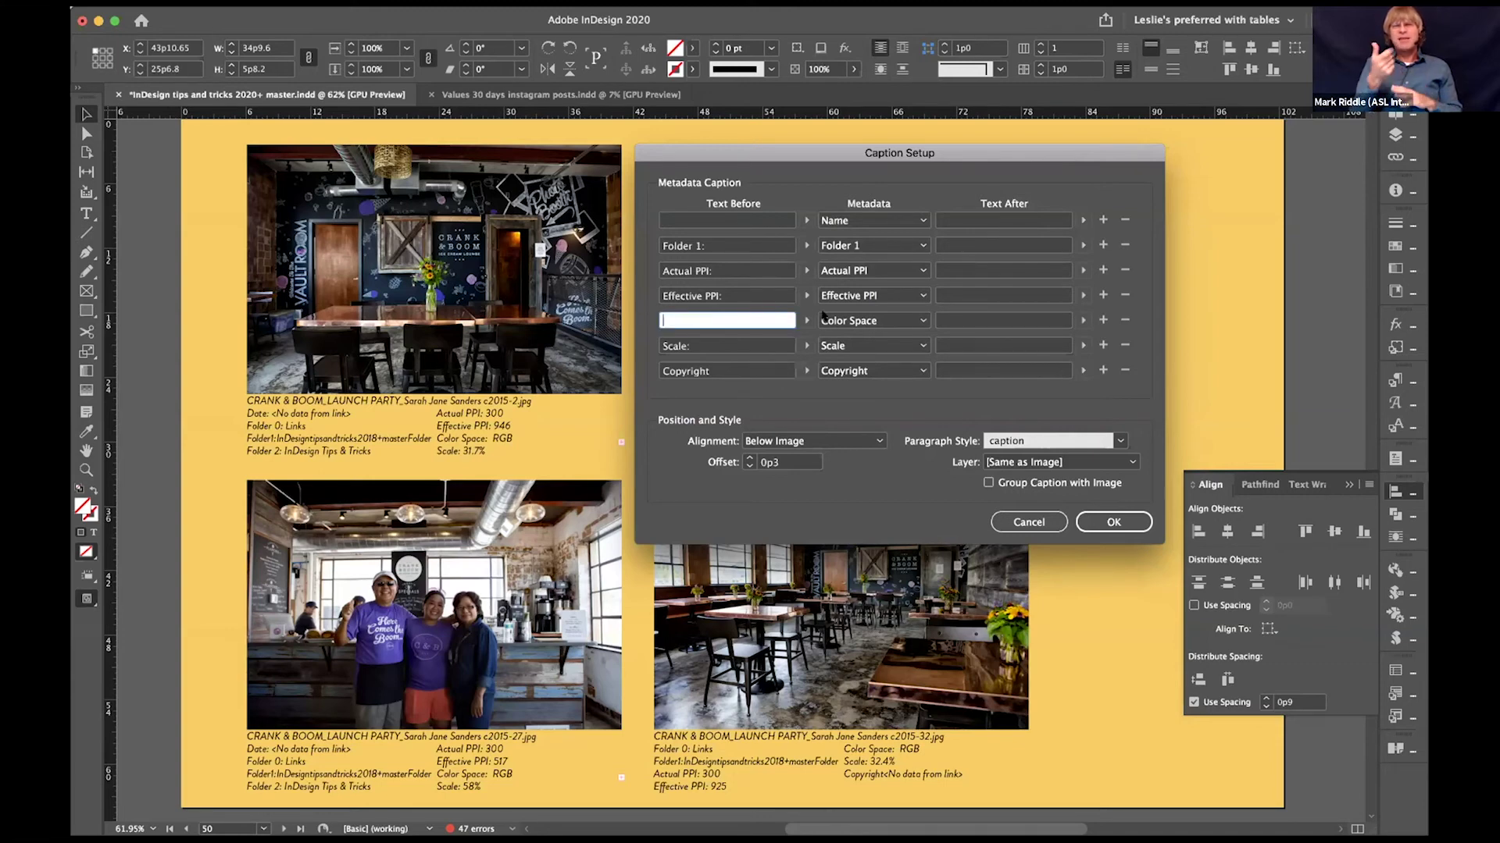
pyautogui.moveTo(809, 152); pyautogui.dragTo(797, 110)
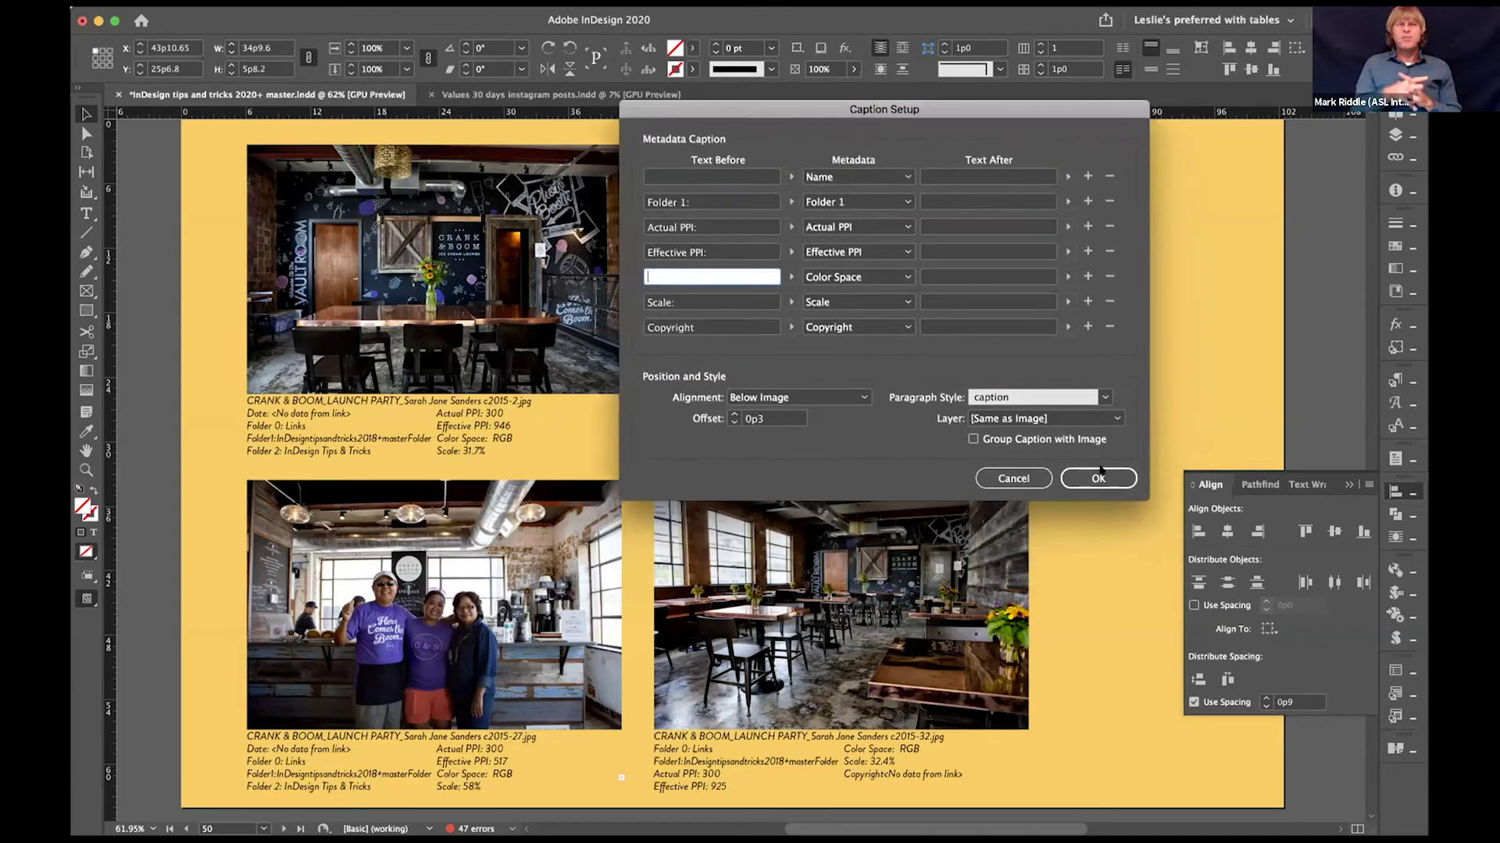
pyautogui.click(1099, 478)
# Step: Move the water tower photo's caption frame against the photo's right edge at Y 6p0, reshaped to about 22p2.4 wide and 16p2.1 high
pyautogui.click(482, 428)
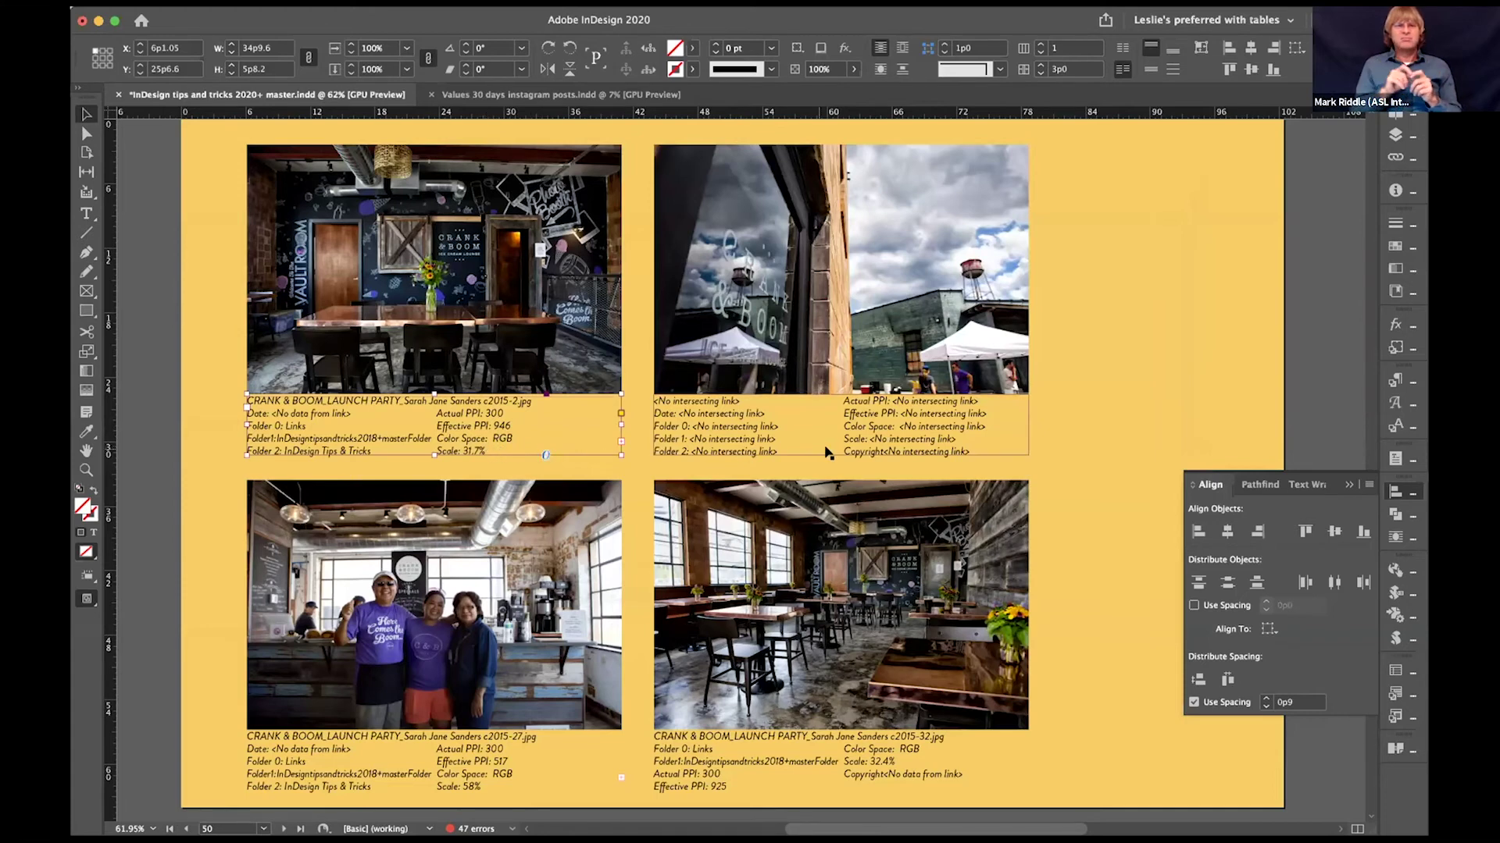
pyautogui.moveTo(820, 438); pyautogui.dragTo(820, 441)
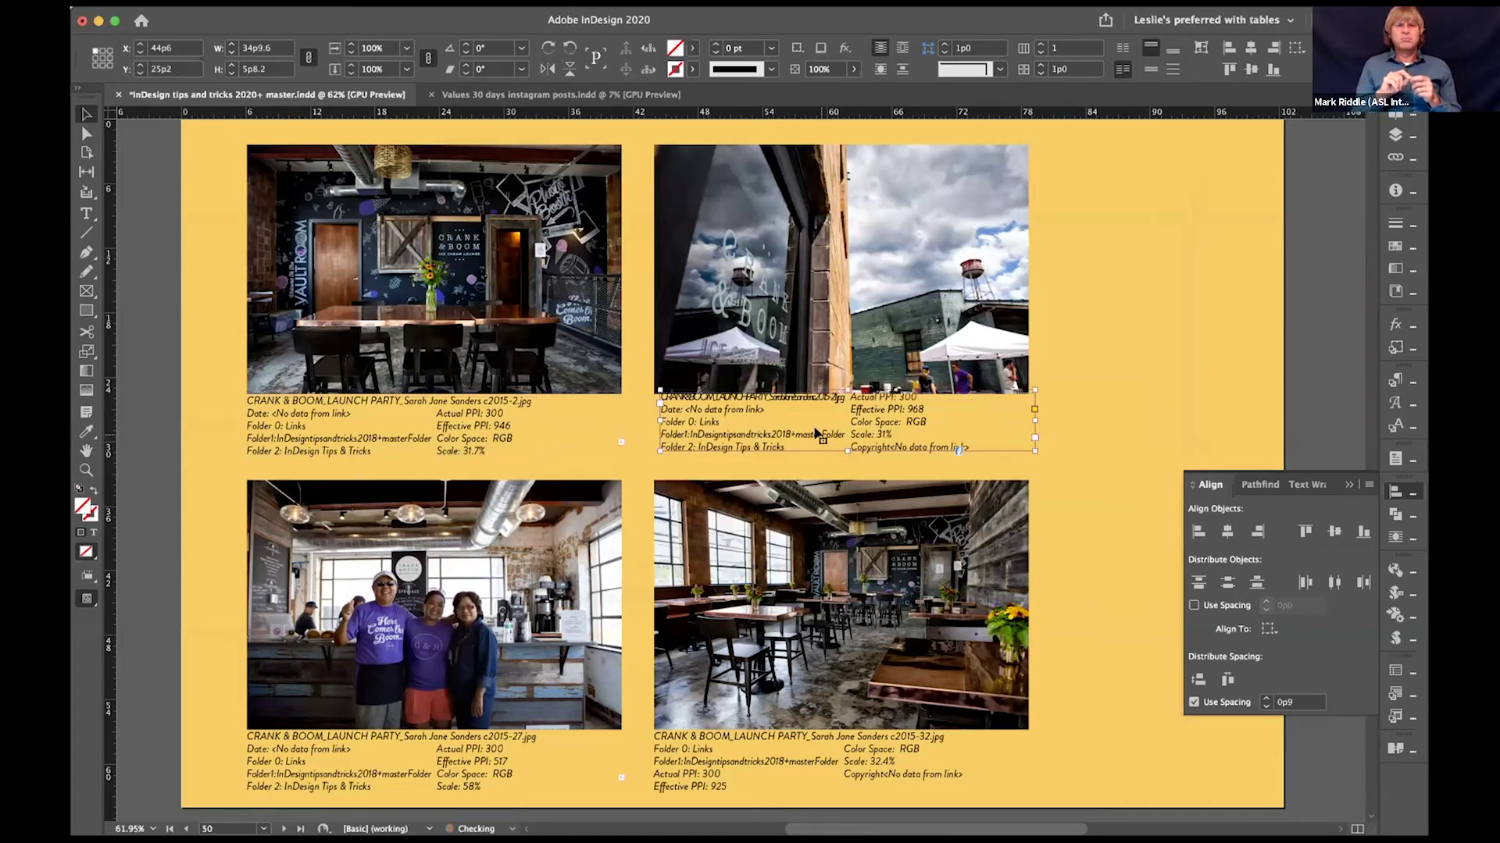
pyautogui.click(1046, 359)
pyautogui.moveTo(1047, 359); pyautogui.dragTo(1047, 312)
pyautogui.moveTo(892, 297); pyautogui.dragTo(1029, 183)
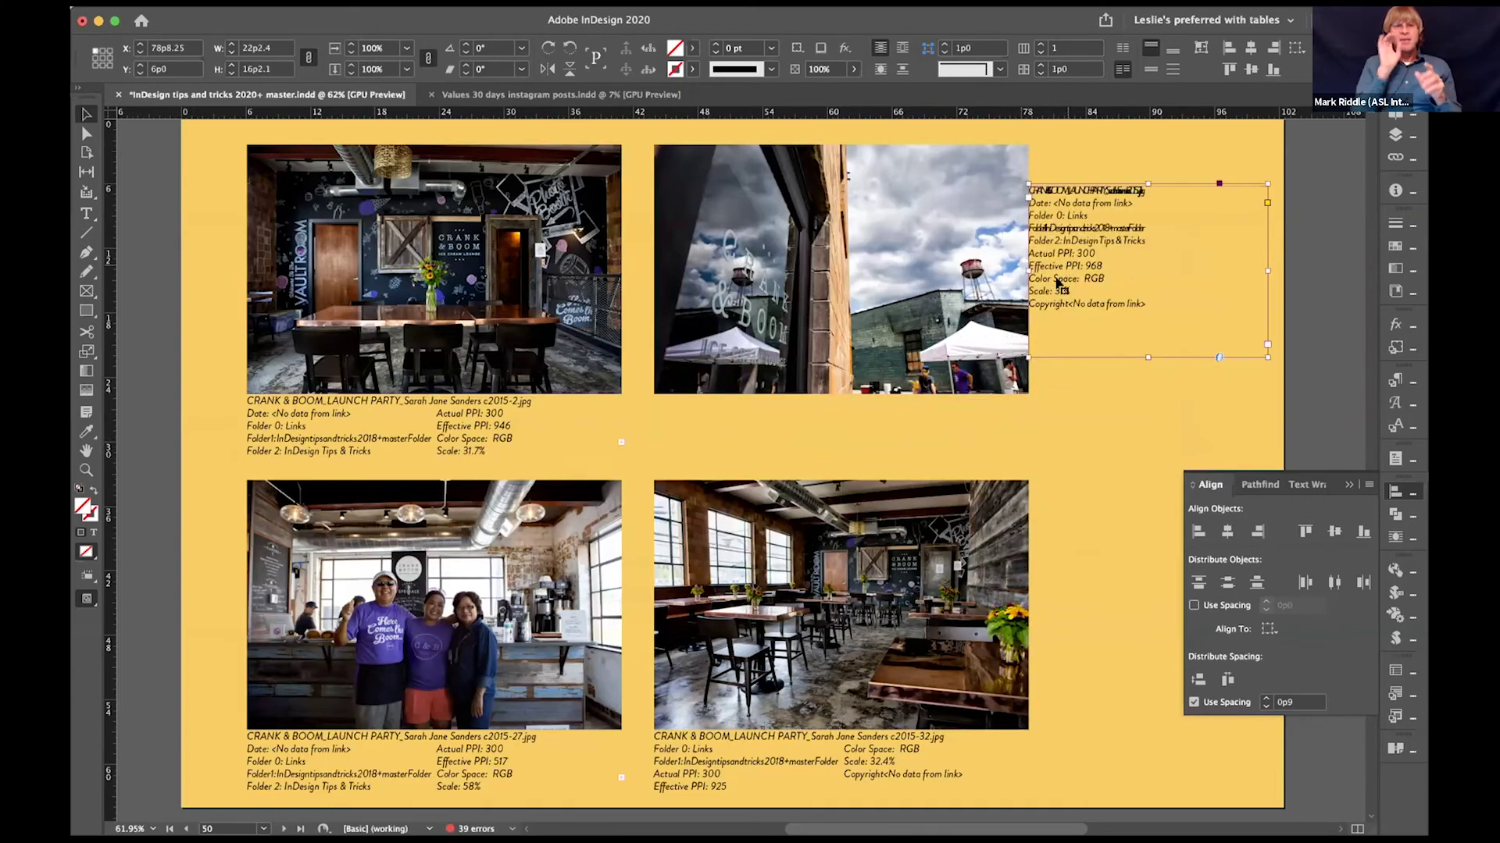
# Step: Move the live caption frame below the water tower photo so it touches the restaurant interior photo, and widen it to 34p9.6
pyautogui.click(969, 410)
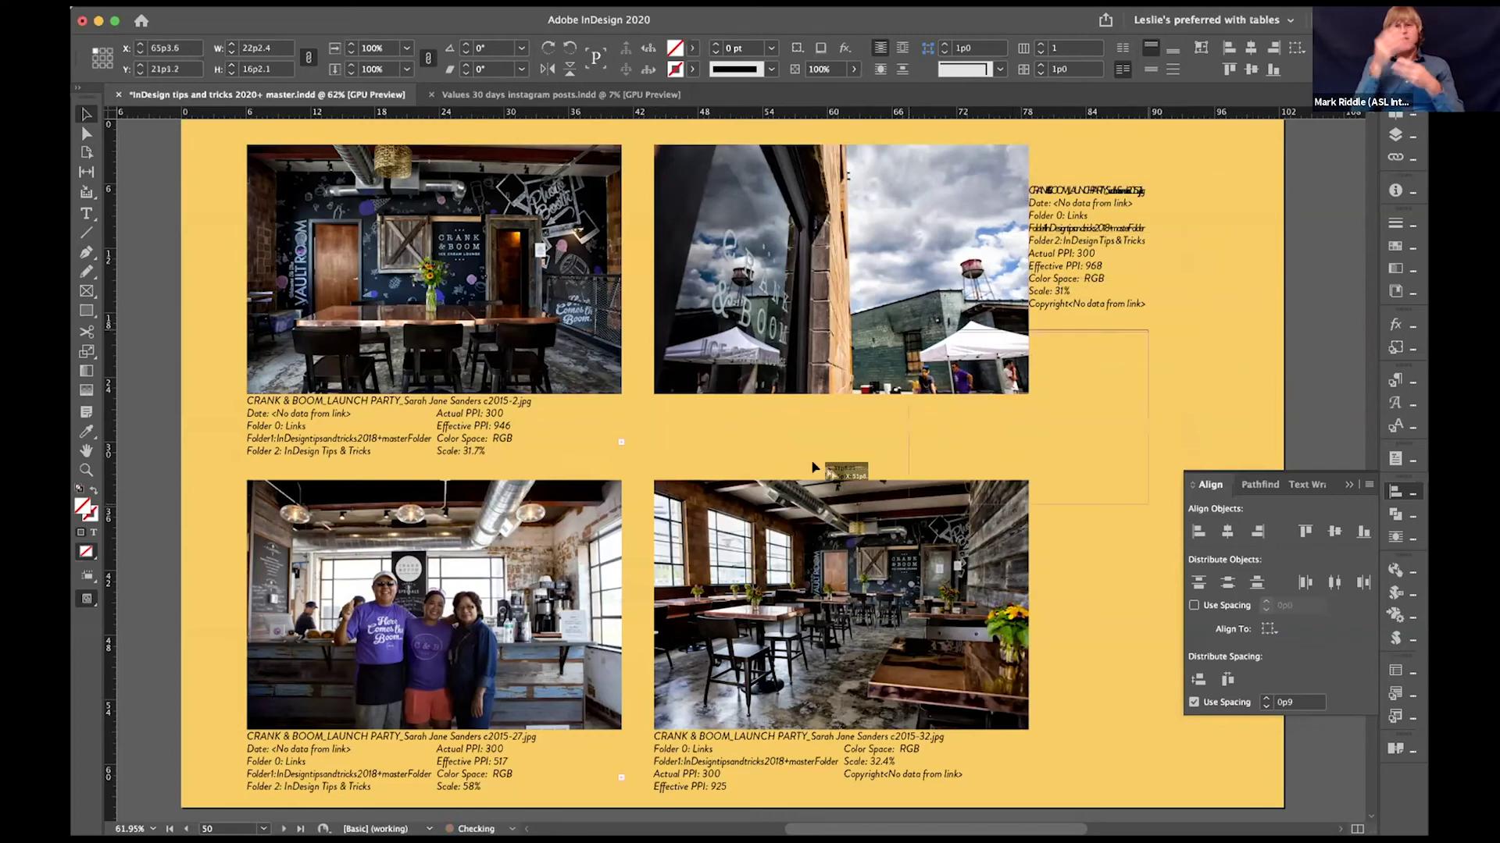
pyautogui.press('super+z')
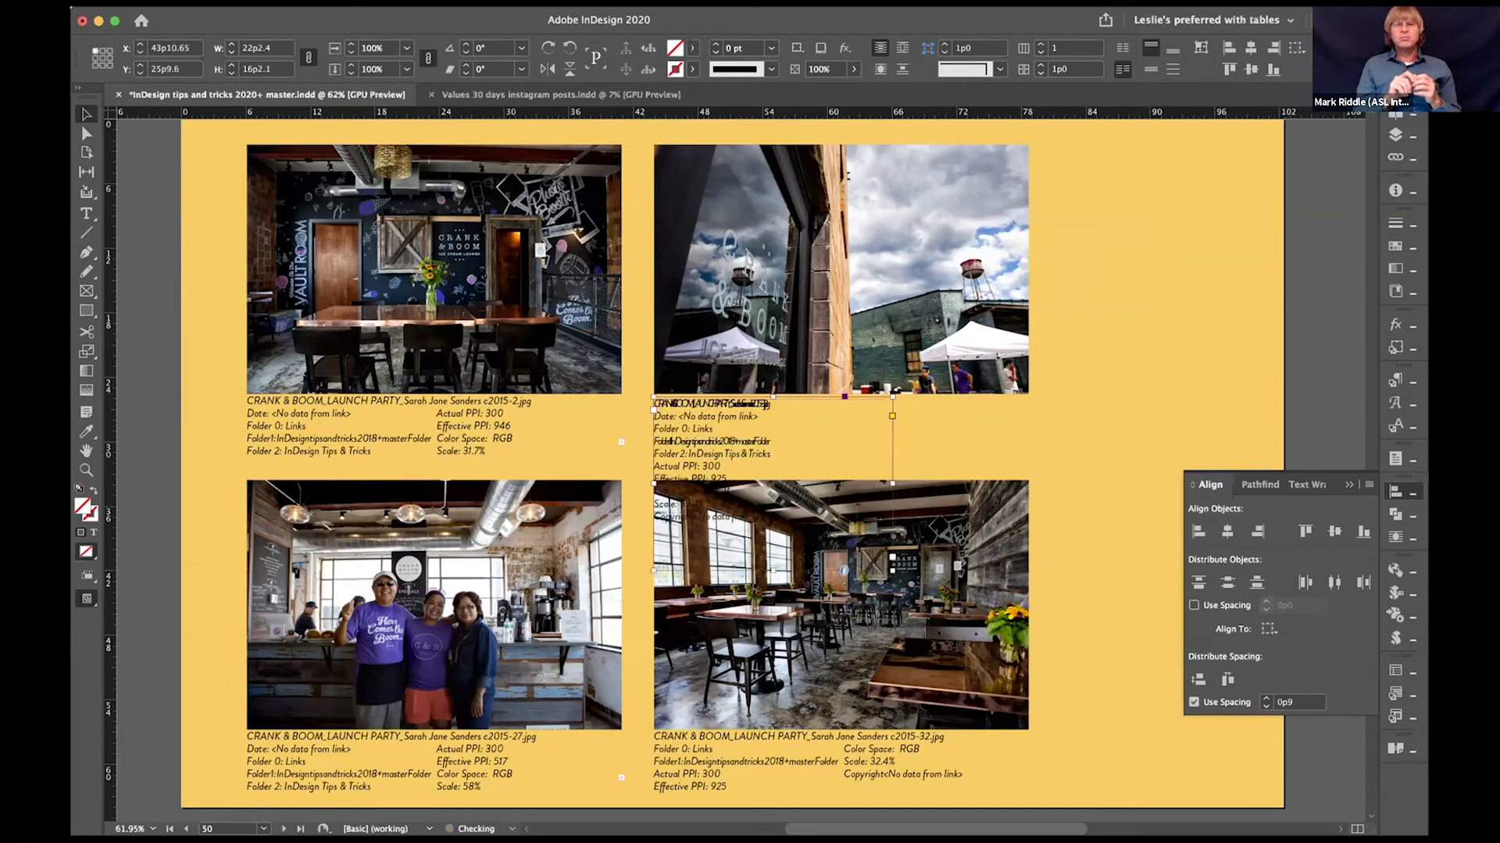
pyautogui.moveTo(892, 441); pyautogui.dragTo(1026, 479)
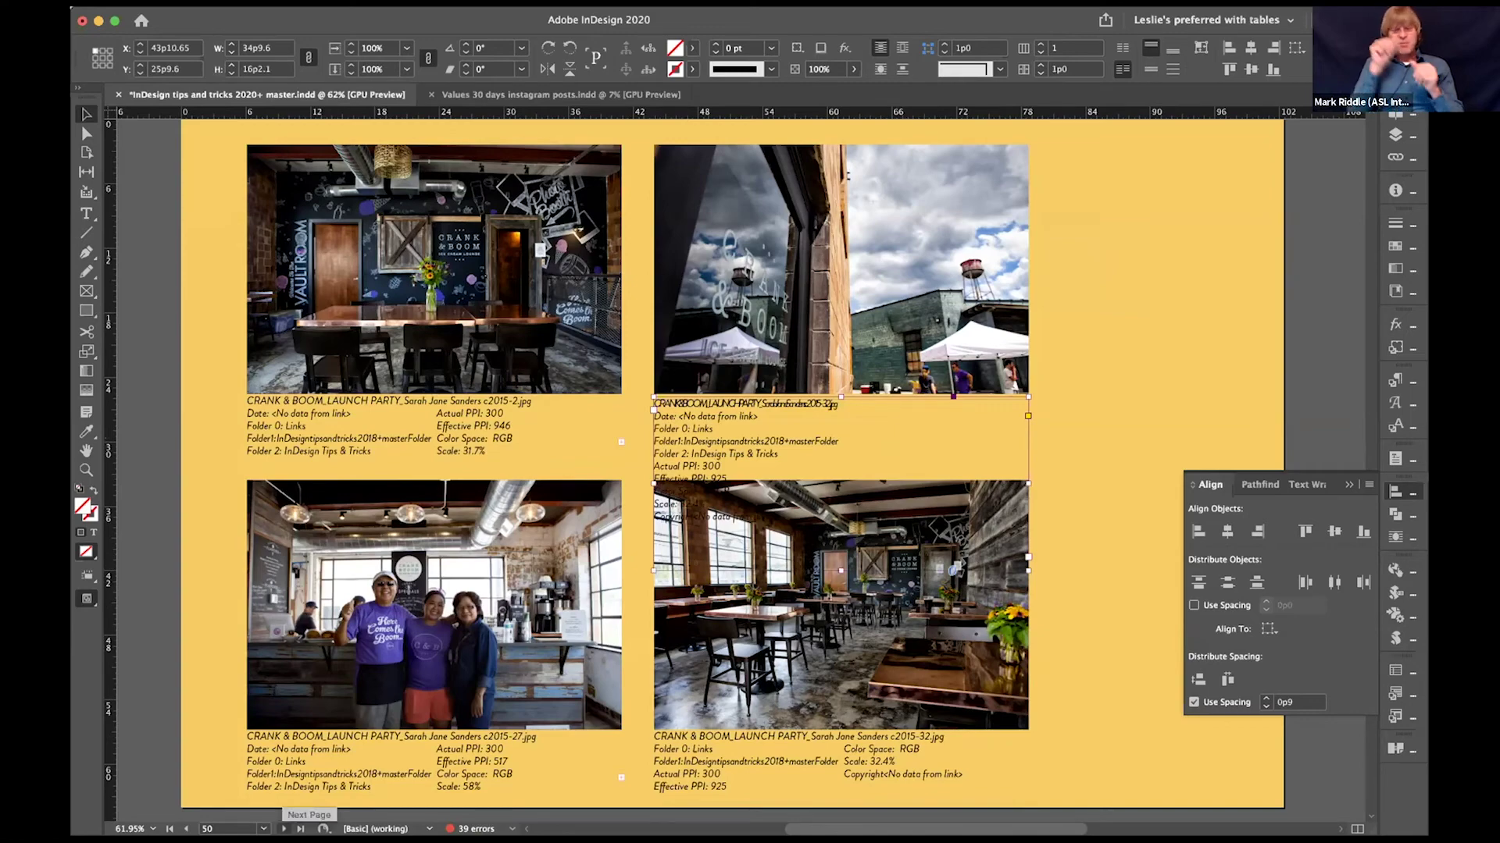
# Step: Advance through the live caption examples to page 54, the slide on placing multiple pages from PDFs
pyautogui.click(284, 828)
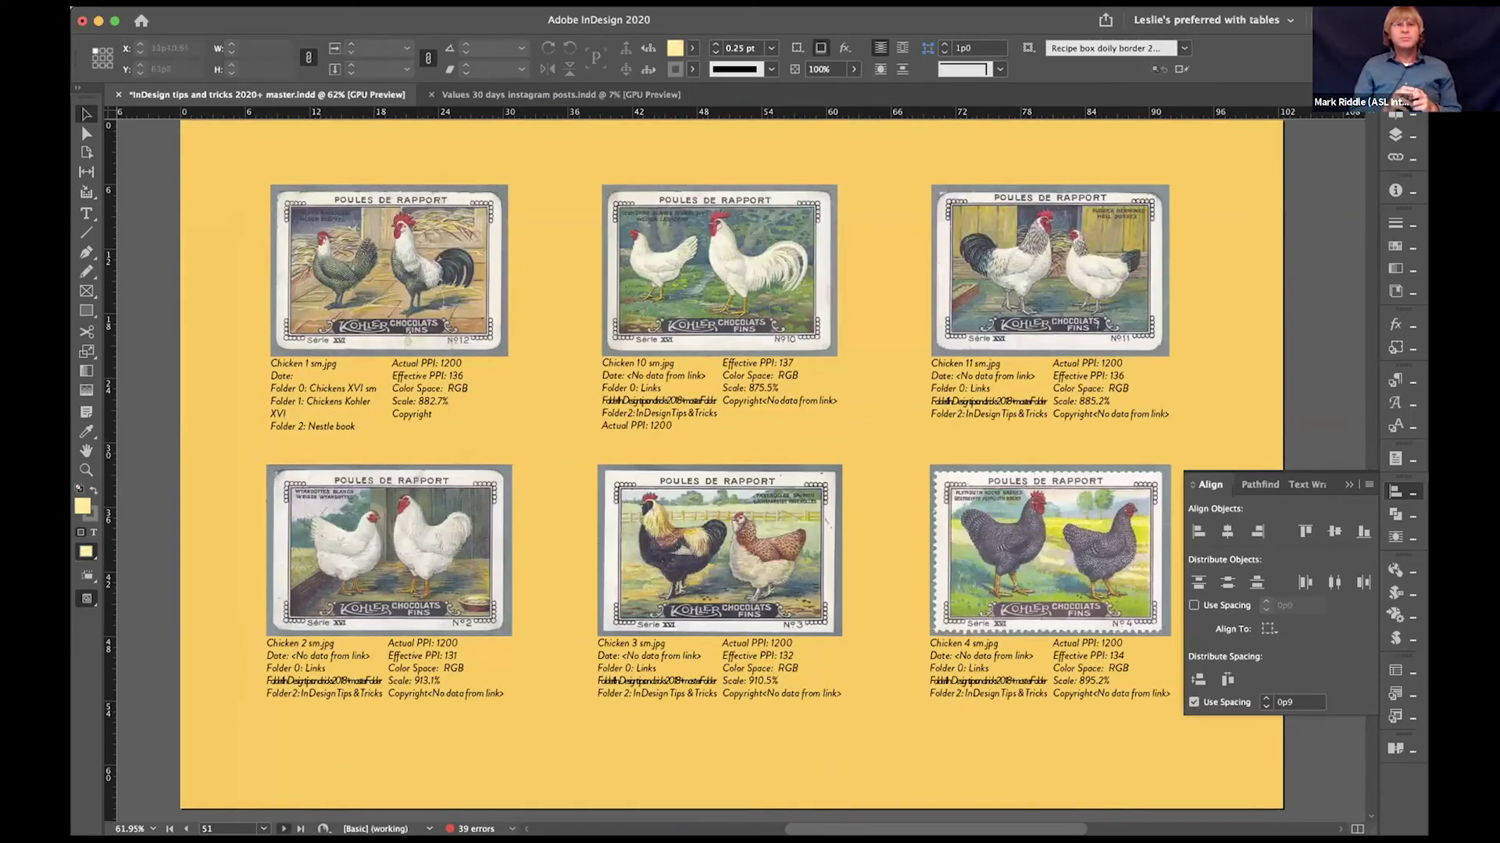
pyautogui.hotkey('shift', 'pagedown')
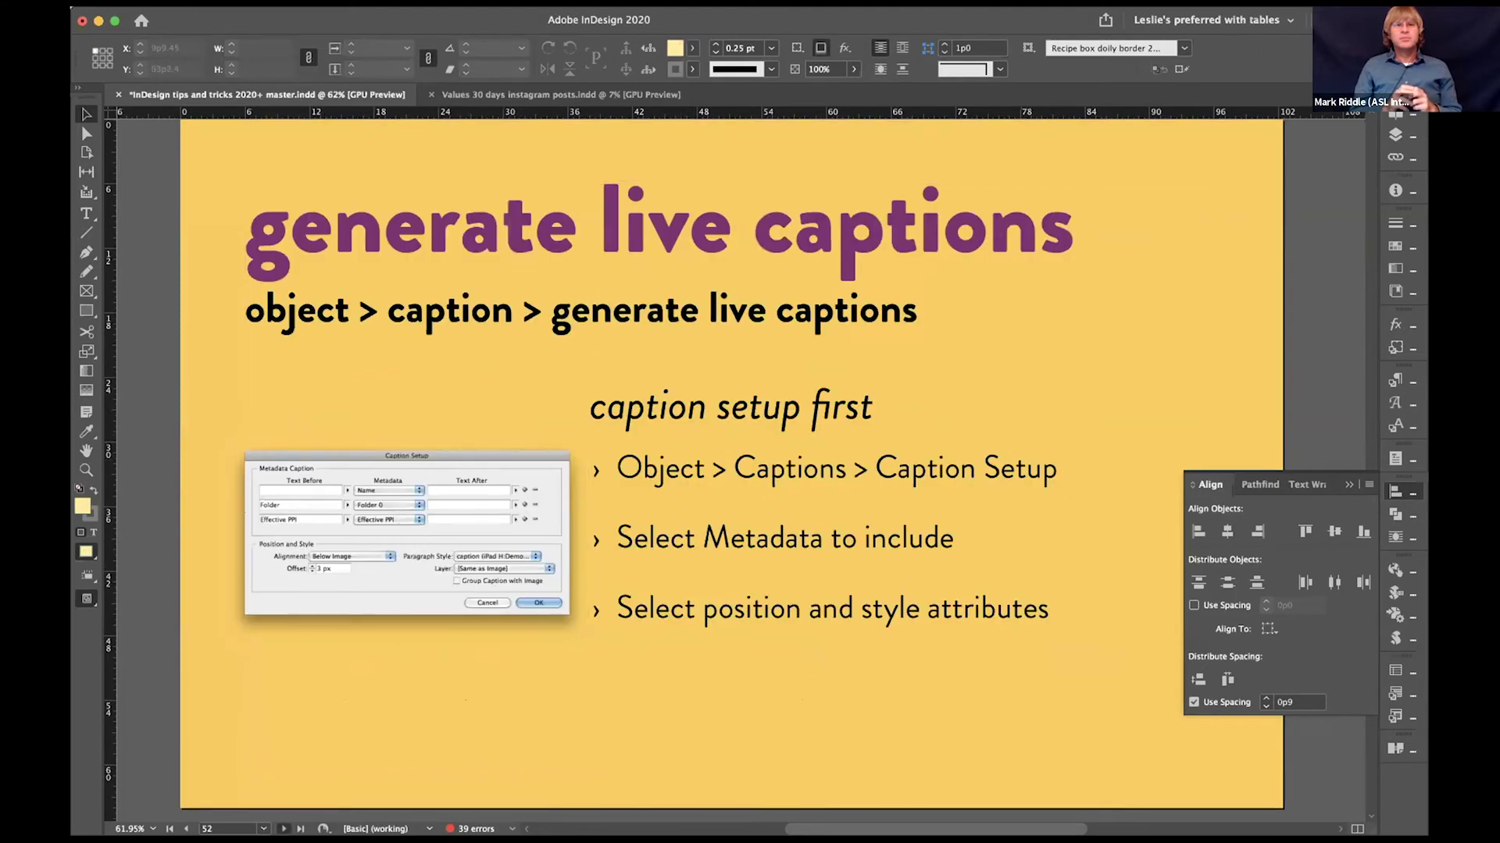
pyautogui.hotkey('shift', 'pagedown')
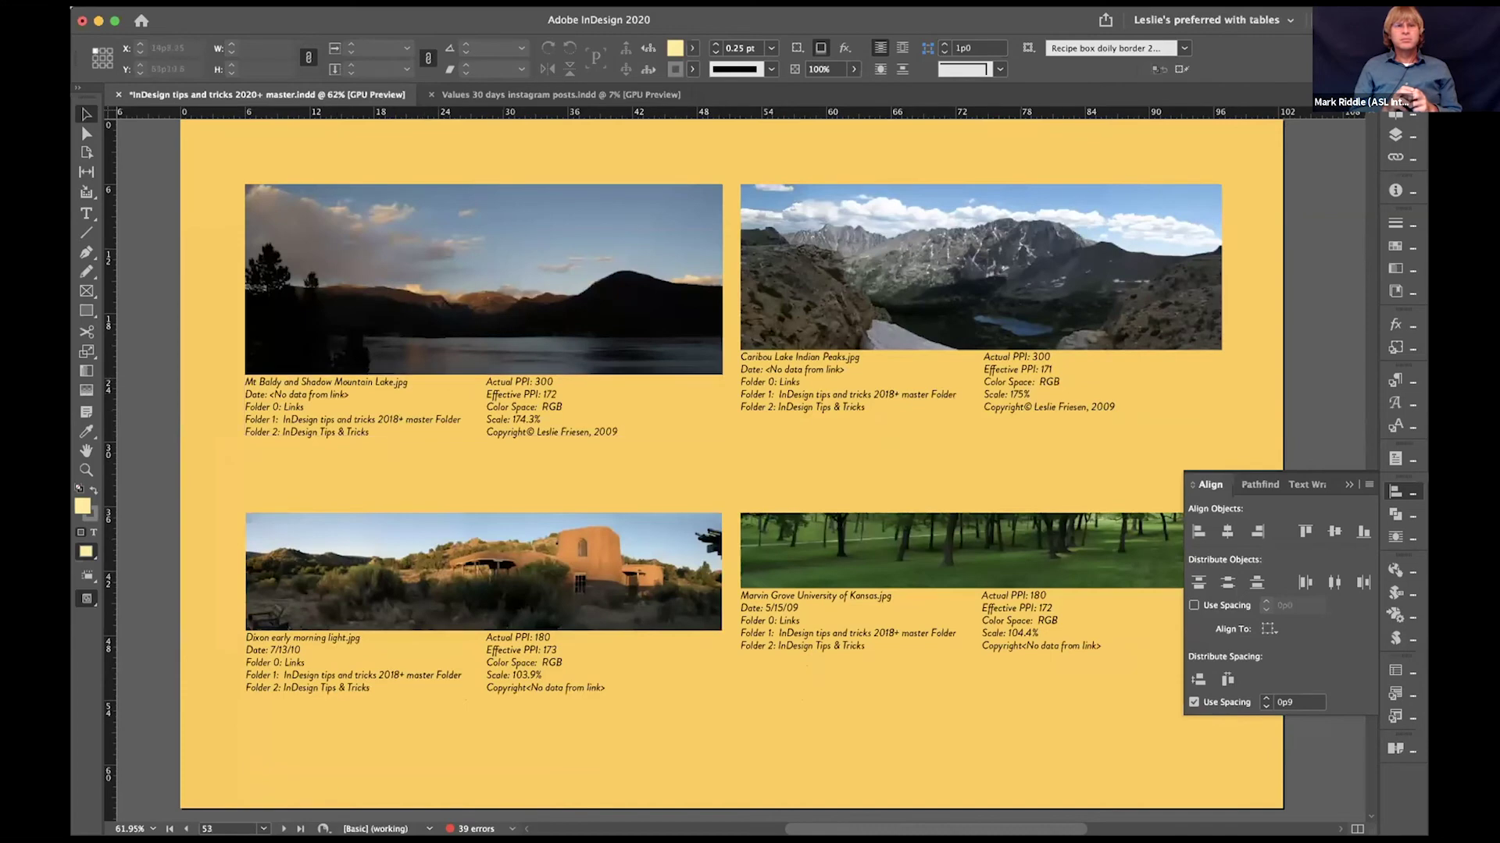
pyautogui.hotkey('shift', 'pagedown')
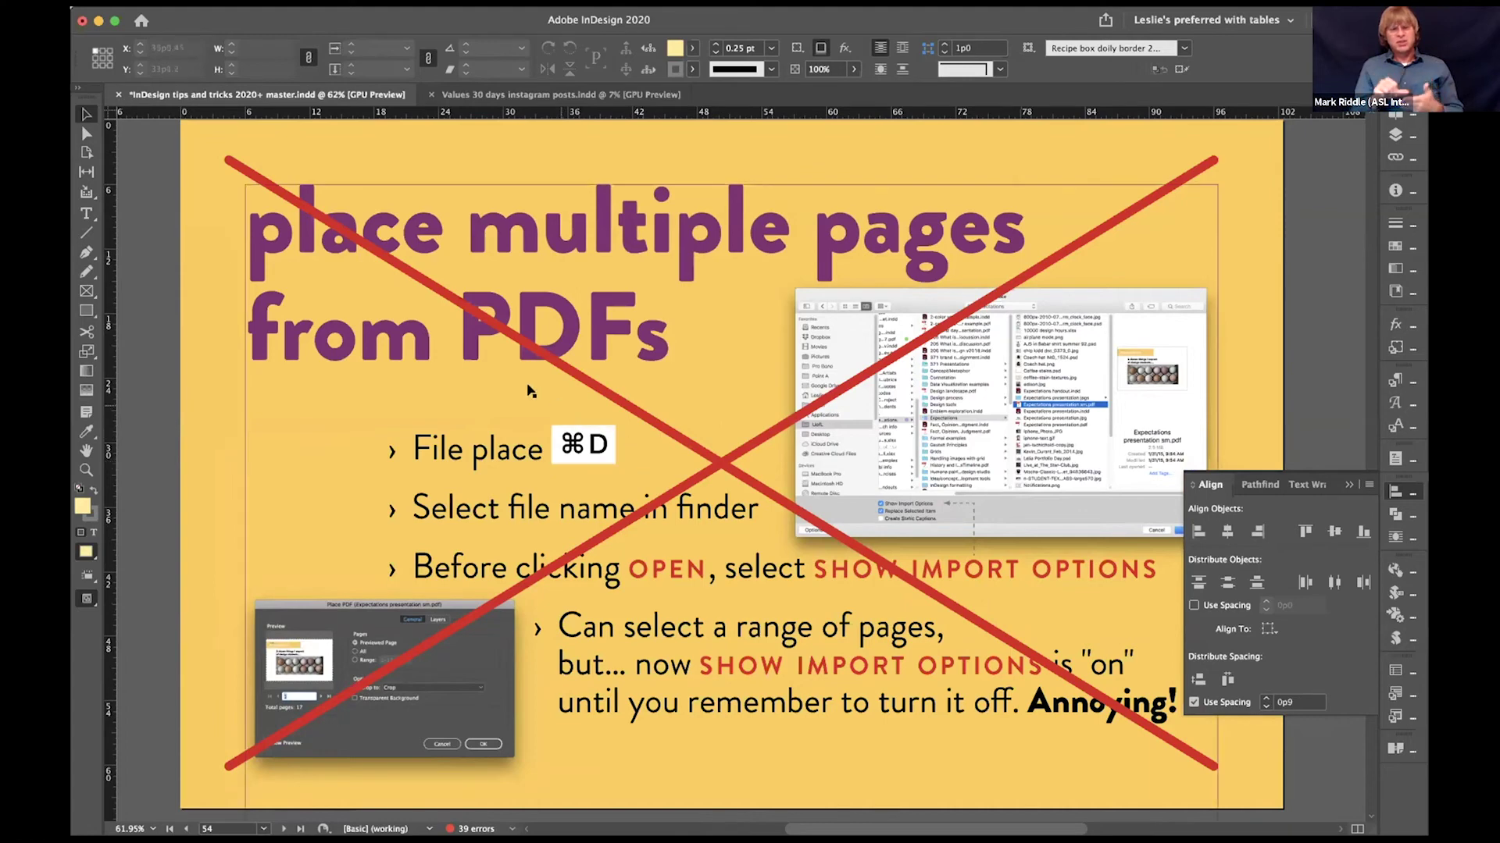
pyautogui.hscroll(1, 773, 461)
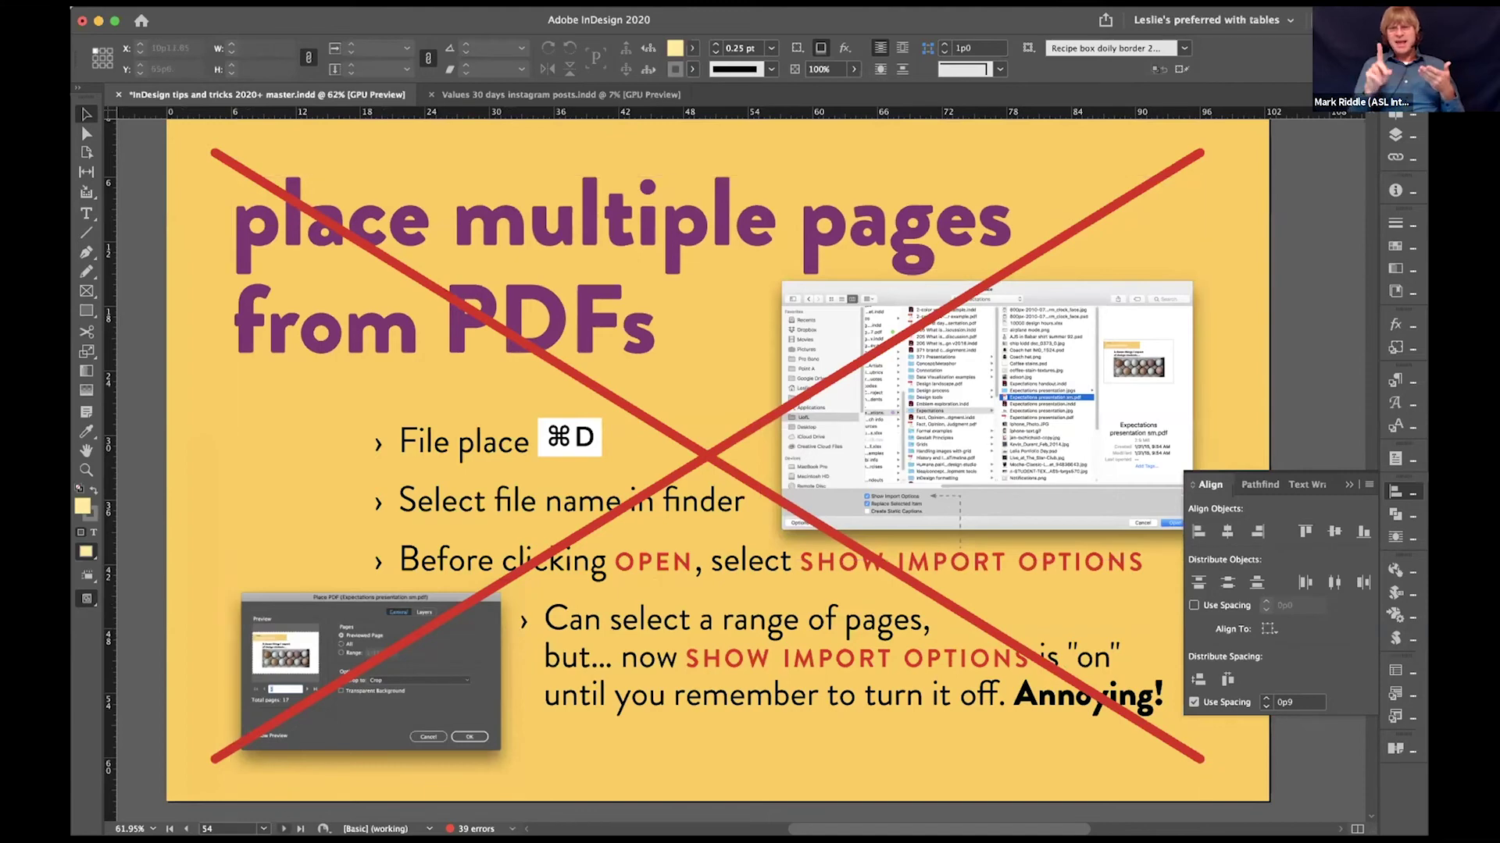
pyautogui.press('super+d')
pyautogui.click(338, 338)
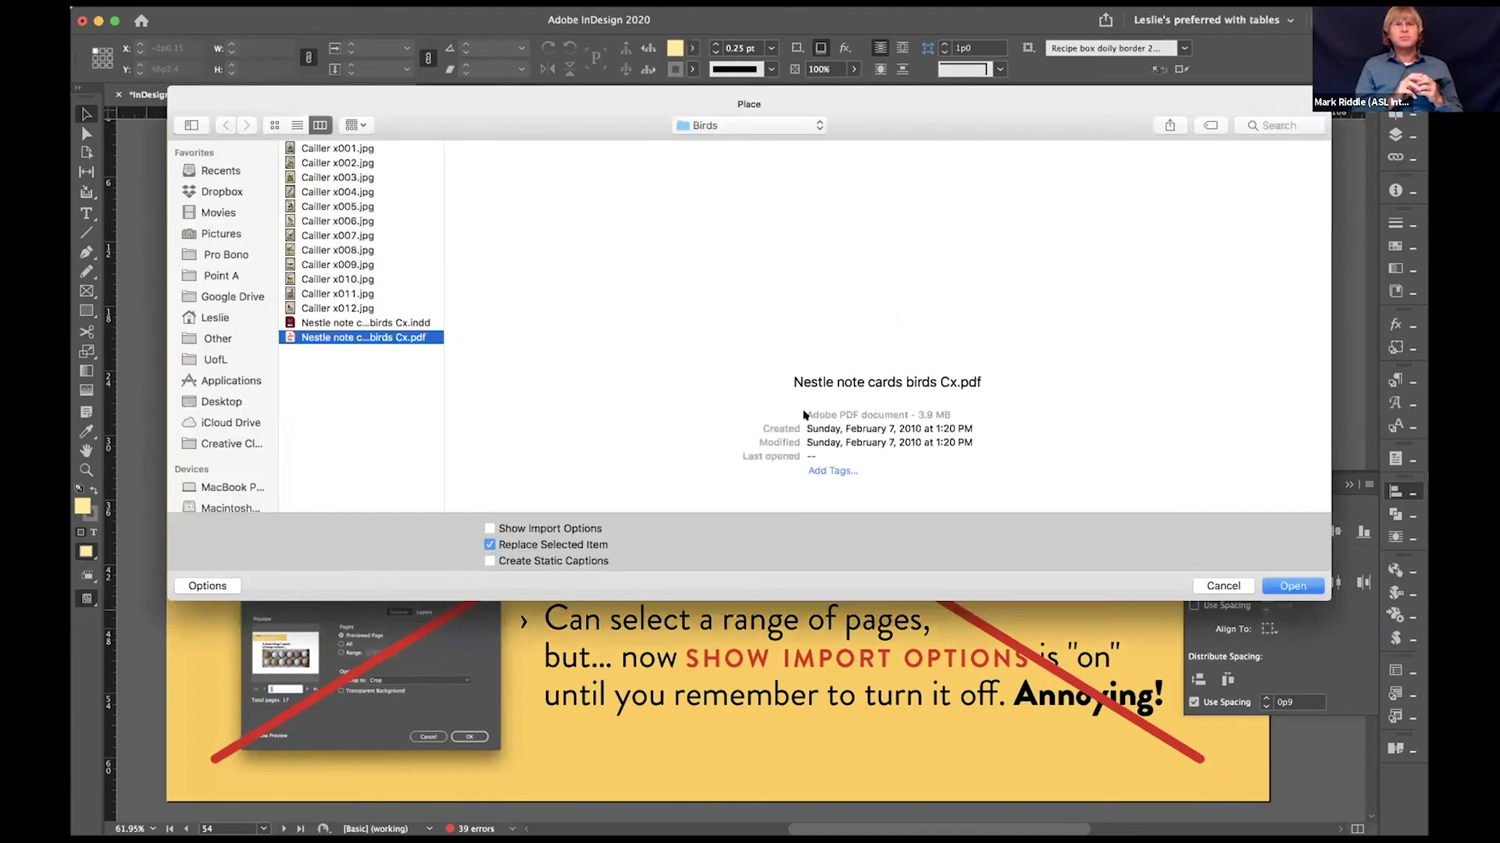
pyautogui.click(1281, 586)
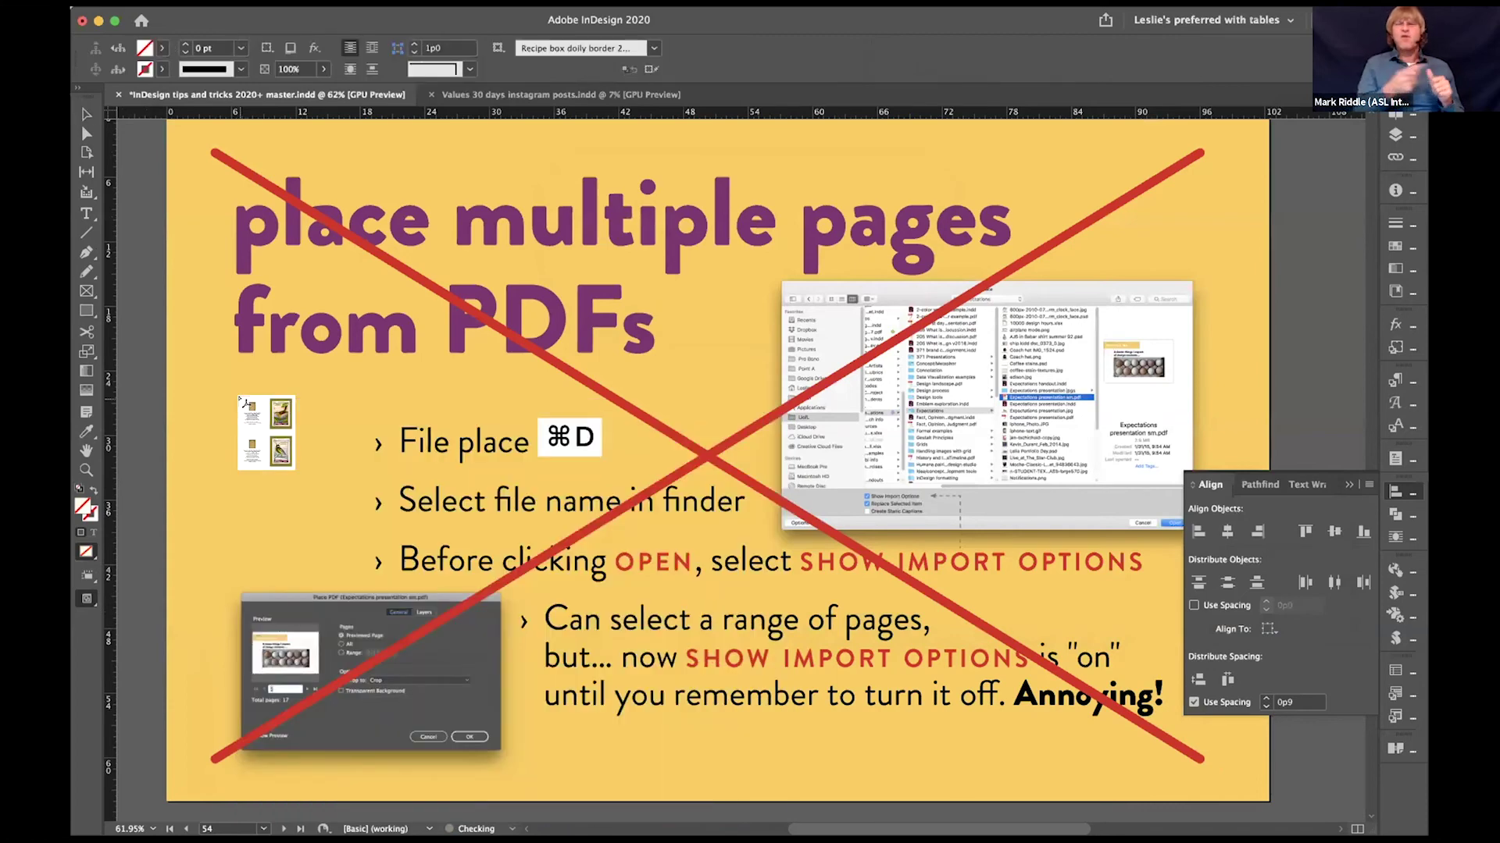
pyautogui.press('Escape')
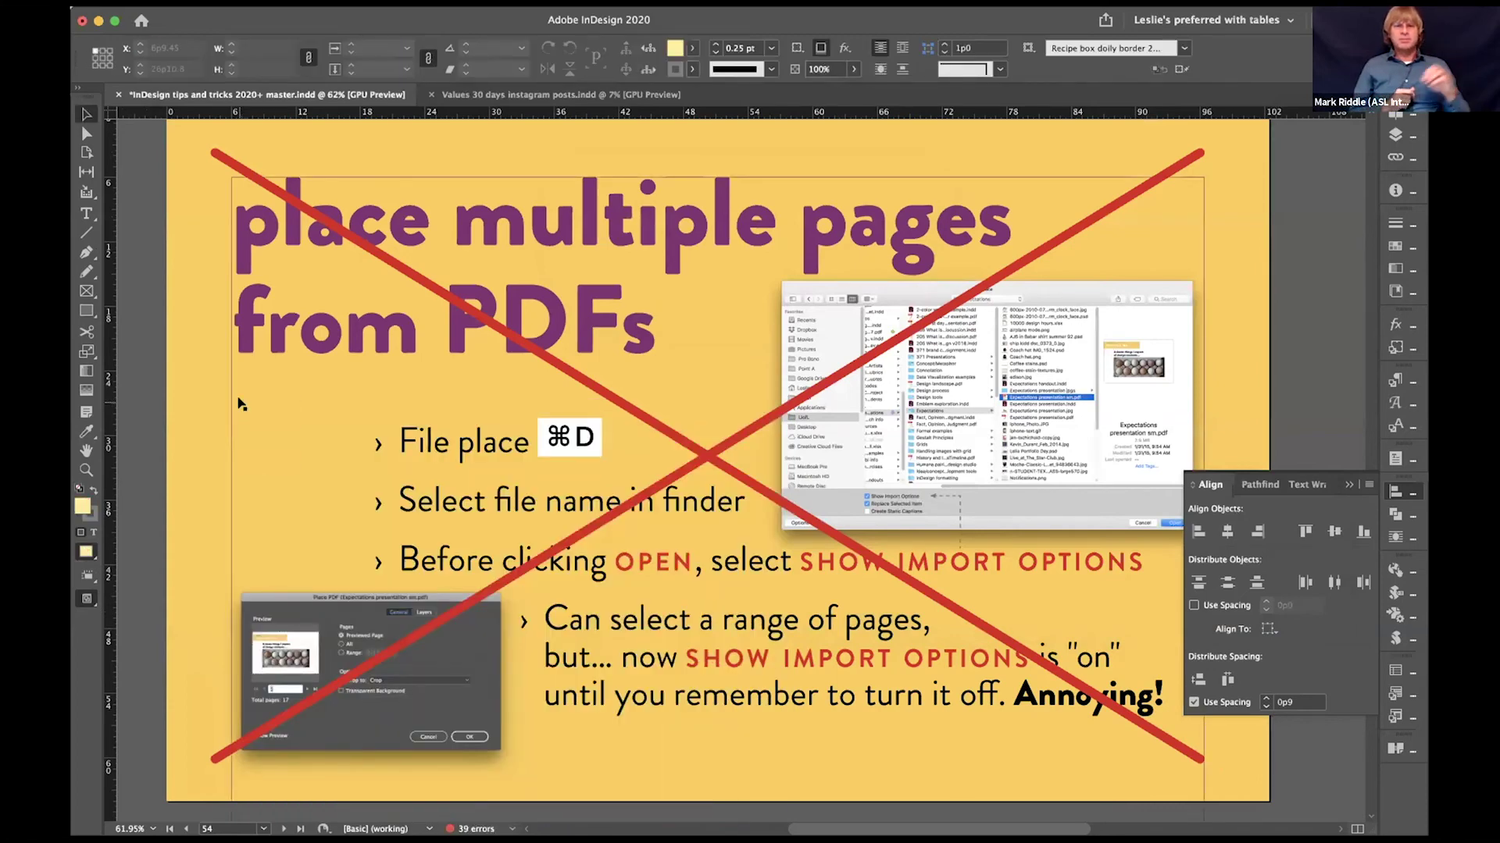
# Step: Start placing Nestle note cards birds Cx.pdf from the Birds folder with its import options shown for this placement only
pyautogui.press('super+d')
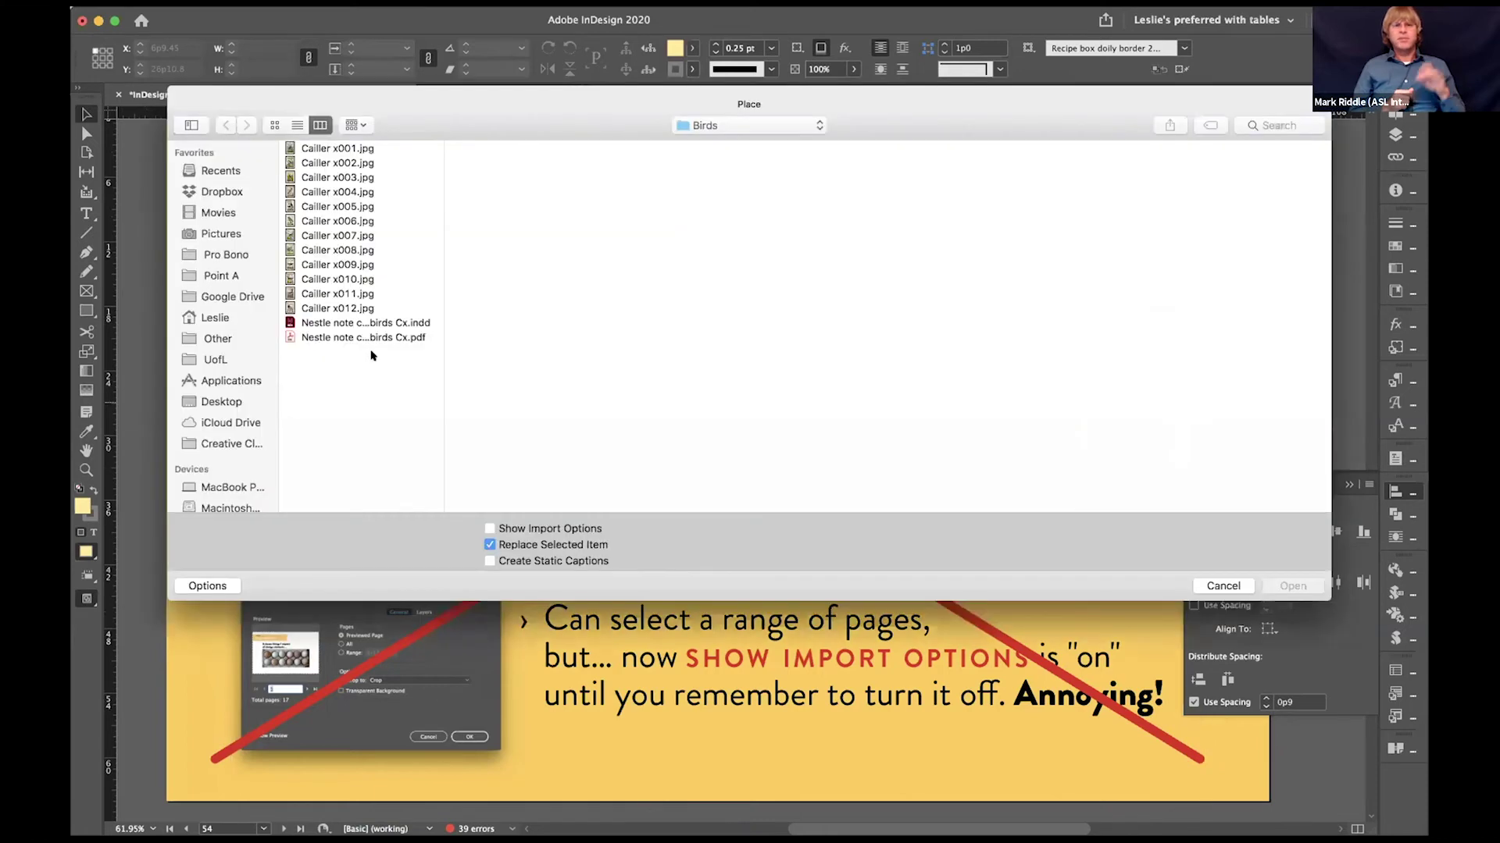
pyautogui.click(348, 336)
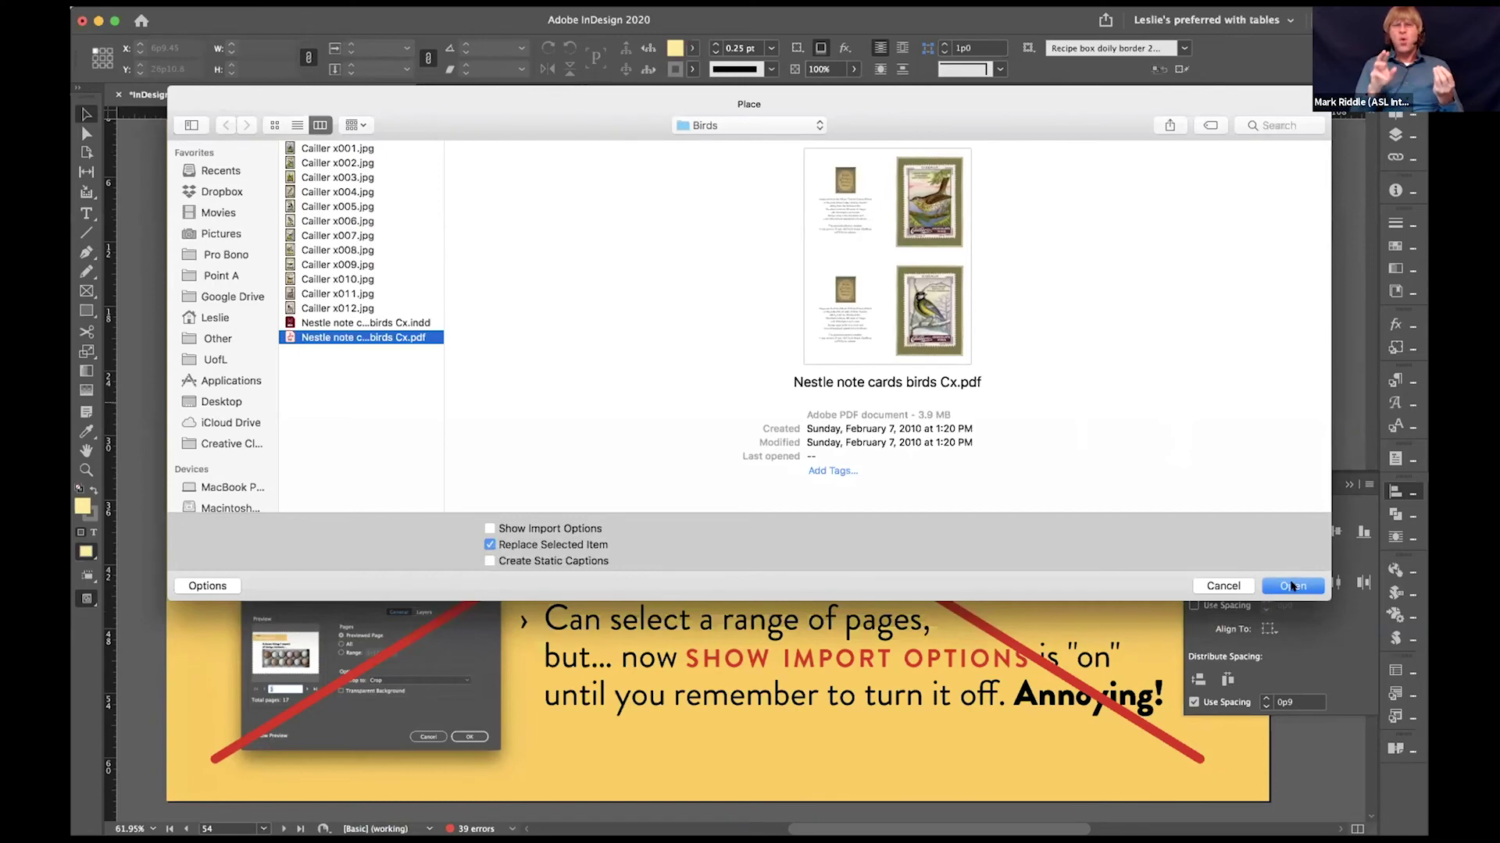
pyautogui.click(1291, 585)
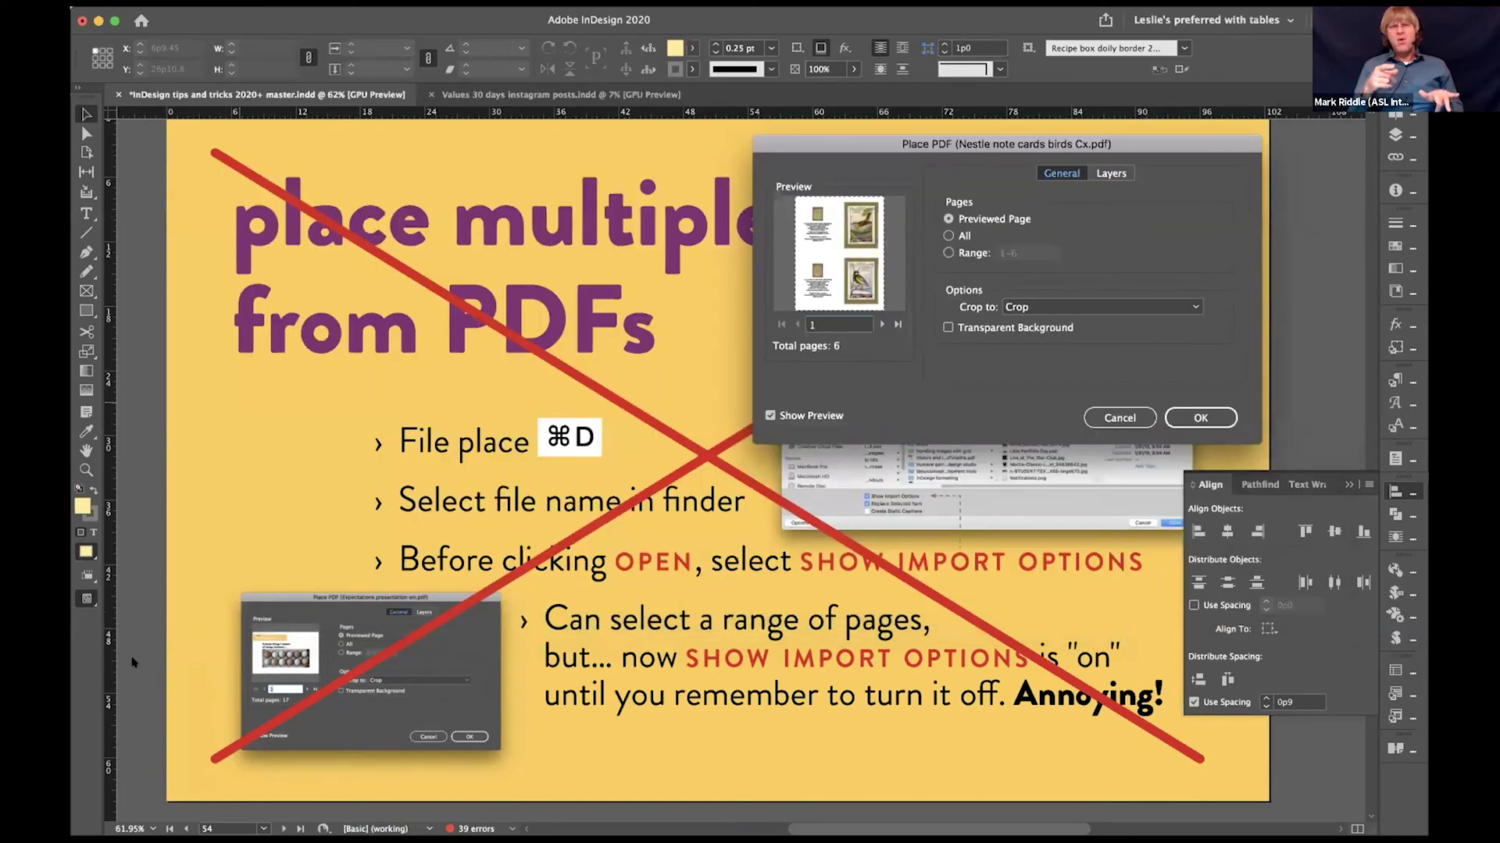
# Step: Import page range 1-6 with Crop to set to Crop, and place three of the PDF pages side by side below the slide title
pyautogui.moveTo(852, 145); pyautogui.dragTo(698, 154)
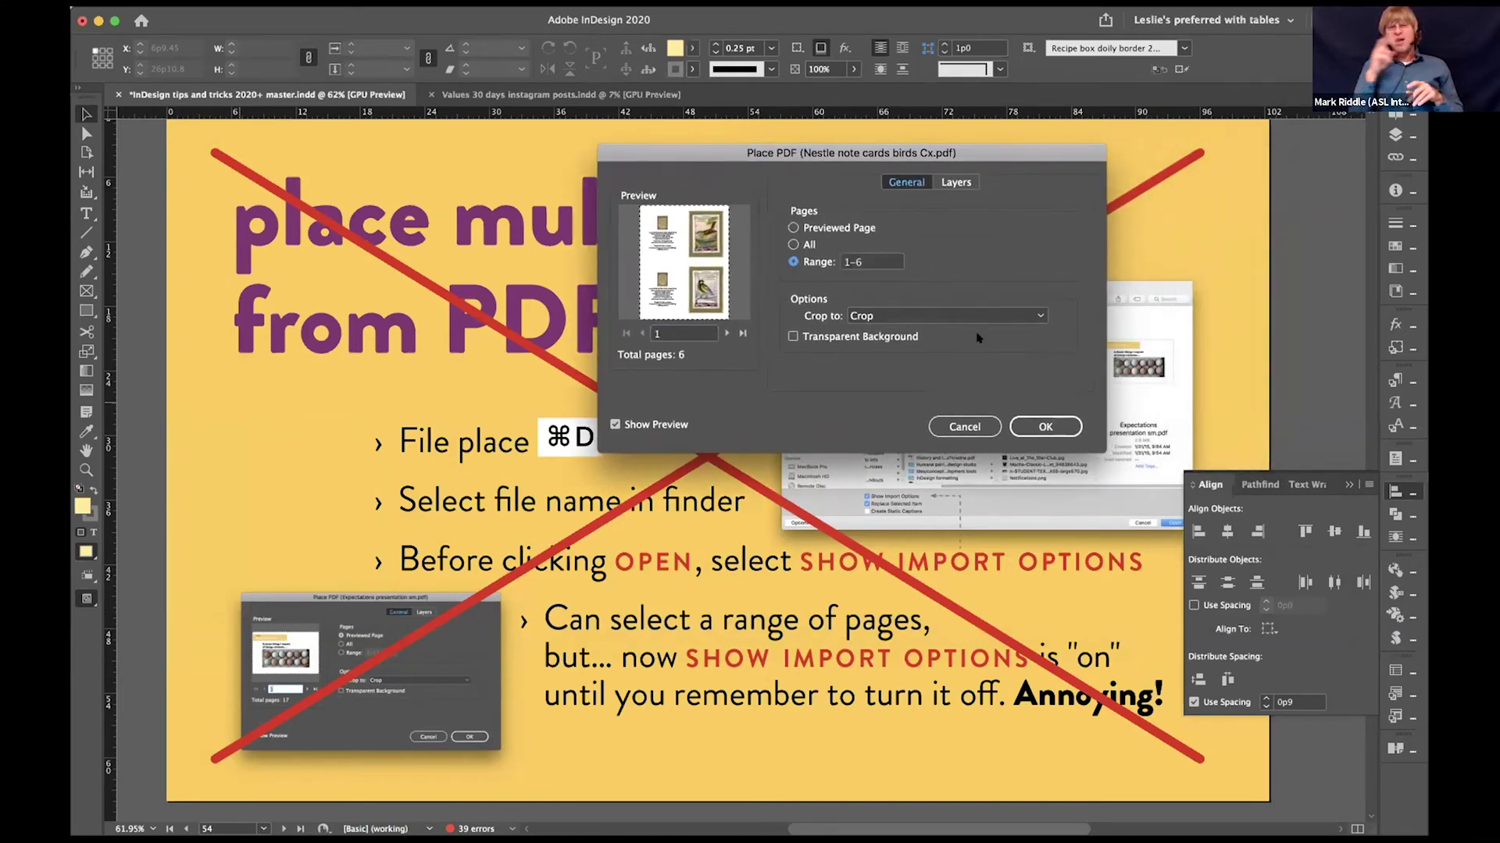
pyautogui.click(1032, 316)
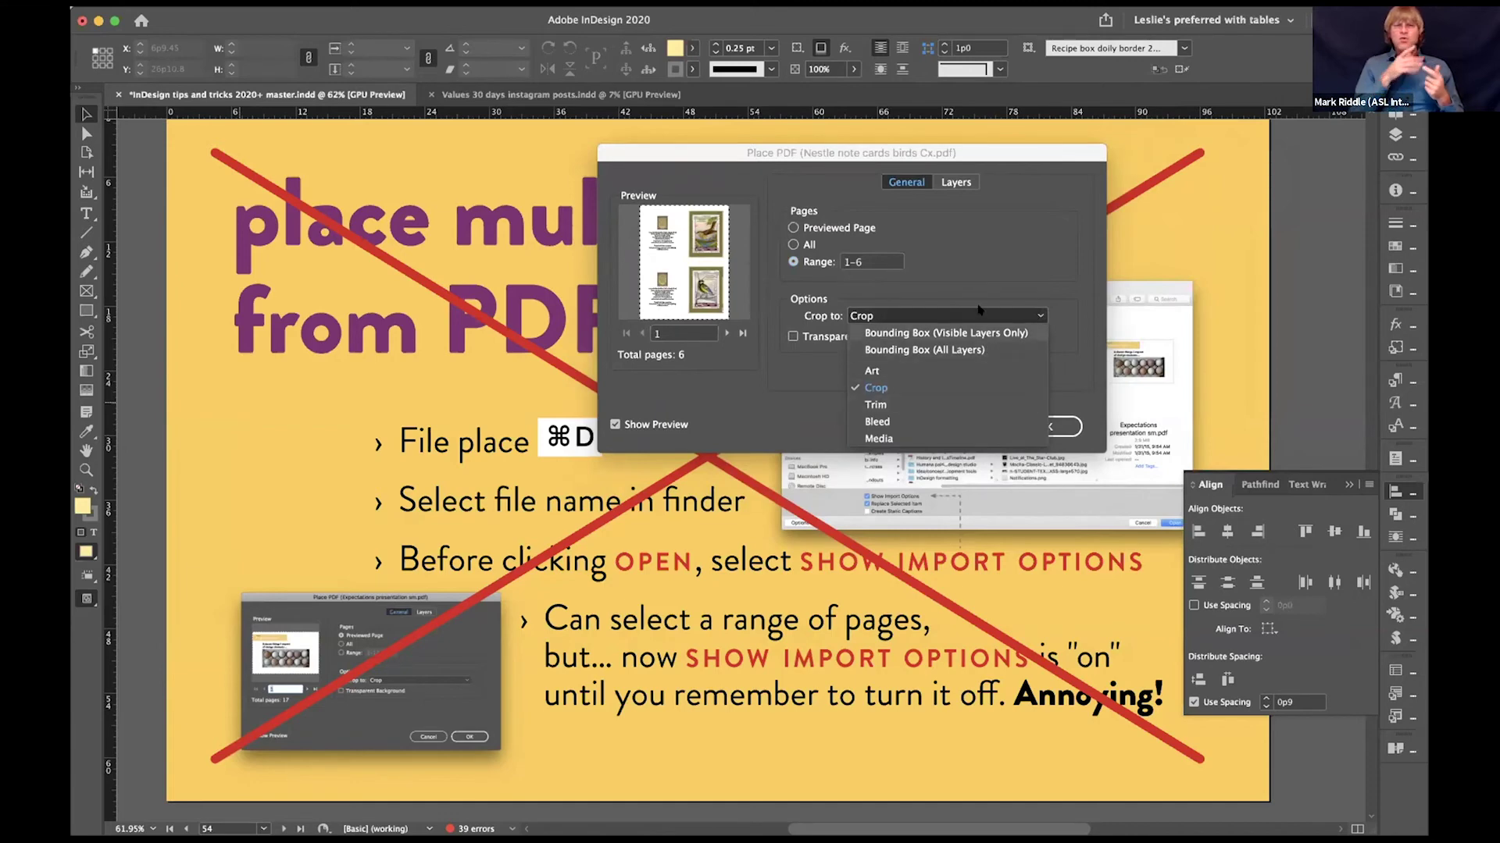
pyautogui.click(1060, 427)
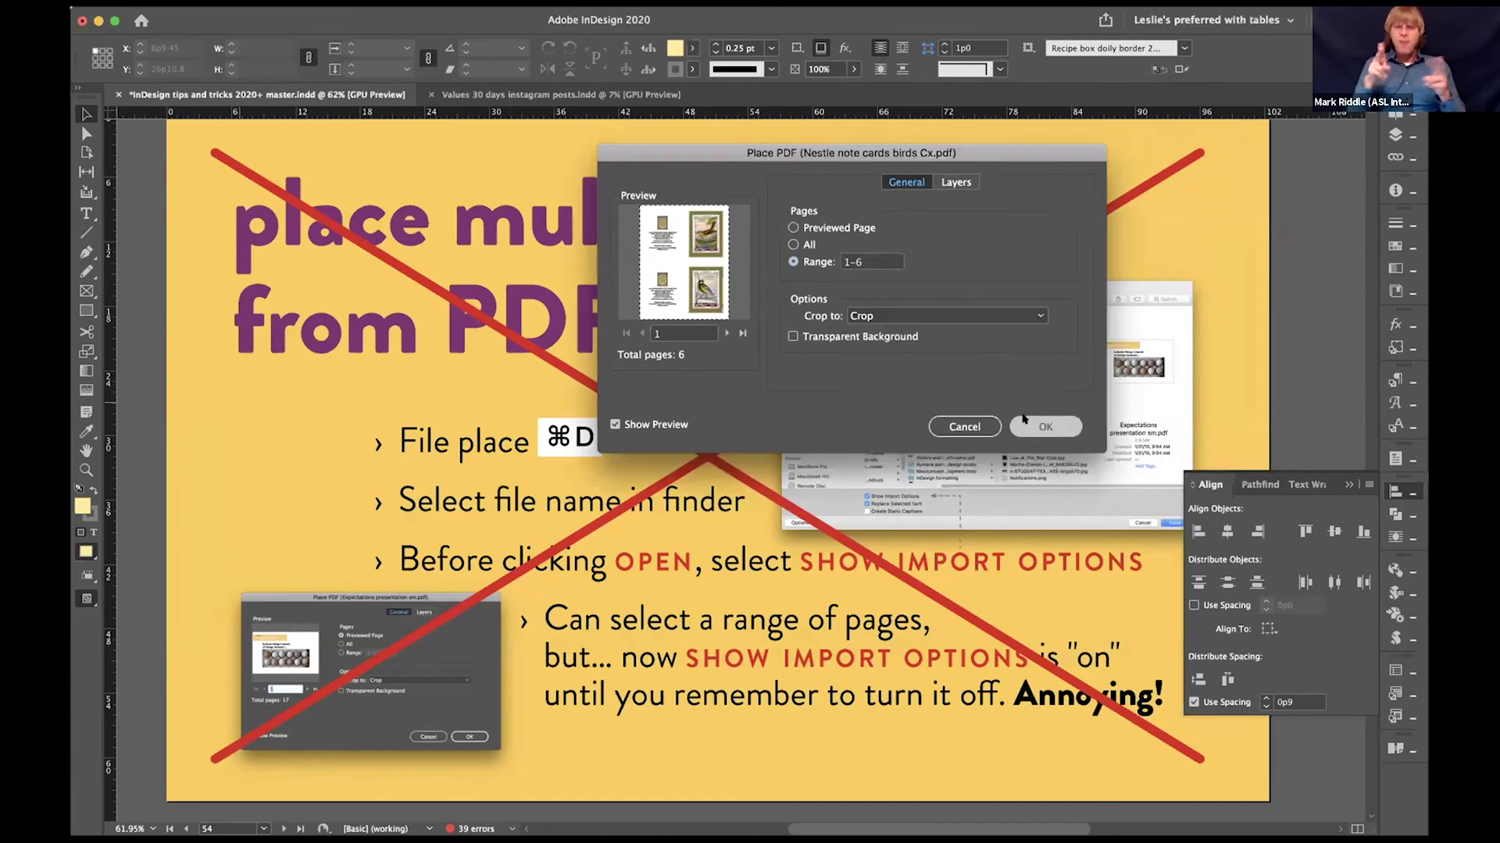
pyautogui.click(1060, 426)
pyautogui.moveTo(205, 389); pyautogui.dragTo(478, 556)
pyautogui.moveTo(482, 389); pyautogui.dragTo(612, 556)
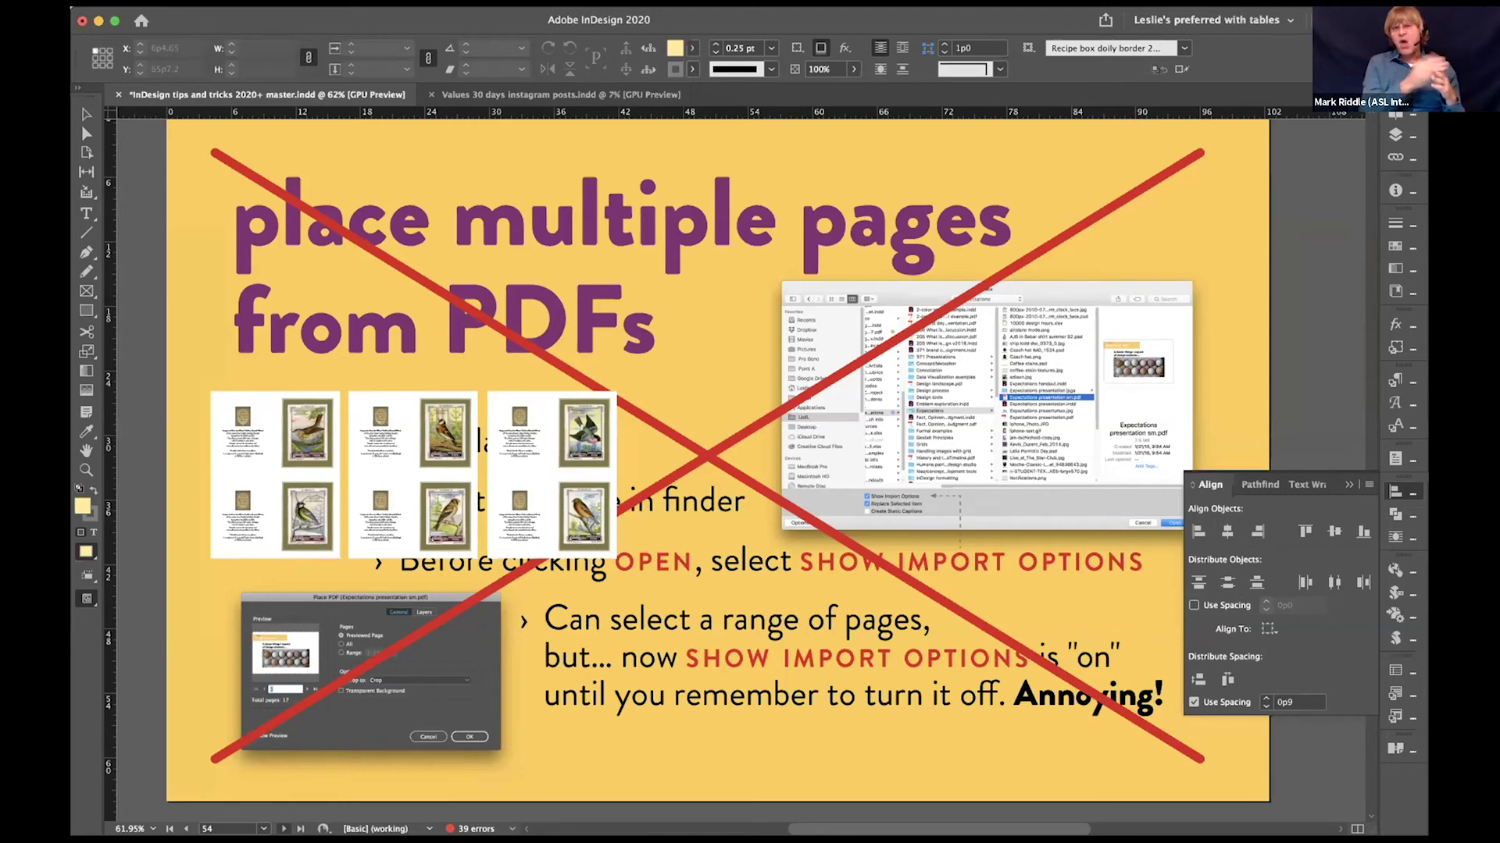
# Step: Advance to page 56, the slide on showing Photoshop layers
pyautogui.hotkey('shift', 'pagedown')
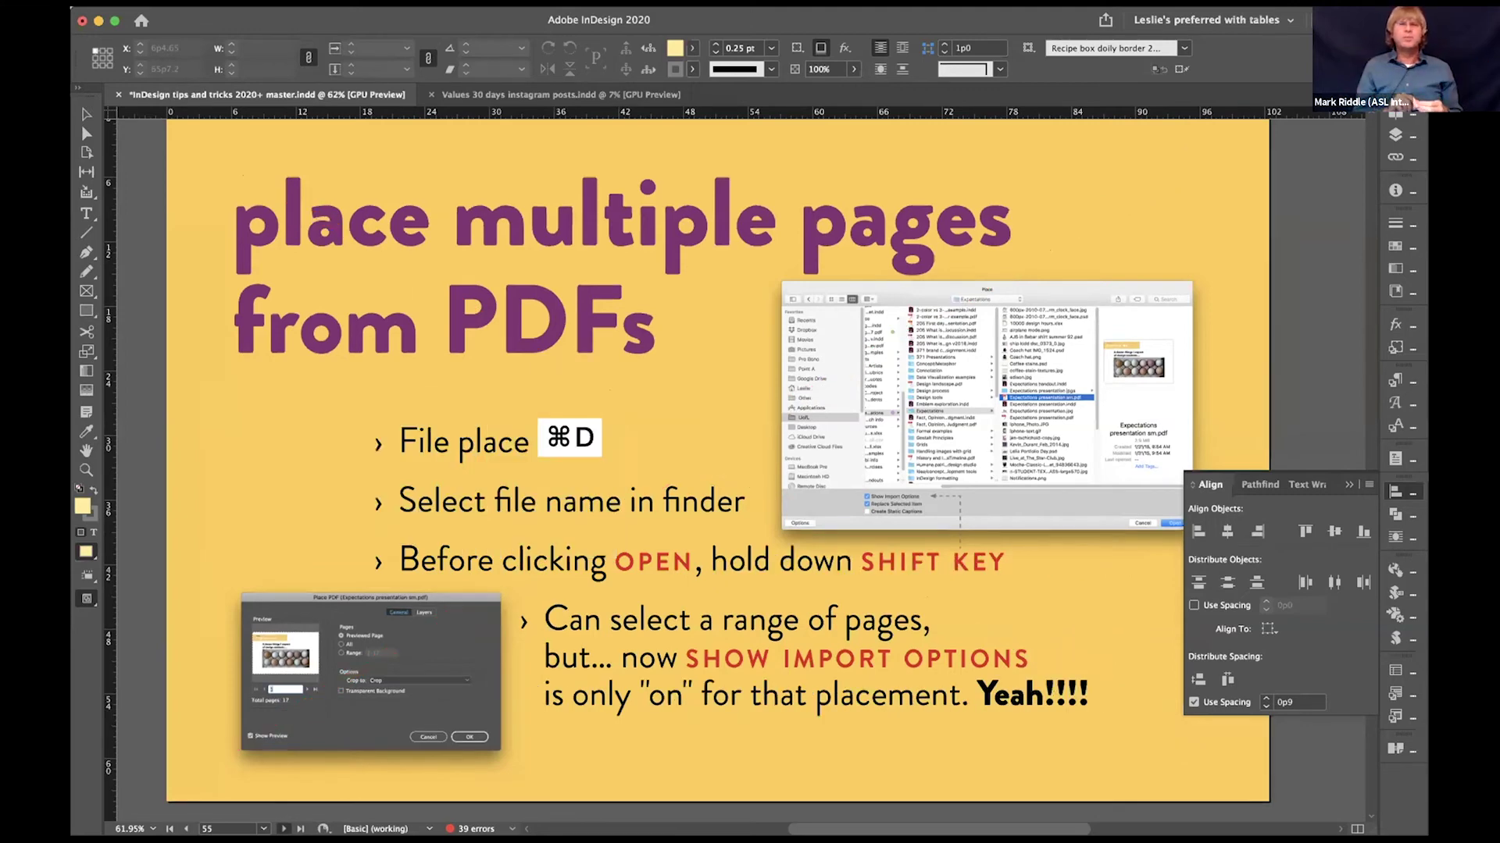
pyautogui.hotkey('shift', 'pagedown')
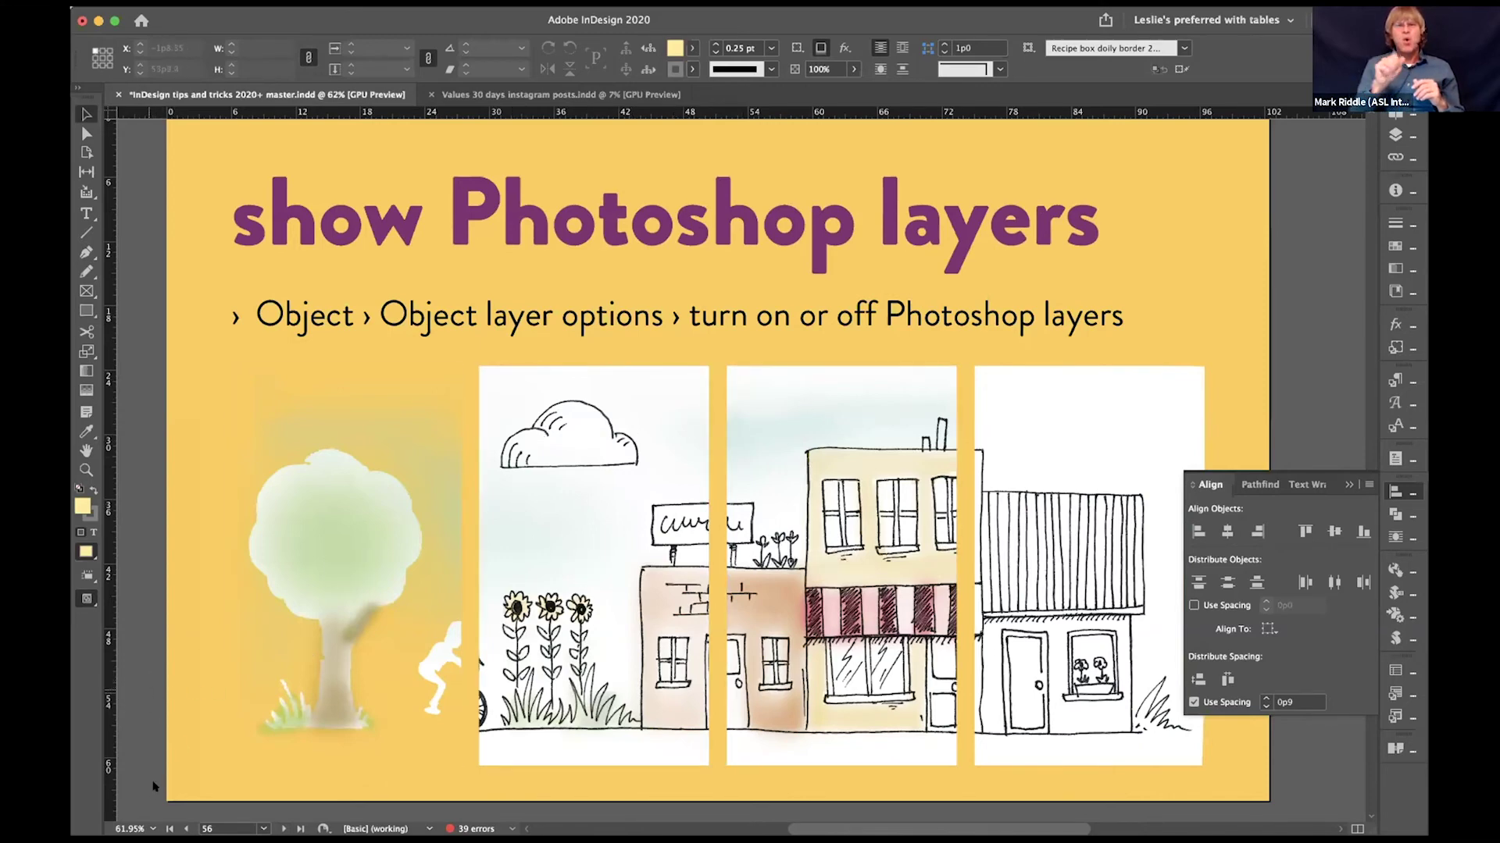
# Step: Open the Object Layer Options for the tree image on page 56 and enable the preview
pyautogui.click(409, 414)
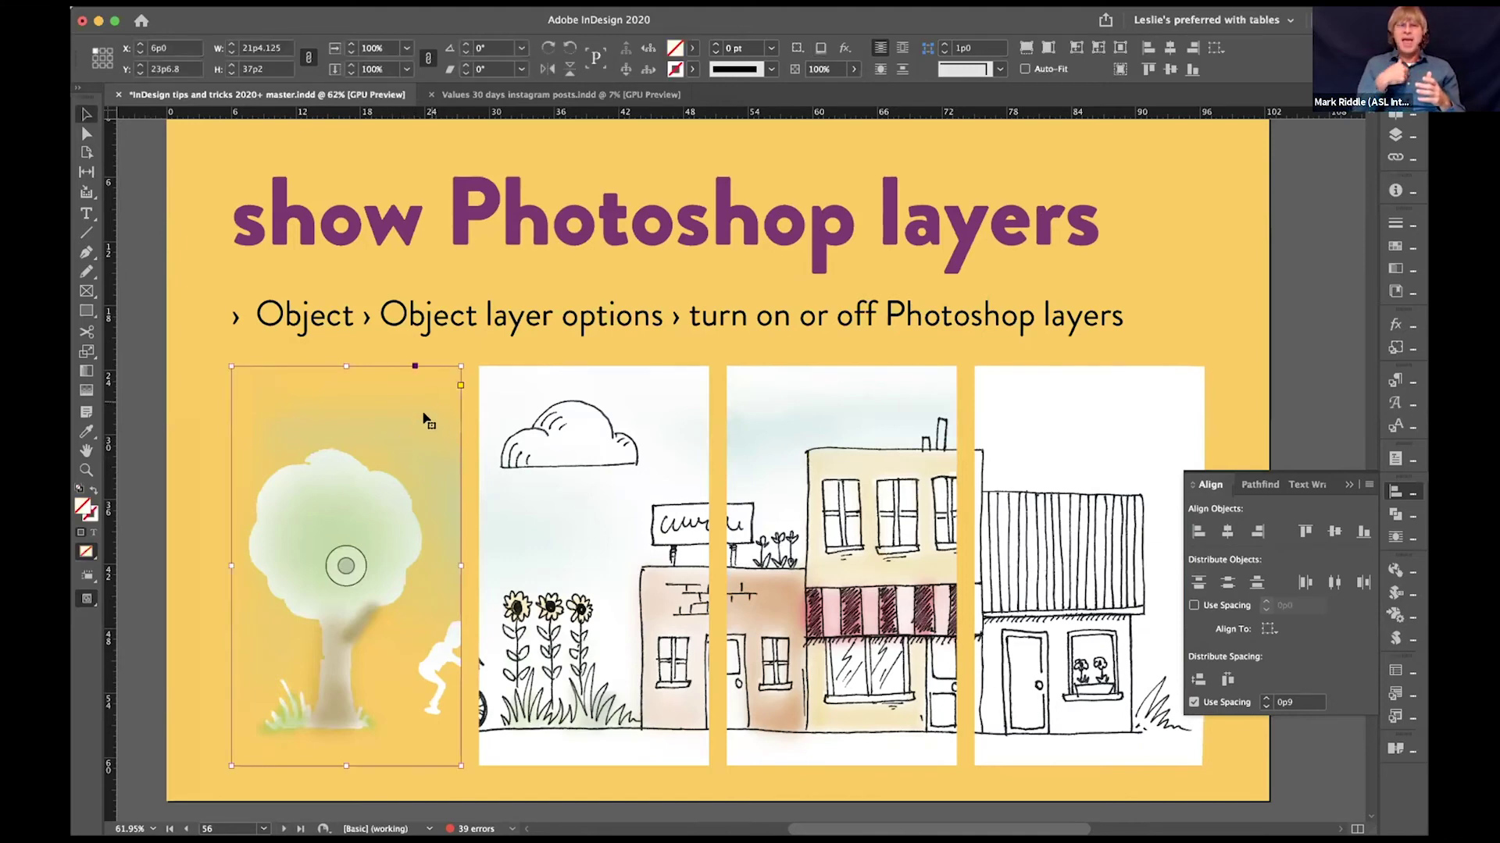
pyautogui.scroll(-1, 491, 434)
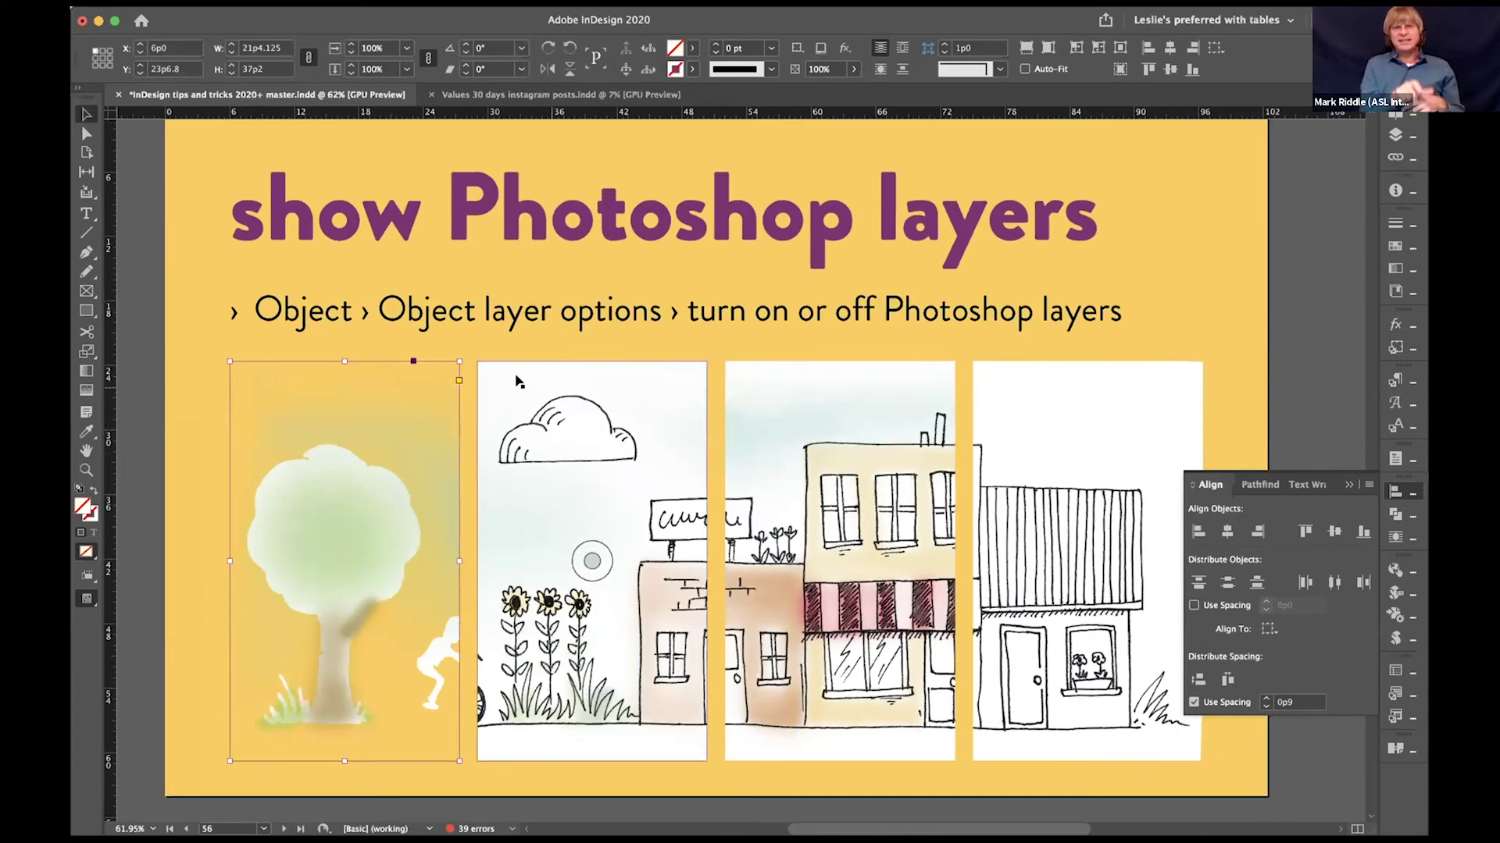
pyautogui.click(374, 6)
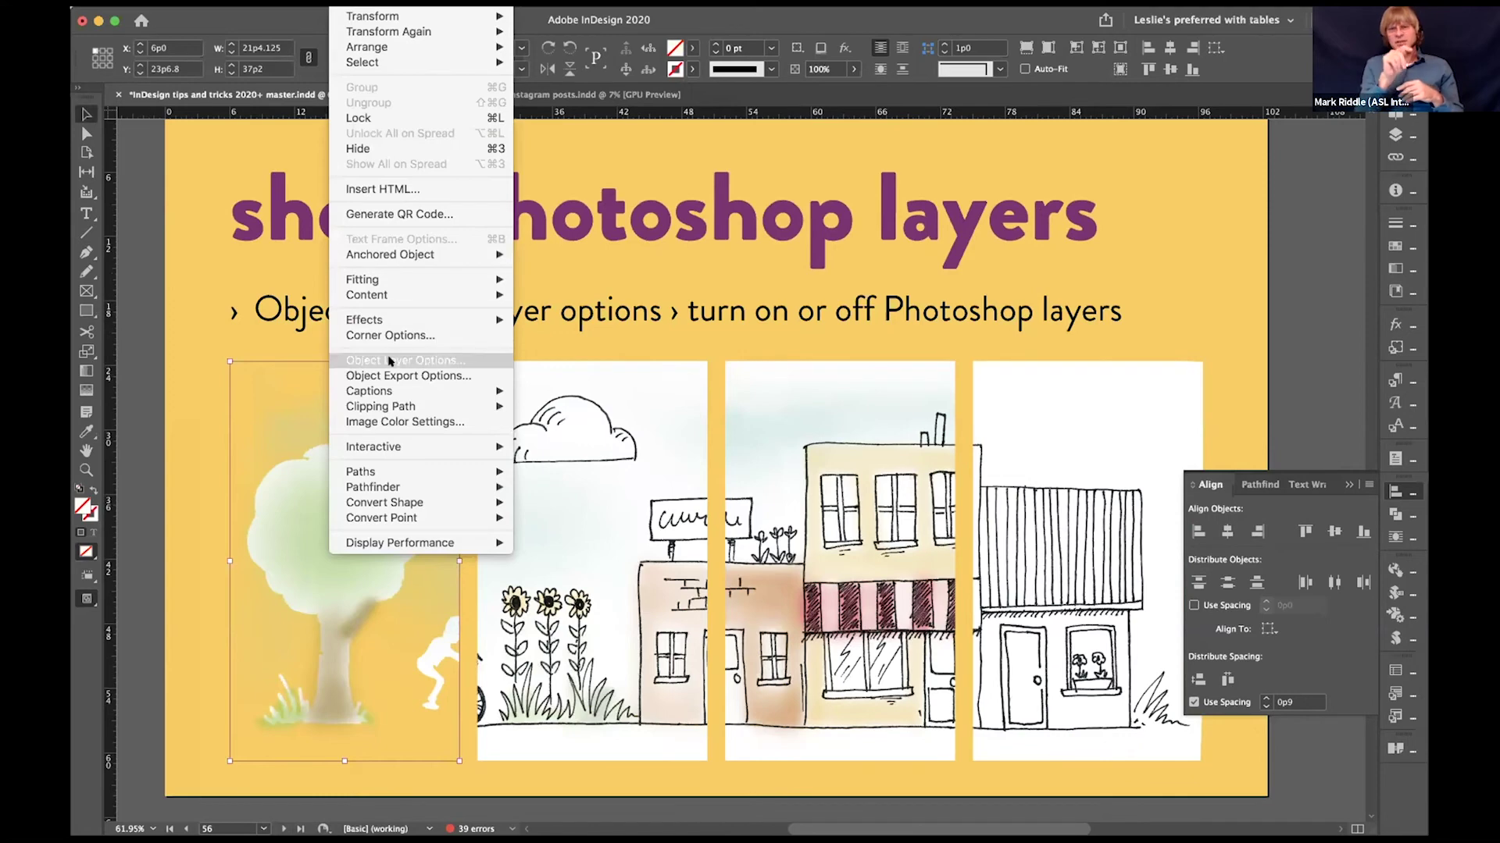
pyautogui.click(668, 334)
pyautogui.moveTo(693, 269); pyautogui.dragTo(891, 155)
pyautogui.click(1125, 235)
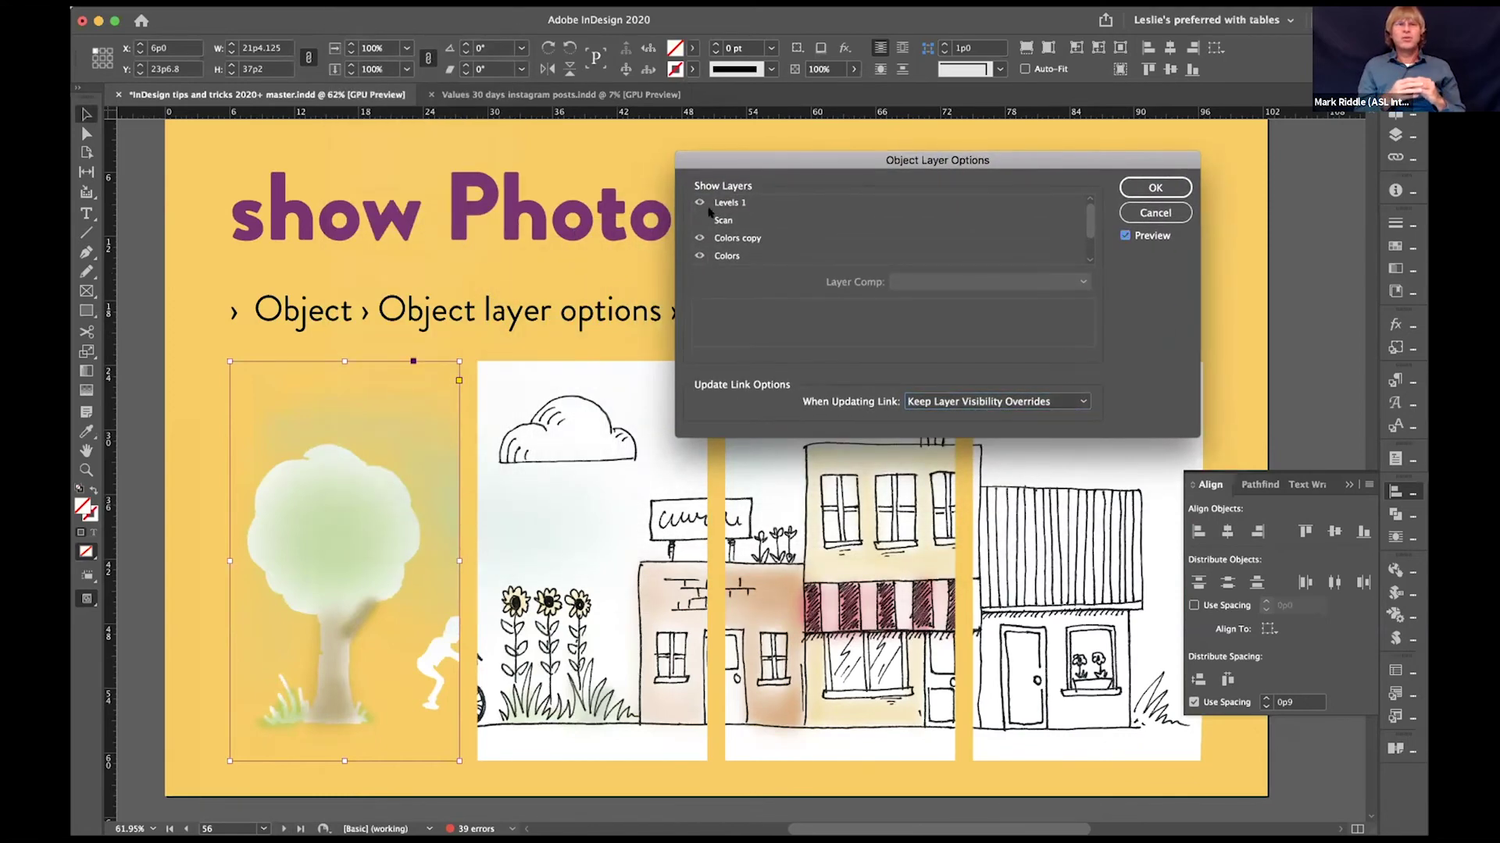
# Step: Toggle the tree image's Scan, Colors copy and Colors layers off and on until all of them are shown
pyautogui.click(697, 221)
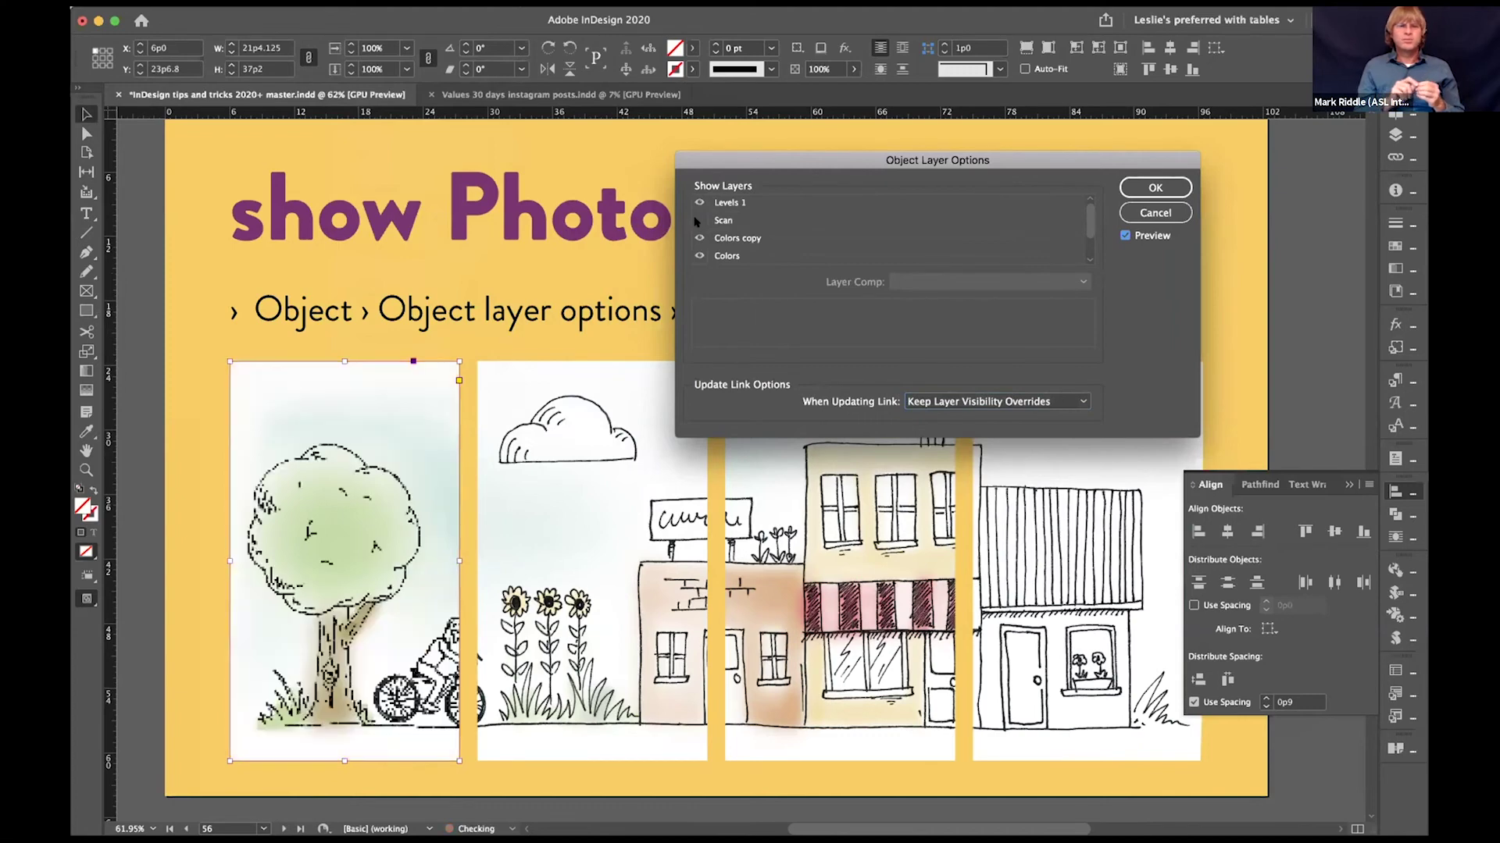
pyautogui.click(699, 238)
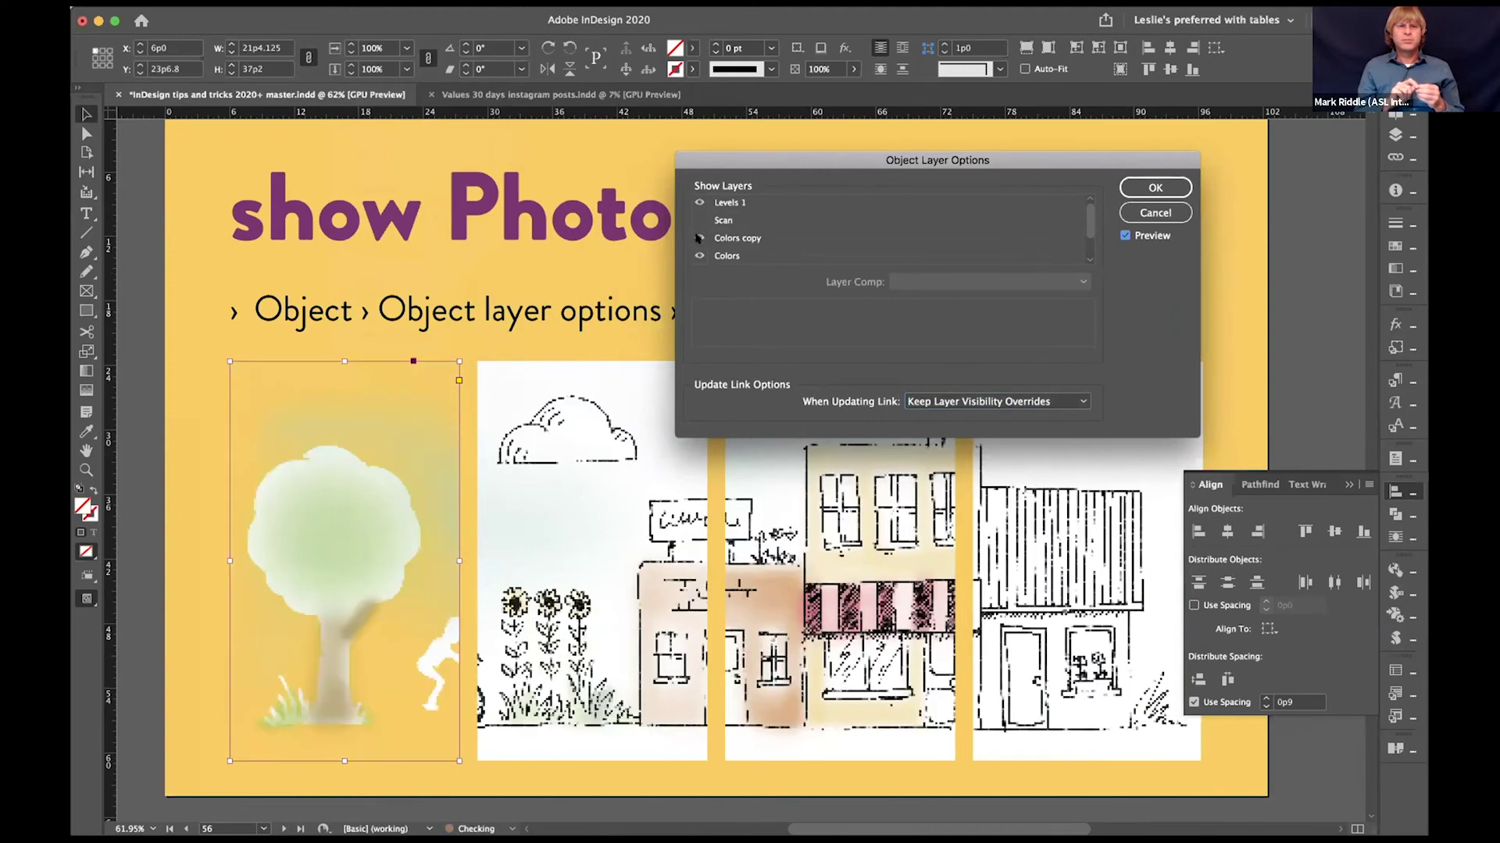
pyautogui.click(699, 256)
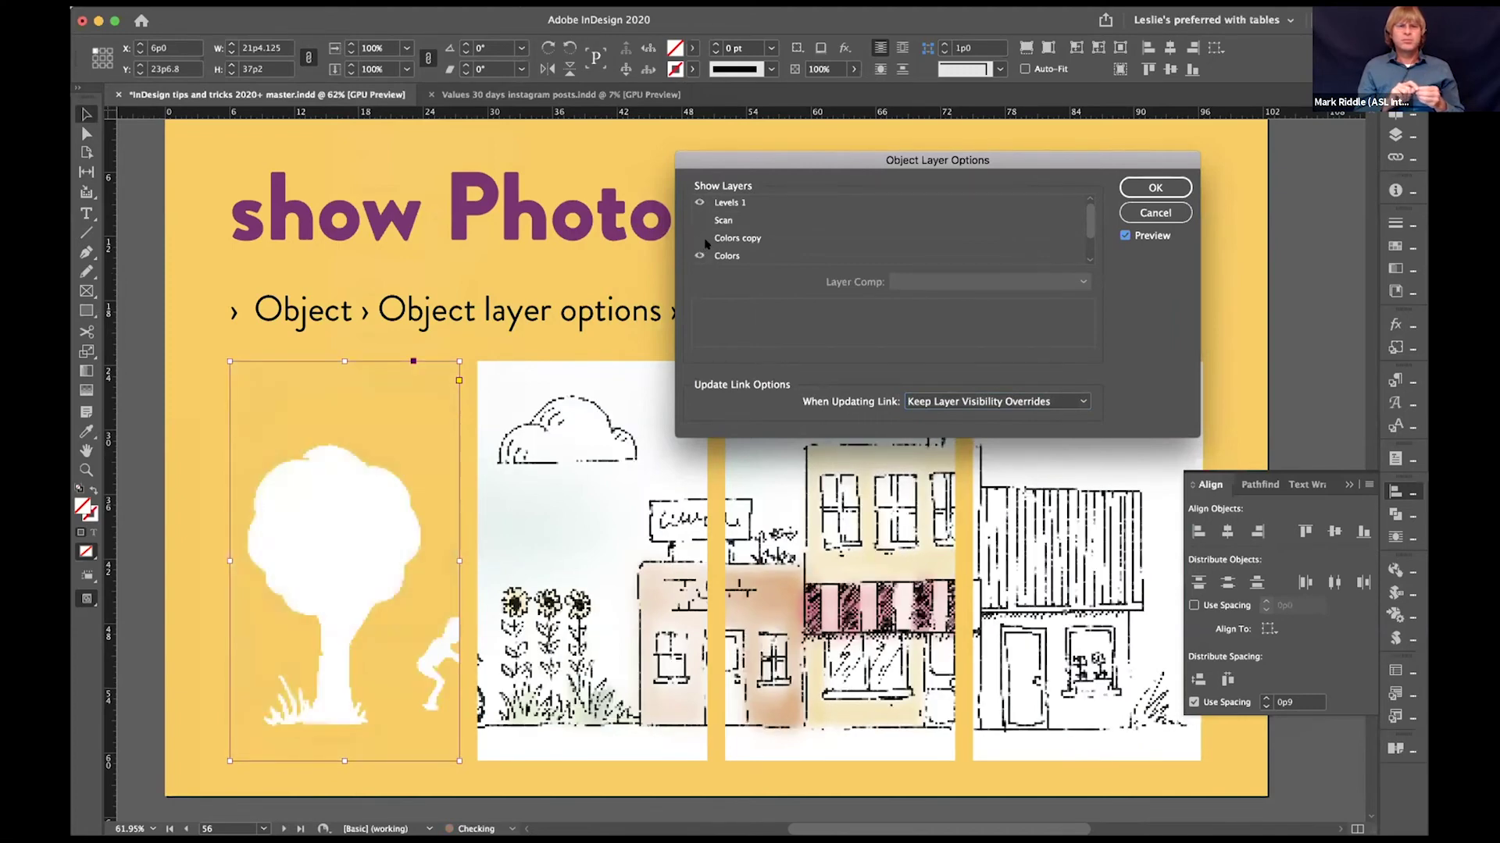
pyautogui.click(699, 220)
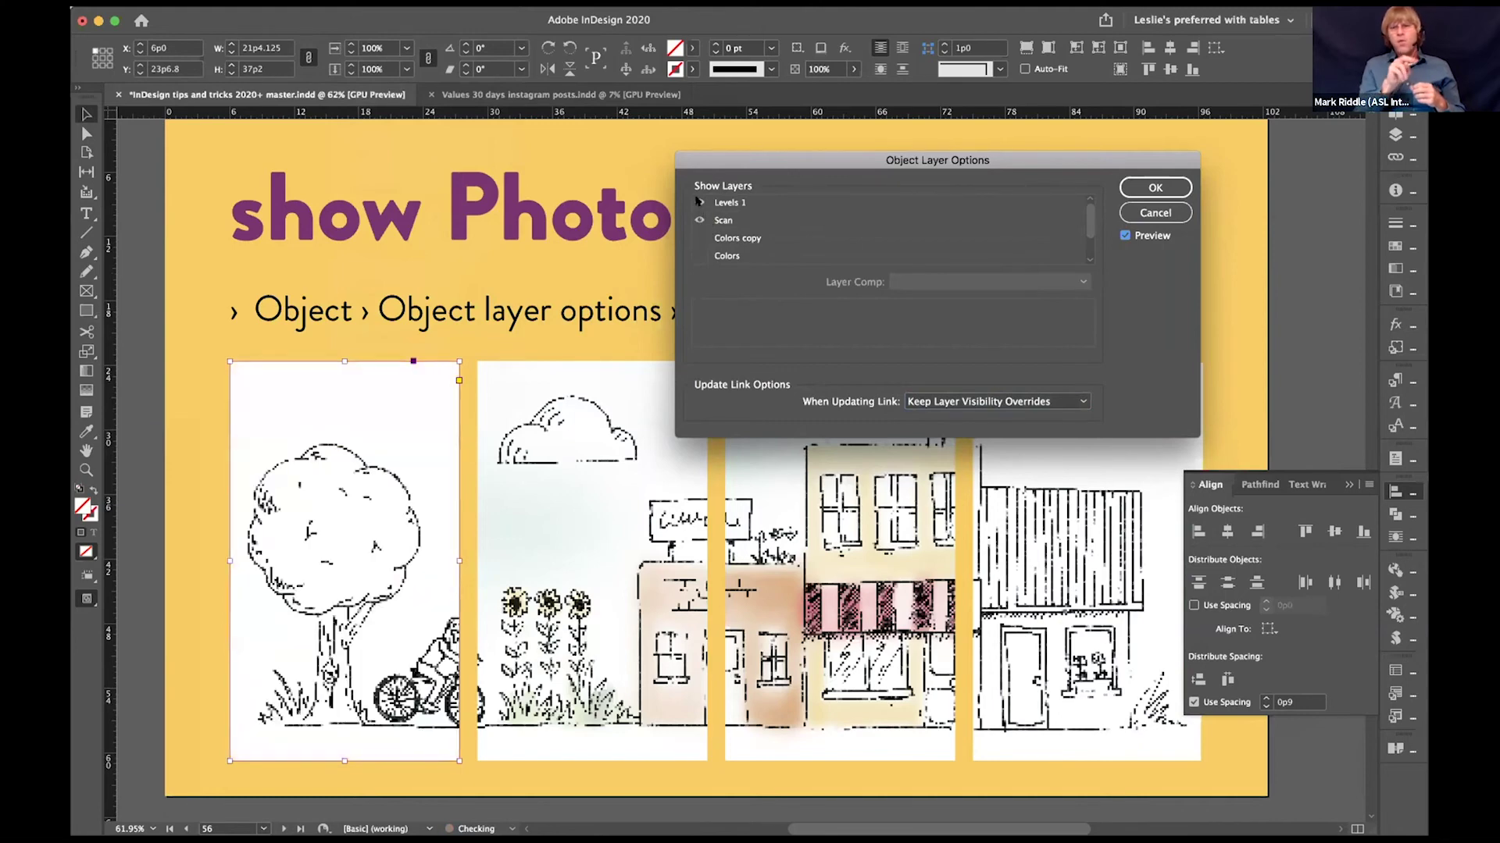
pyautogui.click(699, 255)
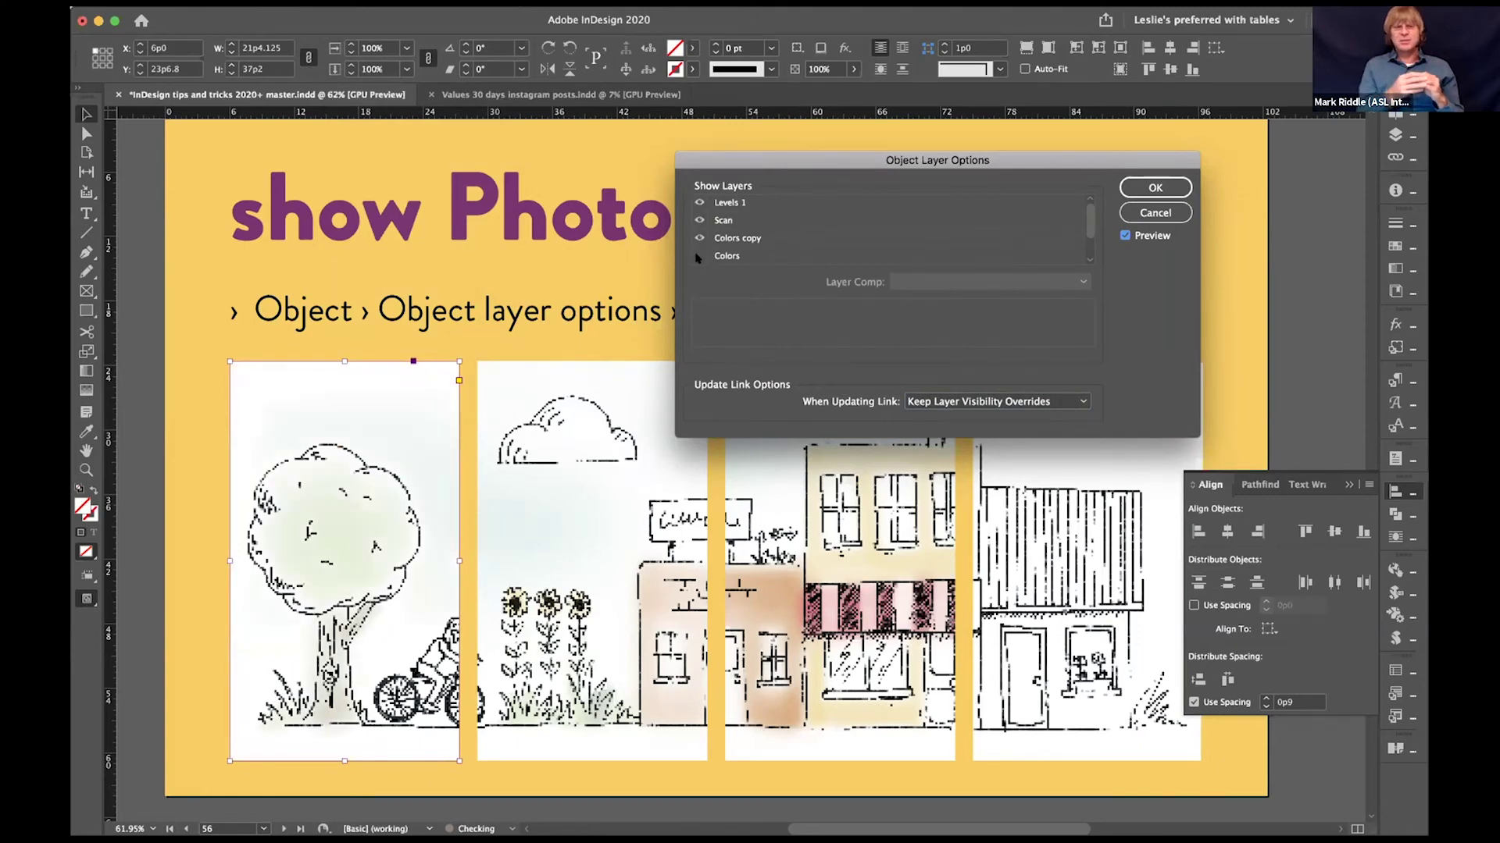
pyautogui.click(699, 237)
pyautogui.click(699, 202)
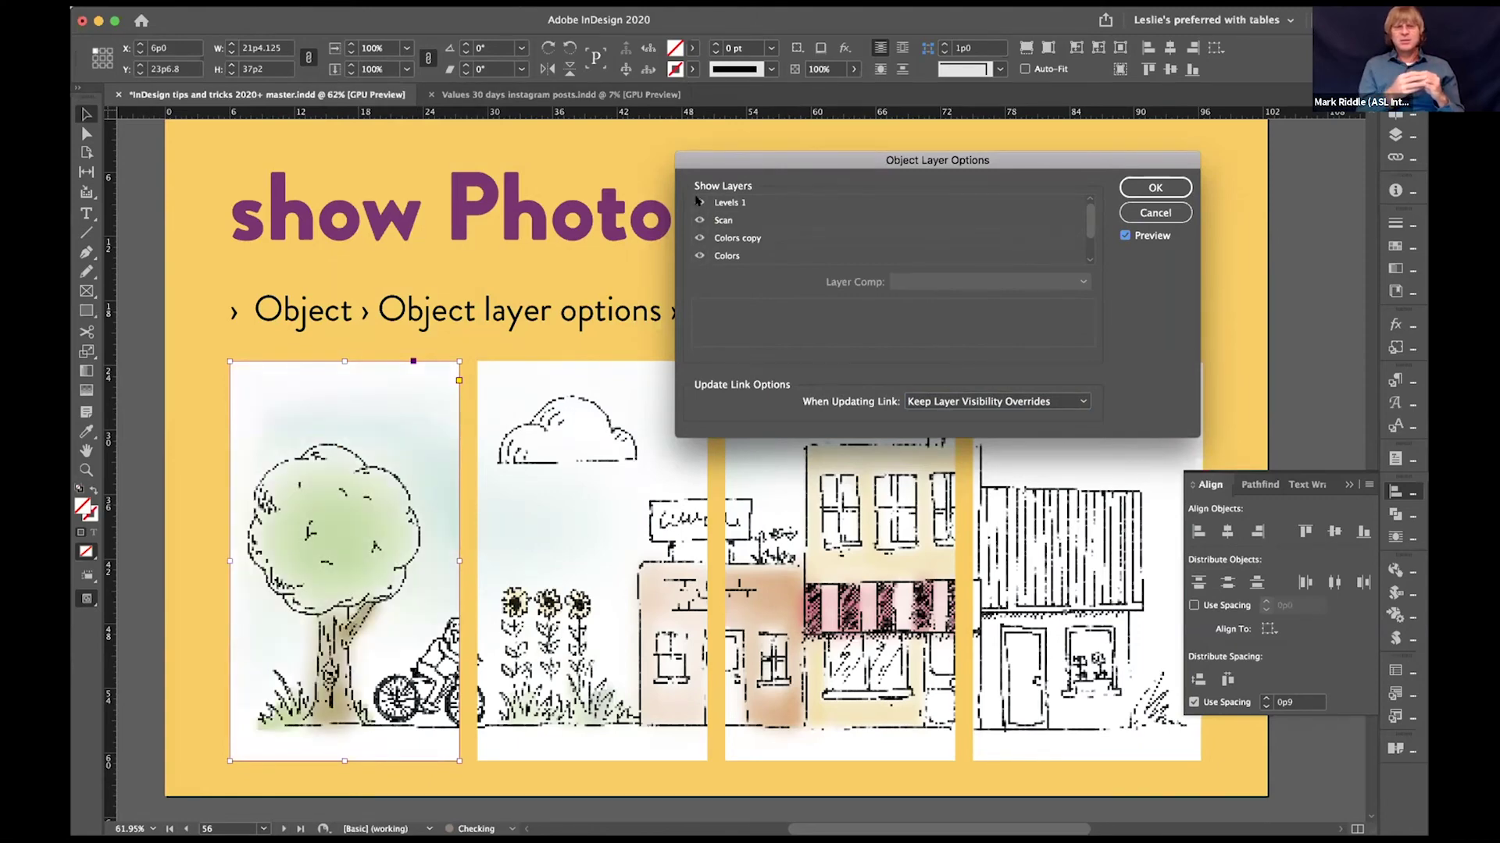
# Step: Hide the tree image's Colors, Scan and Levels 1 layers, and close the layer options
pyautogui.click(698, 256)
pyautogui.click(701, 221)
pyautogui.click(699, 202)
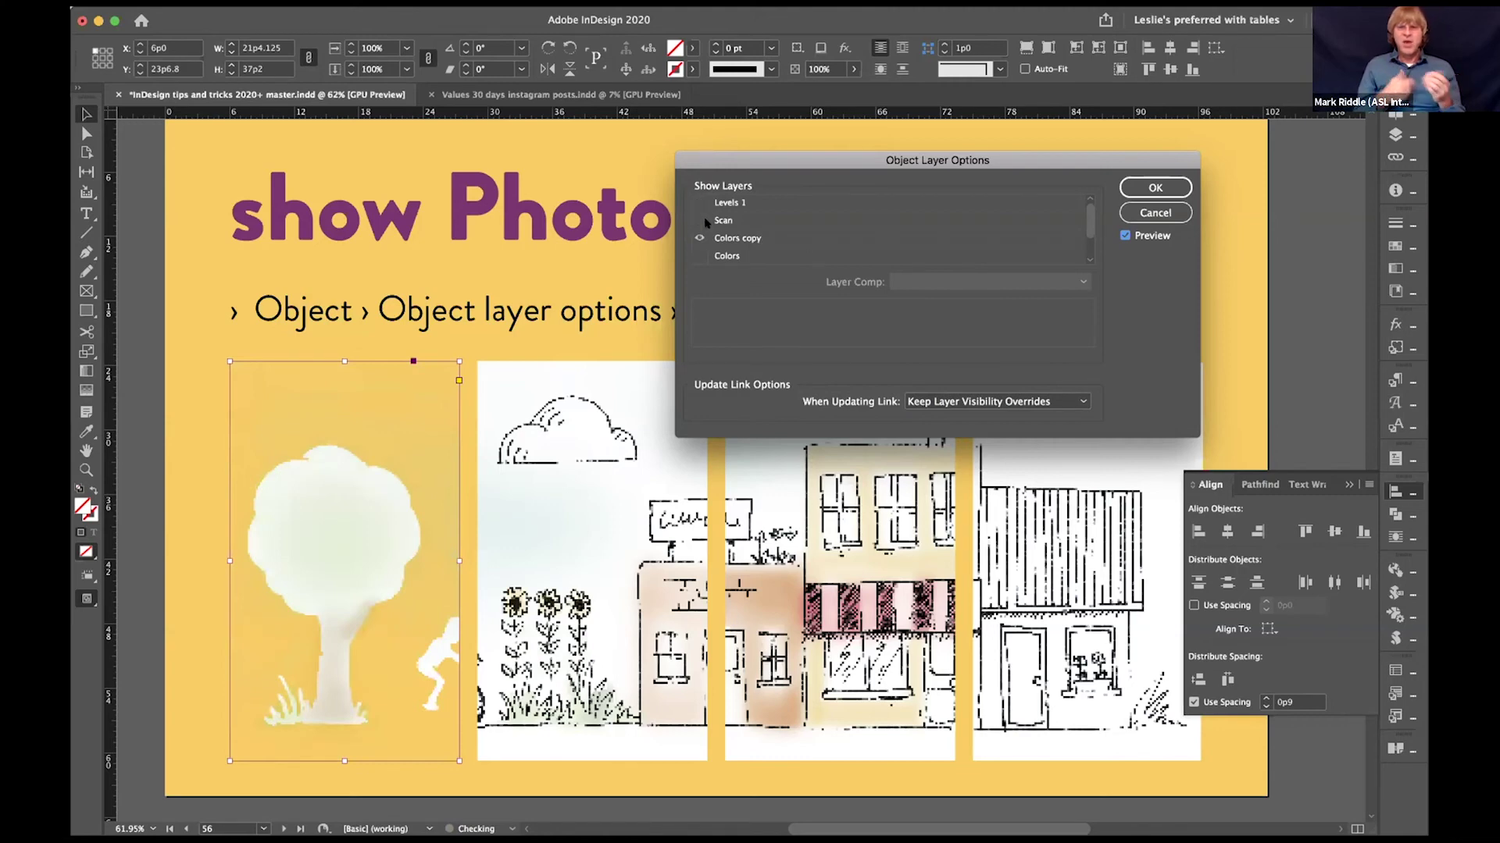
pyautogui.click(1155, 188)
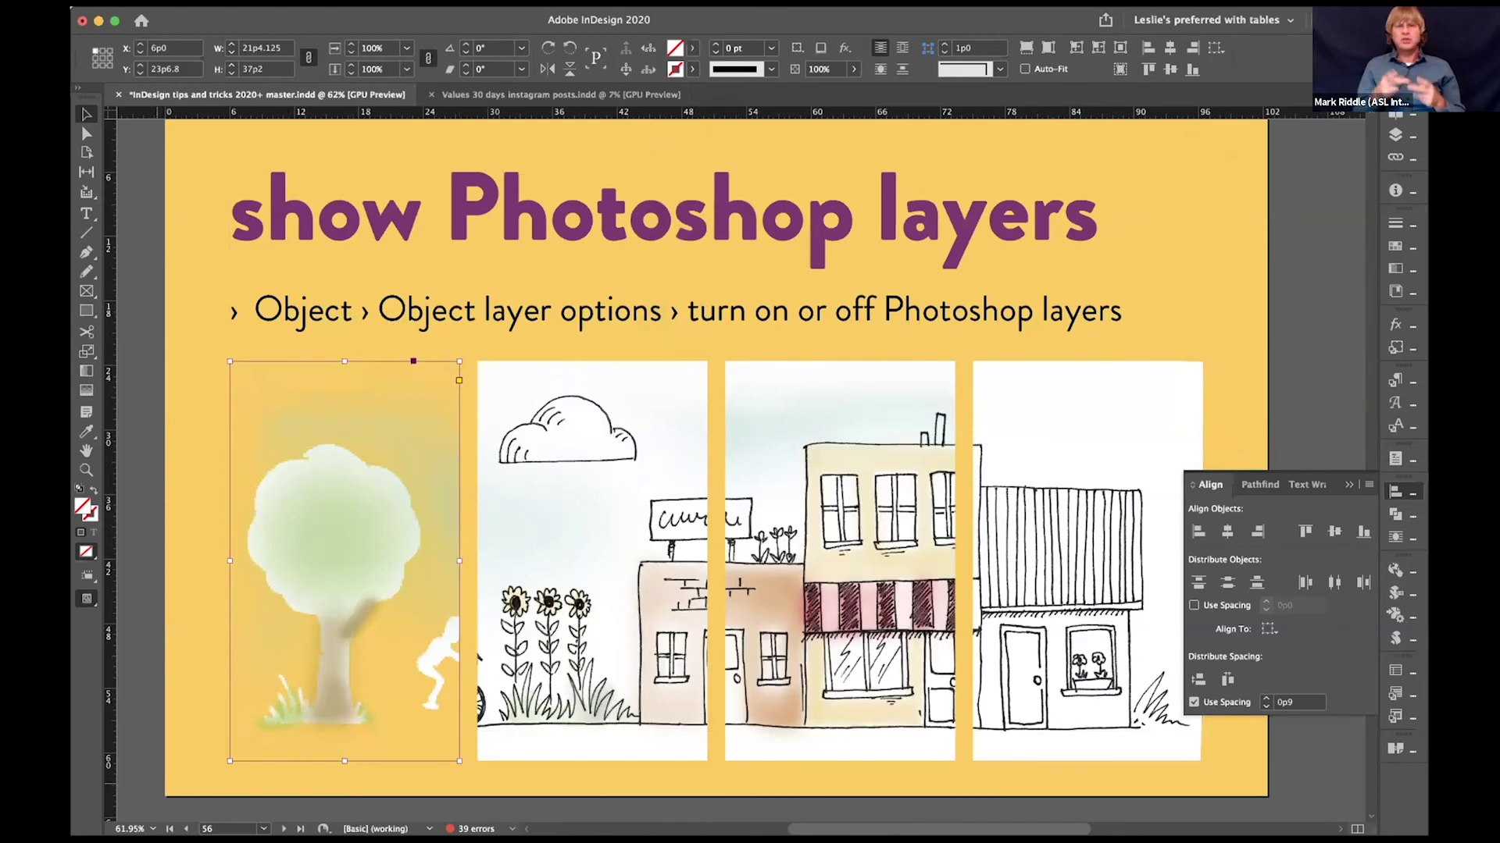
# Step: Advance to page 57, find the middle ice cream image among the links, and open its linked PSD with Edit Original
pyautogui.press('pagedown')
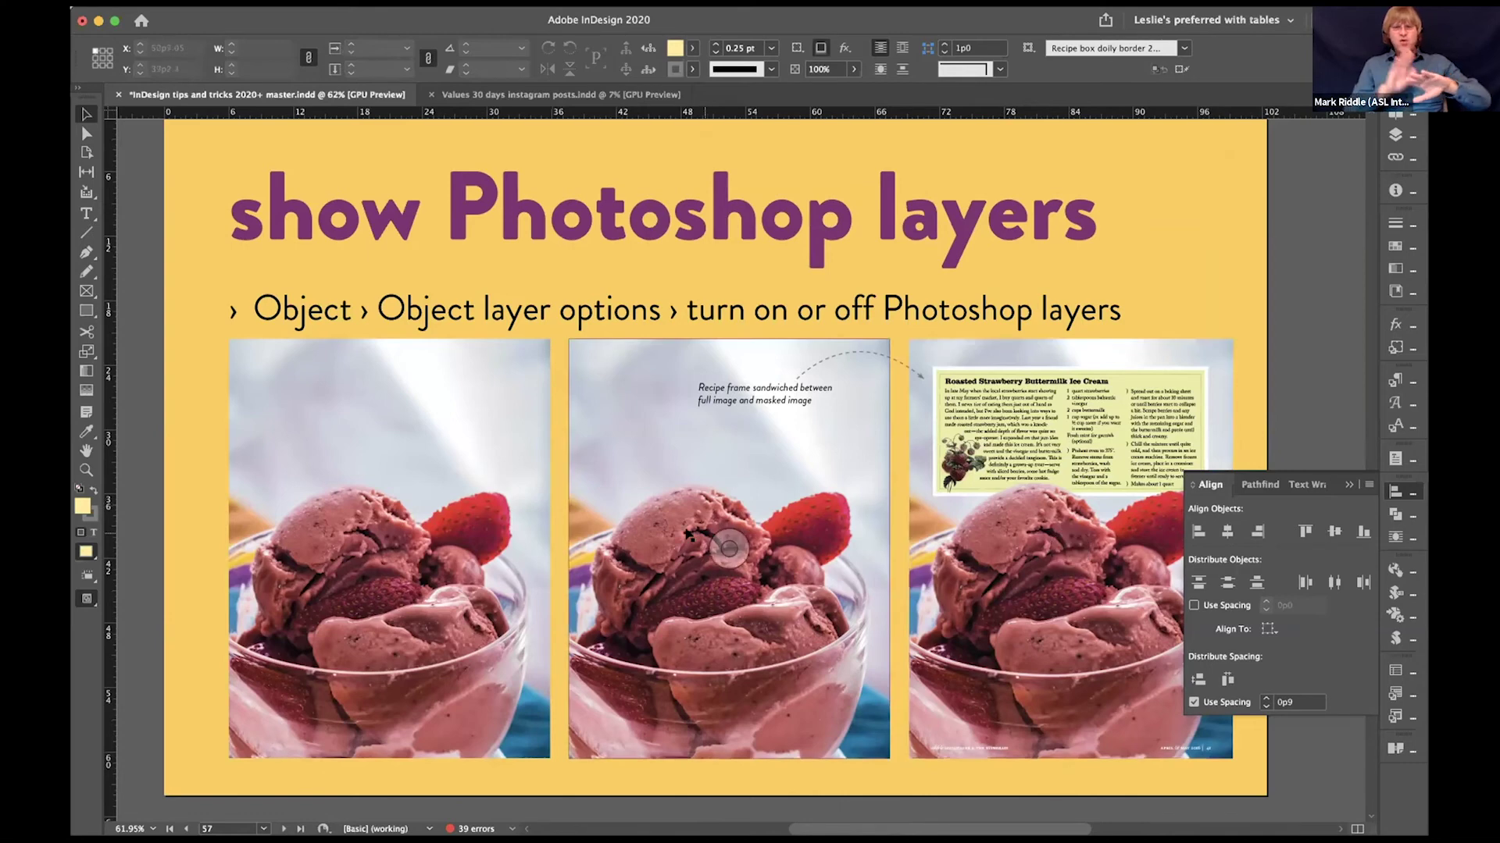
pyautogui.click(672, 535)
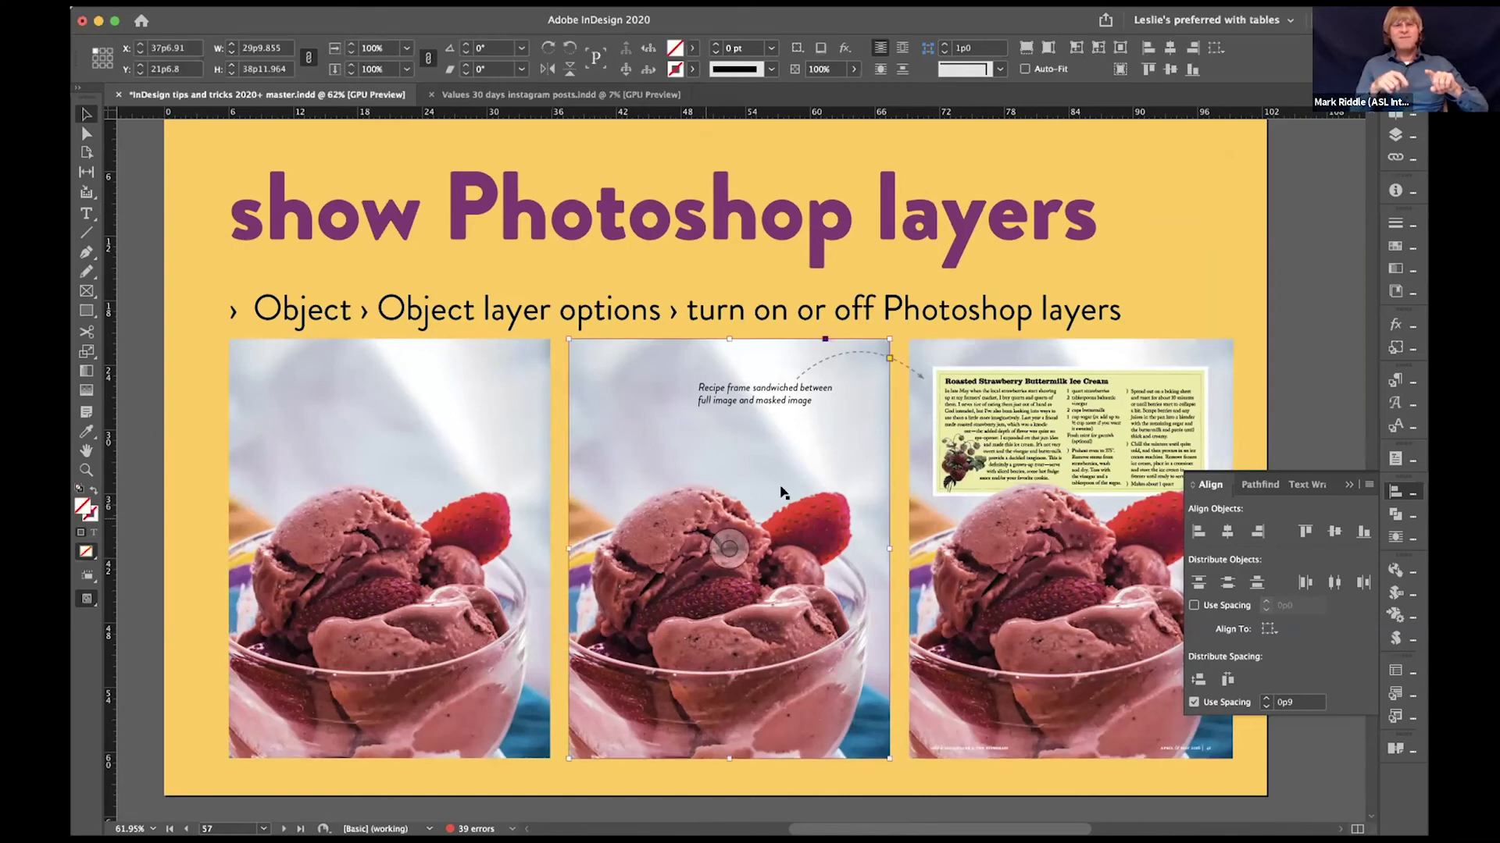
pyautogui.click(1406, 157)
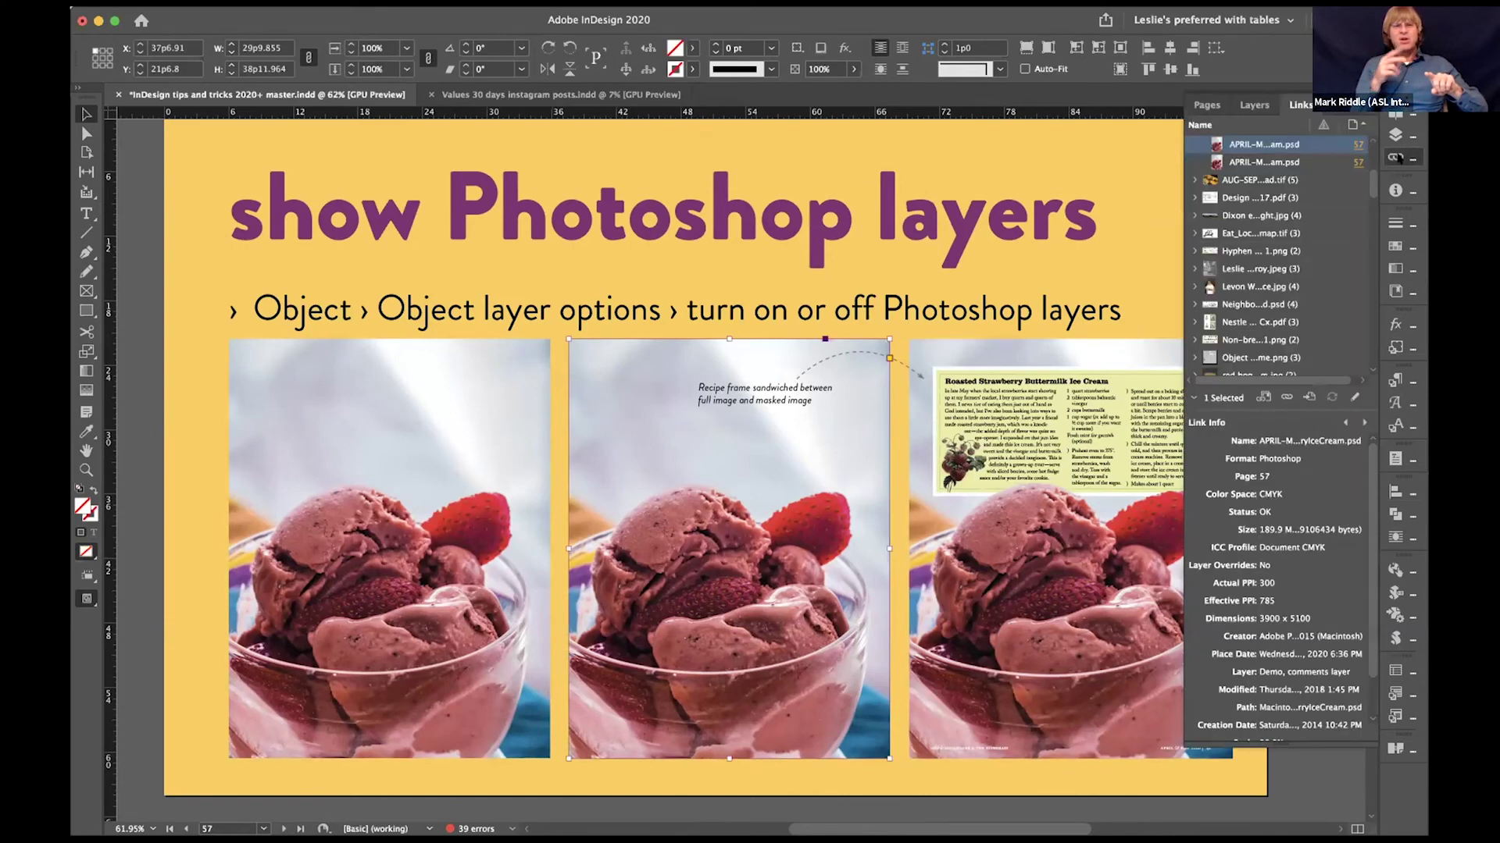
pyautogui.keyDown('alt'); pyautogui.doubleClick(1228, 146); pyautogui.keyUp('alt')
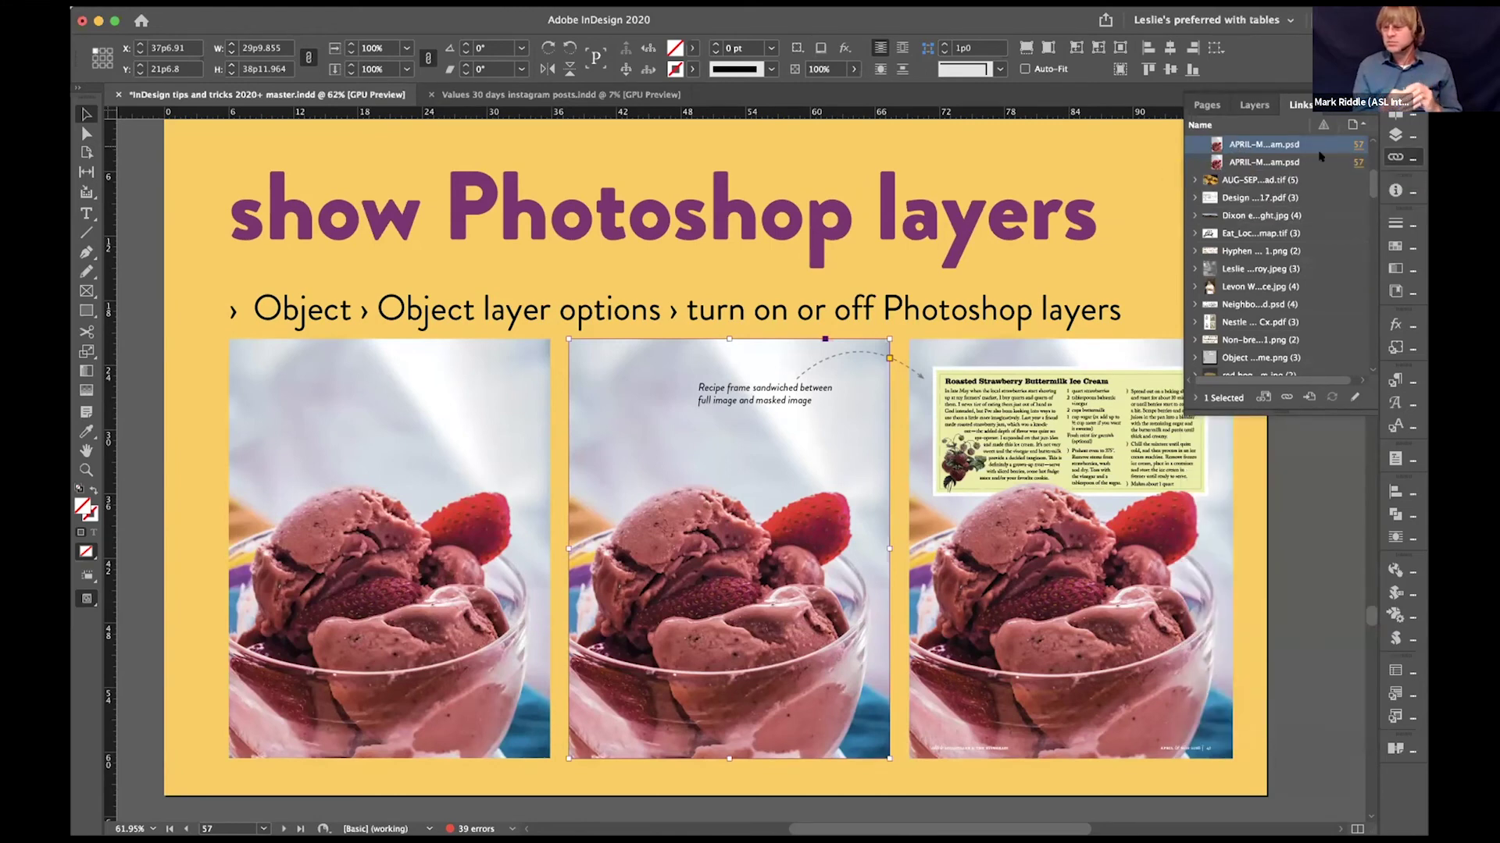
pyautogui.click(1355, 398)
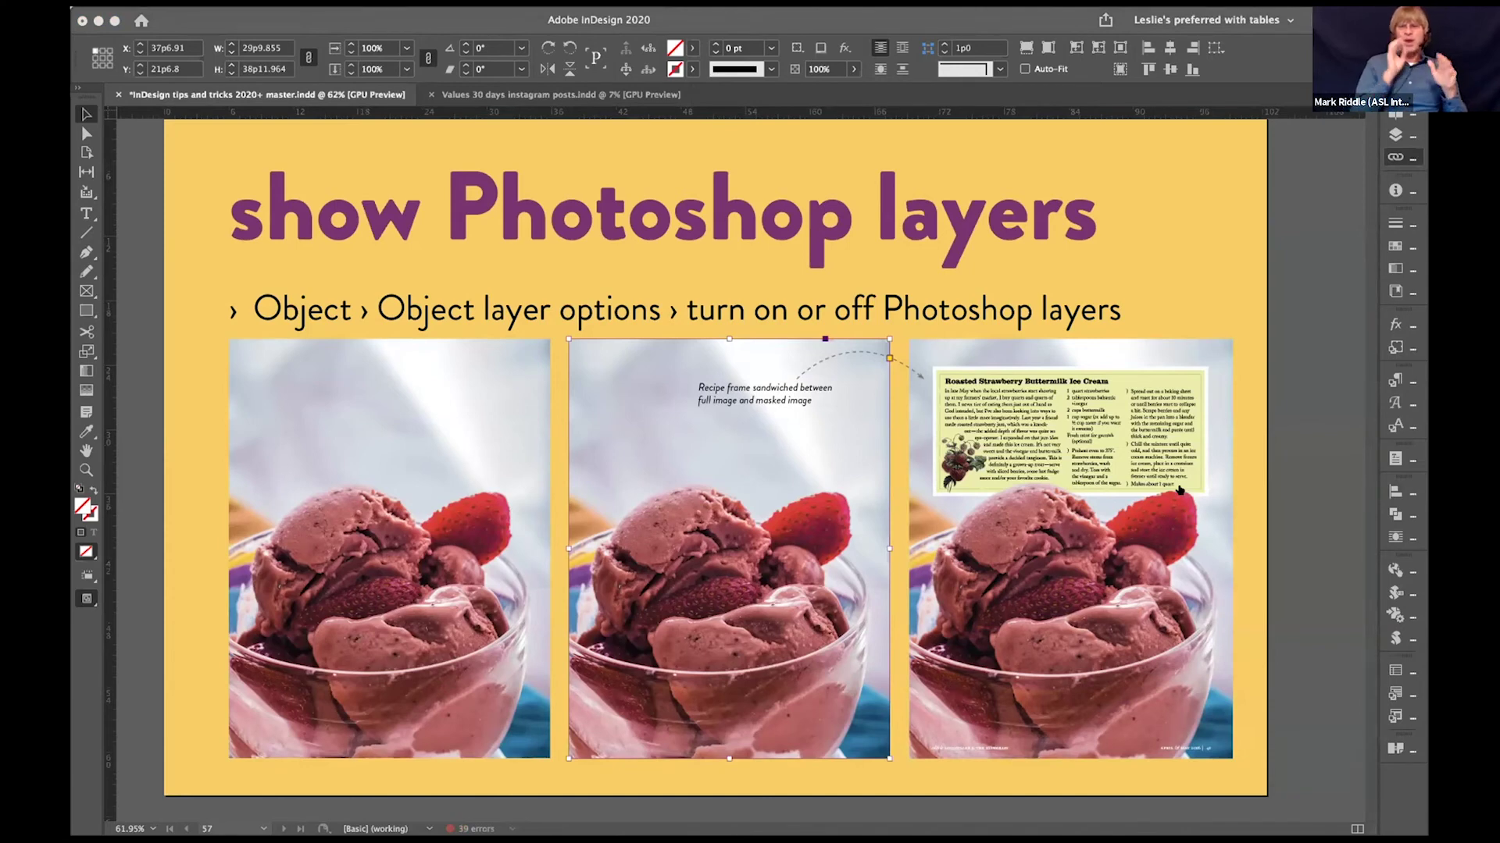
pyautogui.click(1395, 157)
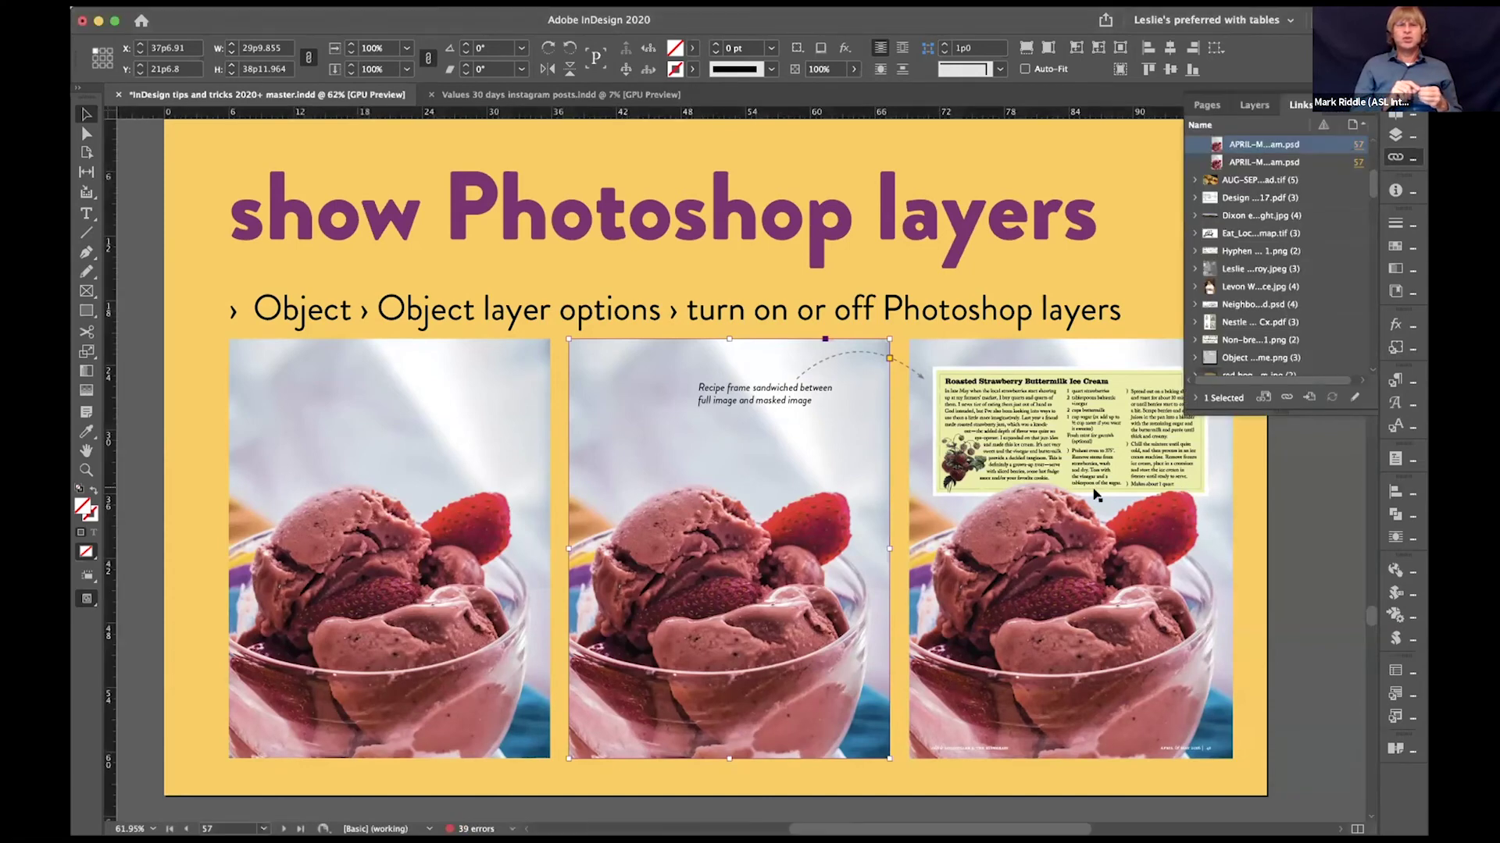
# Step: Nudge the third ice cream picture, the PDF with the recipe box, slightly to the right
pyautogui.click(947, 523)
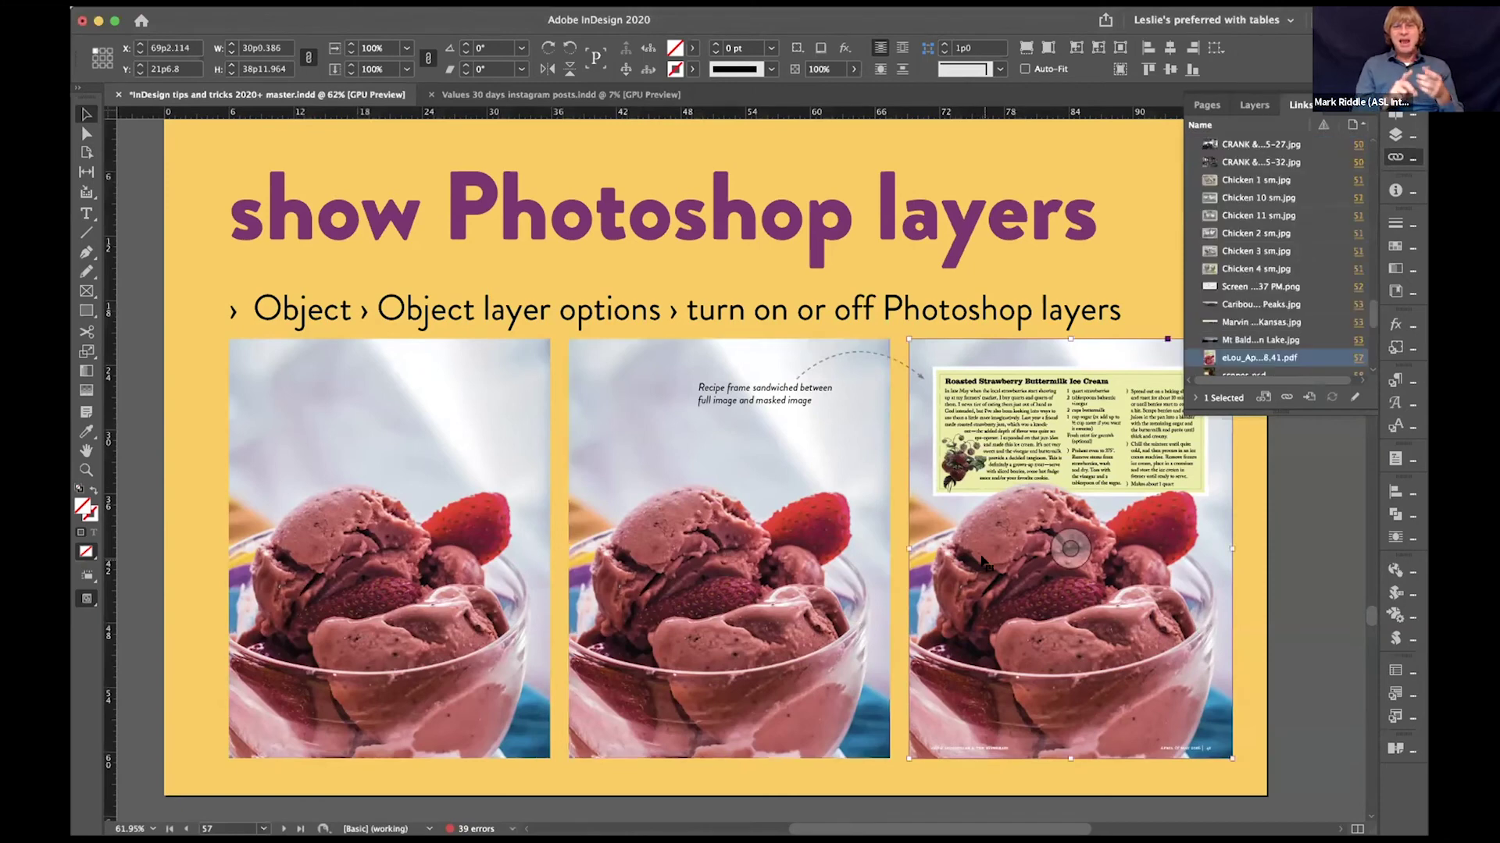
pyautogui.hotkey('shift', 'Right')
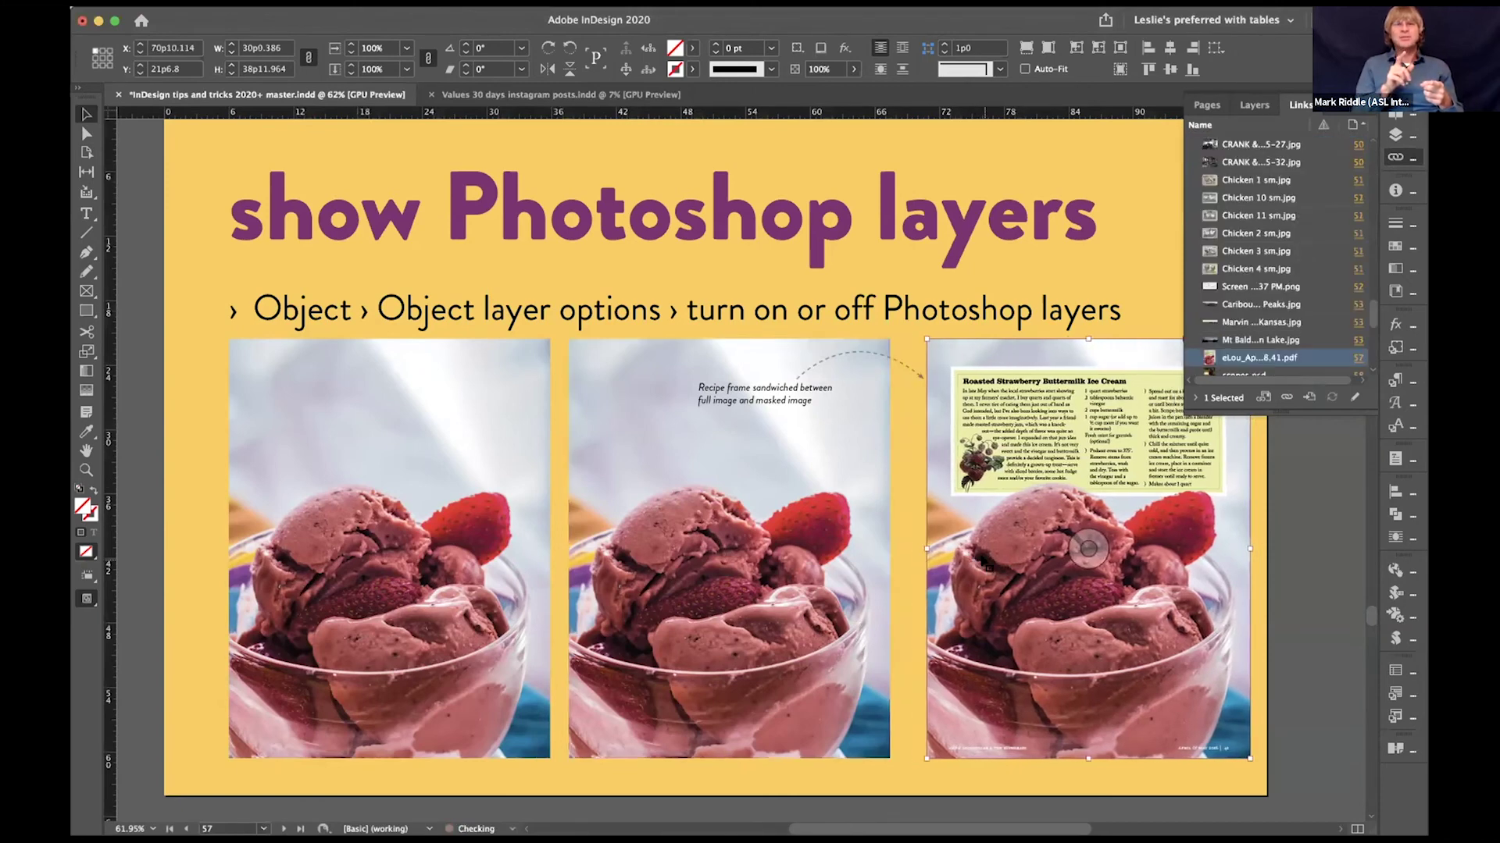
pyautogui.click(1130, 608)
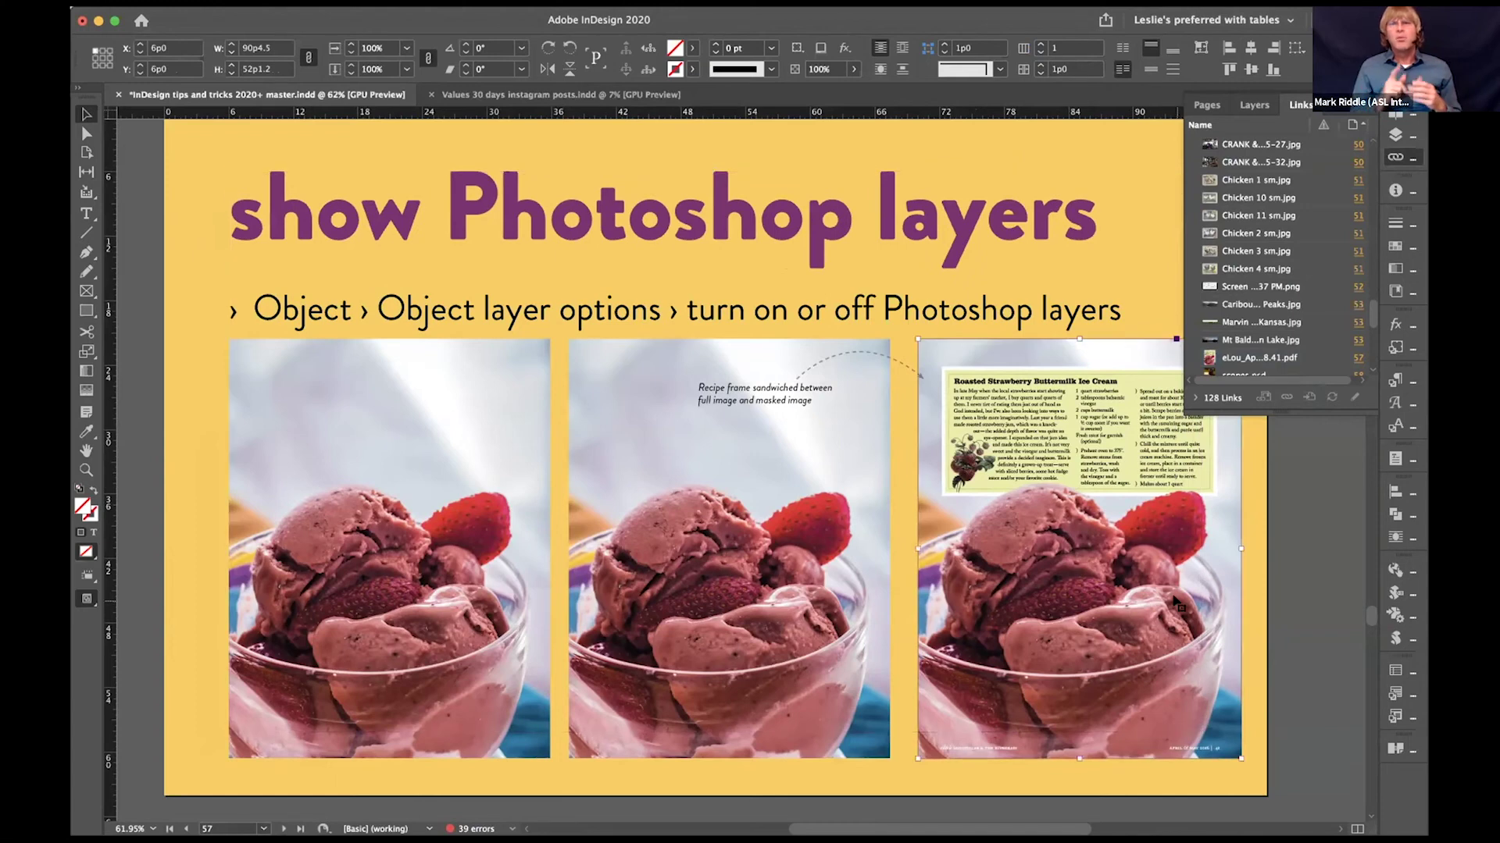
# Step: Move the recipe PDF further right and slightly down, and undo that move
pyautogui.click(1174, 603)
pyautogui.moveTo(1171, 600); pyautogui.dragTo(1237, 613)
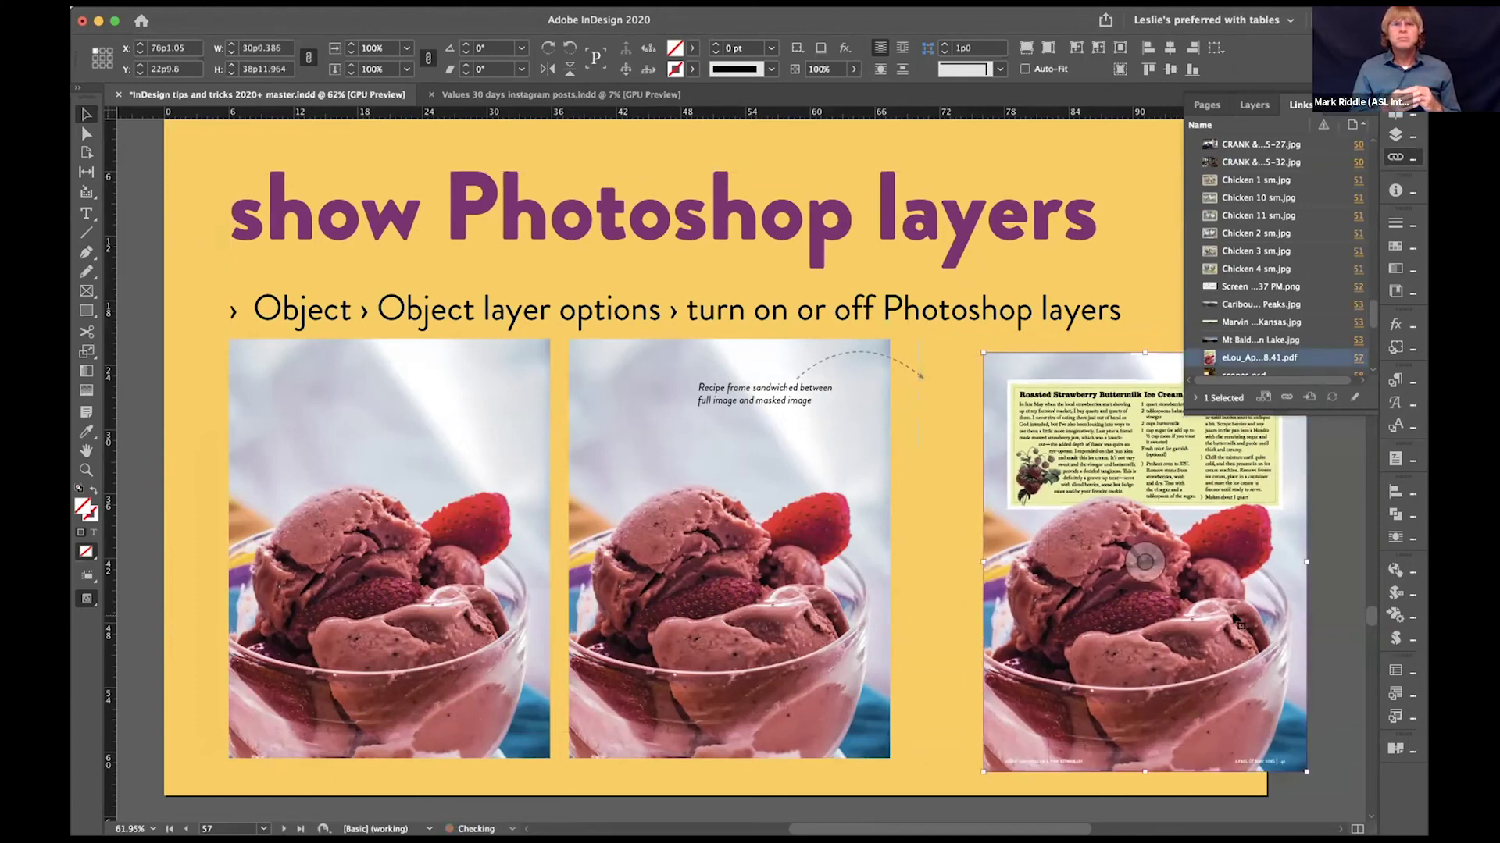
pyautogui.press('super+z')
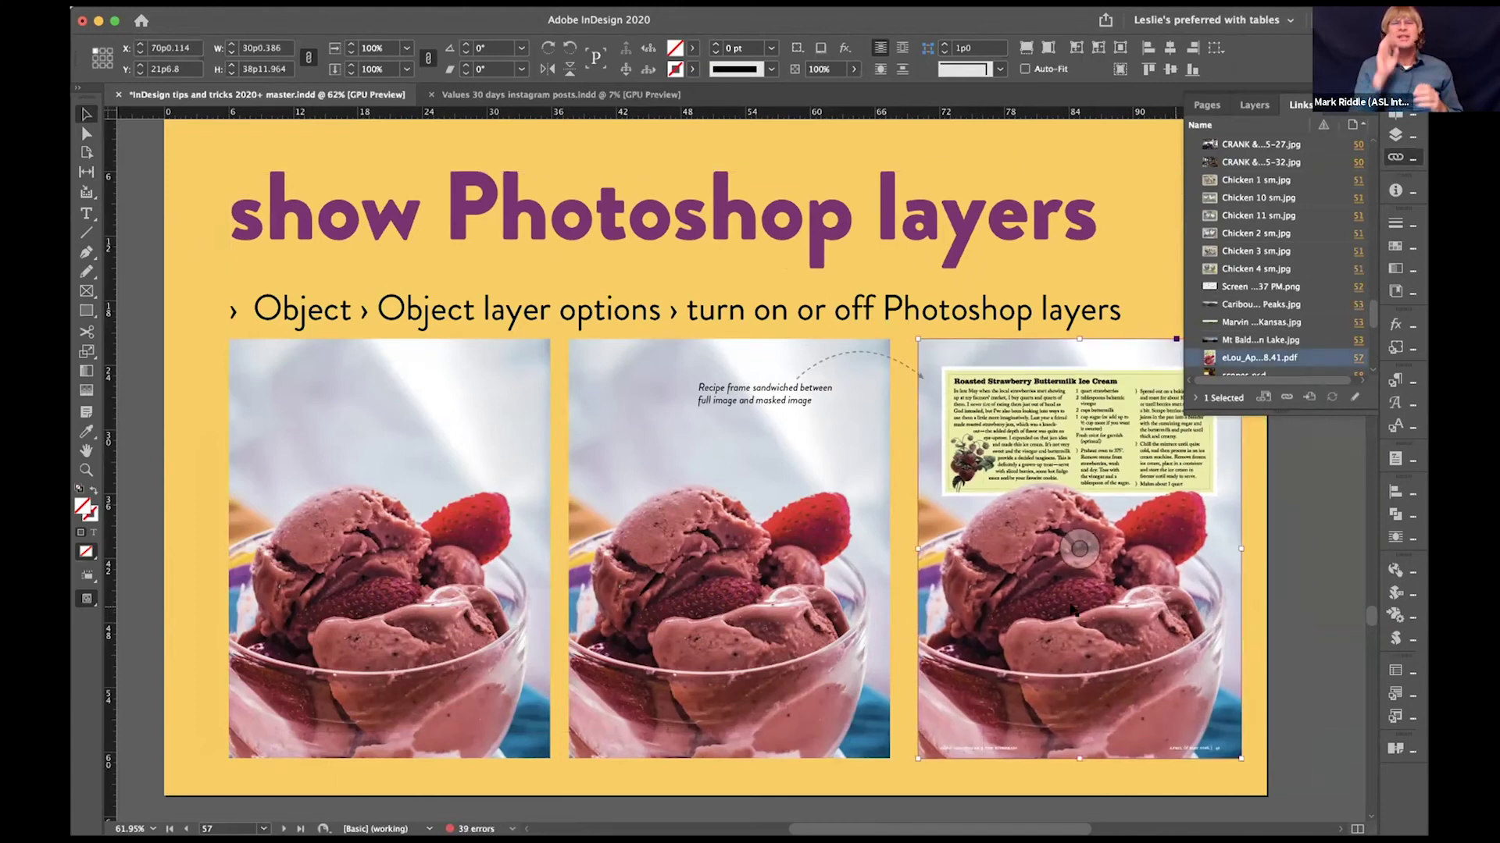
# Step: Select the middle ice cream image, and advance through the slides to page 60, on the command tab and command tilde shortcuts
pyautogui.click(723, 605)
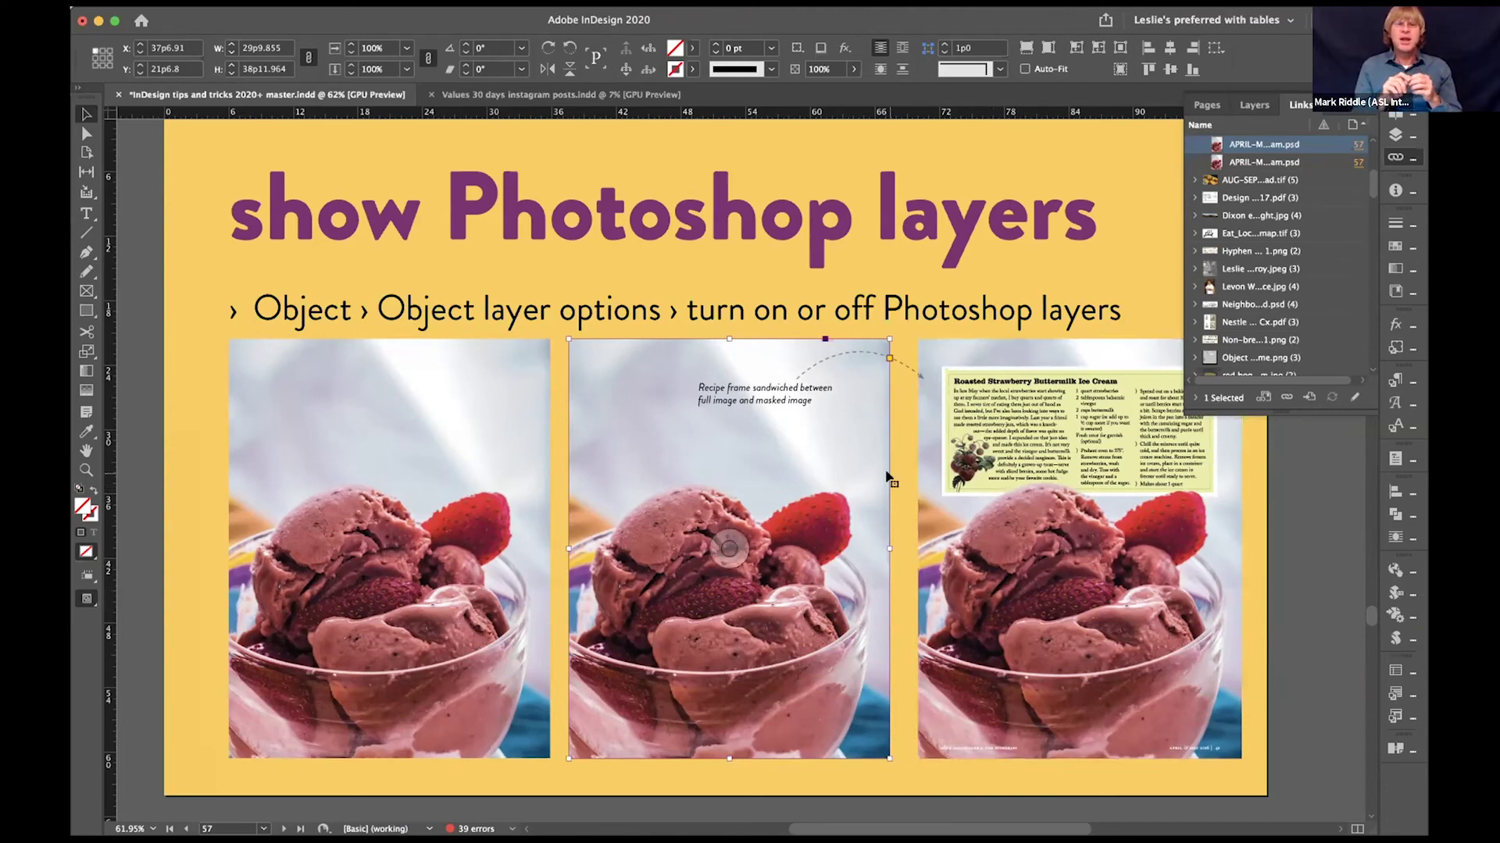
pyautogui.scroll(1, 888, 478)
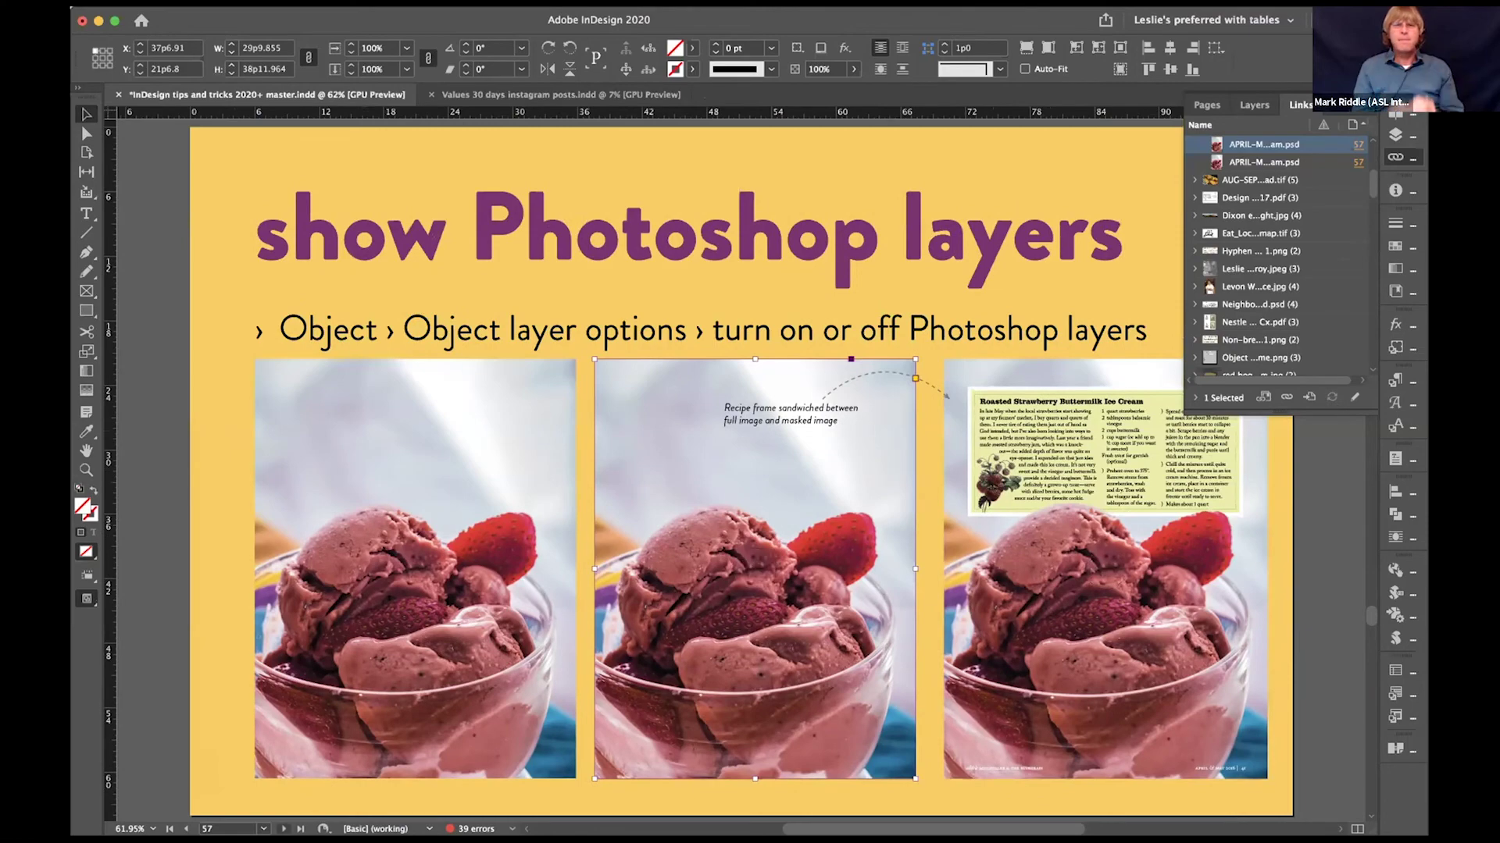
pyautogui.click(283, 829)
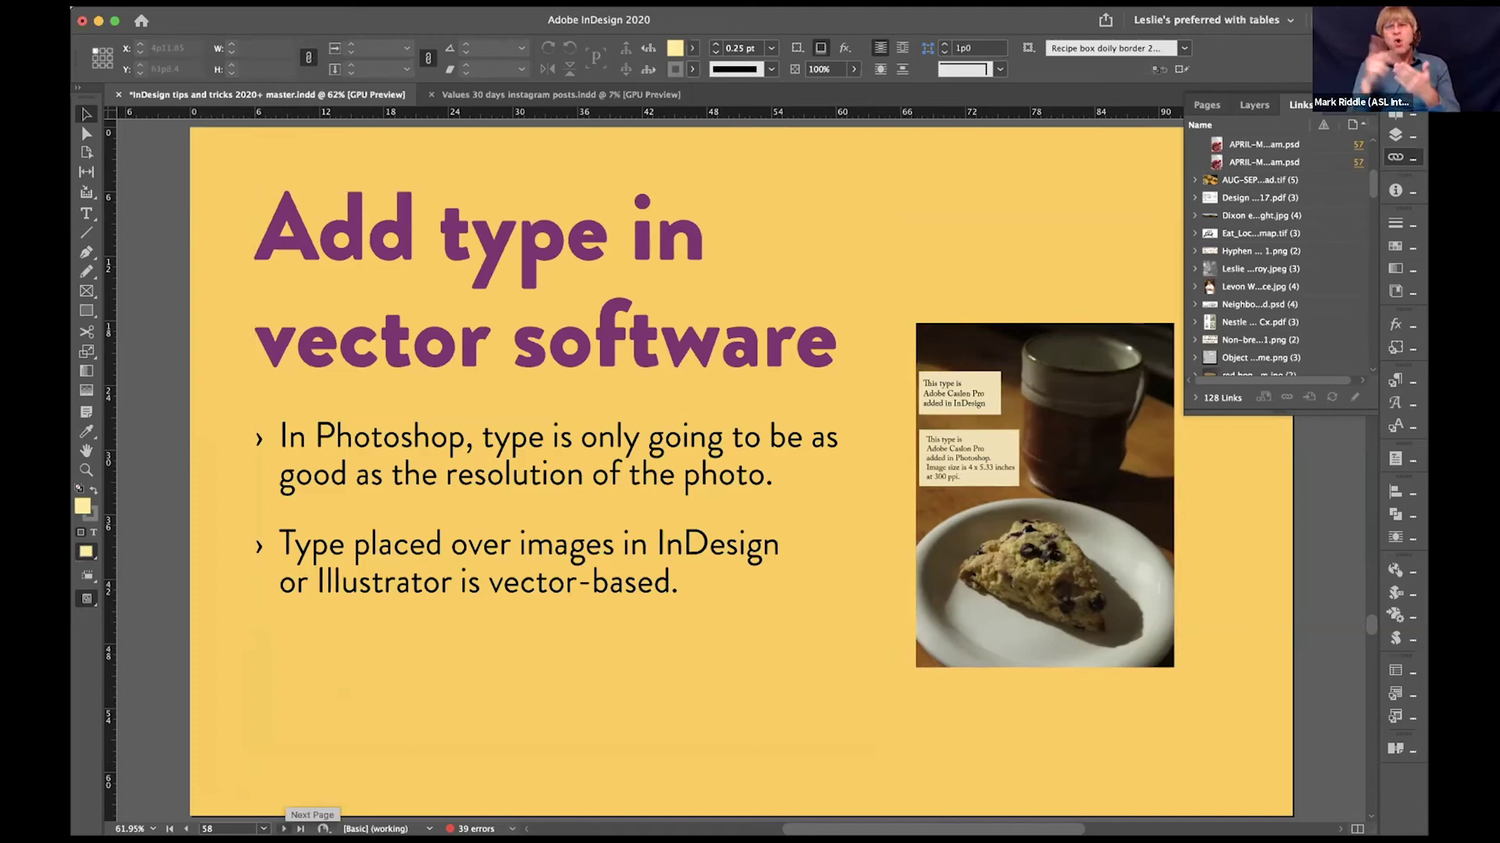
pyautogui.click(284, 829)
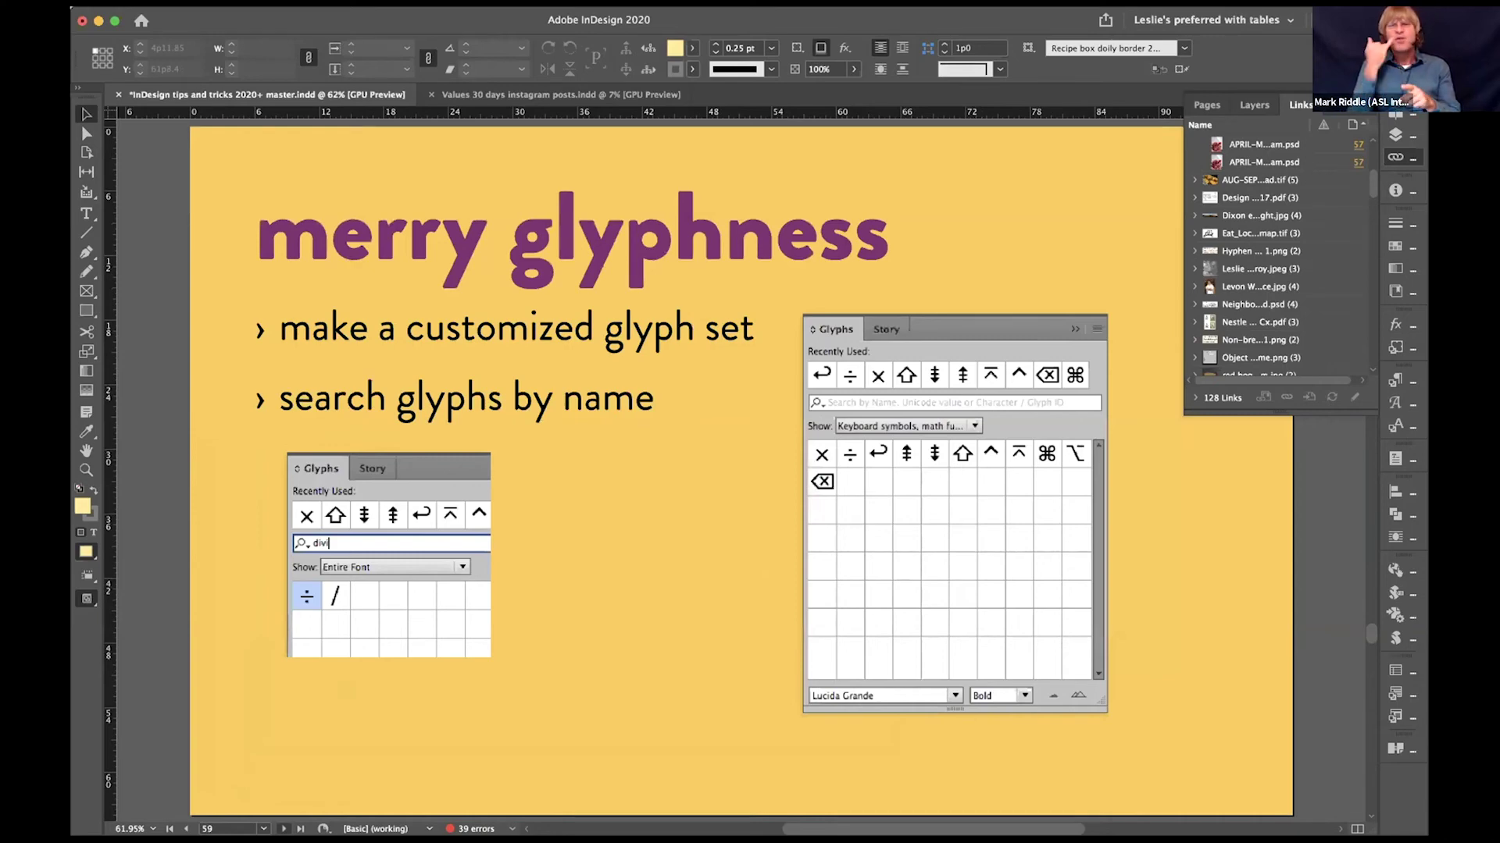
pyautogui.hotkey('shift', 'pagedown')
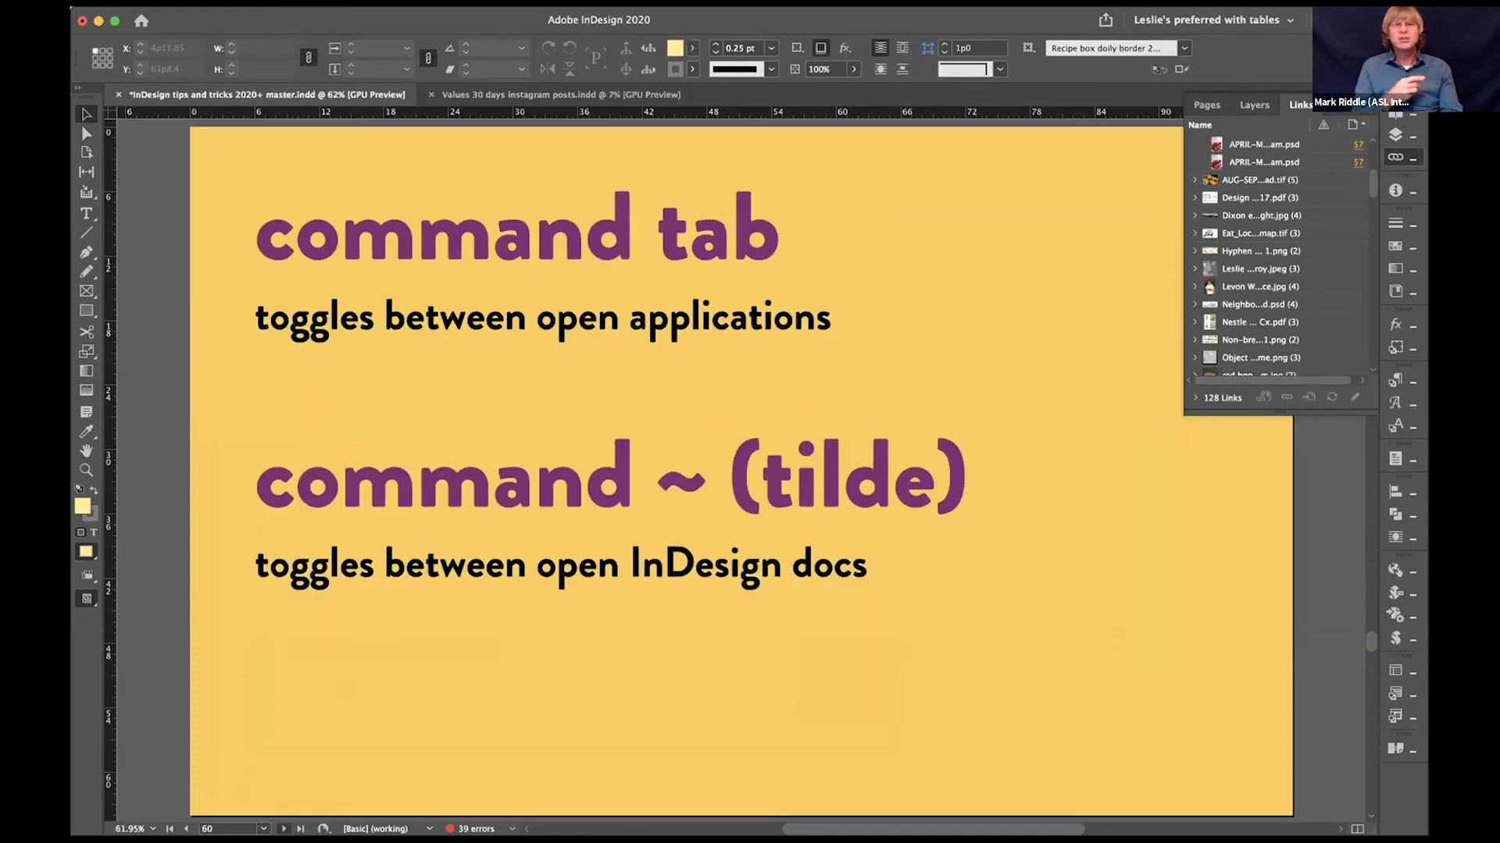